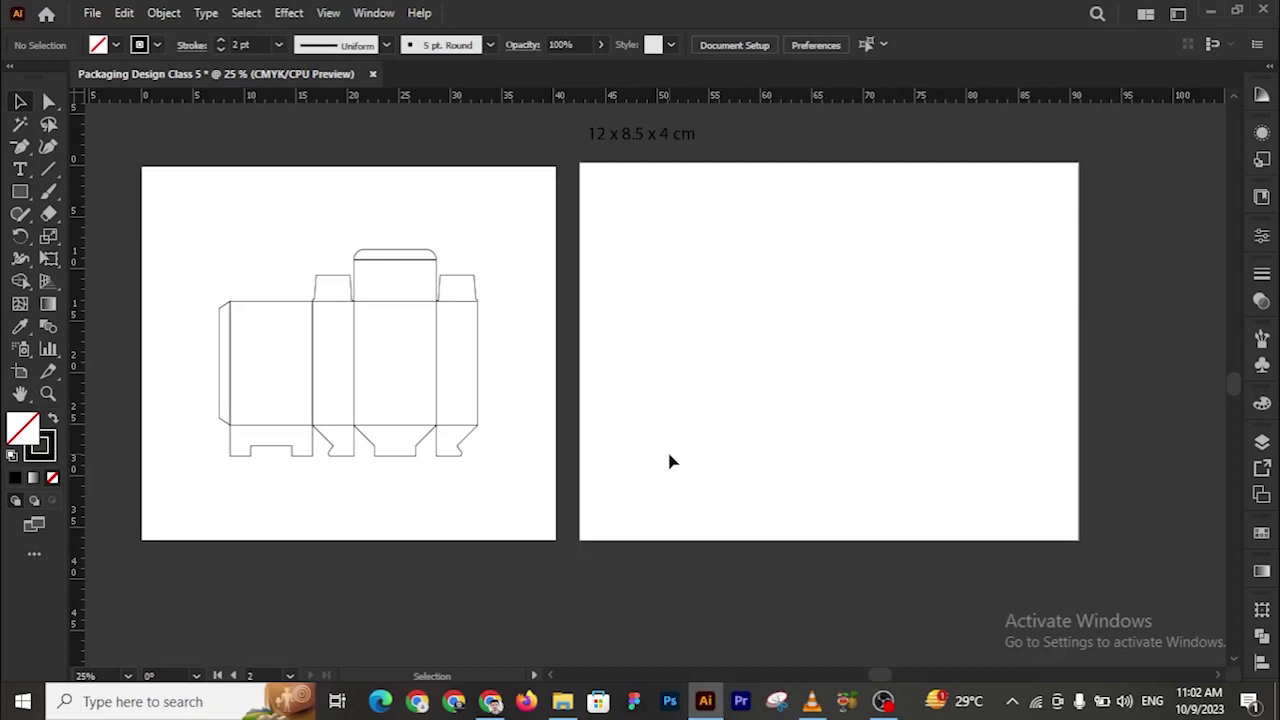
Move the "12 x 8.5 x 4 cm" dimension label onto the first artboard, beside the upper part of the box dieline
key("z")
left_click(488, 373)
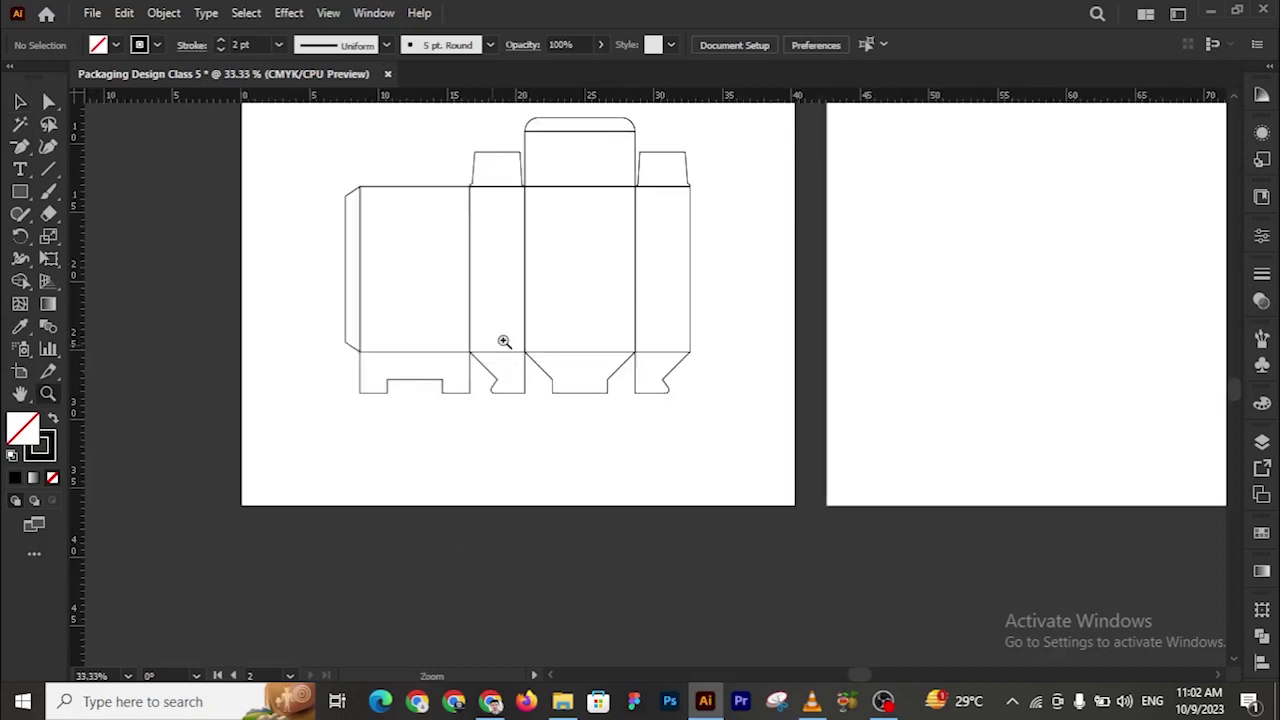
left_click(650, 294)
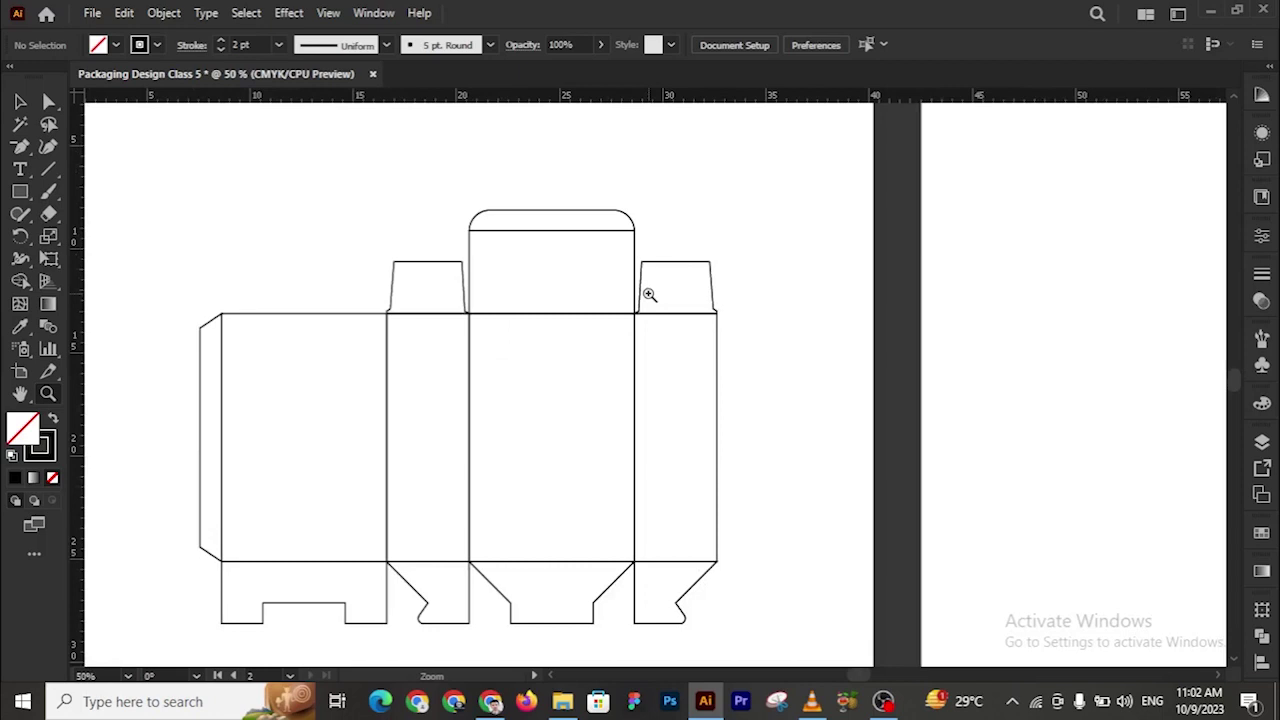
left_click(649, 294, "alt")
left_click(22, 103)
left_click_drag(960, 189, 503, 457)
Scale down the dimension label and place it just above the large left panel of the dieline
key("z")
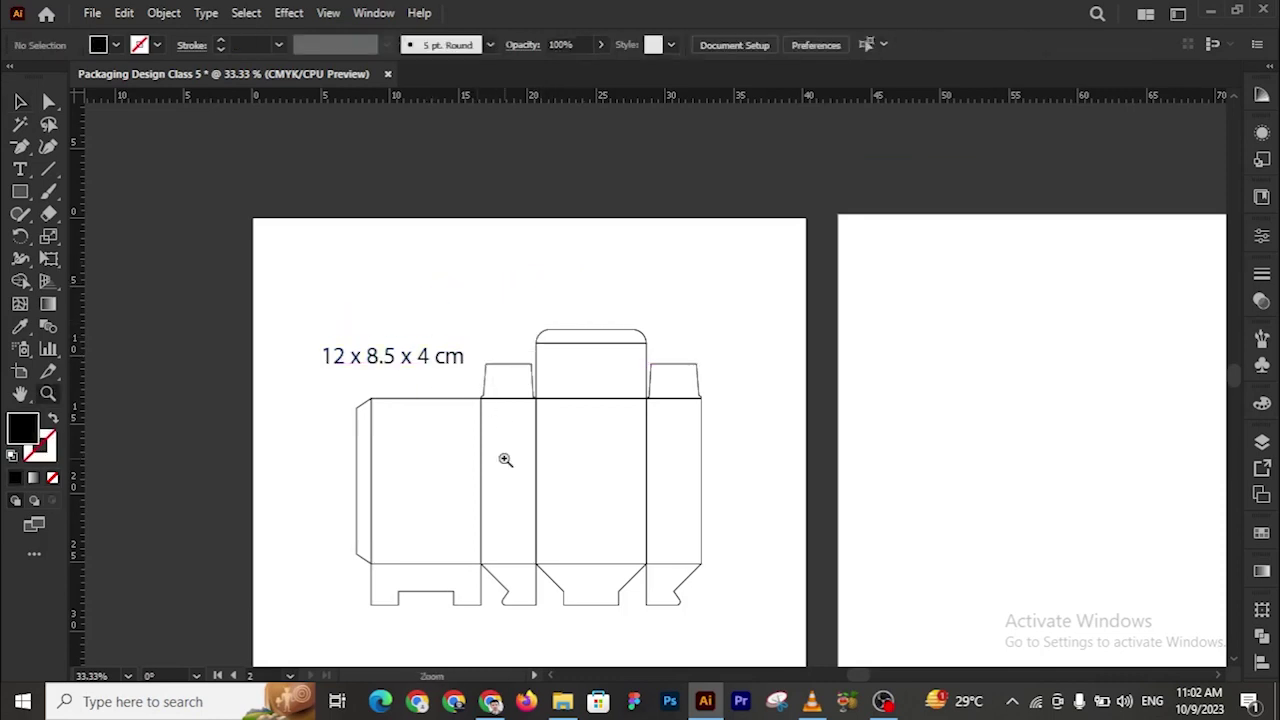
left_click(507, 459)
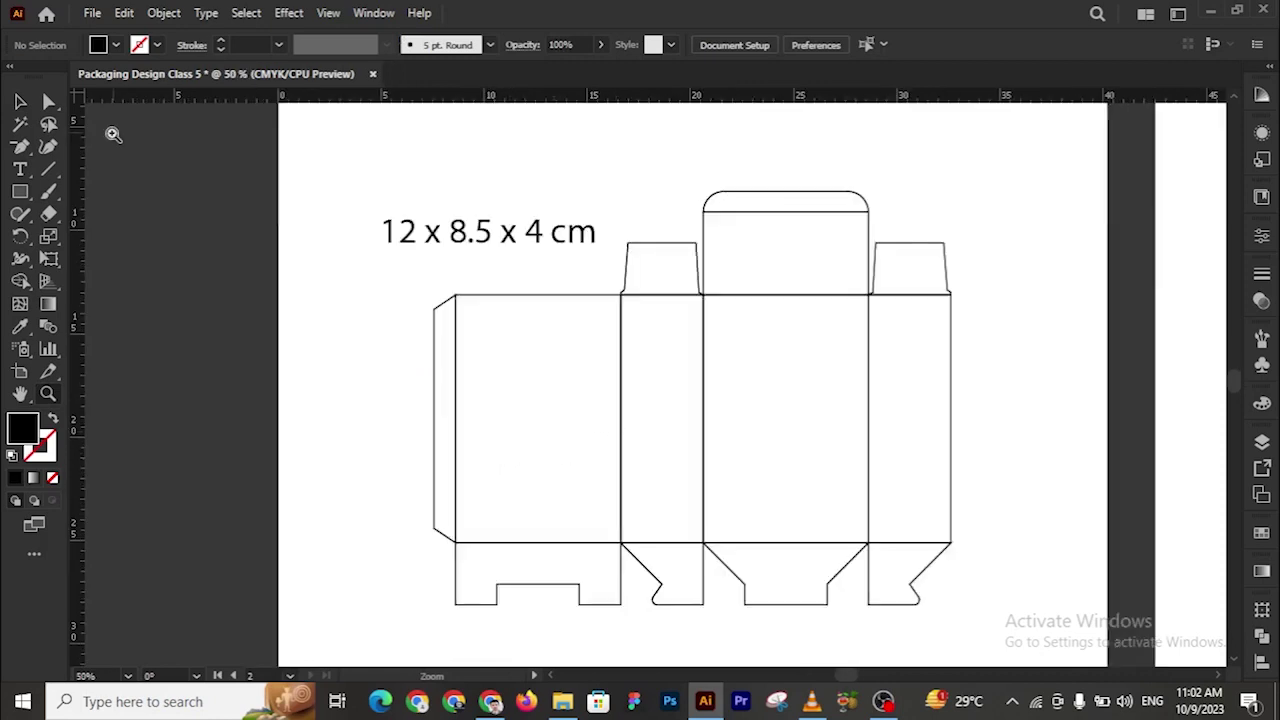
left_click(22, 104)
left_click(457, 249)
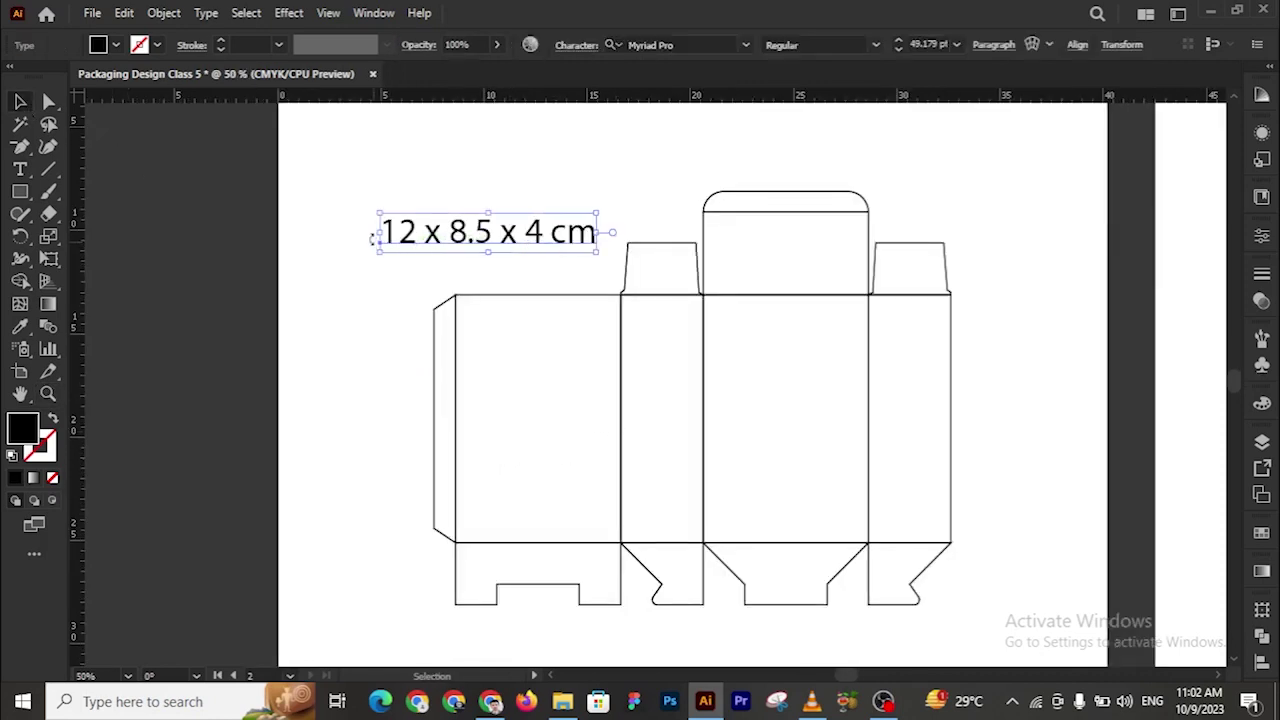
left_click_drag(378, 232, 417, 232)
left_click_drag(519, 245, 563, 284)
left_click(591, 194)
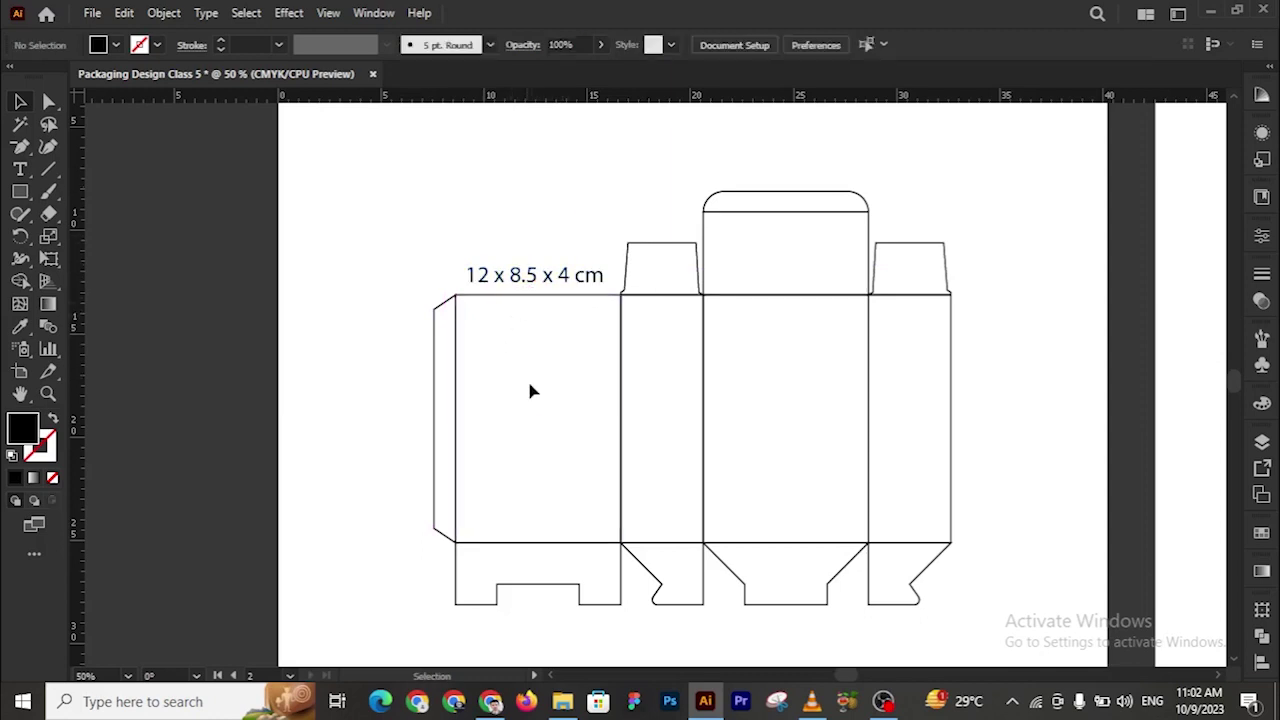
Examine the dieline's main panels, top closure, tuck flap and side dust flaps
left_click(545, 314)
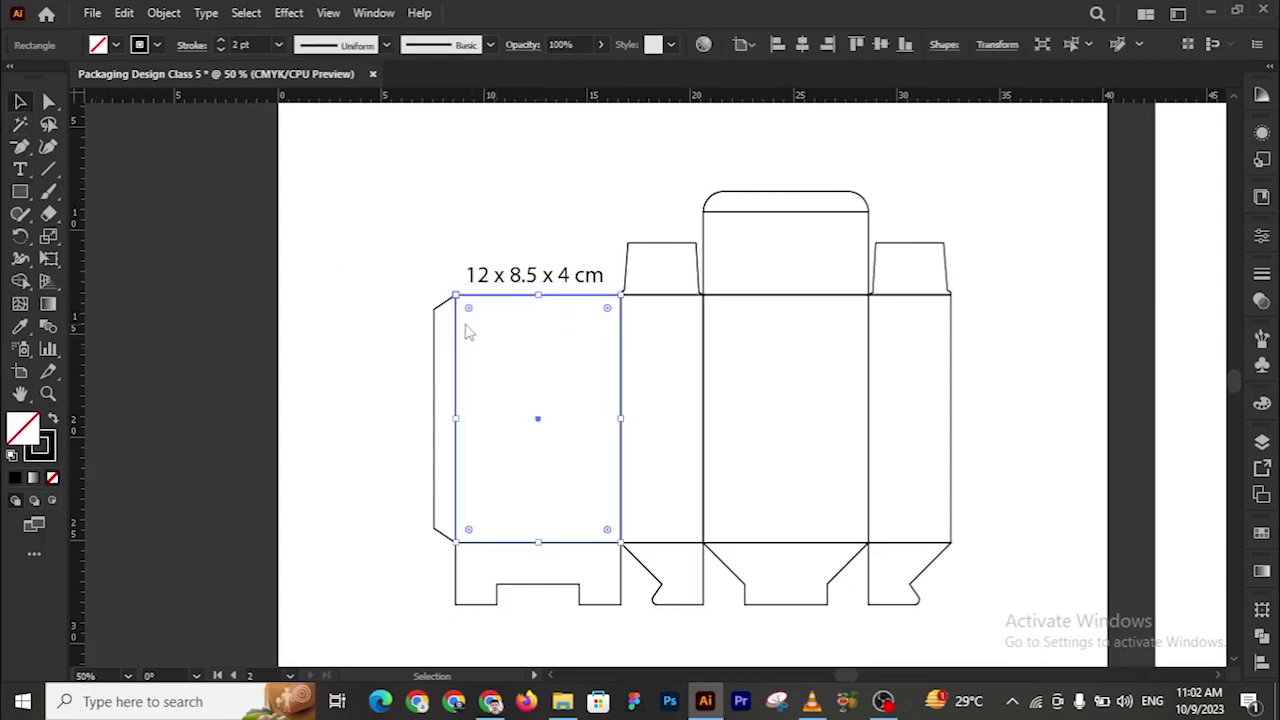
left_click(392, 278)
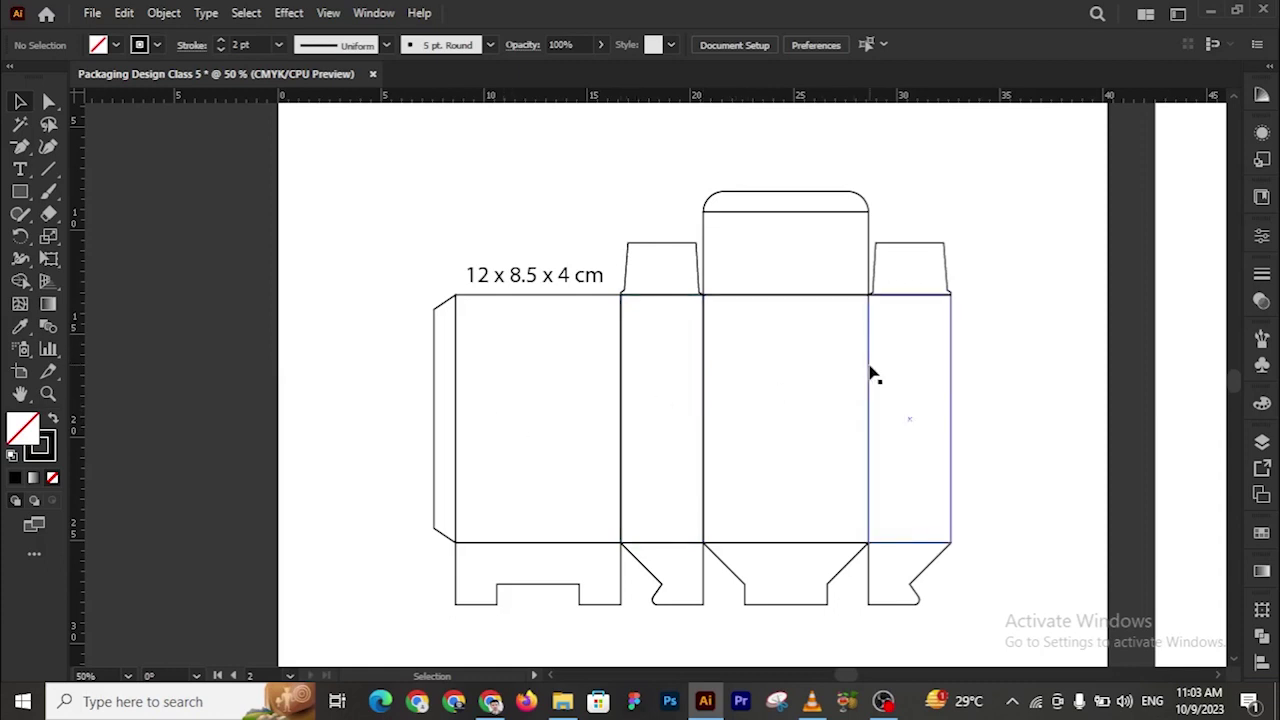
left_click_drag(767, 150, 827, 262)
left_click(947, 162)
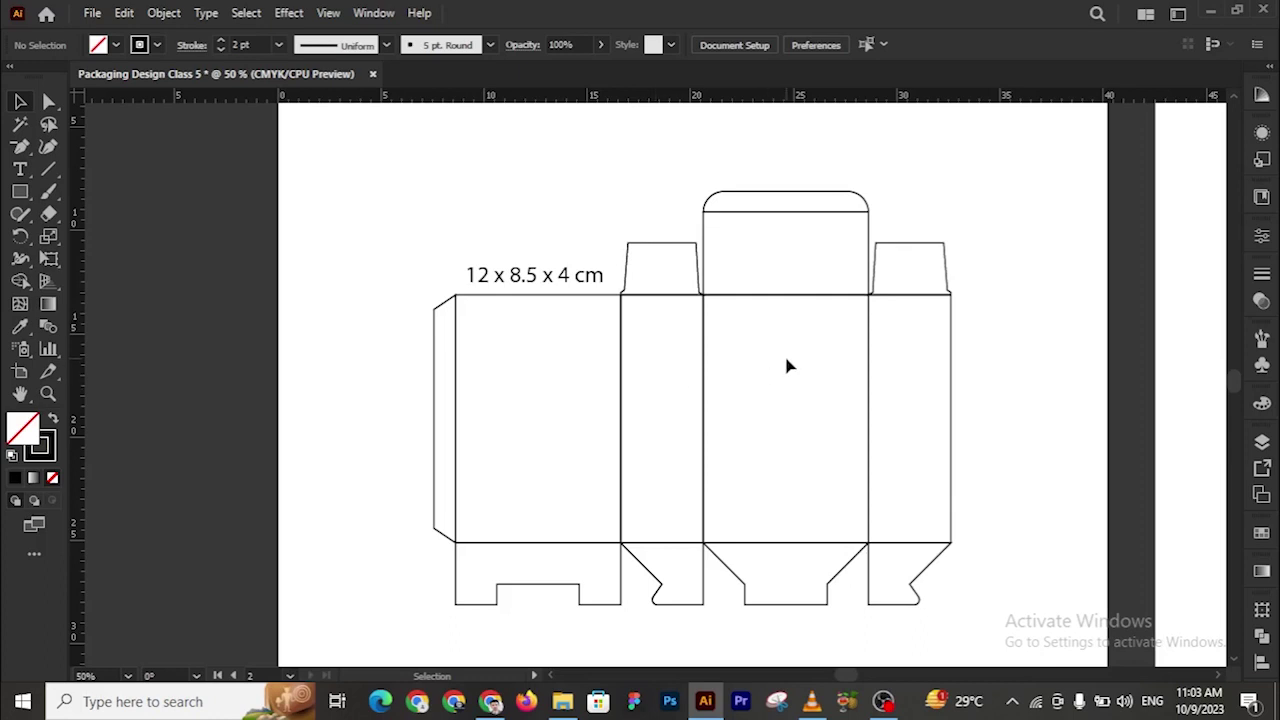
left_click_drag(663, 222, 674, 262)
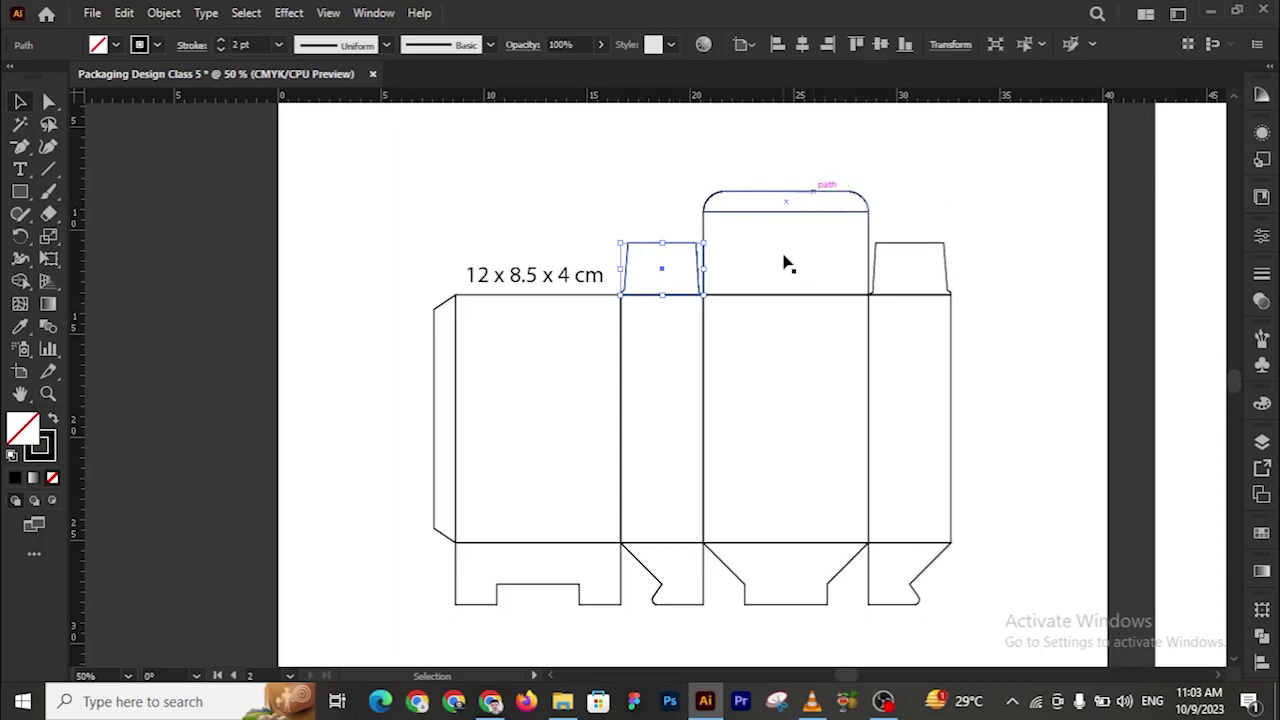
left_click(870, 234)
left_click(866, 209)
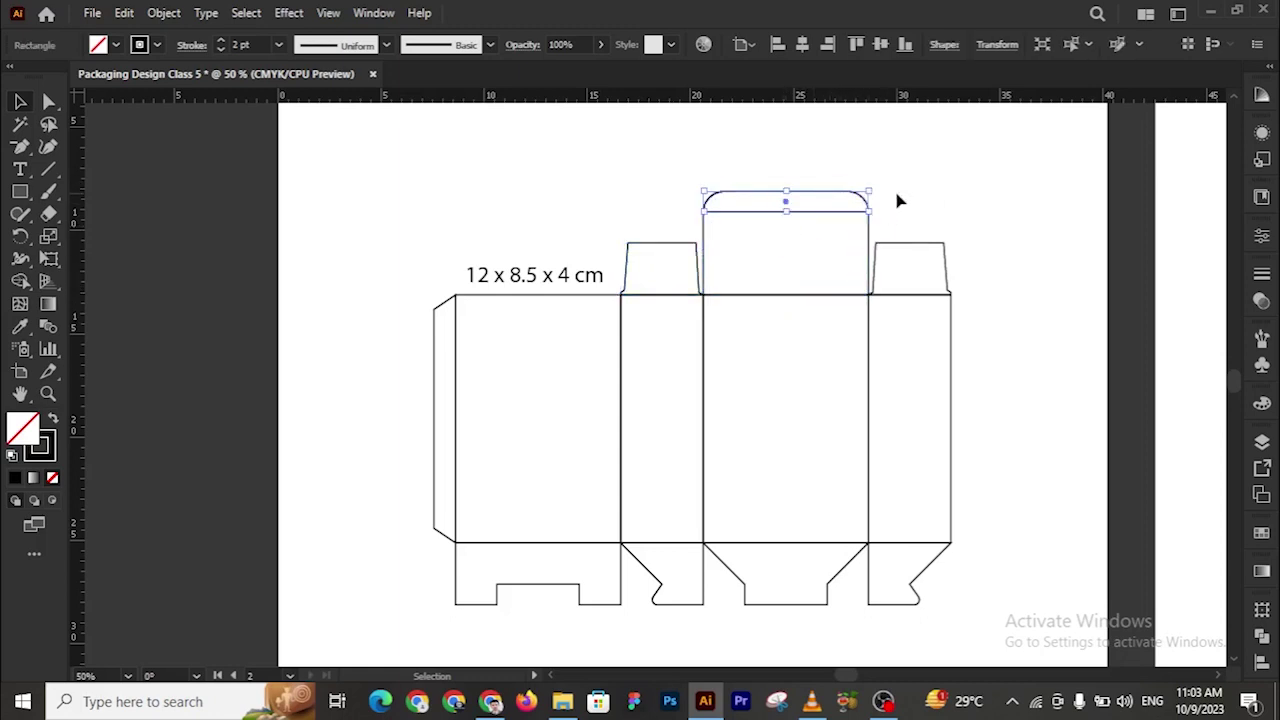
left_click(898, 201)
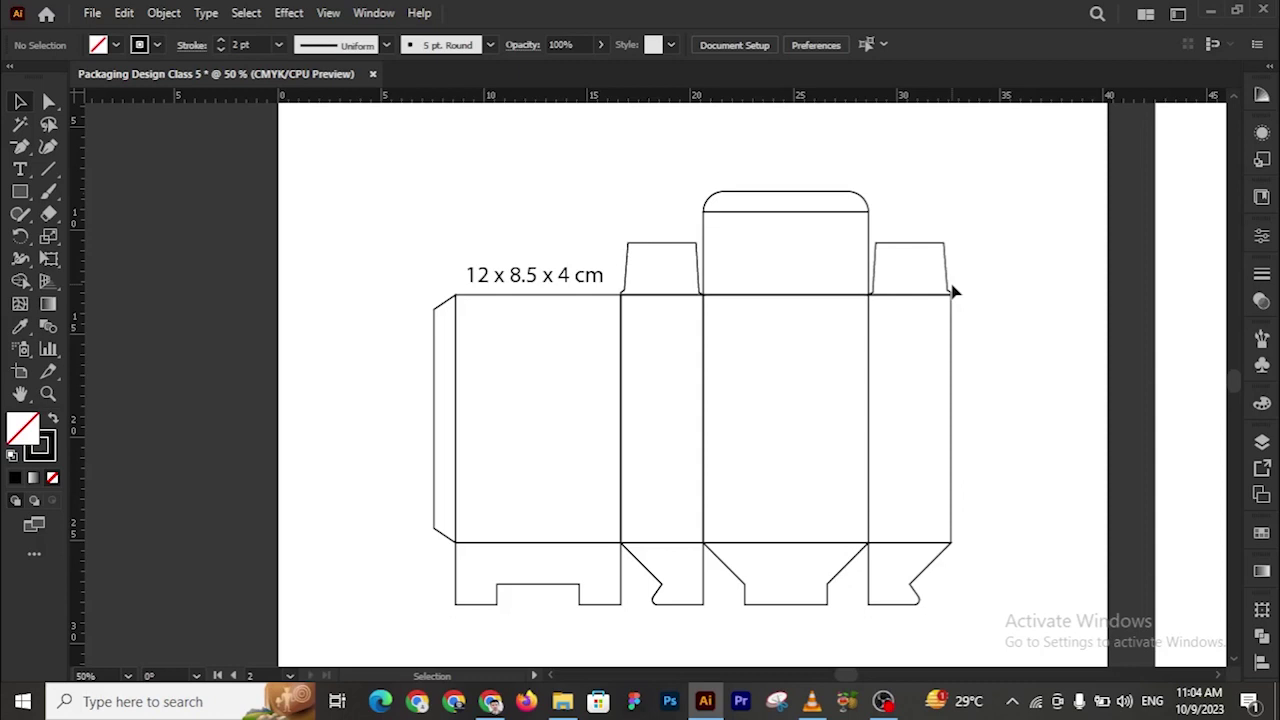
Examine the interlocking bottom flaps along the lower edge of the dieline
key("z")
left_click(737, 466)
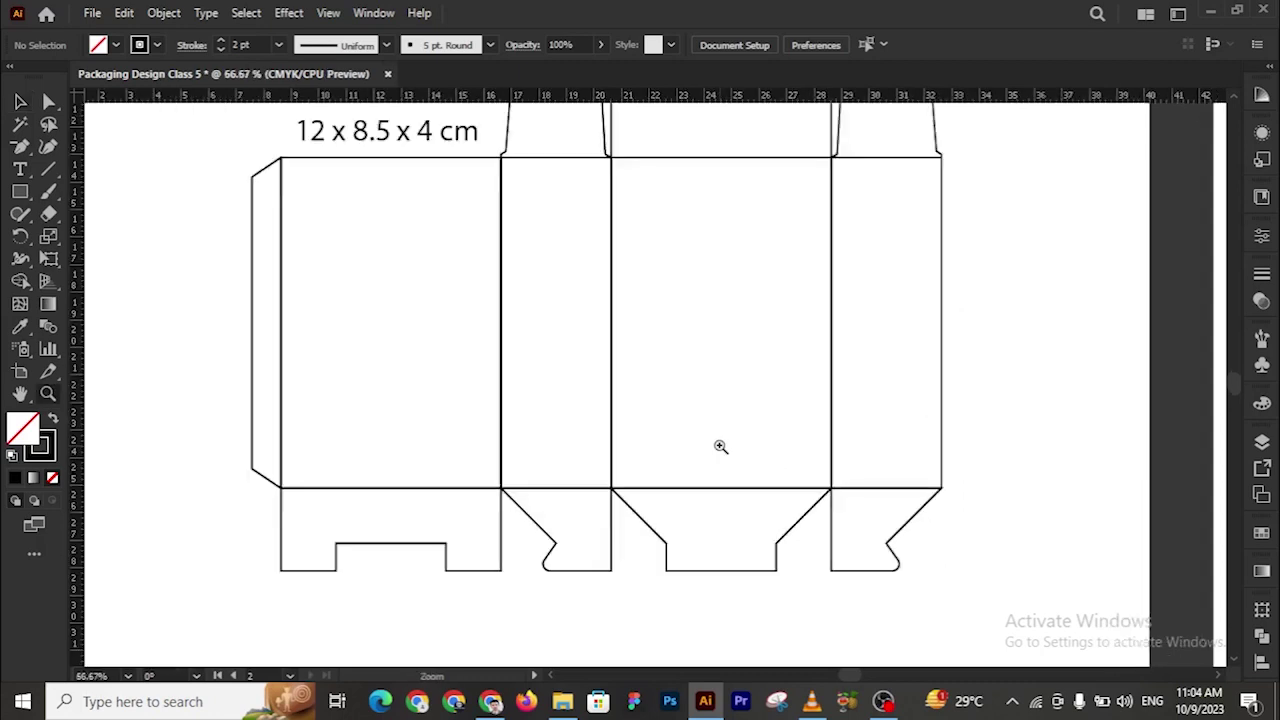
left_click(620, 397)
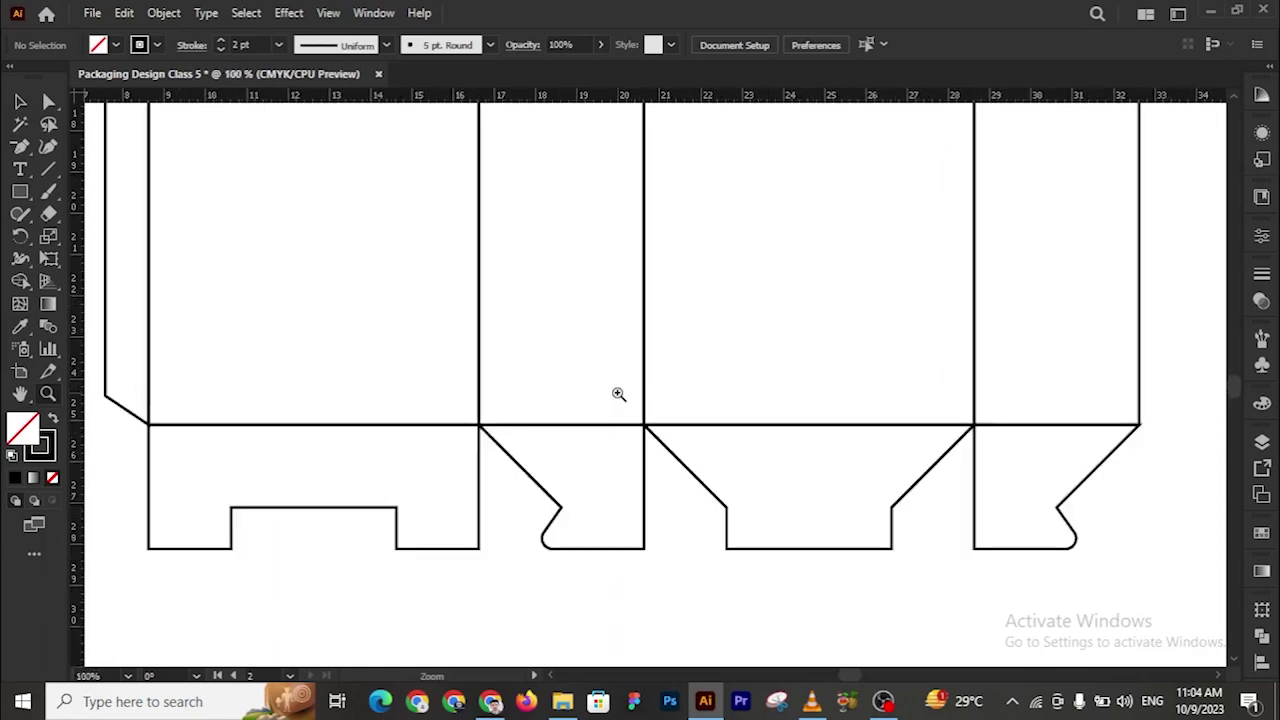
left_click(618, 394, "alt")
left_click(618, 394, "alt")
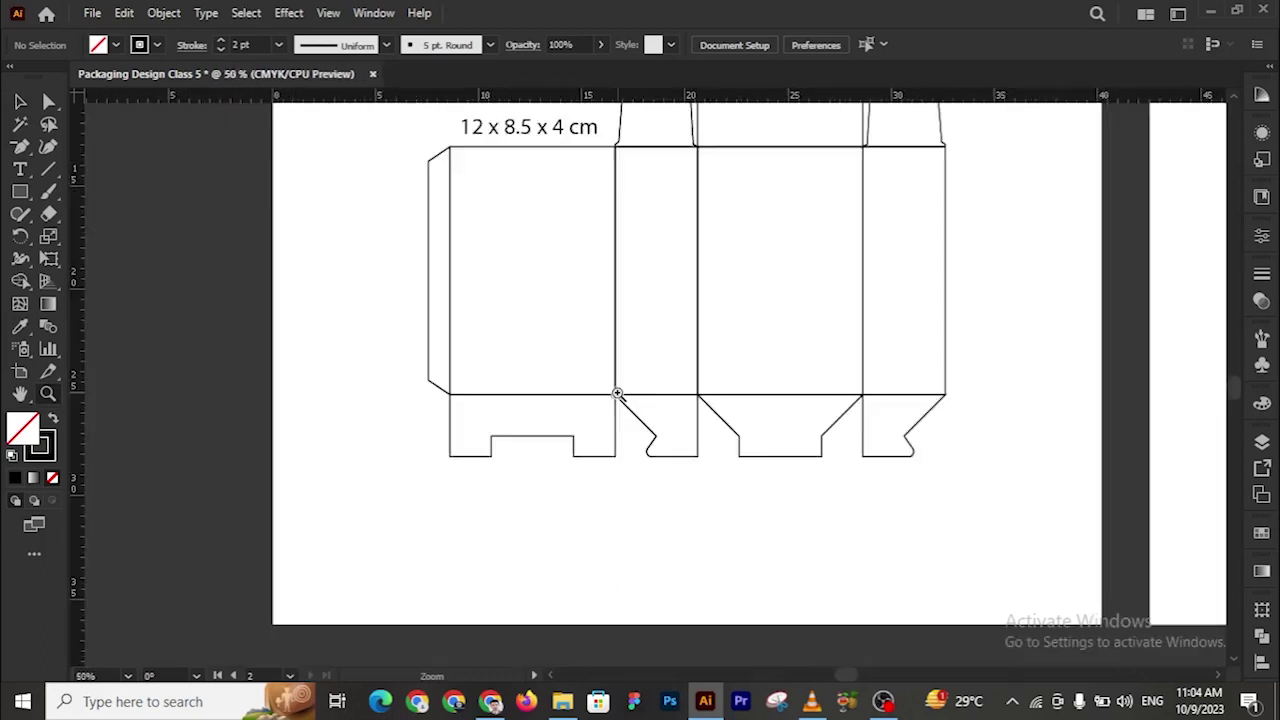
key("v")
left_click(18, 102)
left_click(465, 523)
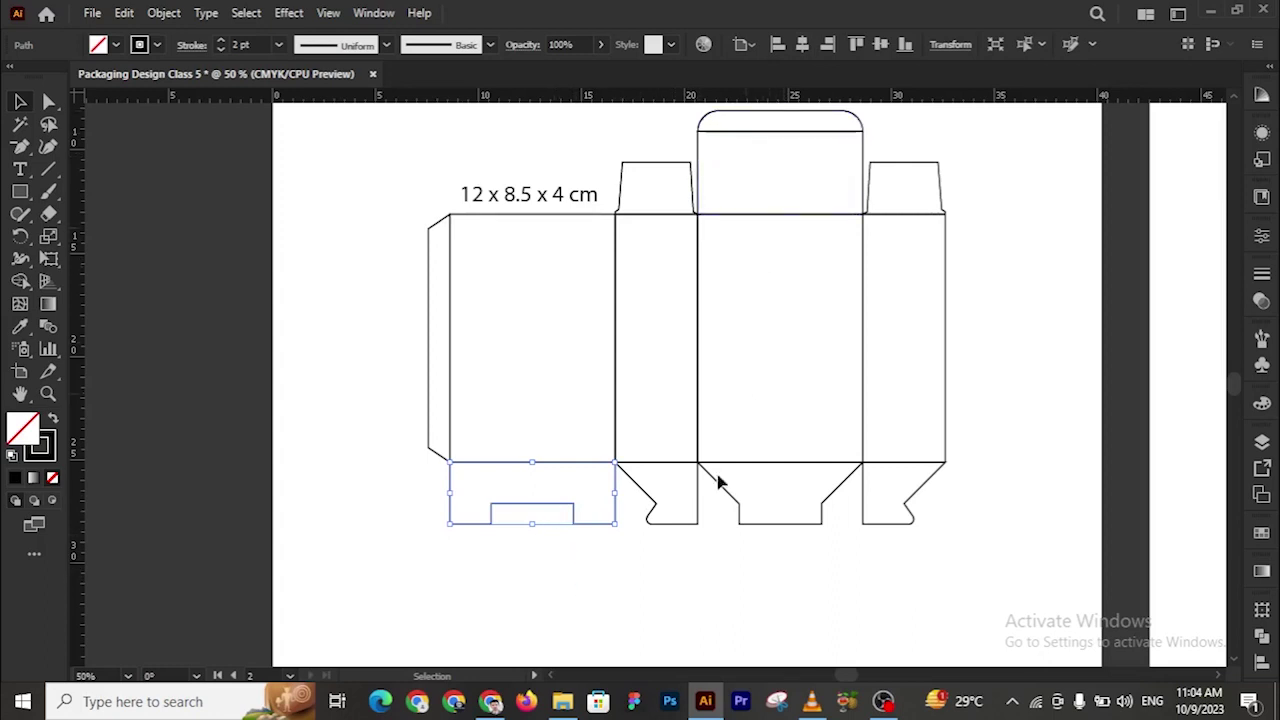
left_click(423, 520)
left_click_drag(414, 500, 1007, 598)
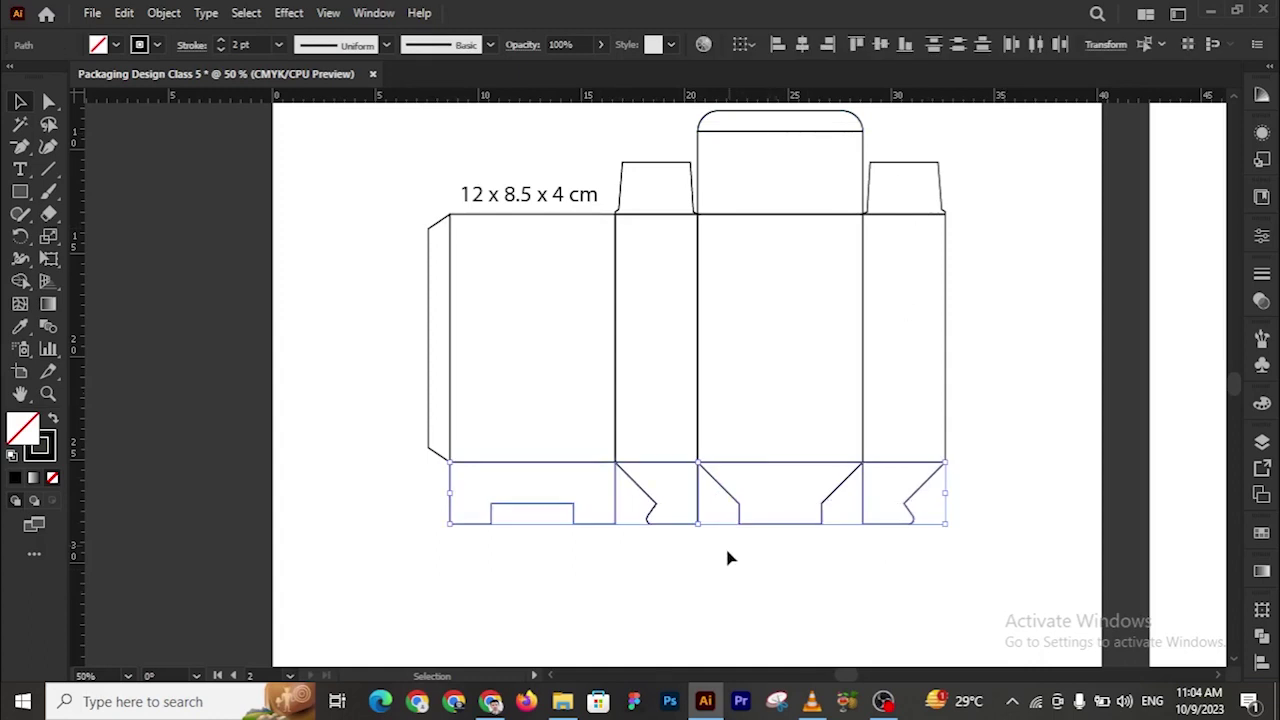
left_click(724, 570)
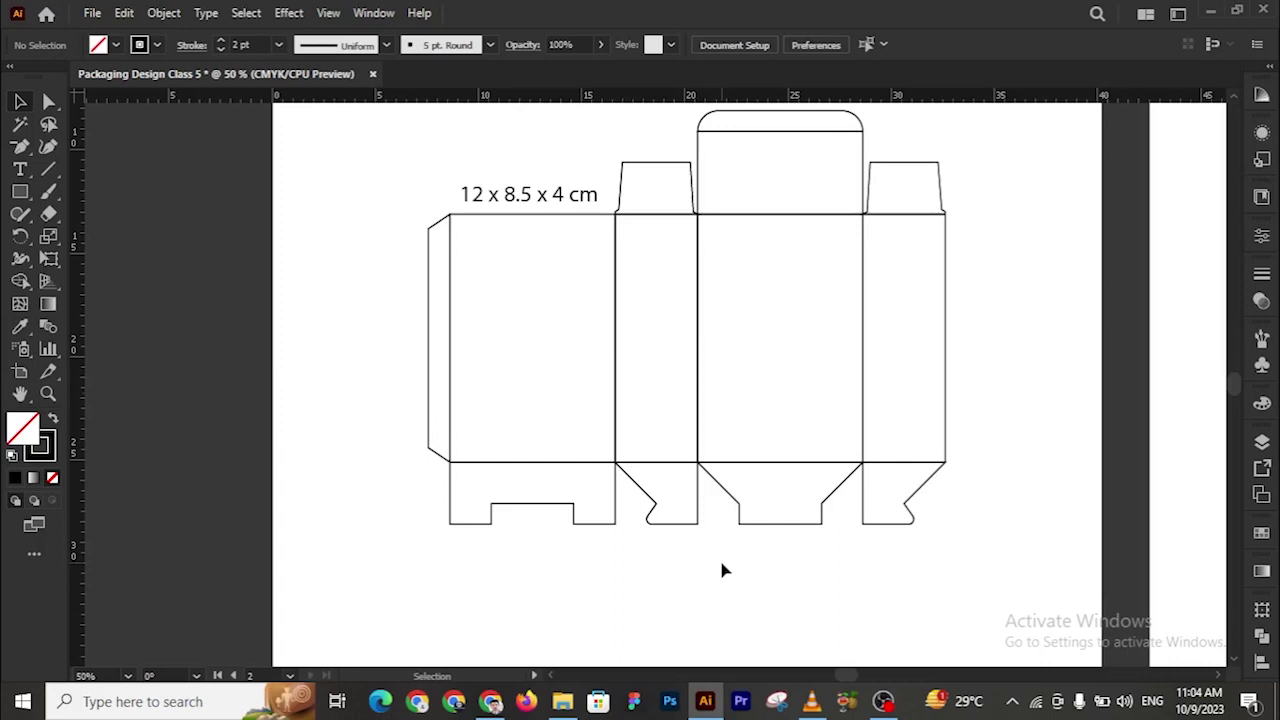
Draw a rectangle 8.5 cm wide and 12 cm high on the empty second artboard
key("z")
left_click(766, 440, "alt")
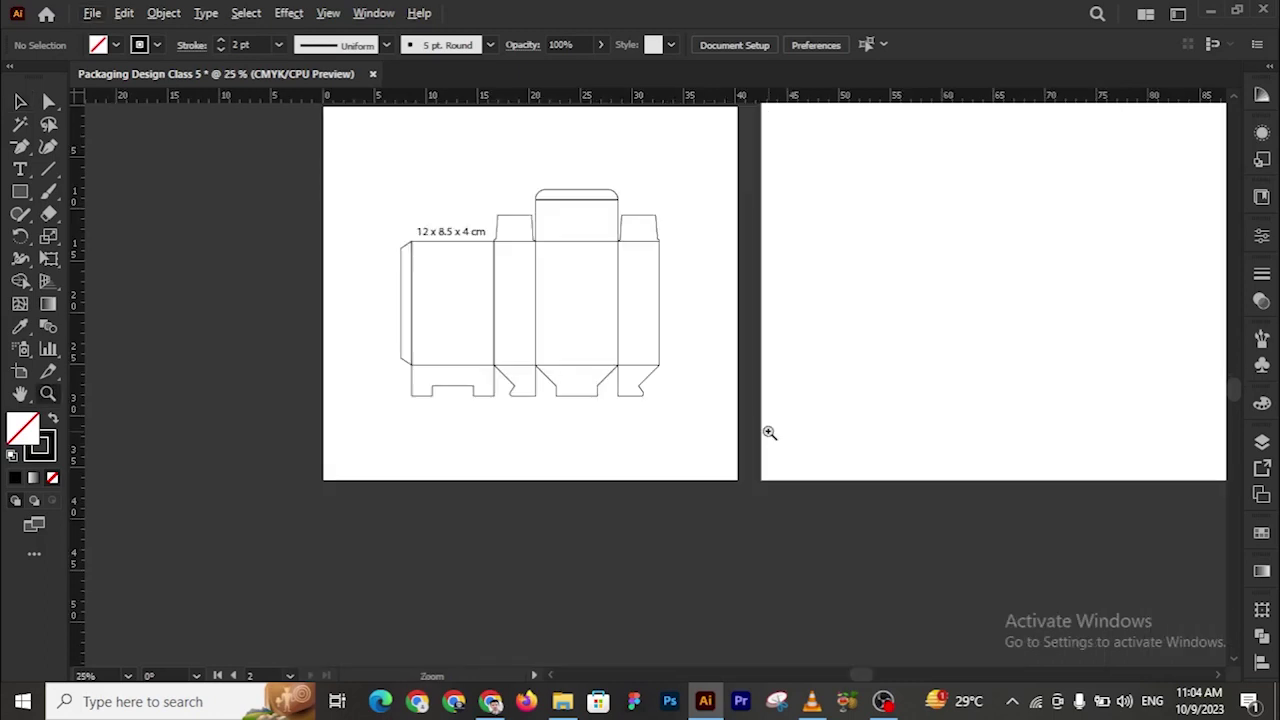
key("space")
left_click_drag(820, 371, 633, 461)
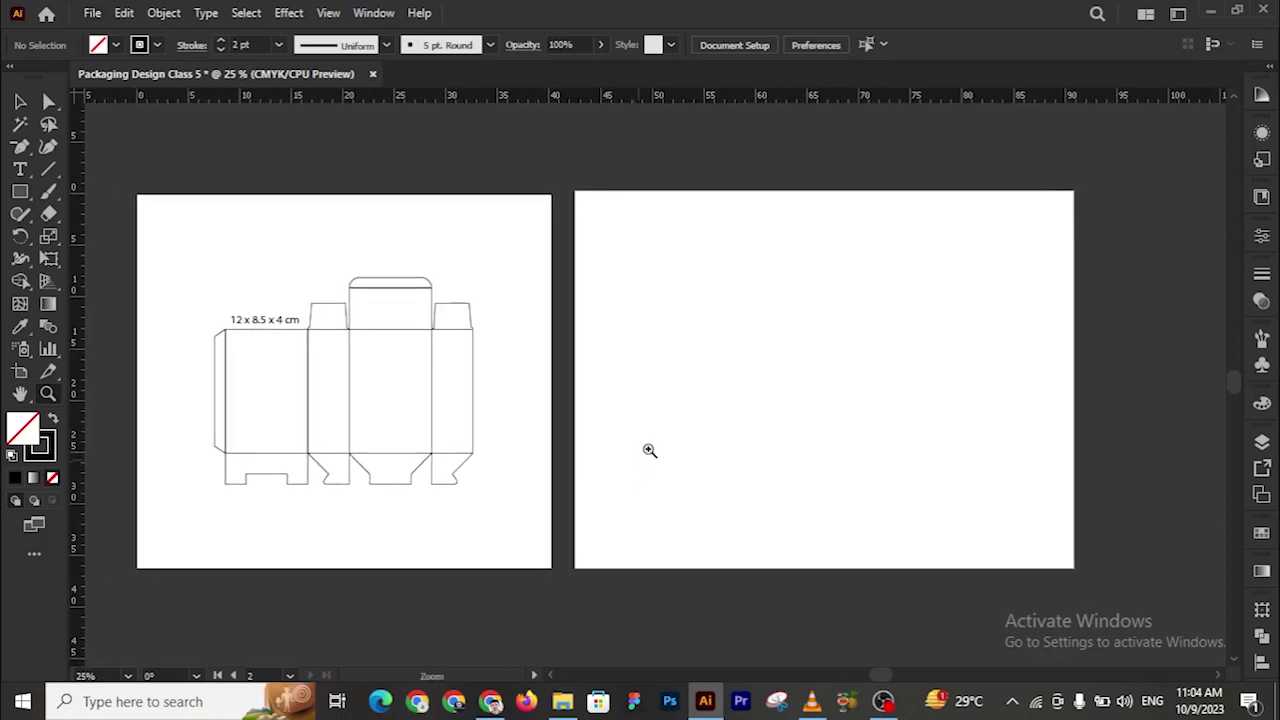
left_click(846, 390)
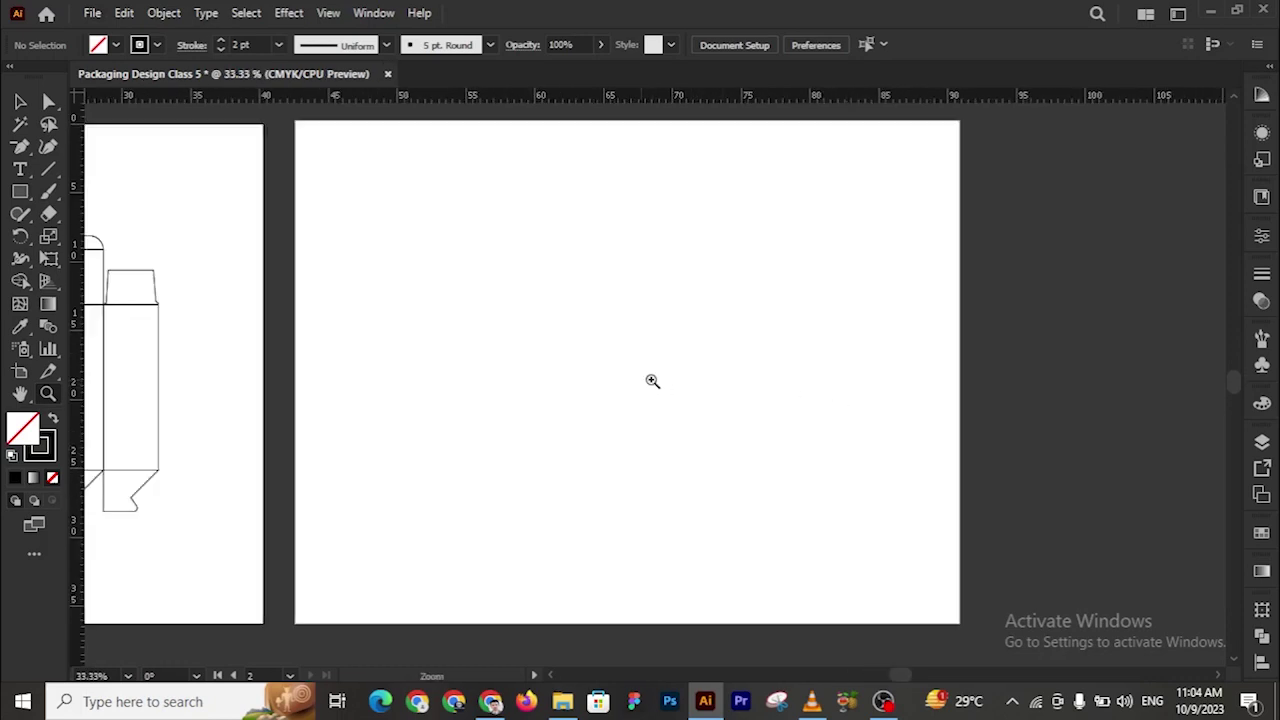
key("space")
left_click_drag(680, 397, 680, 371)
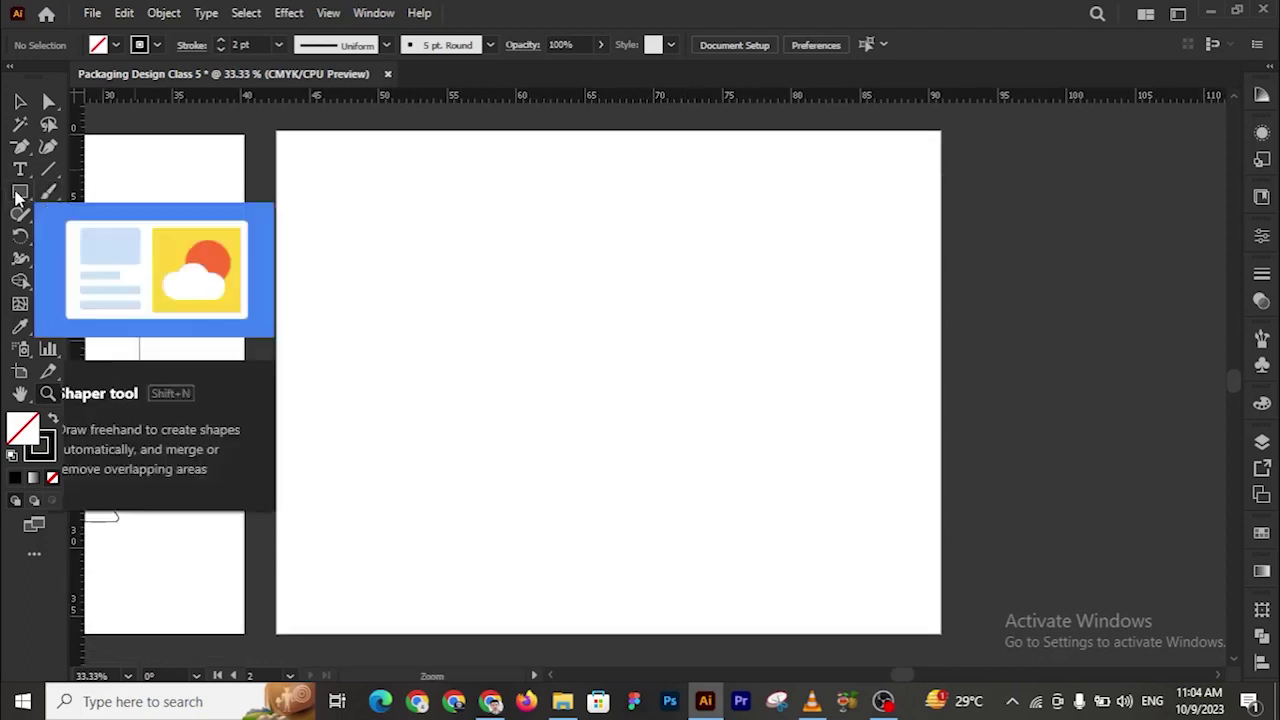
left_click(18, 195)
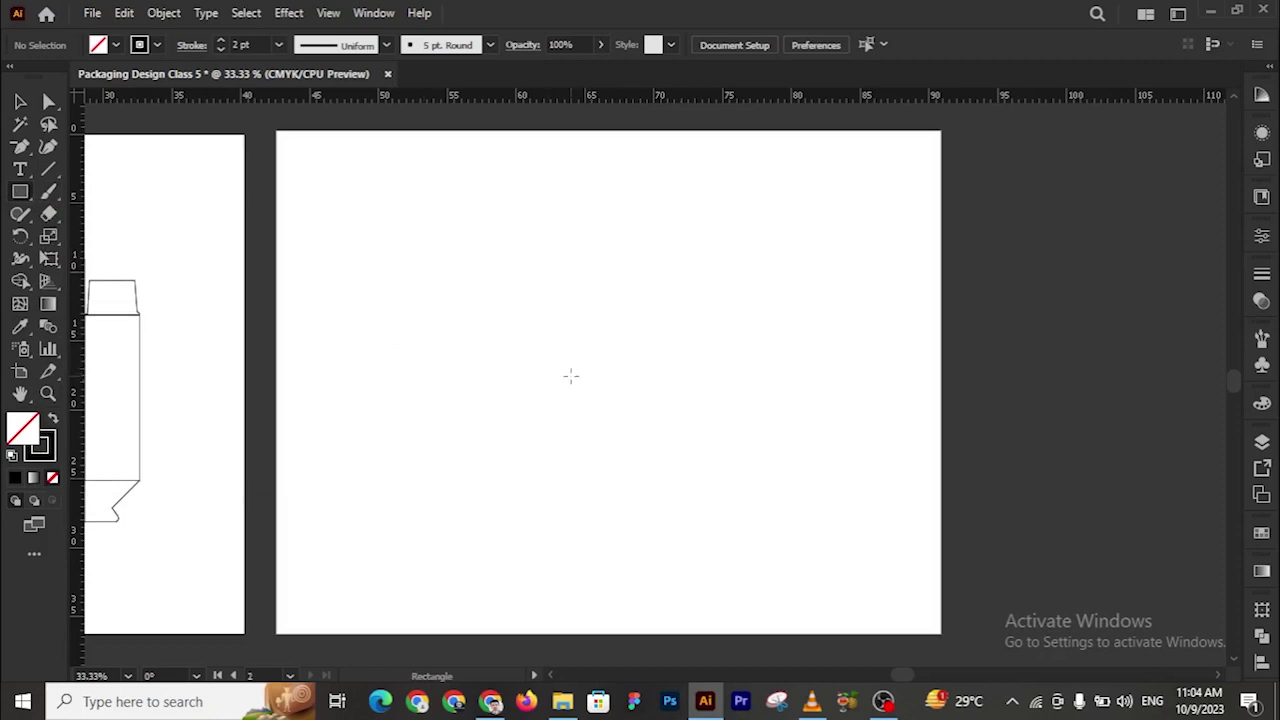
left_click(572, 375)
left_click(631, 342)
left_click_drag(631, 342, 586, 349)
type("12")
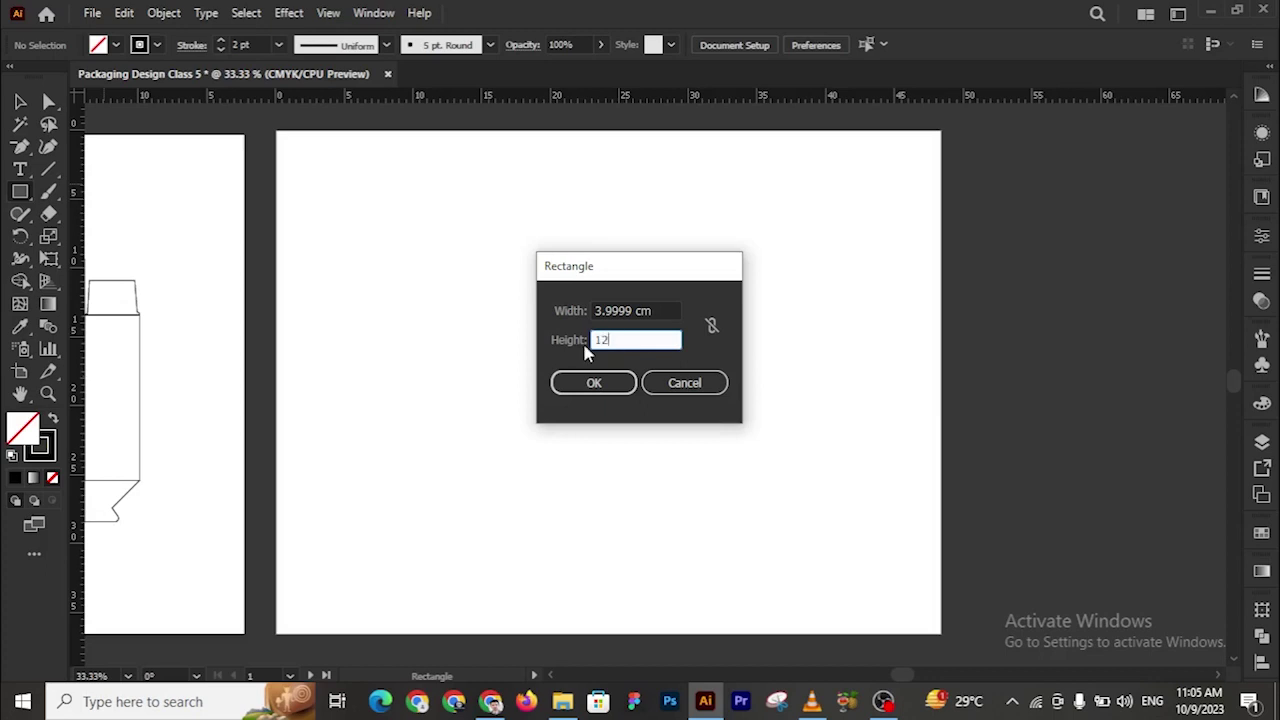
left_click(650, 310)
left_click_drag(650, 310, 596, 310)
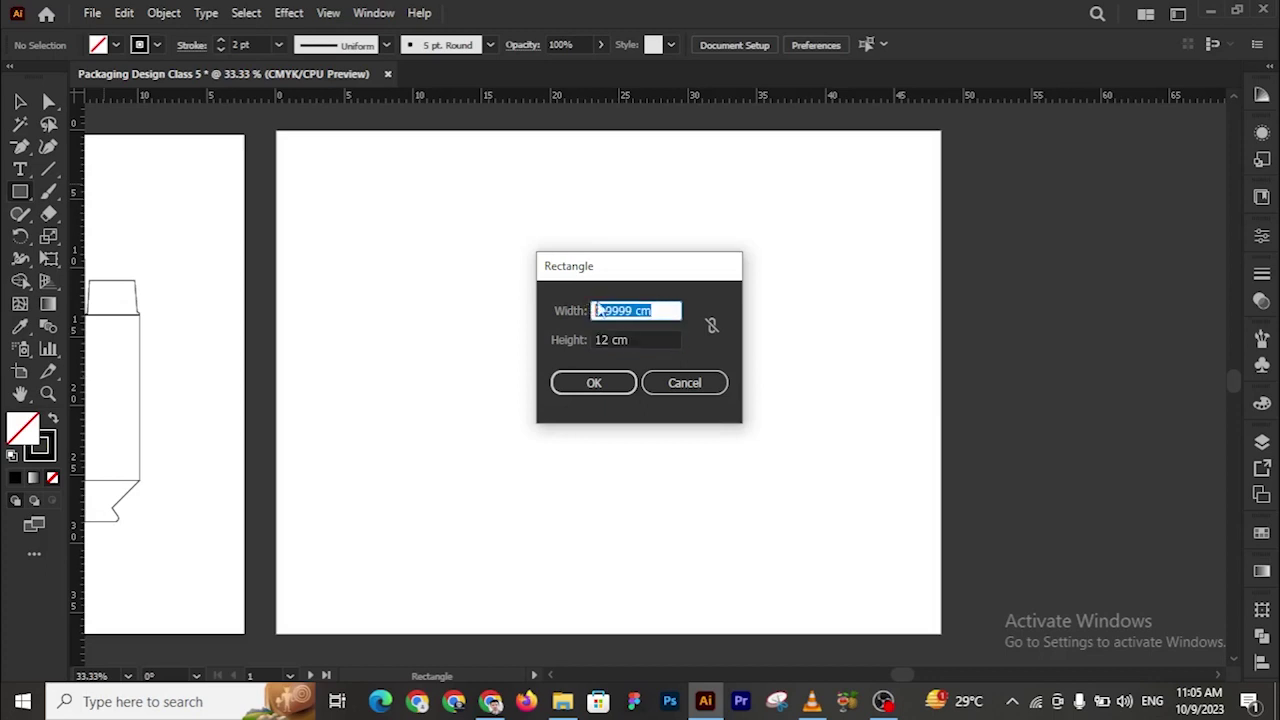
type("8")
key("Return")
Select the new rectangle and compare it with the reference dieline and its dimension label
left_click(20, 101)
mouse_move(627, 462)
left_mouse_down()
mouse_move(463, 366)
mouse_move(456, 381)
mouse_move(580, 373)
mouse_move(627, 460)
left_mouse_up()
left_click(643, 271)
left_click_drag(511, 243, 664, 529)
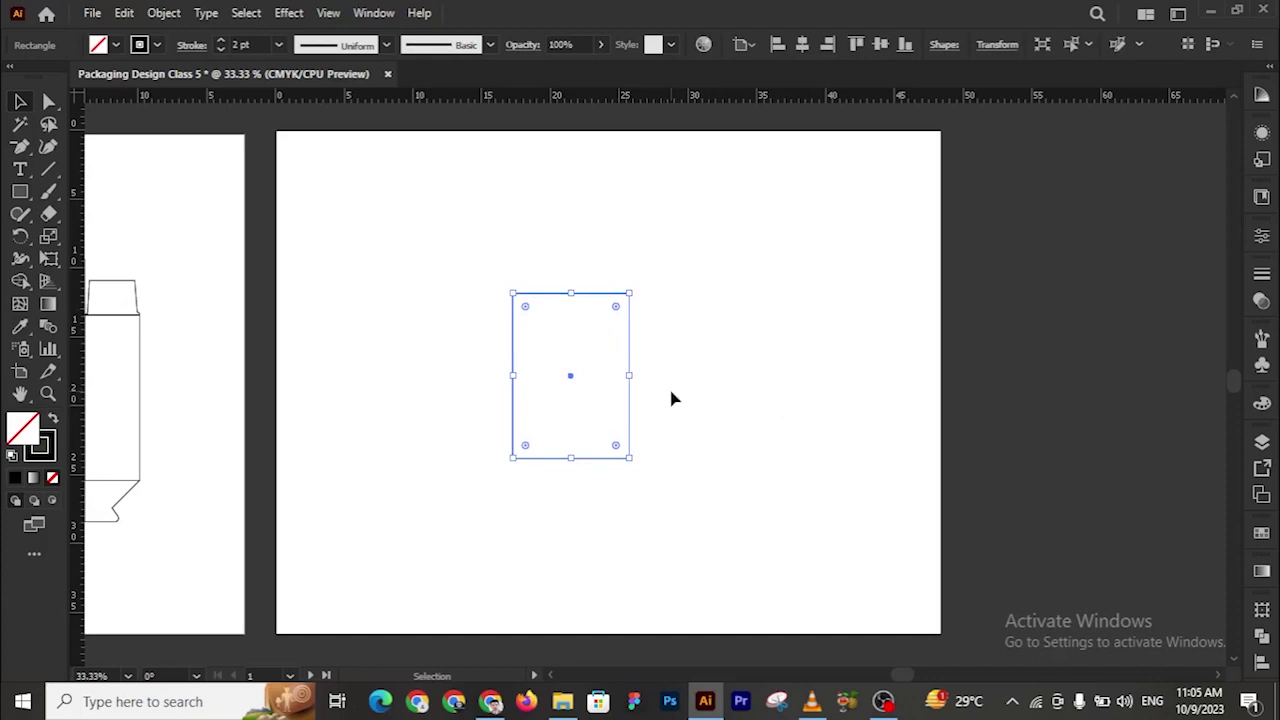
left_click_drag(374, 371, 437, 363)
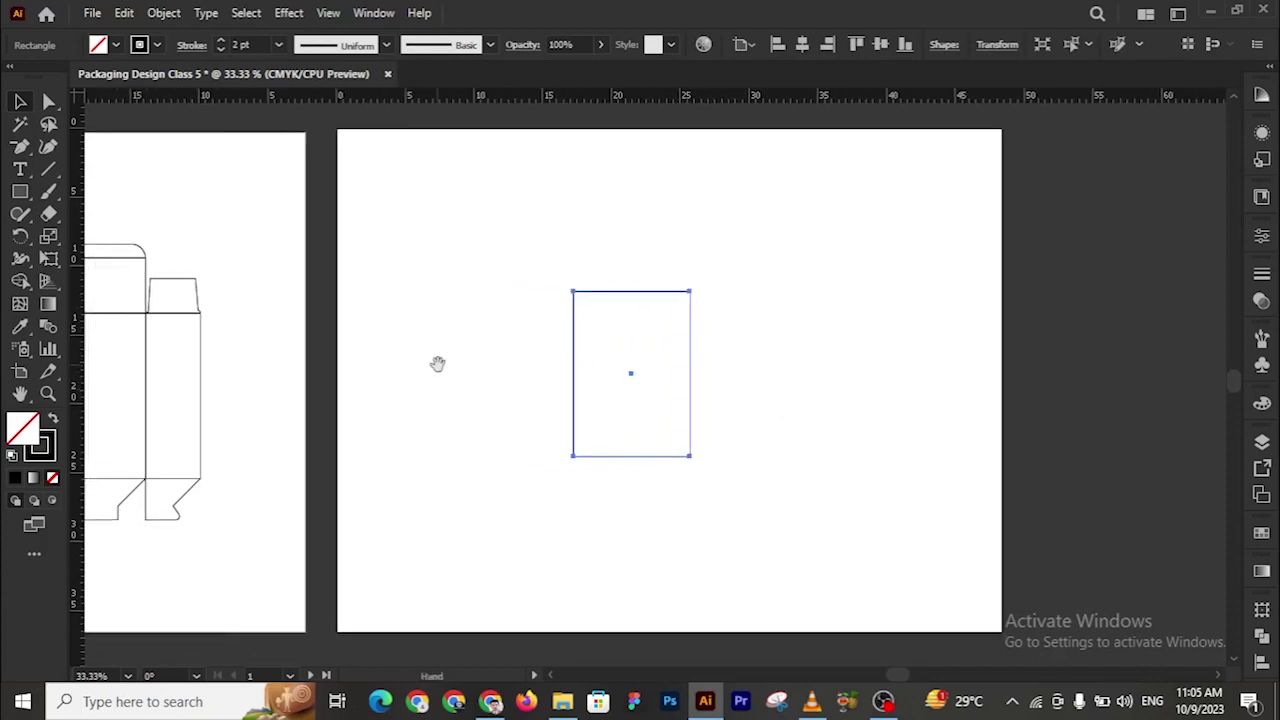
left_click_drag(271, 389, 554, 337)
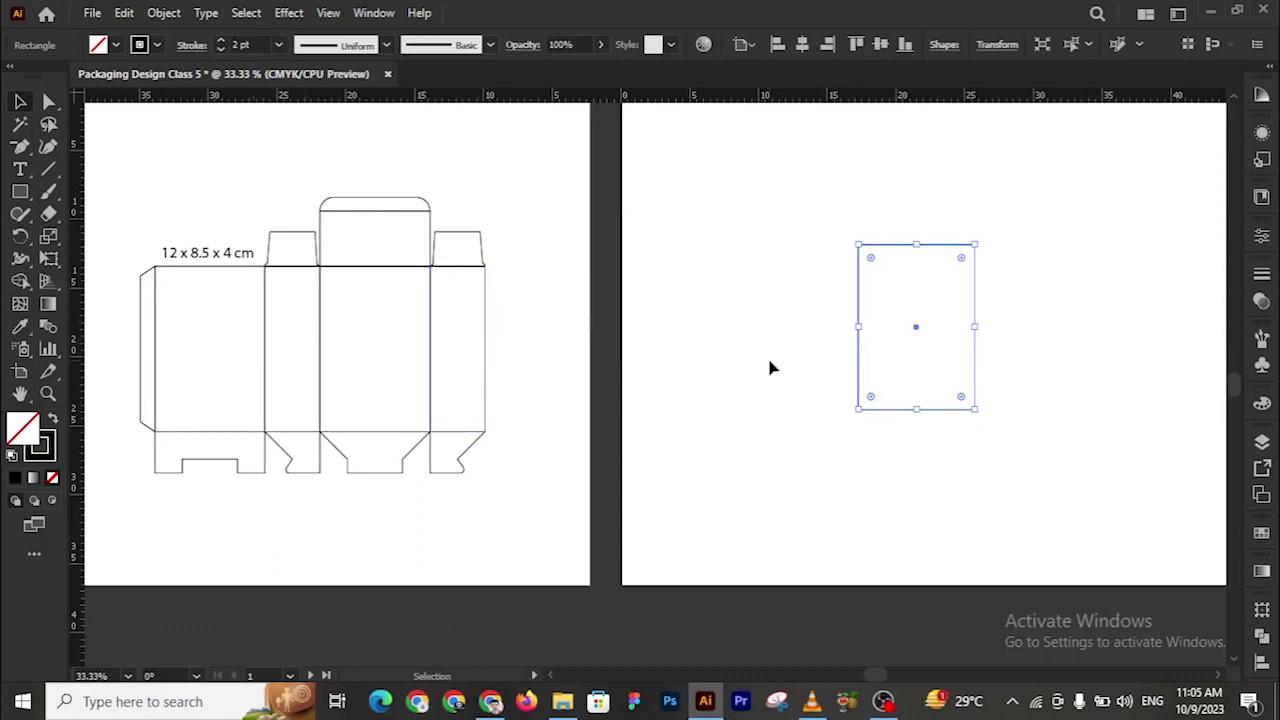
left_click_drag(797, 334, 790, 342)
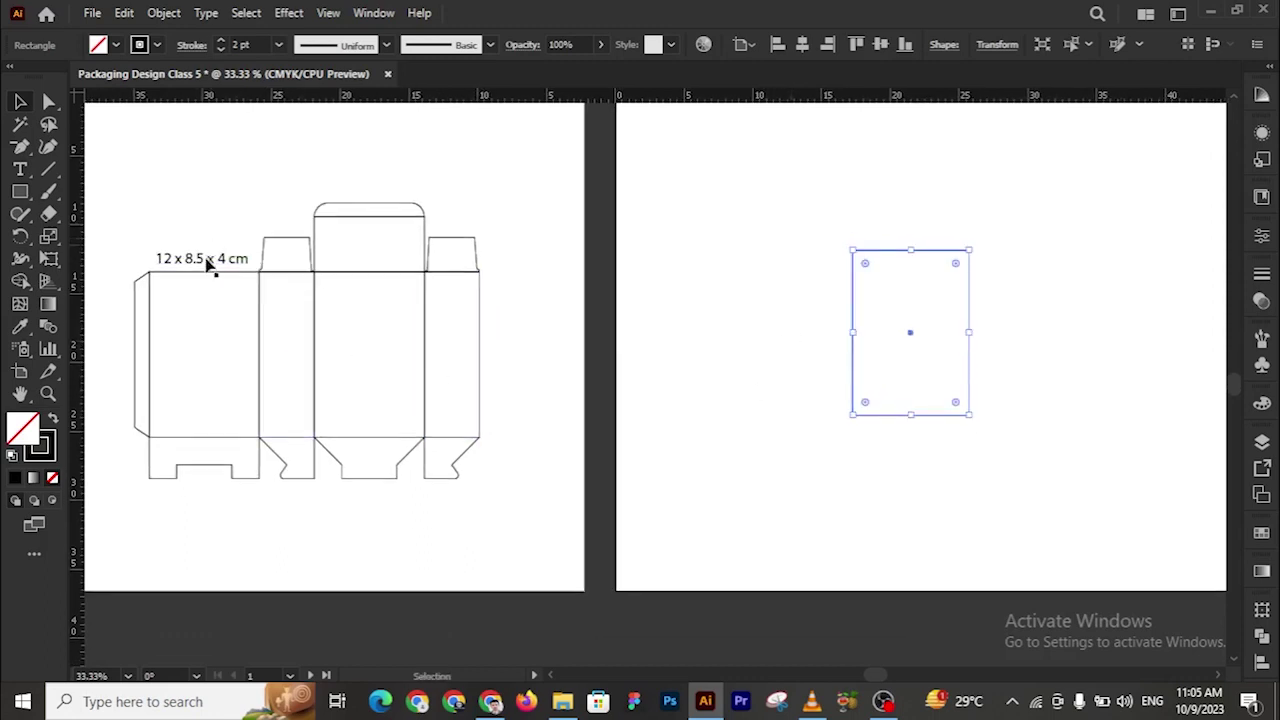
left_click_drag(743, 254, 346, 289)
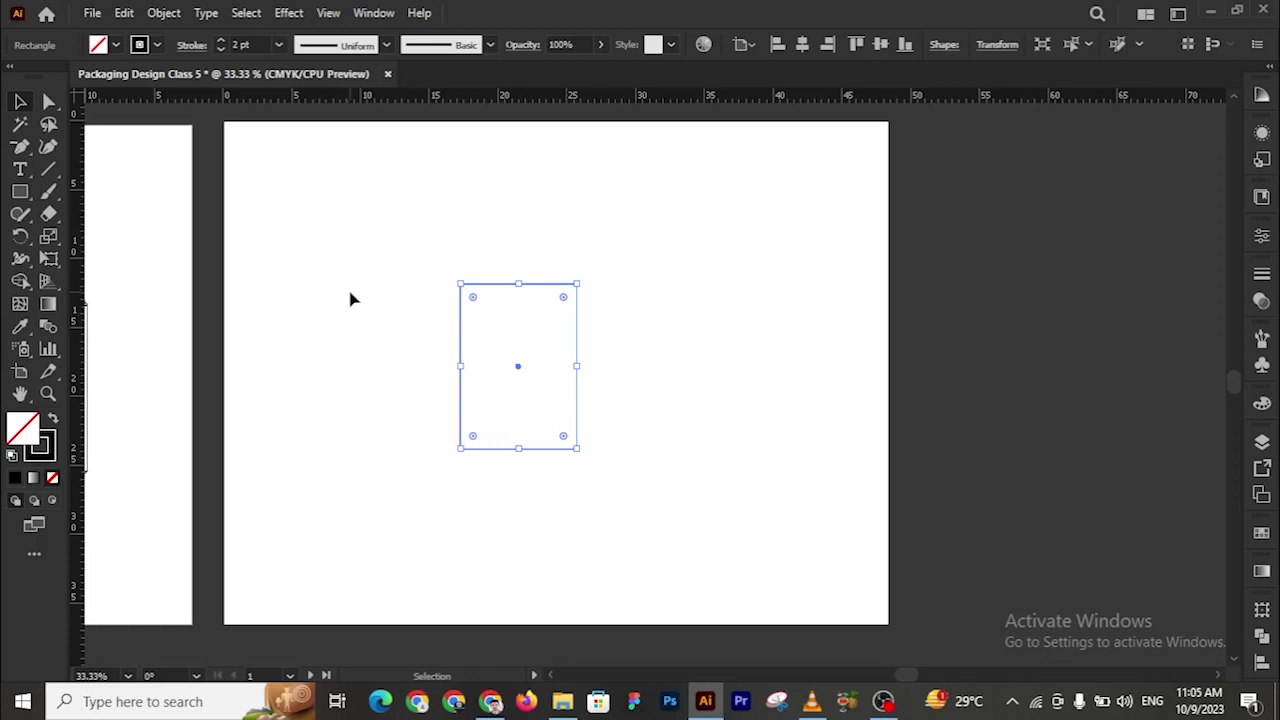
Try placing a copy of the rectangle edge to edge against its right side
left_click_drag(517, 369, 614, 369)
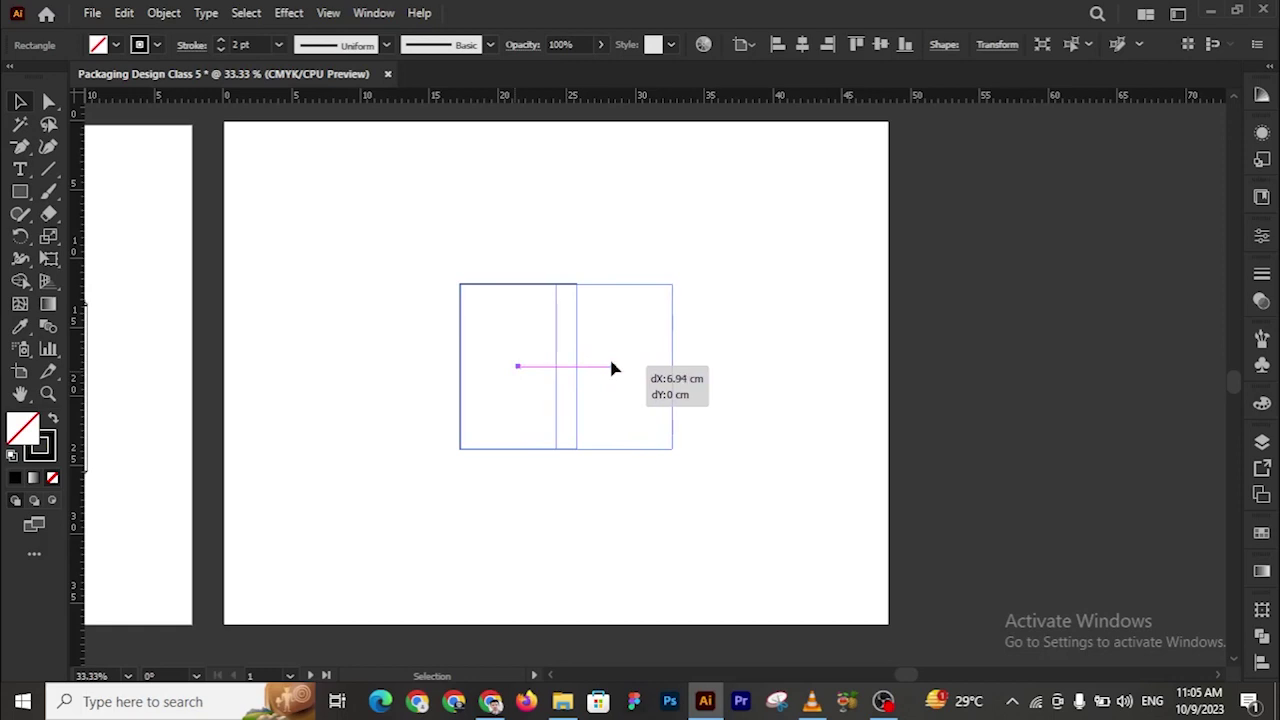
left_click_drag(614, 369, 631, 368)
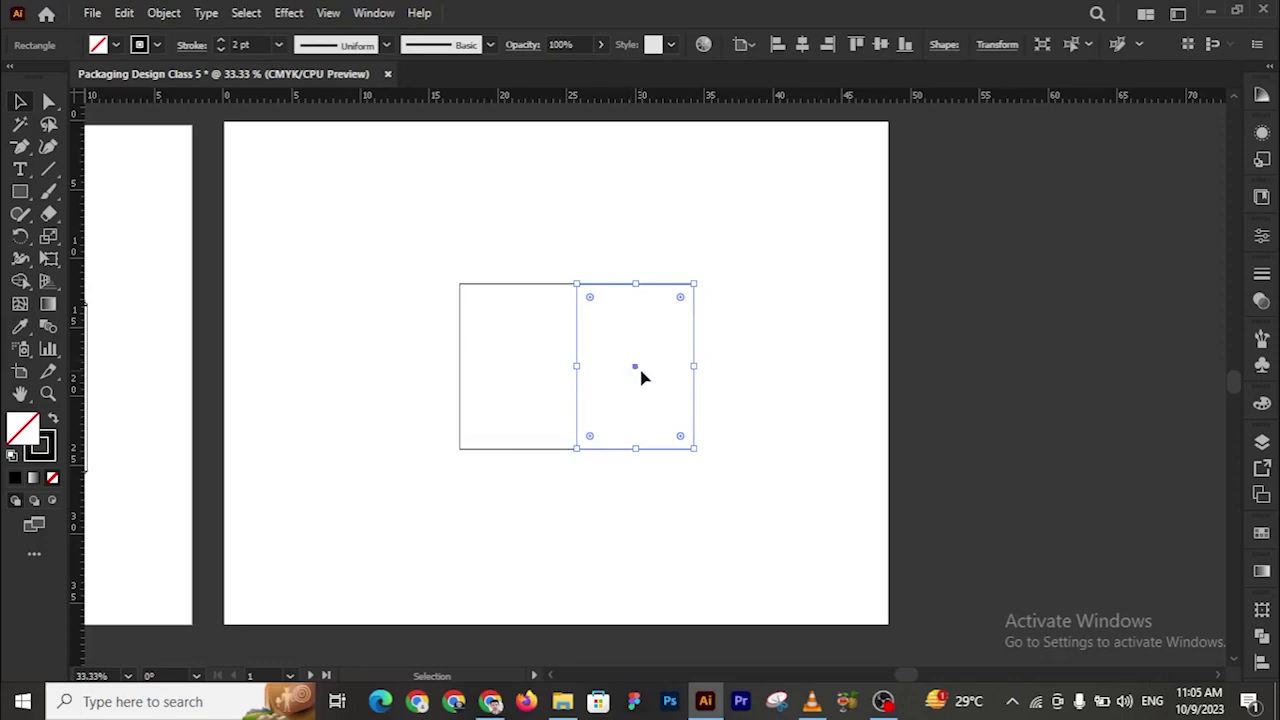
Place a copy of the 8.5 x 12 cm rectangle edge to edge against its right side
left_click_drag(669, 357, 550, 358)
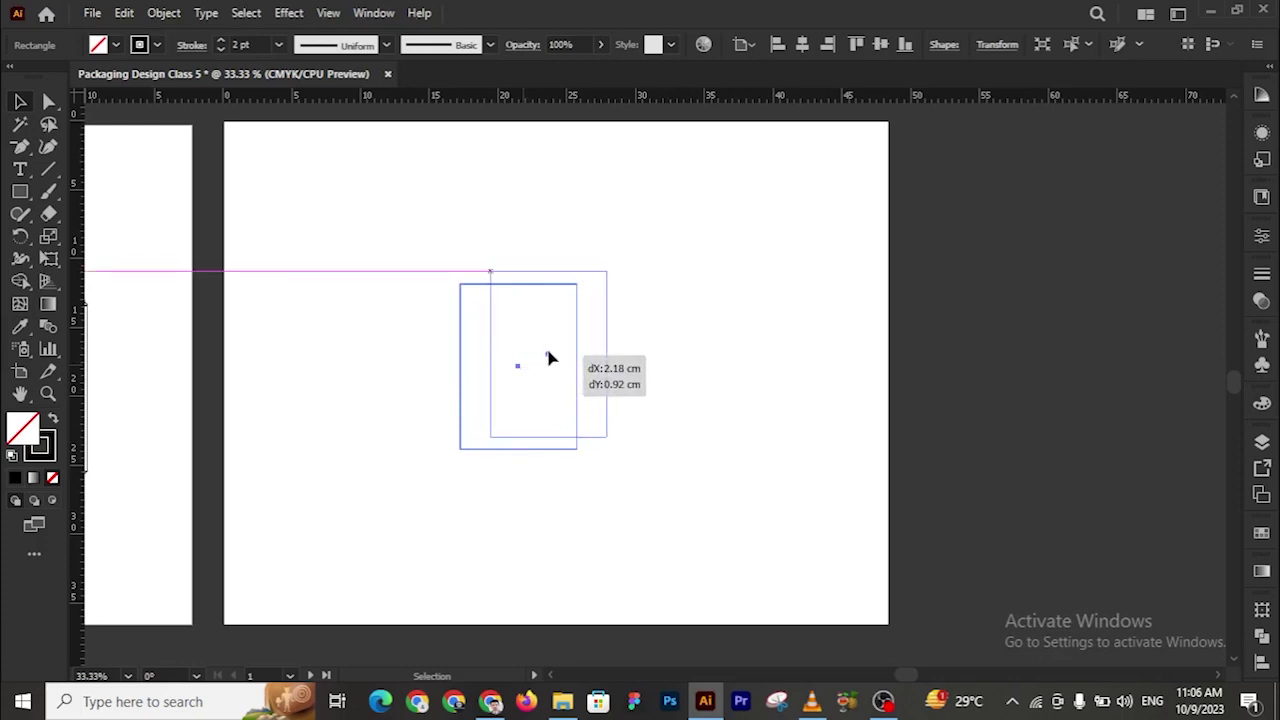
left_click_drag(548, 357, 616, 349)
key("ctrl+z")
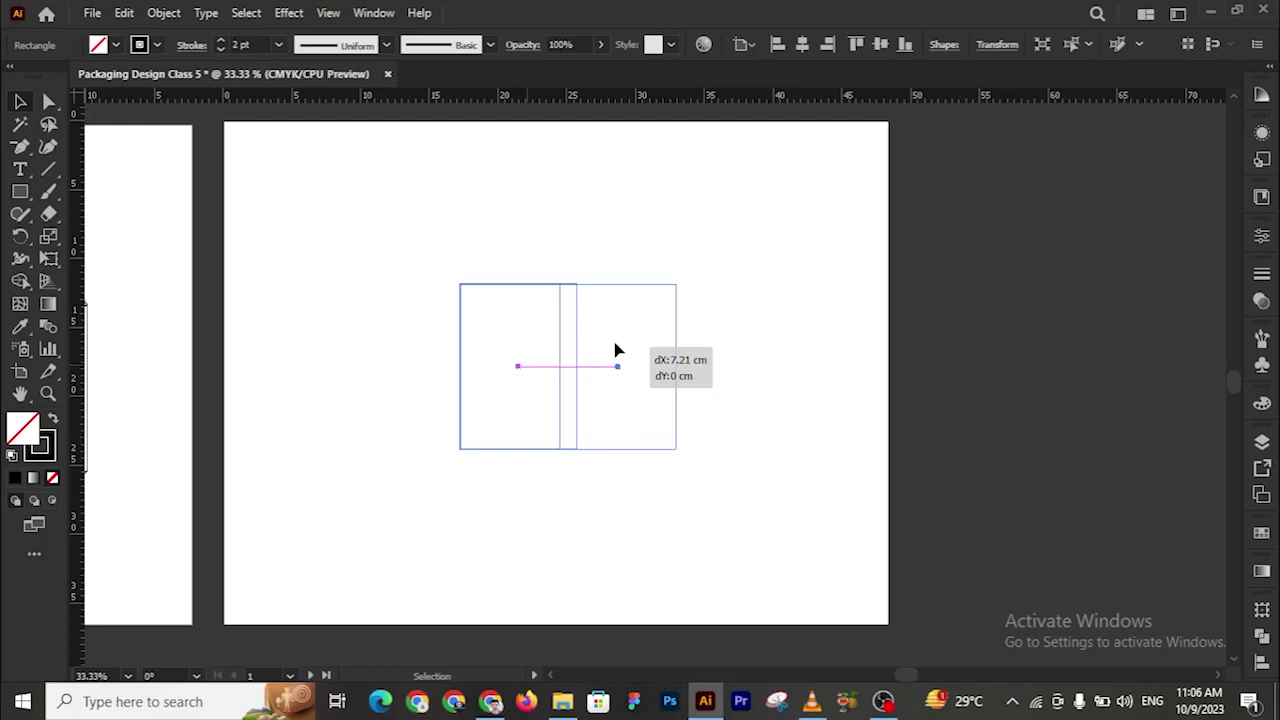
left_click_drag(616, 349, 628, 349)
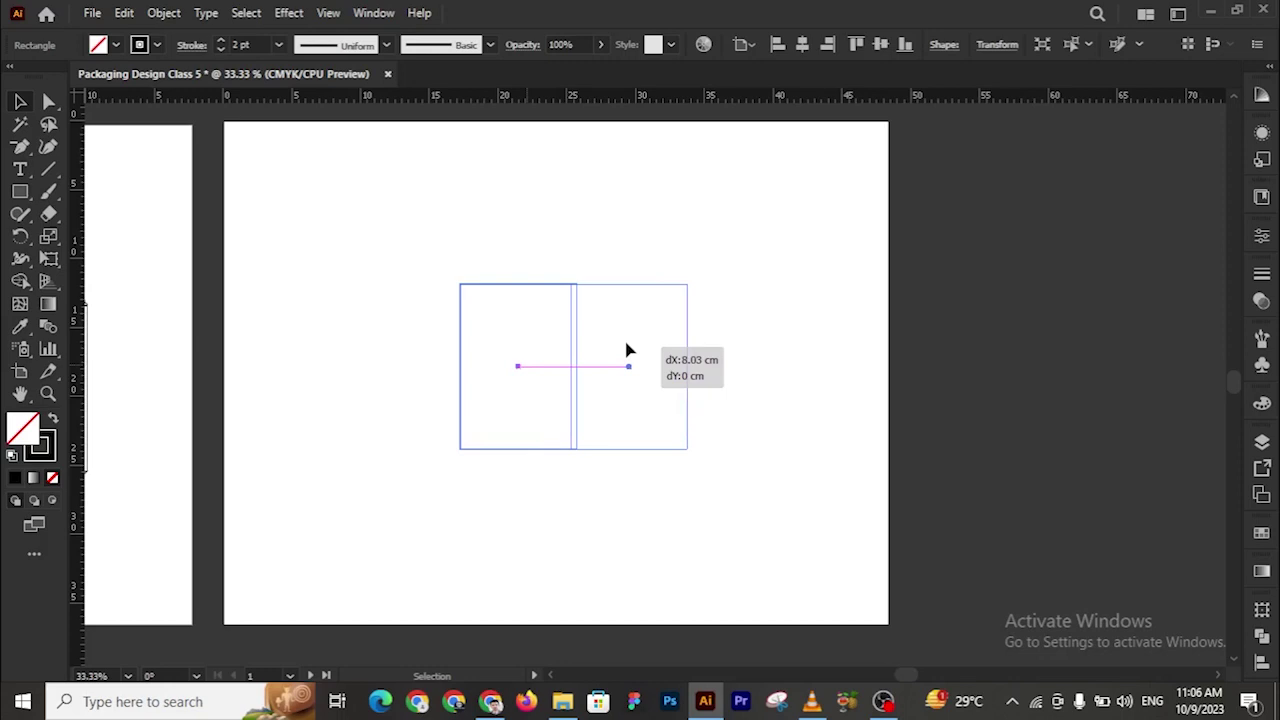
left_click_drag(627, 349, 631, 350)
left_click(588, 234)
Inspect the shared edge of the two rectangles up close in both outline and preview views
key("z")
left_click(580, 390)
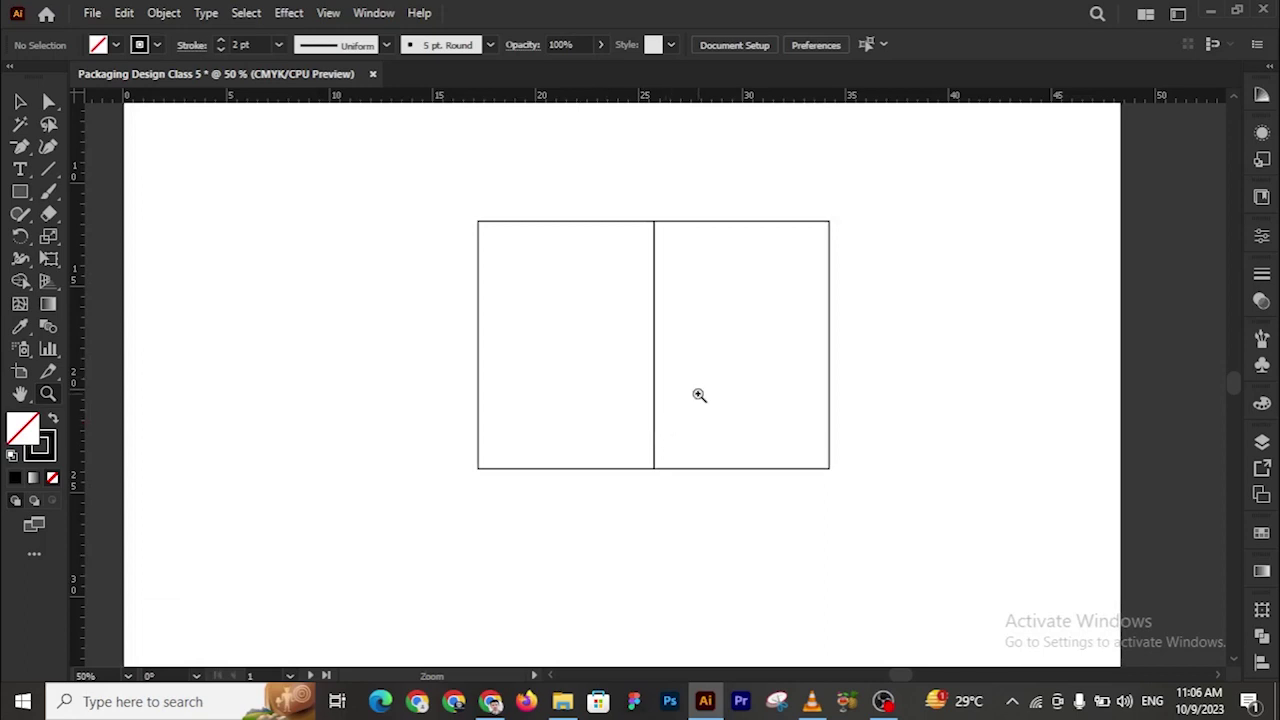
left_click(699, 395)
scroll(699, 395, "up", 1)
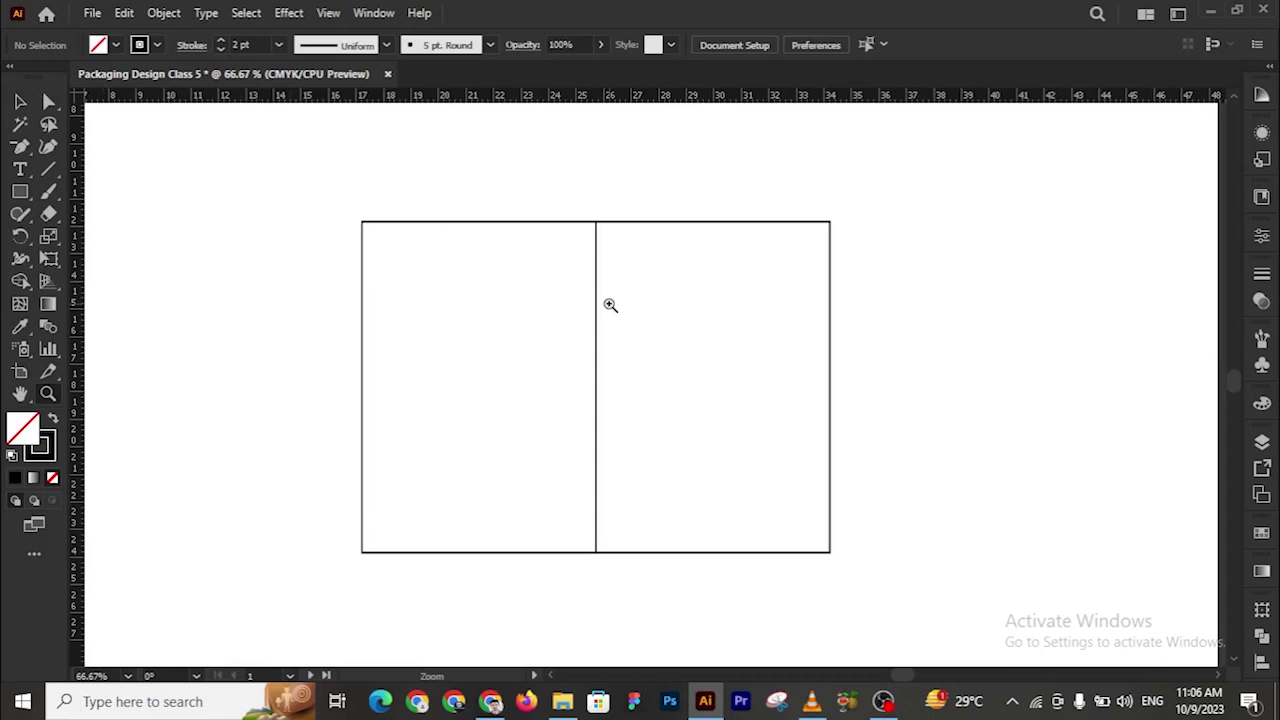
left_click(610, 305)
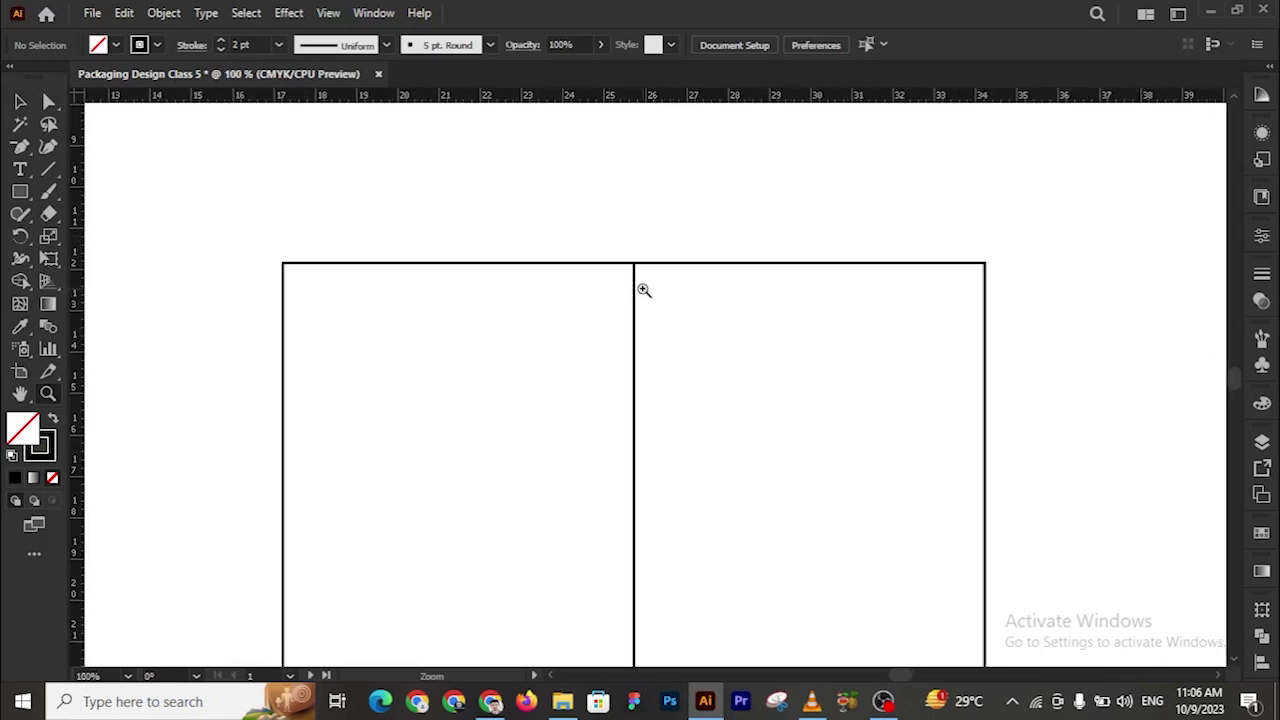
left_click(644, 290)
left_click(696, 360)
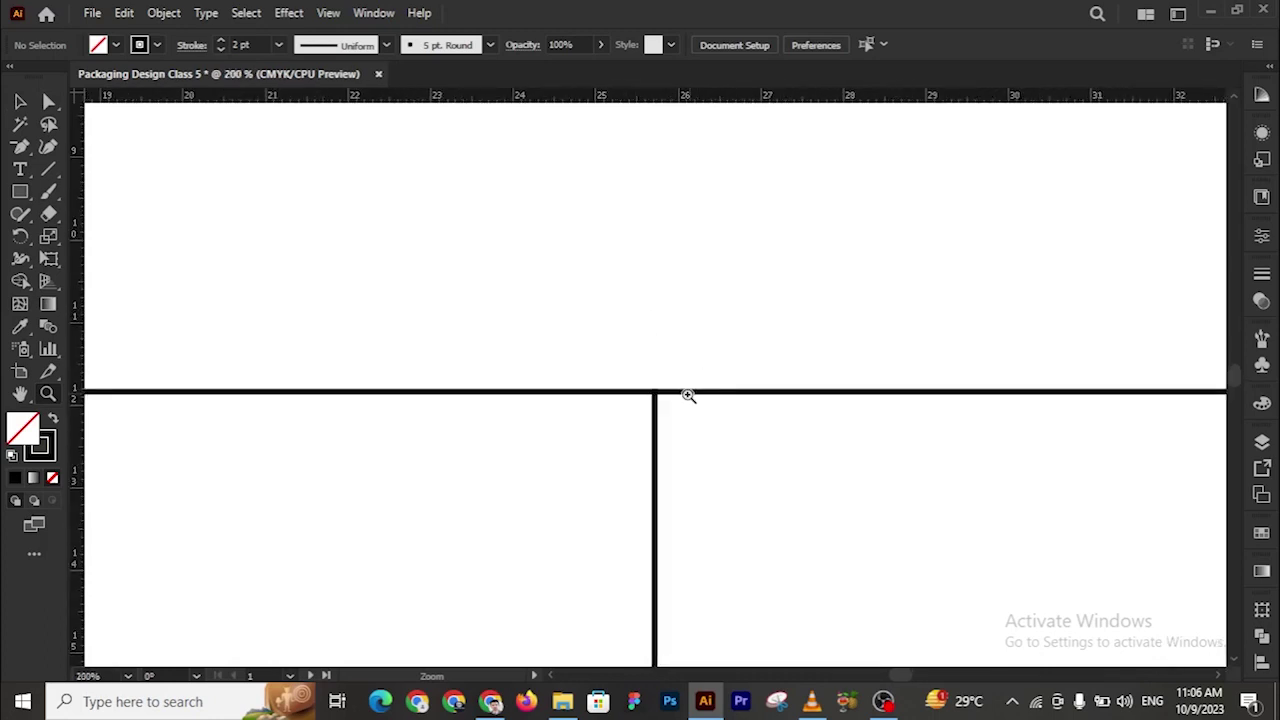
left_click(690, 396)
left_click(637, 369)
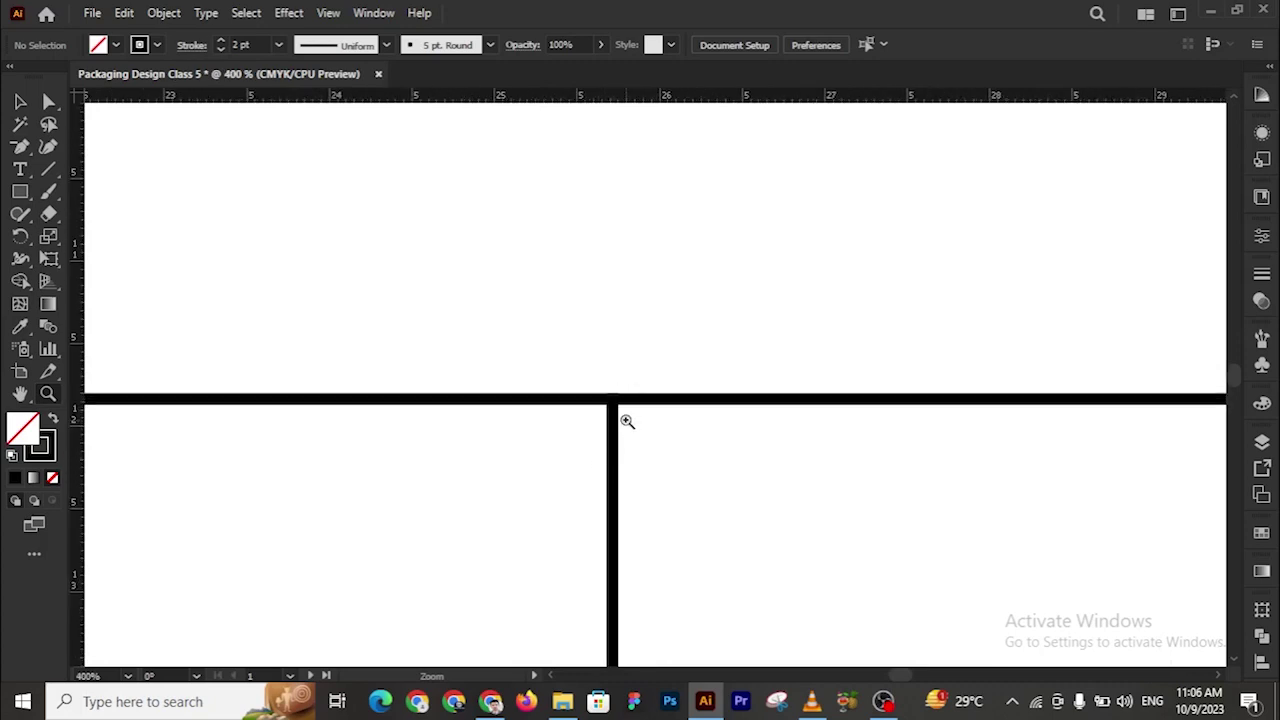
key("ctrl+y")
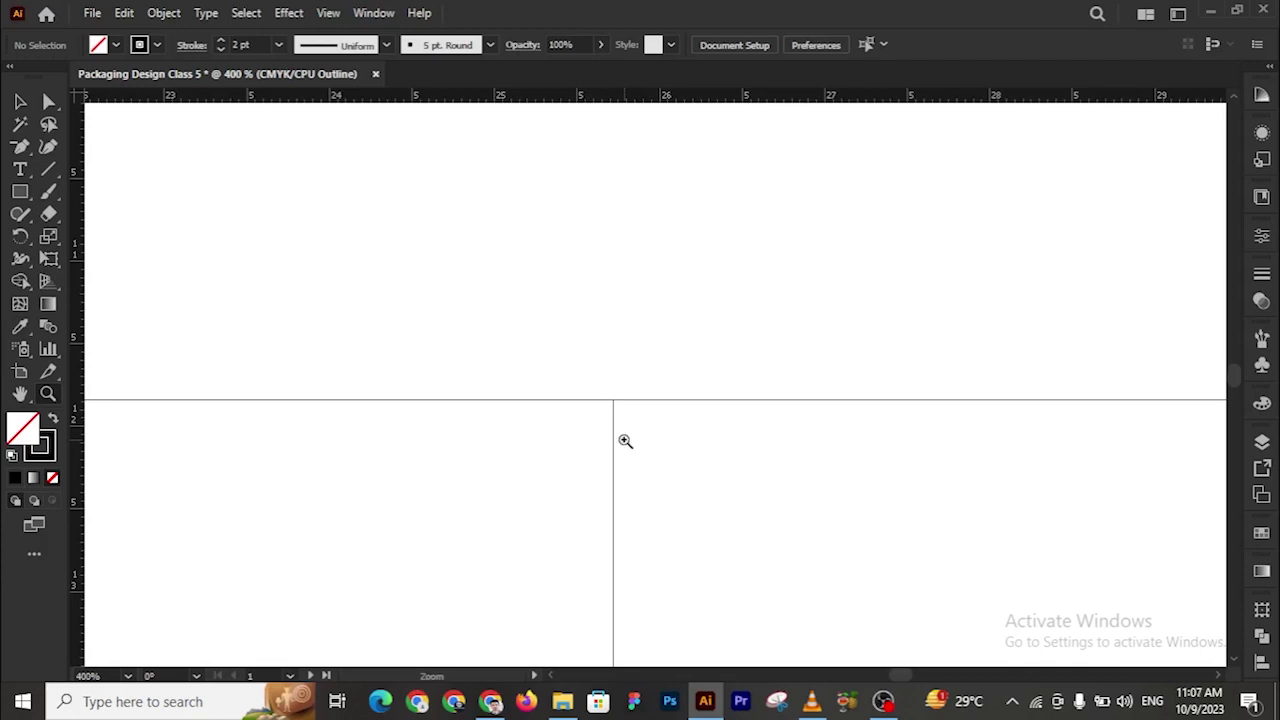
key("ctrl+y")
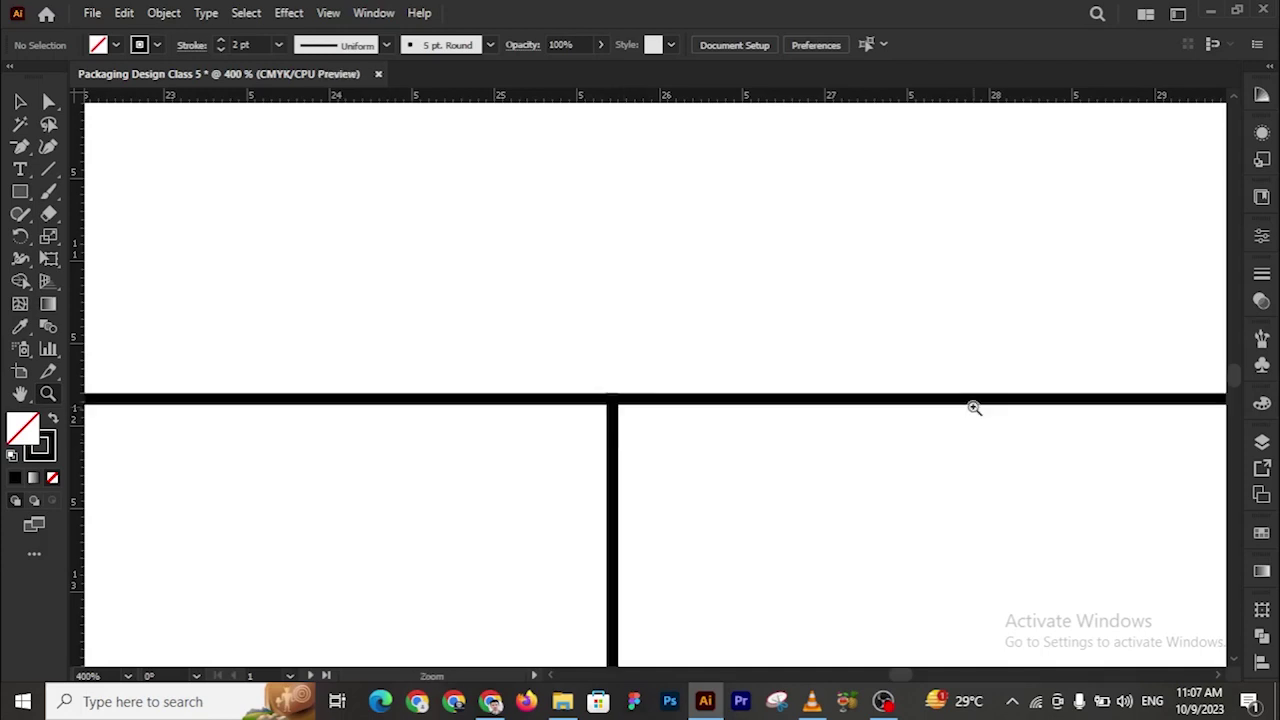
Set the right rectangle's width to 4 cm, using its left edge as the reference point
left_click(851, 447, "alt")
left_click(726, 451, "alt")
left_click(726, 451, "alt")
left_click(726, 451, "alt")
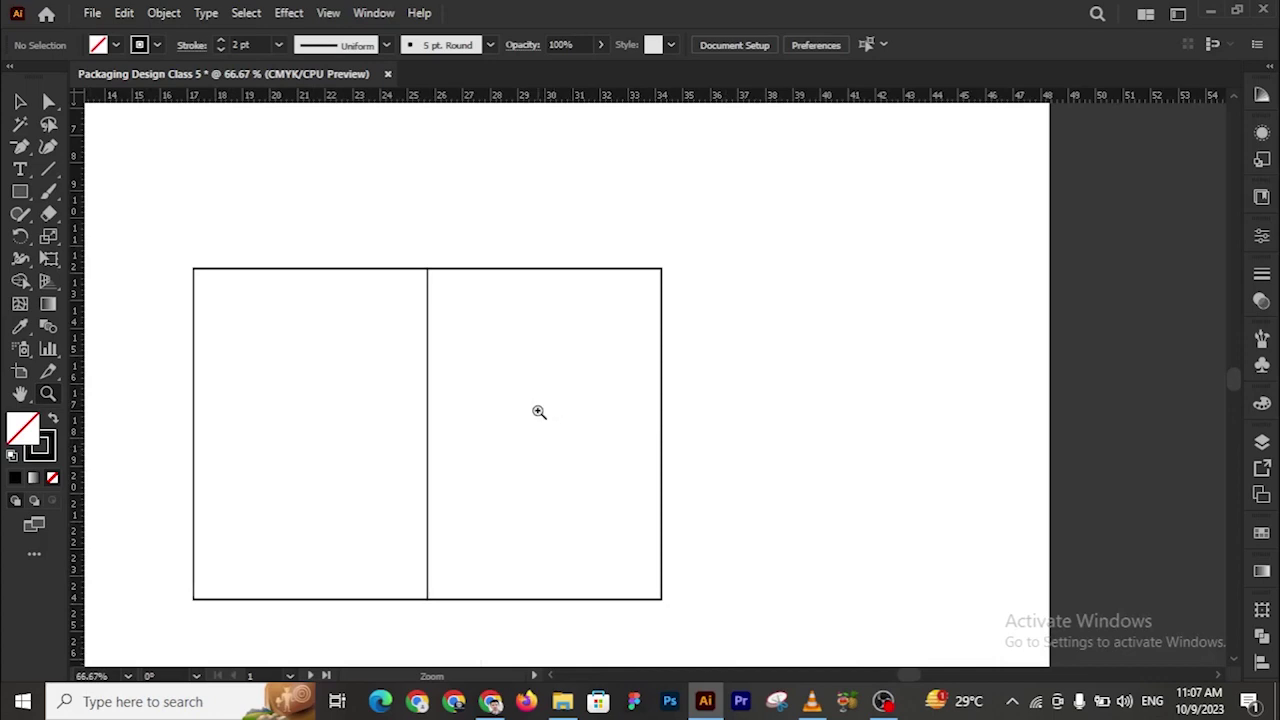
left_click_drag(614, 396, 758, 346)
key("v")
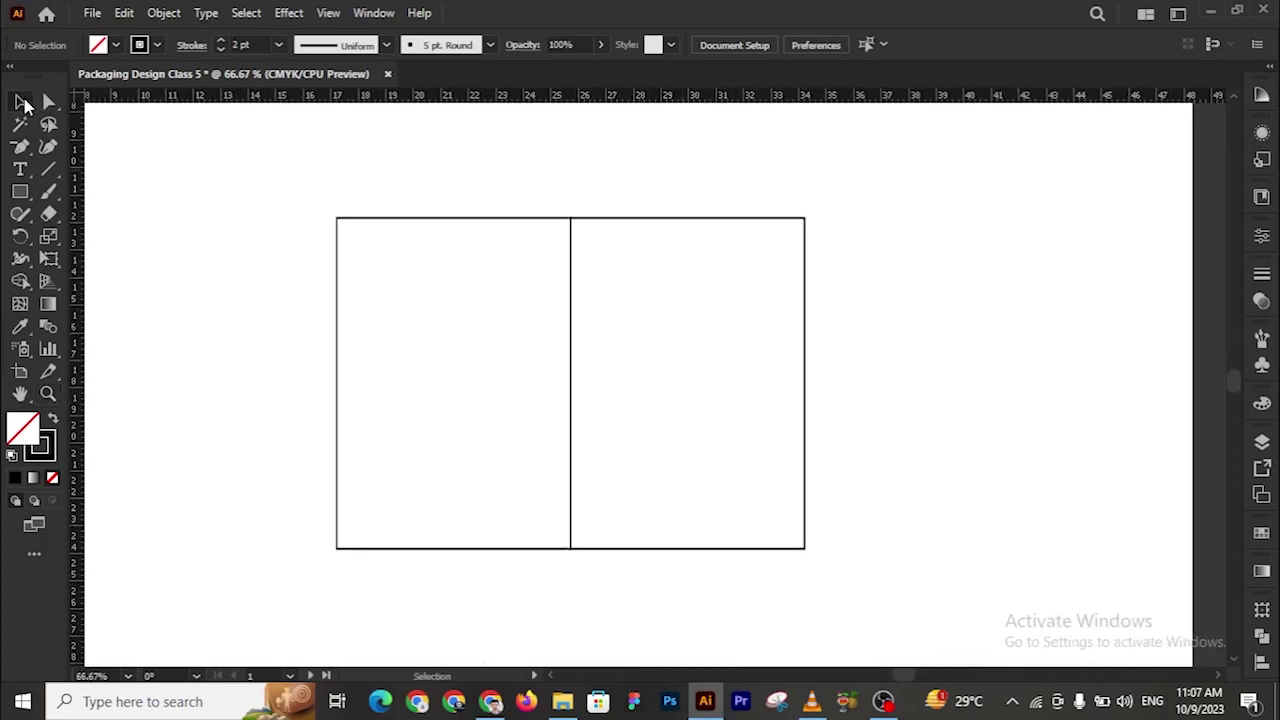
left_click_drag(716, 190, 845, 572)
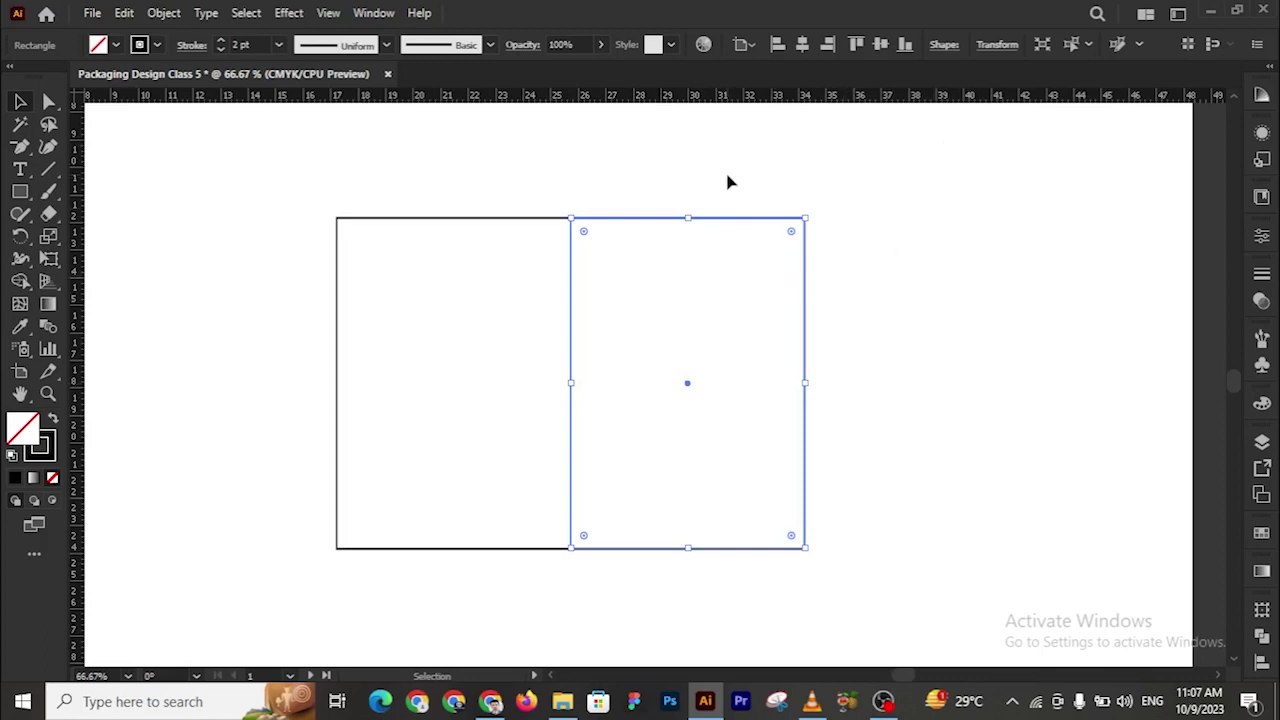
left_click(690, 180)
left_click_drag(643, 172, 843, 577)
left_click(1008, 53)
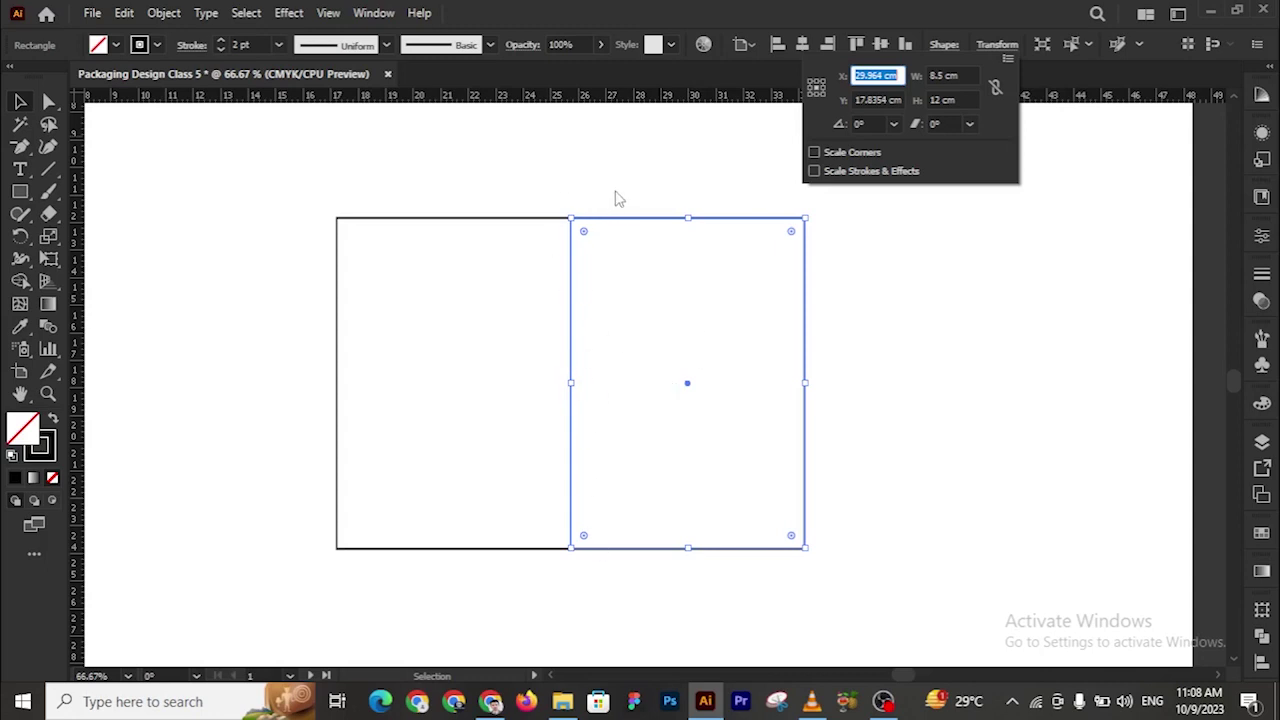
left_click(812, 91)
left_click(955, 76)
type("4")
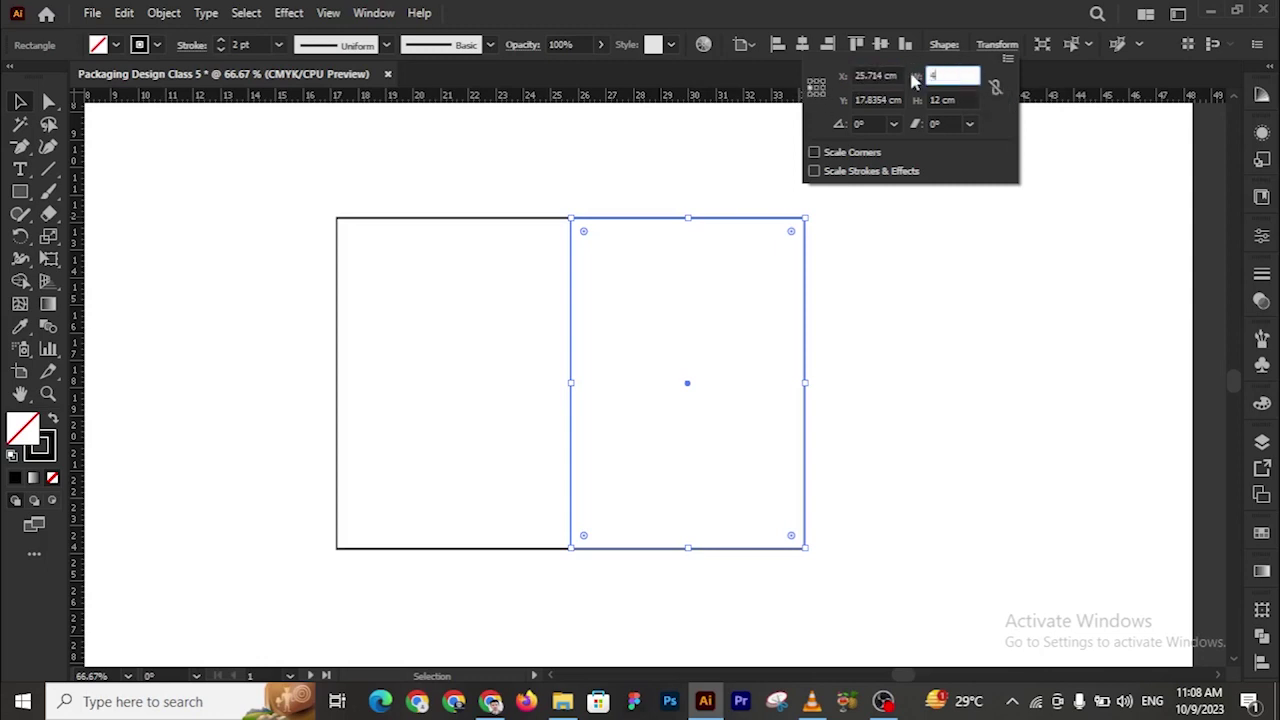
key("Return")
left_click(855, 421)
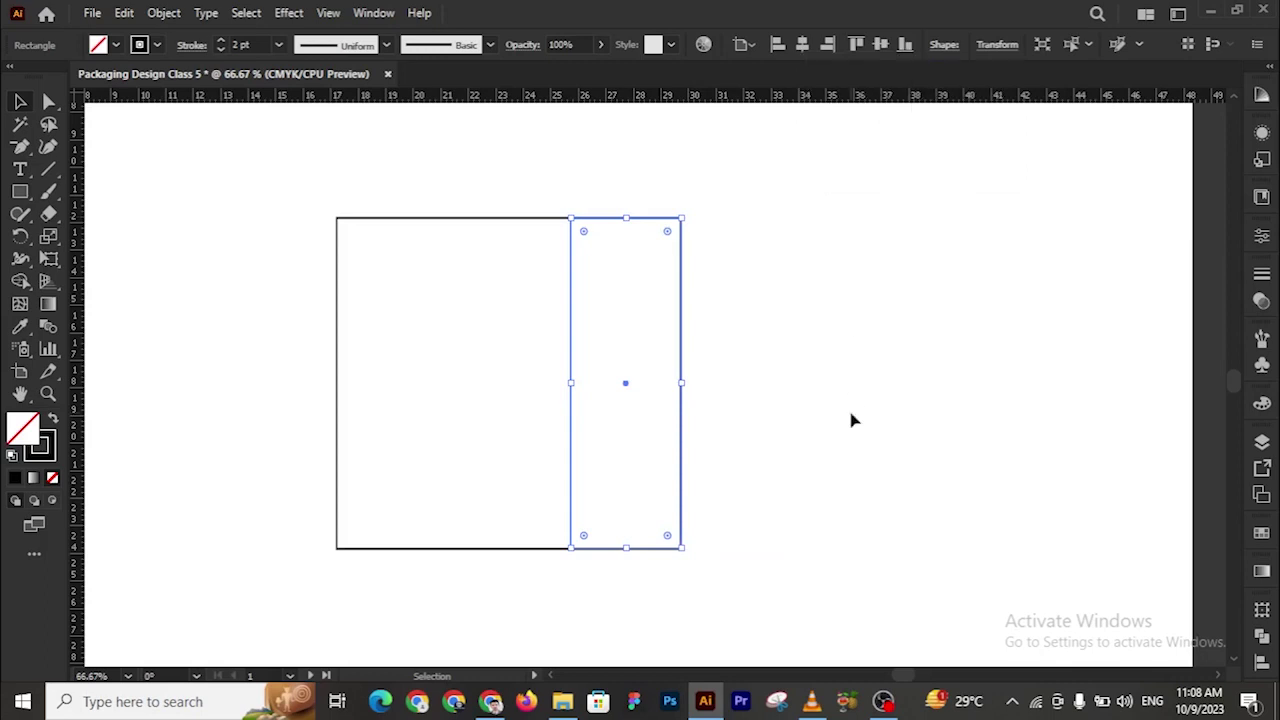
left_click(848, 420)
Duplicate the 4 cm wide side panel edge to edge against the left side of the 8.5 cm panel
key("z")
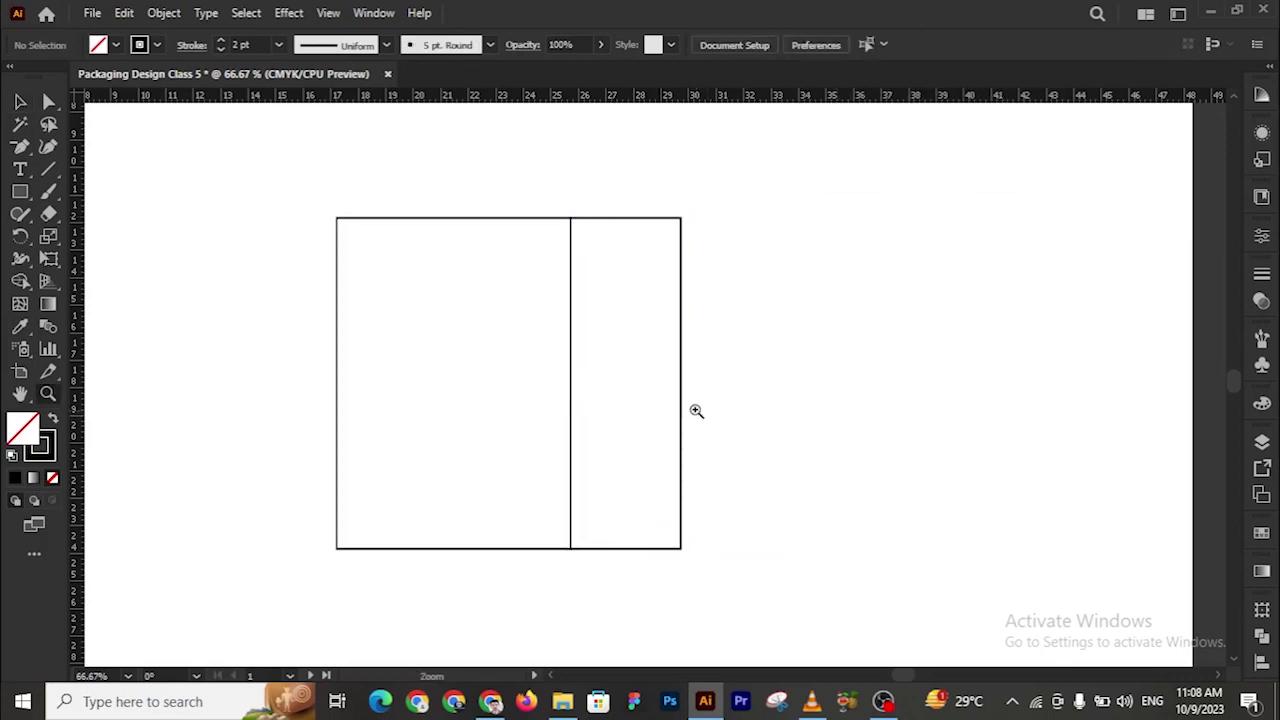
scroll(694, 411, "down", 2)
scroll(694, 411, "right", 3)
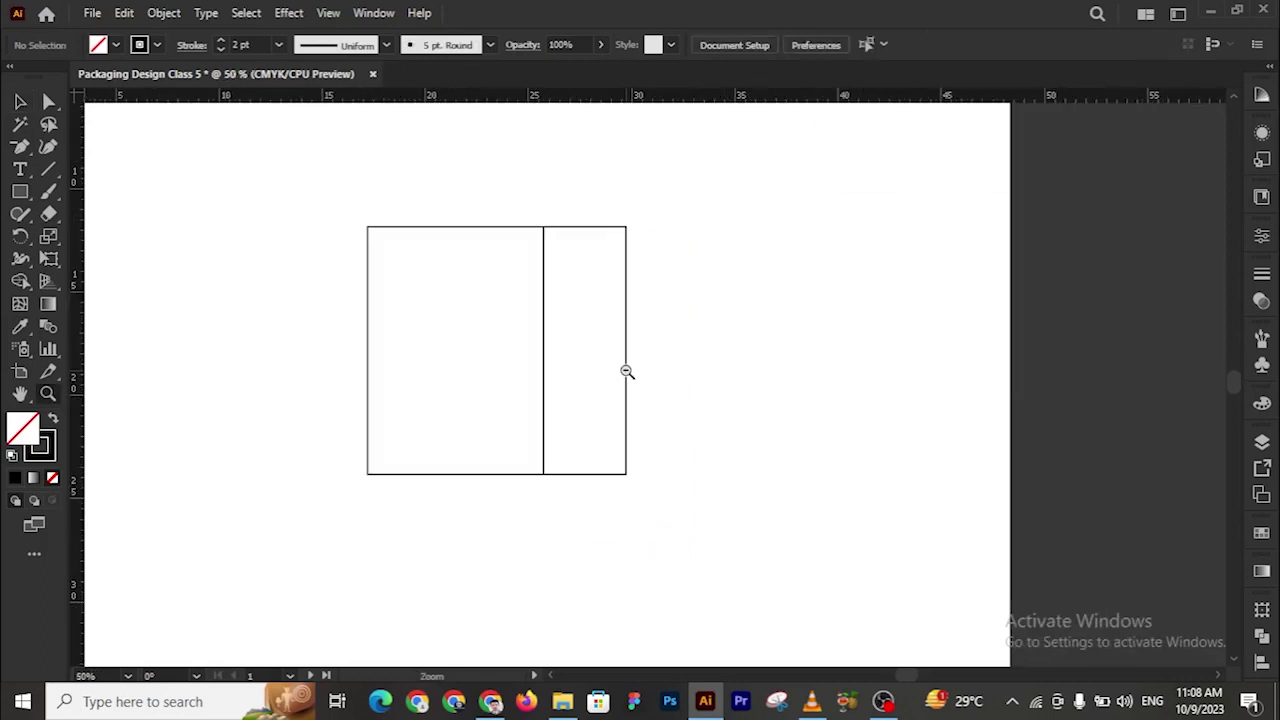
key("ctrl+minus")
key("ctrl+minus")
left_click_drag(686, 301, 792, 290)
scroll(810, 285, "left", 4)
scroll(810, 285, "down", 1)
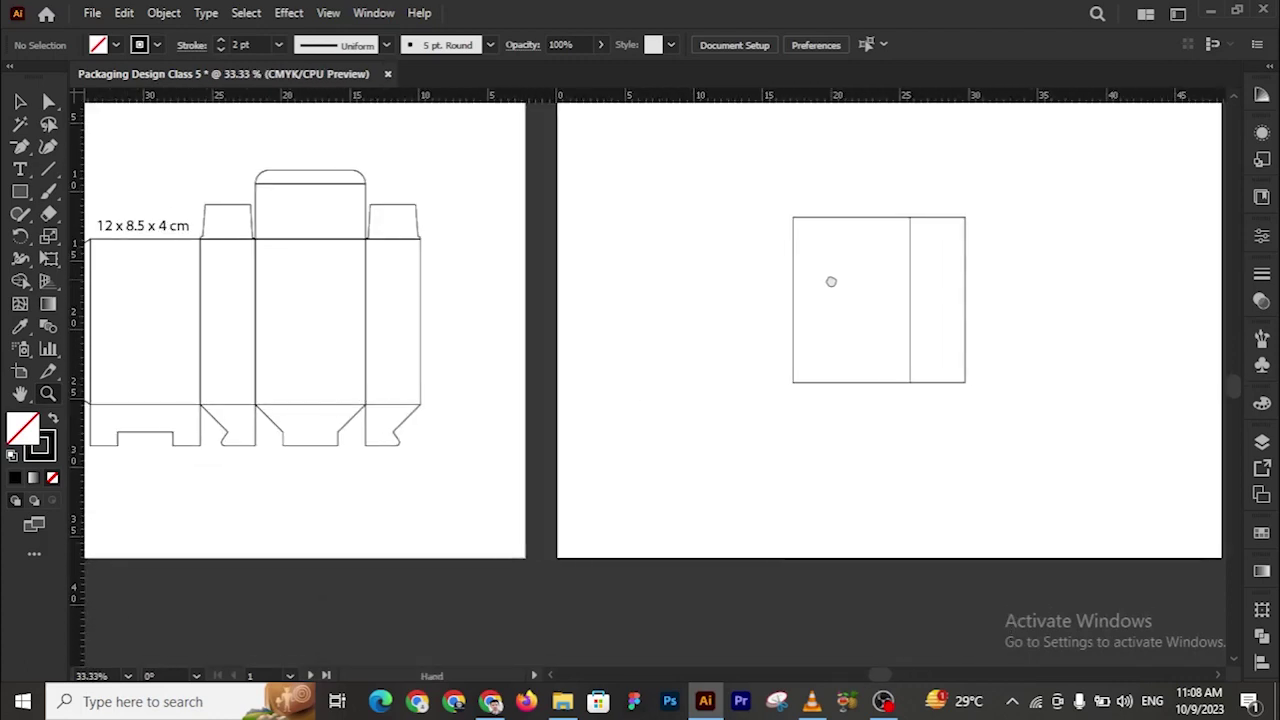
left_click(21, 103)
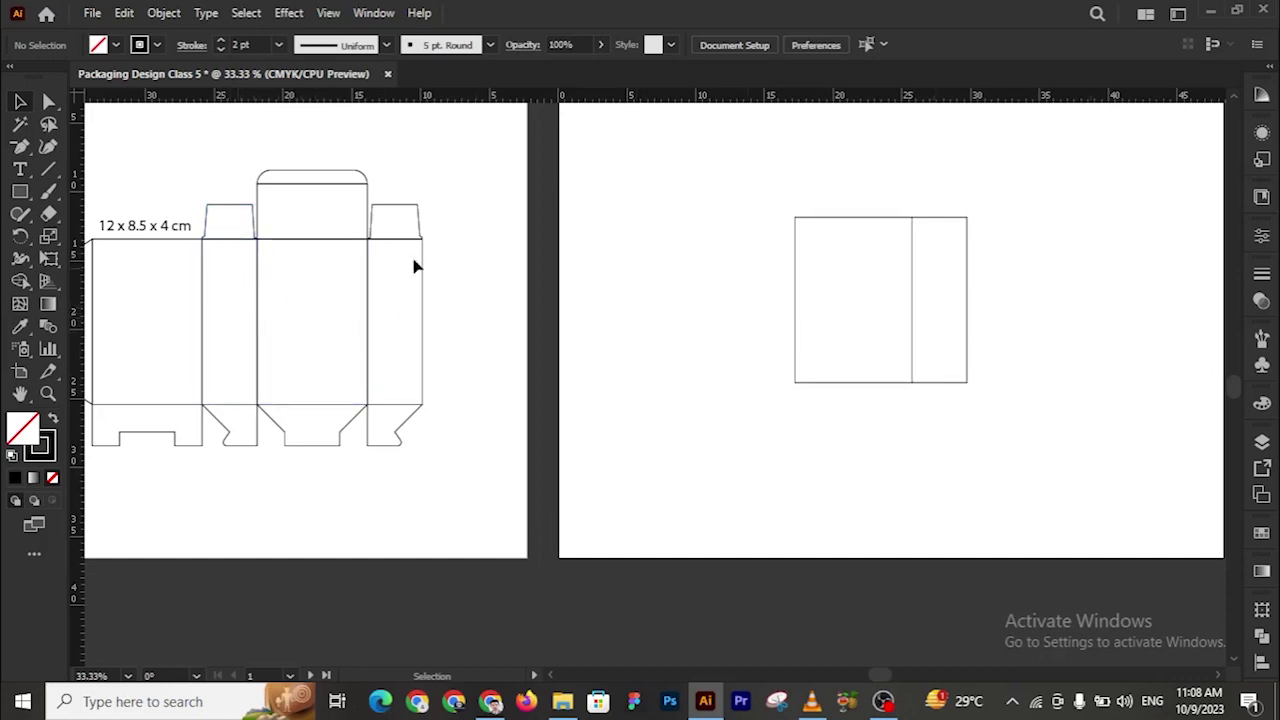
left_click(17, 103)
left_click_drag(951, 392, 784, 383)
left_click(867, 444)
Select all three panels and move them together to the horizontal centre of the artboard
left_click_drag(865, 443, 793, 449)
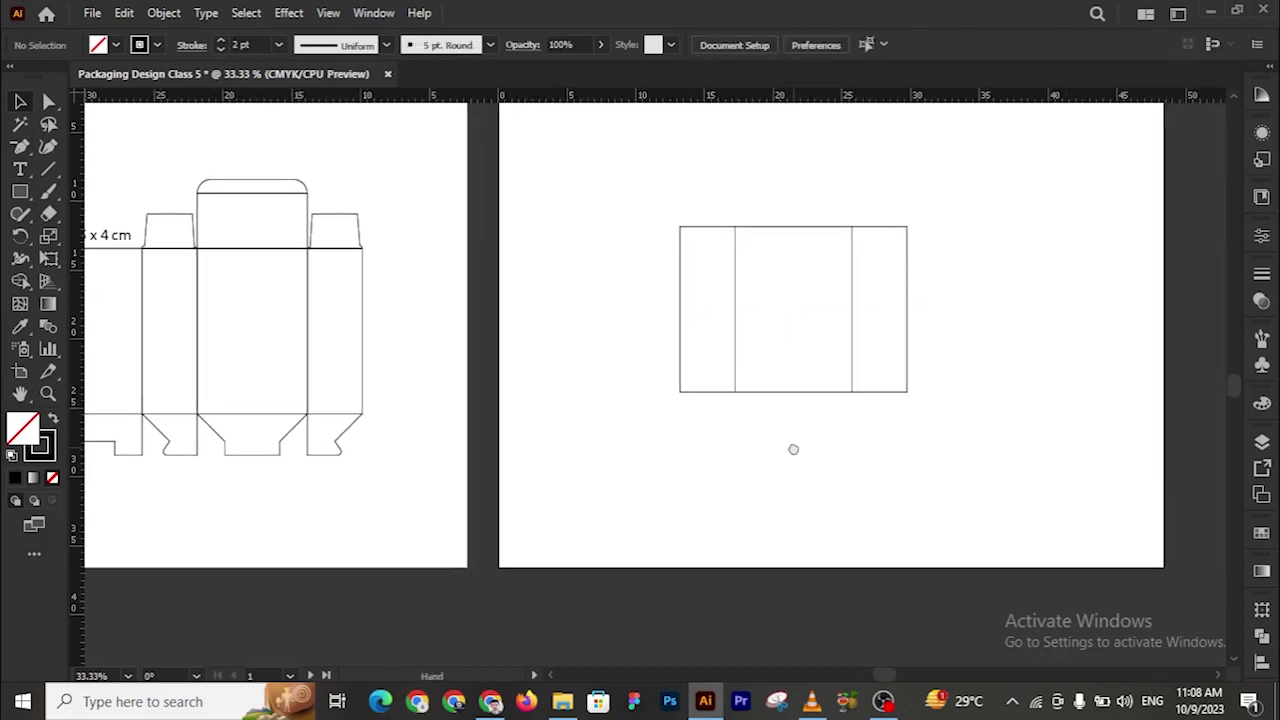
left_click_drag(614, 158, 976, 492)
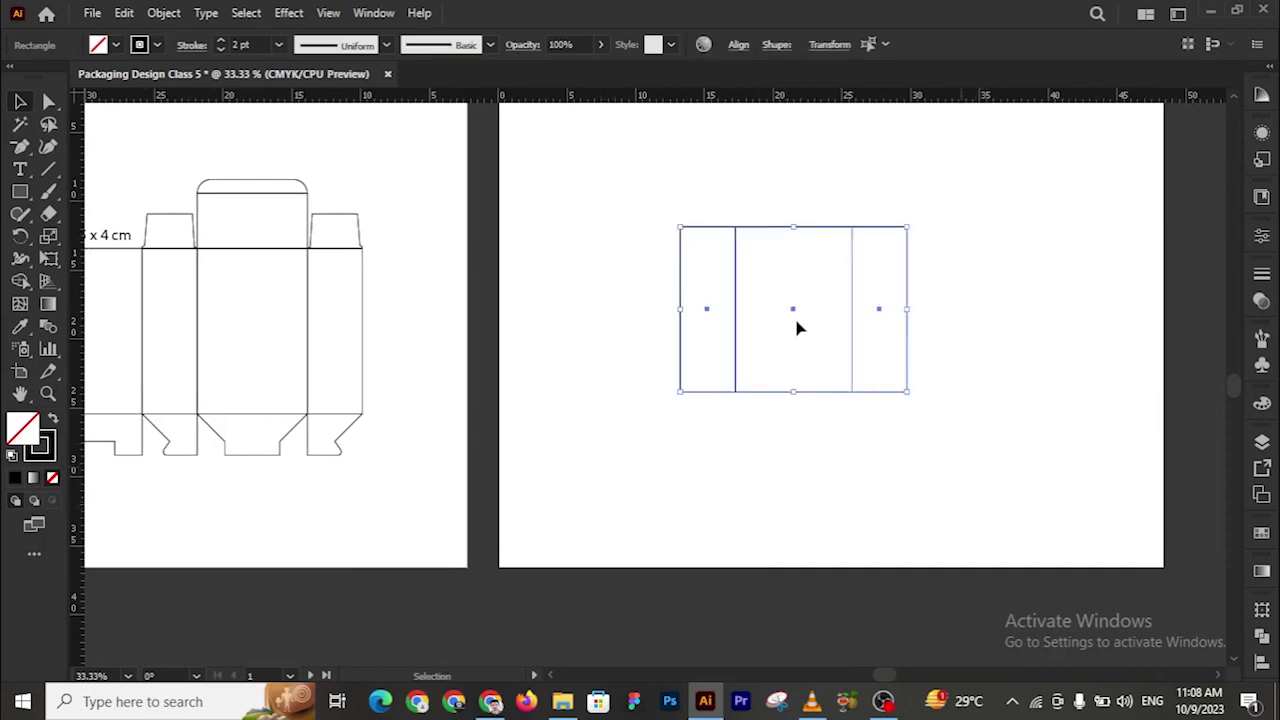
left_click_drag(800, 320, 831, 317)
left_click(600, 285)
Copy the 8.5 cm wide panel 12.5 cm to the left, against the outer edge of the left side panel
left_click_drag(661, 395, 798, 456)
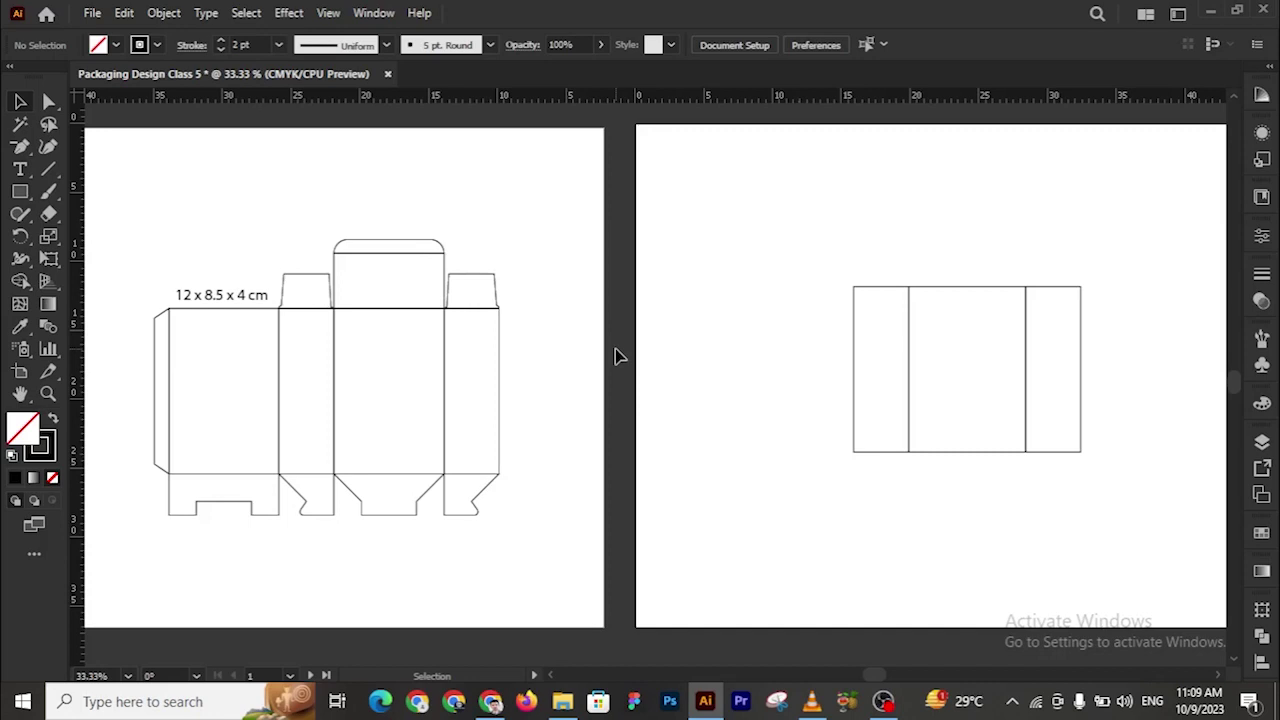
left_click_drag(976, 452, 810, 457)
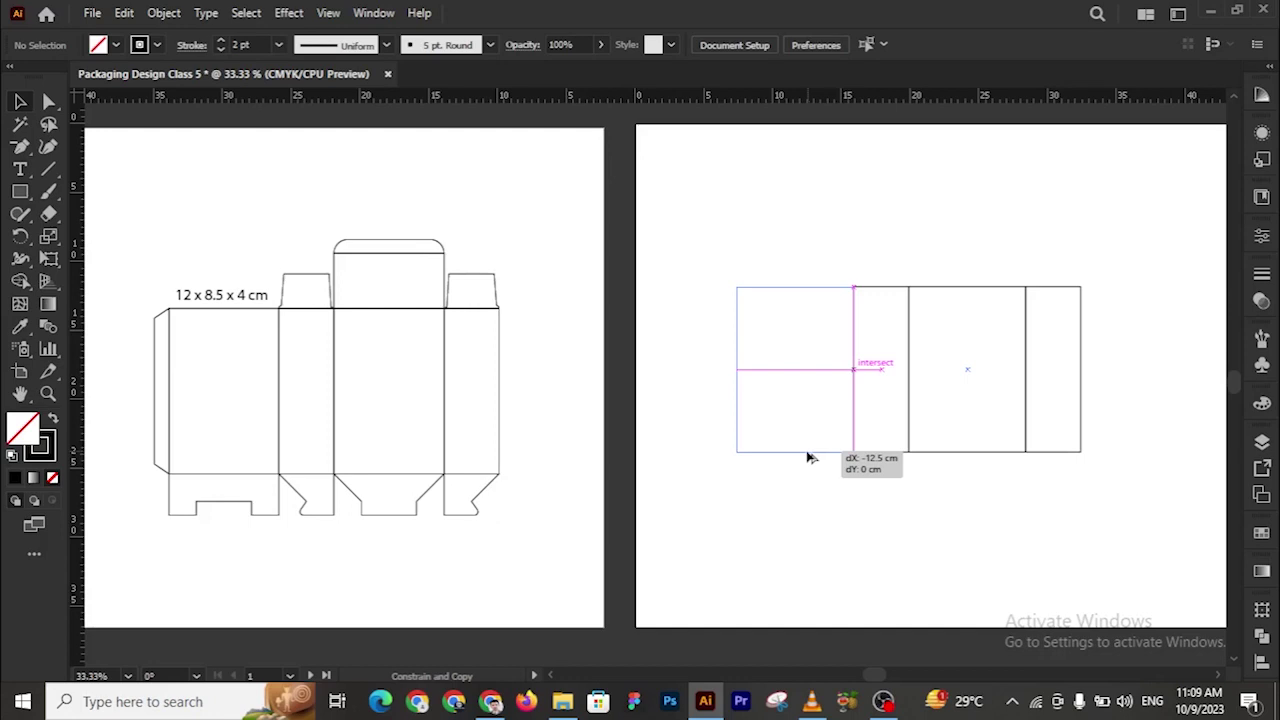
left_click_drag(810, 457, 808, 452)
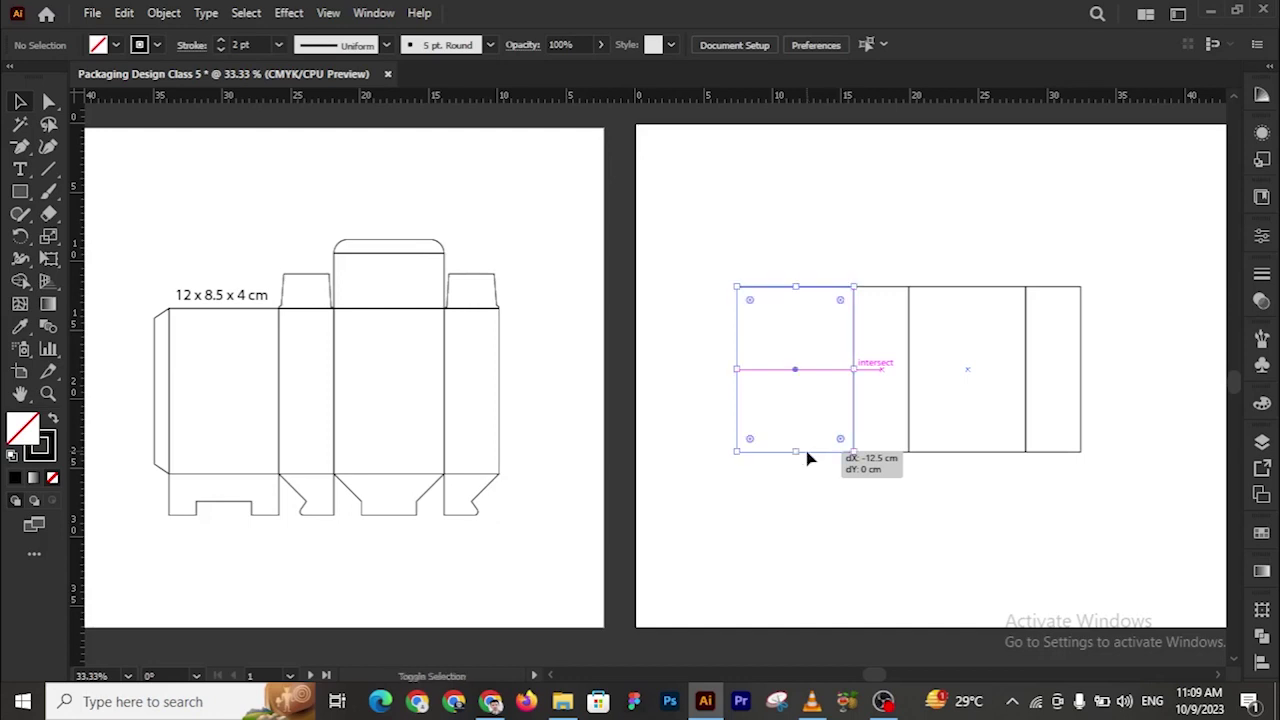
left_click(866, 510)
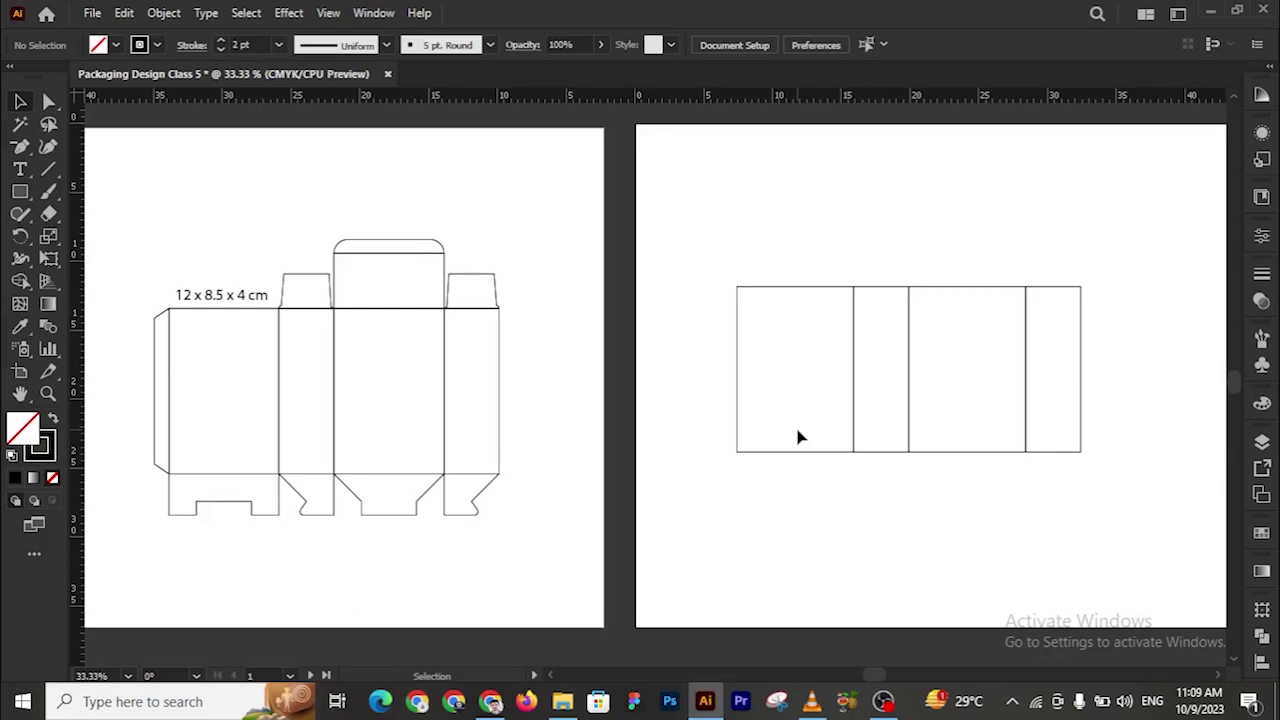
Move all four panels together 4.25 cm to the right to centre them horizontally on the artboard
left_click_drag(880, 497, 797, 506)
left_click_drag(617, 220, 1082, 540)
left_click_drag(829, 414, 889, 415)
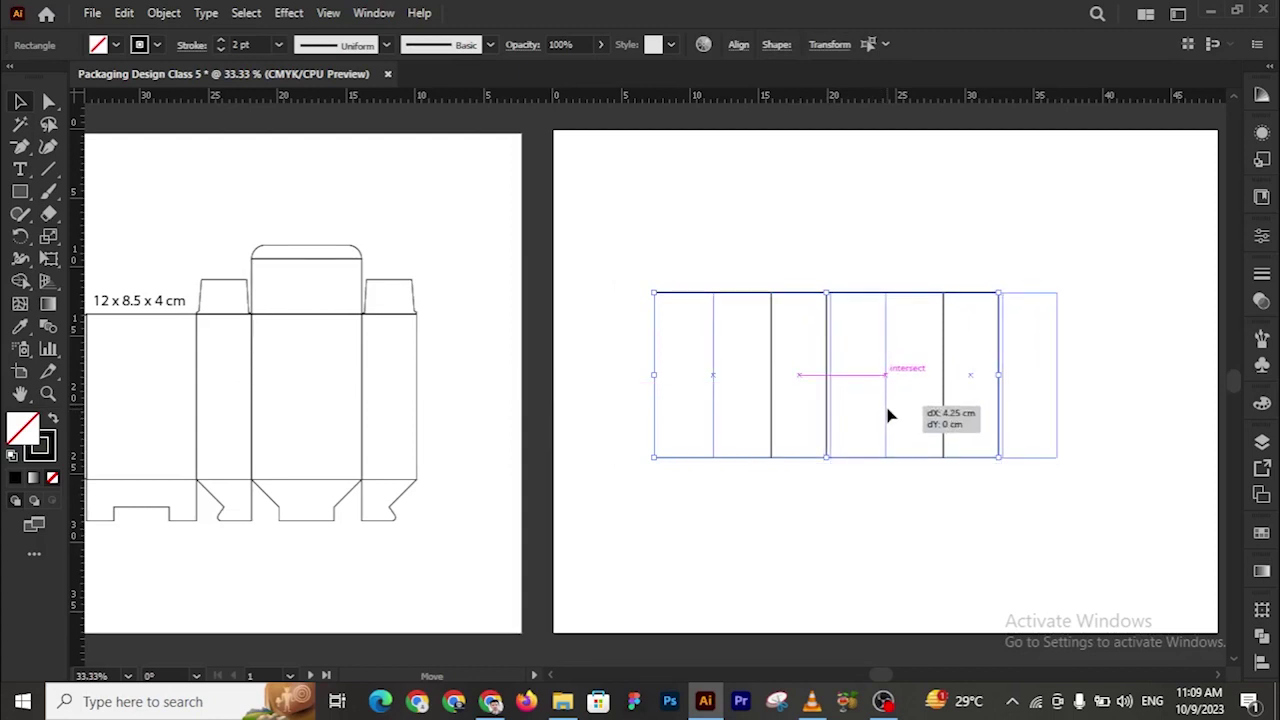
left_click(977, 222)
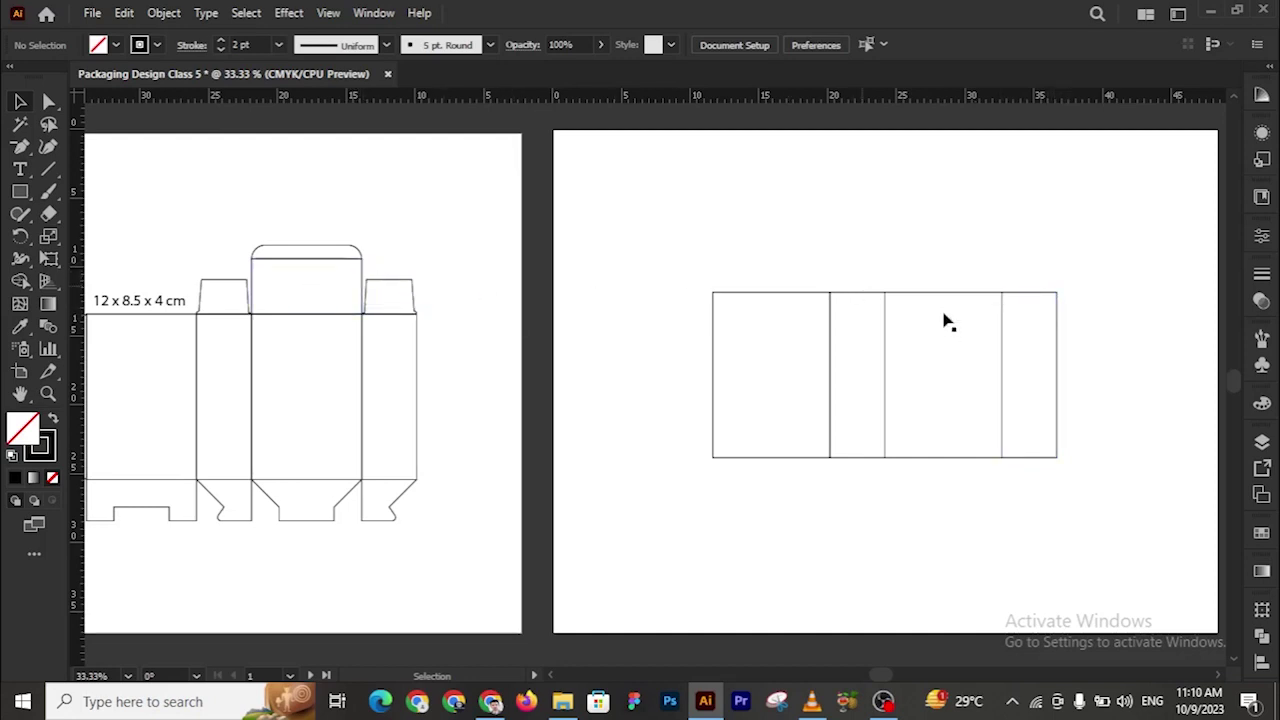
Place a horizontal copy of the 4 cm side panel on top of the right 8.5 cm panel and narrow it to that panel's width
left_click_drag(1108, 357, 963, 349)
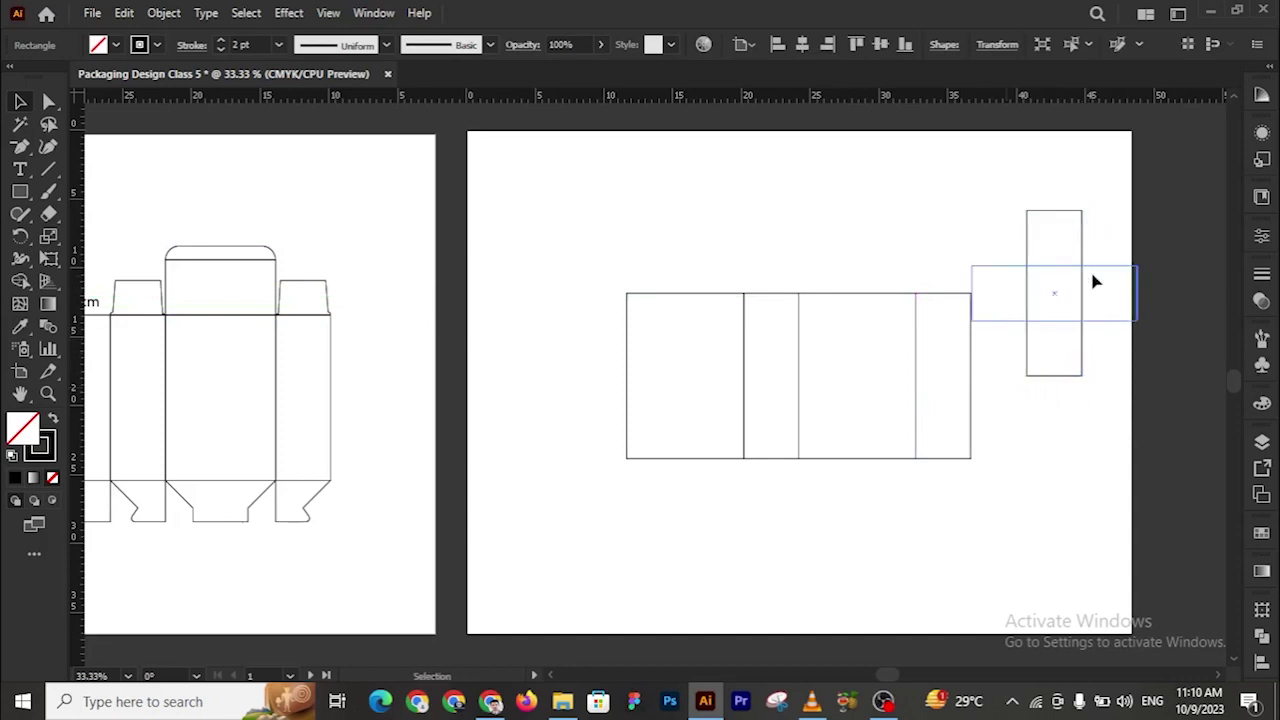
left_click_drag(1055, 299, 885, 266)
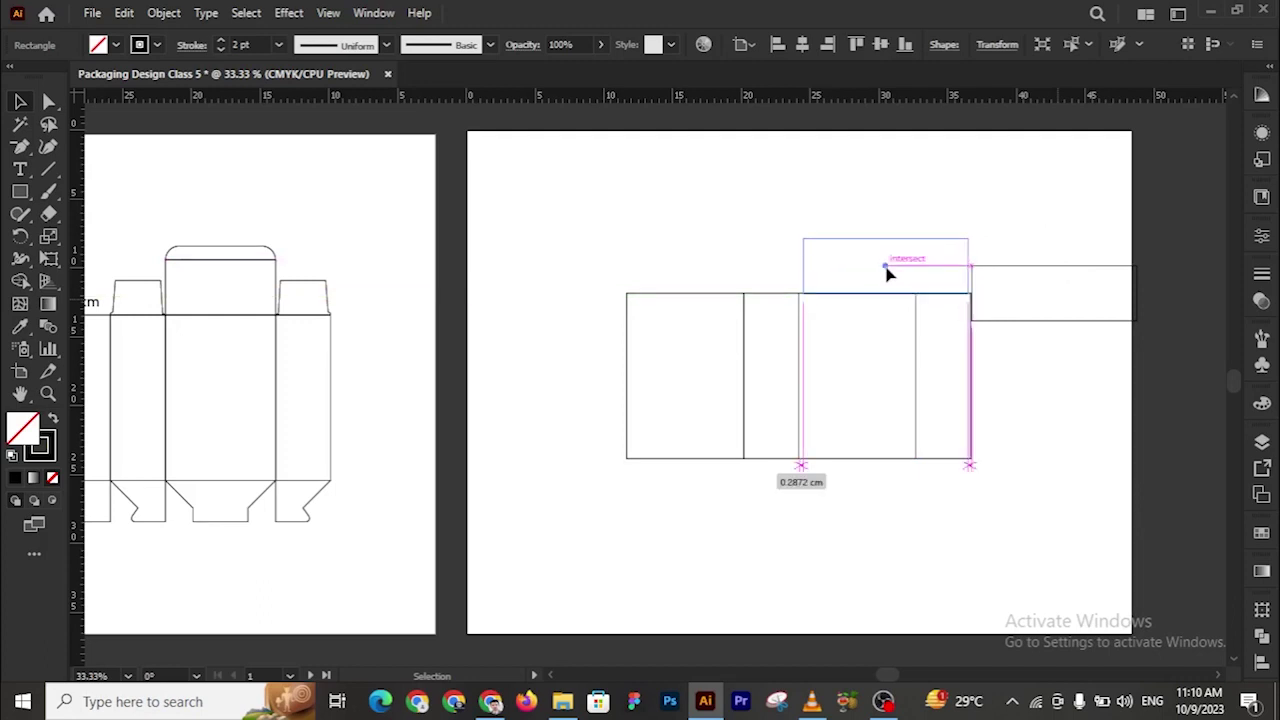
left_click_drag(885, 266, 882, 269)
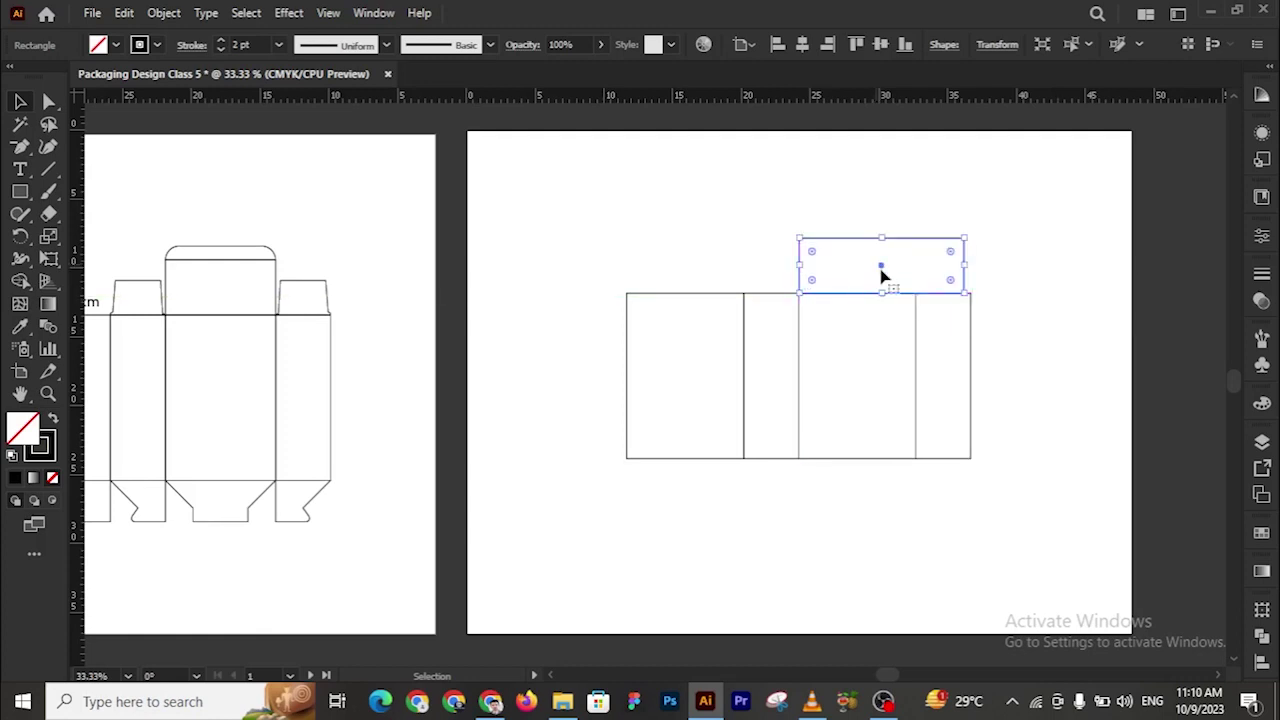
left_click_drag(966, 265, 919, 267)
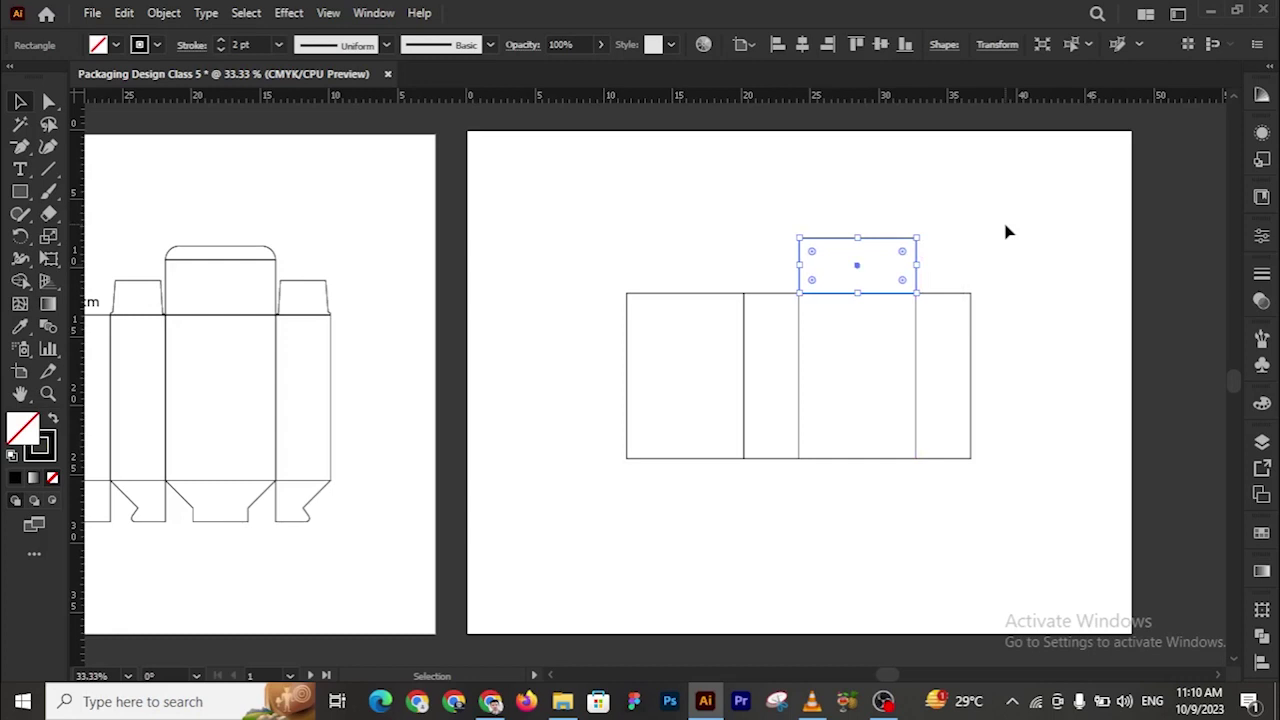
left_click(1007, 232)
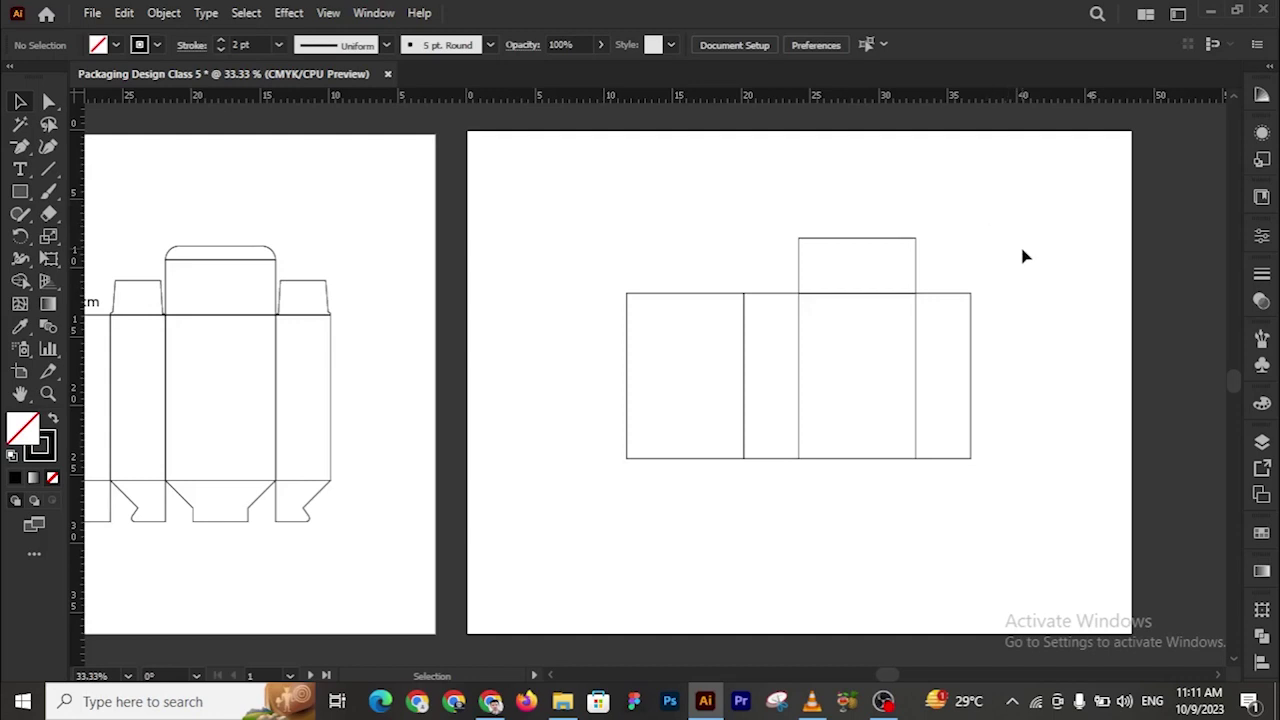
Duplicate the top flap rectangle directly above itself, with the edges touching
scroll(1024, 256, "up", 1)
key("z")
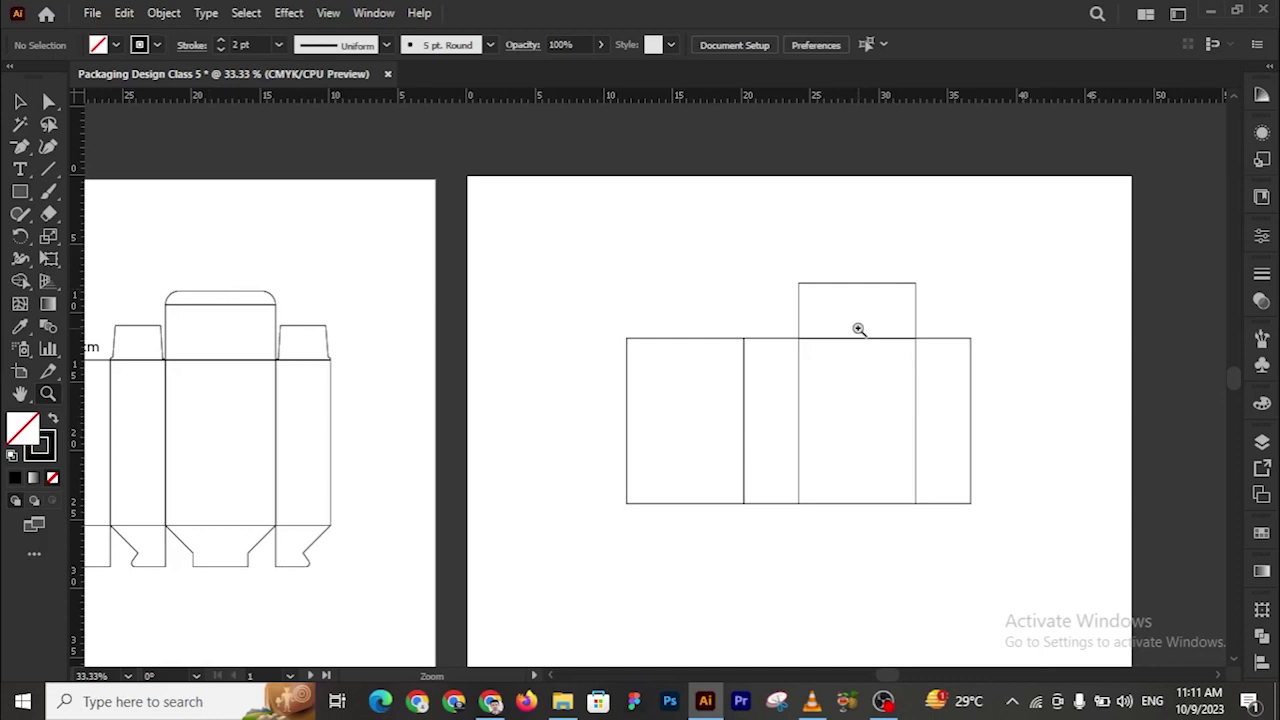
left_click(857, 329)
left_click(701, 378)
key("v")
left_click_drag(684, 296, 695, 191)
left_click_drag(693, 192, 693, 192)
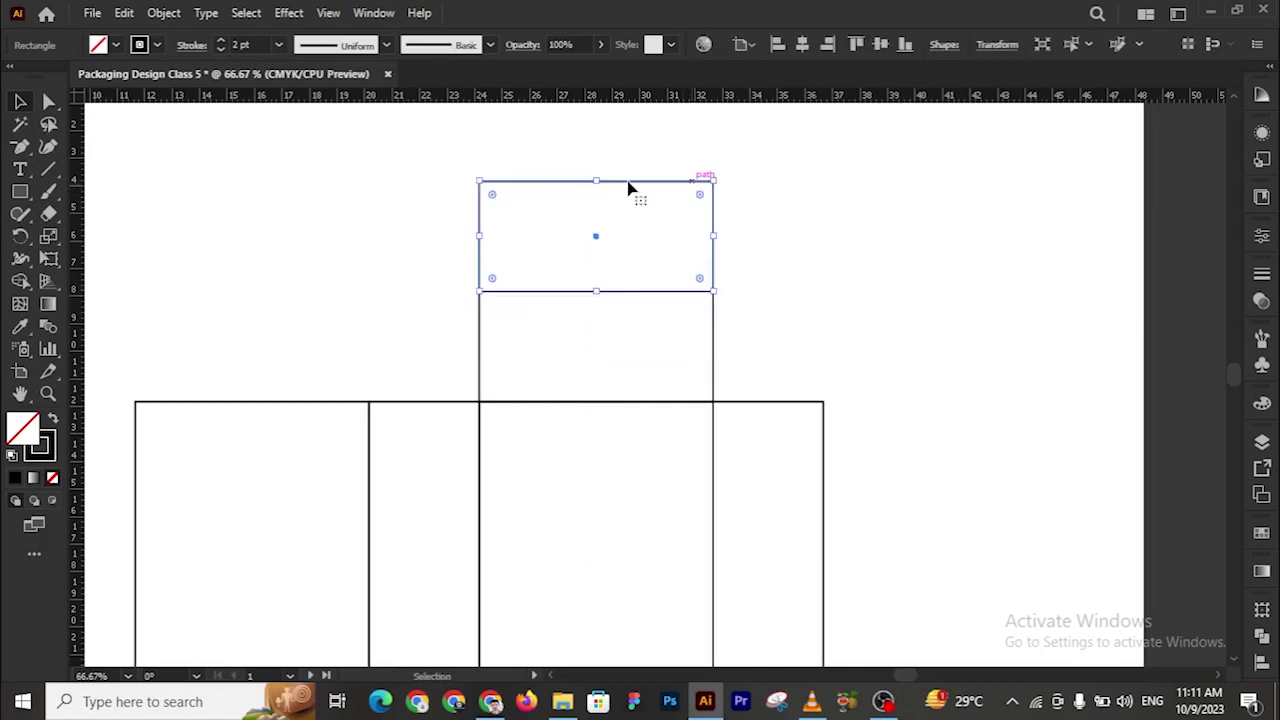
Shrink the uppermost flap rectangle to a 1 cm high strip, keeping its lower edge fixed on the top flap
left_click_drag(594, 181, 583, 264)
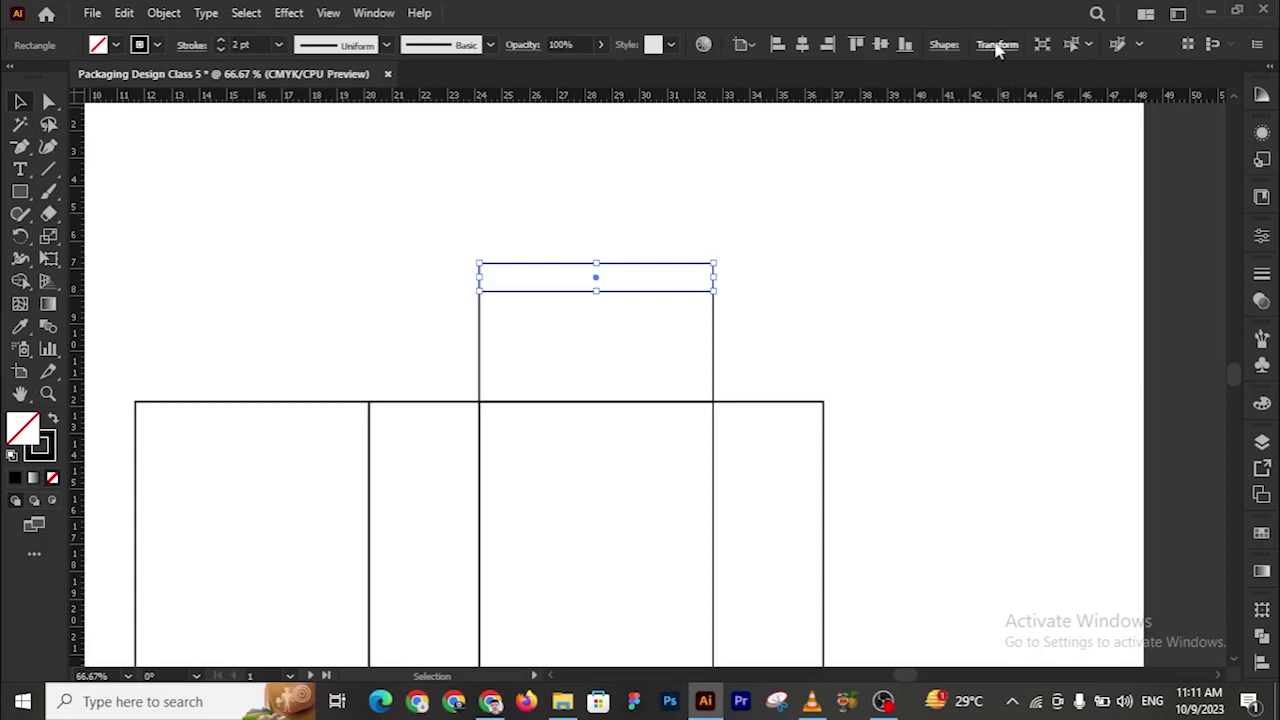
left_click(997, 45)
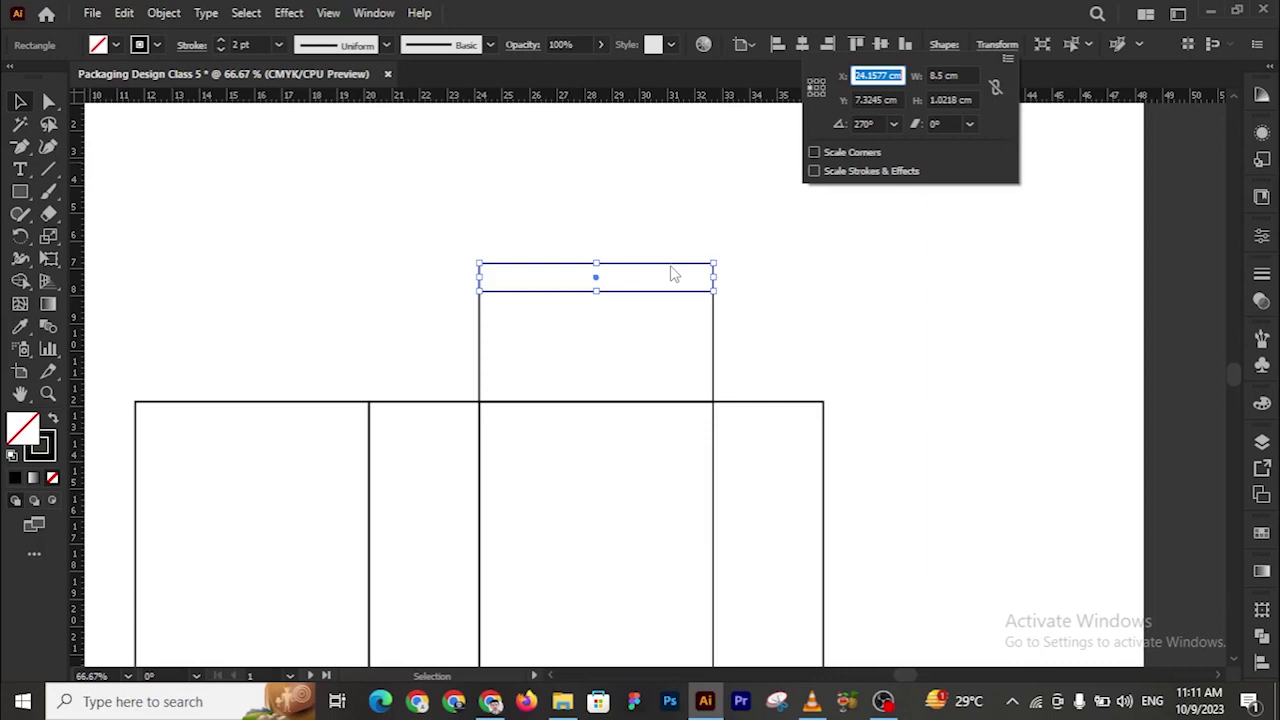
left_click(822, 93)
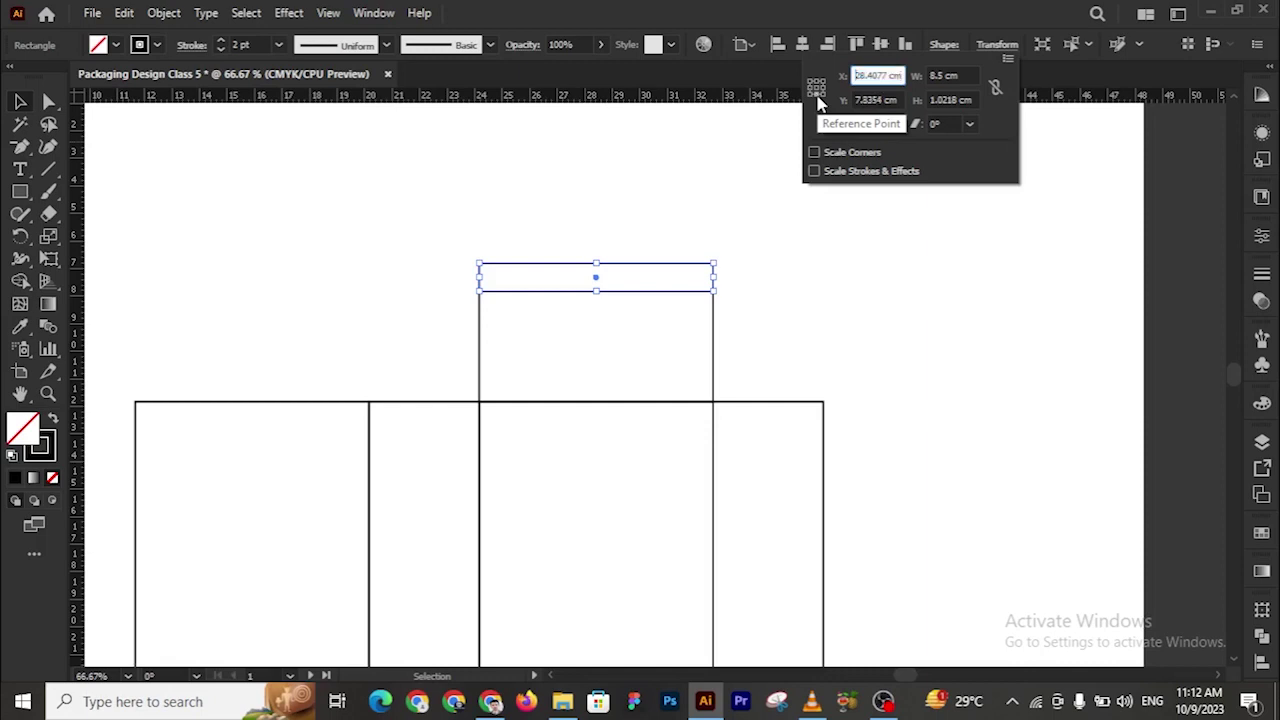
left_click(970, 100)
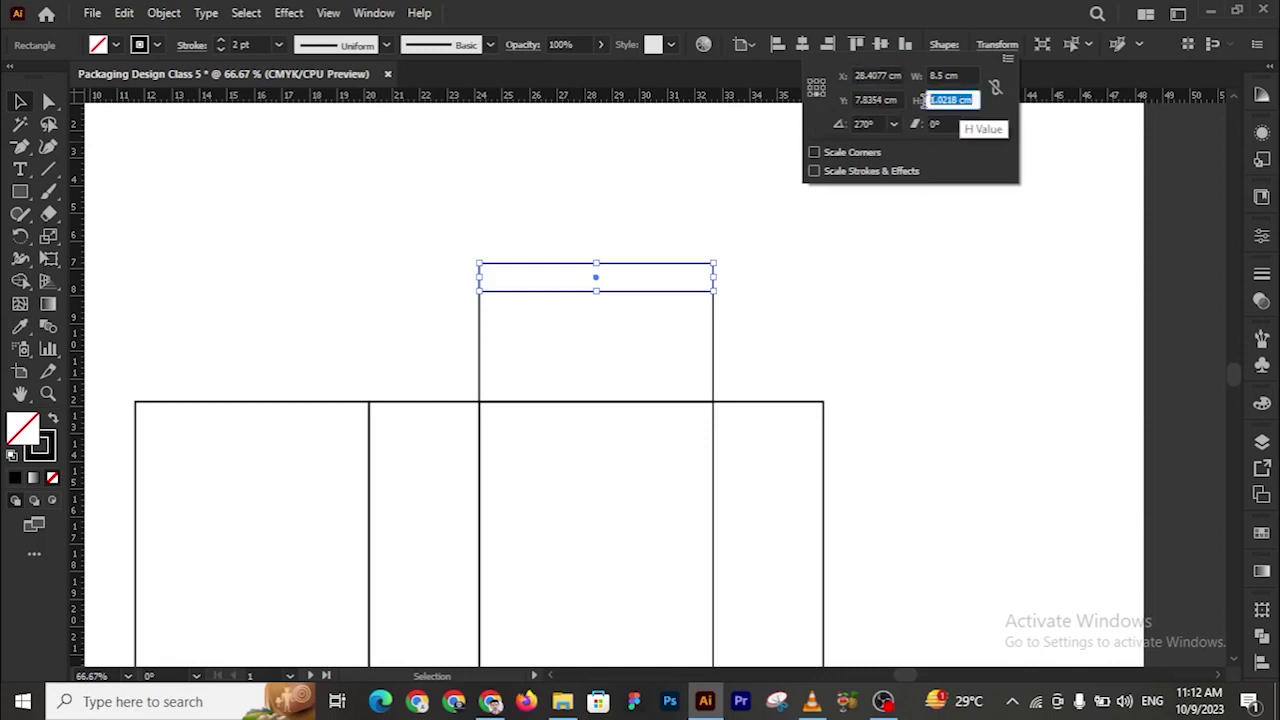
type("1")
key("Return")
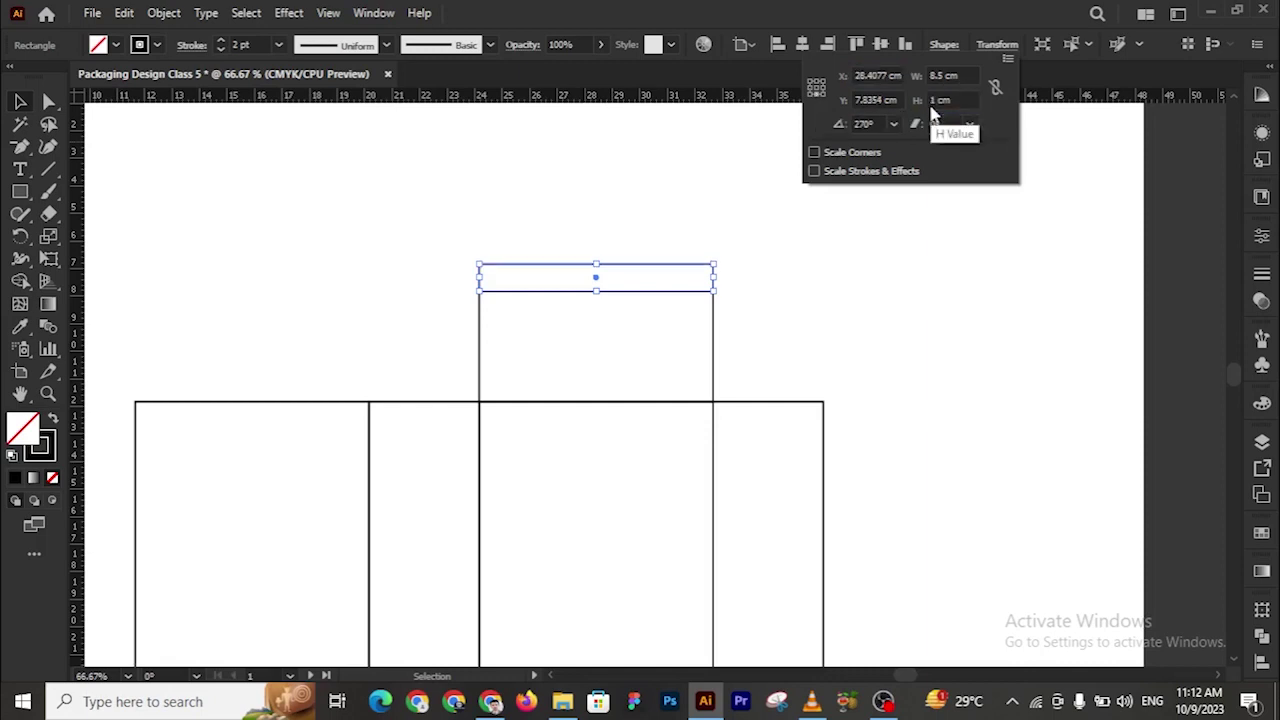
left_click(919, 243)
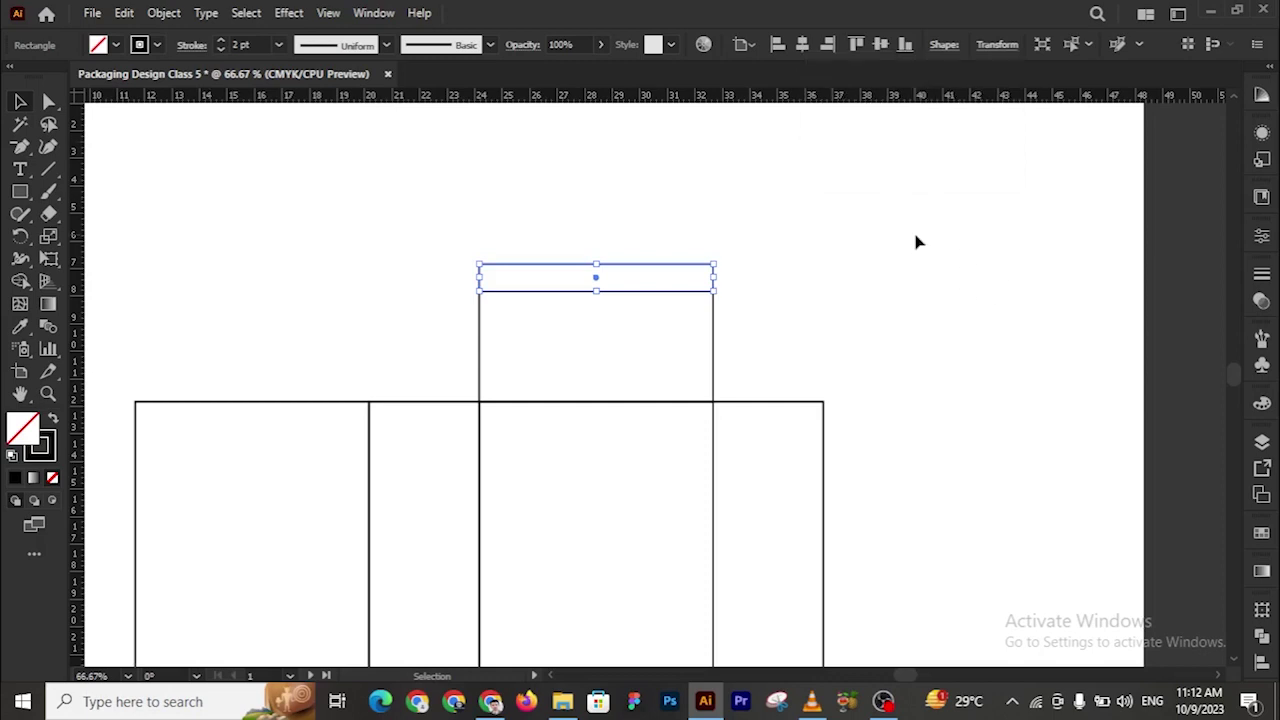
left_click(918, 244)
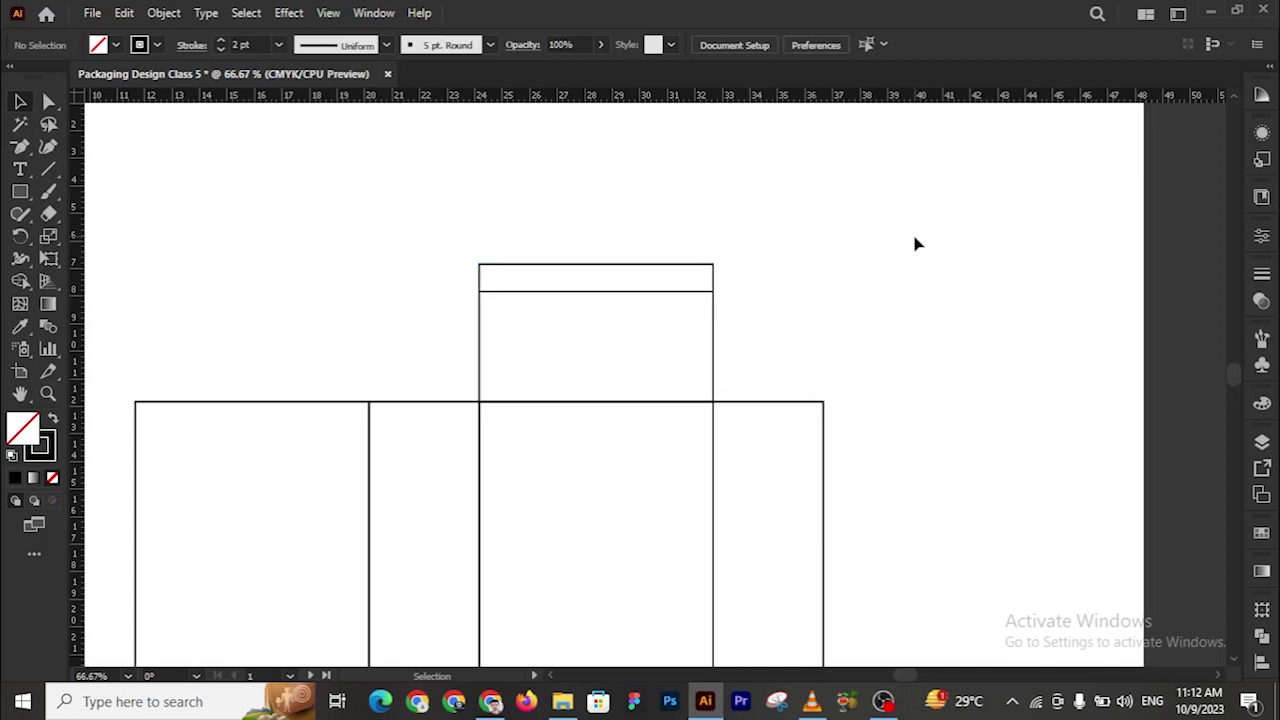
Compare the strip above the top flap with the matching tuck flap on the reference dieline
key("z")
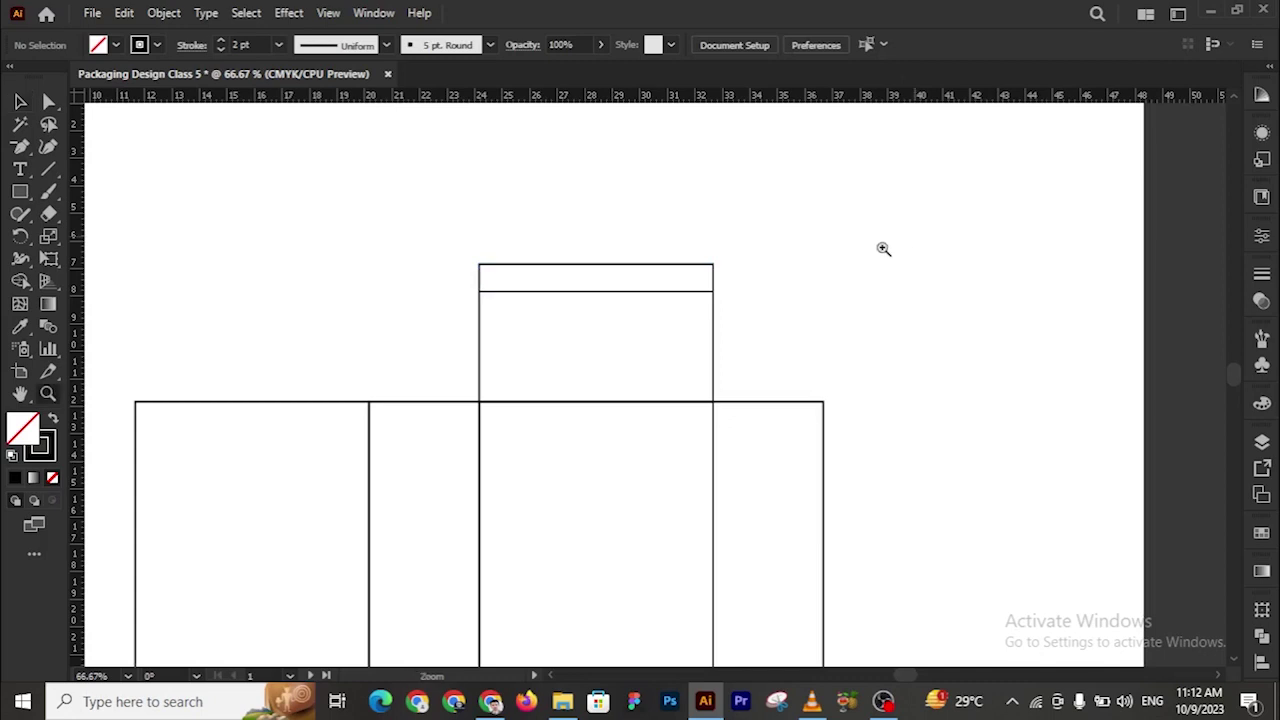
left_click(644, 343)
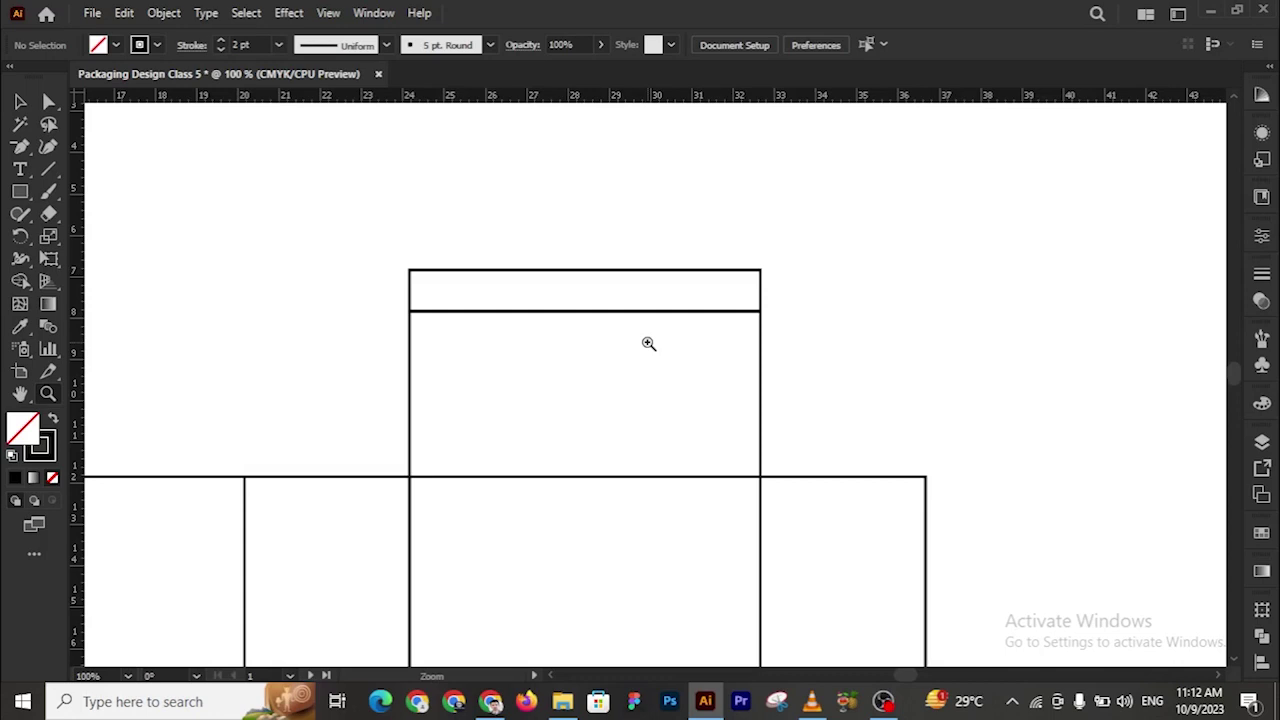
left_click(648, 343, "alt")
left_click(648, 343, "alt")
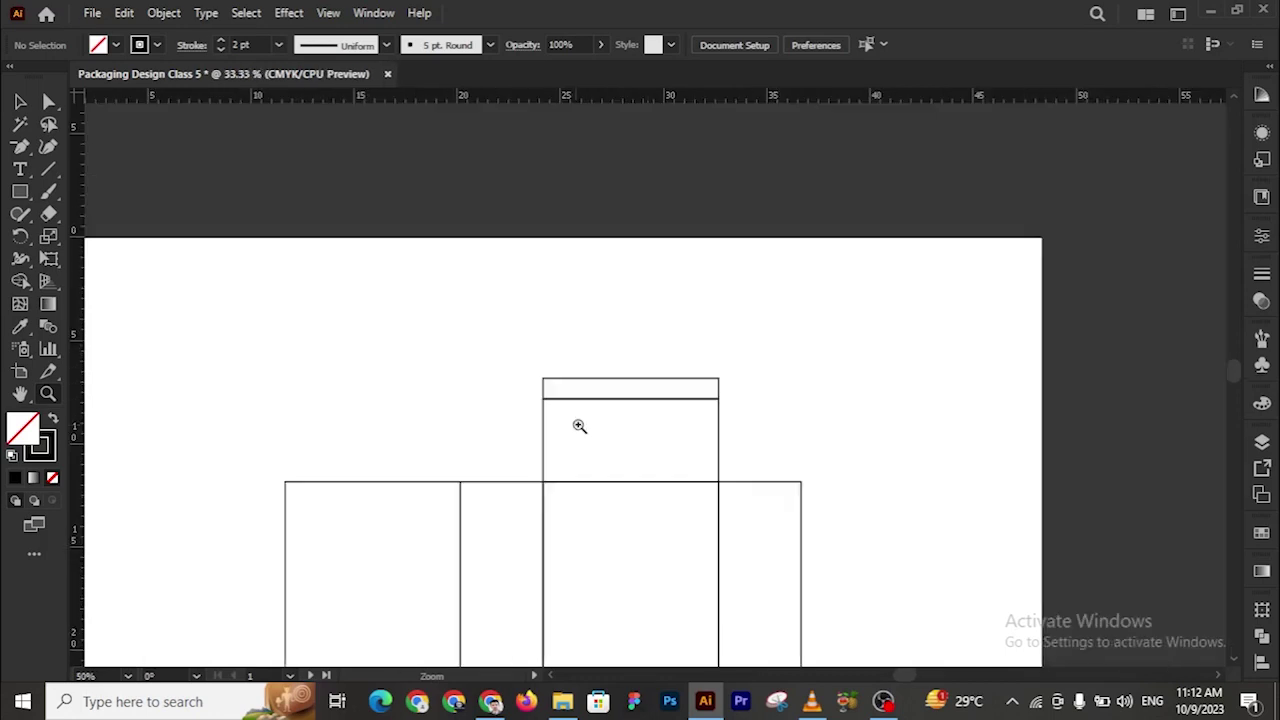
left_click_drag(528, 409, 649, 366)
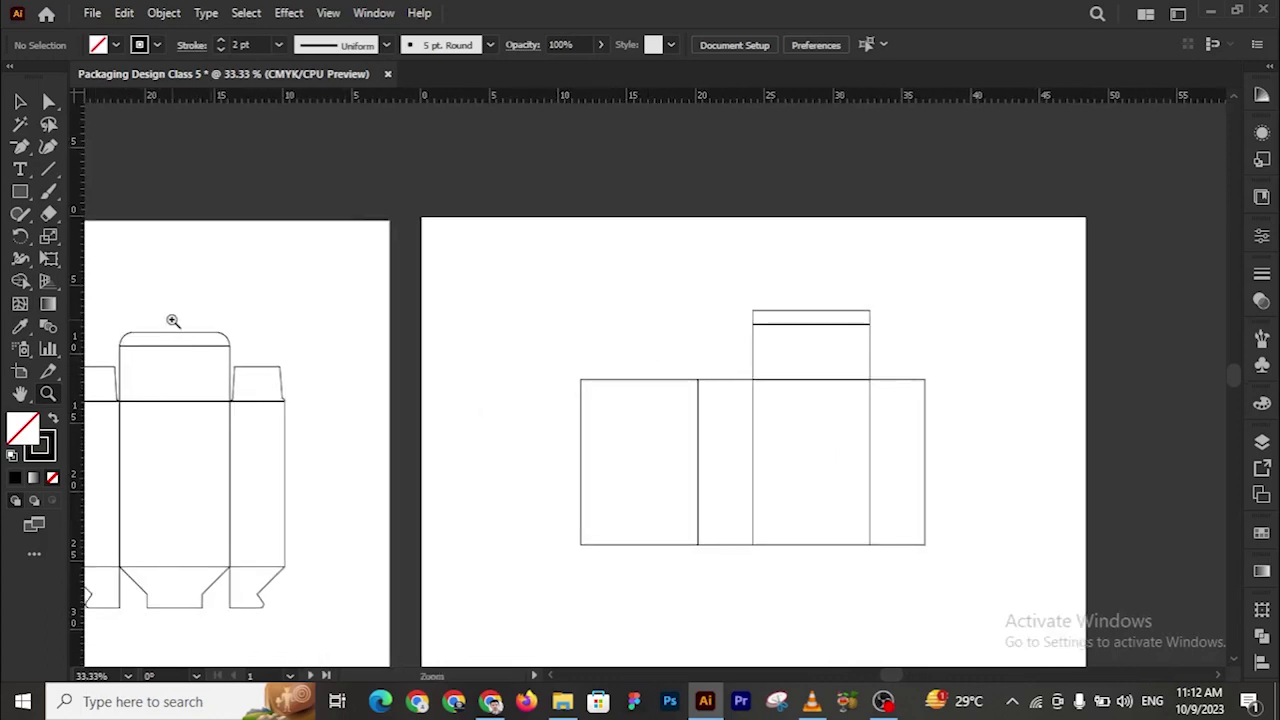
left_click(651, 357)
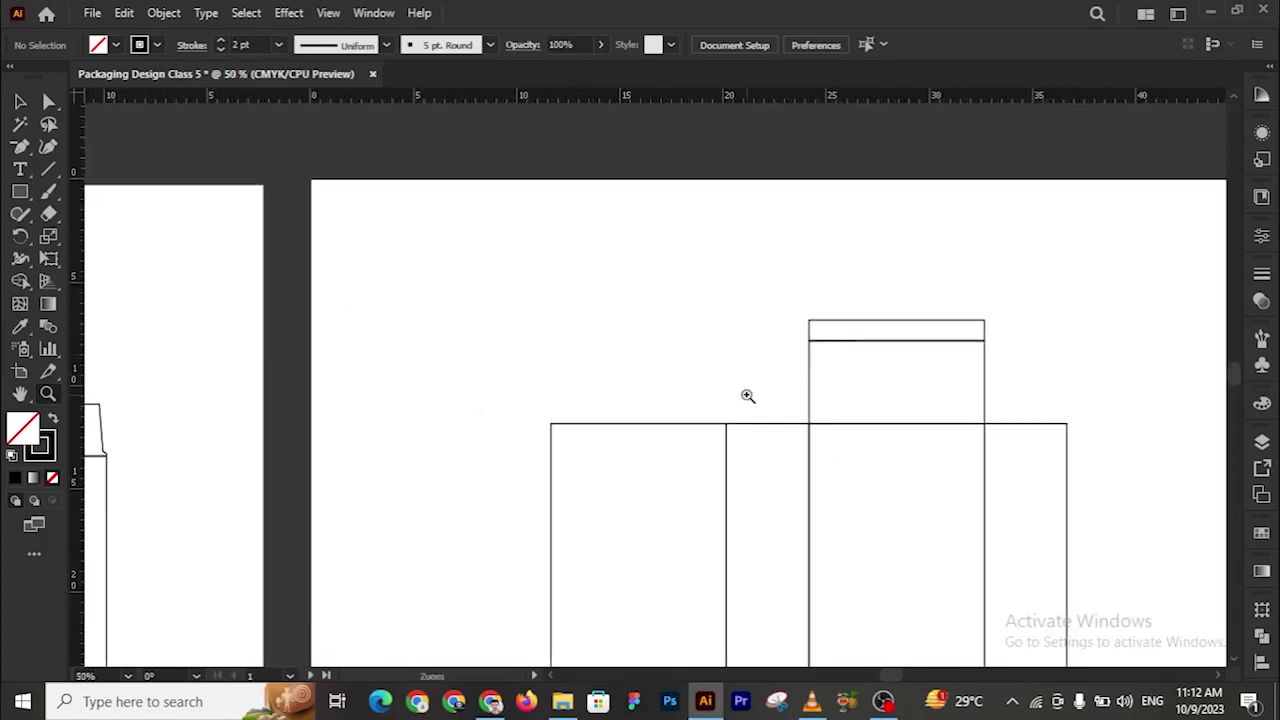
left_click(747, 396)
left_click(769, 334)
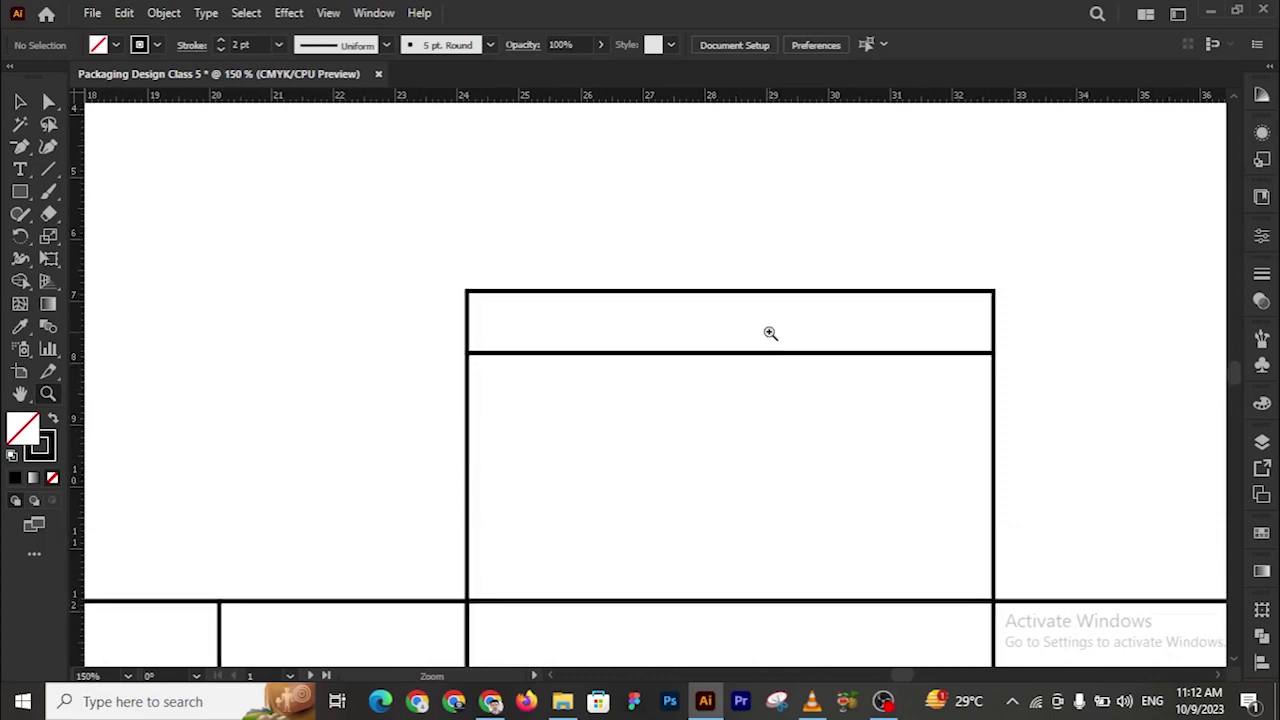
left_click(48, 101)
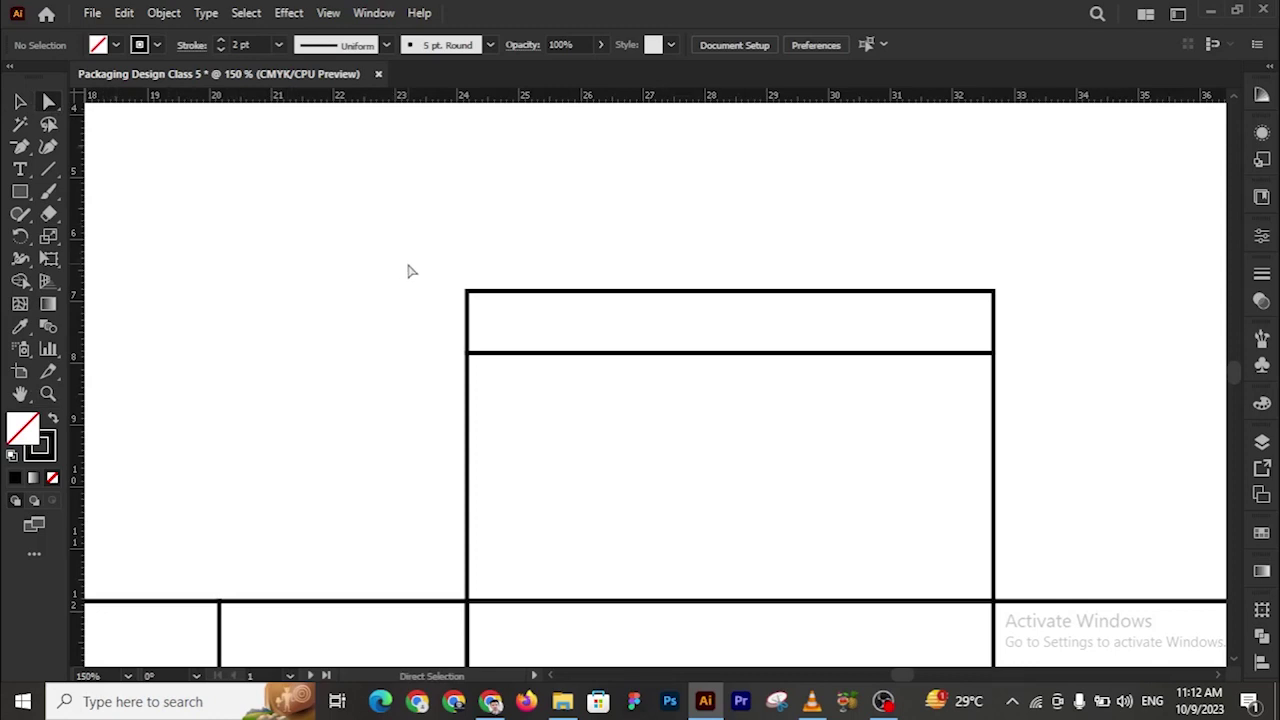
left_click(467, 291)
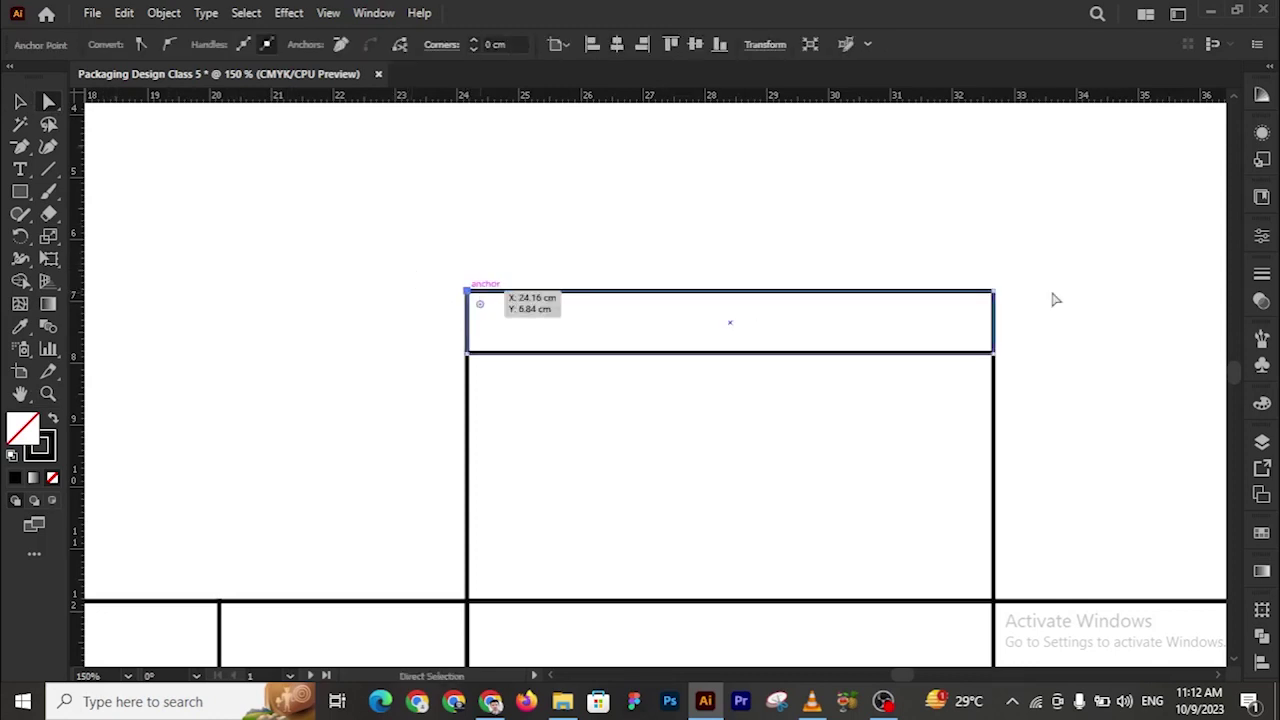
left_click(993, 291, "shift")
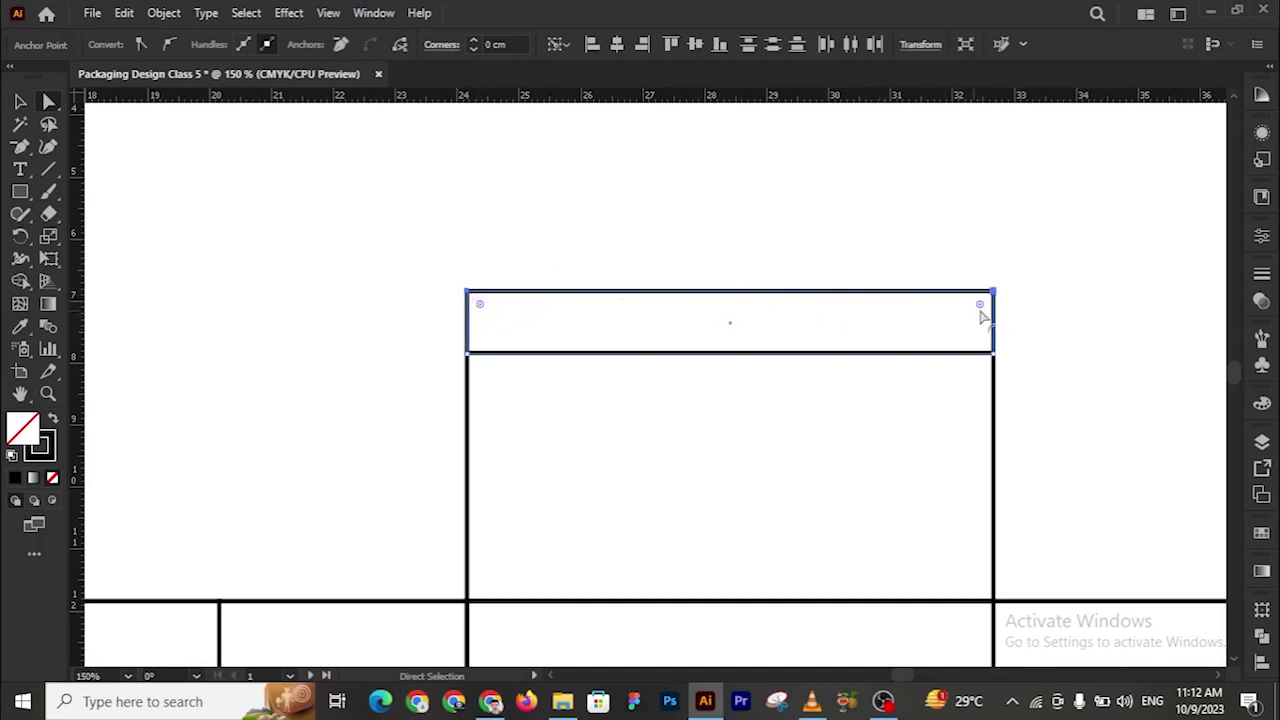
left_click_drag(980, 305, 945, 333)
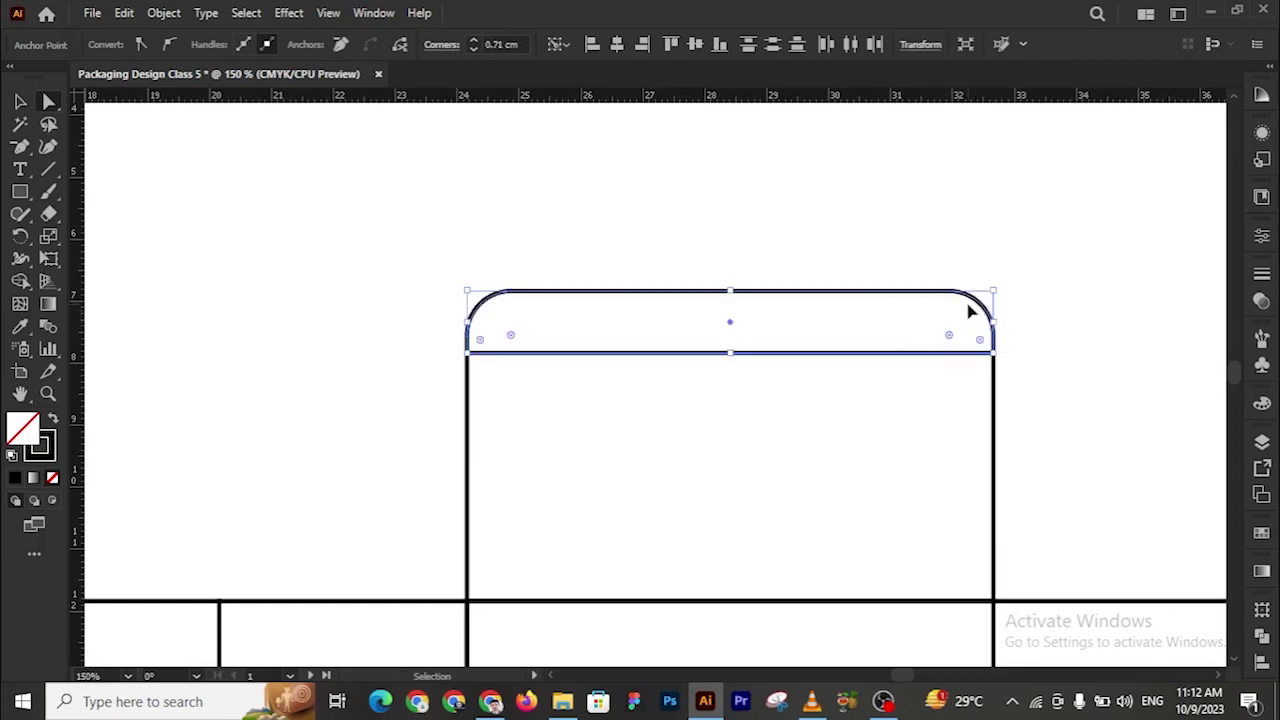
key("ctrl+z")
left_click(741, 176)
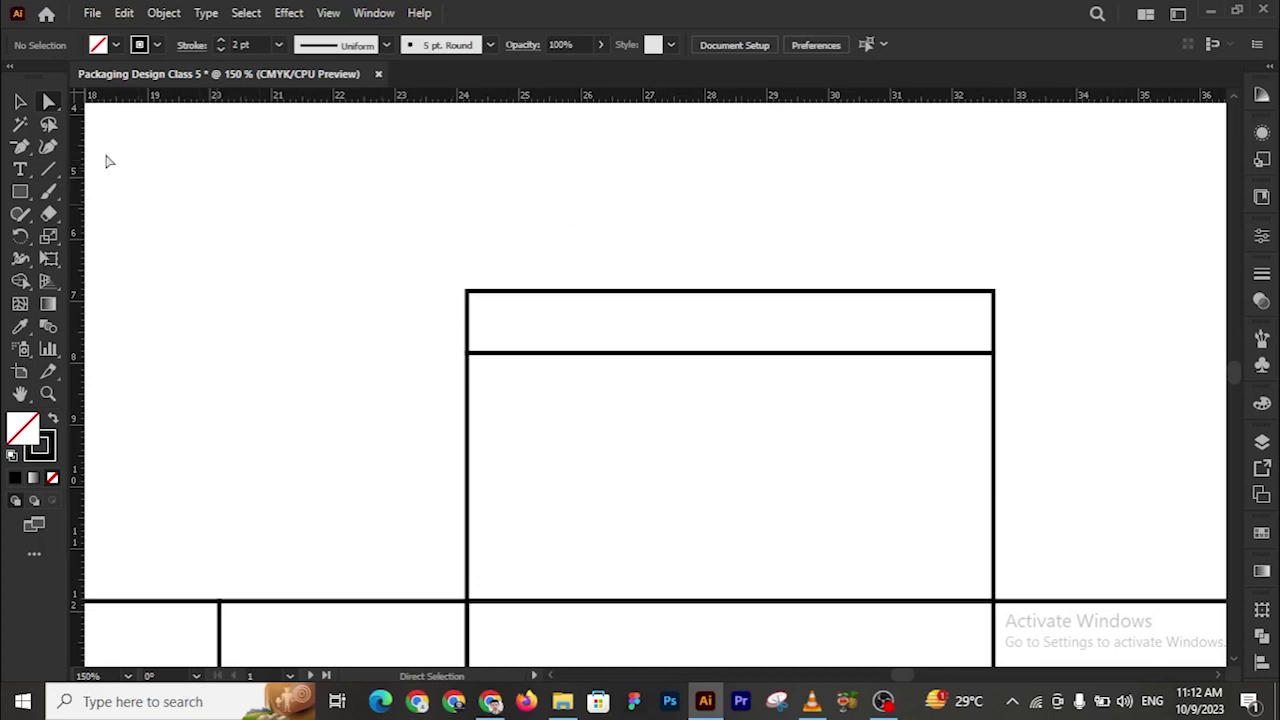
Round both upper corners of the 1 cm strip above the top flap to the maximum radius
left_click(48, 104)
left_click_drag(431, 262, 1043, 311)
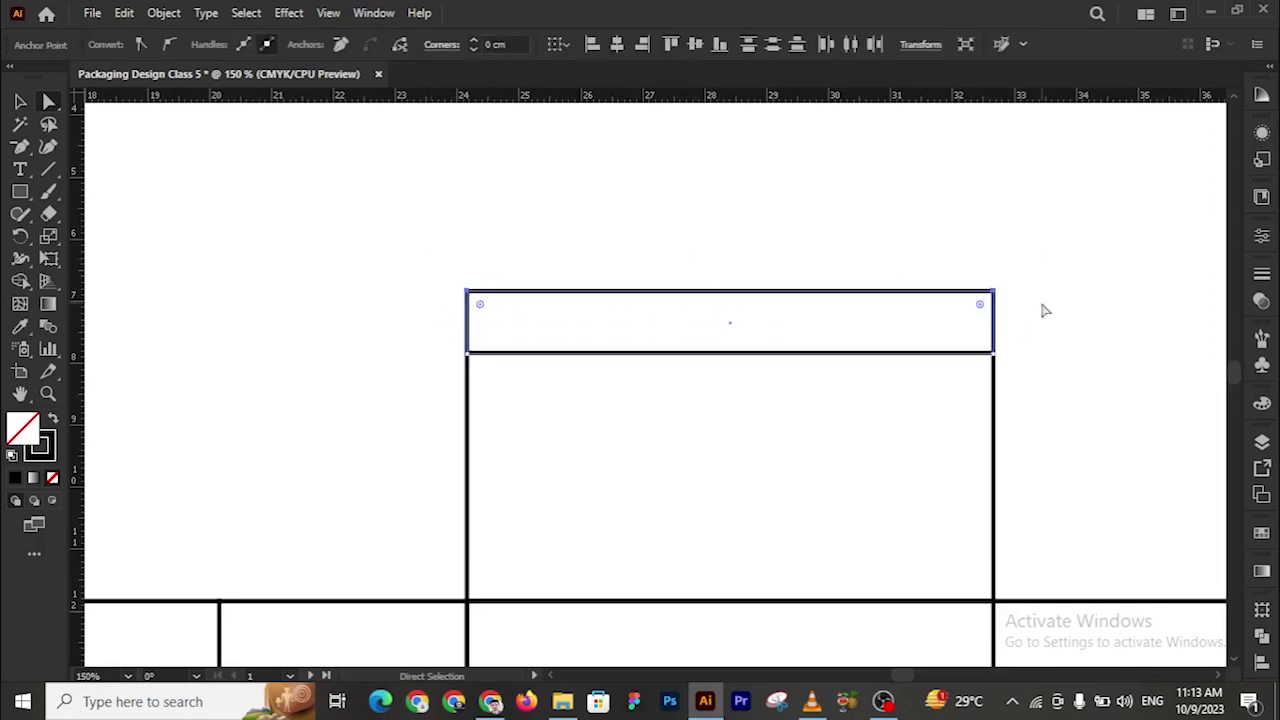
left_click_drag(978, 305, 757, 337)
left_click(706, 229)
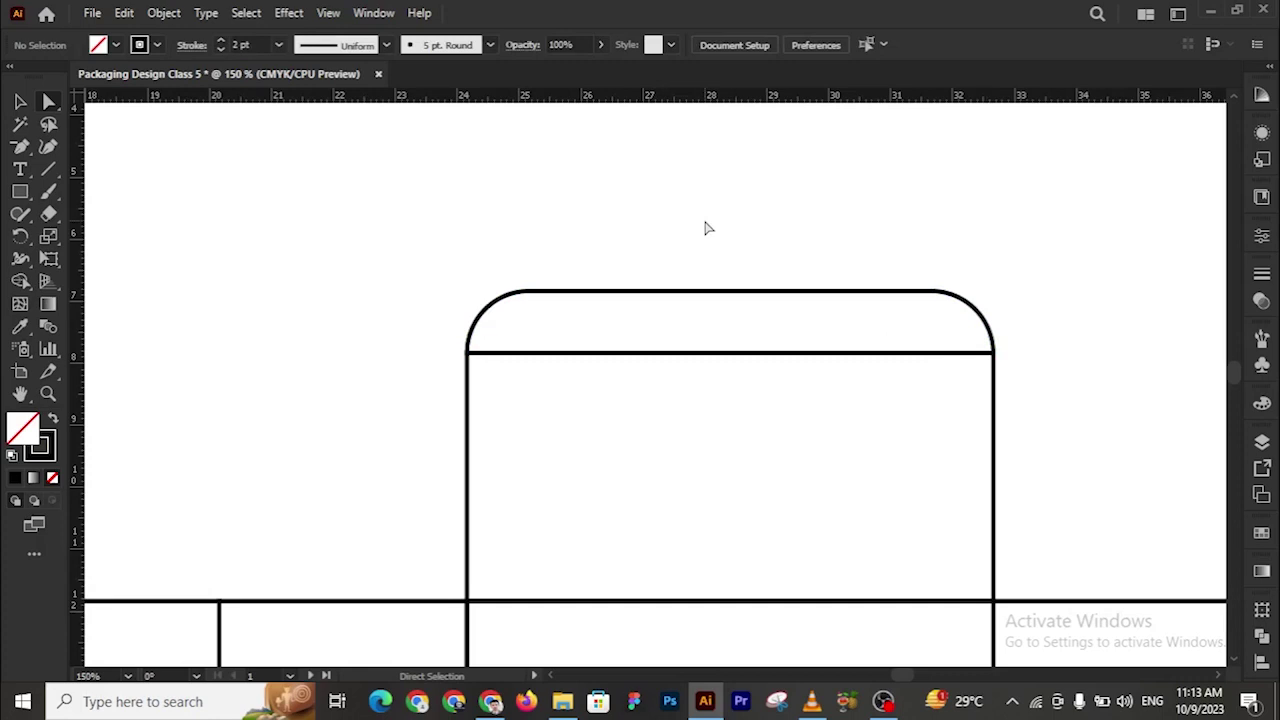
Examine the small flap above the narrow side panel on the reference dieline and the matching area on the new one
key("z")
scroll(768, 368, "down", 4)
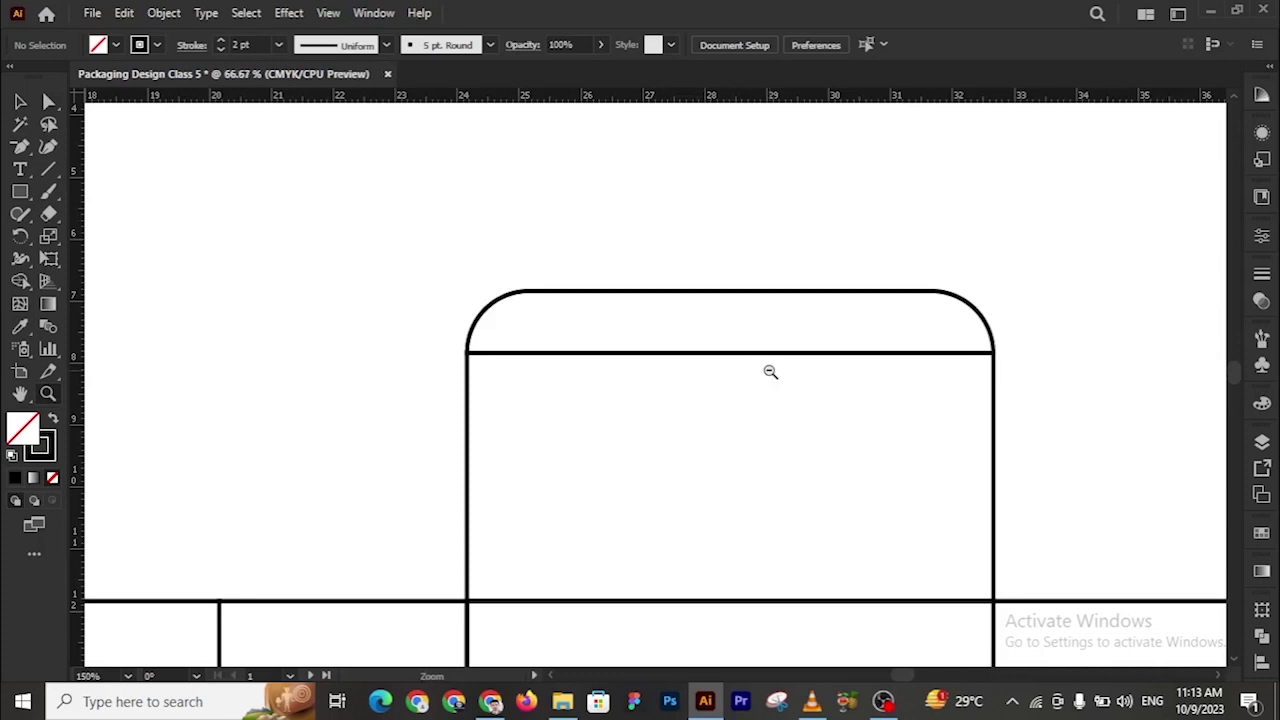
scroll(670, 482, "down", 1)
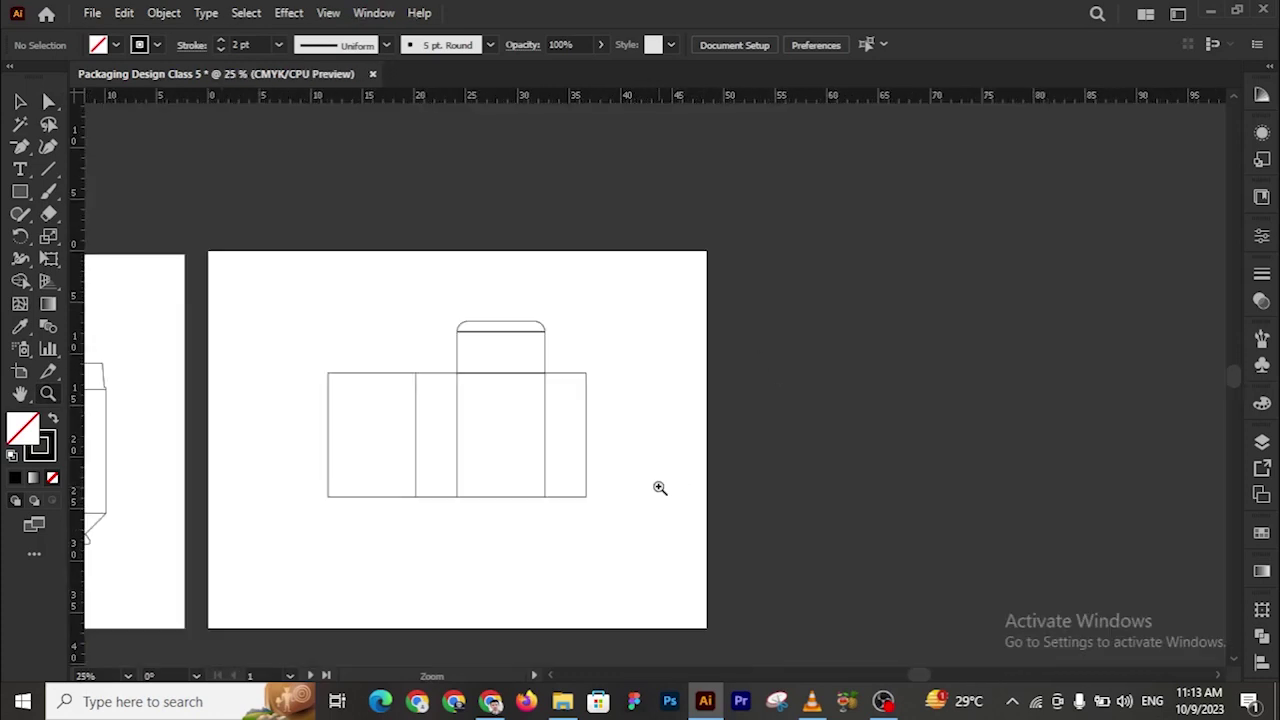
scroll(561, 373, "up", 1)
scroll(586, 434, "up", 1)
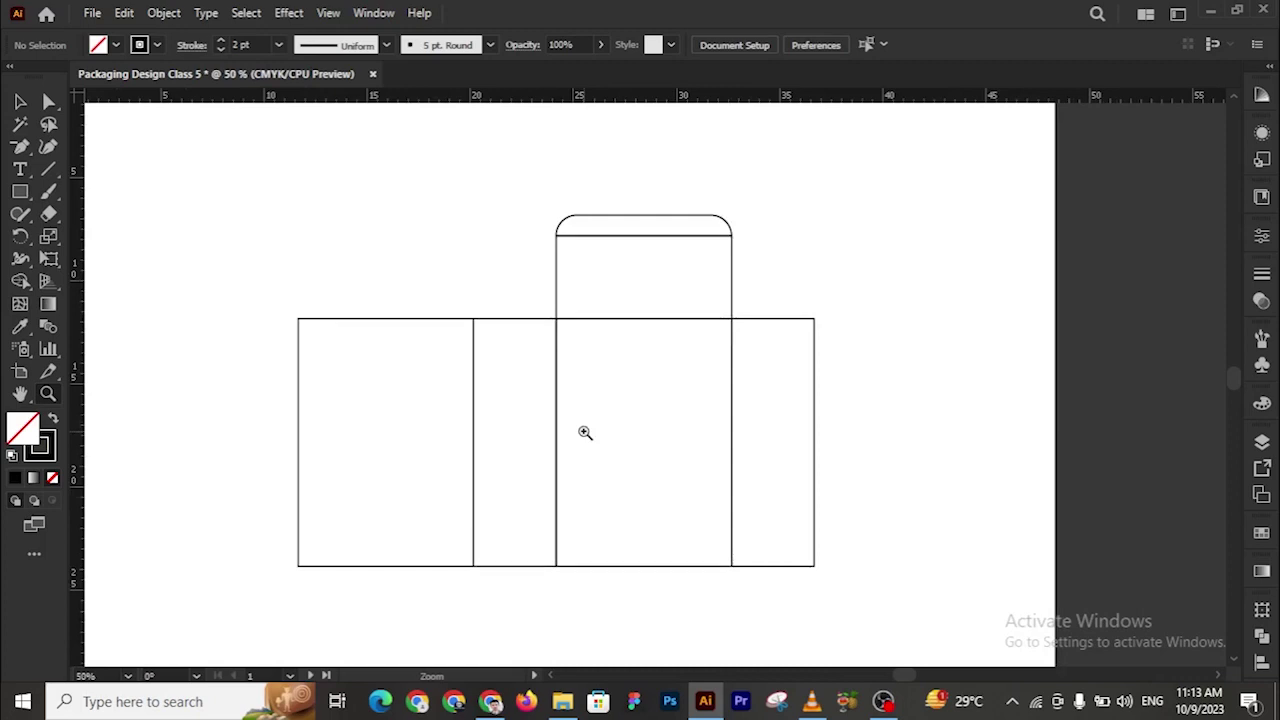
left_click_drag(334, 437, 780, 443)
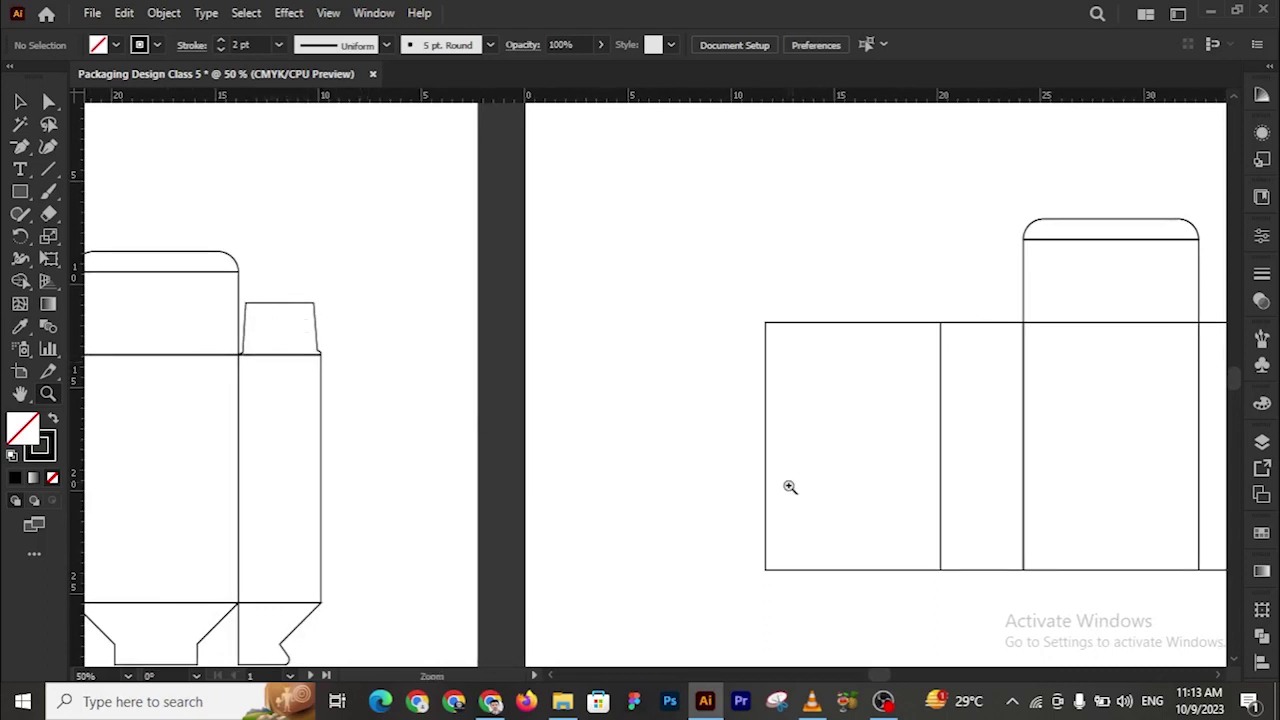
left_click_drag(760, 489, 594, 466)
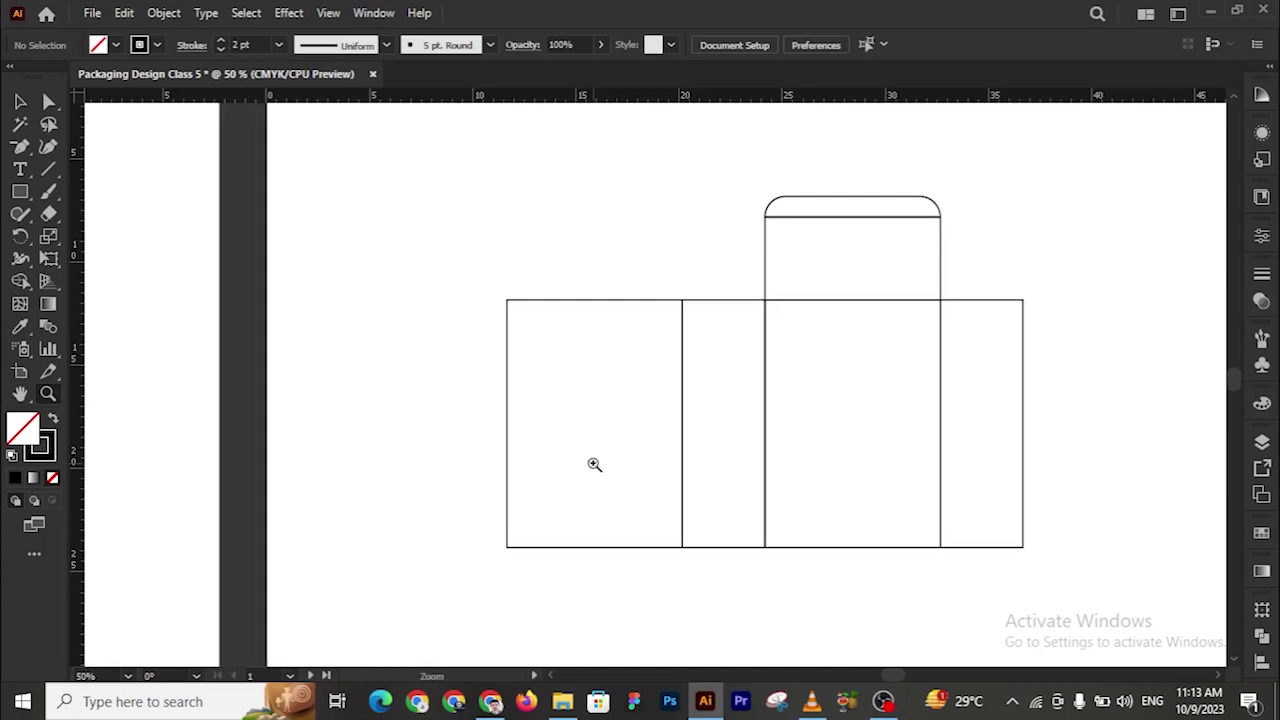
left_click(920, 249)
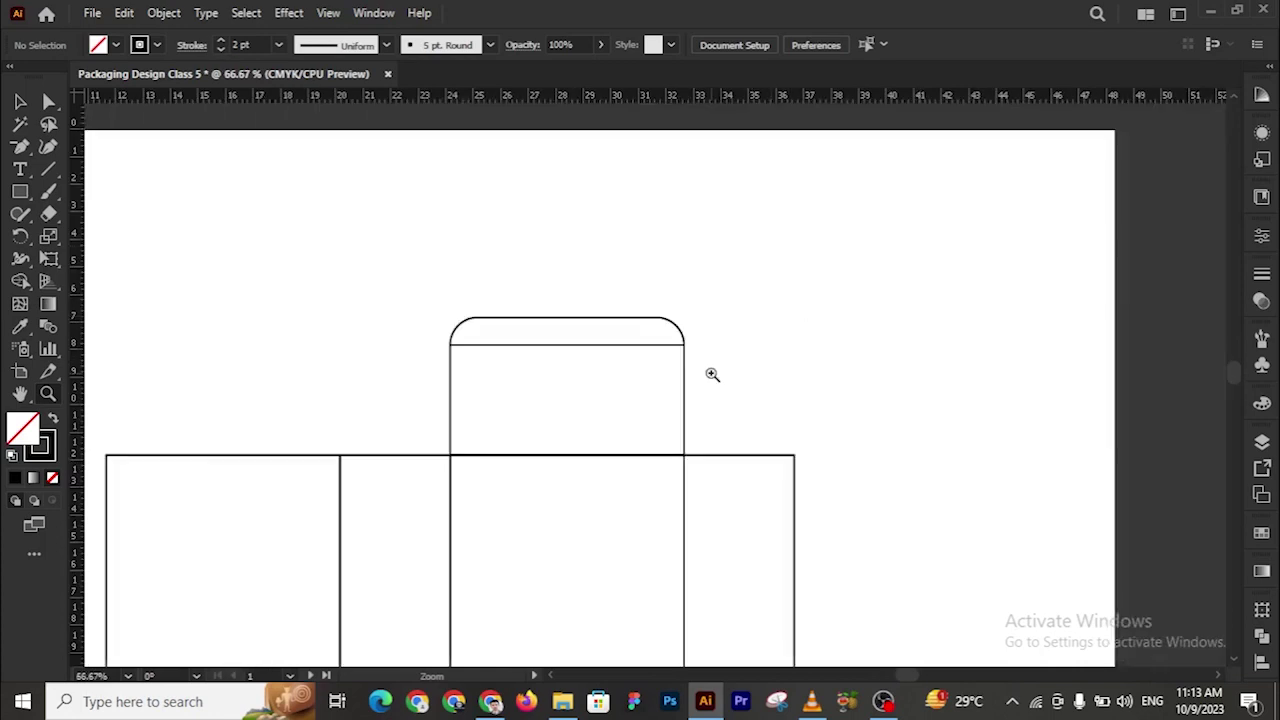
left_click(712, 374)
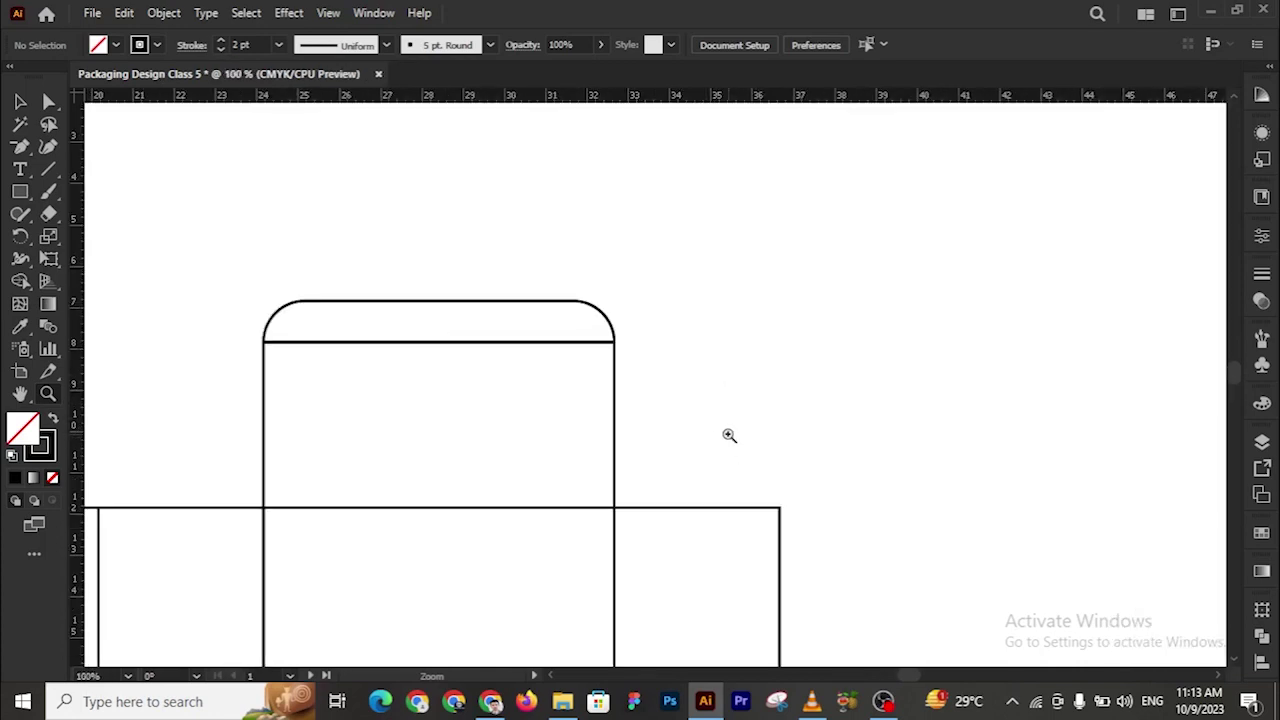
scroll(729, 435, "down", 3)
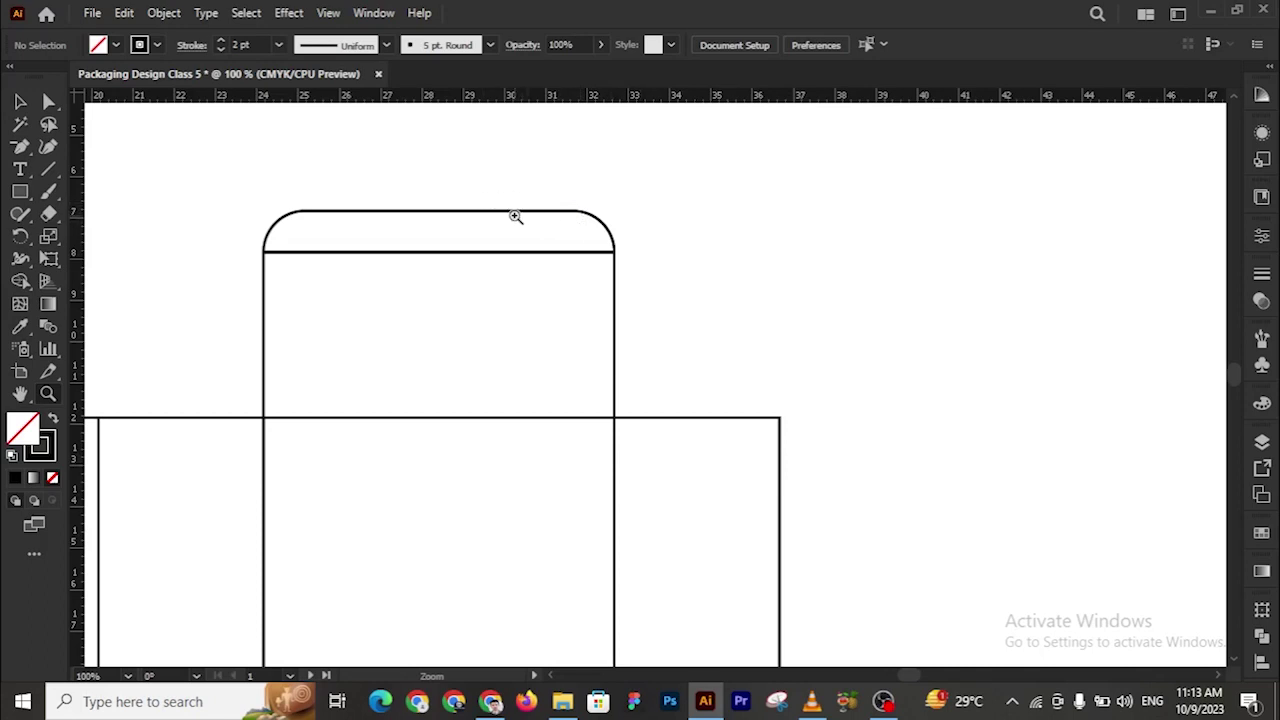
Copy the top flap rectangle to its right, edges touching, and extend the copy upward to 5 cm high, level with the rounded strip
left_click(24, 101)
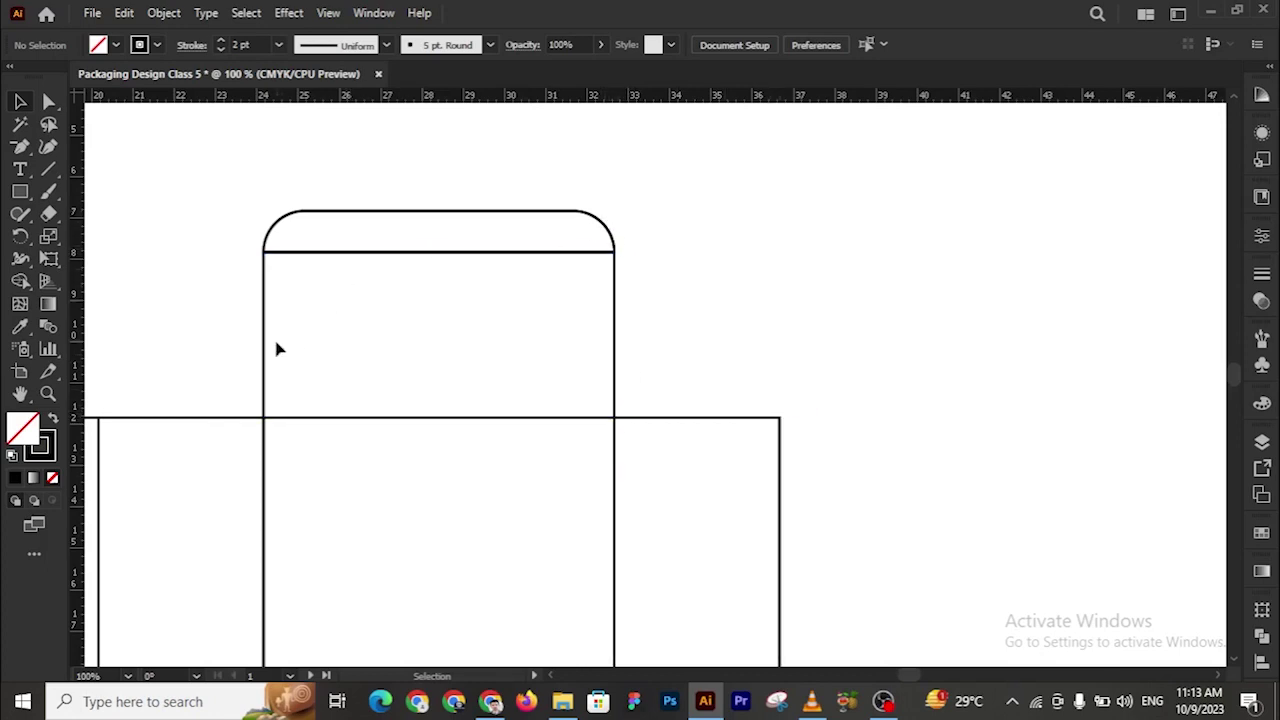
left_click_drag(262, 358, 617, 356)
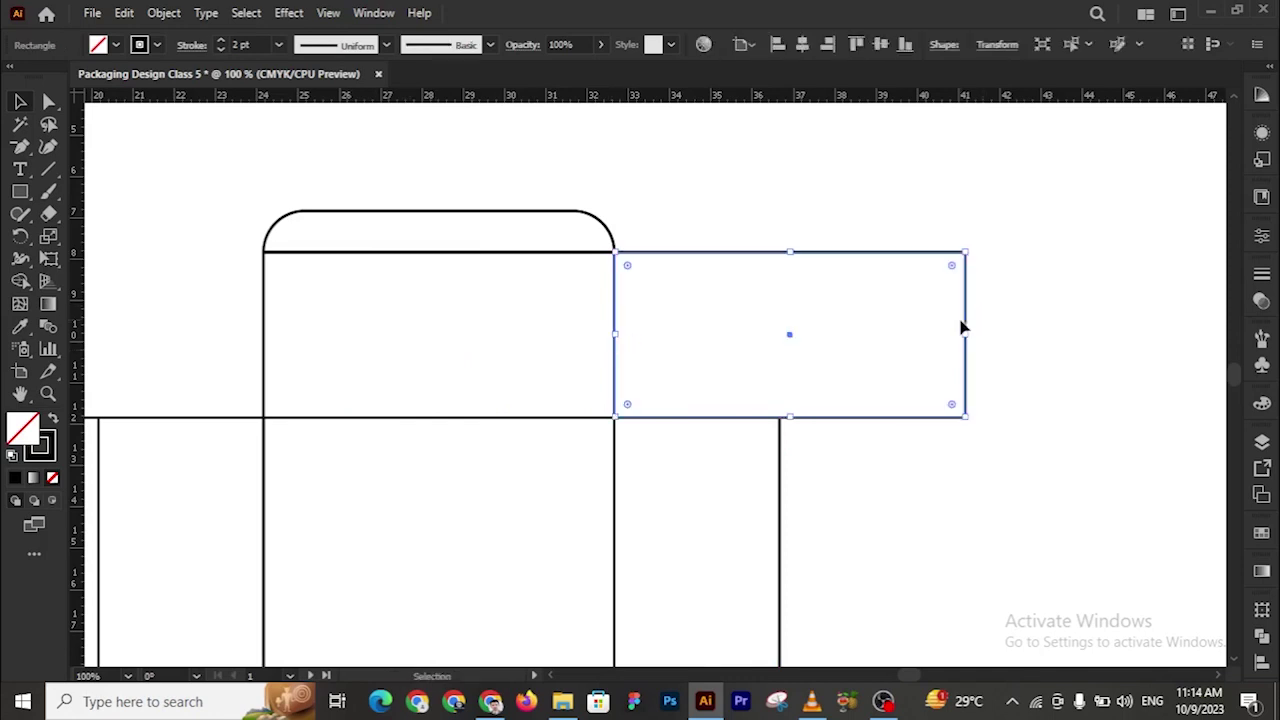
left_click_drag(790, 250, 791, 213)
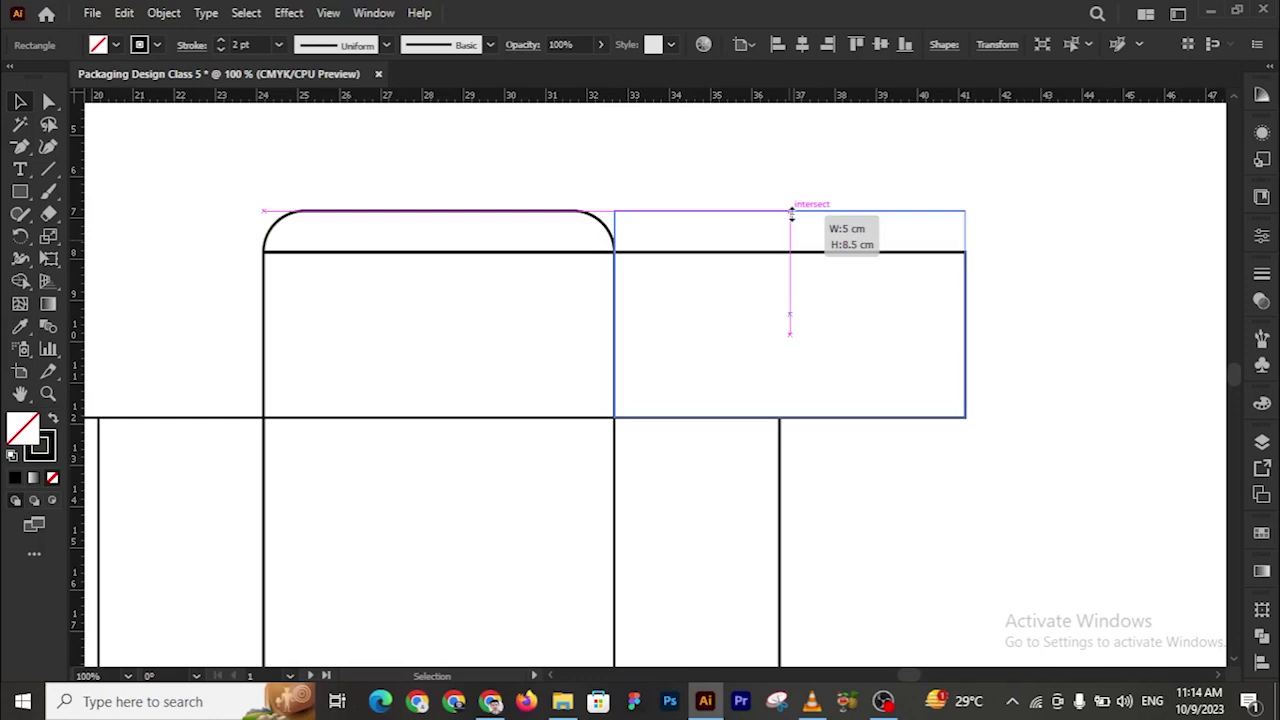
left_click_drag(791, 213, 783, 220)
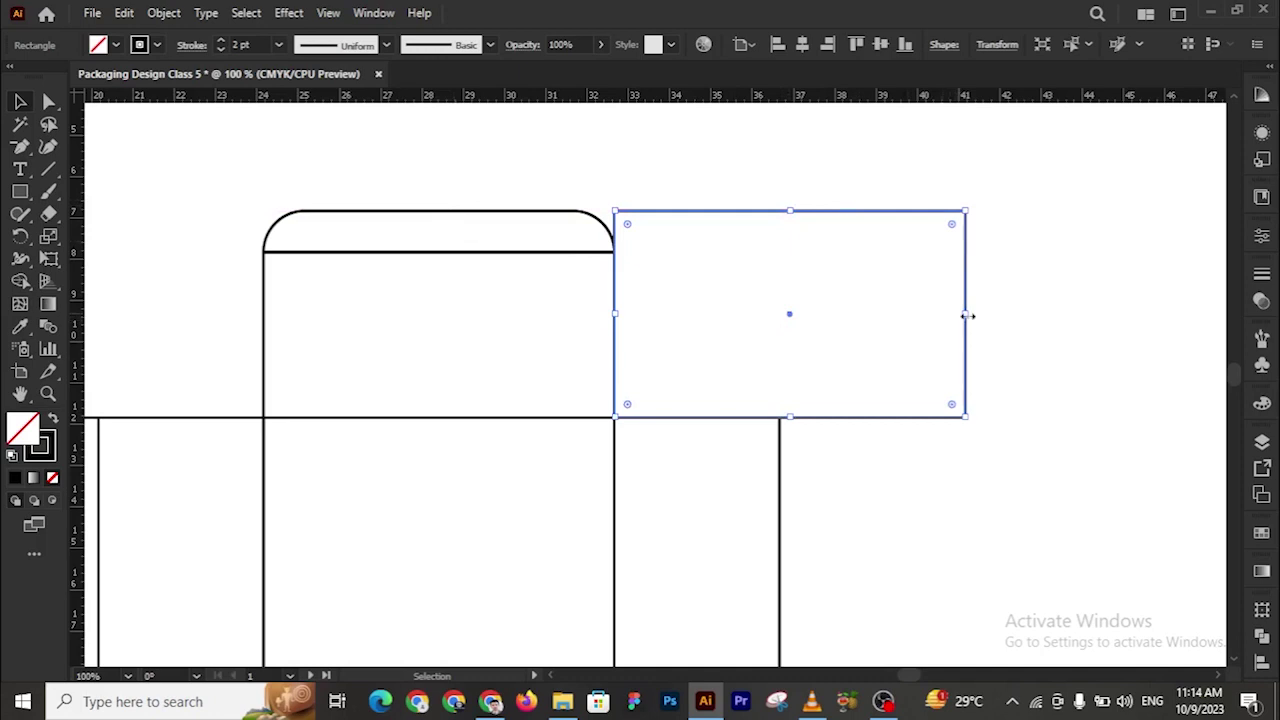
Narrow the copied rectangle to 4 cm to match the side panel below and lower its upper edge to half its height
left_click_drag(967, 315, 782, 316)
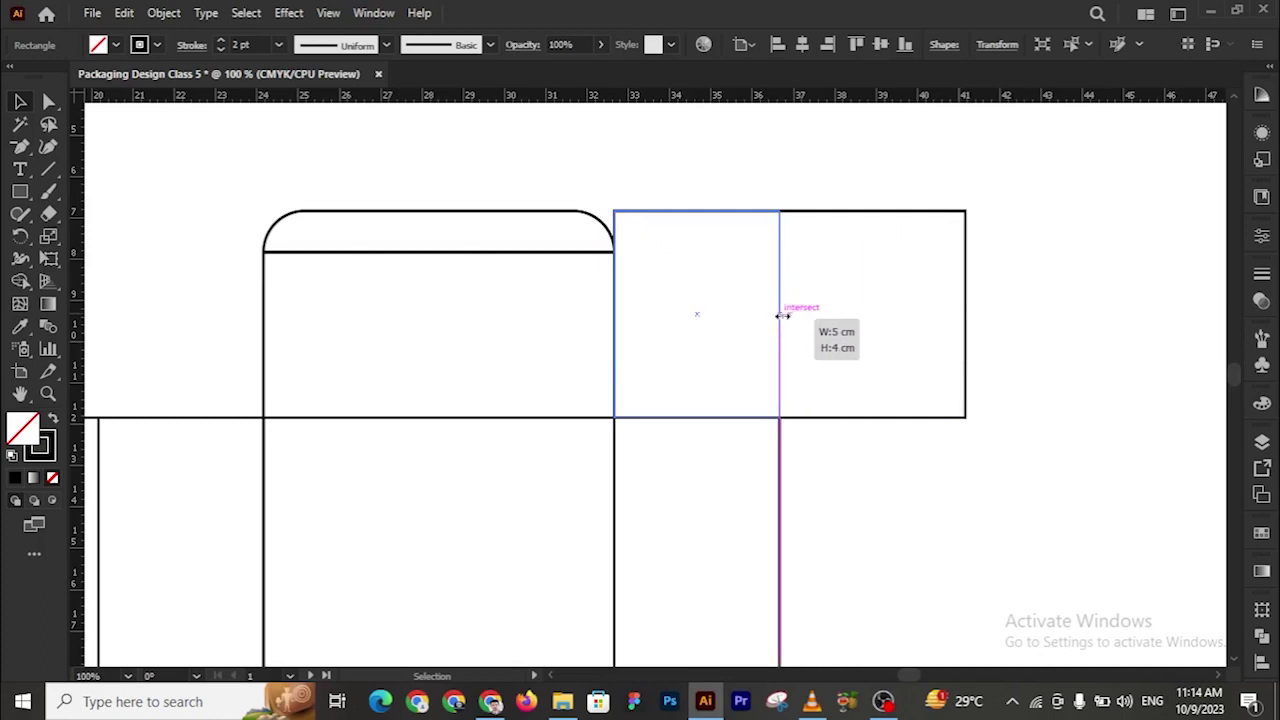
left_click_drag(782, 316, 782, 316)
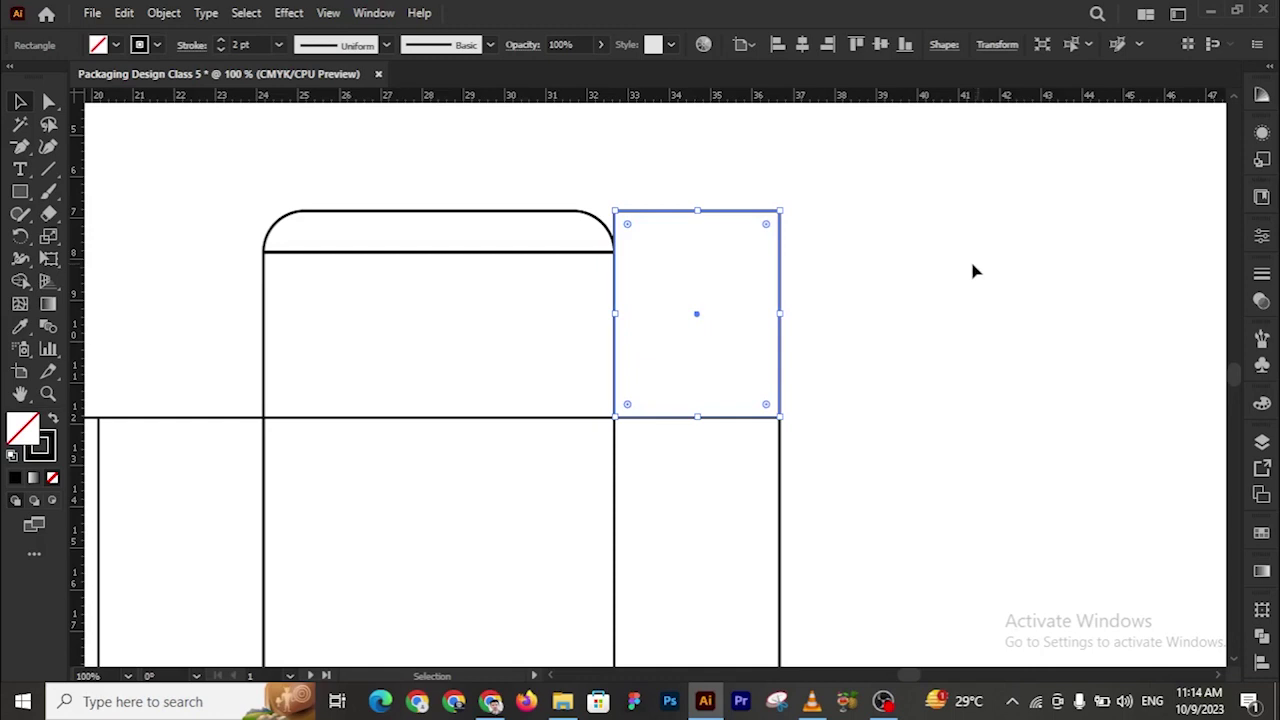
left_click_drag(697, 211, 687, 315)
mouse_move(687, 319)
left_mouse_down()
mouse_move(701, 316)
mouse_move(686, 318)
left_mouse_up()
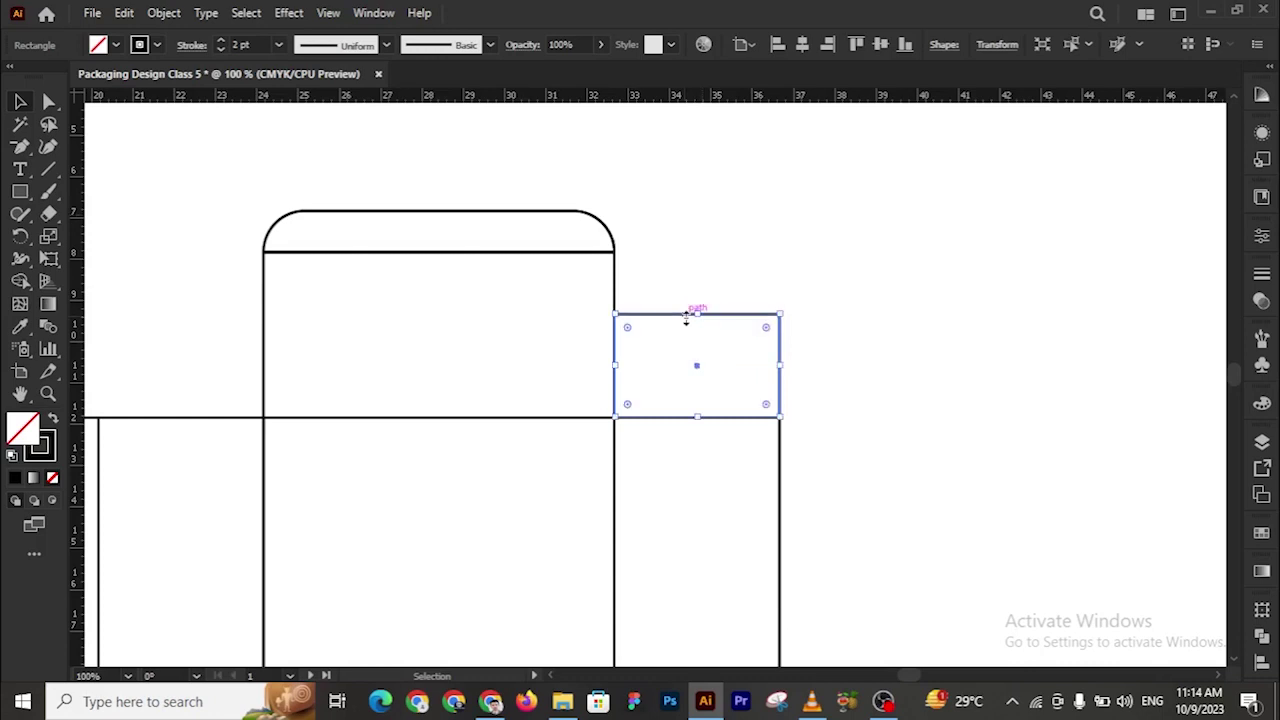
Undo the last height reduction of the flap above the narrow side panel and set its height to 5 cm/2, keeping its base fixed
key("ctrl+z")
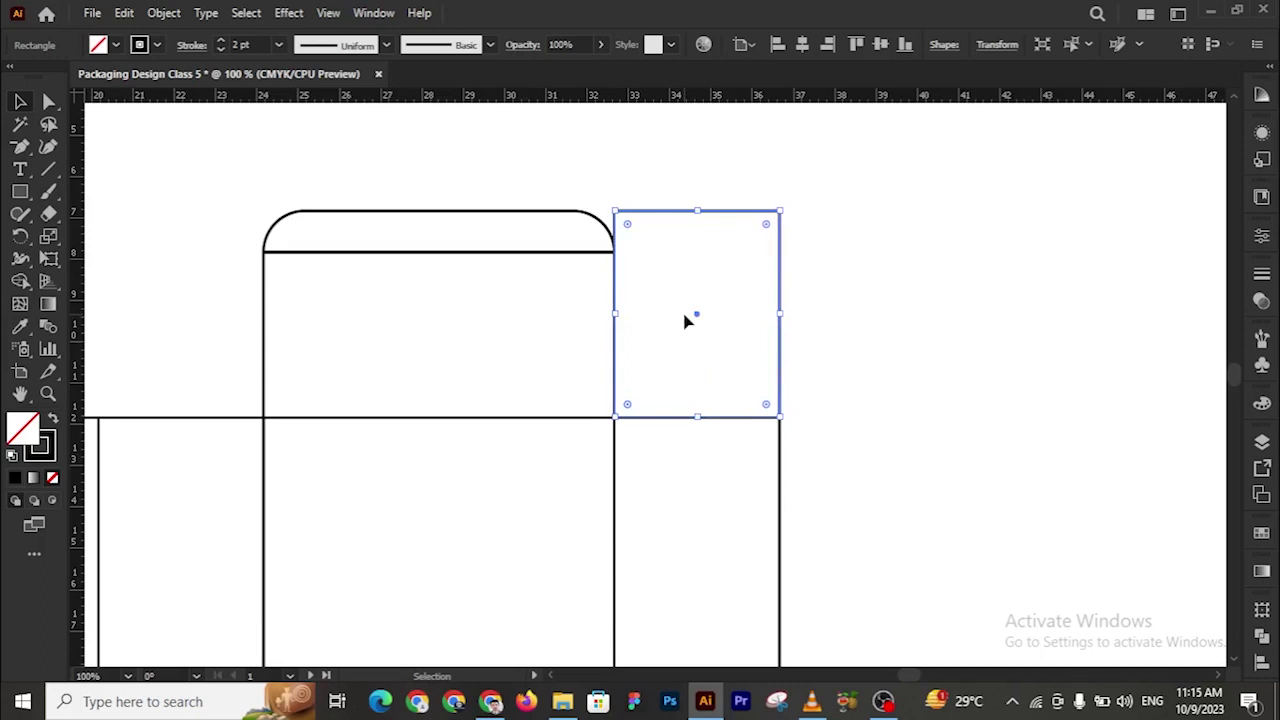
left_click(993, 46)
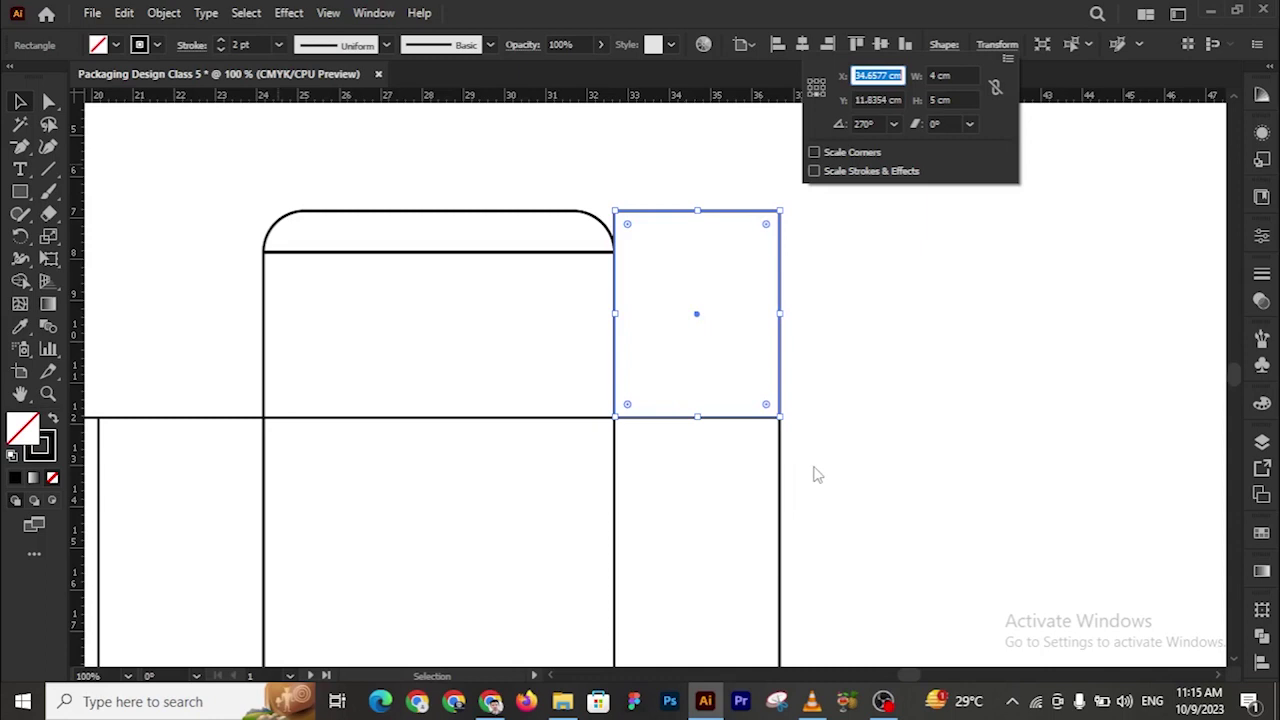
left_click(960, 99)
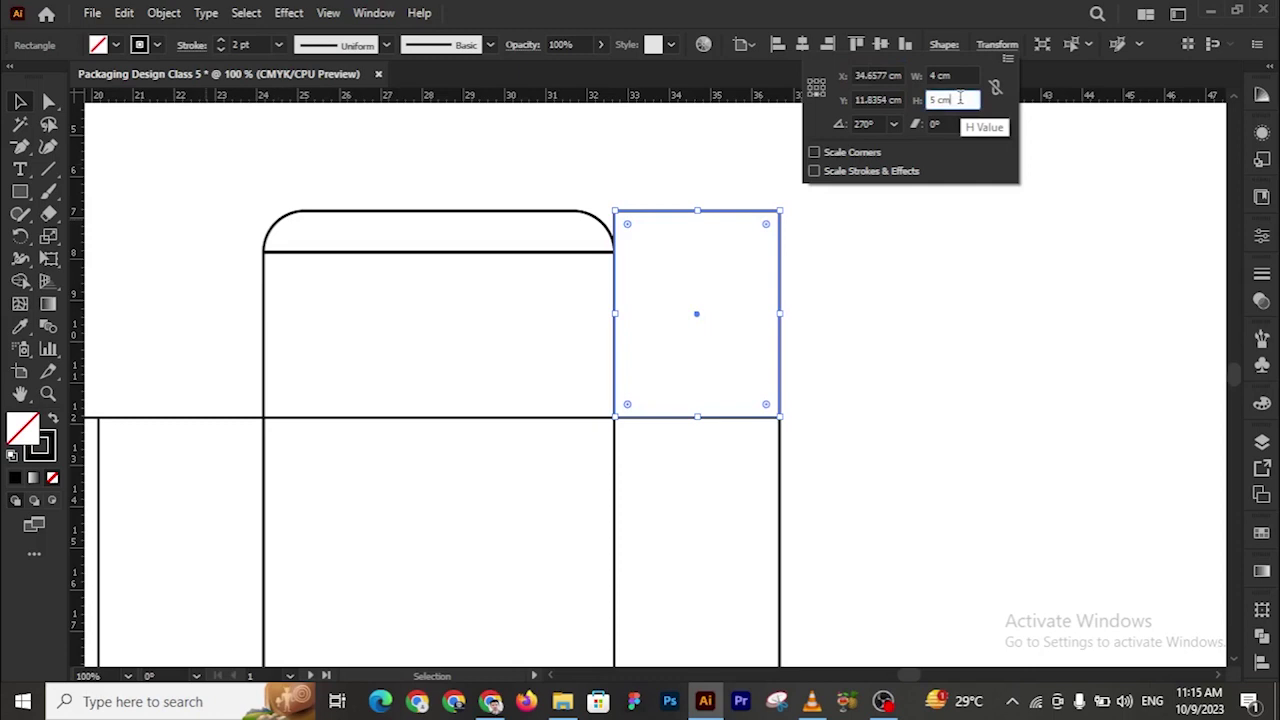
type("/2")
key("Return")
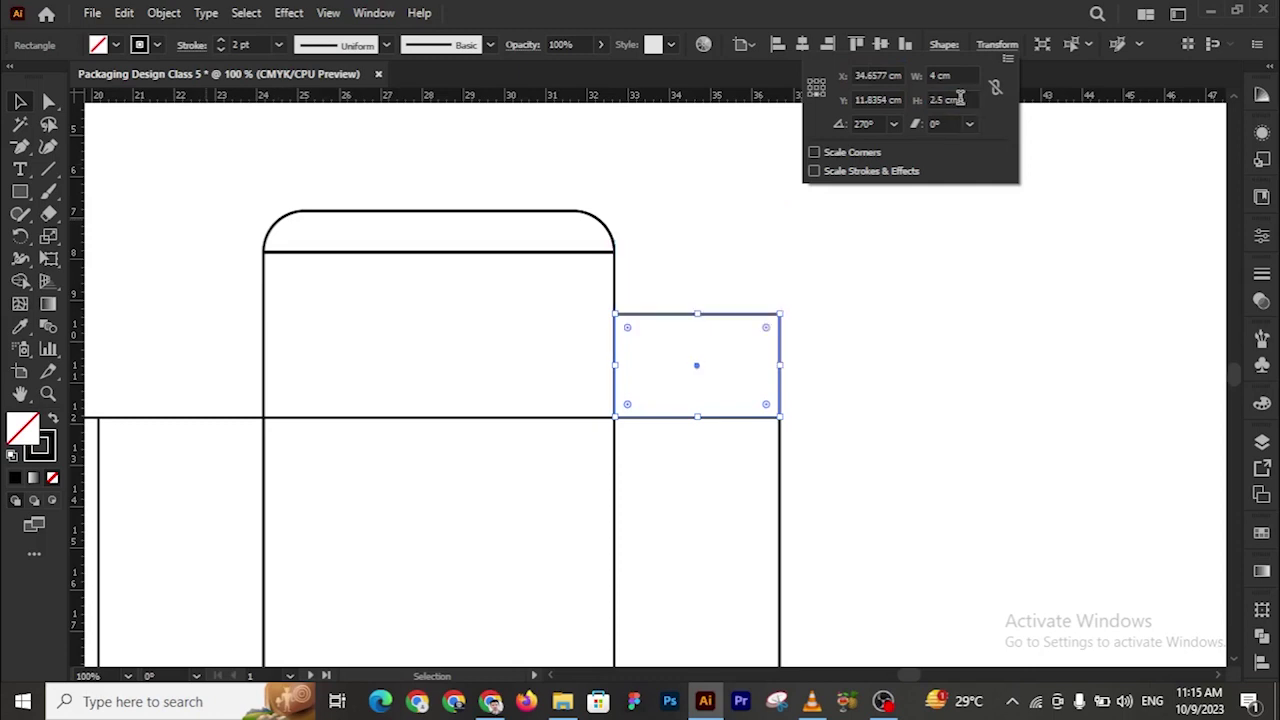
left_click(885, 373)
left_click(885, 373)
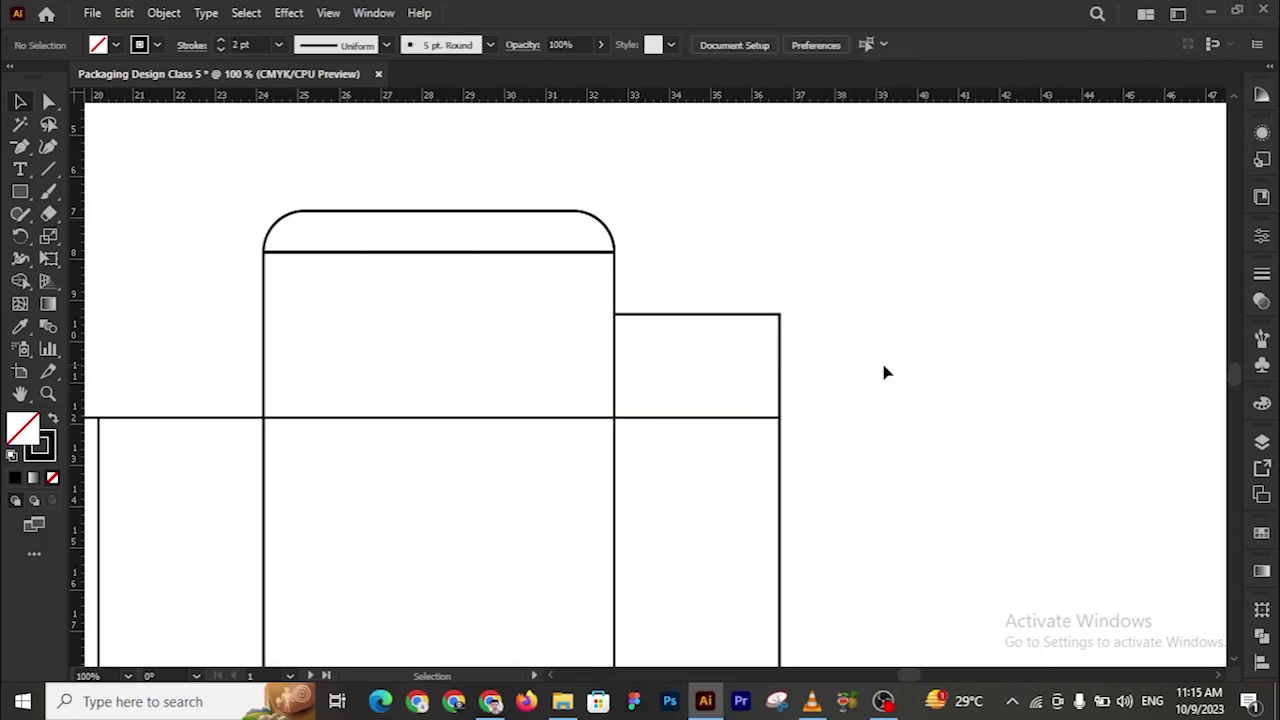
Examine the tapered sides and small corner notches of the side flaps on the reference dieline
key("z")
left_click(344, 424)
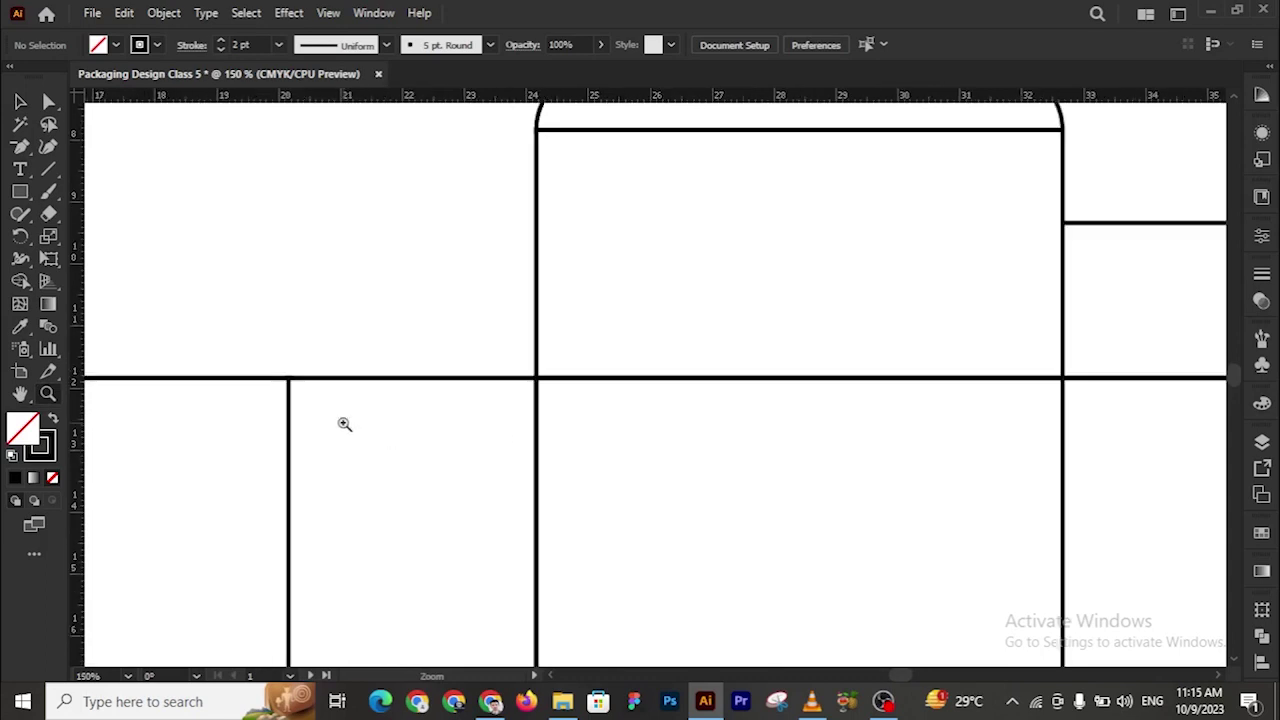
left_click(371, 409, "alt")
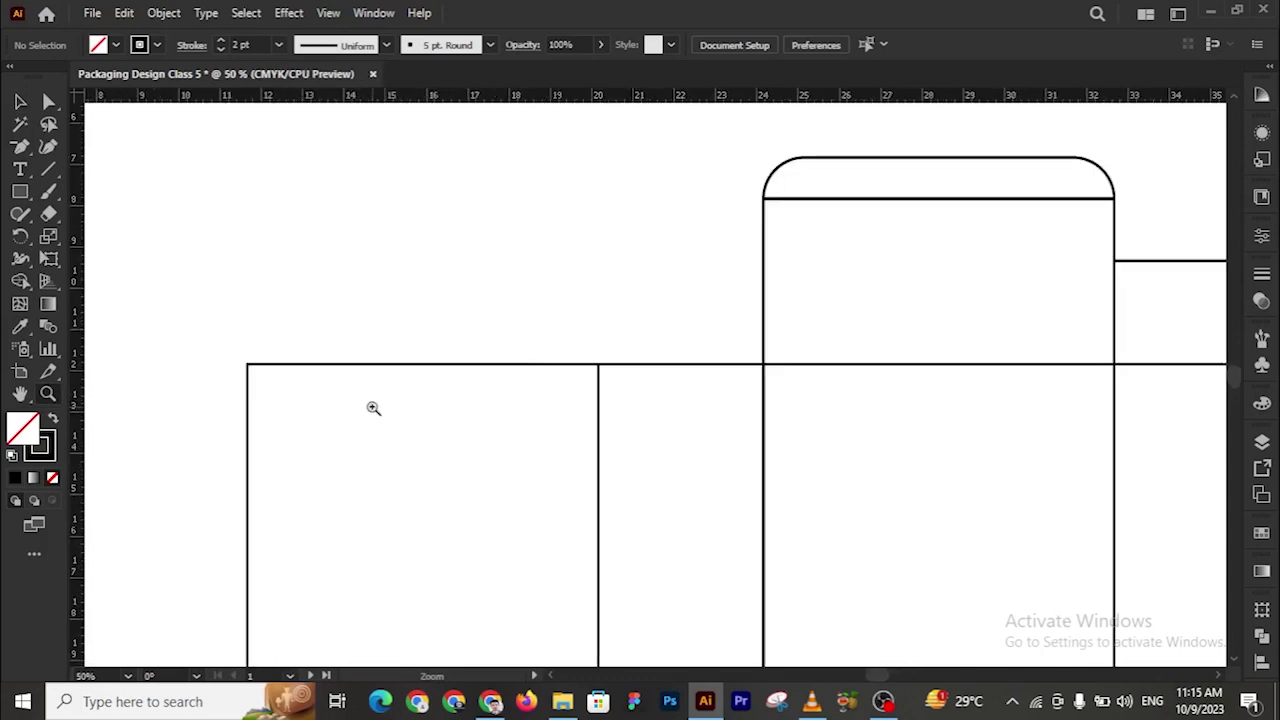
left_click(373, 408, "alt")
left_click(373, 408, "alt")
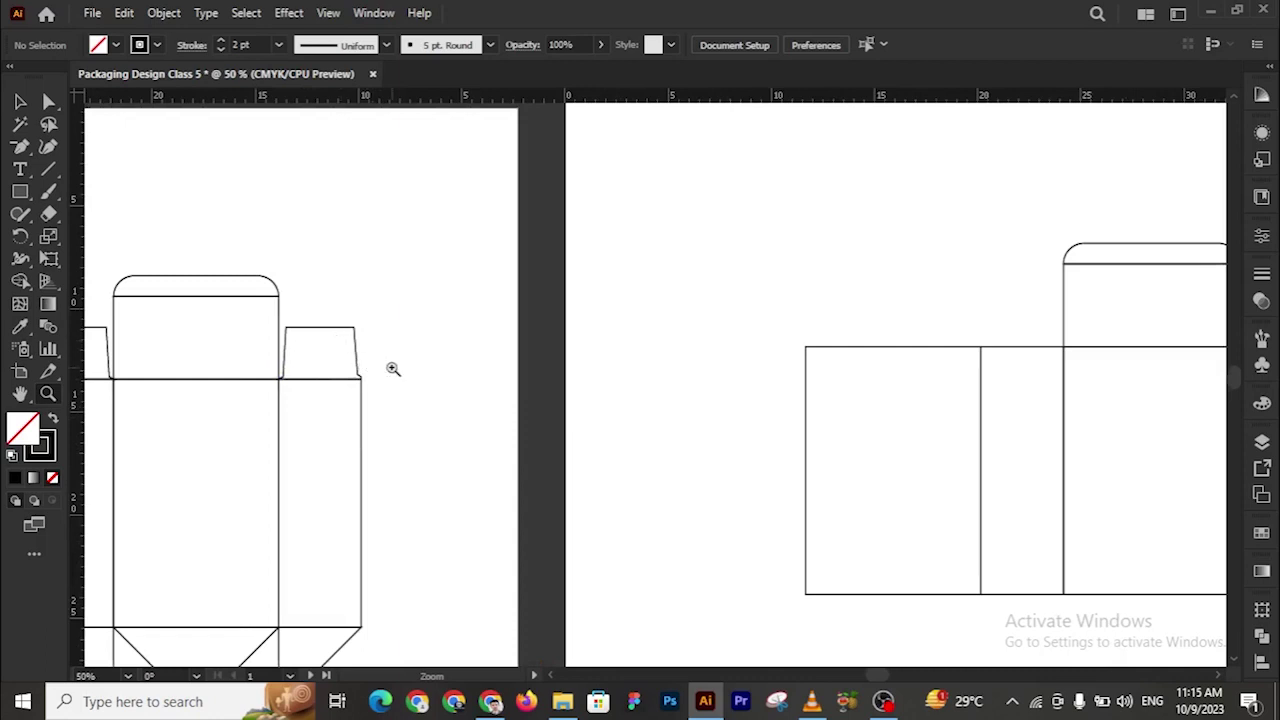
left_click(394, 366)
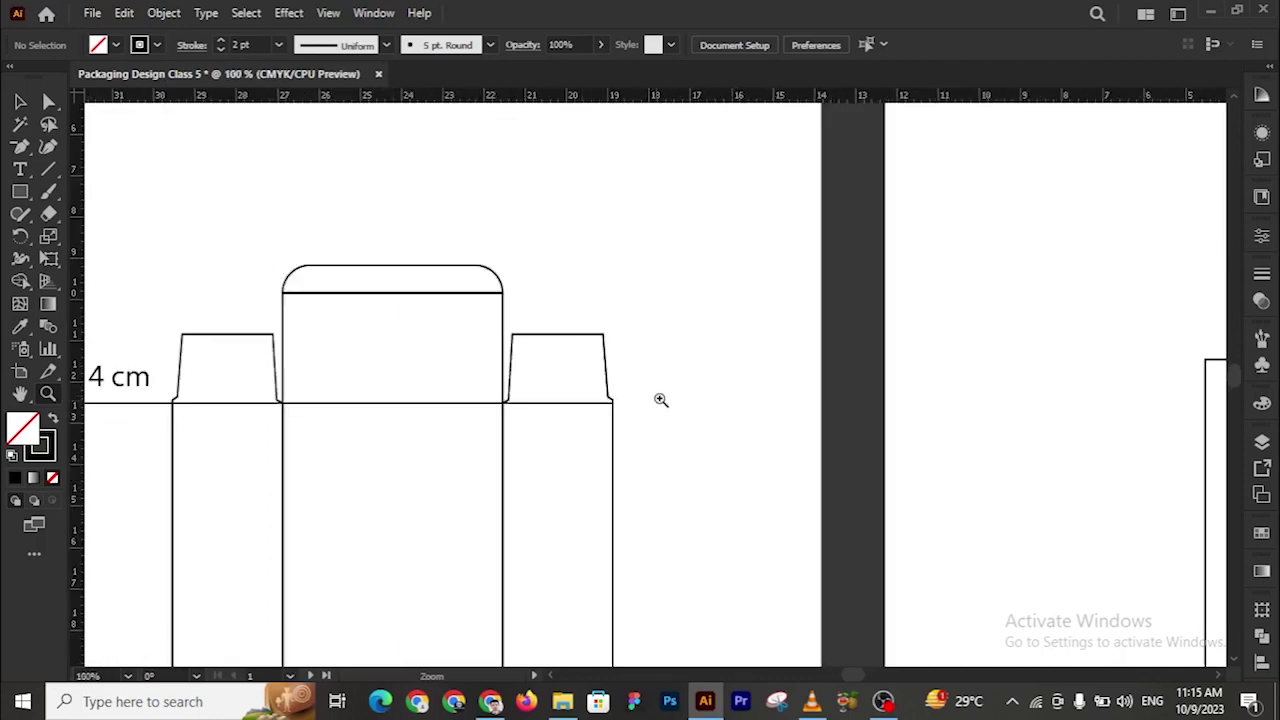
left_click(660, 399)
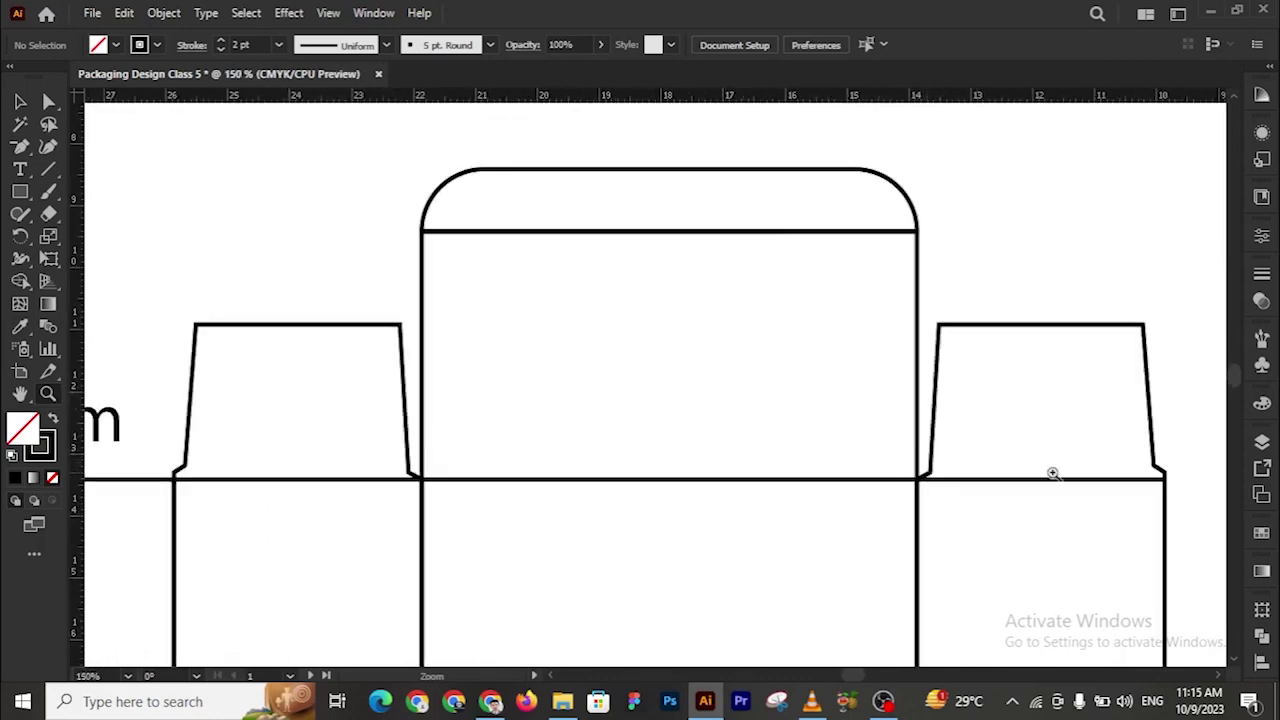
left_click(1034, 422, "alt")
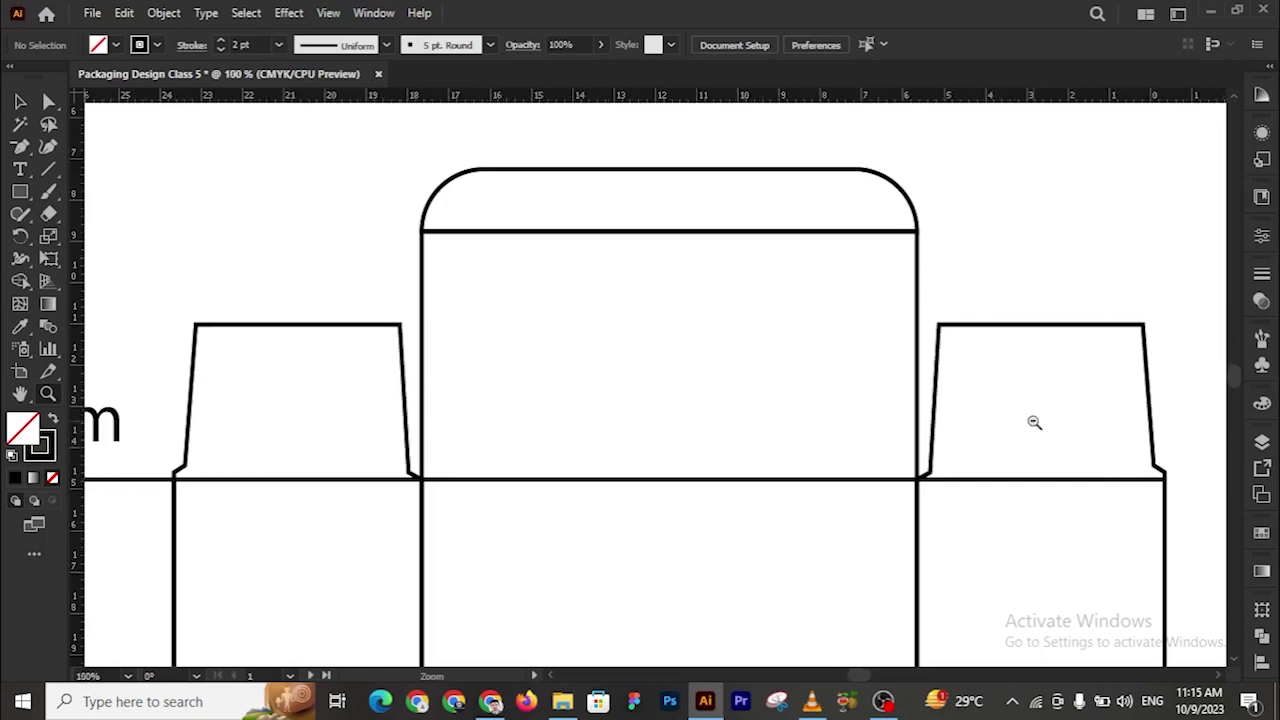
left_click(1034, 422, "alt")
left_click(1034, 422, "alt")
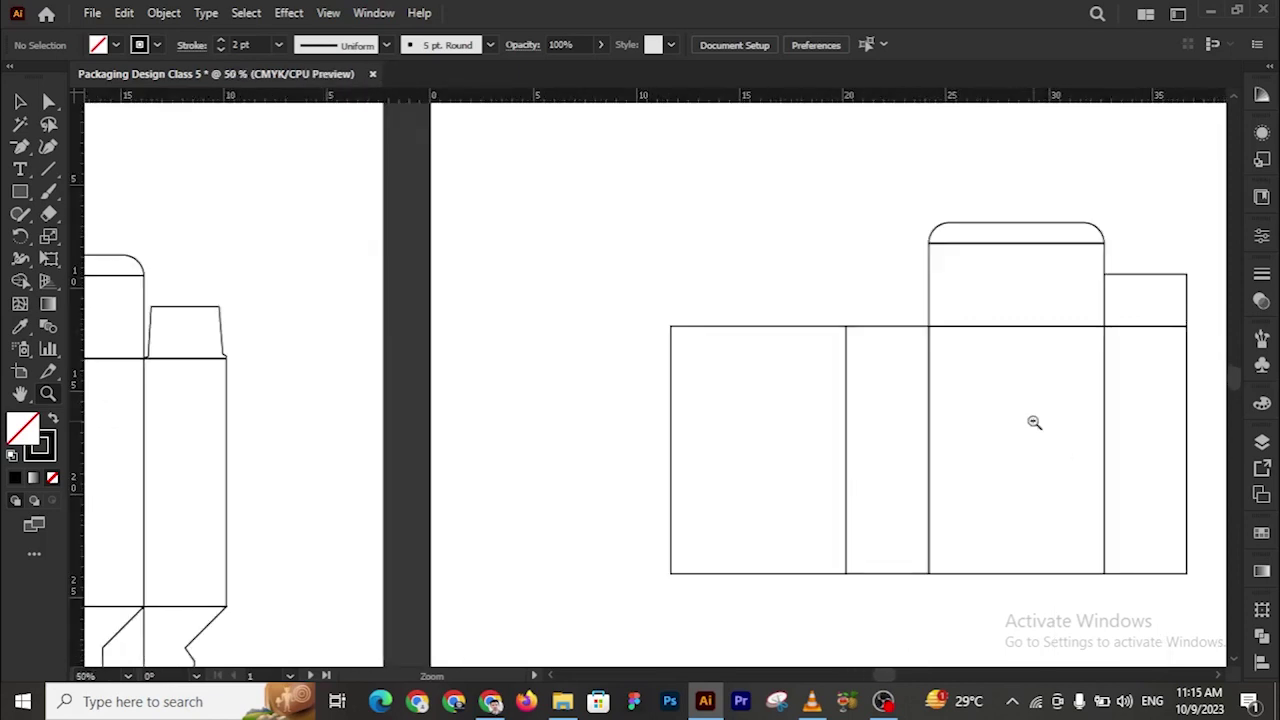
left_click(1034, 422, "alt")
Draw a small square in the empty area beside the new side flap and set its stroke to 0.25 pt
left_click(766, 321)
left_click(651, 356)
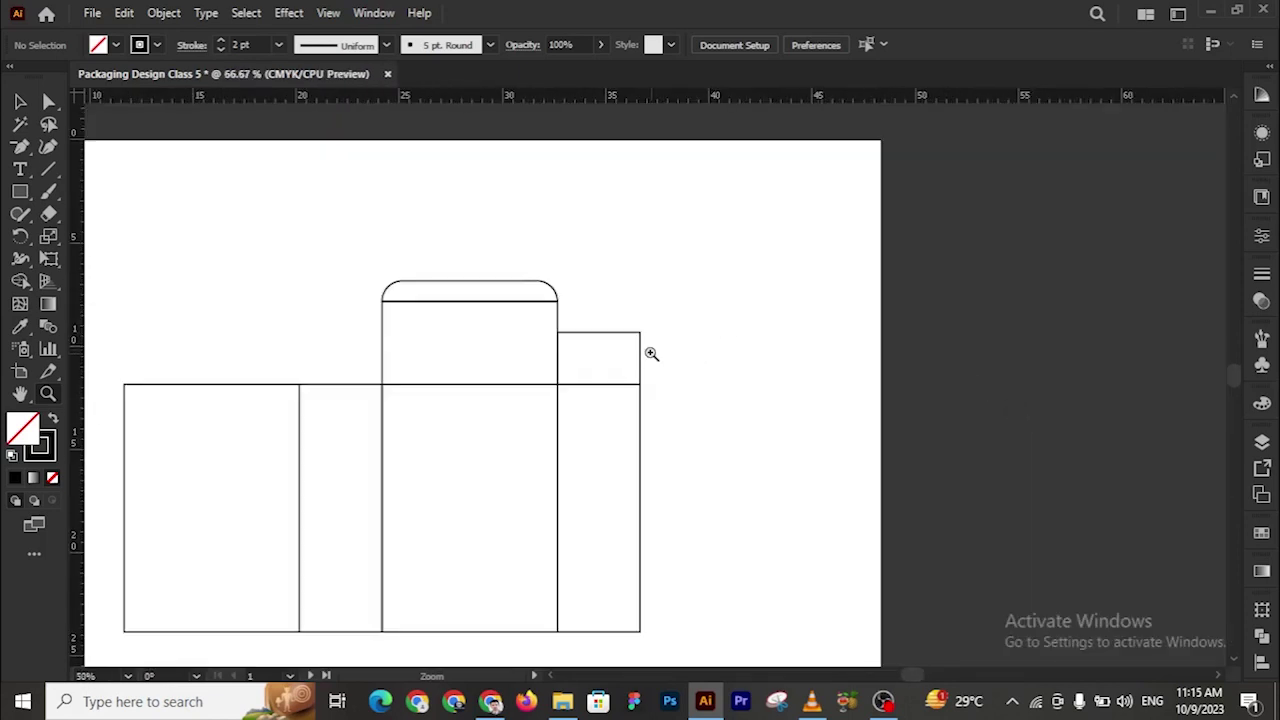
left_click(650, 364)
left_click(636, 412)
left_click(630, 404)
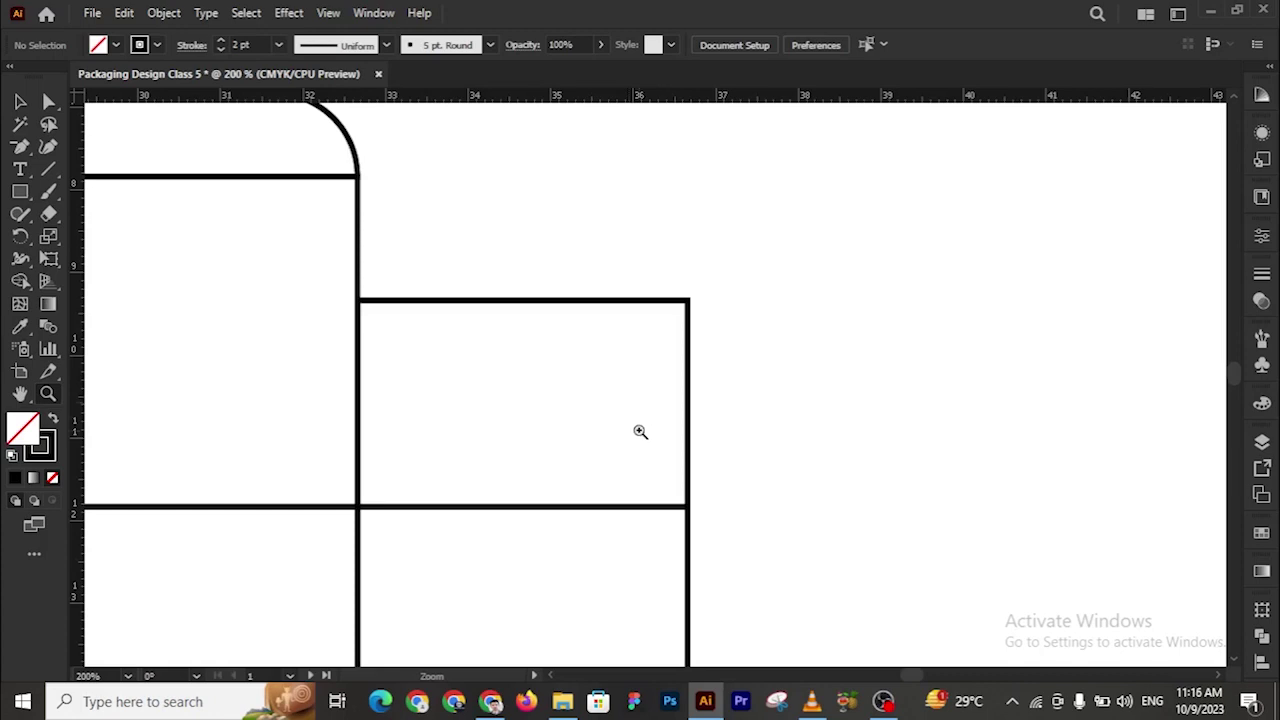
left_click(640, 431)
left_click(19, 194)
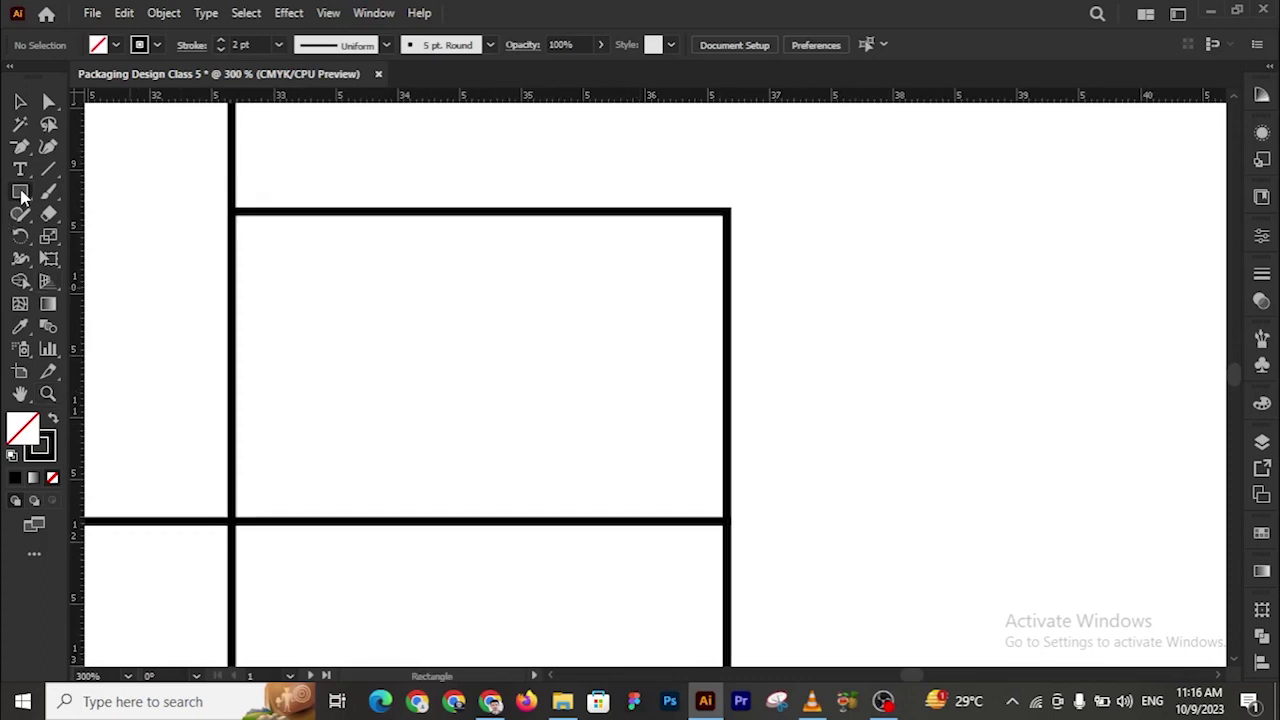
left_click_drag(882, 378, 893, 390)
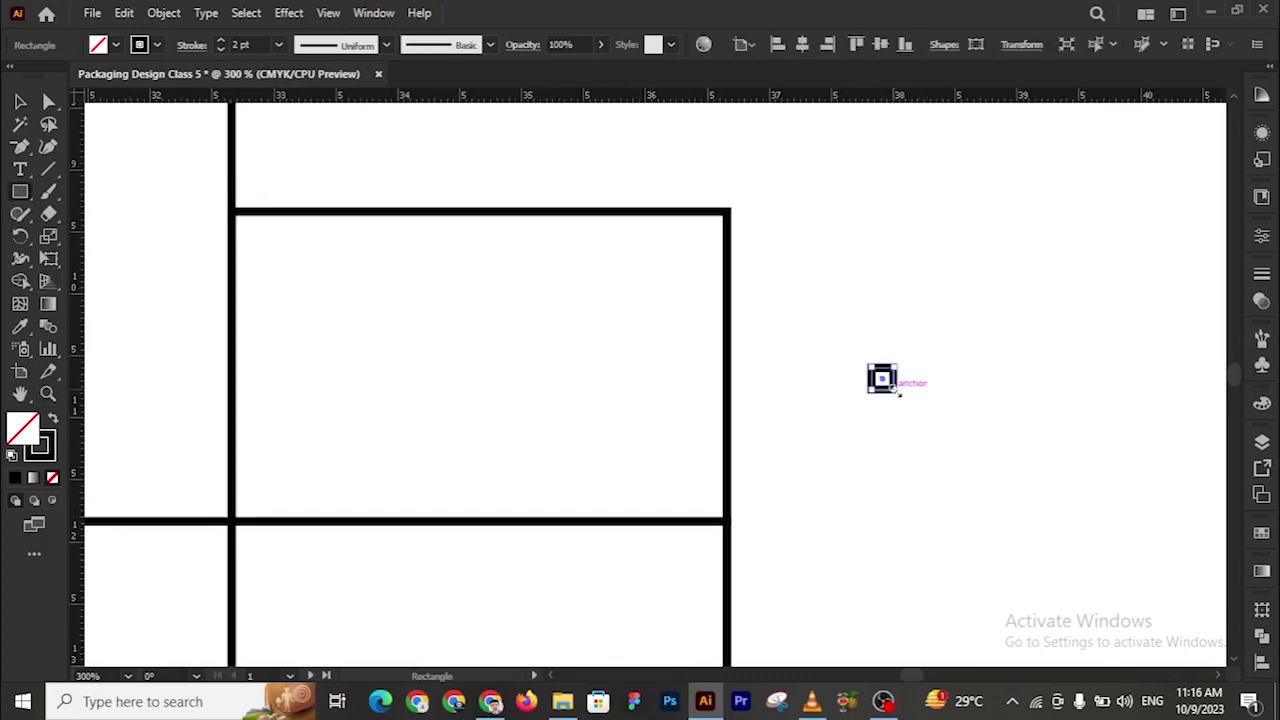
left_click(279, 45)
left_click(300, 74)
left_click(19, 104)
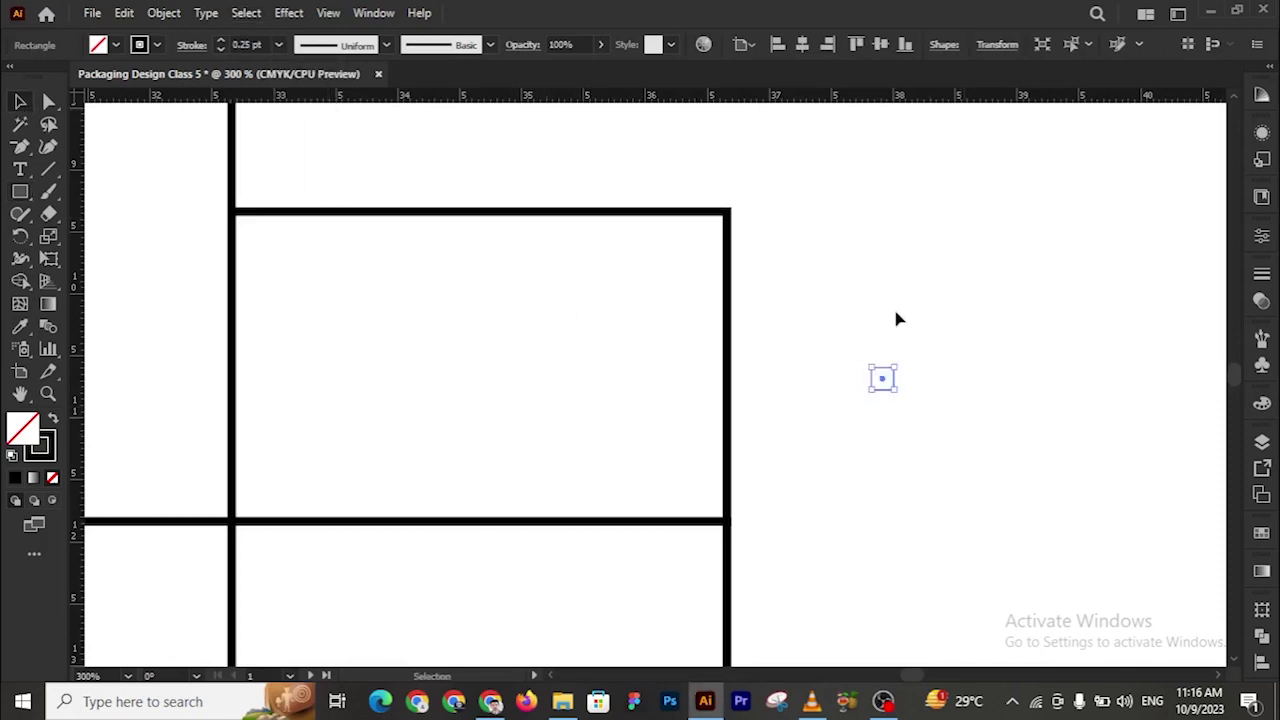
Enlarge the small square slightly and move it about 0.88 cm left and 0.43 cm down, closer to the flap's outer edge
left_click(865, 338)
left_click_drag(843, 333, 902, 360)
left_click(908, 307)
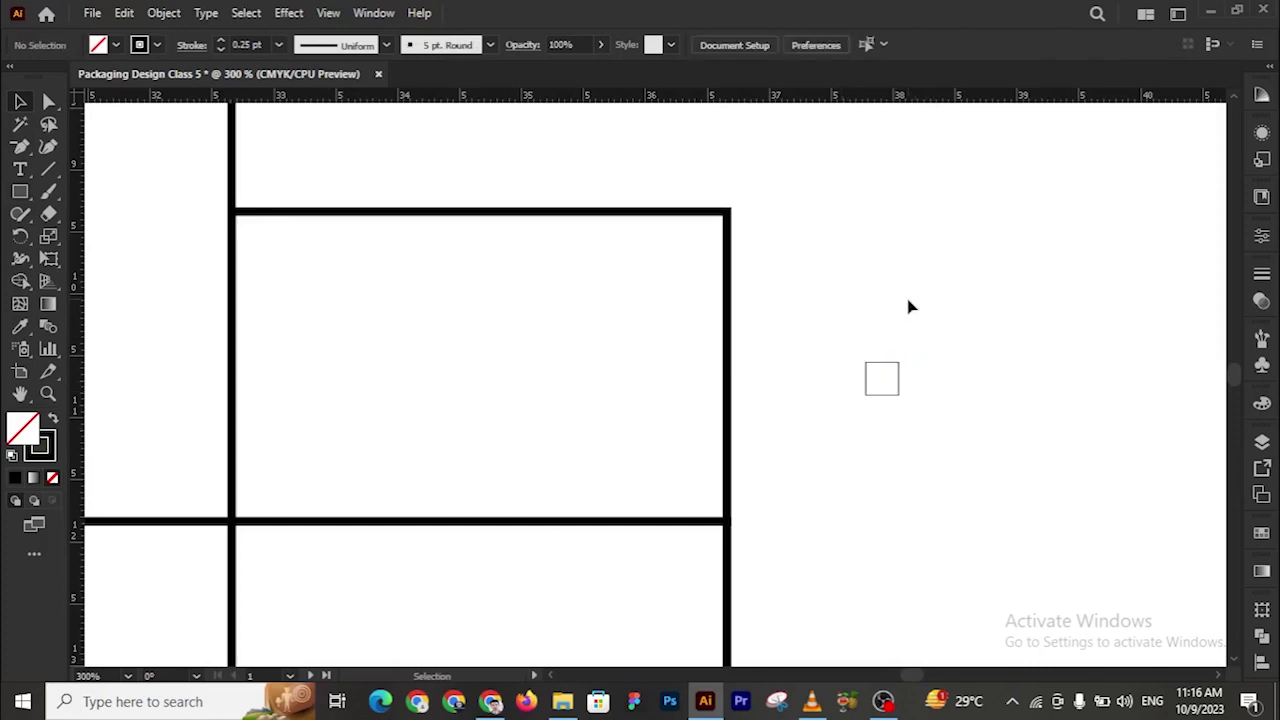
left_click_drag(877, 403, 774, 452)
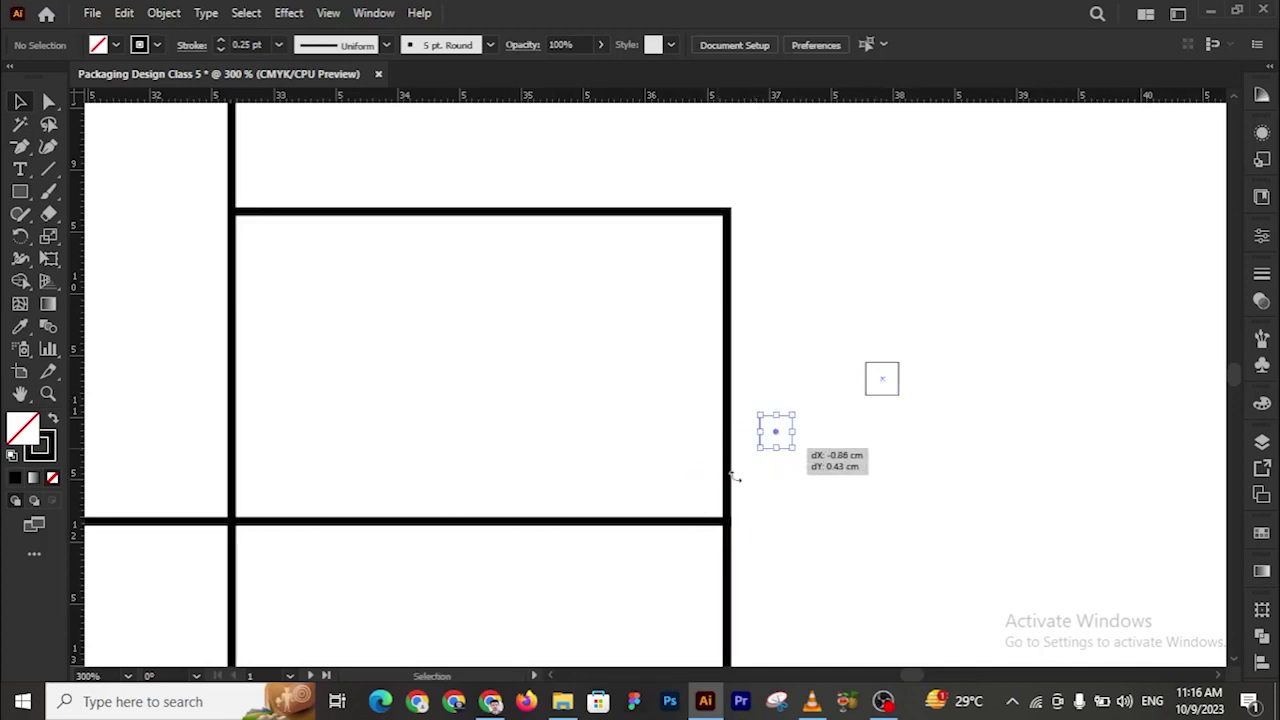
left_click(729, 349)
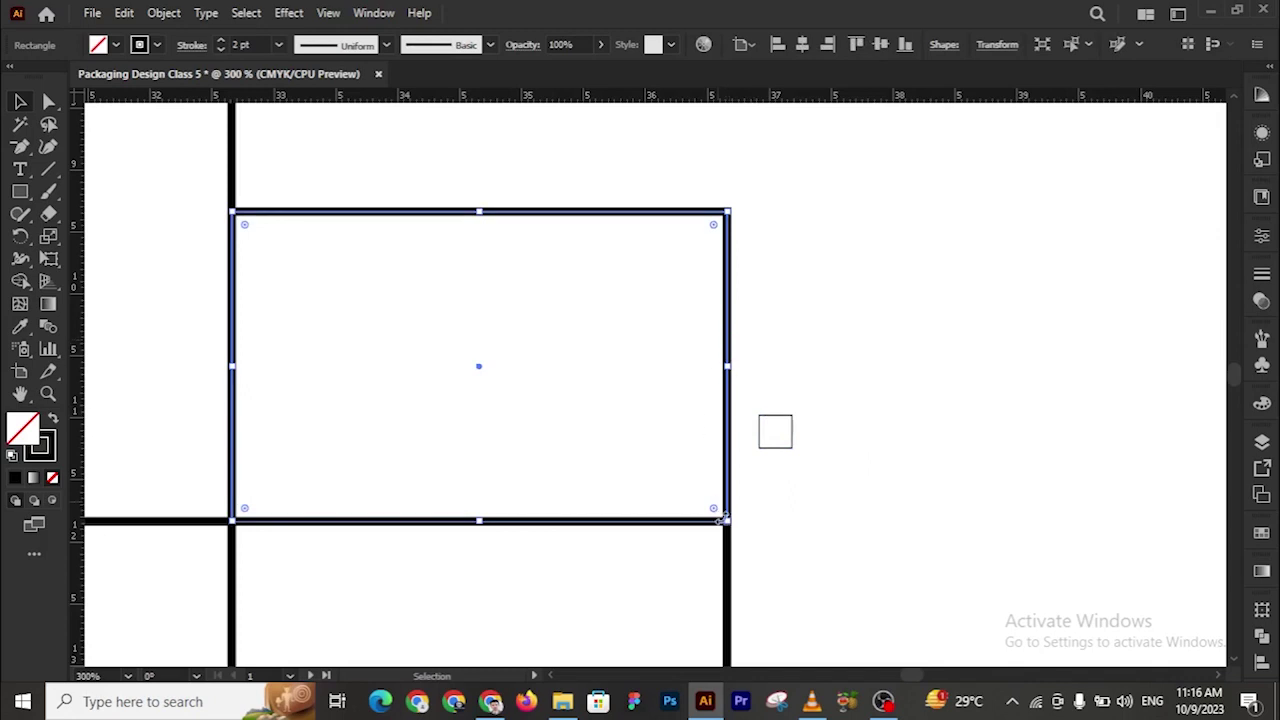
left_click(818, 518)
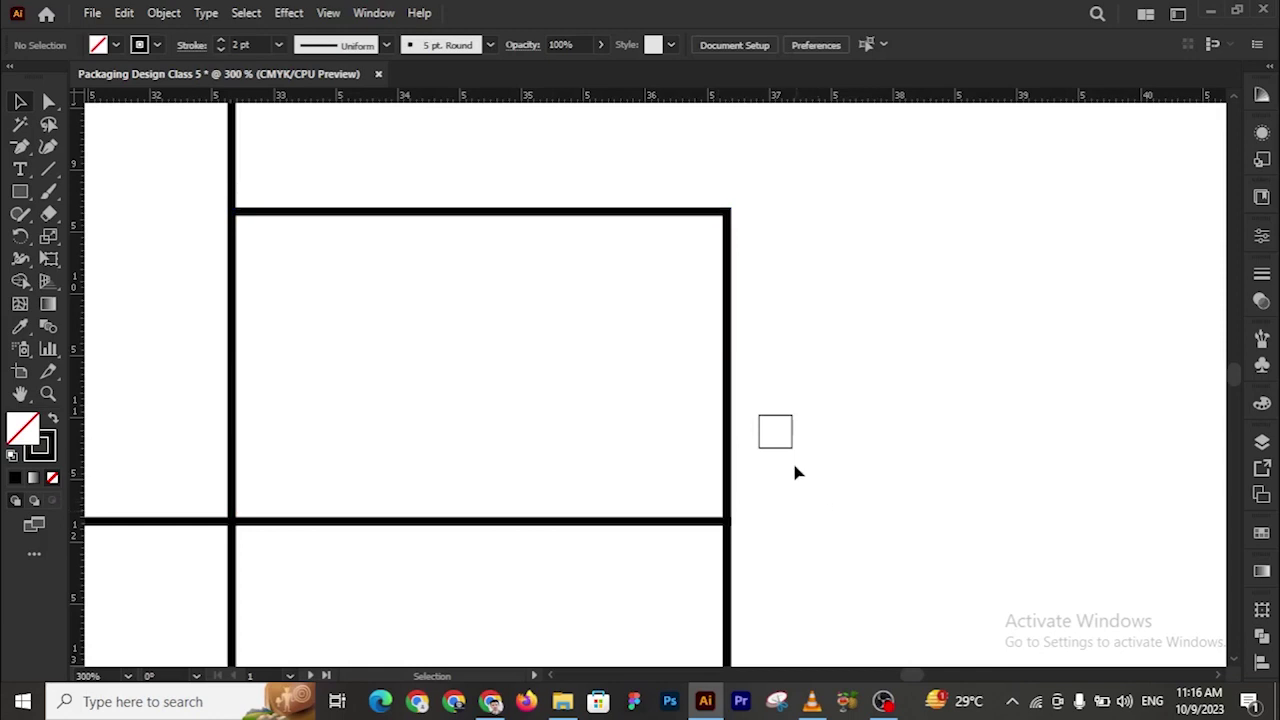
left_click(729, 492)
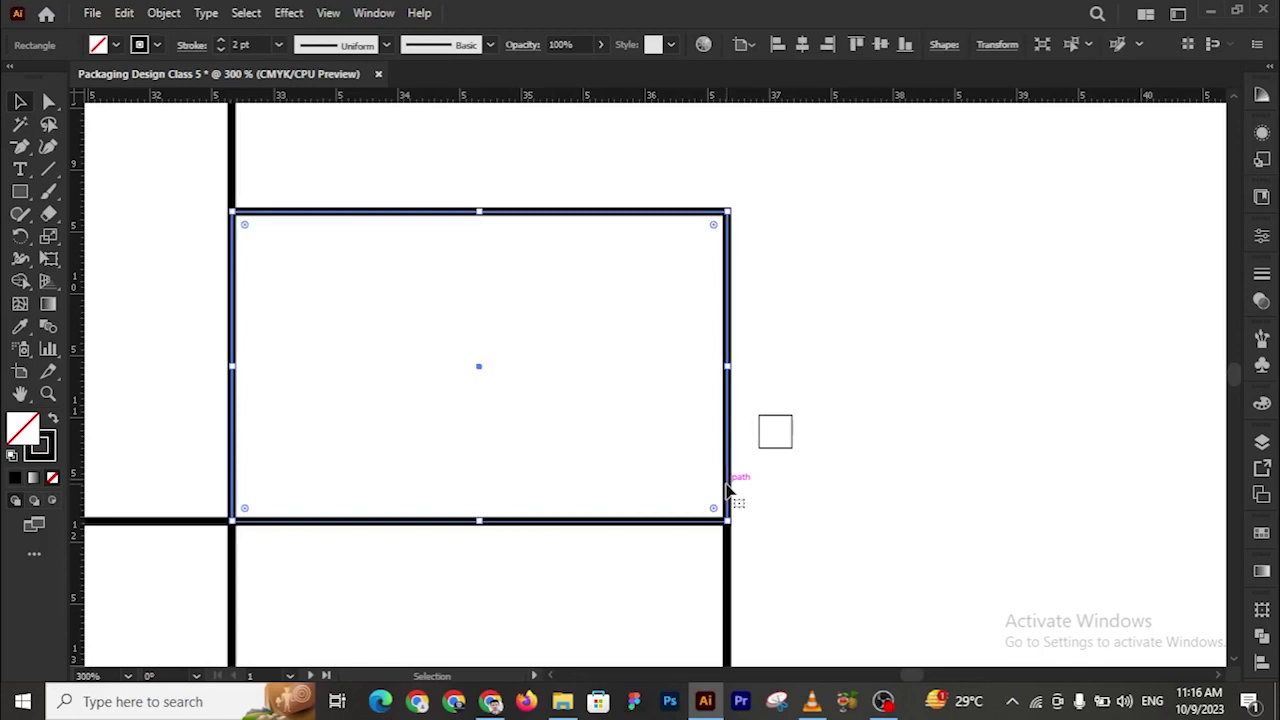
left_click(641, 366)
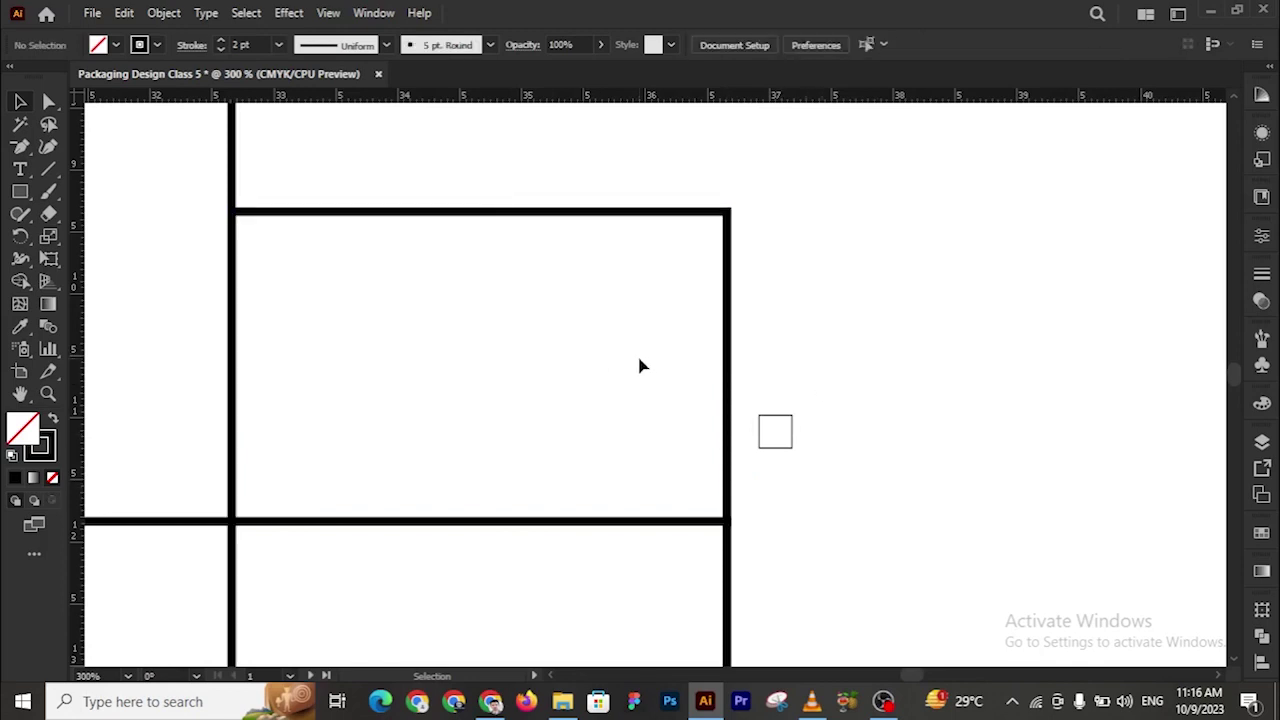
left_click_drag(646, 289, 851, 468)
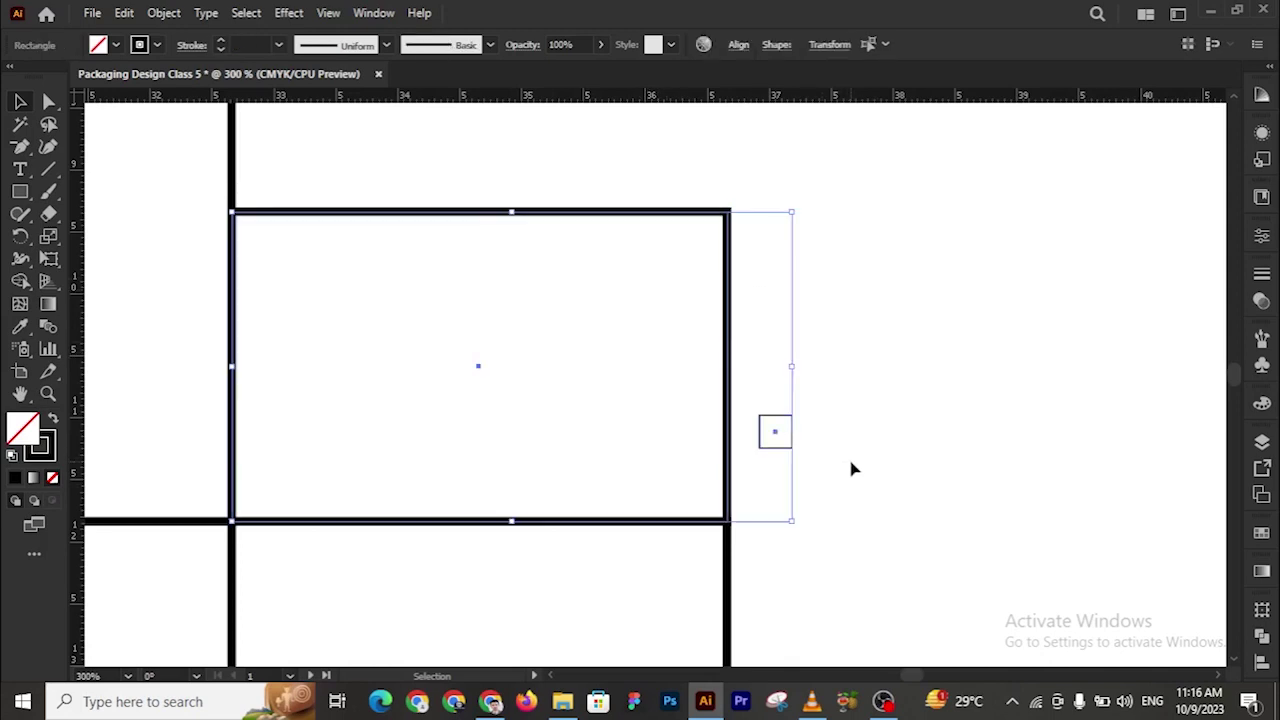
left_click(729, 327)
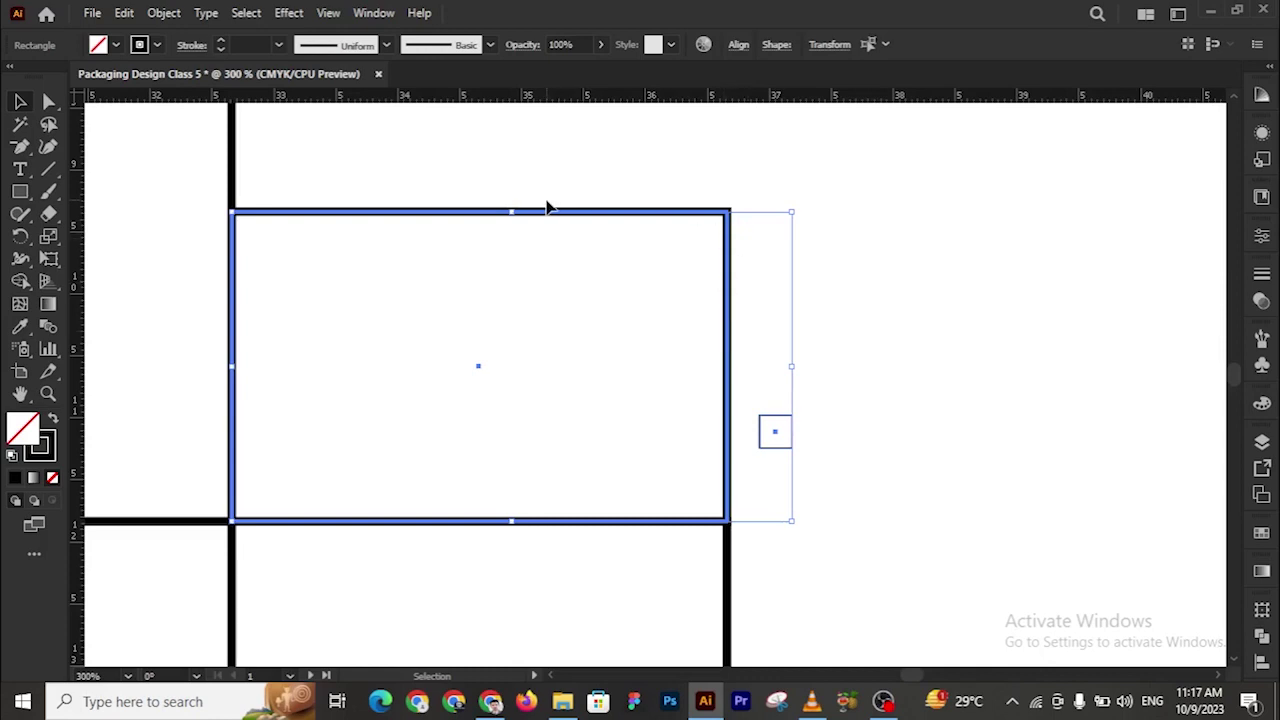
left_click(840, 323)
Make two copies of the small square in the empty area further right, one enlarged to about 1 cm and the other to about 0.45 cm
scroll(871, 389, "right", 5)
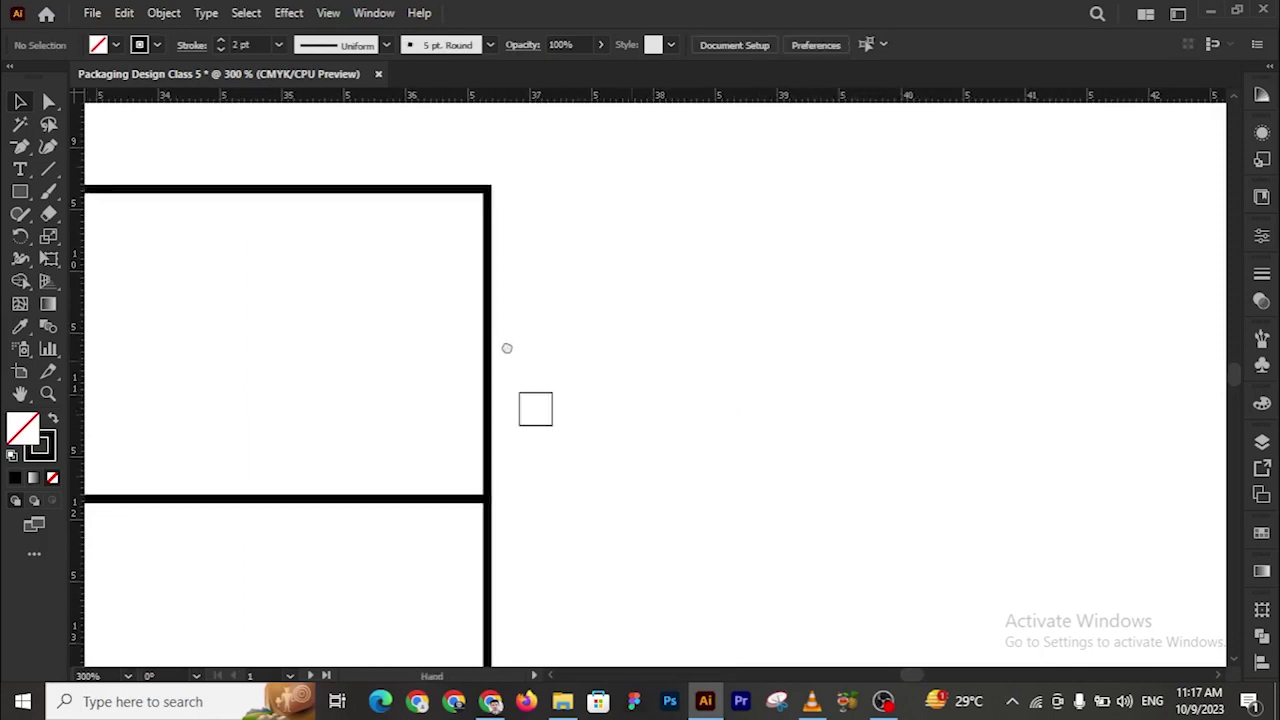
scroll(551, 351, "down", 1)
left_click_drag(428, 408, 686, 387)
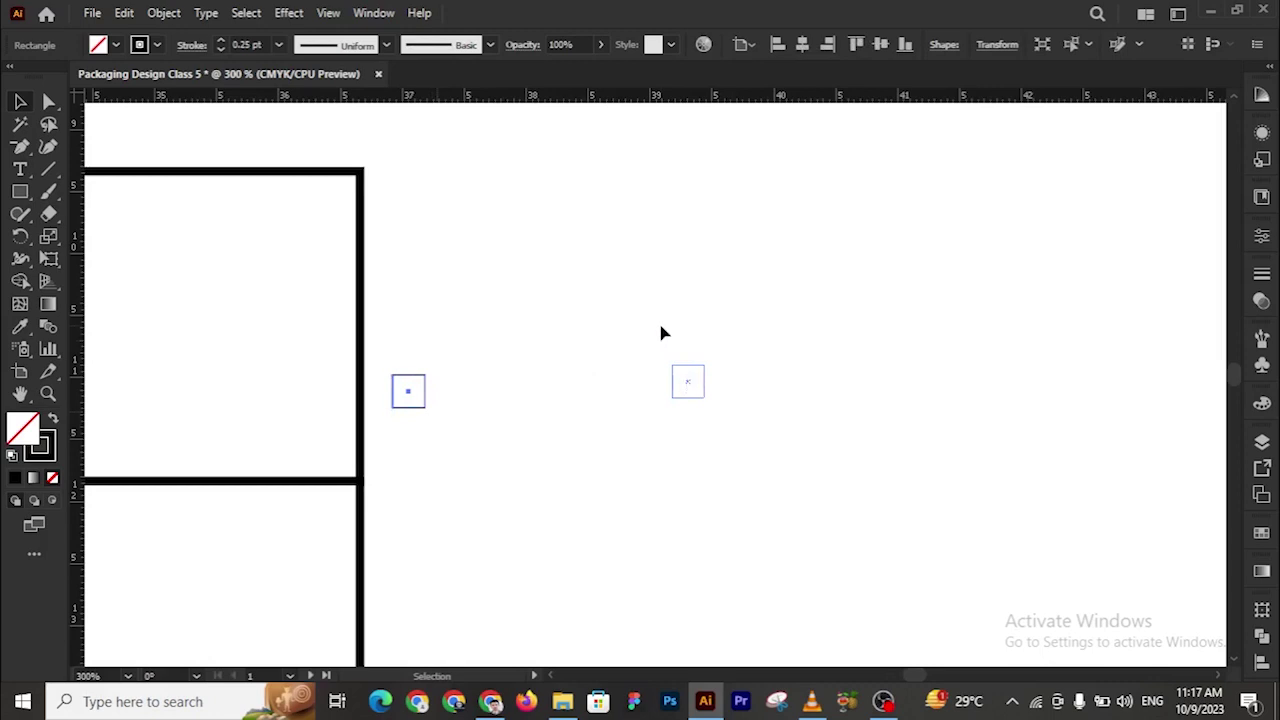
left_click(736, 456)
left_click_drag(620, 306, 1080, 384)
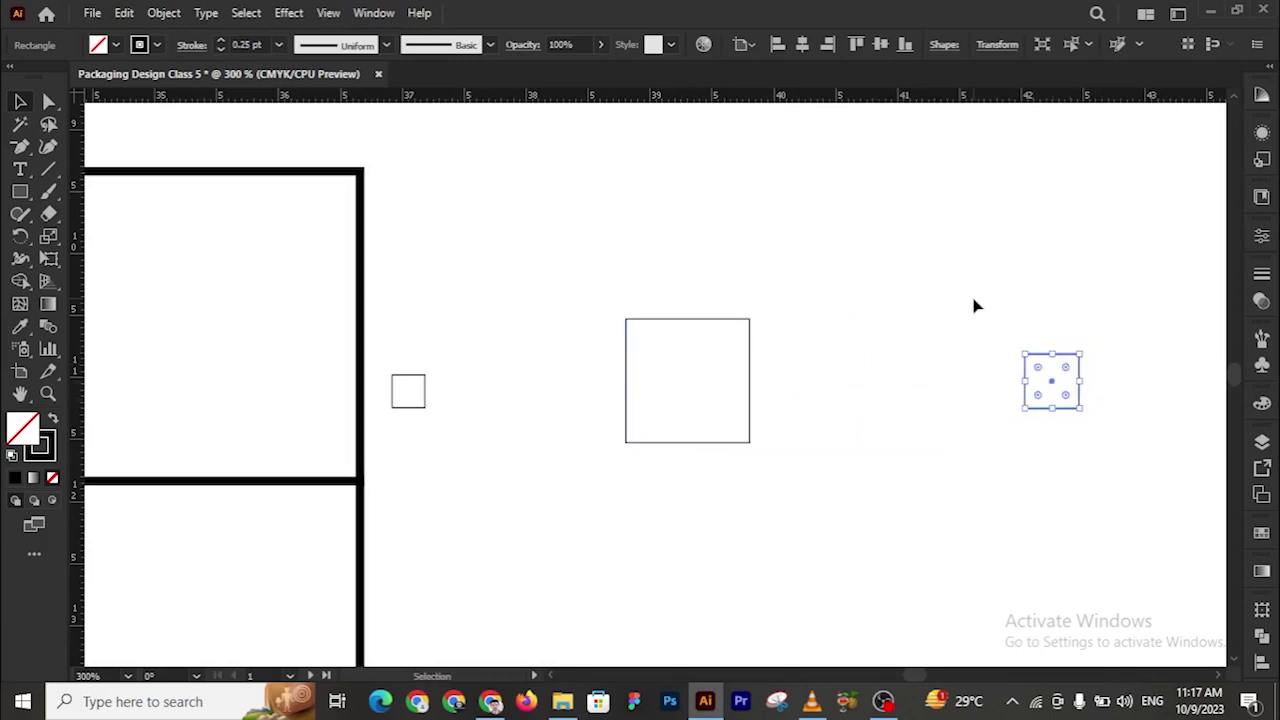
left_click(977, 306)
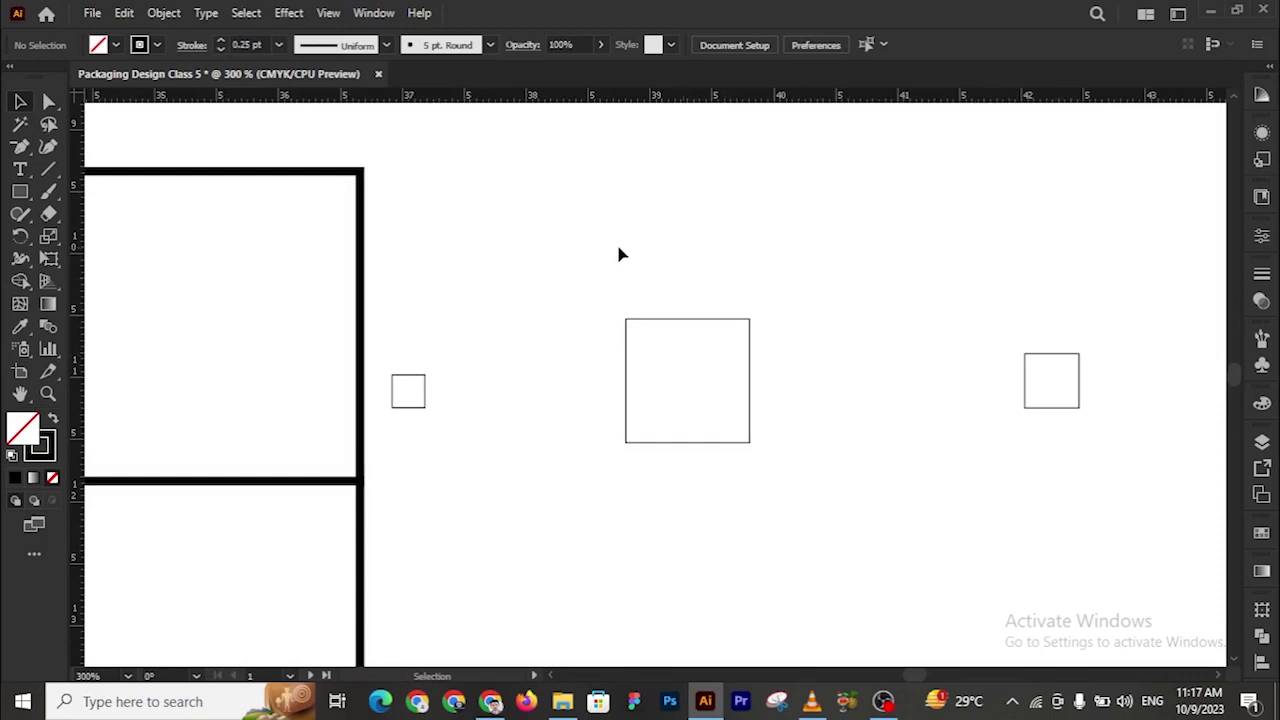
Align the two copied squares by their horizontal centres, undo the alignment, and apply the same alignment again
left_click_drag(622, 254, 1163, 558)
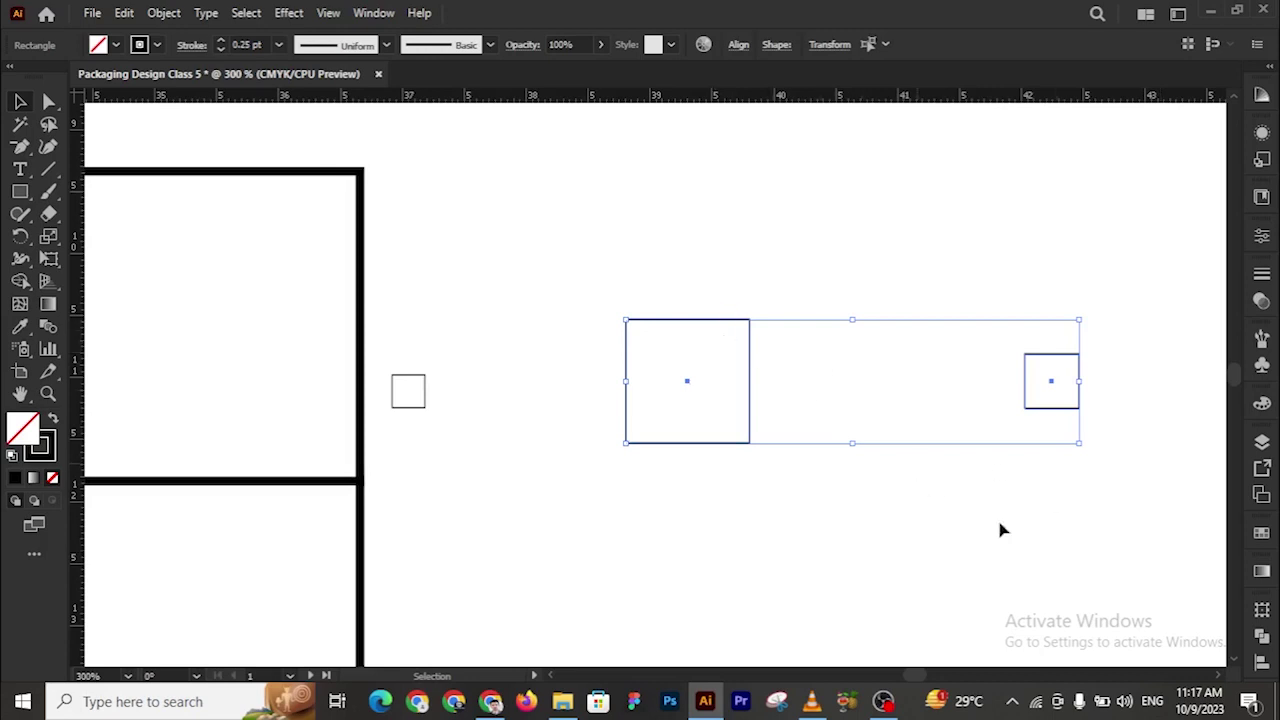
left_click(1262, 660)
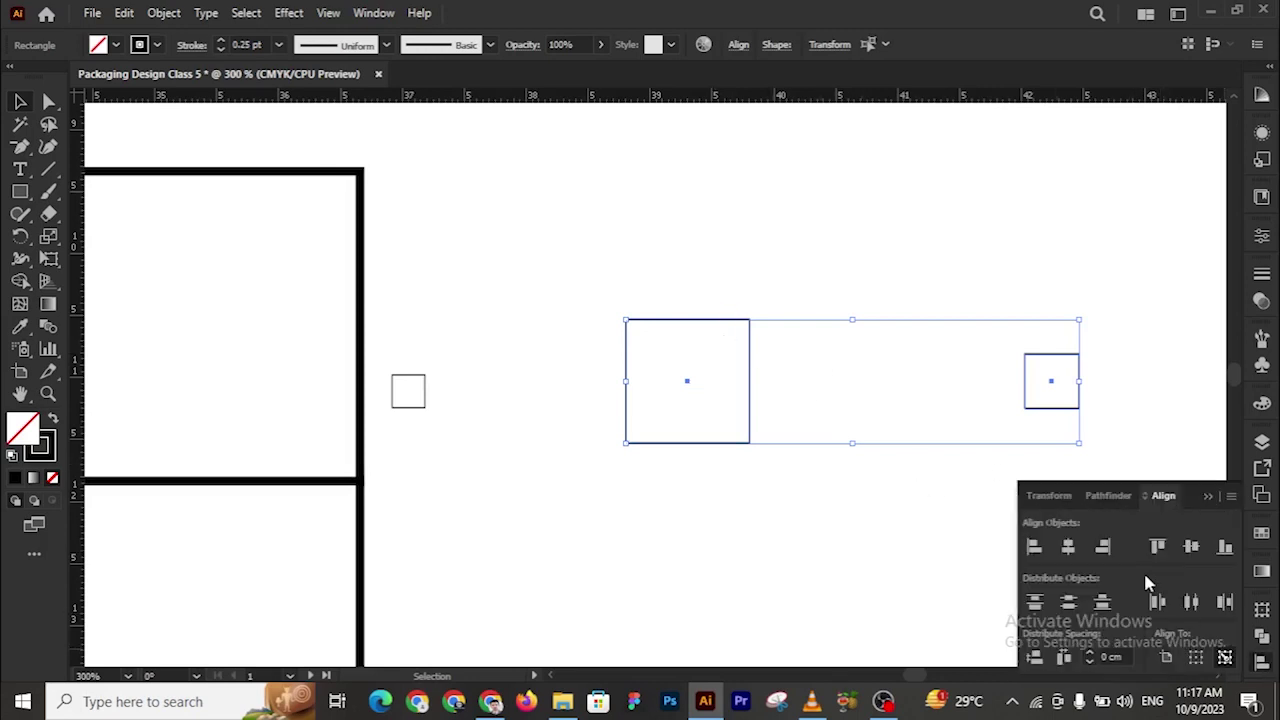
left_click(1068, 550)
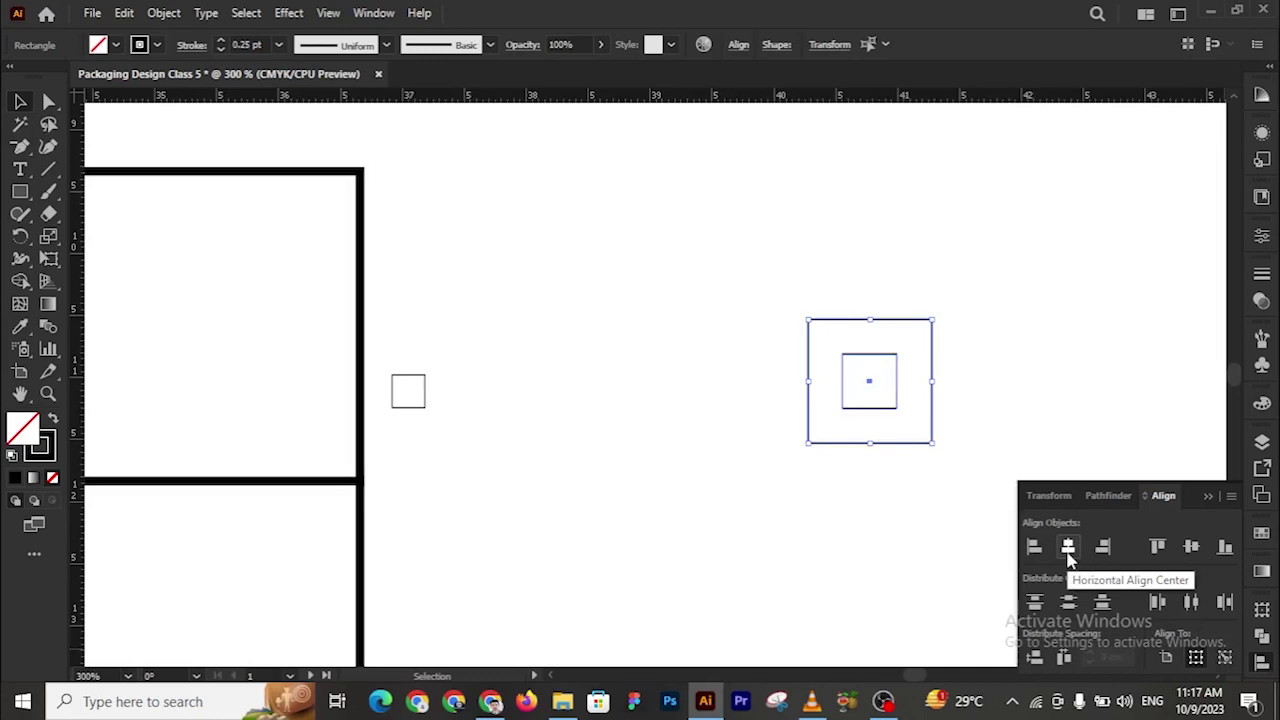
left_click(1208, 497)
key("ctrl+z")
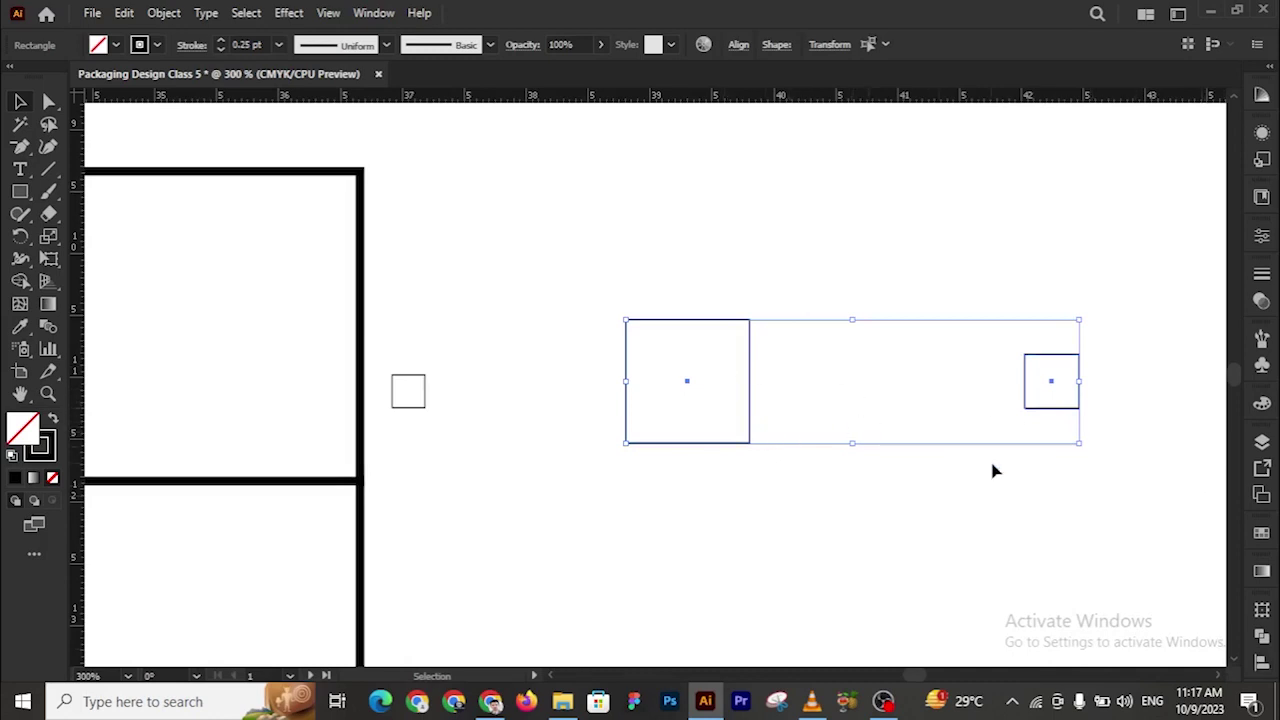
left_click(1261, 662)
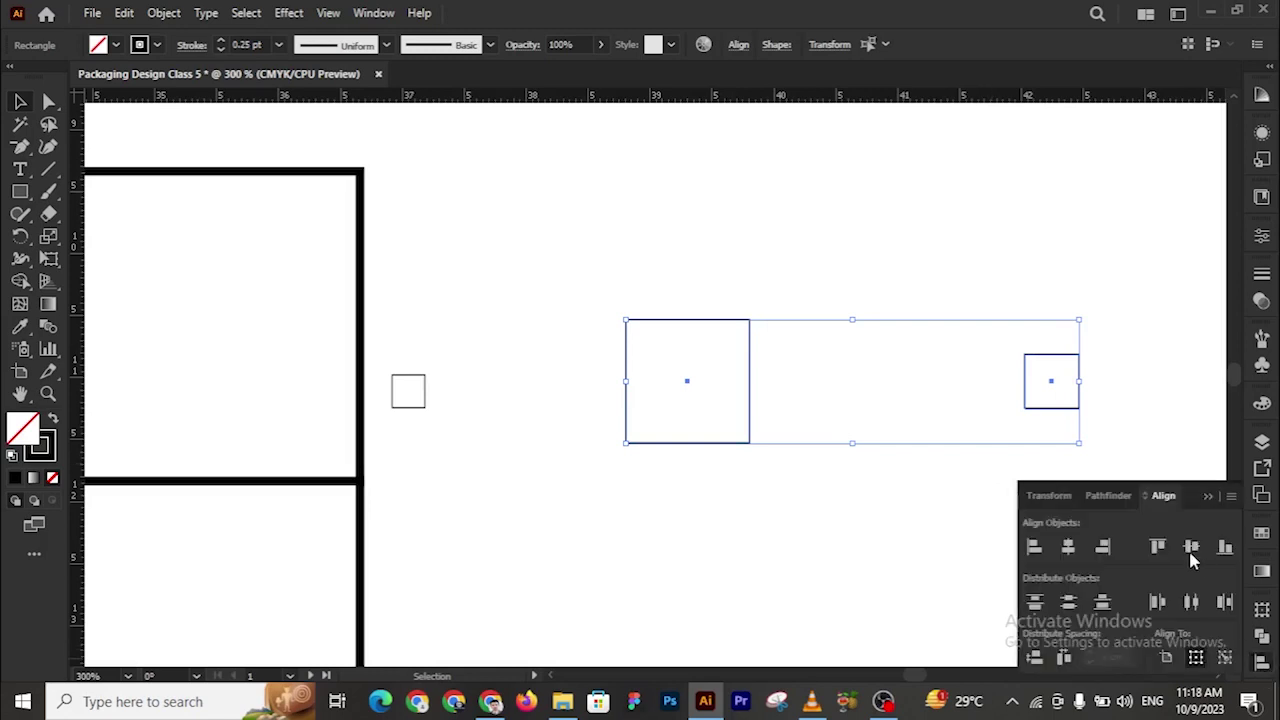
left_click(1068, 547)
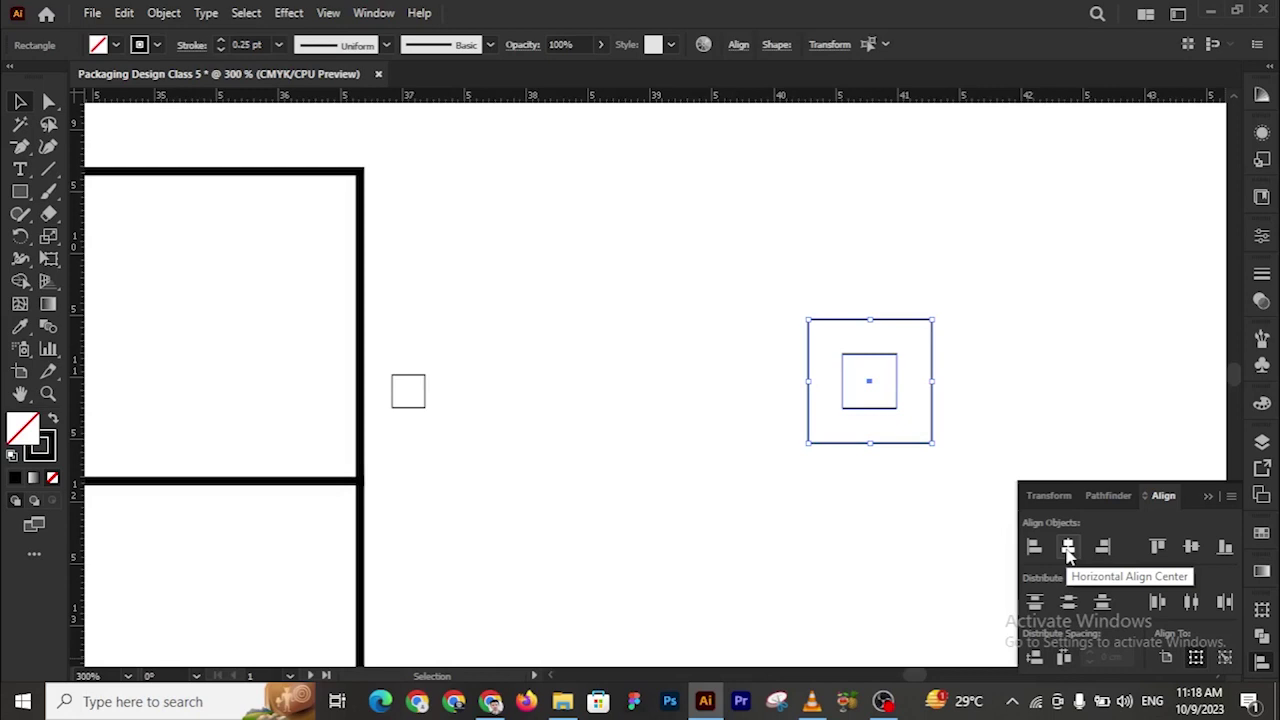
Undo the last horizontal-centre alignment of the two copied squares and leave them deselected
key("ctrl+z")
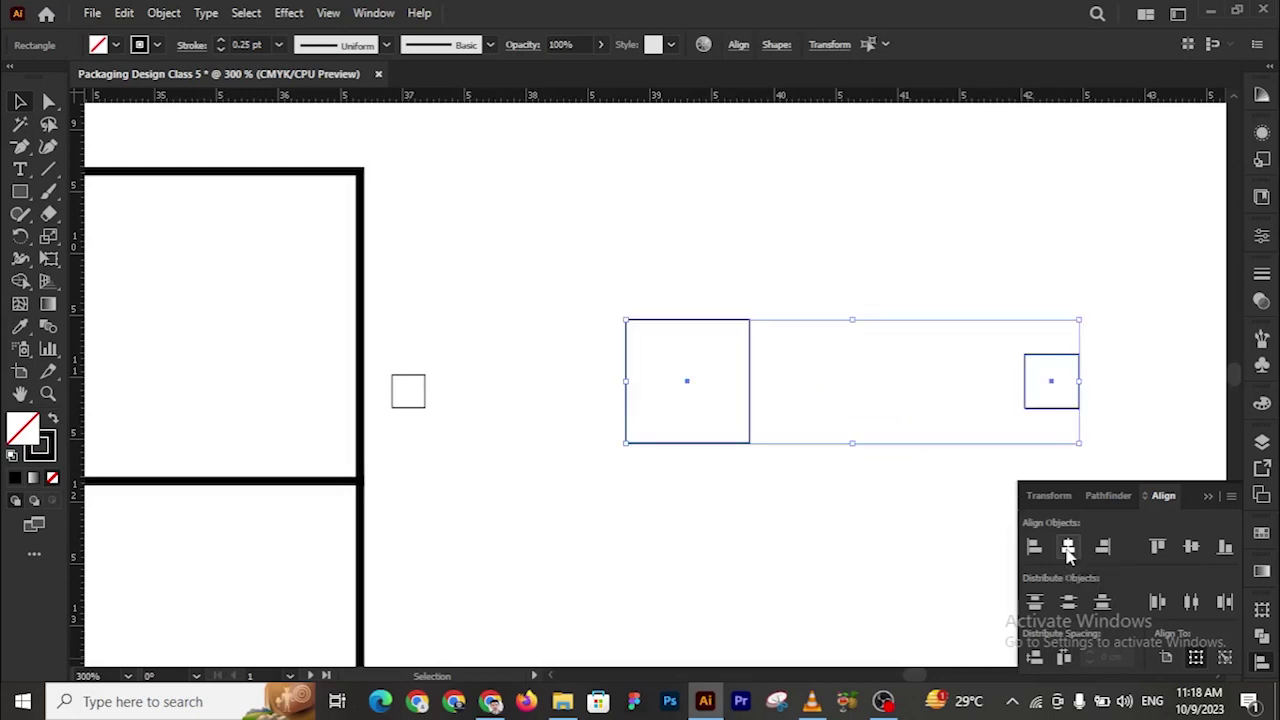
left_click(1206, 494)
left_click(1135, 514)
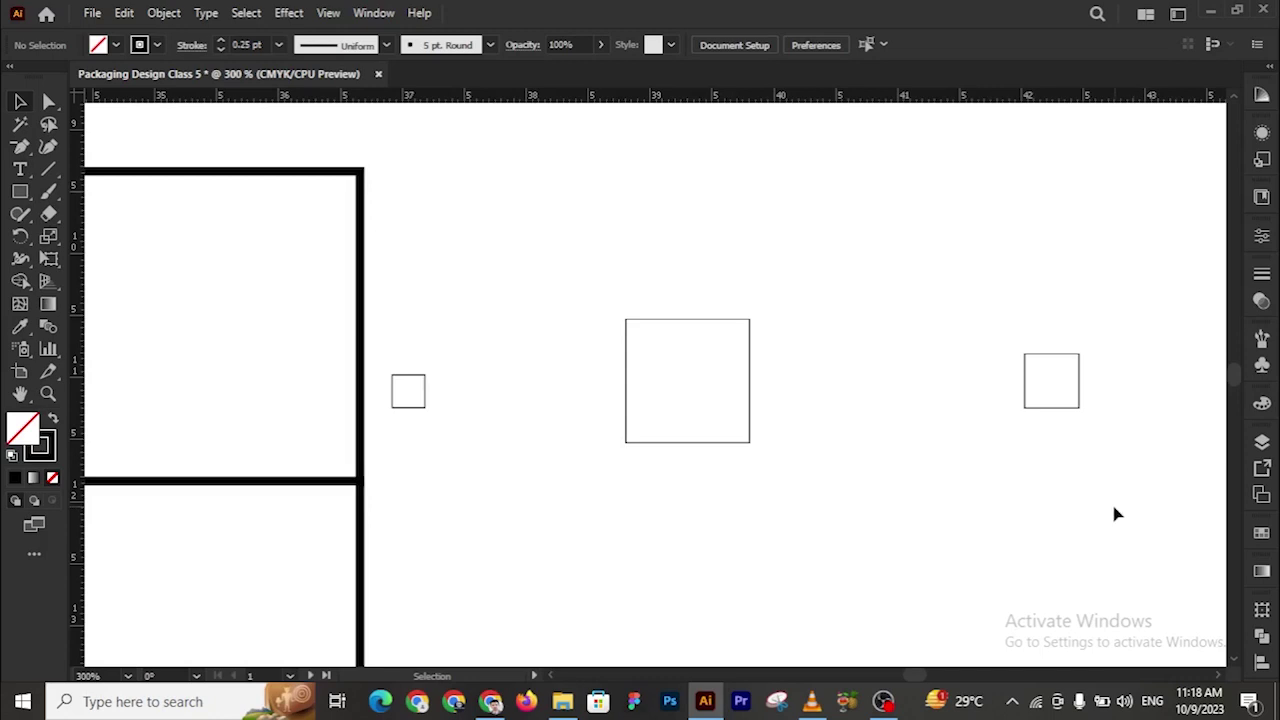
left_click_drag(625, 243, 1153, 537)
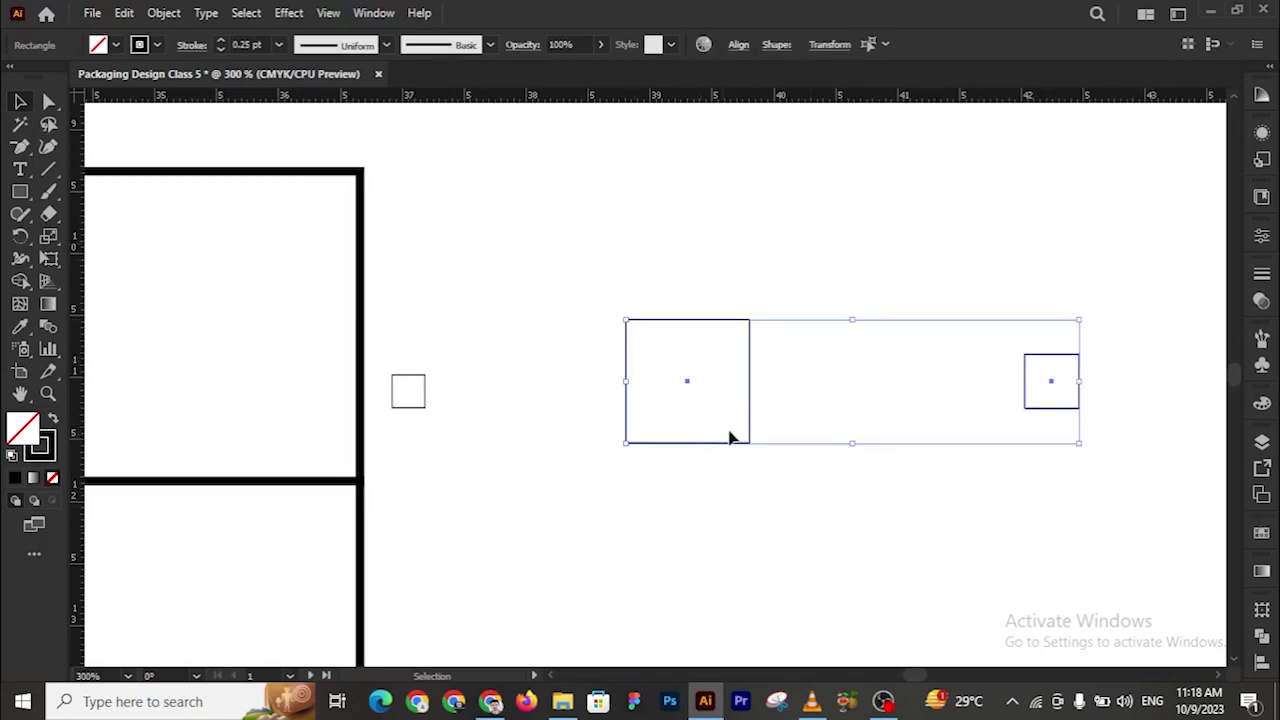
left_click(823, 511)
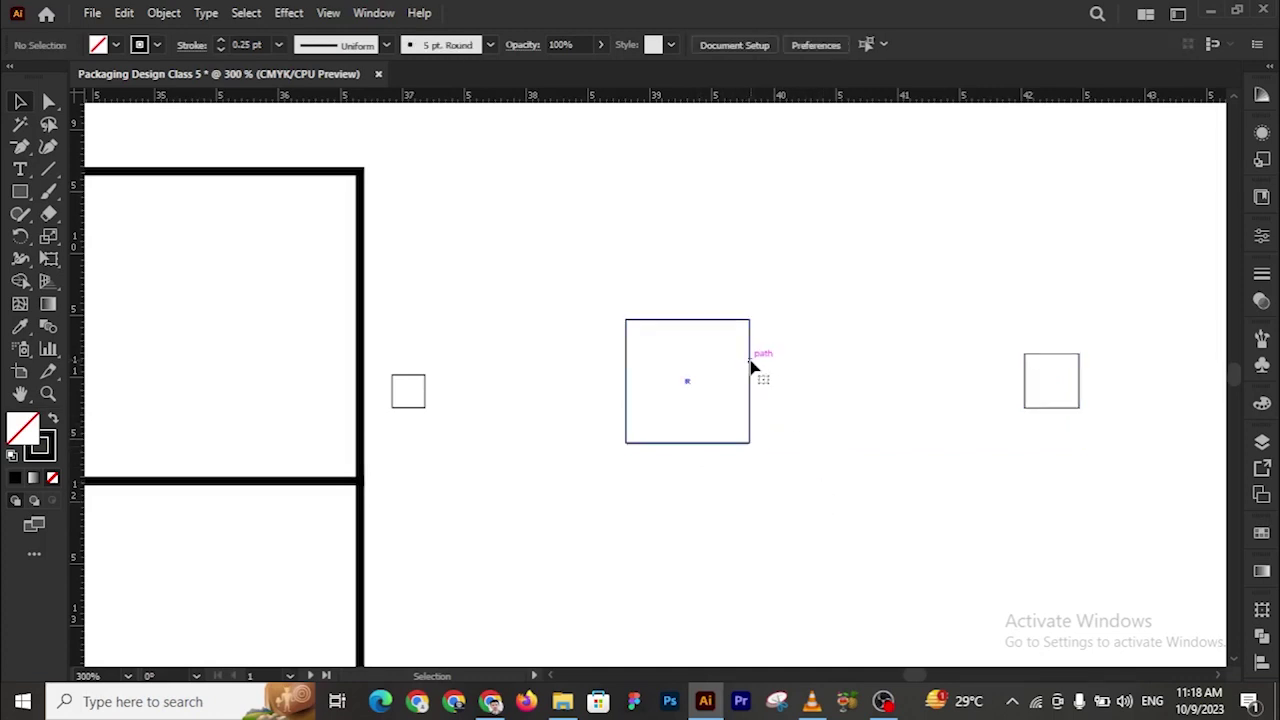
left_click(750, 366)
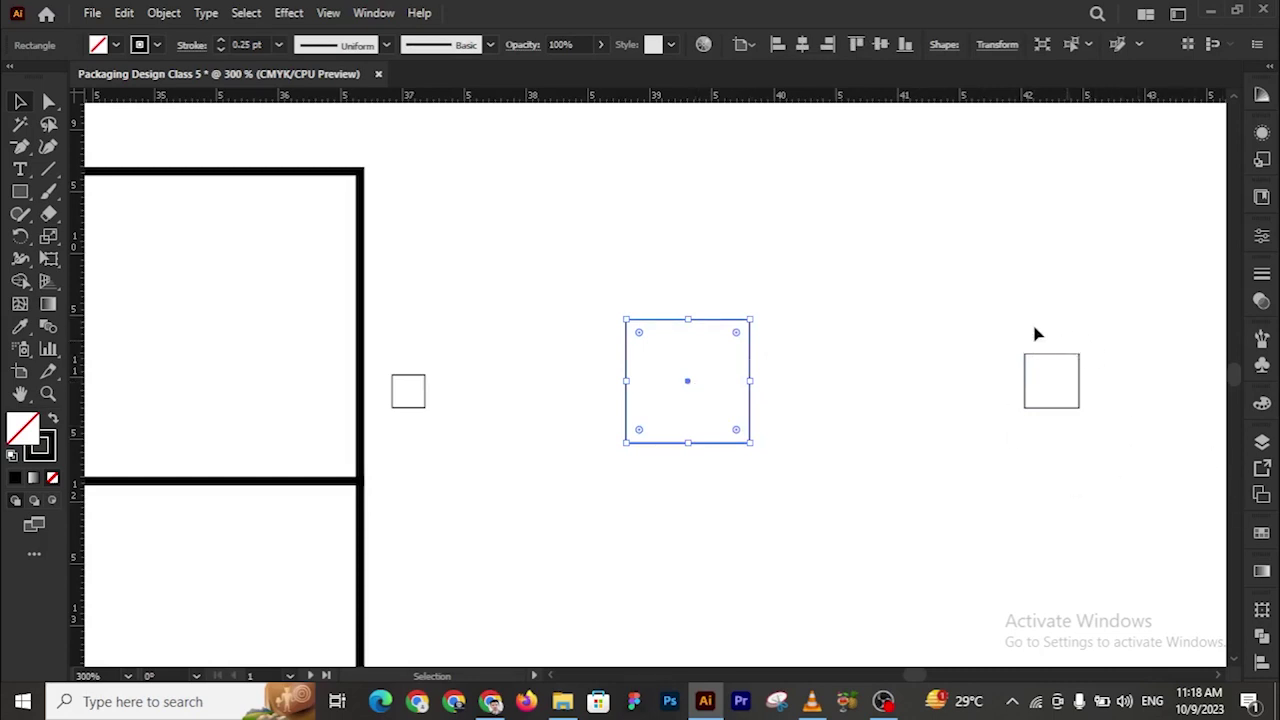
left_click(728, 286)
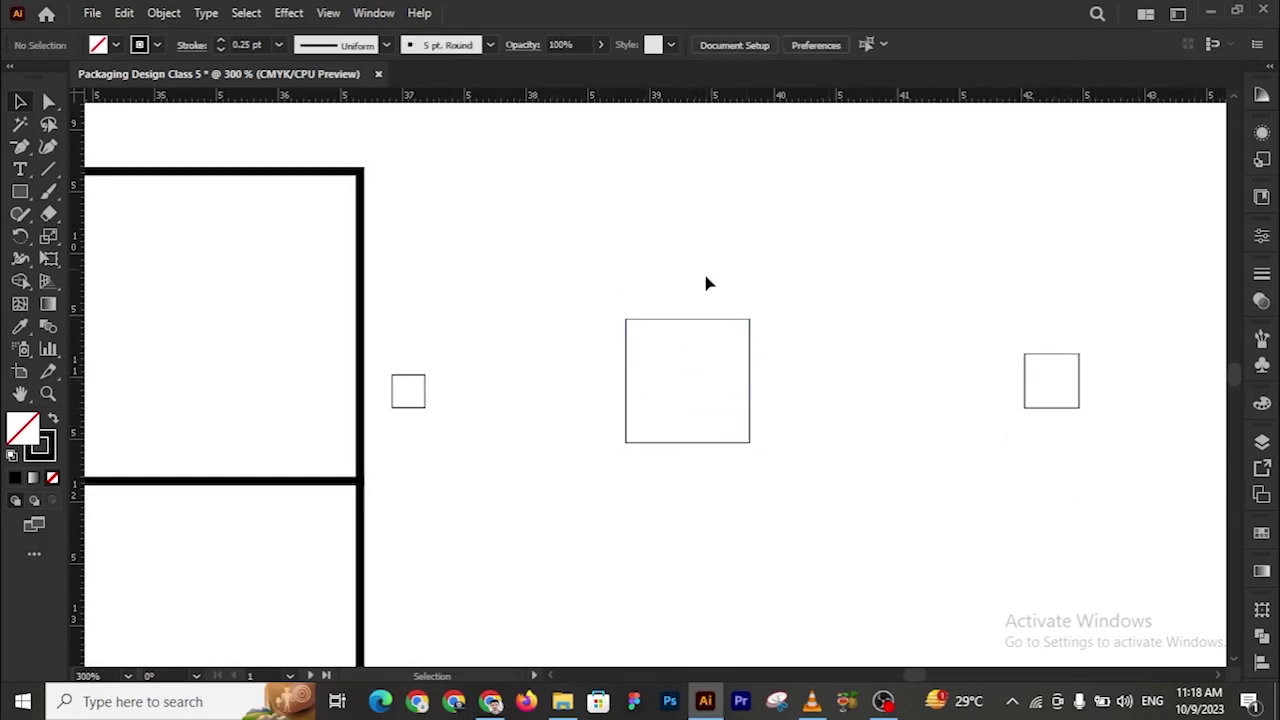
Centre the smaller copied square horizontally on the larger one, using the larger square as the key object
left_click_drag(578, 278, 1119, 538)
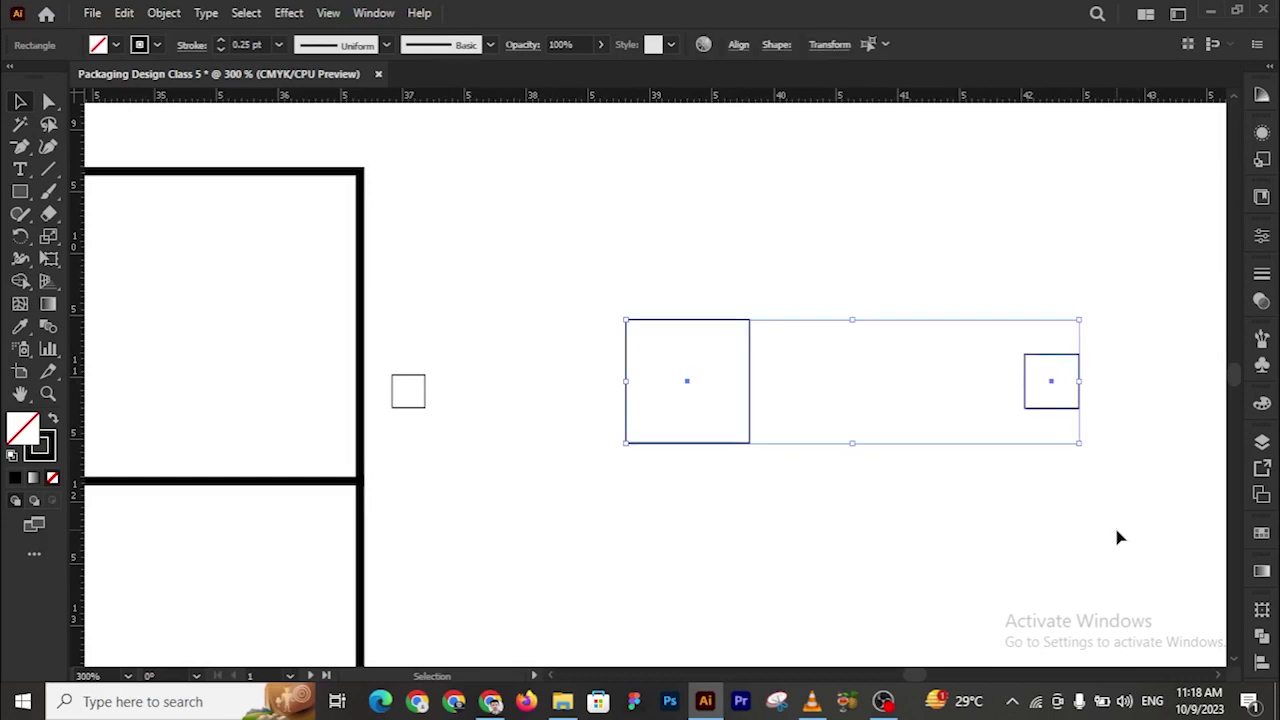
left_click(750, 379)
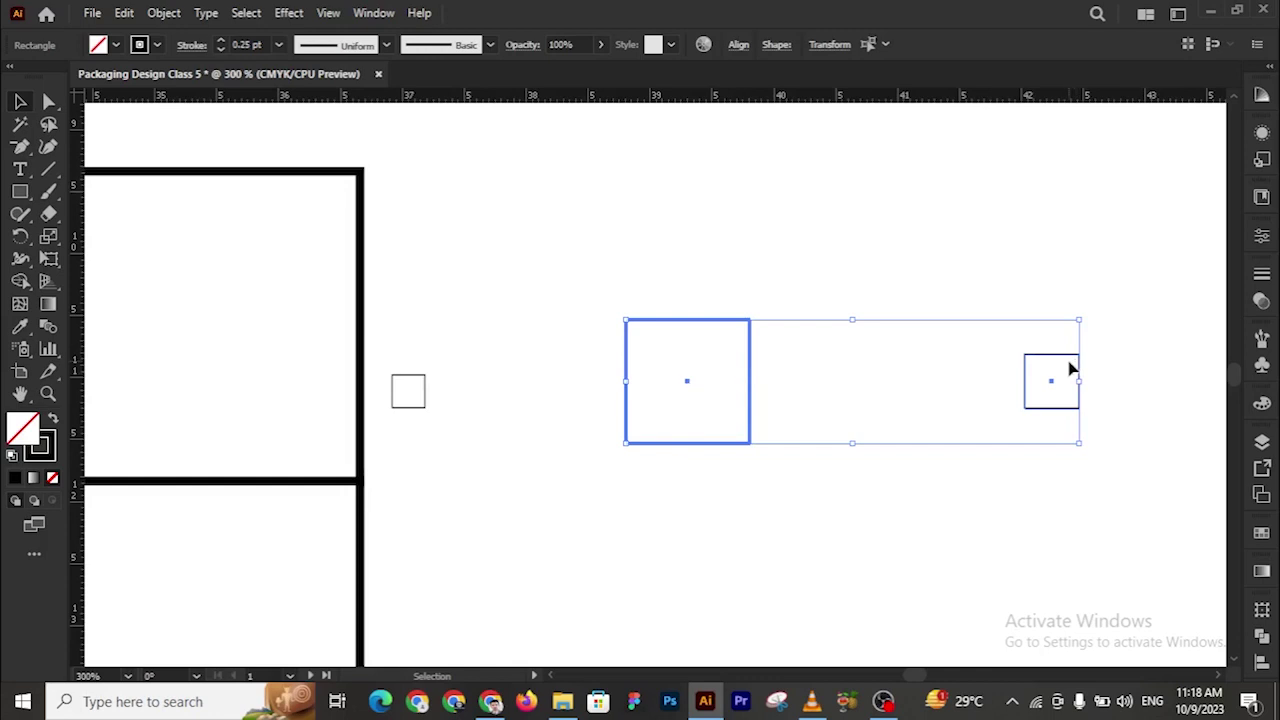
left_click(1262, 664)
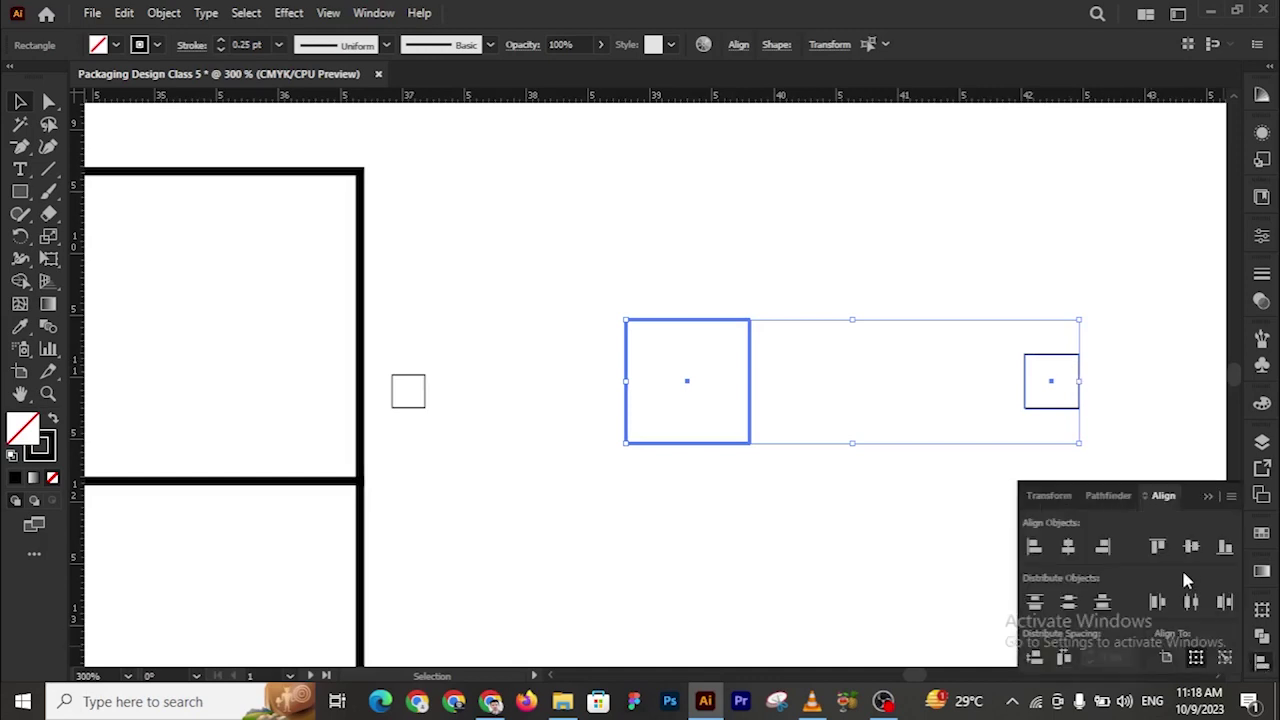
left_click(1068, 547)
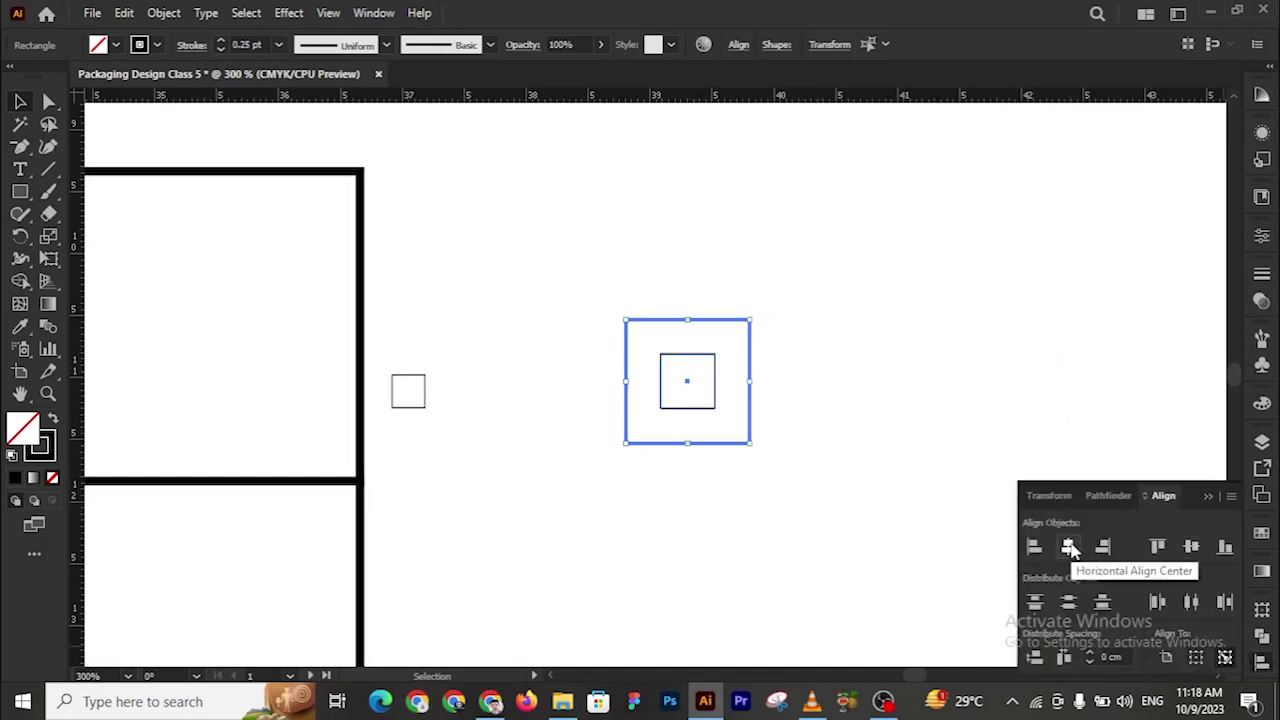
left_click(1208, 496)
left_click(826, 486)
left_click(642, 323)
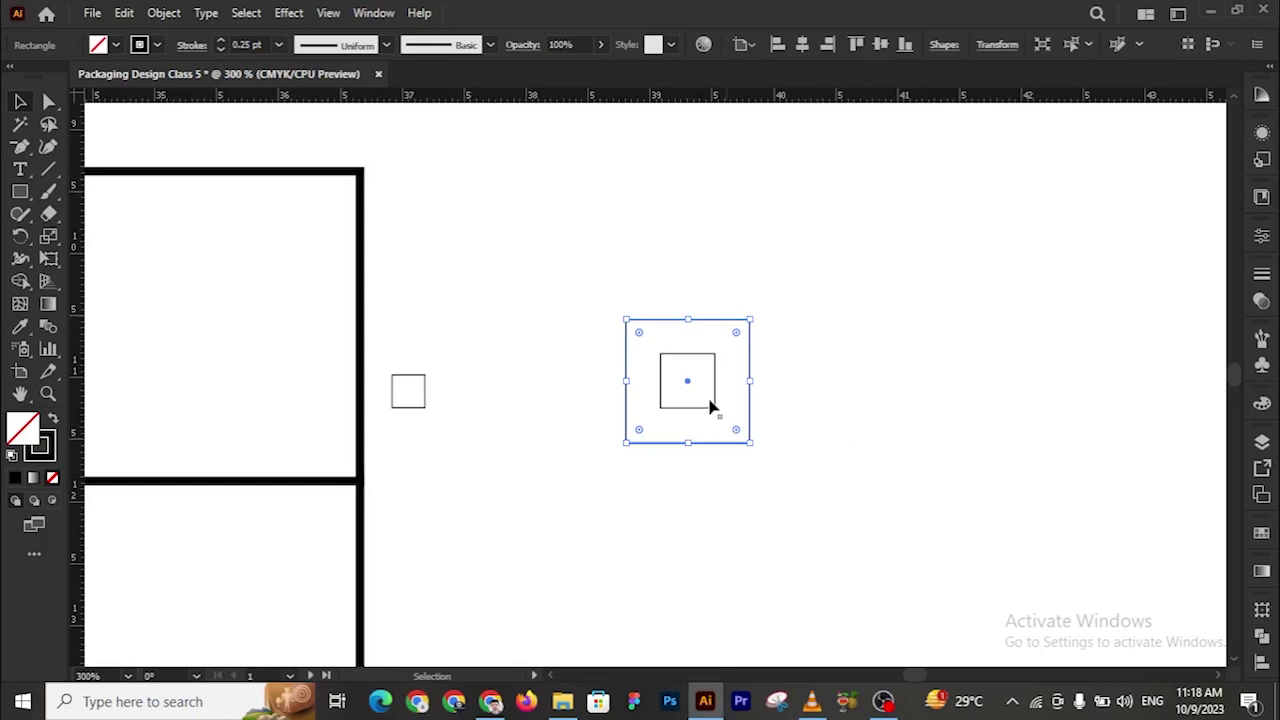
left_click(704, 285)
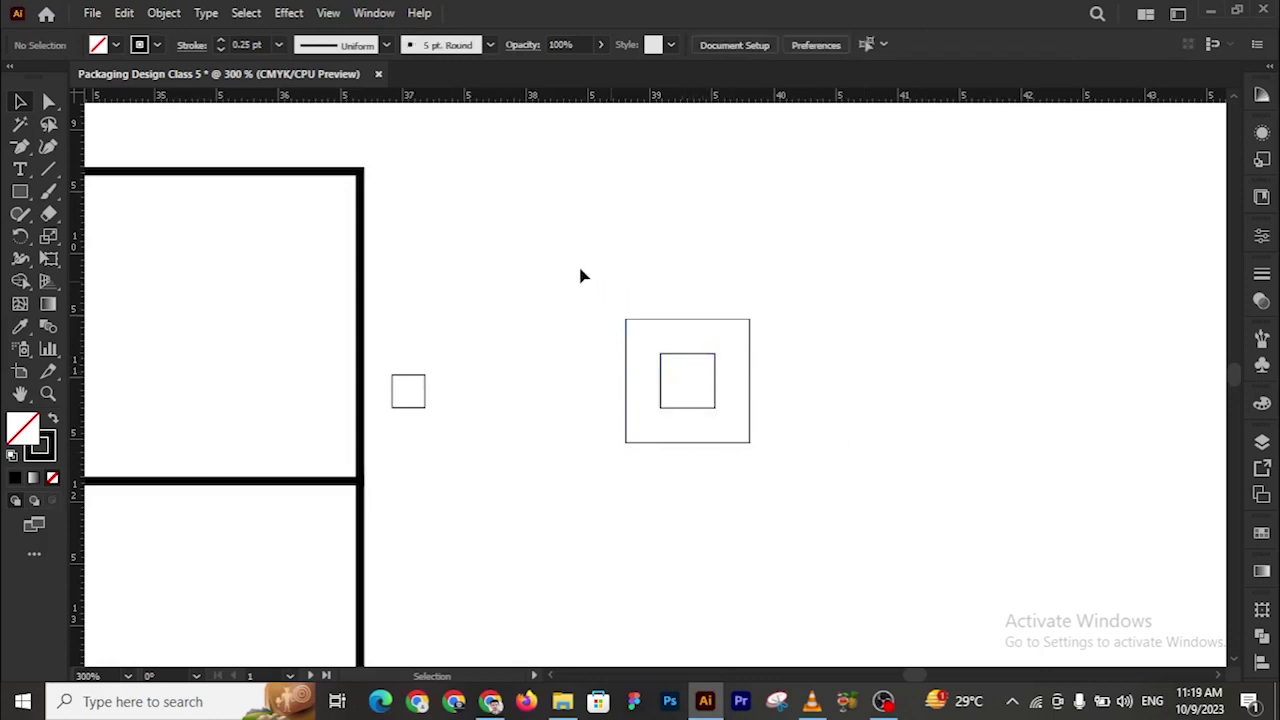
Delete the two concentric copied squares from the empty area
left_click_drag(596, 281, 820, 515)
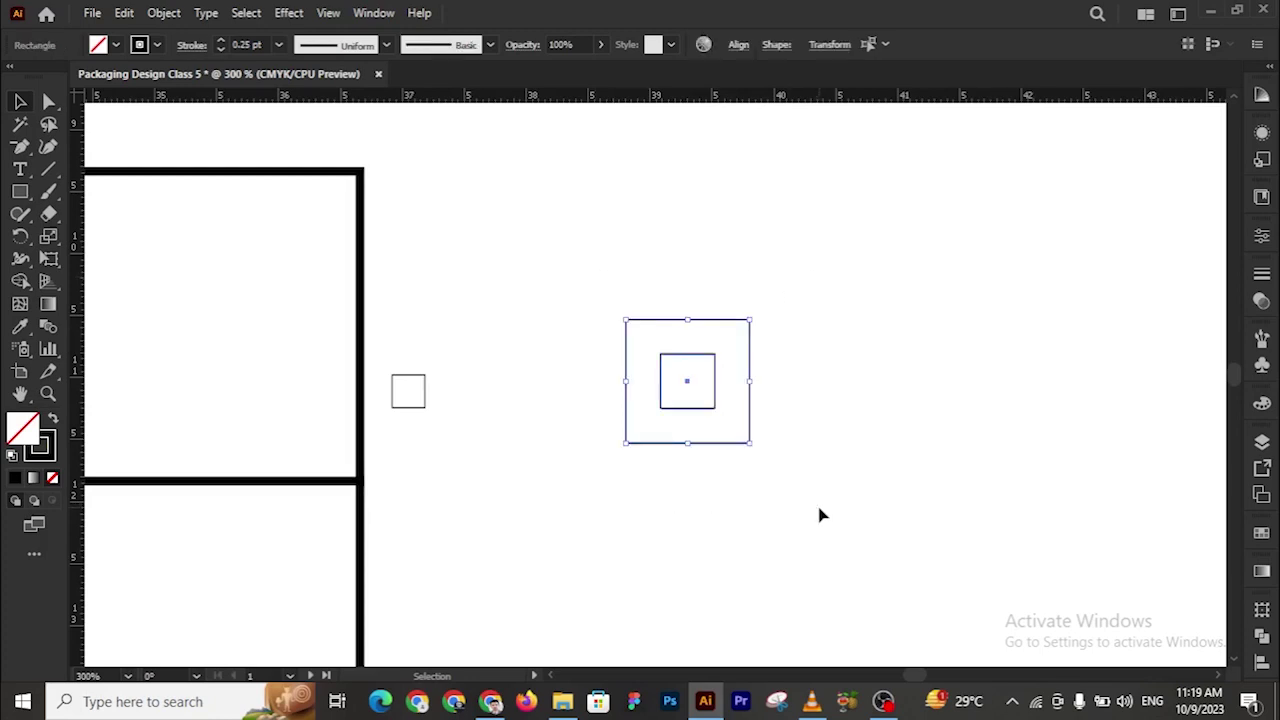
key("Delete")
Align the remaining small square to the side flap's right and bottom edges, using the flap as the key object
scroll(985, 410, "left", 5)
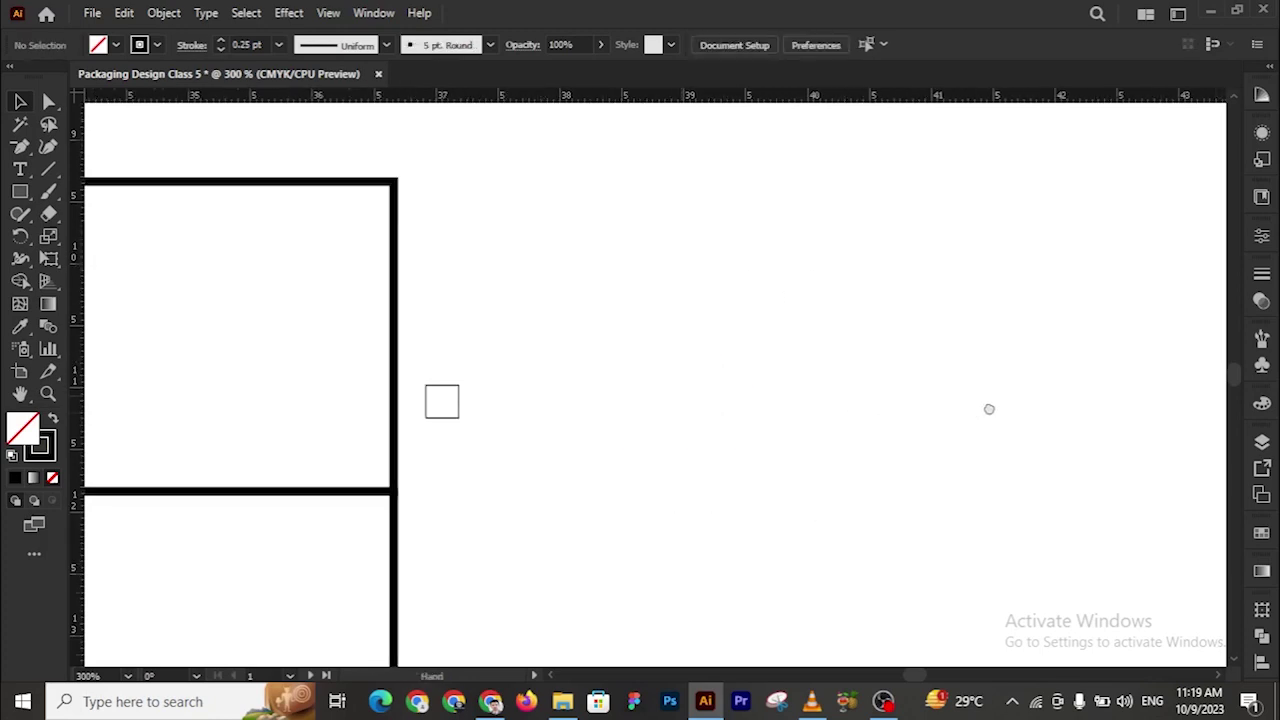
left_click(20, 101)
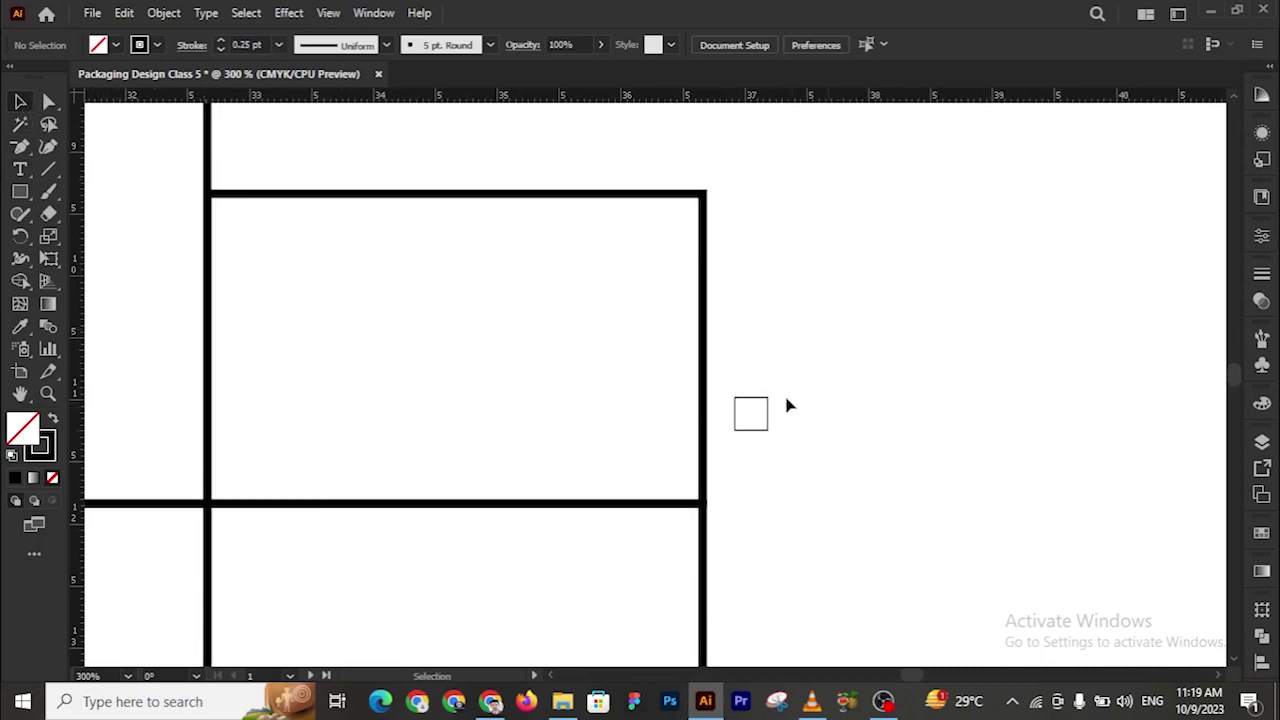
left_click_drag(631, 344, 906, 486)
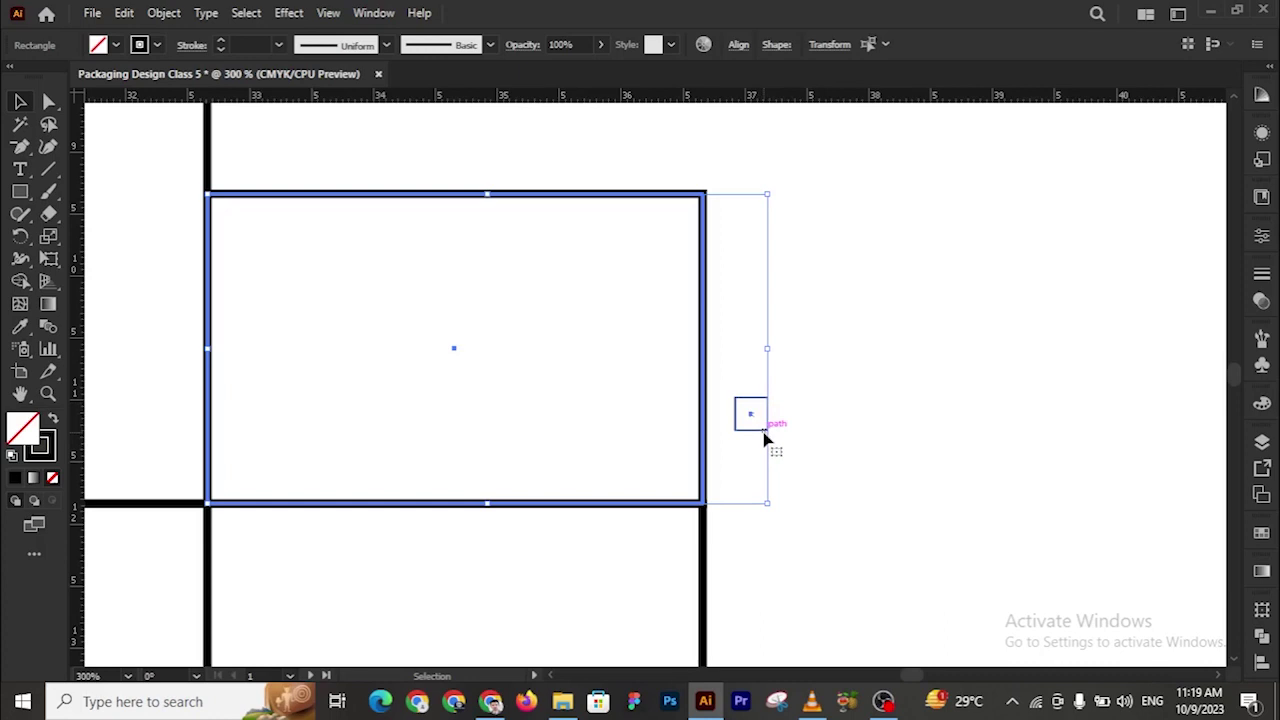
left_click(1262, 664)
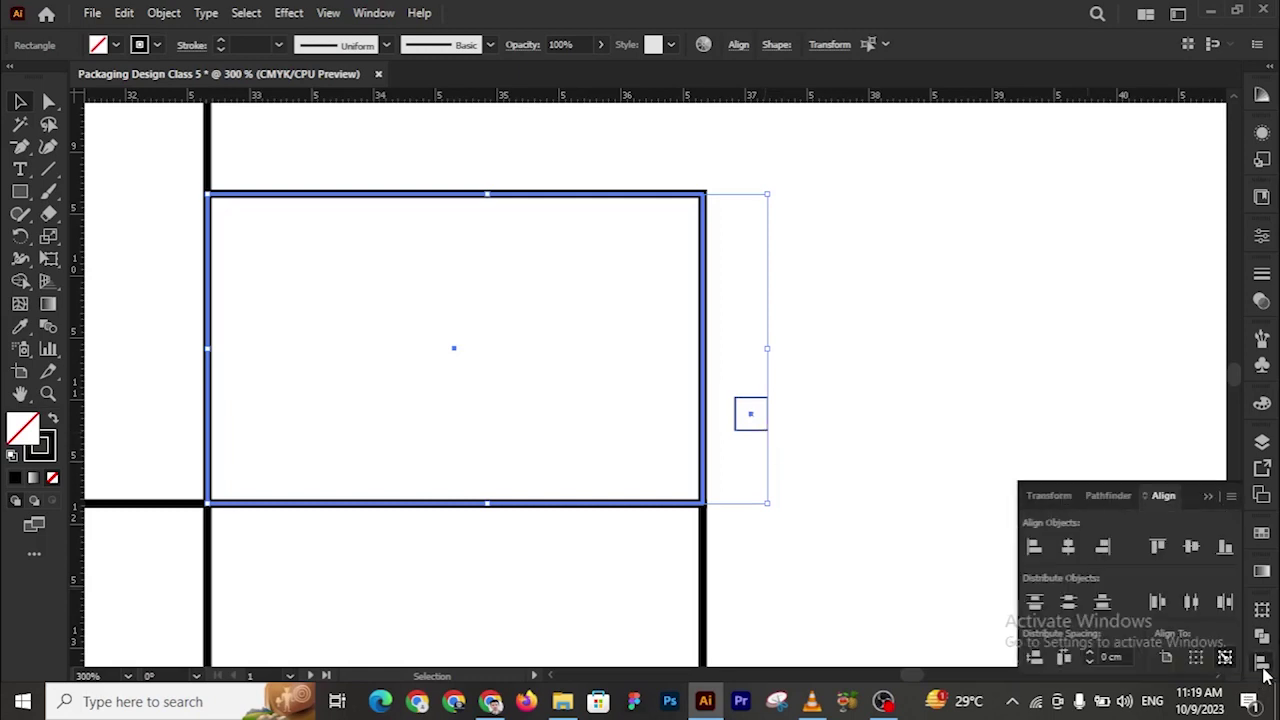
left_click(1099, 552)
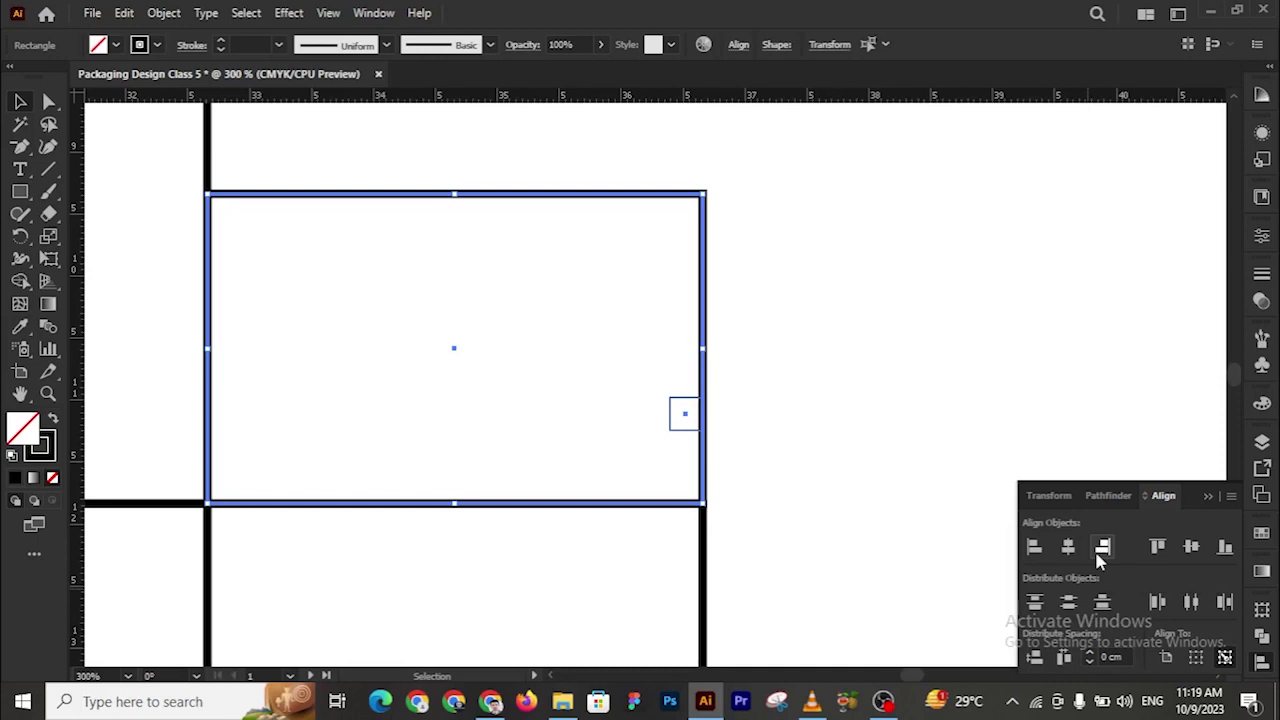
left_click(1225, 547)
left_click(1208, 497)
left_click(1047, 471)
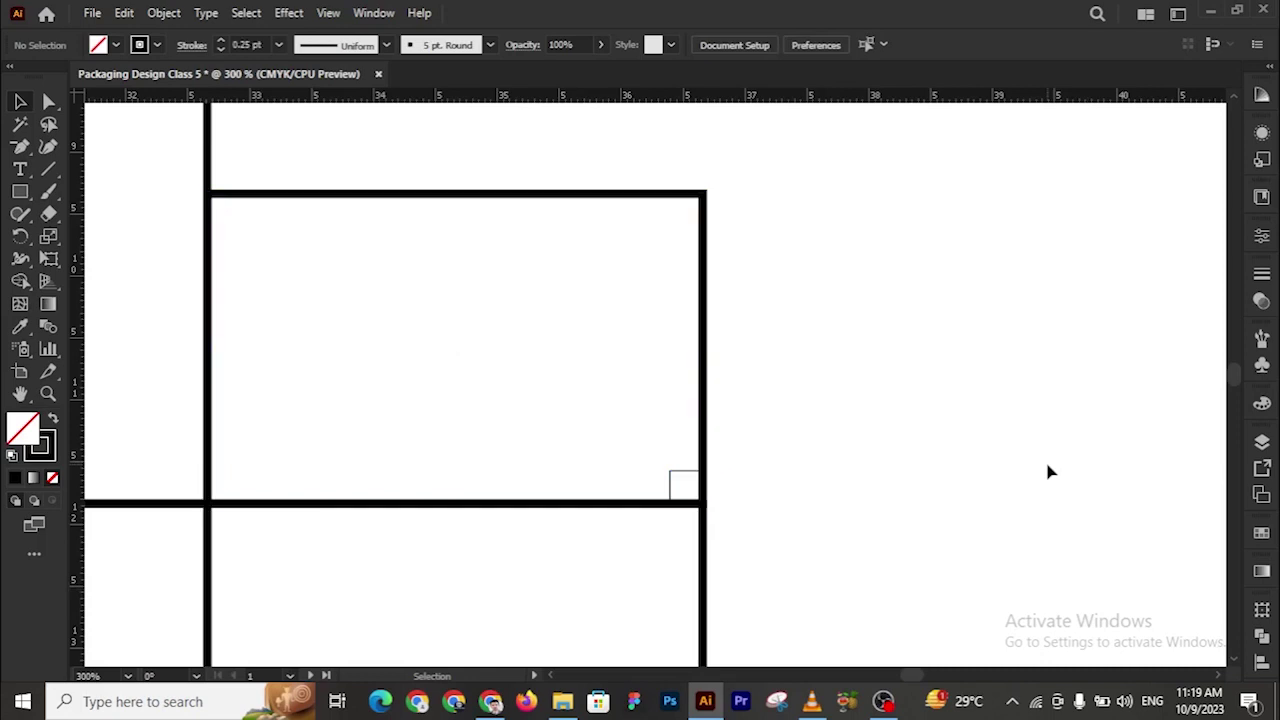
Copy the corner square diagonally 0.26 cm left and 0.26 cm up so the two squares meet at a corner
key("z")
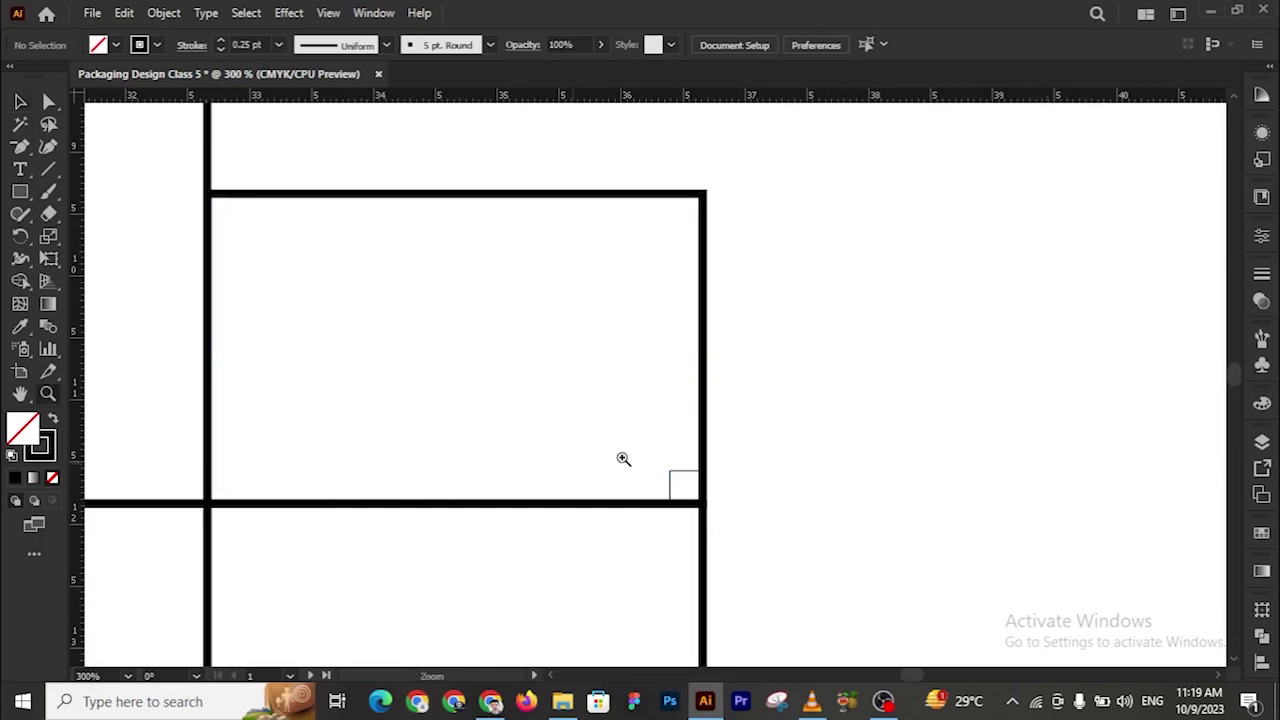
left_click(700, 427)
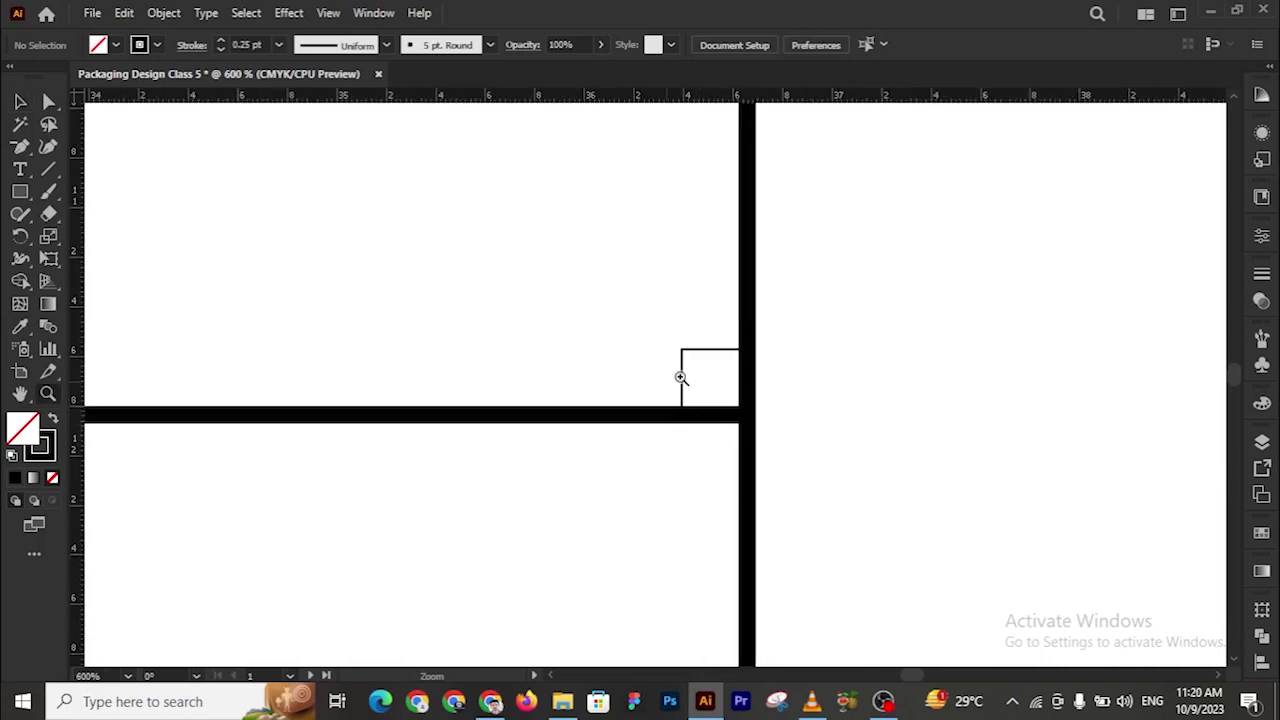
scroll(214, 271, "up", 2)
left_click(20, 101)
left_click_drag(685, 463, 614, 407)
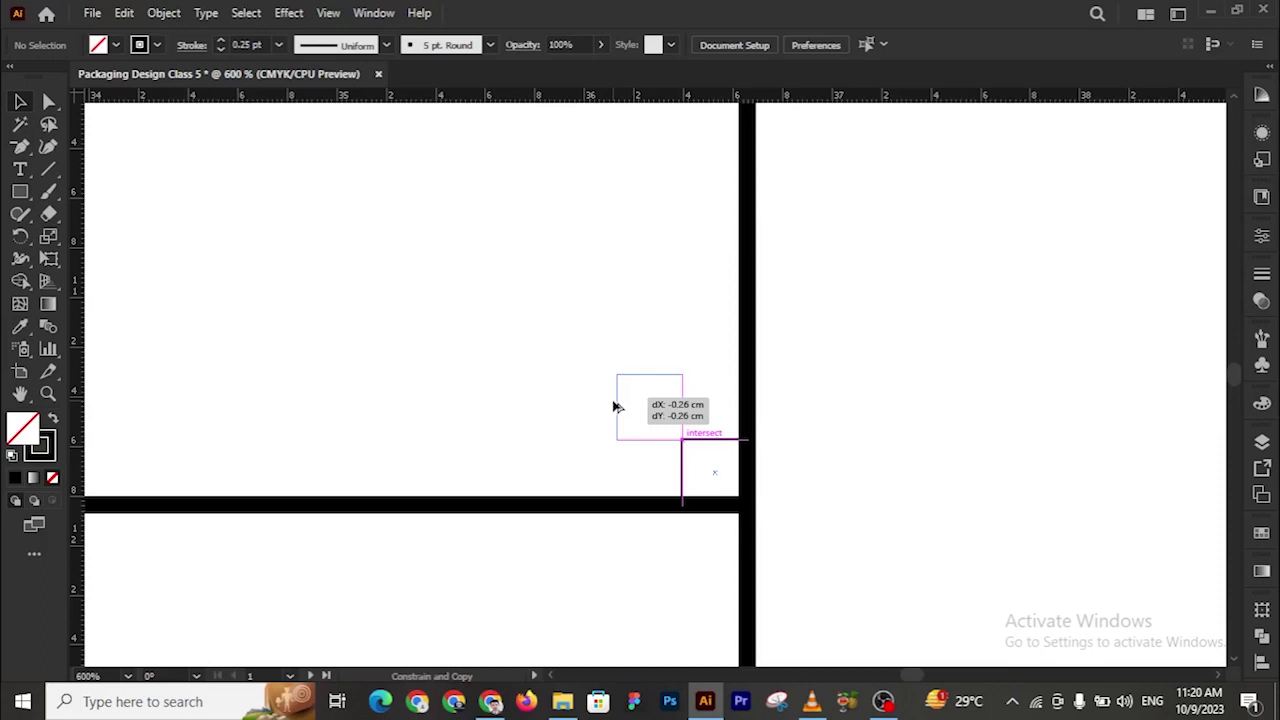
left_click_drag(617, 407, 617, 407)
left_click(888, 452)
Copy the flap's lower-right corner square straight left along the bottom edge, to near the middle of the flap
key("z")
left_click(518, 458)
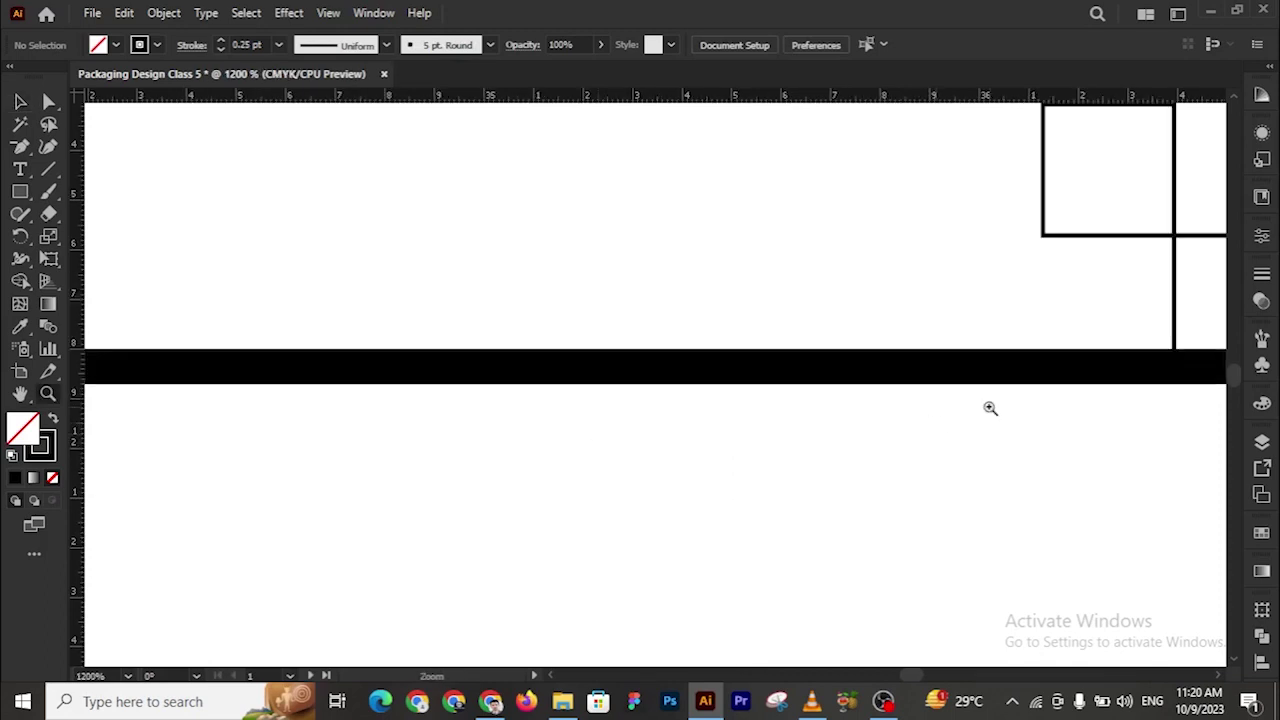
left_click(981, 329, "alt")
left_click(443, 382, "alt")
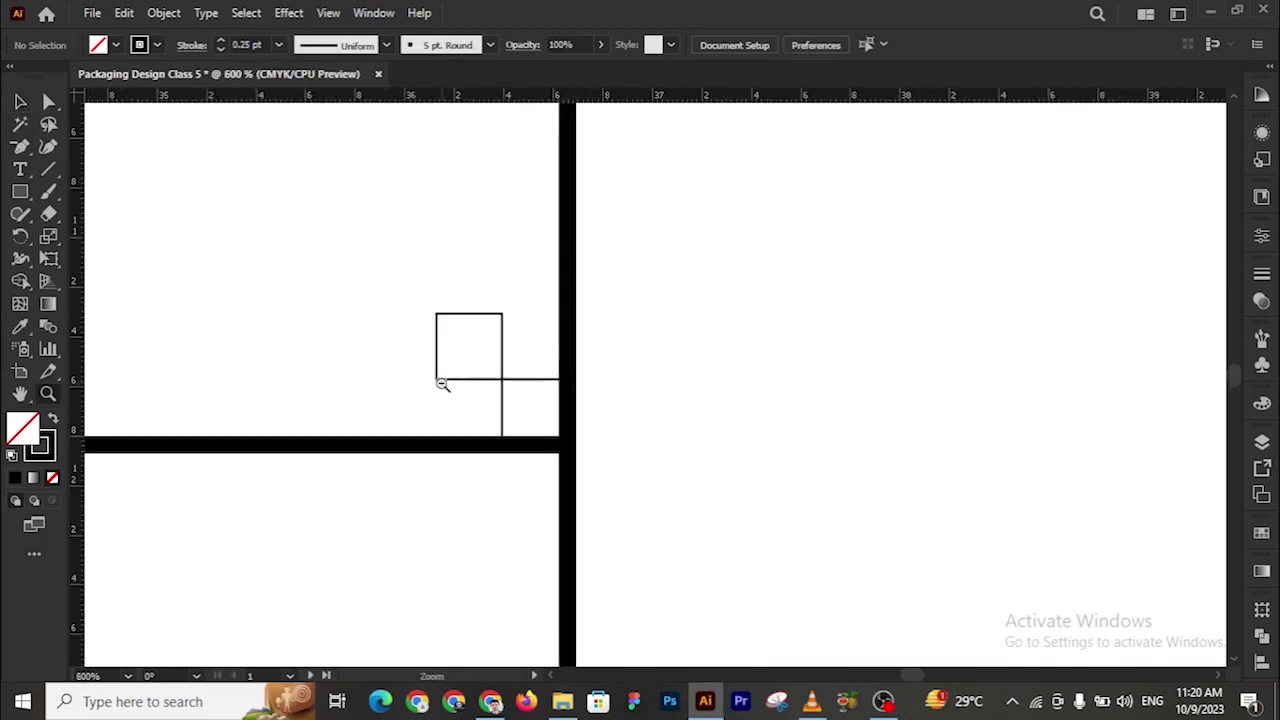
left_click(443, 386, "alt")
left_click(443, 386, "alt")
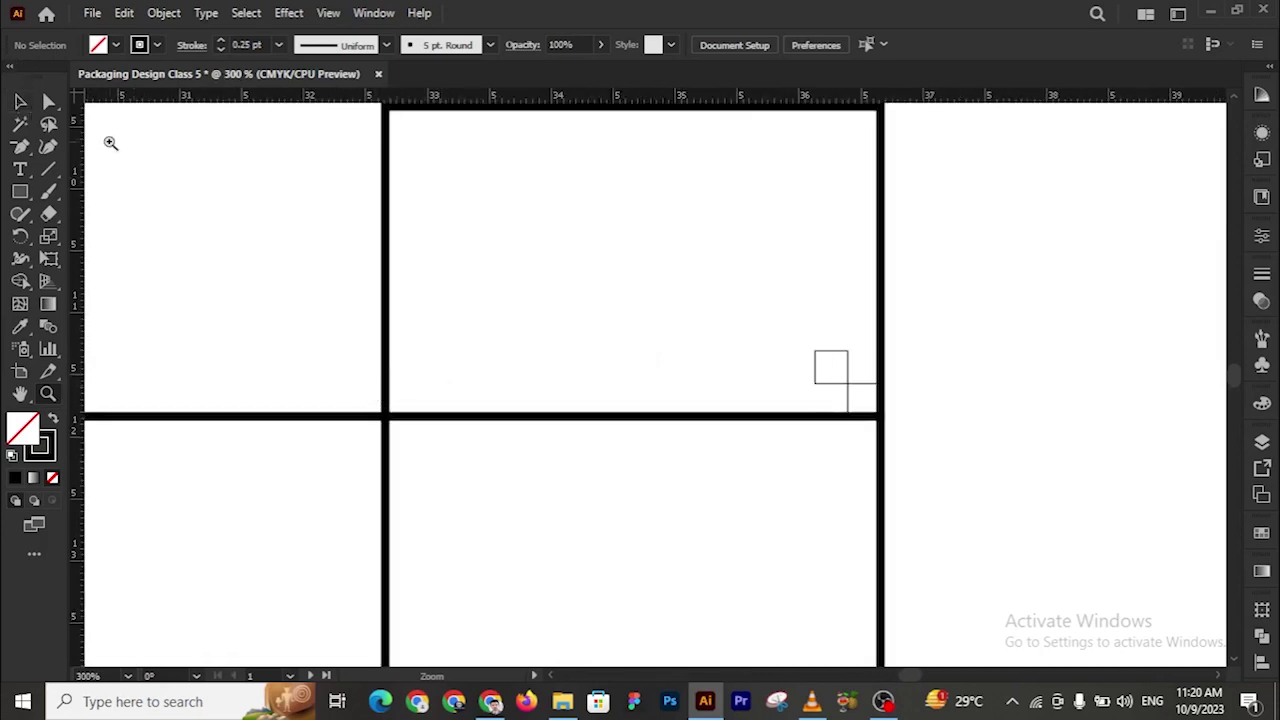
left_click(20, 100)
left_click_drag(843, 397, 652, 386)
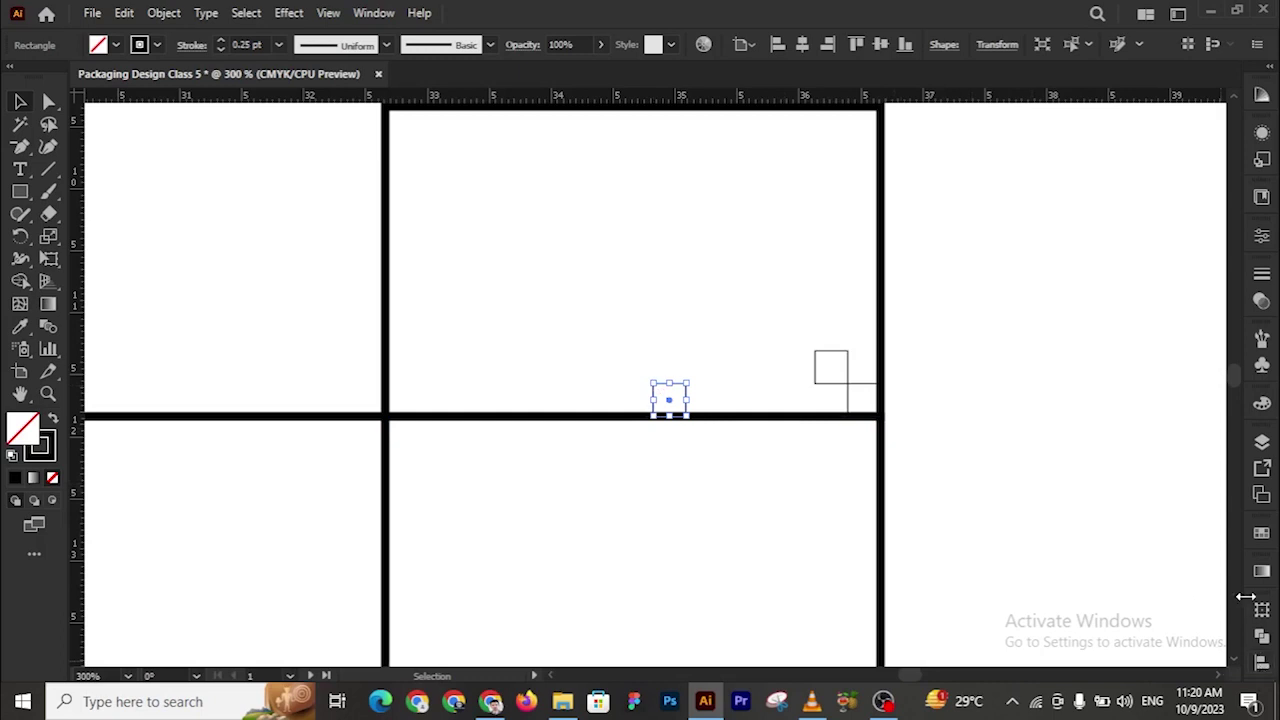
left_click(900, 274)
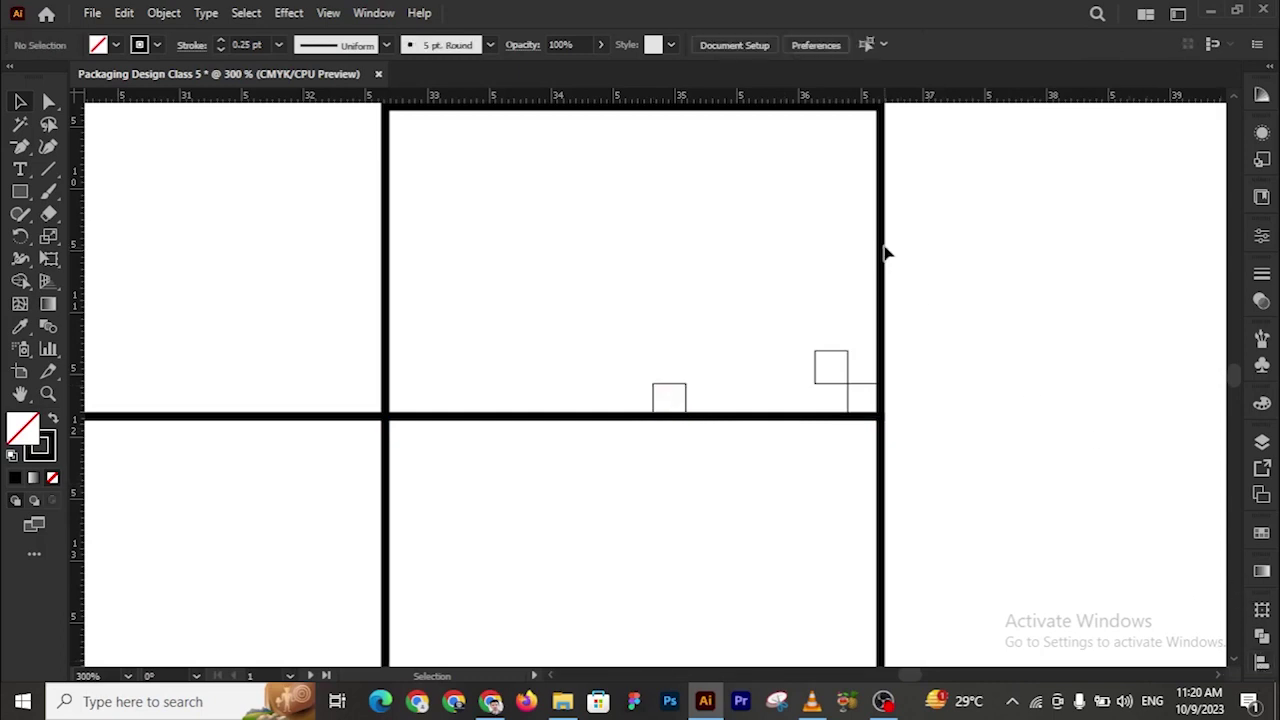
Align the new square copy to the side flap's left edge, using the flap as the key object
left_click_drag(840, 196, 880, 292)
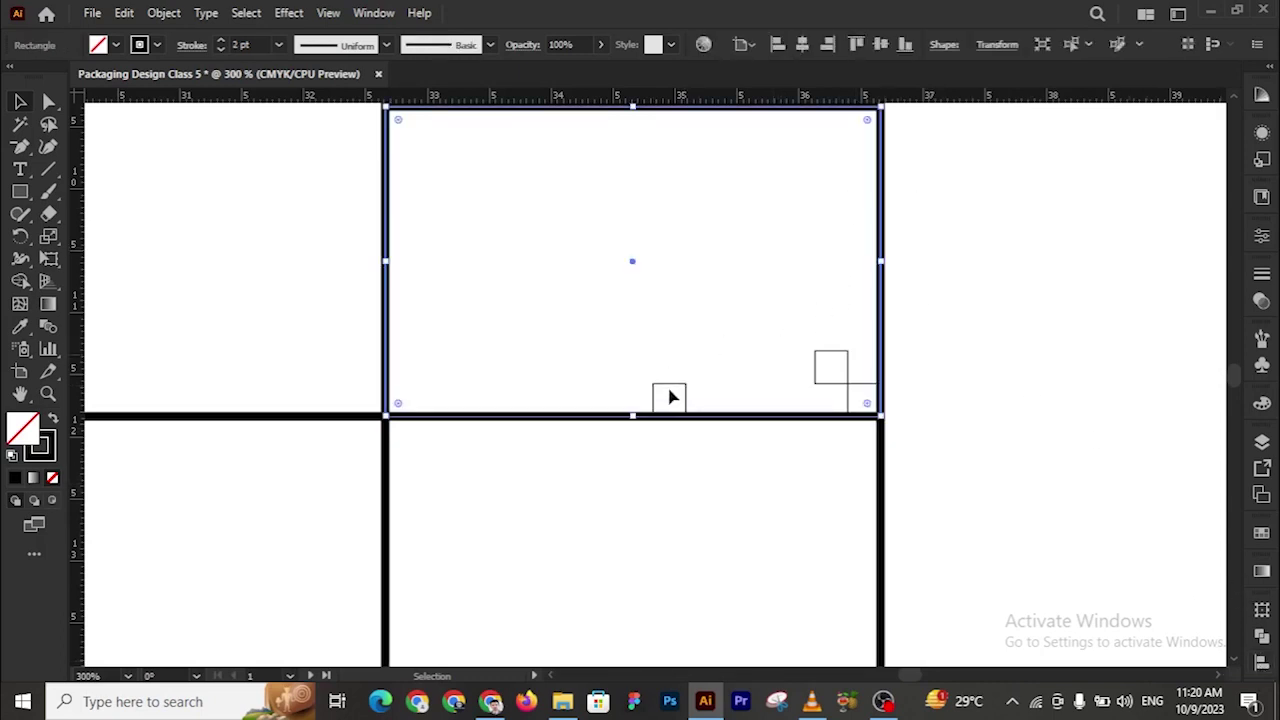
left_click(678, 392, "shift")
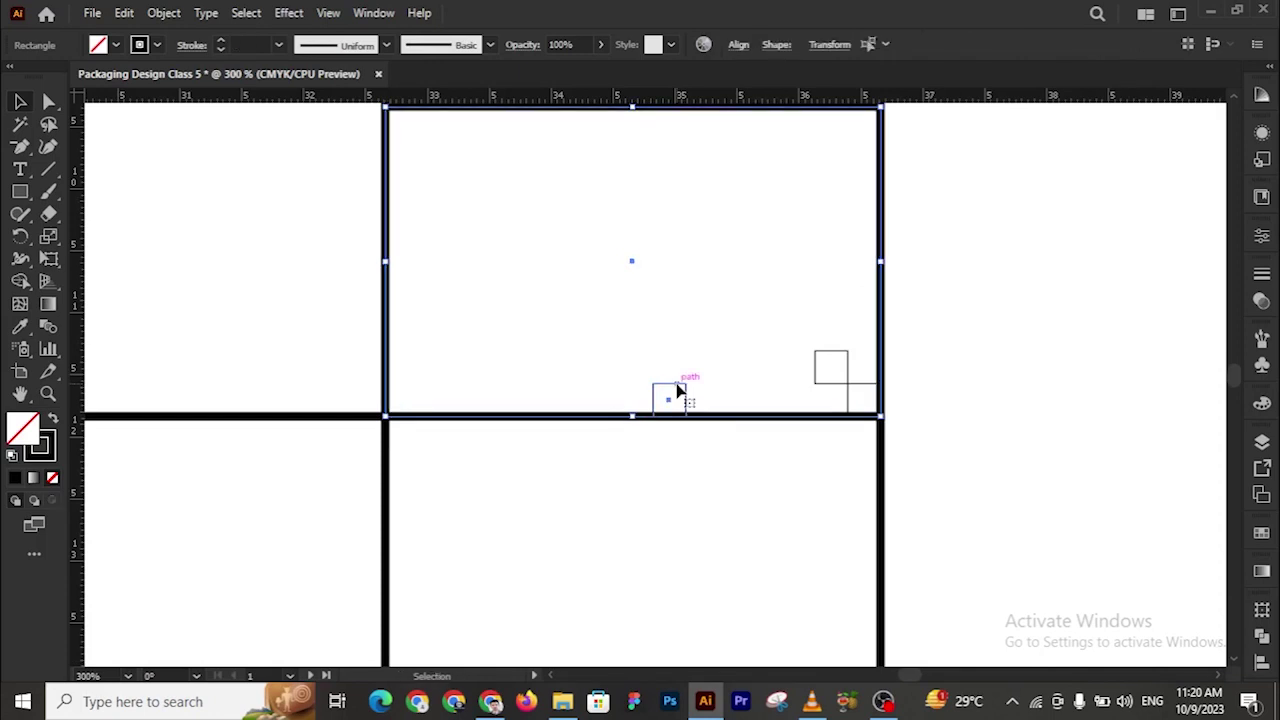
left_click(884, 312)
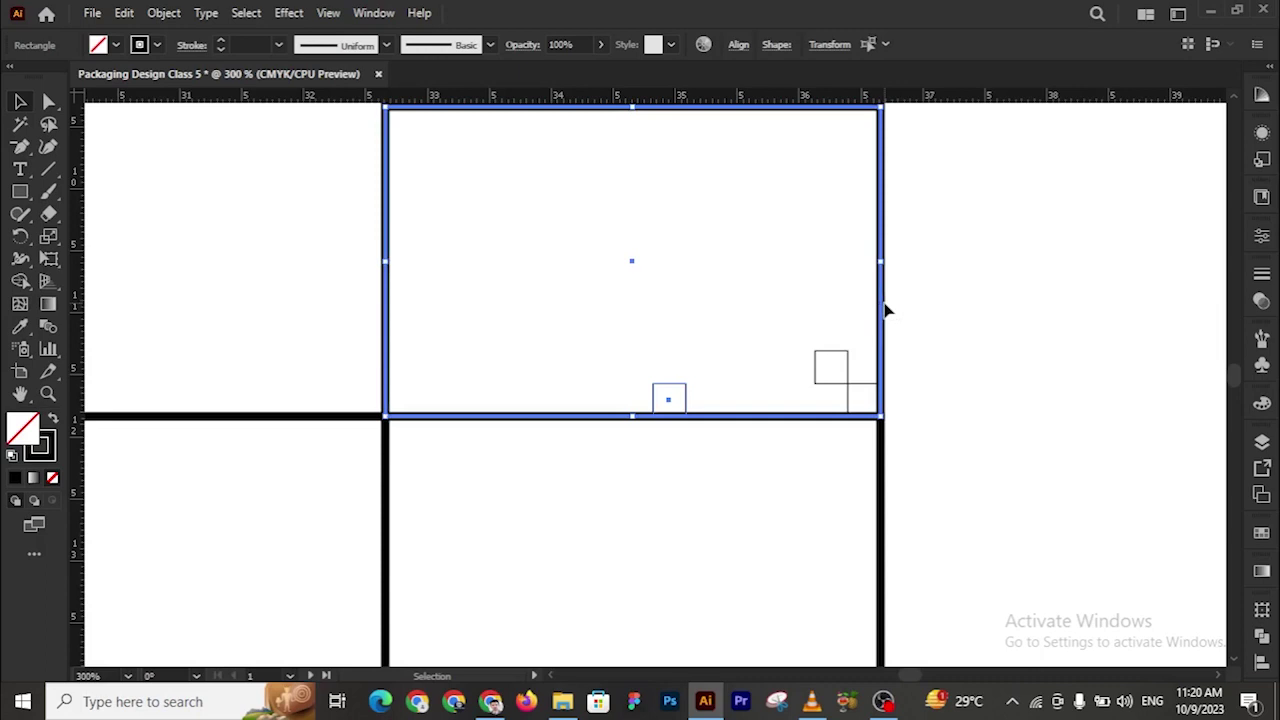
left_click(1262, 662)
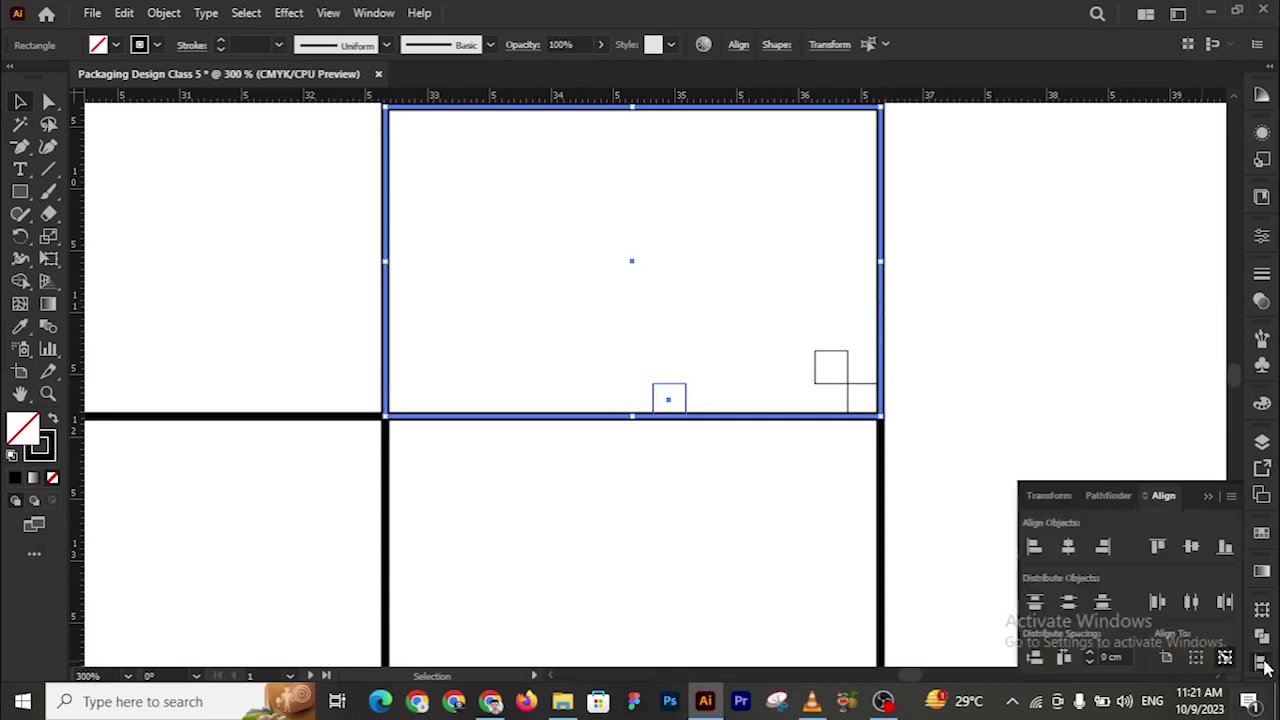
left_click(1035, 553)
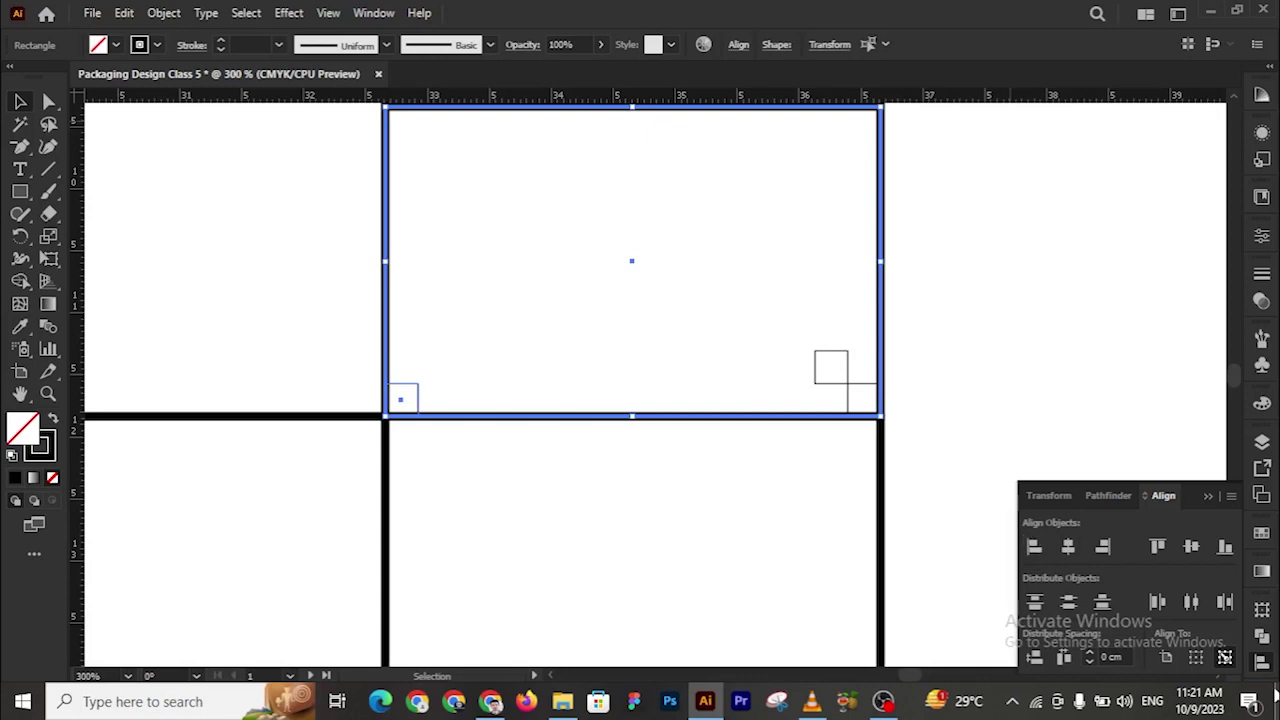
left_click(1211, 493)
left_click(1141, 481)
Hide the rulers and show them again
scroll(1141, 481, "up", 2)
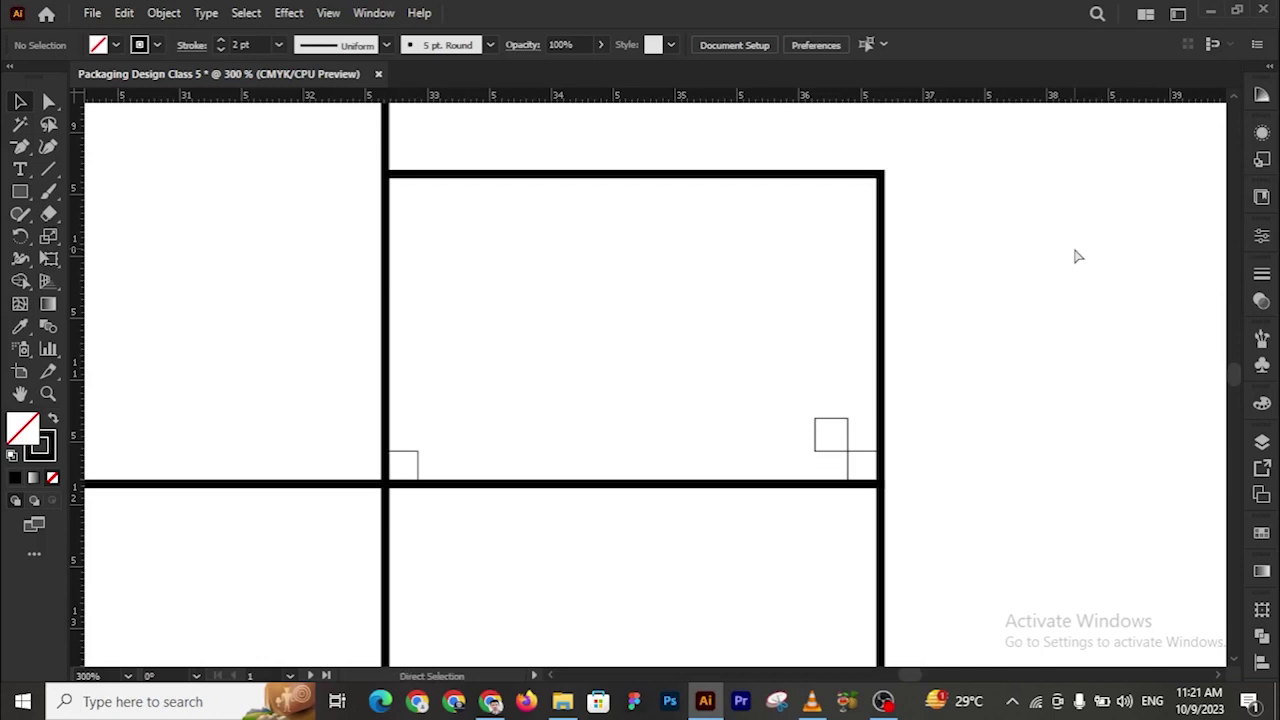
key("ctrl+r")
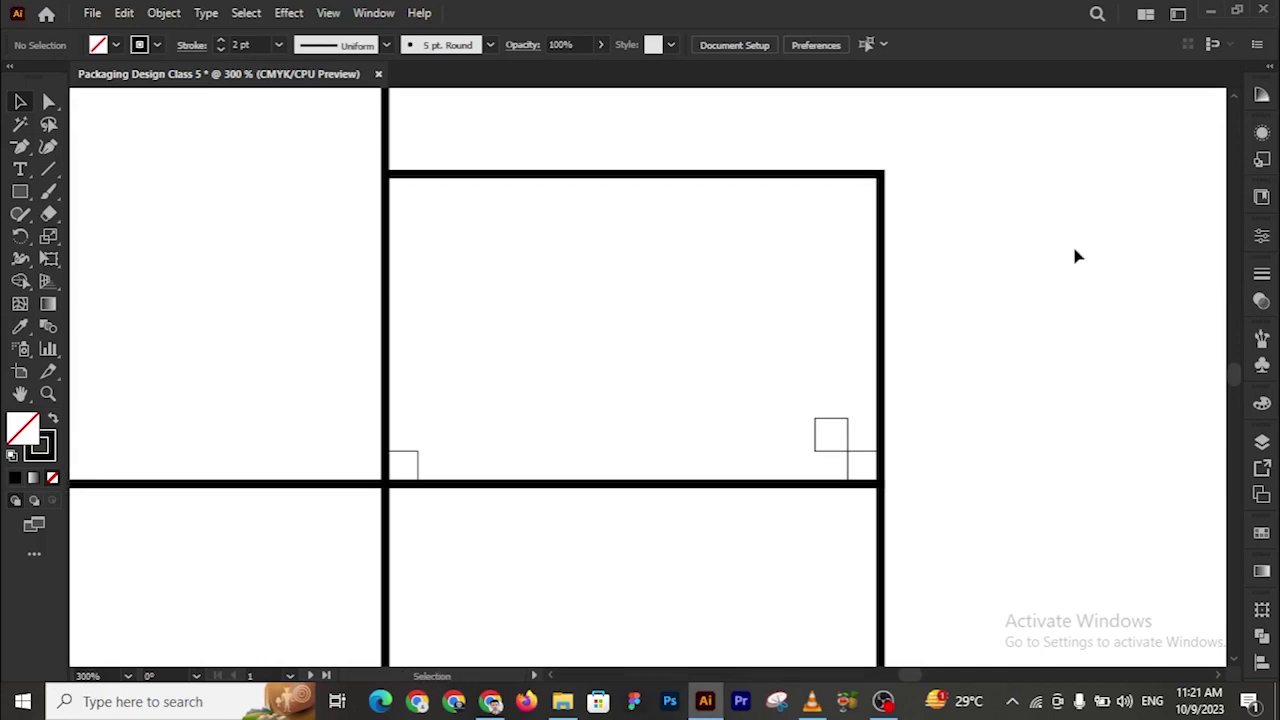
key("ctrl+r")
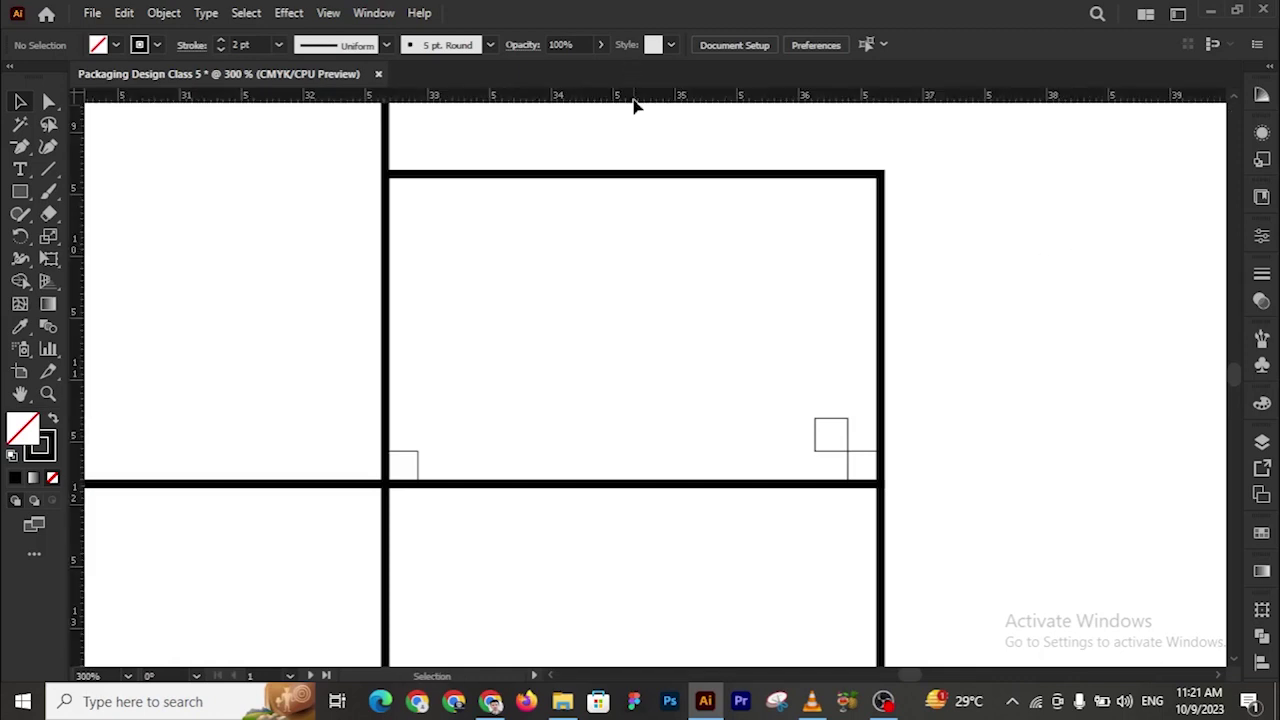
Add two horizontal ruler guides across the side flap, along the bottom and top edges of the raised small square
left_click_drag(634, 100, 589, 452)
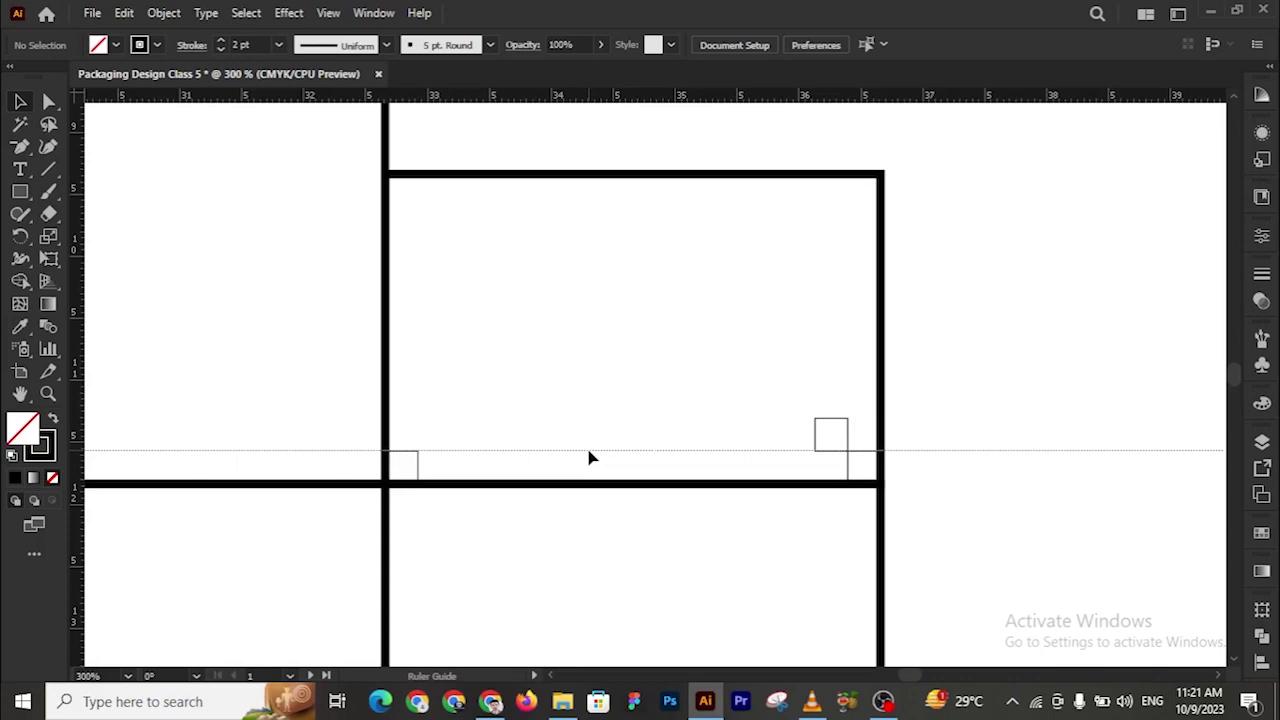
left_click_drag(590, 457, 590, 457)
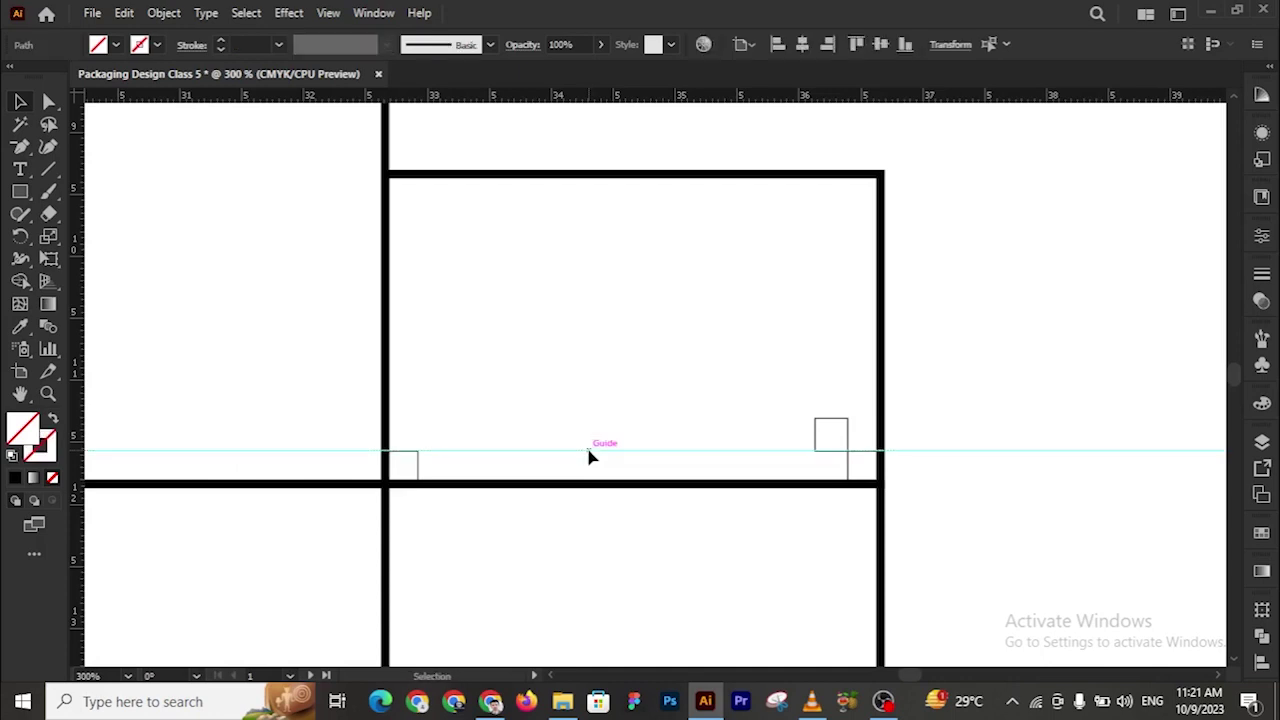
left_click_drag(684, 97, 671, 421)
left_click(1040, 349)
Move the lower guide down 0.01 cm so it runs through the middle of the raised square's bottom stroke
key("z")
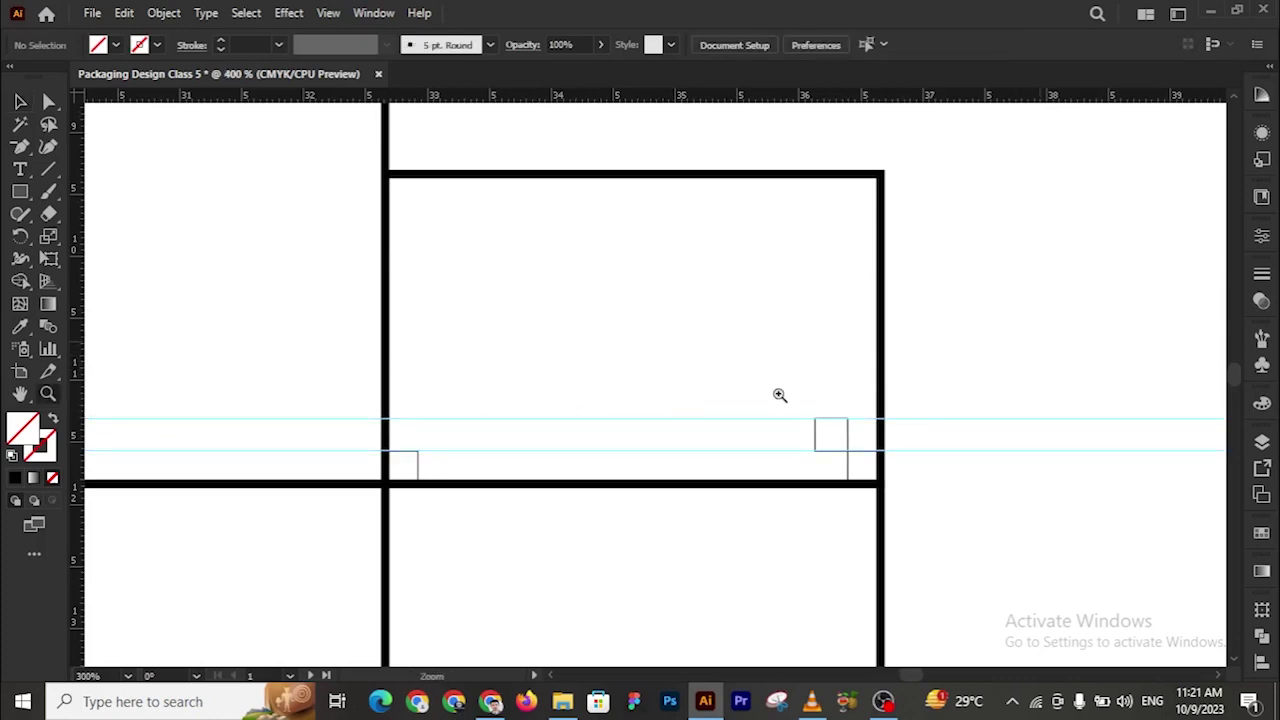
left_click(777, 394)
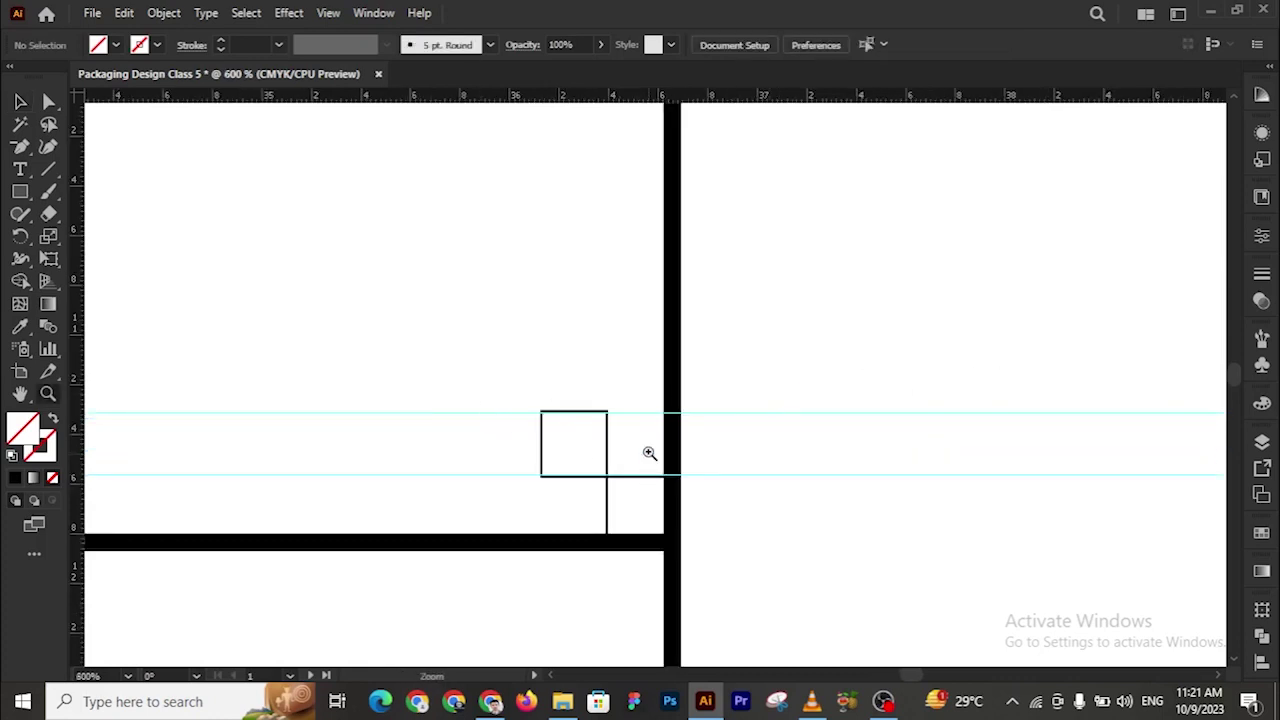
left_click(650, 455)
left_click(630, 385)
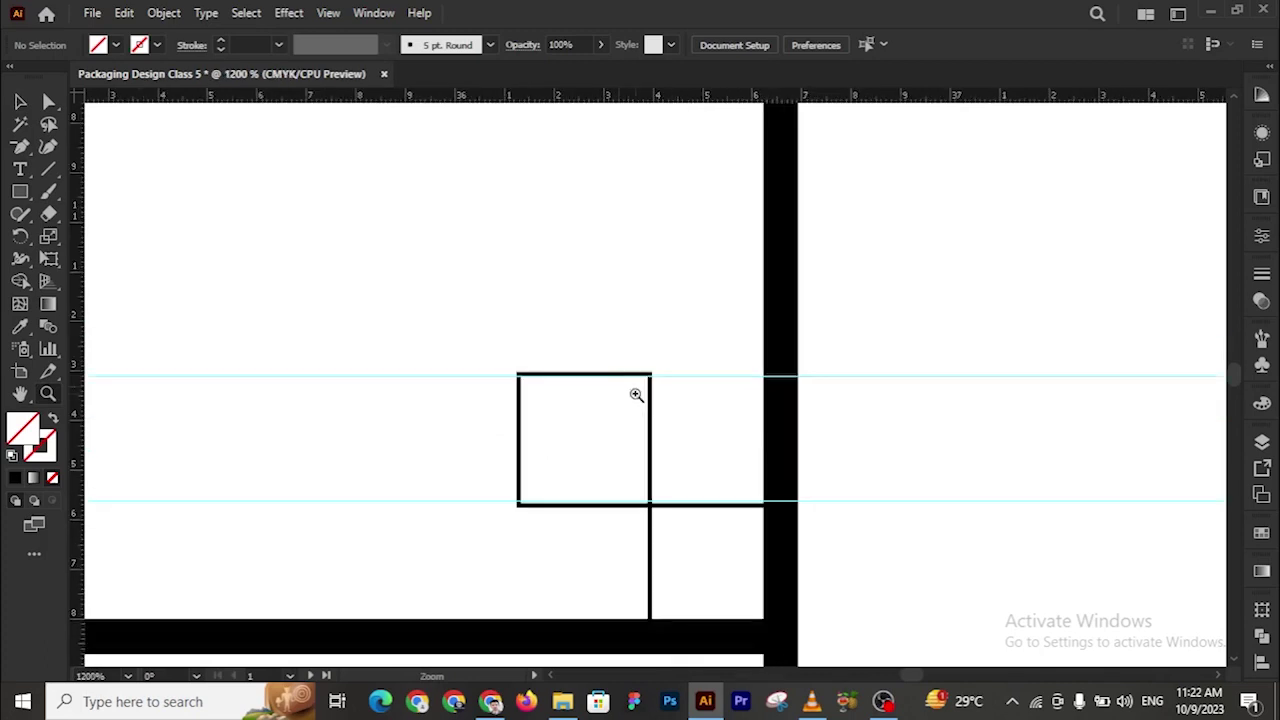
left_click(656, 403)
left_click(659, 405)
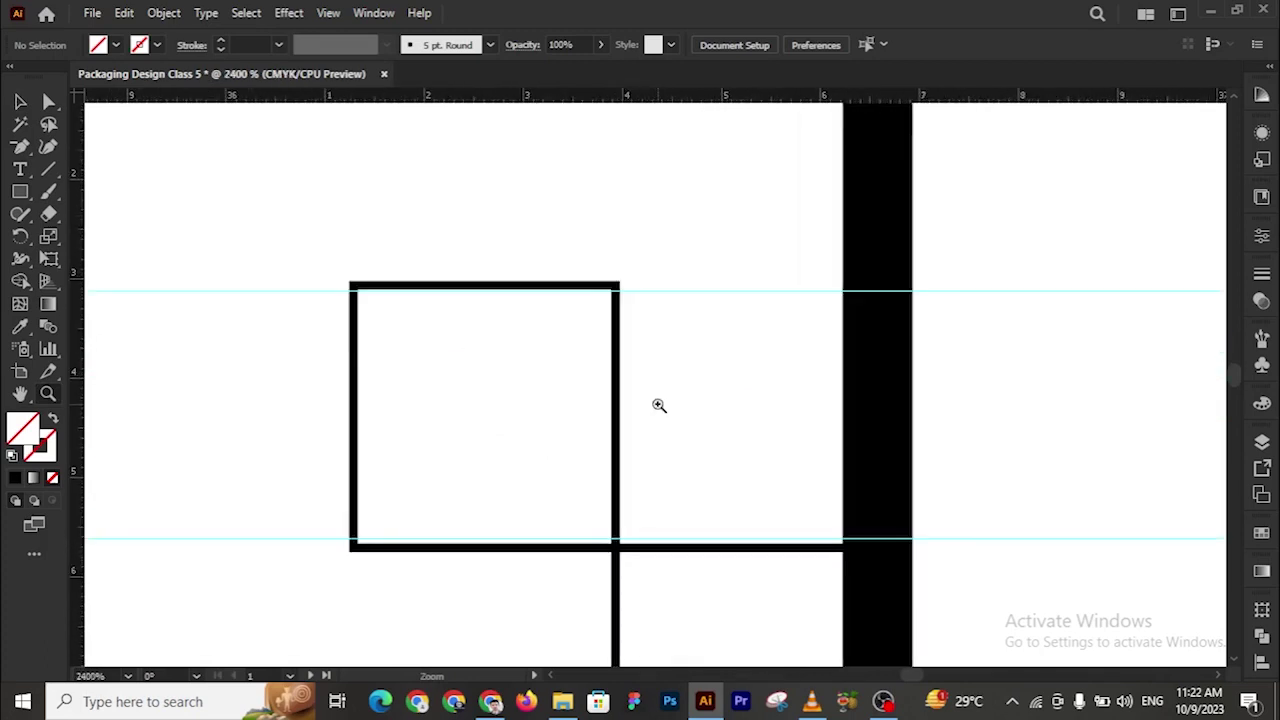
left_click(582, 408)
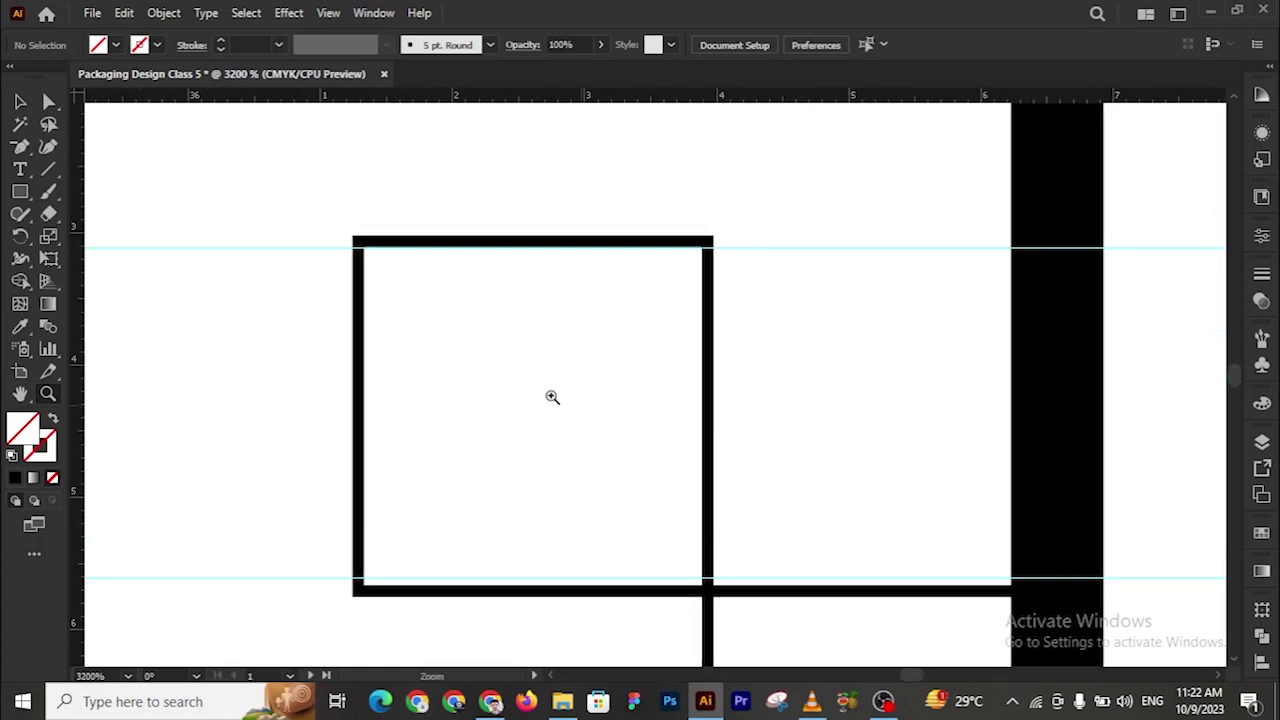
scroll(540, 457, "down", 2)
left_click(540, 457)
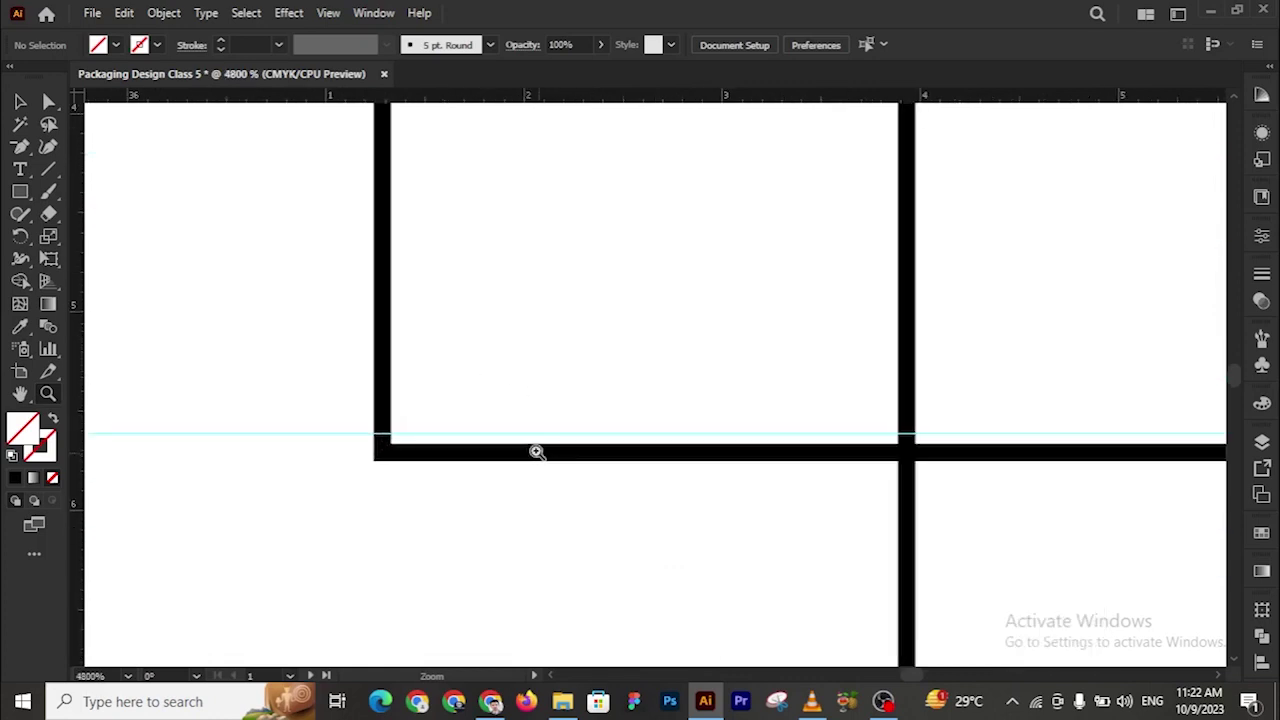
key("v")
left_click_drag(334, 443, 337, 461)
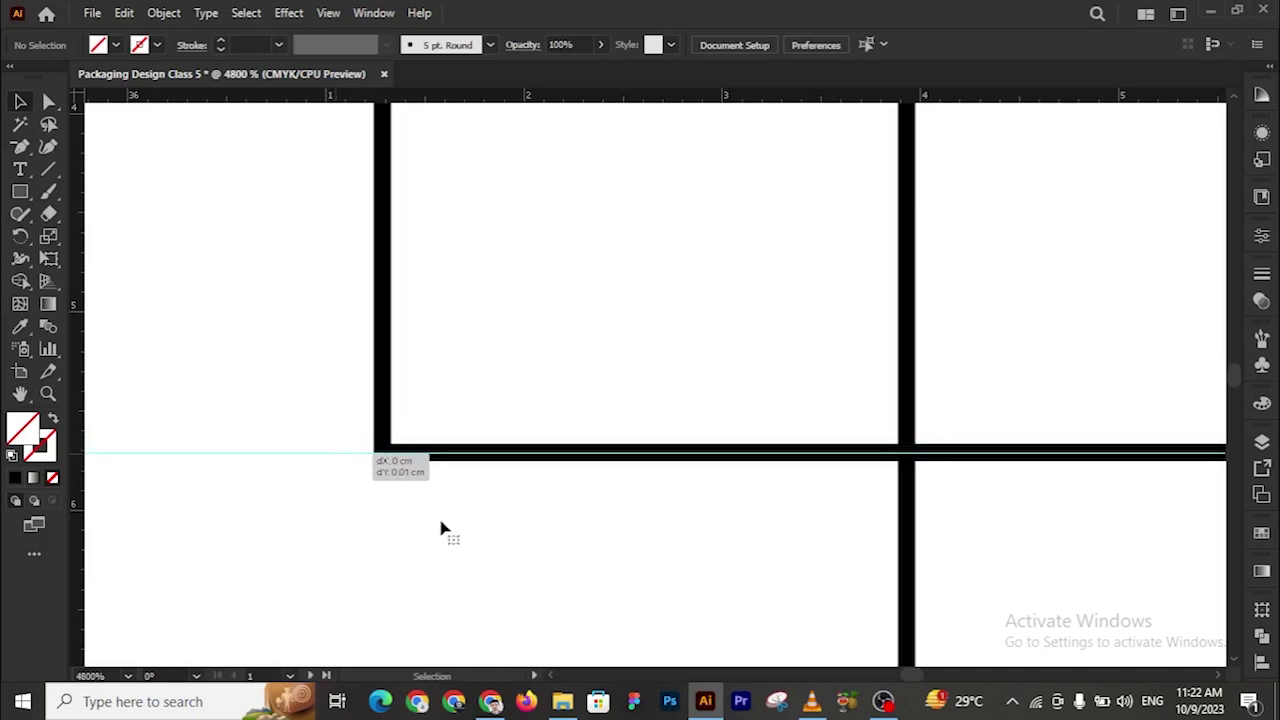
left_click(341, 443)
Move the upper guide up 0.01 cm onto the middle of the raised square's top stroke
scroll(317, 386, "up", 5)
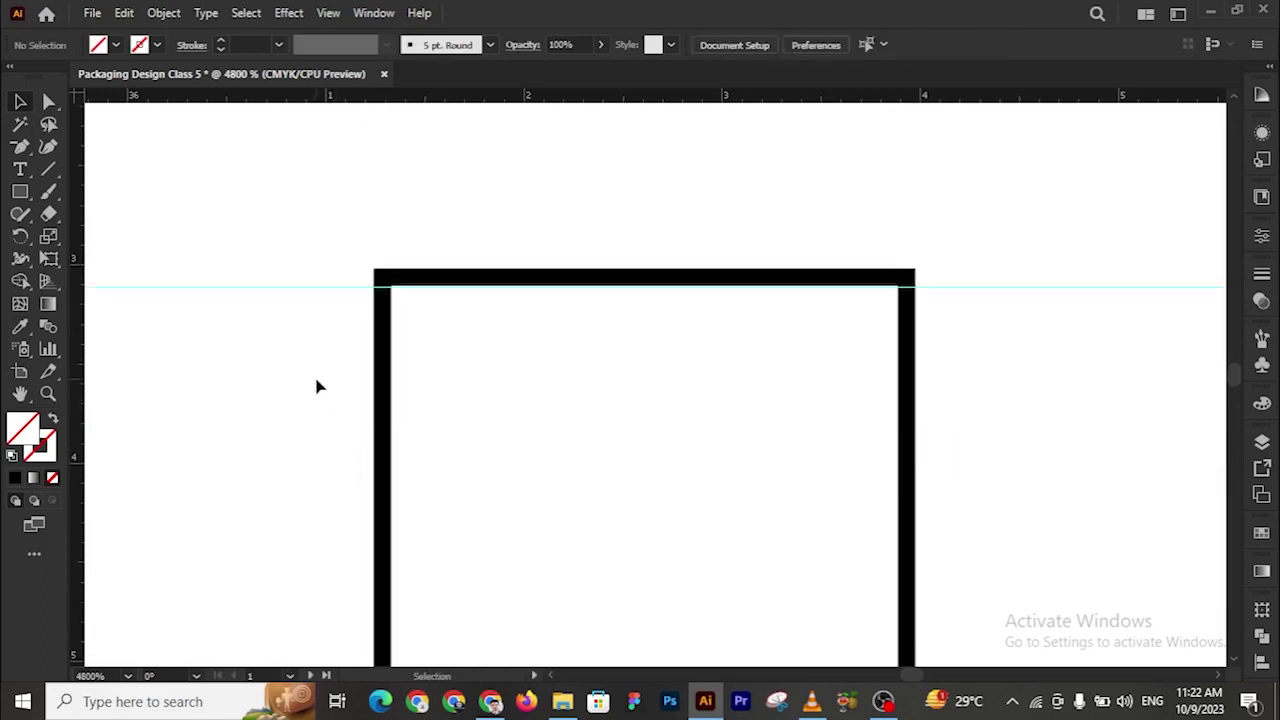
left_click_drag(312, 290, 314, 279)
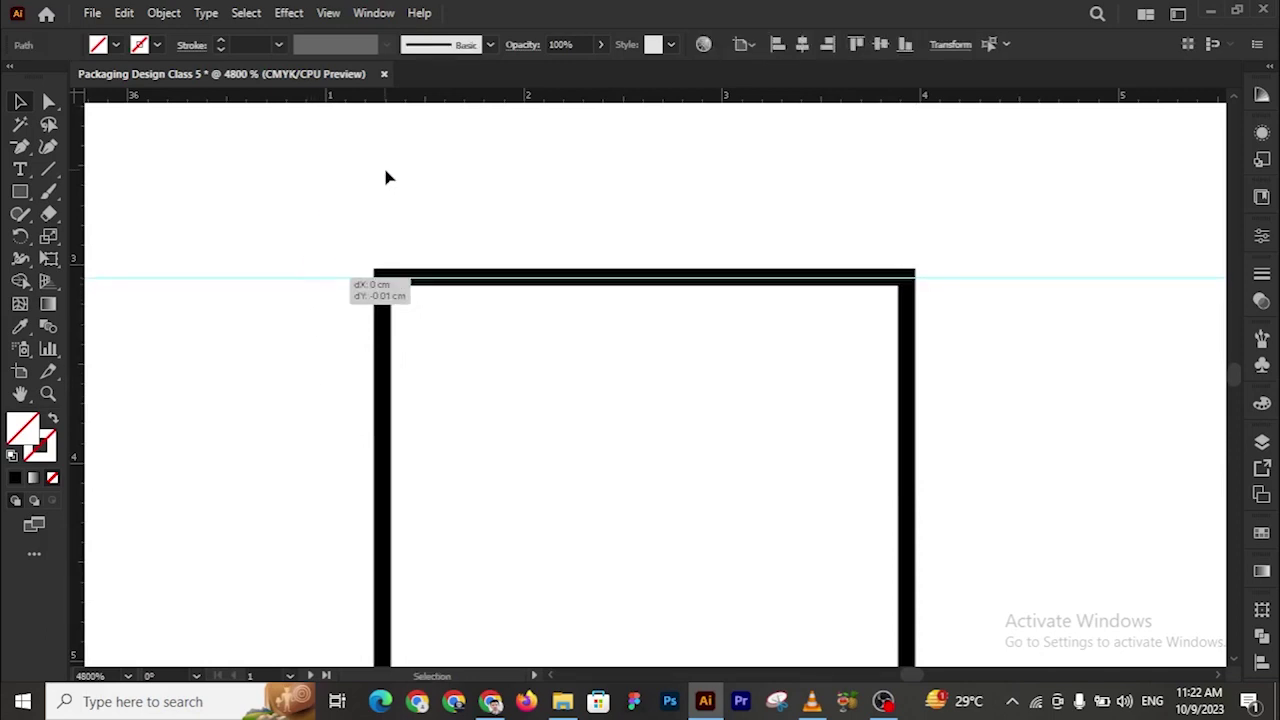
left_click(566, 378)
Select both horizontal guides and lock them
key("z")
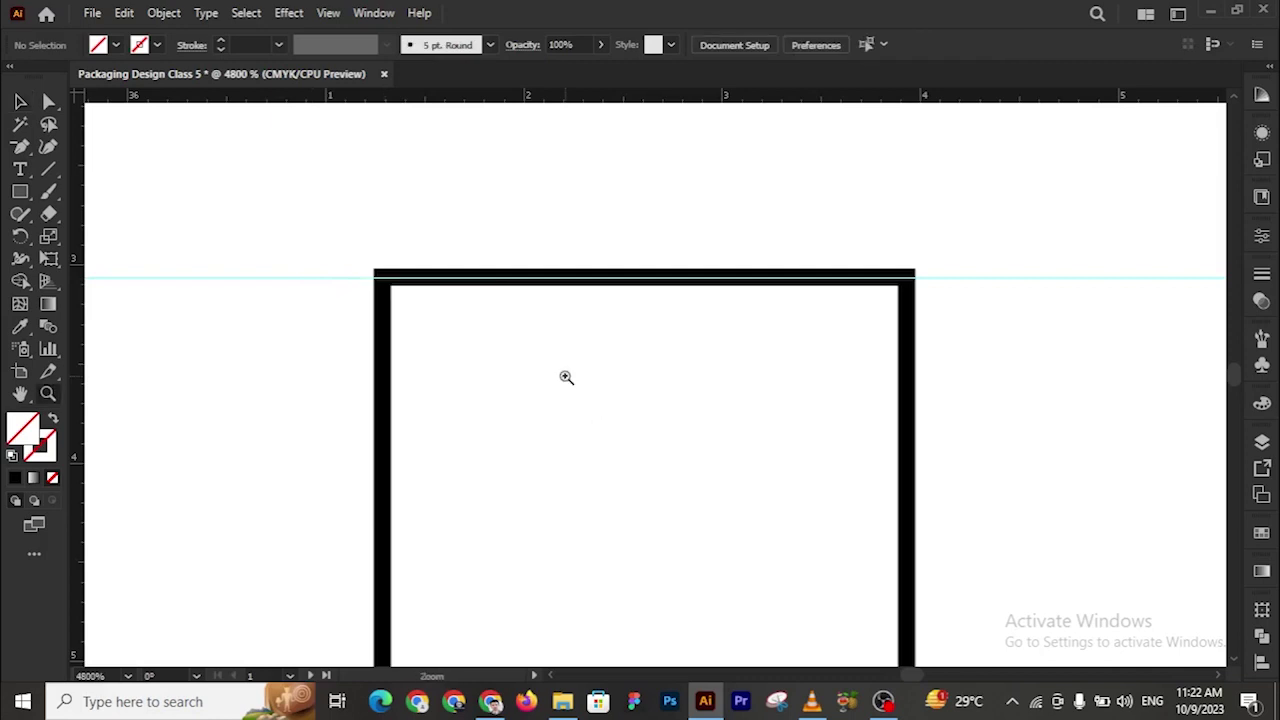
left_click(566, 377, "alt")
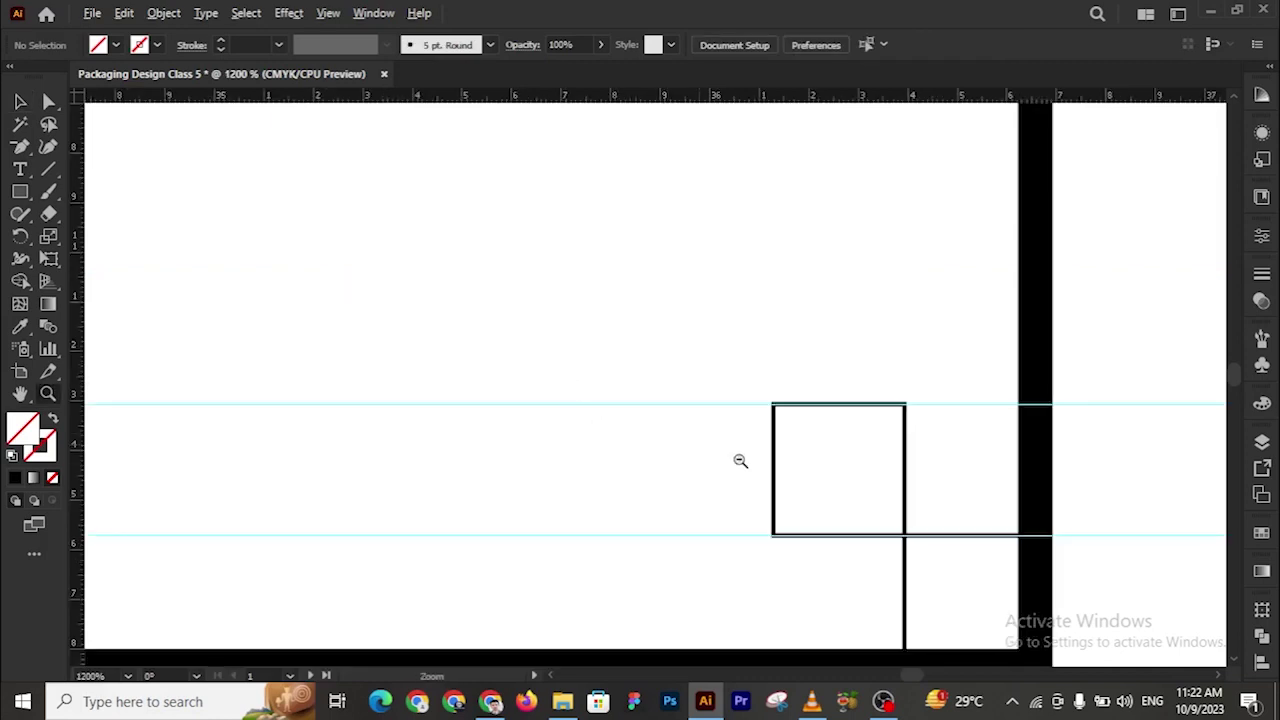
left_click(740, 460, "alt")
left_click(740, 460, "alt")
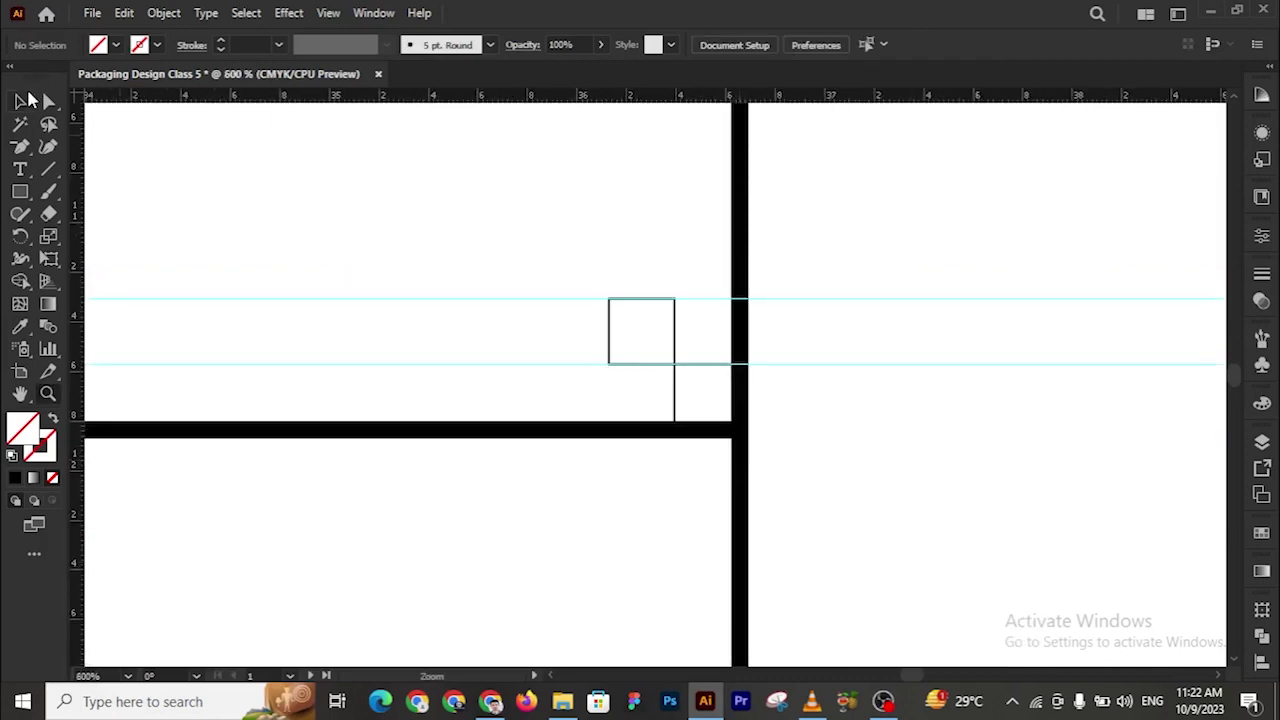
key("v")
left_click_drag(883, 193, 1015, 515)
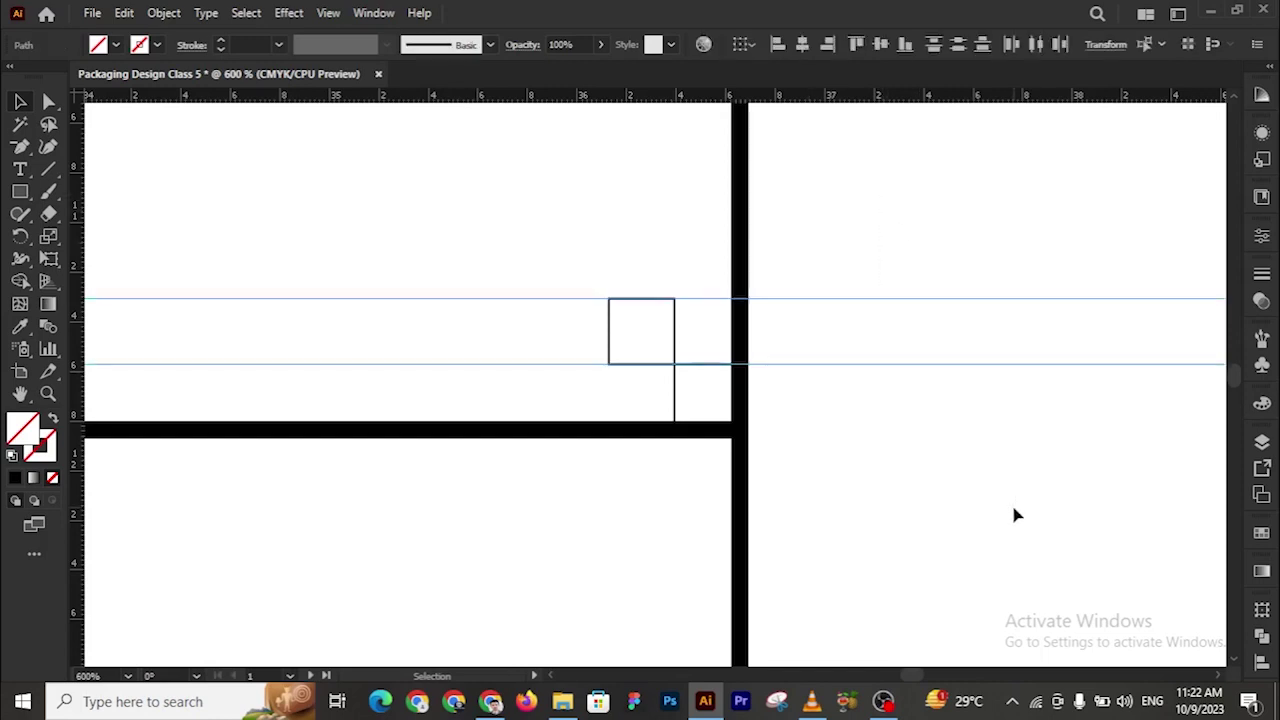
left_click(894, 259)
left_click_drag(894, 259, 950, 364)
right_click(909, 333)
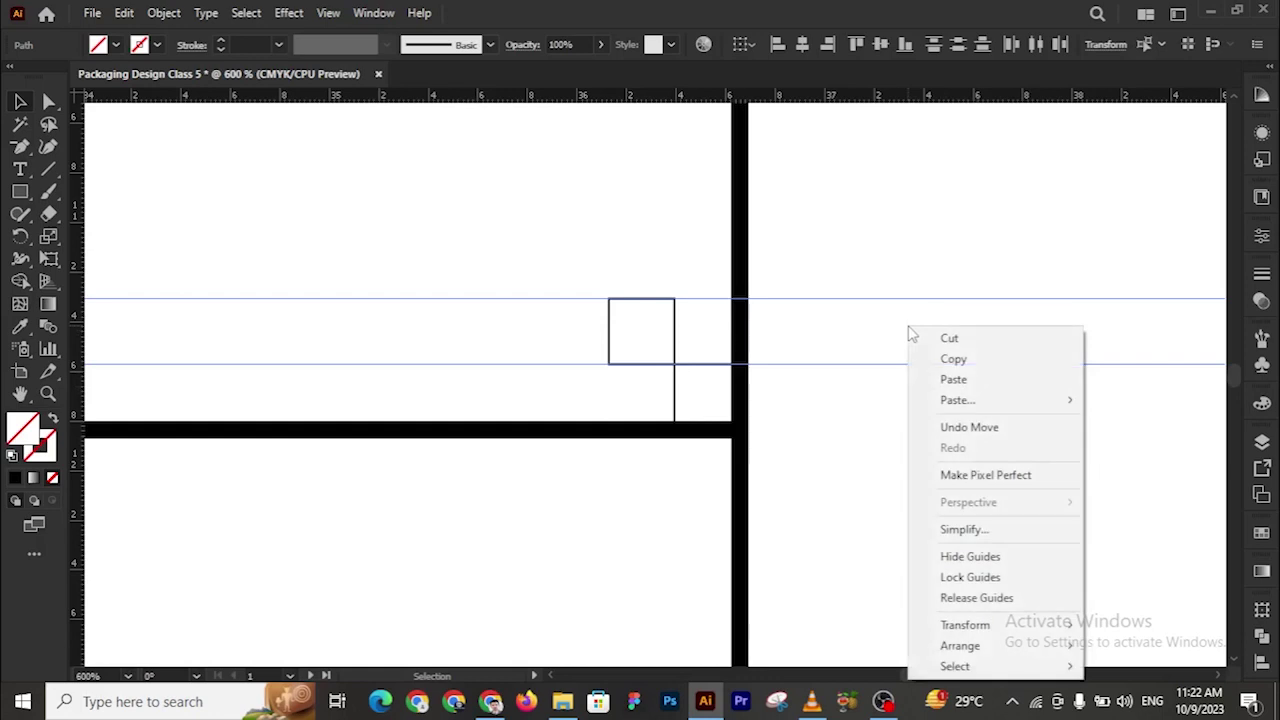
left_click(967, 580)
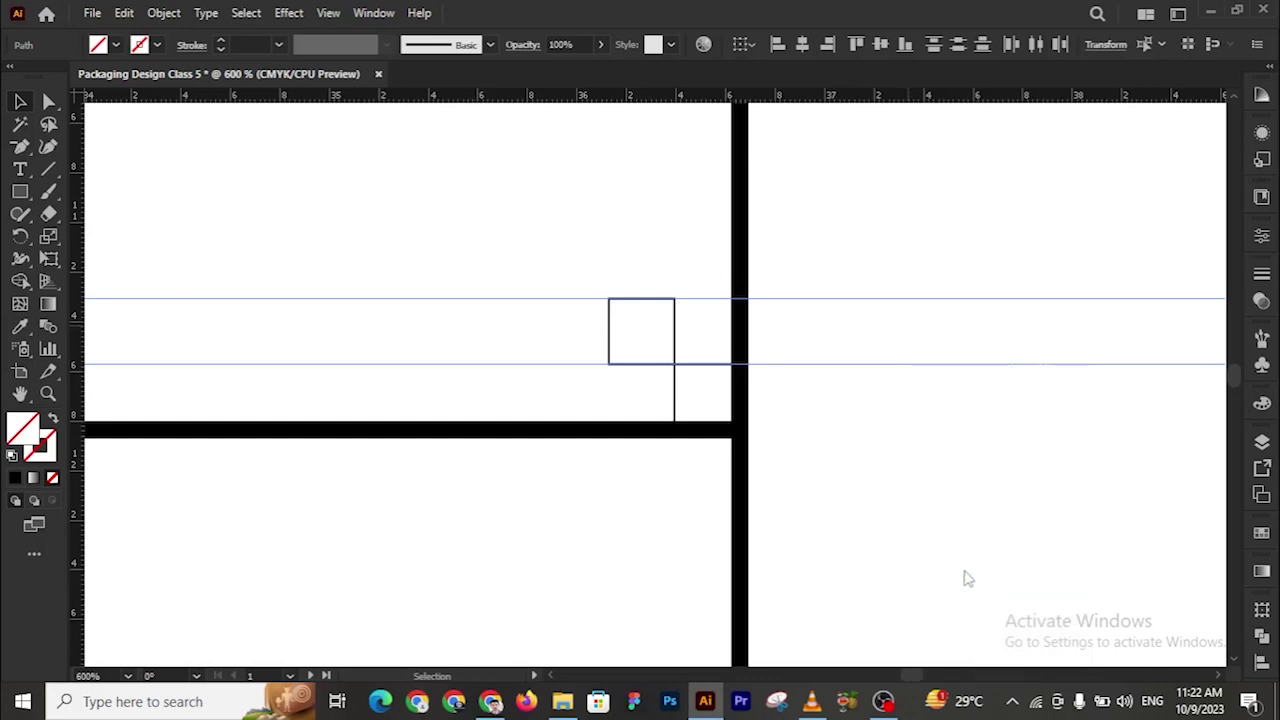
Delete the three small construction squares from the side flap's lower corners, keeping the guides
key("m")
left_click_drag(629, 220, 701, 406)
key("Delete")
key("z")
left_click(514, 362, "alt")
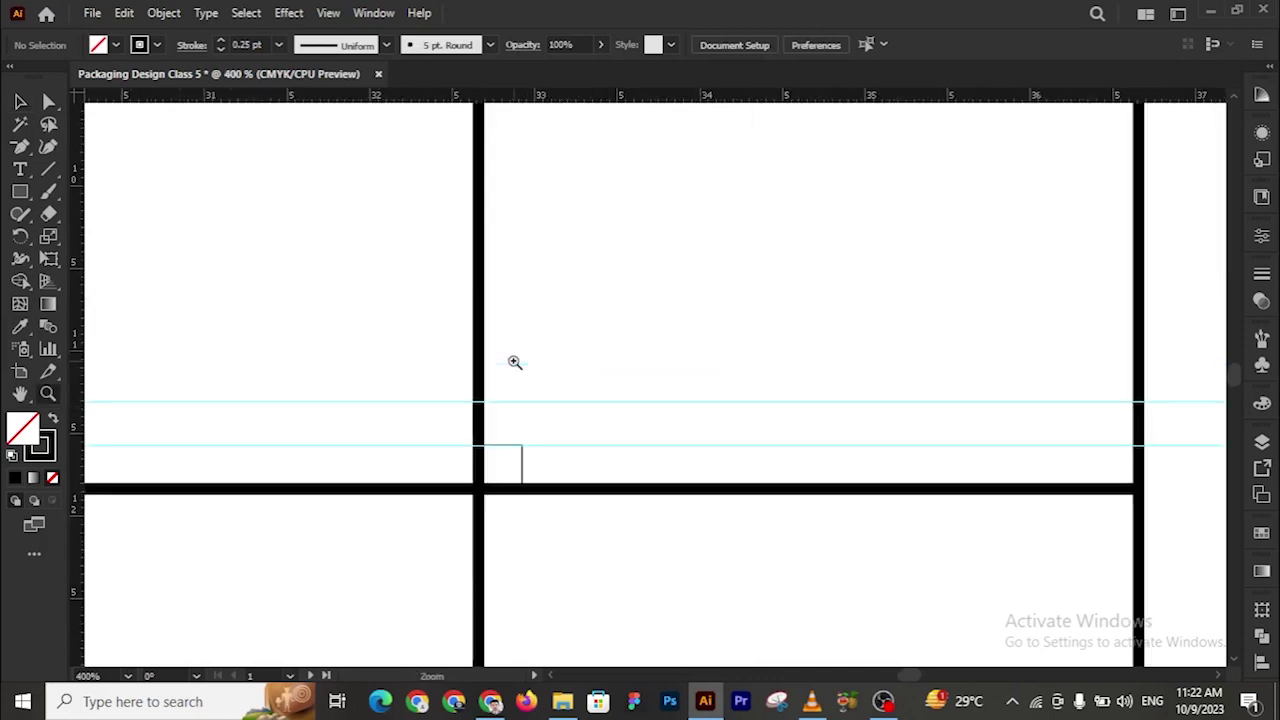
key("v")
left_click_drag(498, 400, 532, 468)
key("Delete")
key("z")
left_click(517, 369, "alt")
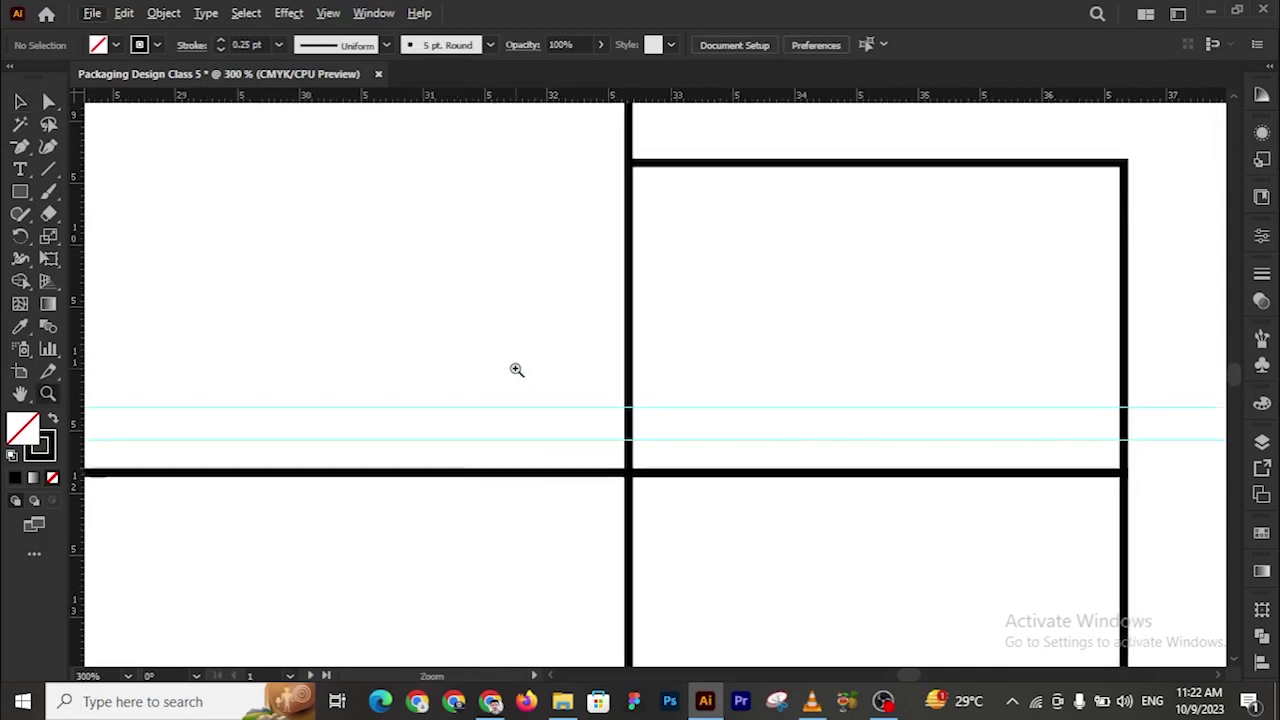
left_click(21, 103)
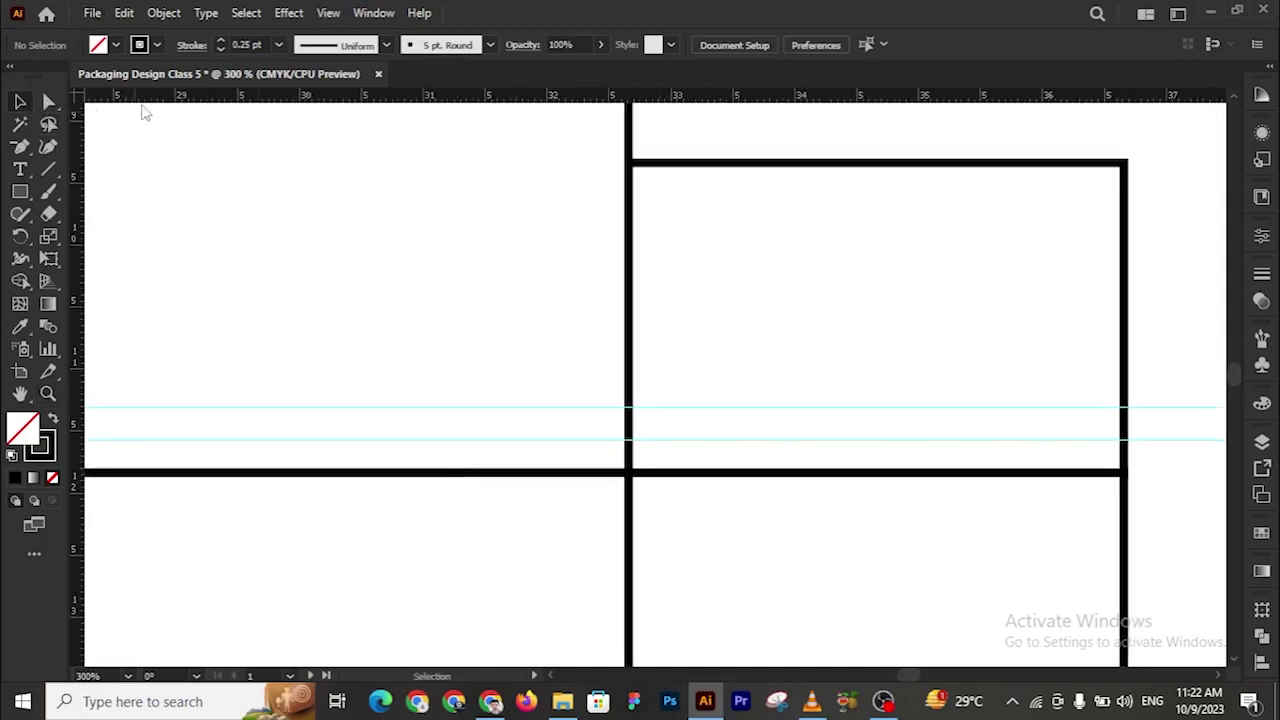
left_click(738, 165)
scroll(736, 176, "up", 2)
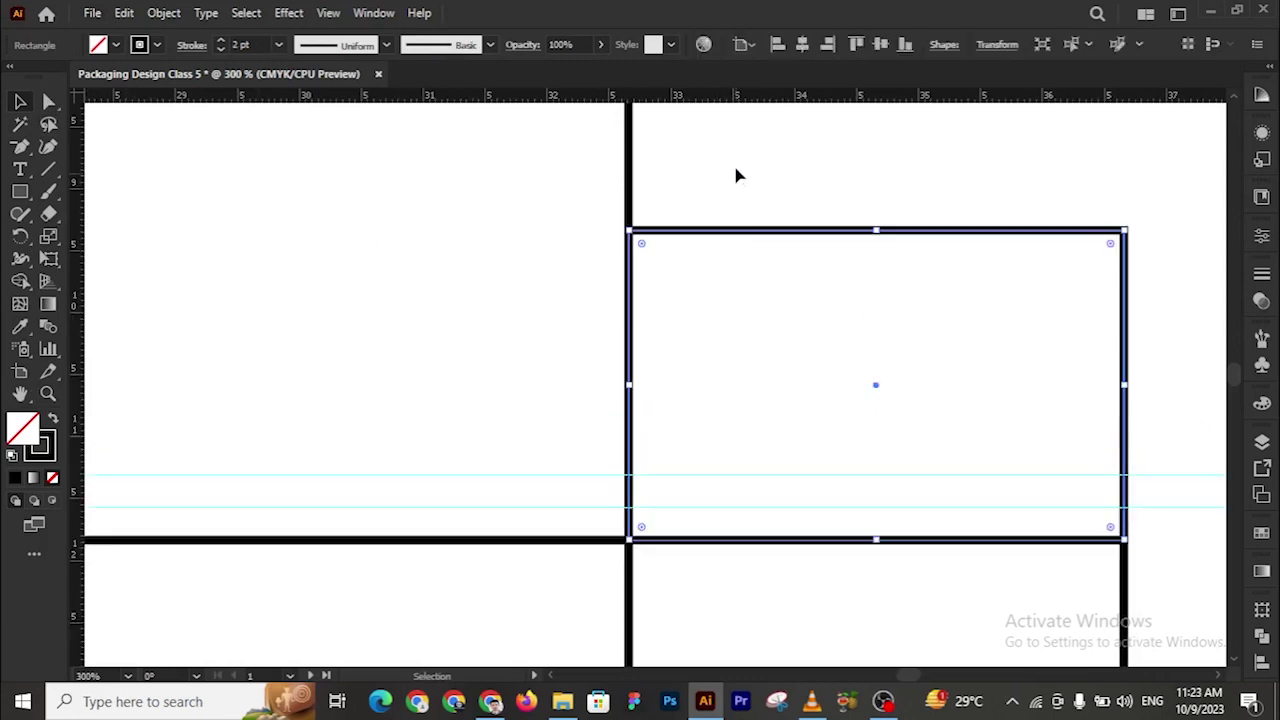
left_click(738, 176)
Select the top panel together with its rounded tuck flap and lock both shapes
key("z")
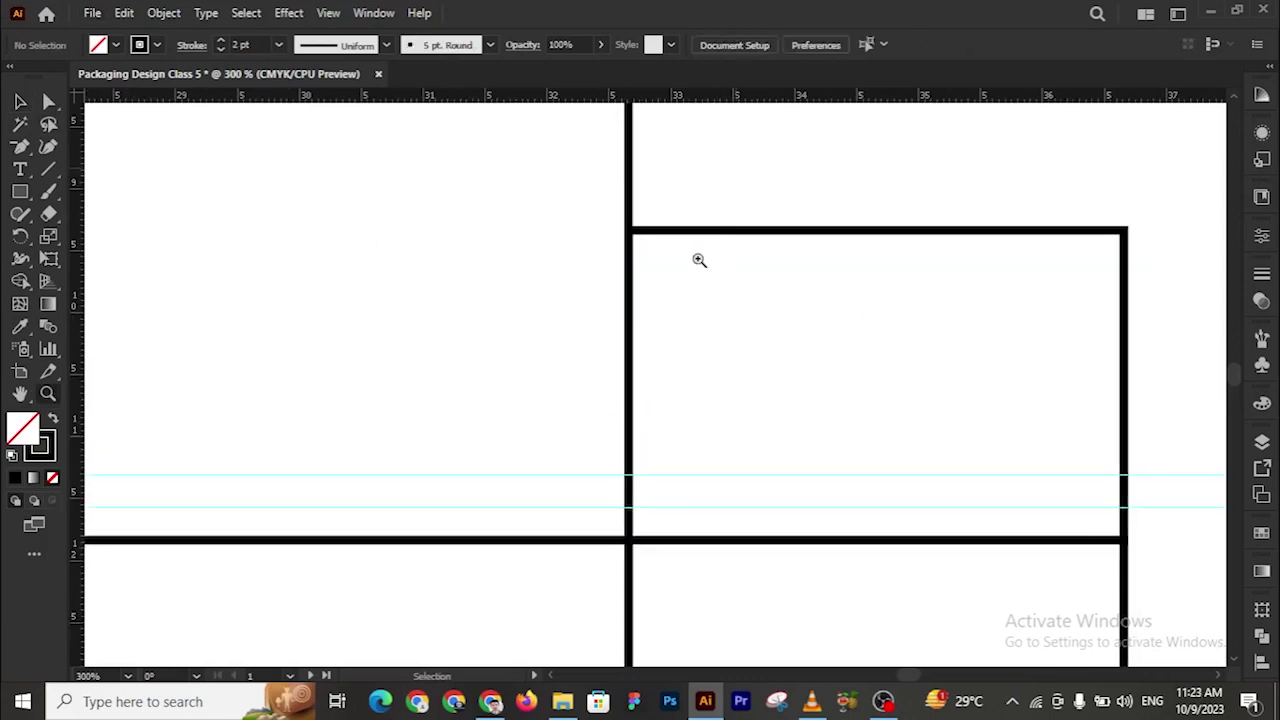
left_click(698, 260)
left_click(685, 302, "alt")
left_click(685, 302, "alt")
left_click(685, 302, "alt")
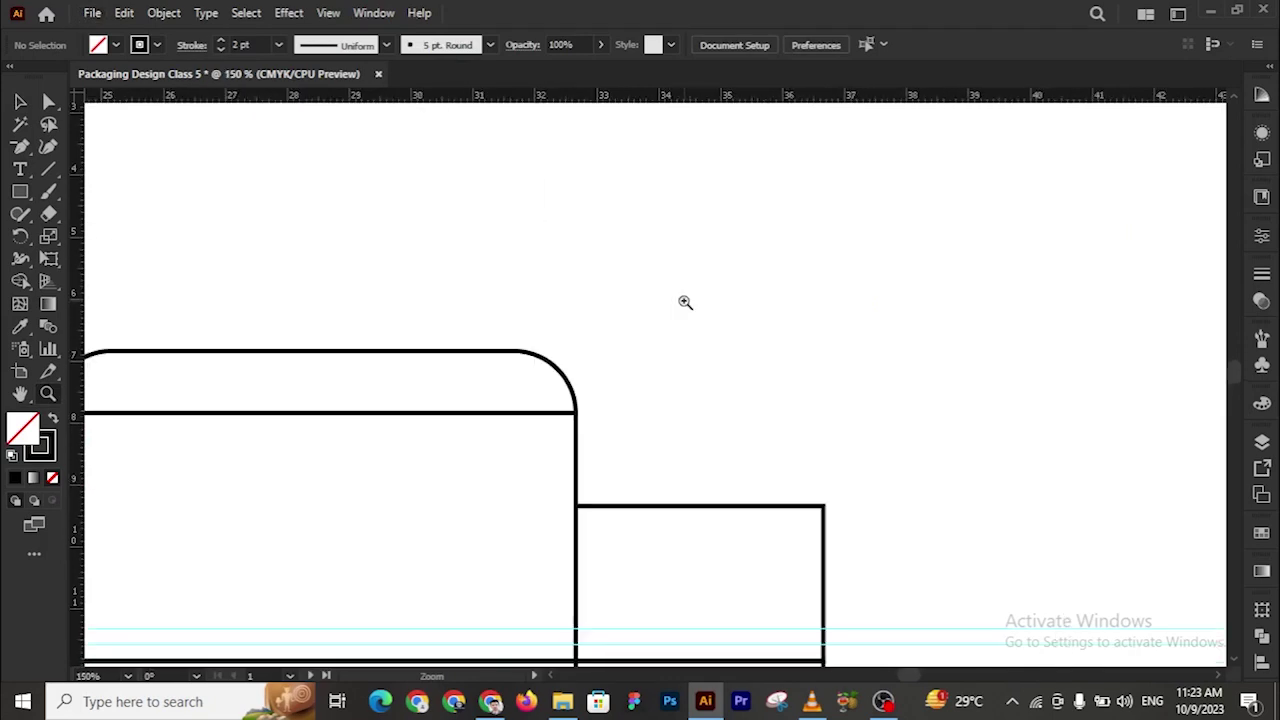
scroll(723, 320, "left", 2)
scroll(723, 320, "down", 2)
left_click(20, 101)
left_click_drag(306, 216, 474, 465)
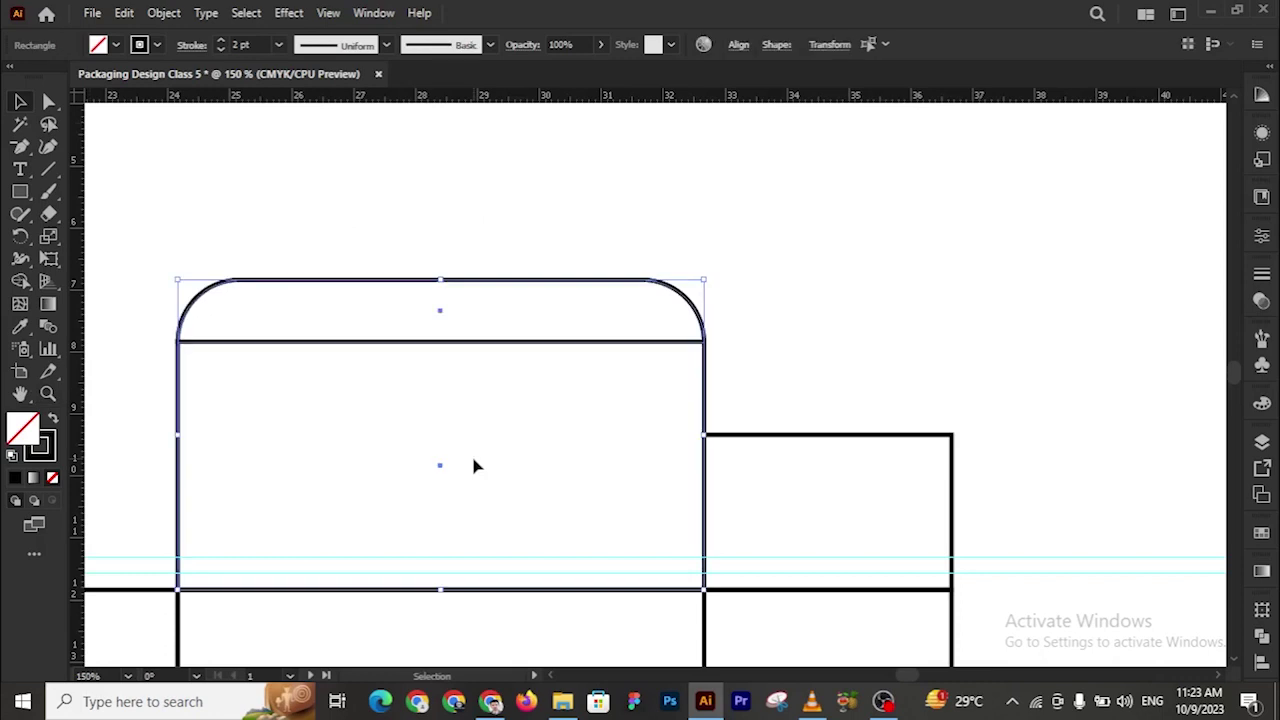
key("a")
left_click(476, 466)
key("v")
left_click_drag(309, 189, 447, 414)
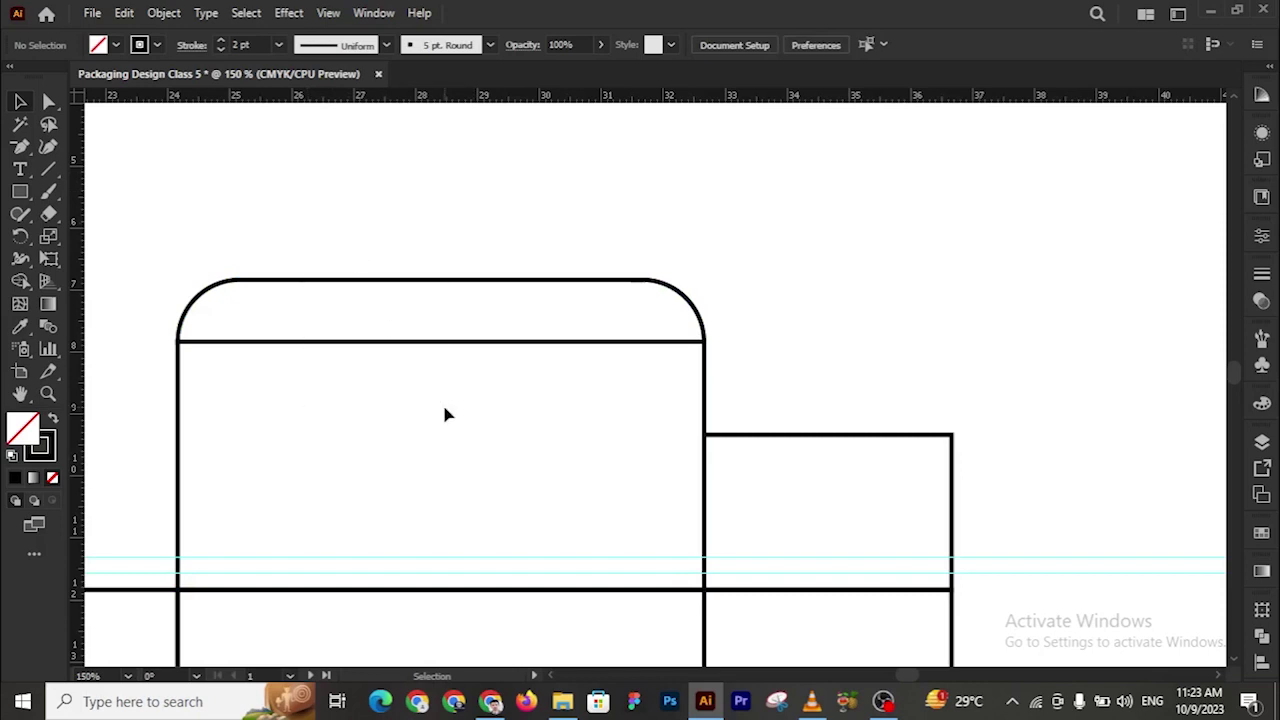
left_click(447, 414)
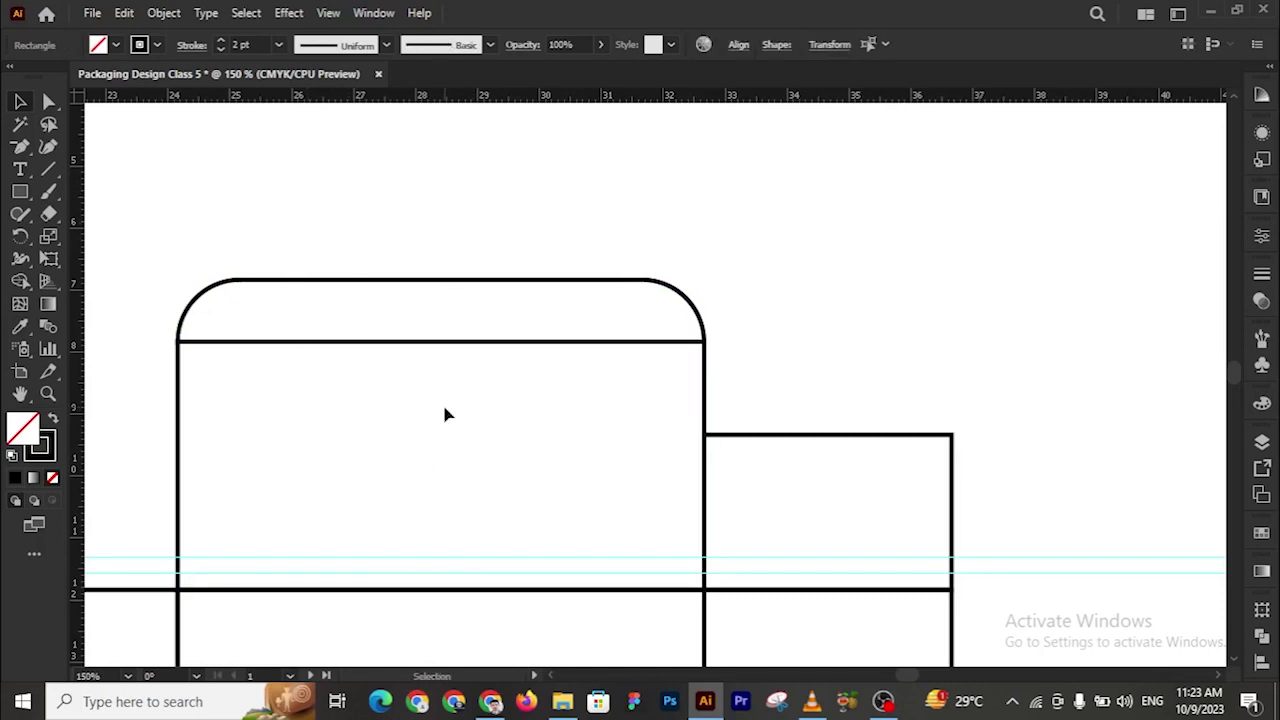
left_click(408, 231)
left_click_drag(377, 221, 529, 480)
left_click(164, 13)
mouse_move(300, 159)
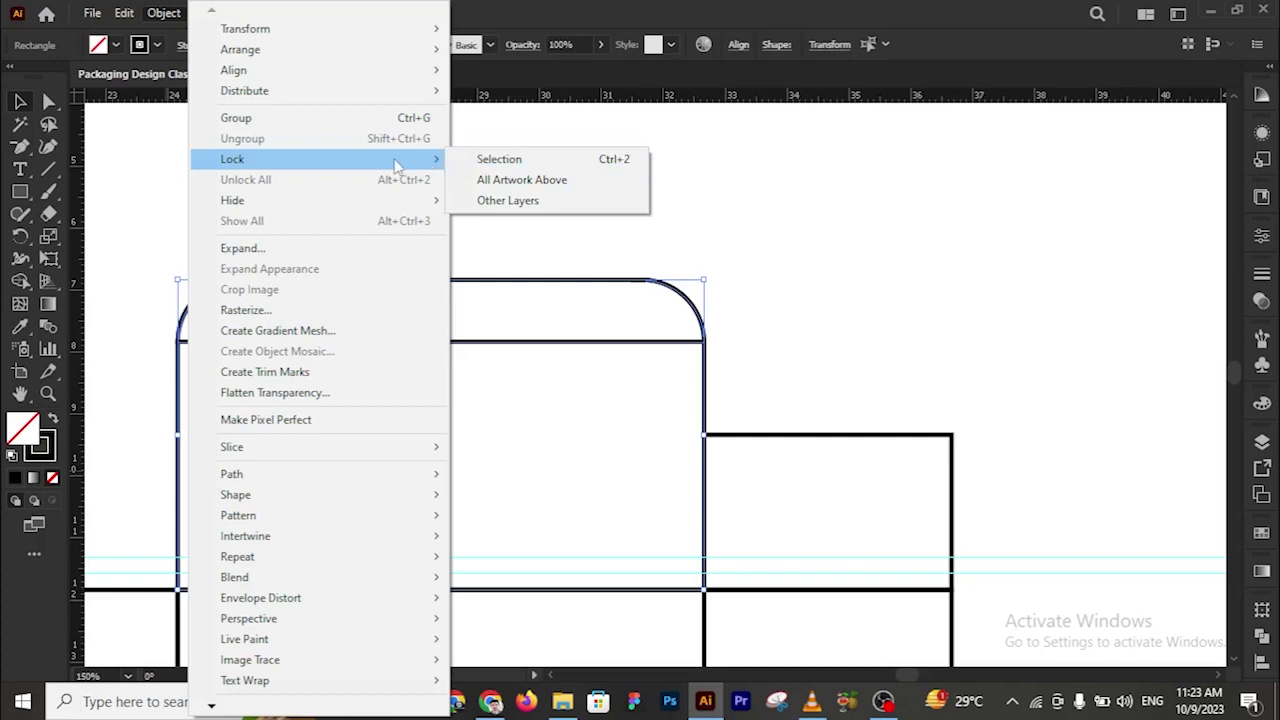
left_click(539, 162)
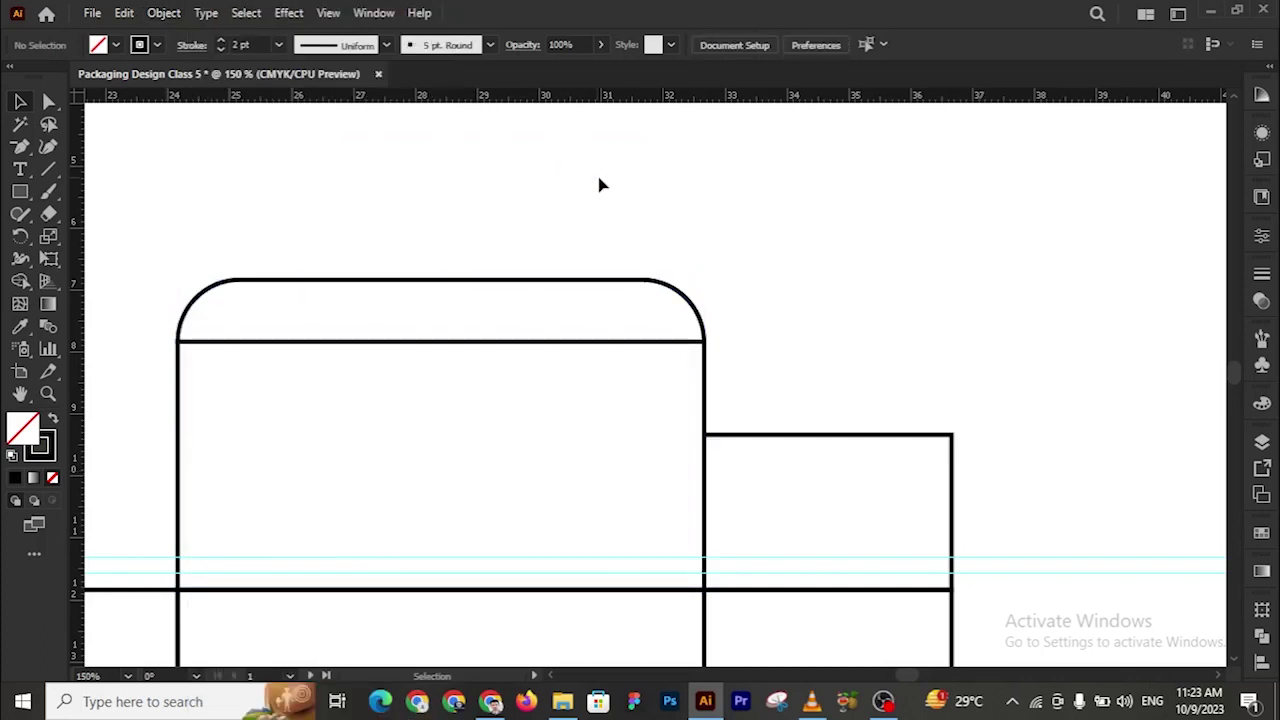
Test whether the locked top panel and rounded tuck flap can still be selected
key("z")
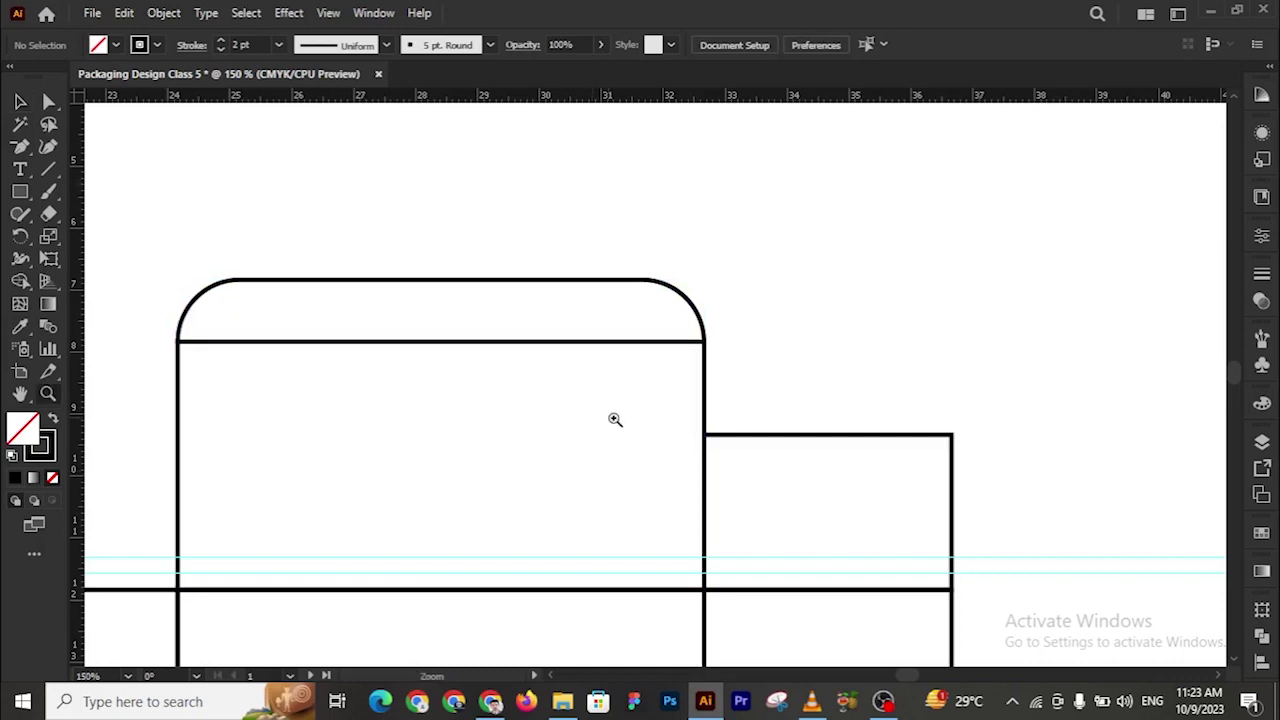
left_click(612, 420, "alt")
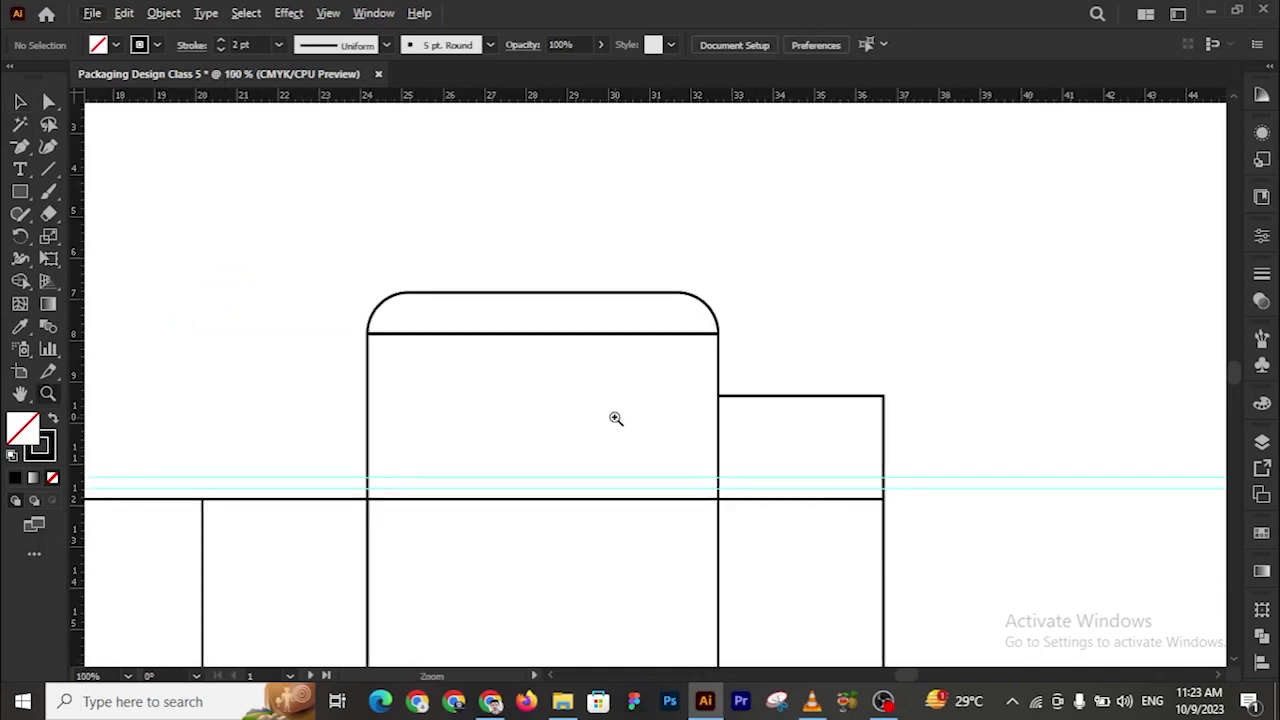
left_click(743, 403)
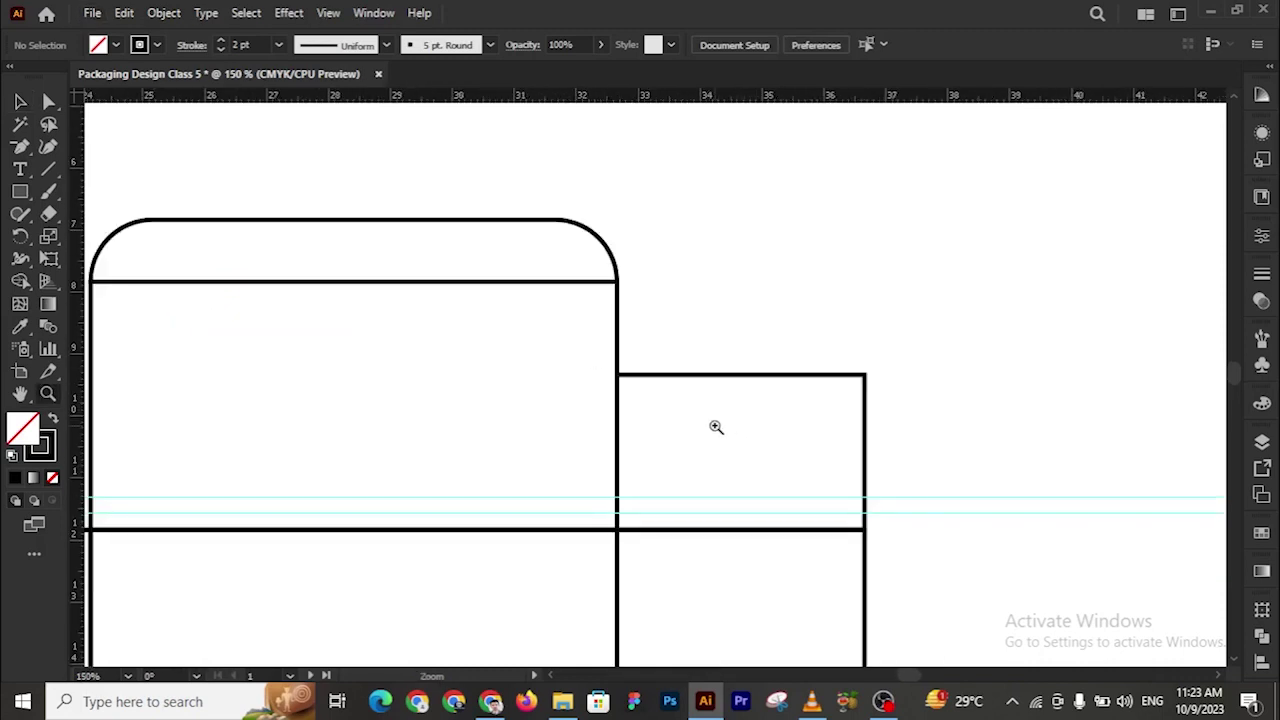
left_click(716, 428)
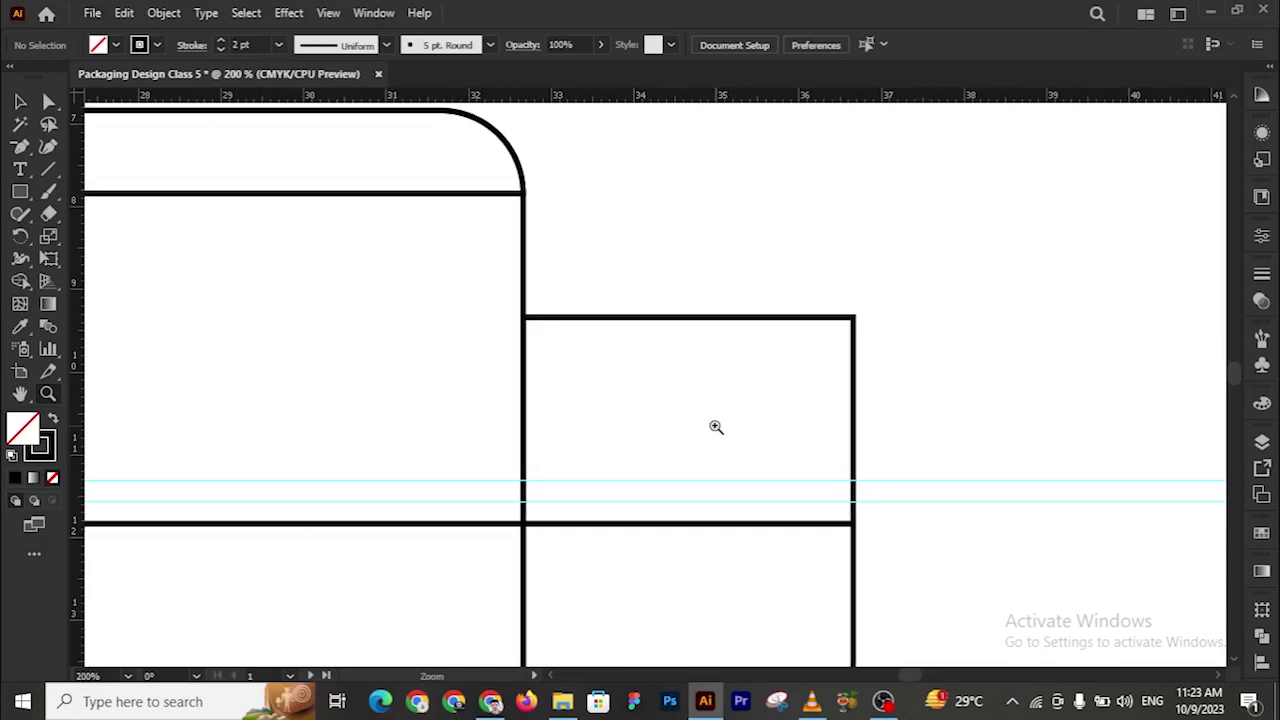
left_click(20, 103)
left_click_drag(585, 163, 396, 272)
left_click_drag(660, 162, 403, 251)
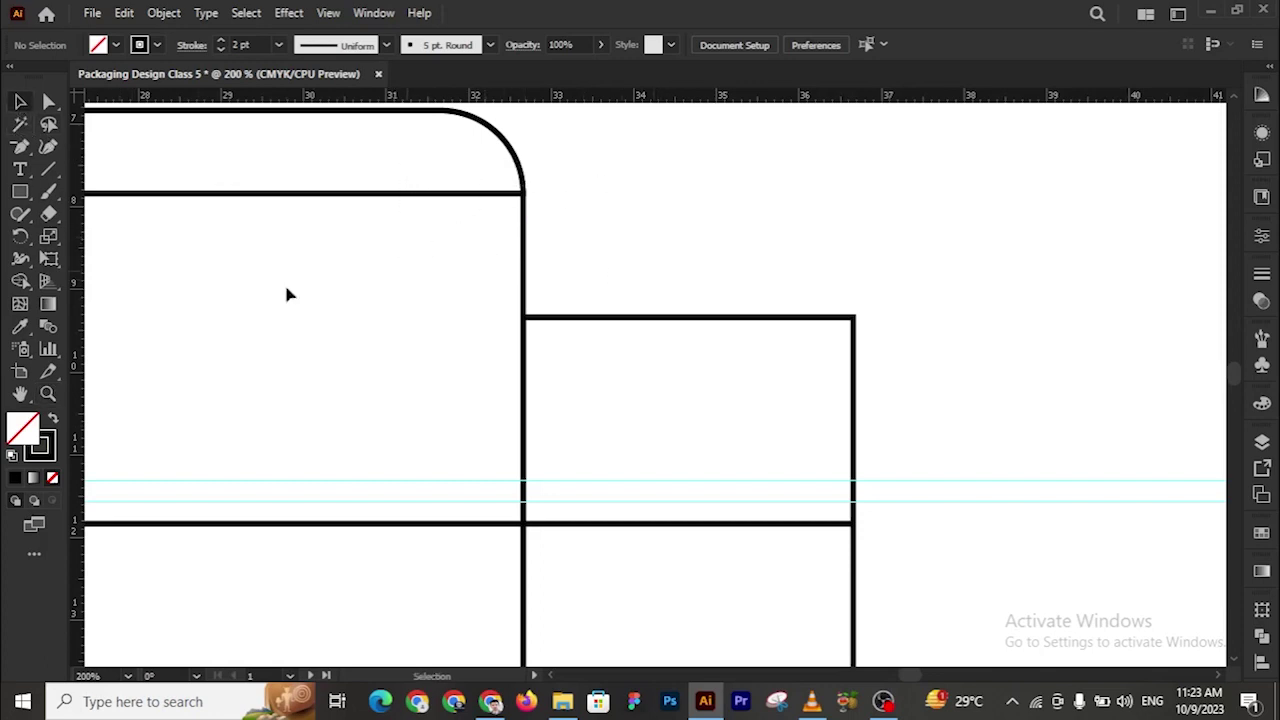
Add an anchor point on the side flap's left edge where it crosses the lower horizontal guide
left_click(18, 147)
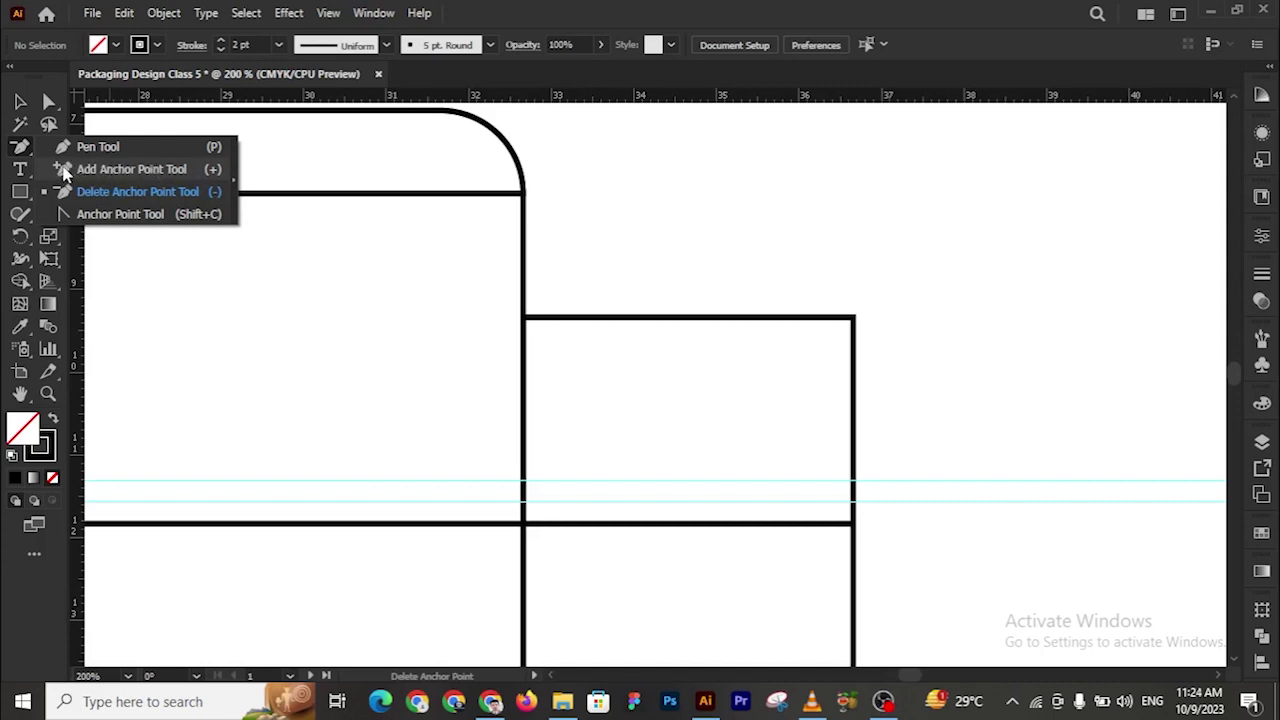
left_click(63, 172)
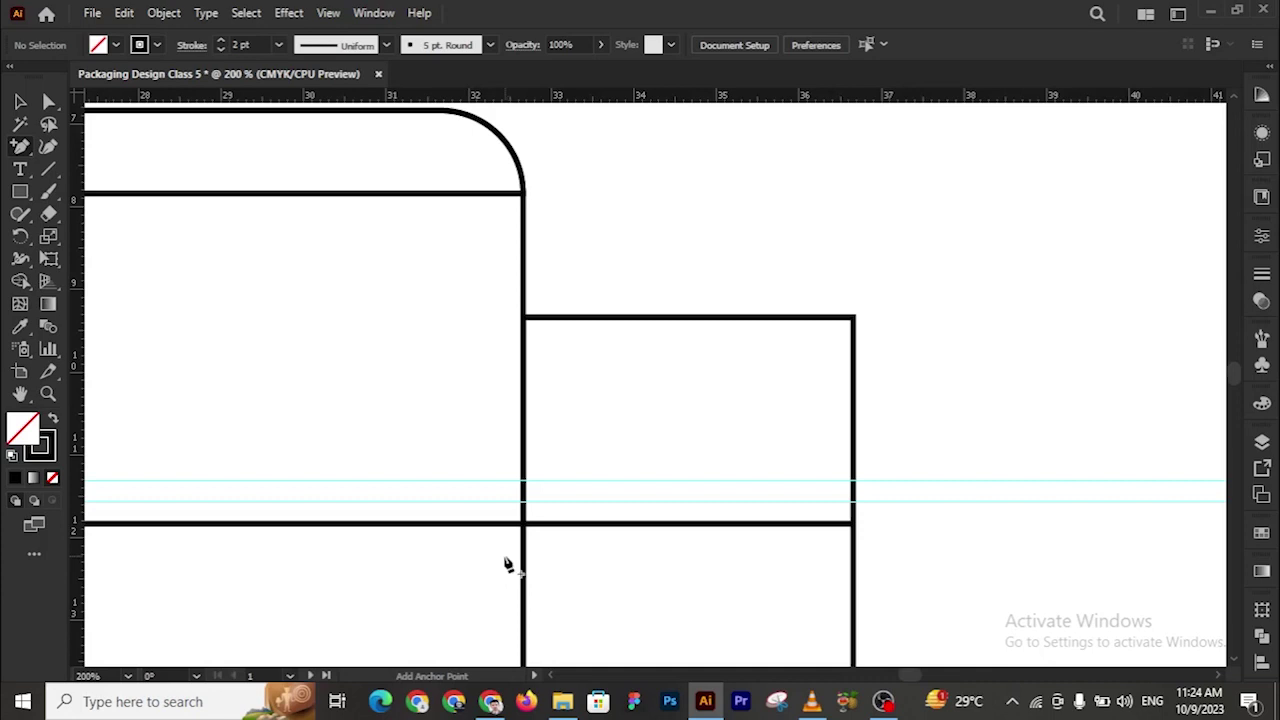
key("z")
left_click(574, 506)
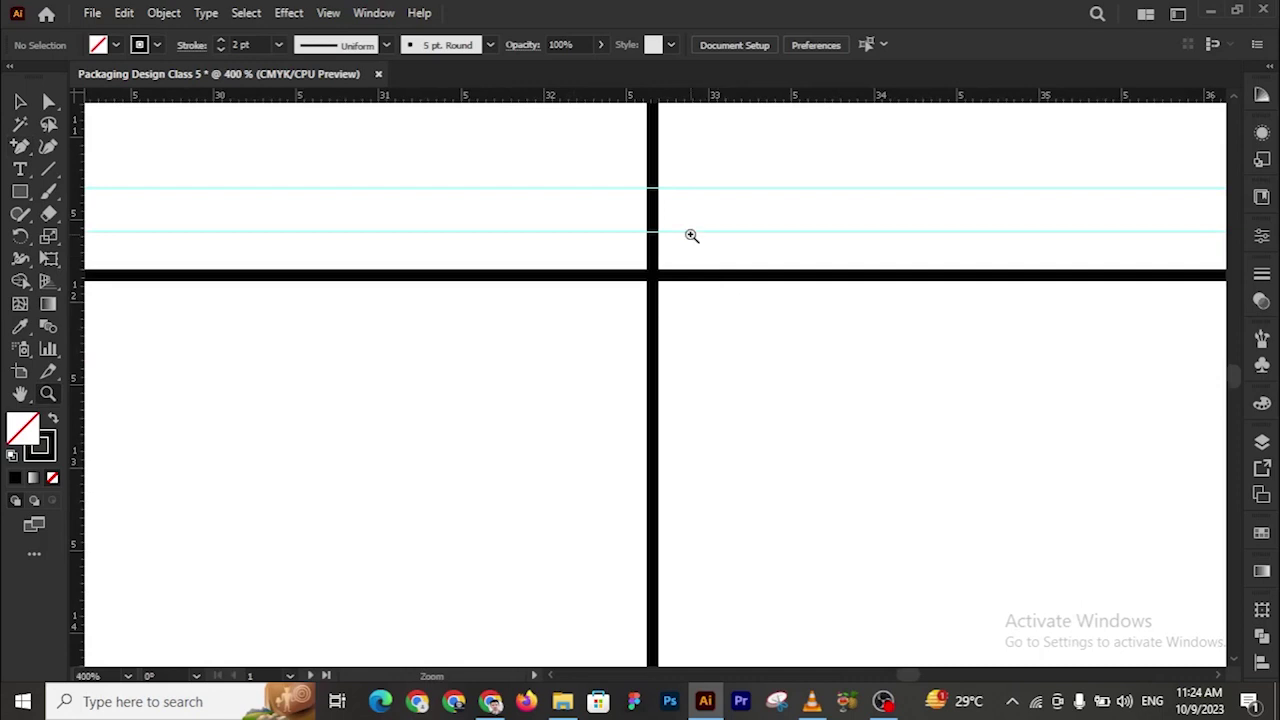
left_click(691, 234)
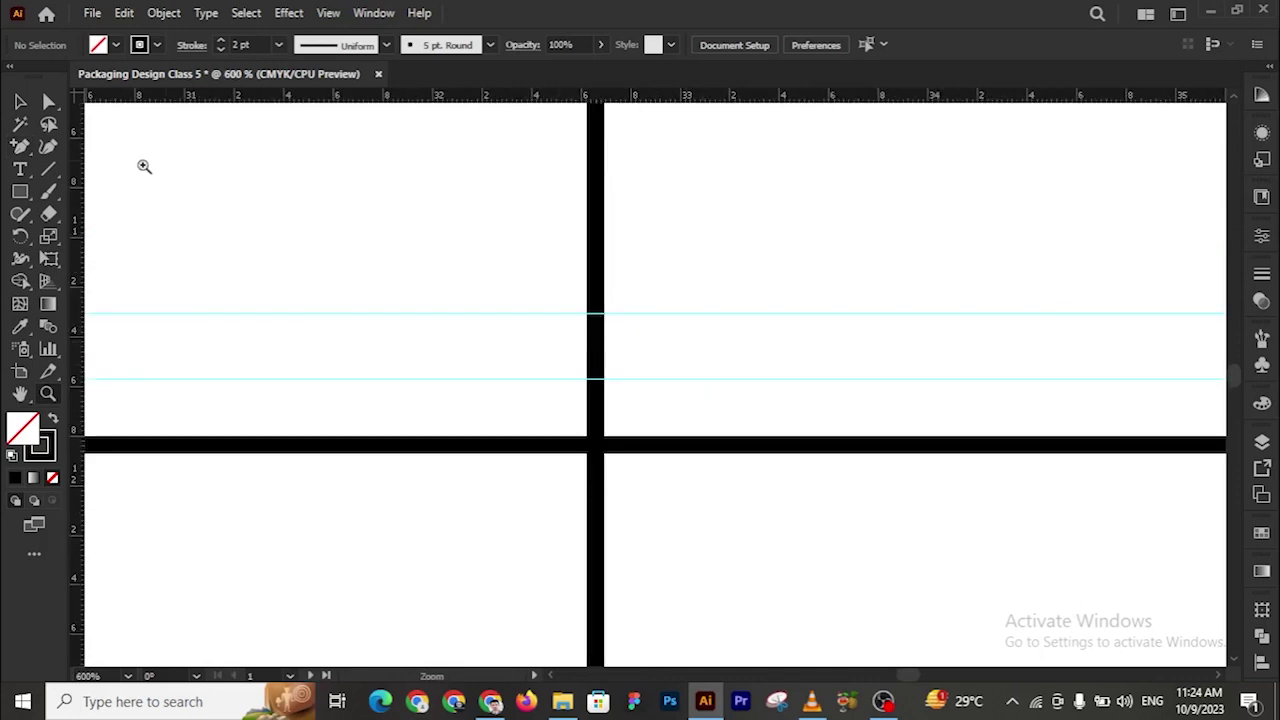
left_click(18, 146)
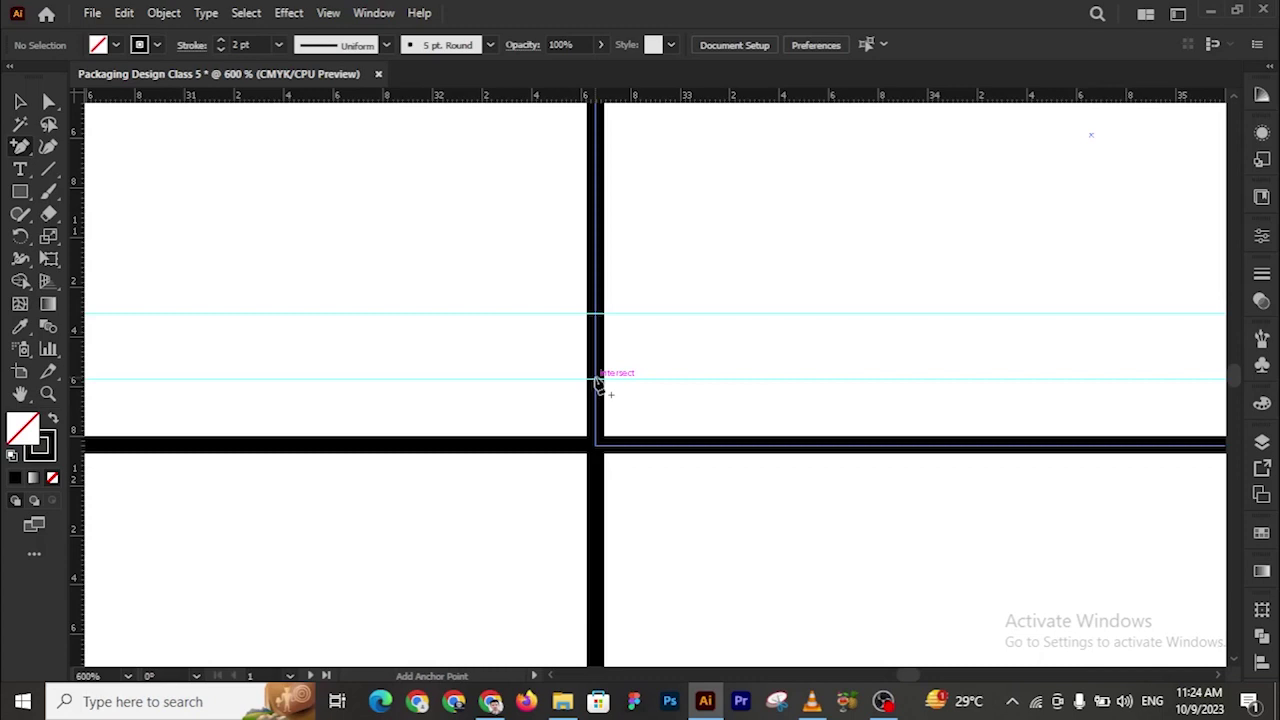
left_click(597, 380)
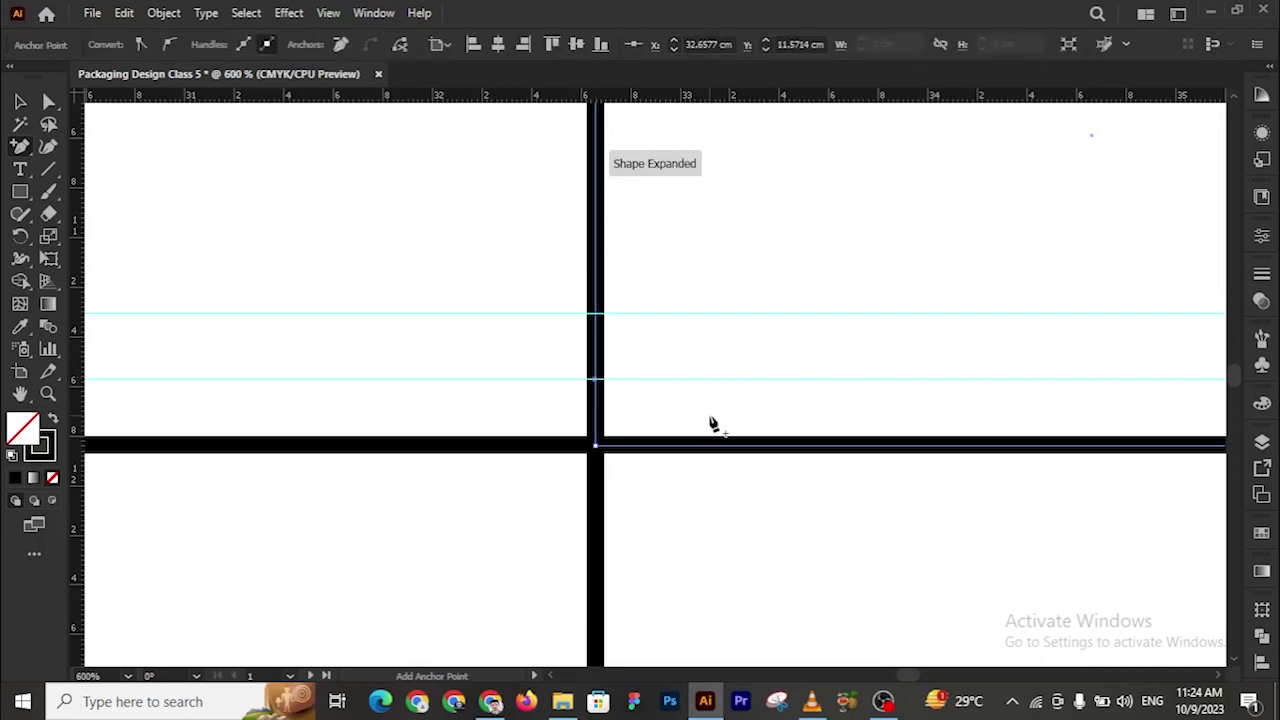
Add two anchor points on the side flap's right edge where it crosses the lower and upper horizontal guides
key("z")
left_click(755, 347, "alt")
left_click(756, 347, "alt")
left_click(756, 347, "alt")
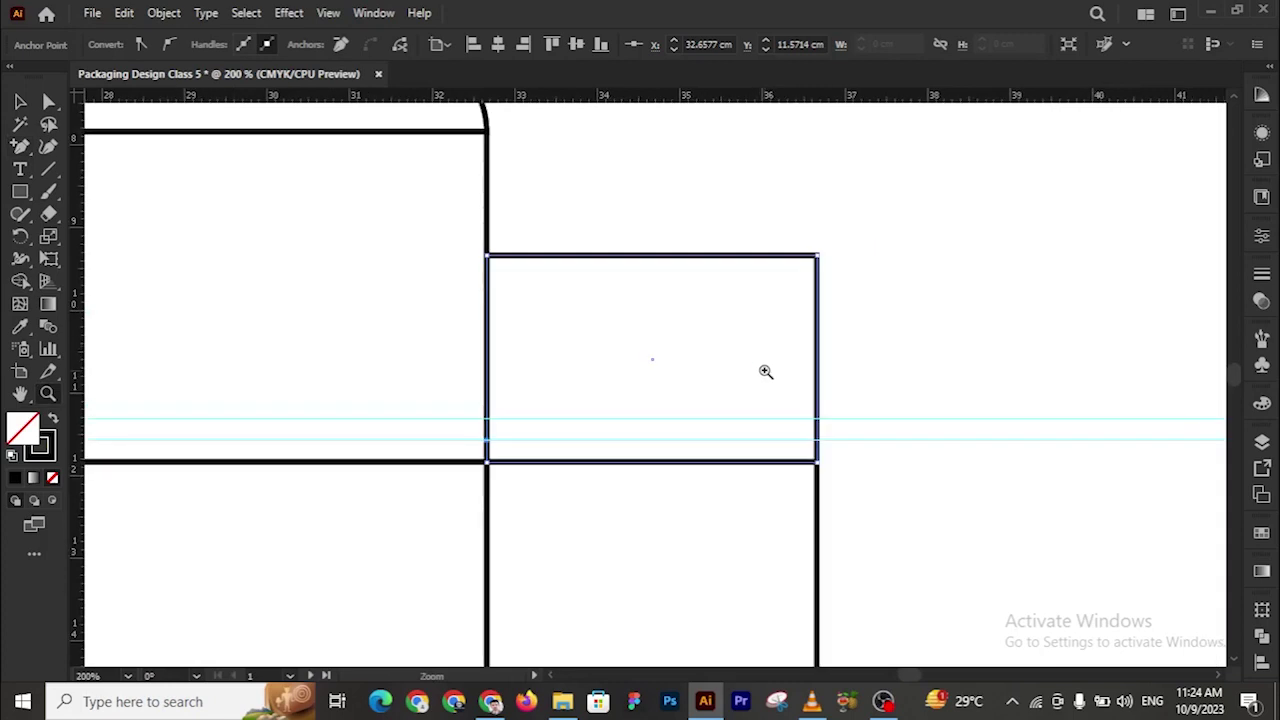
left_click(765, 371)
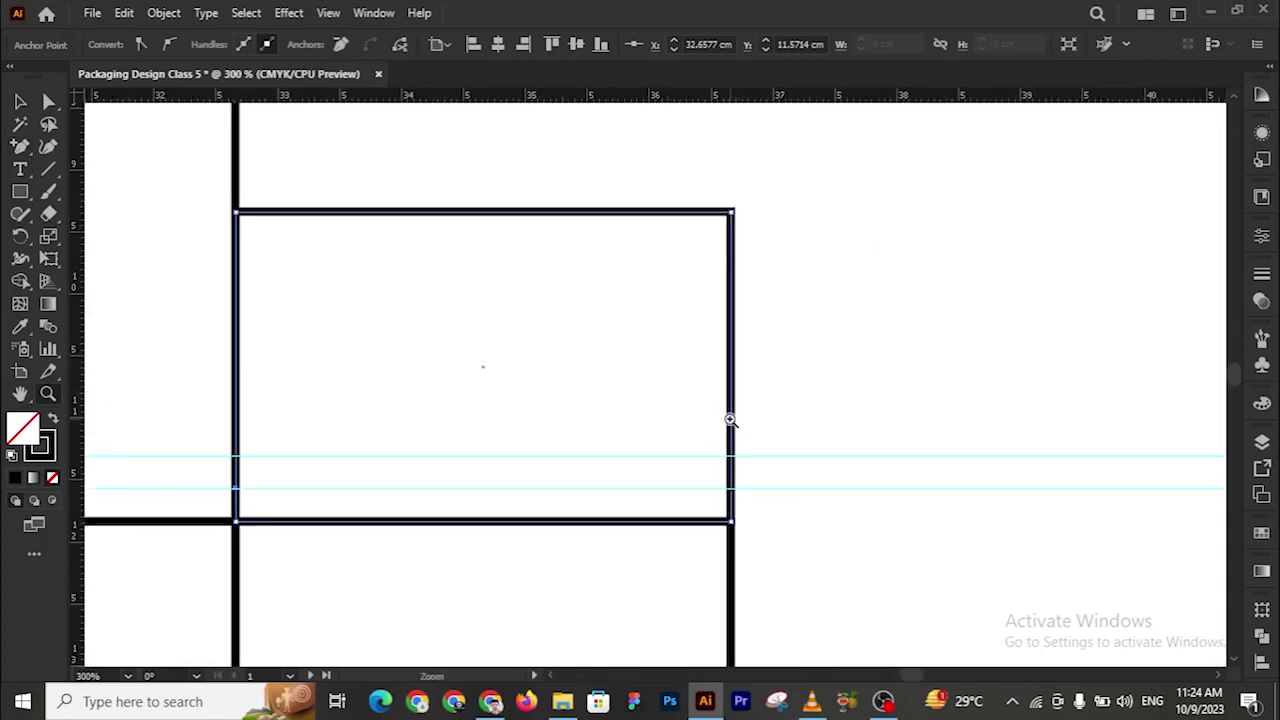
left_click(727, 421)
left_click(677, 415)
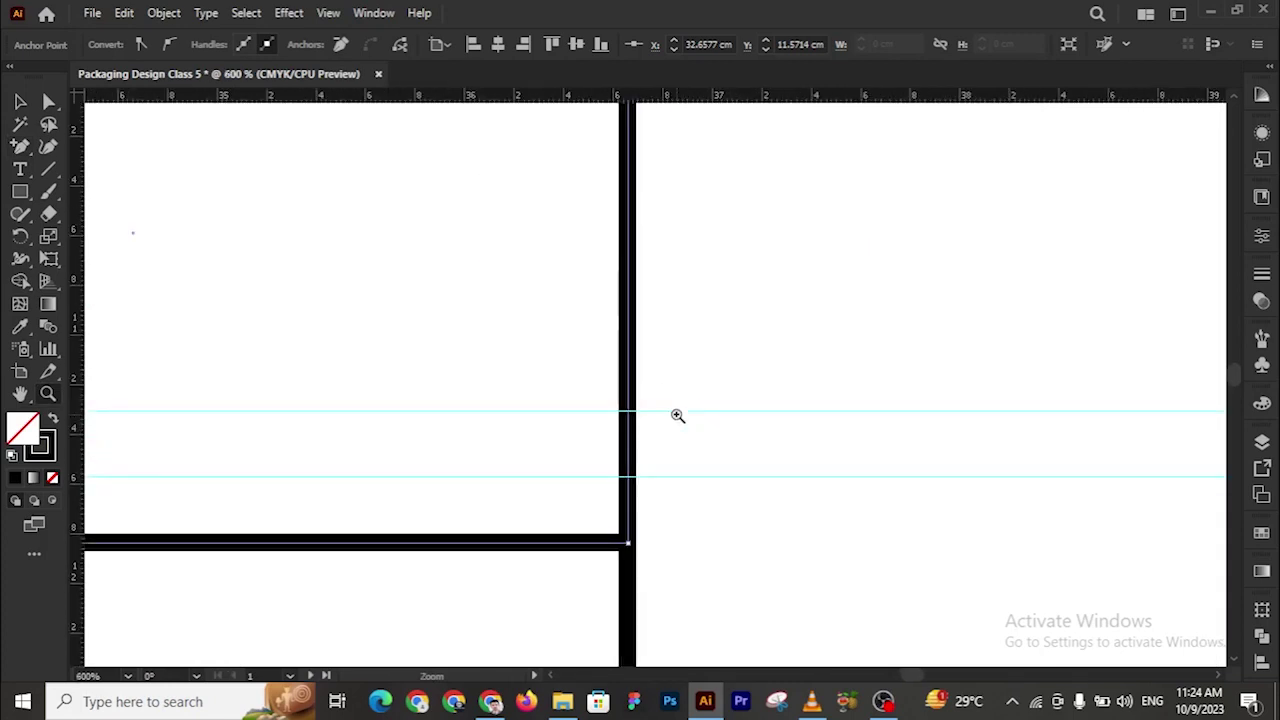
left_click(668, 412)
left_click(20, 146)
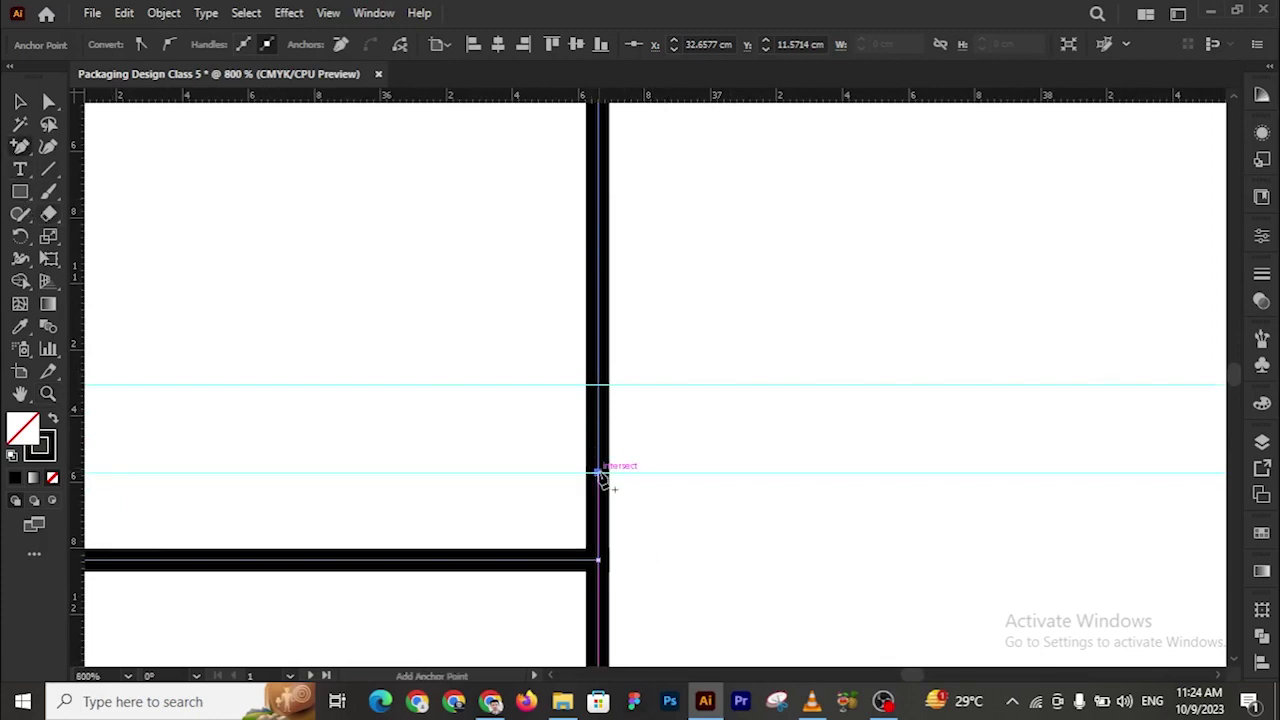
left_click(600, 390)
key("v")
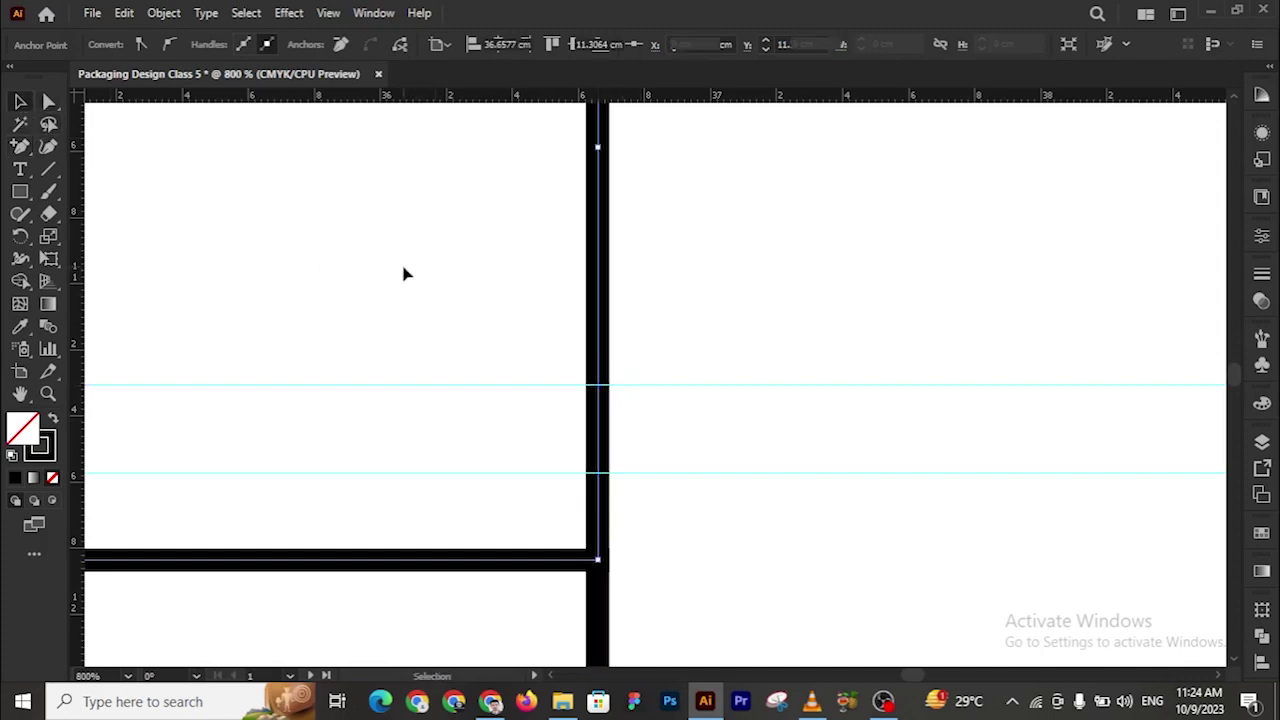
left_click(403, 274)
key("z")
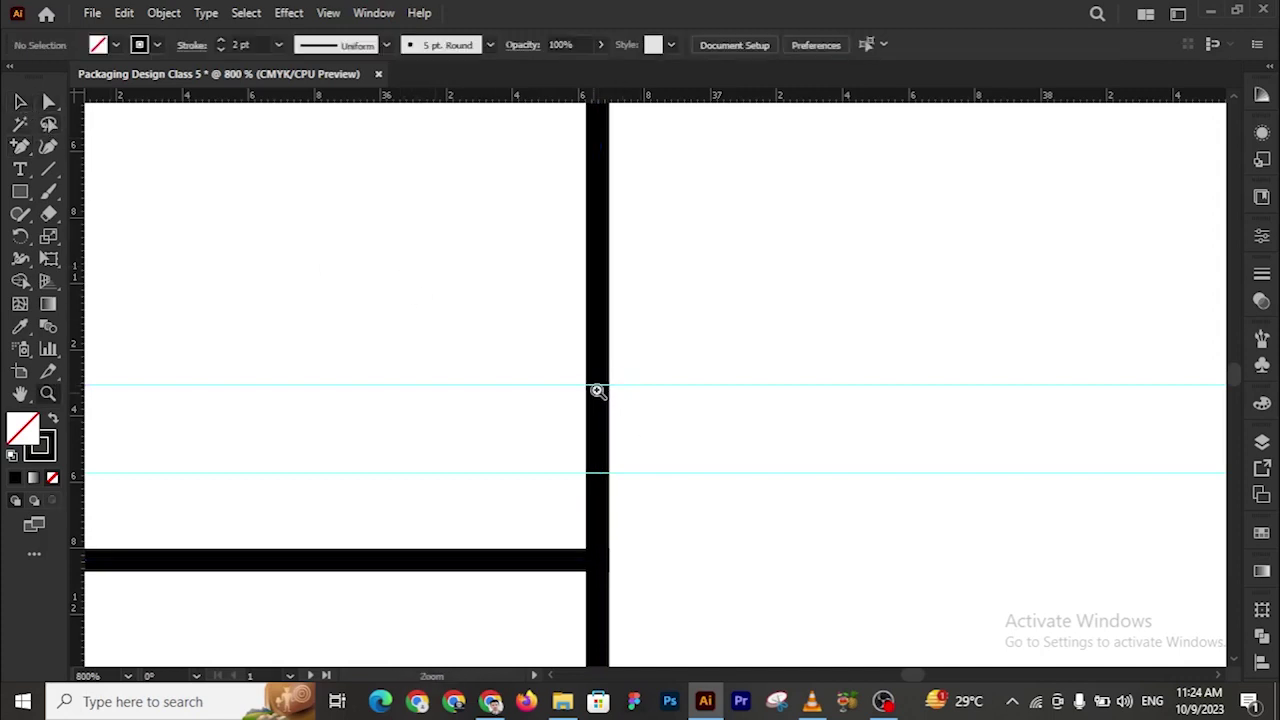
left_click(597, 390, "alt")
scroll(580, 391, "up", 1)
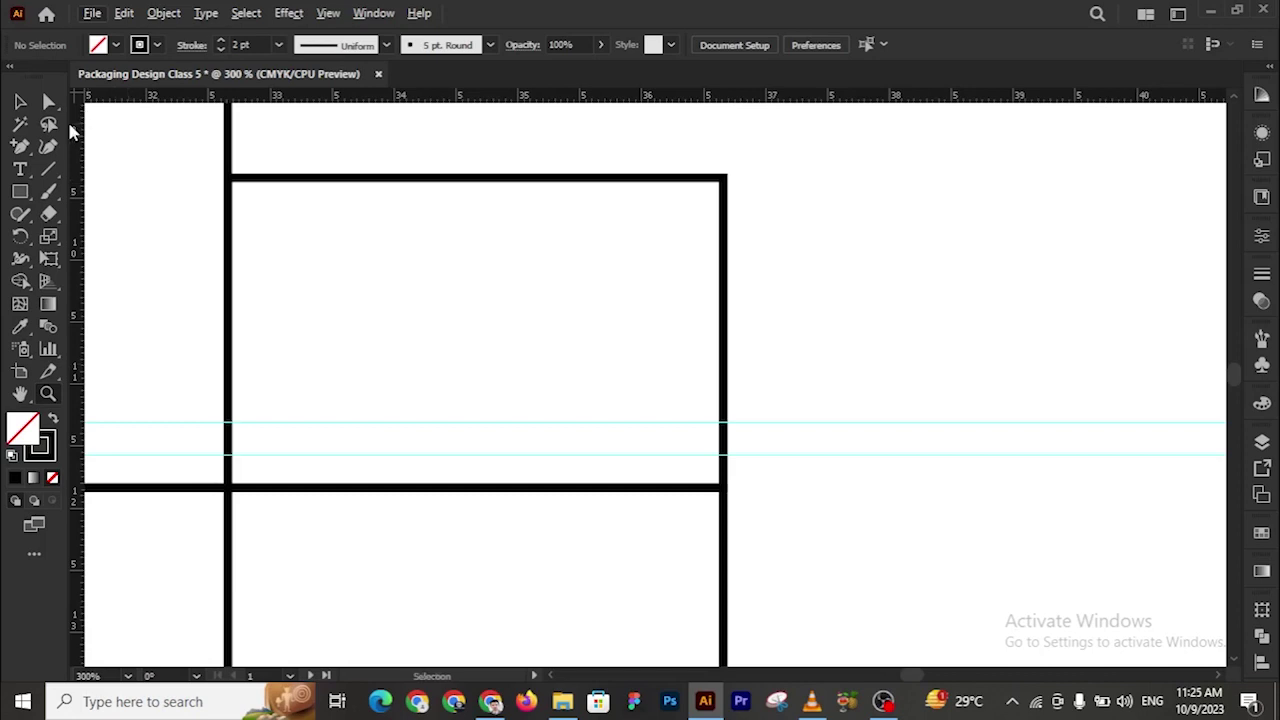
Nudge the side flap's left-edge guide anchor slightly inward and its upper-left corner about twice as far, forming a tapered notched edge
left_click(50, 103)
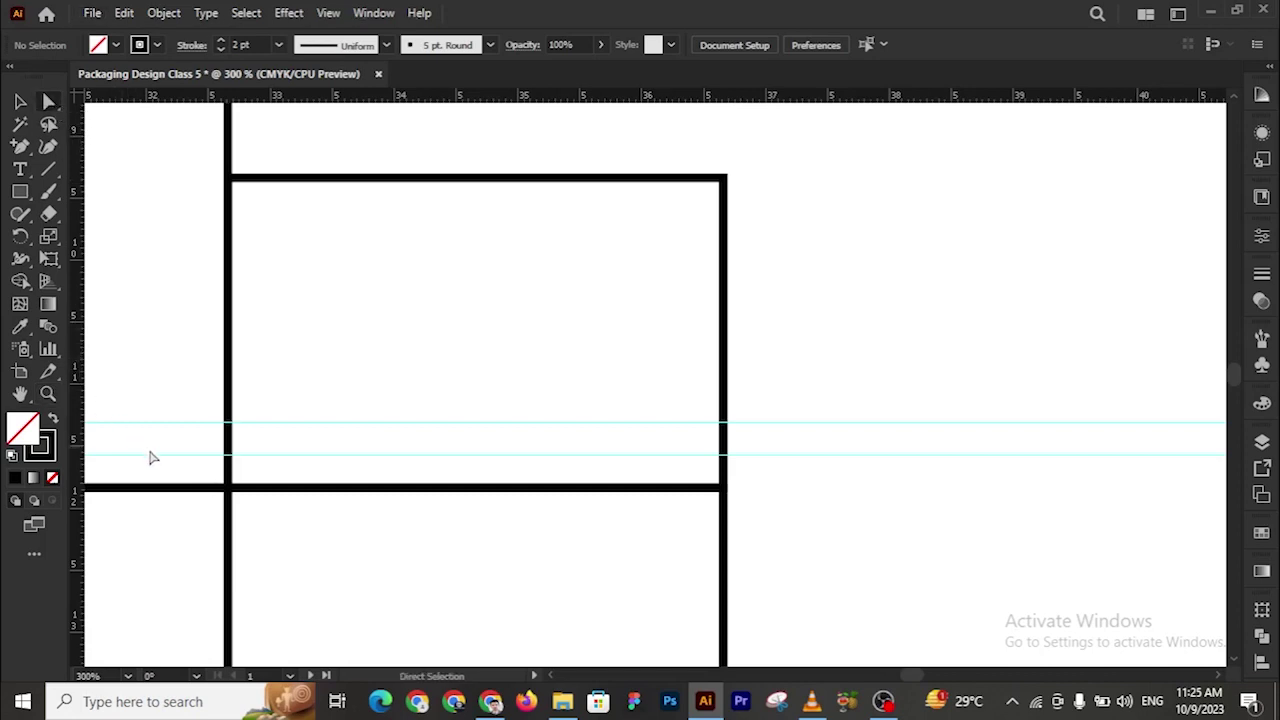
left_click(229, 457)
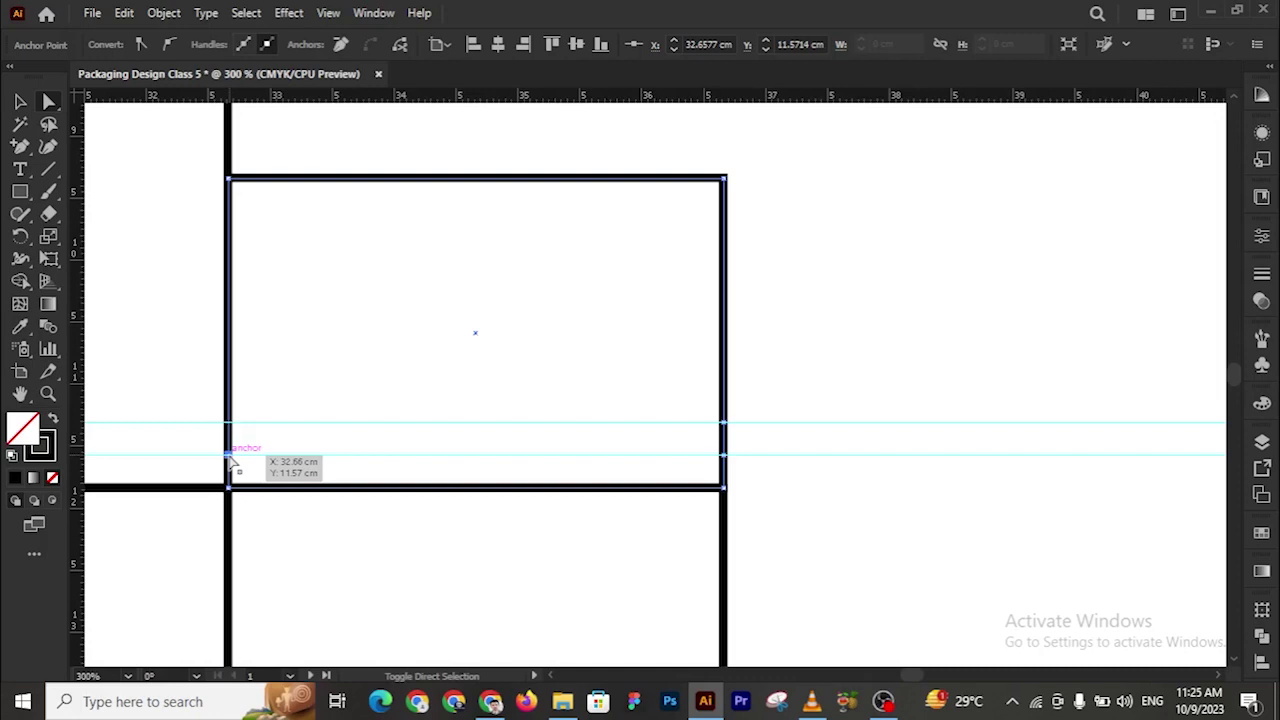
key("shift+Right")
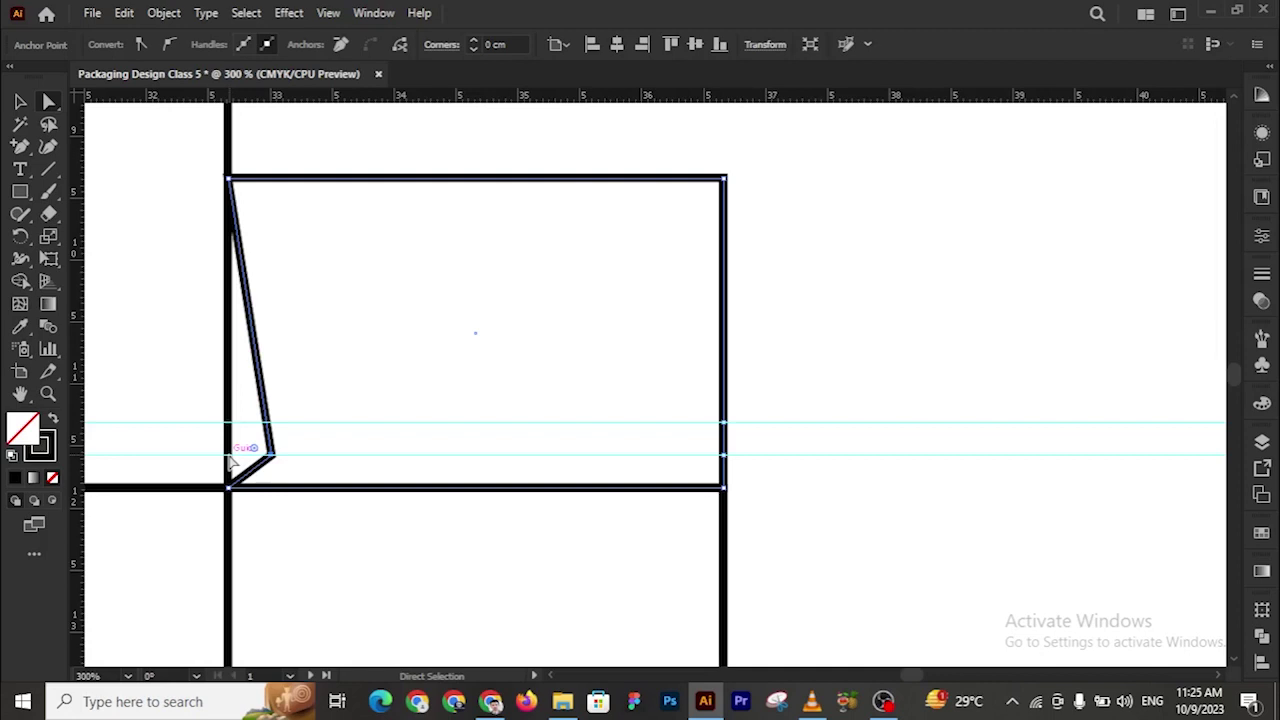
left_click_drag(230, 460, 233, 458)
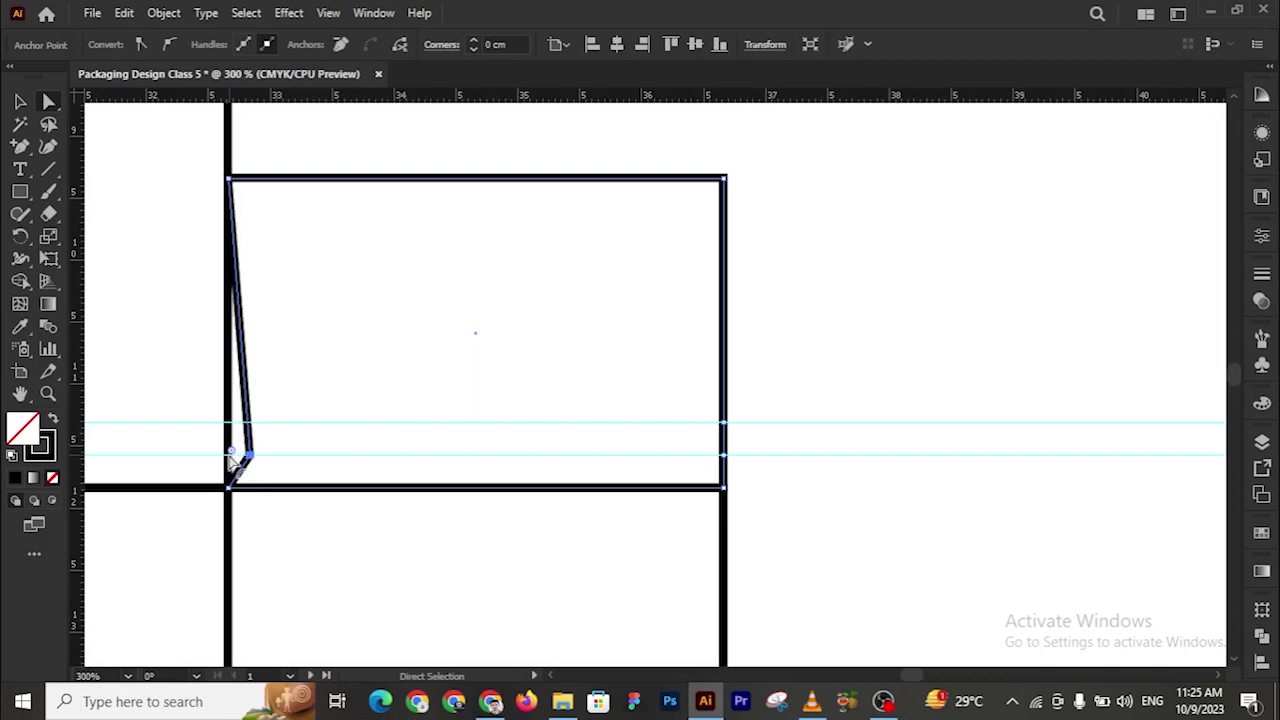
left_click_drag(229, 180, 228, 180)
key("shift+Right")
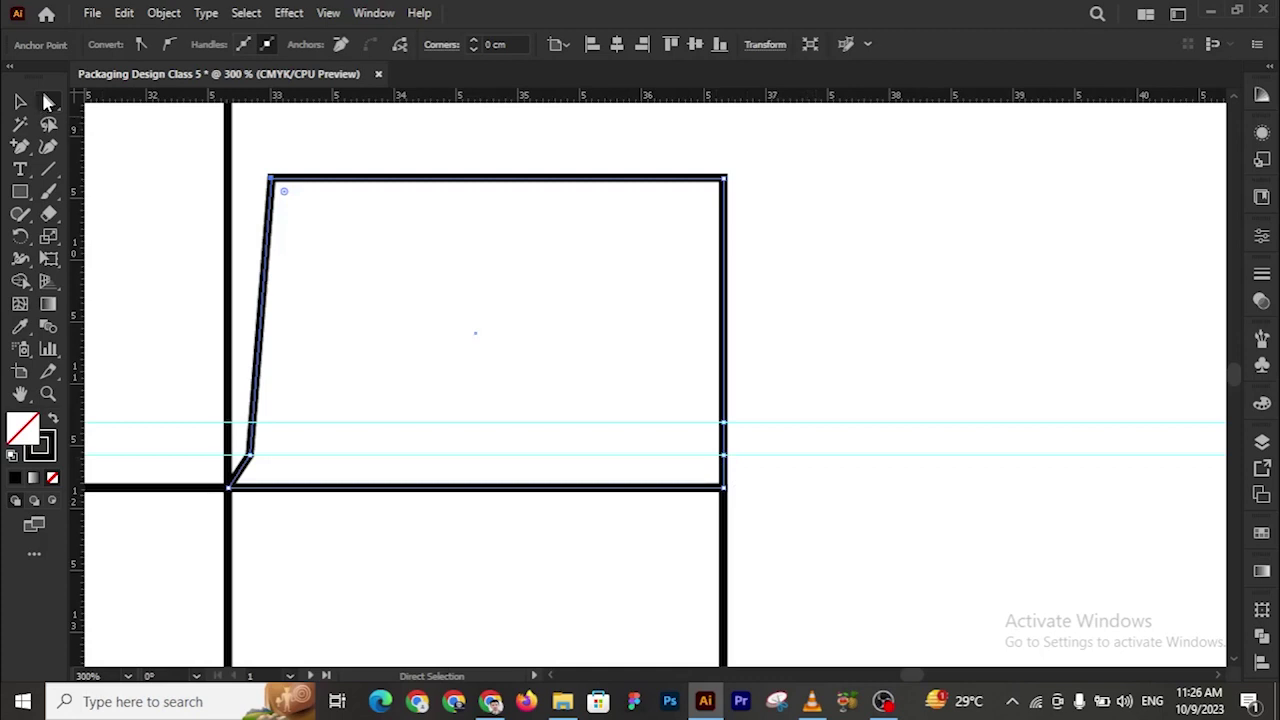
Nudge the side flap's right-edge anchor on the upper guide and its upper-right corner inward, with the corner moved farther
left_click(724, 428)
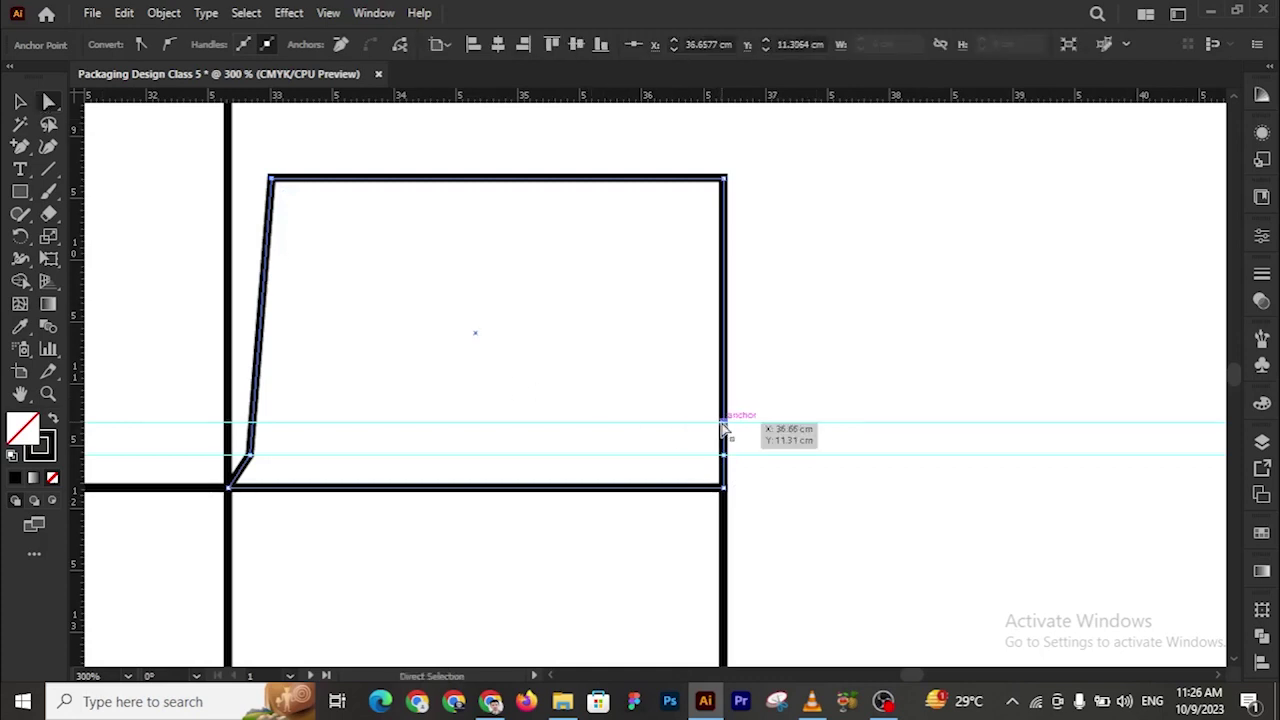
left_click_drag(724, 428, 719, 424)
key("Left")
key("Left")
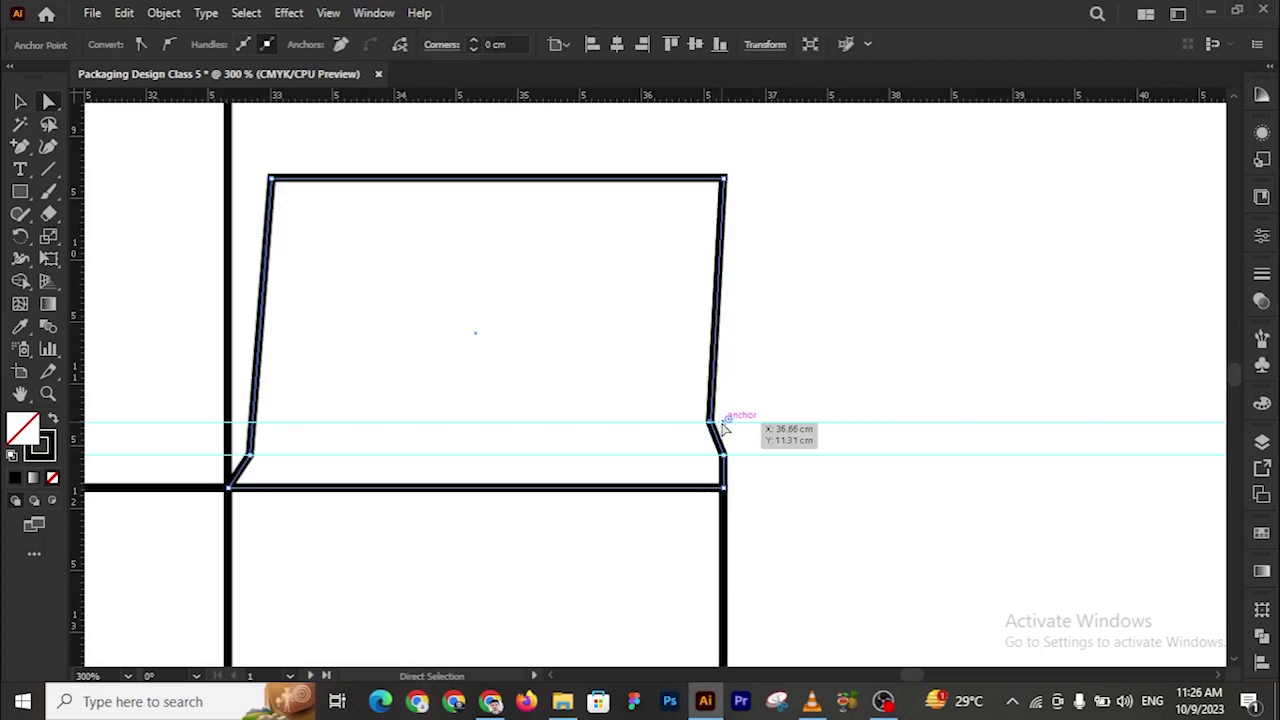
key("Left")
key("Left")
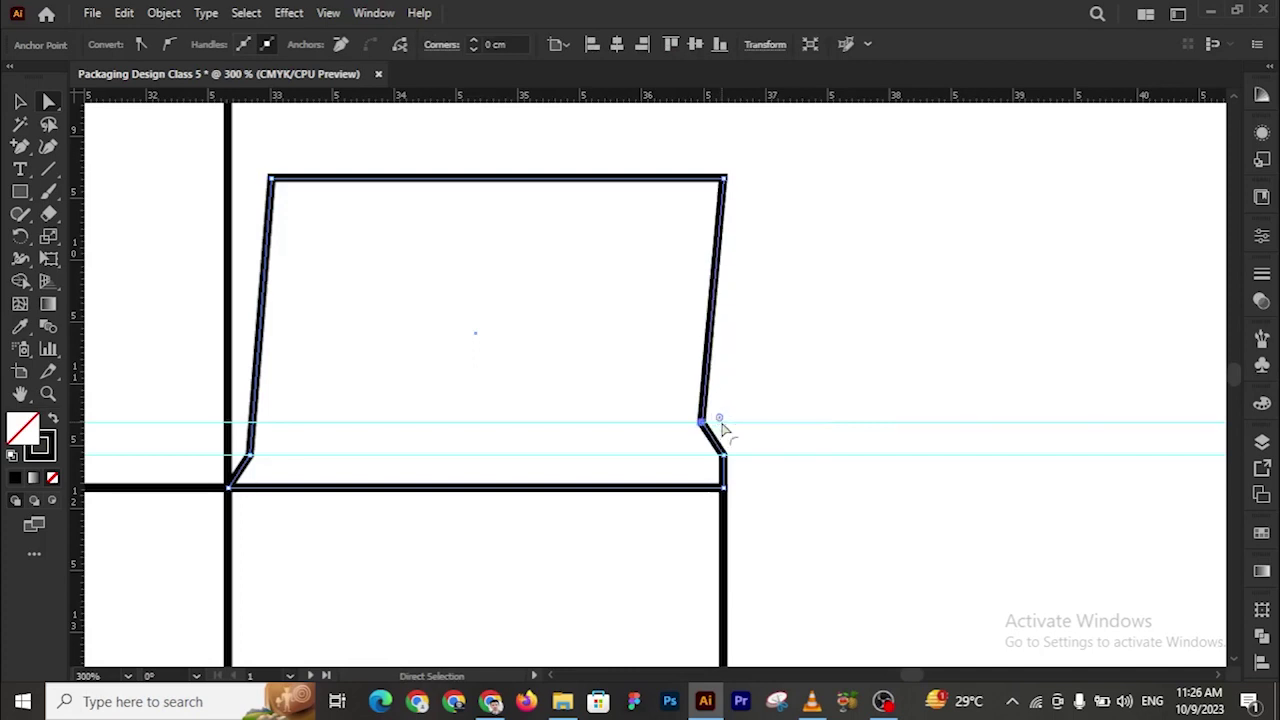
left_click(725, 183)
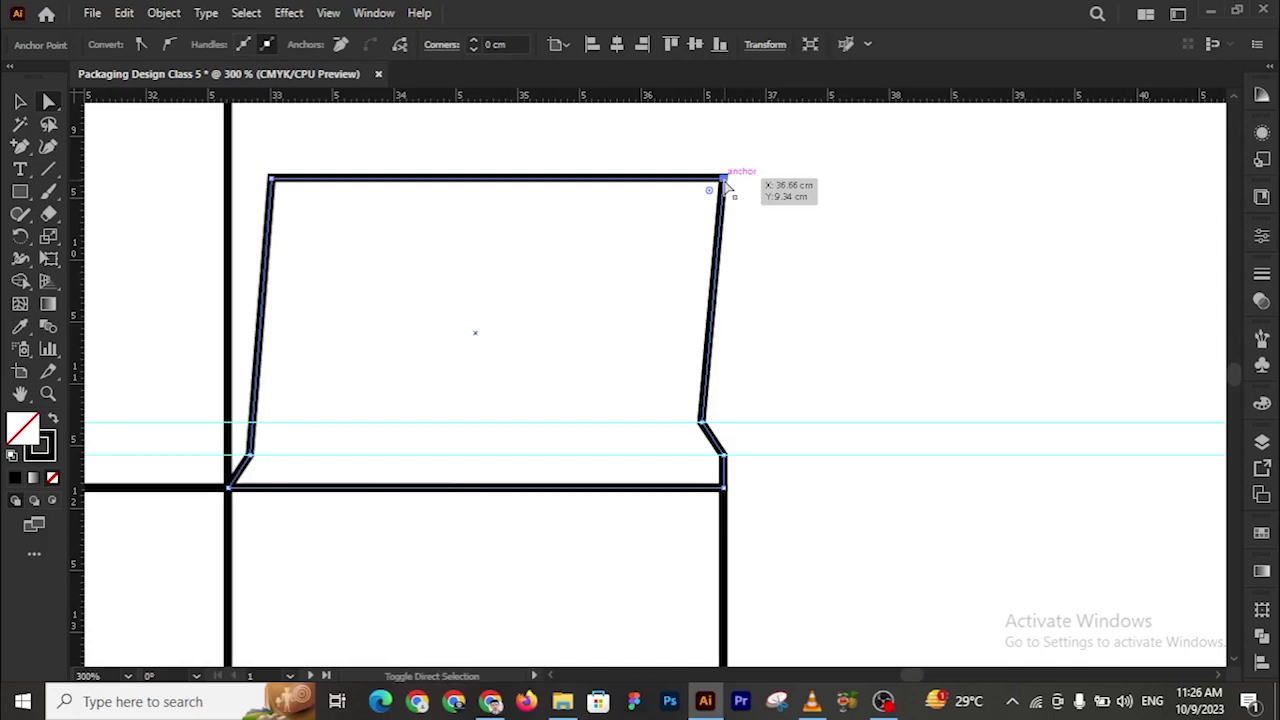
key("shift+Left")
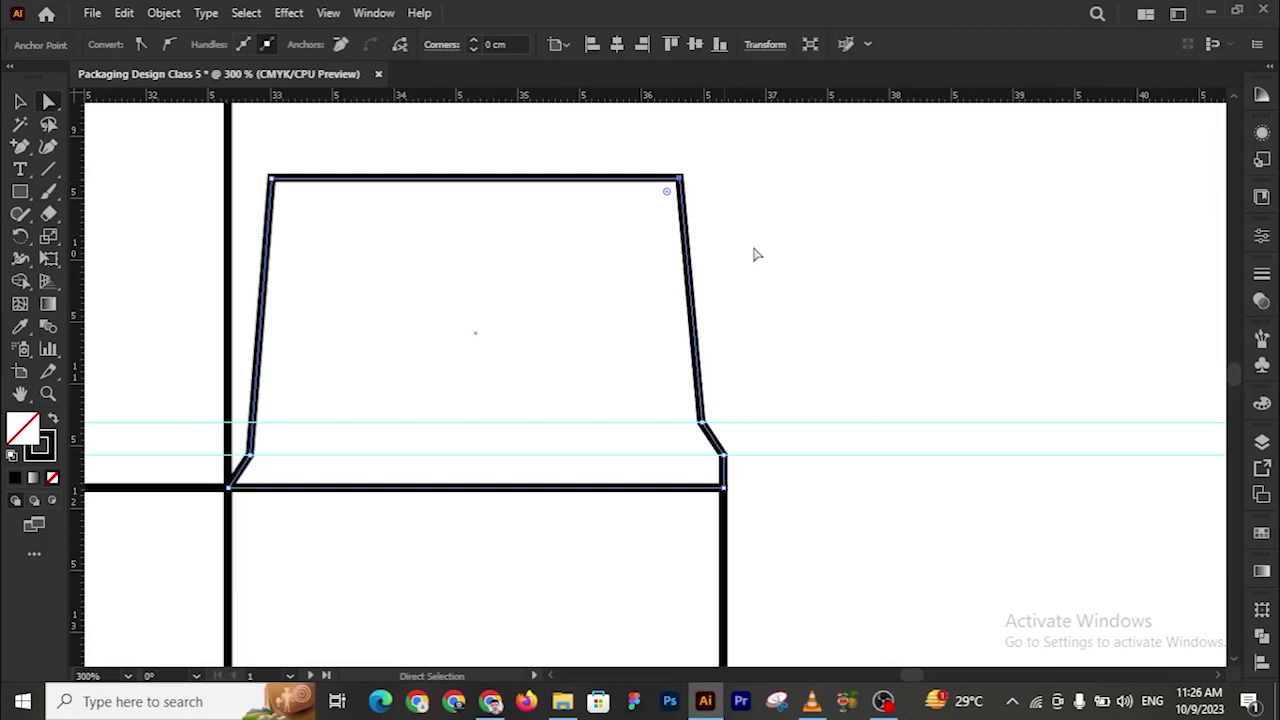
left_click(814, 326)
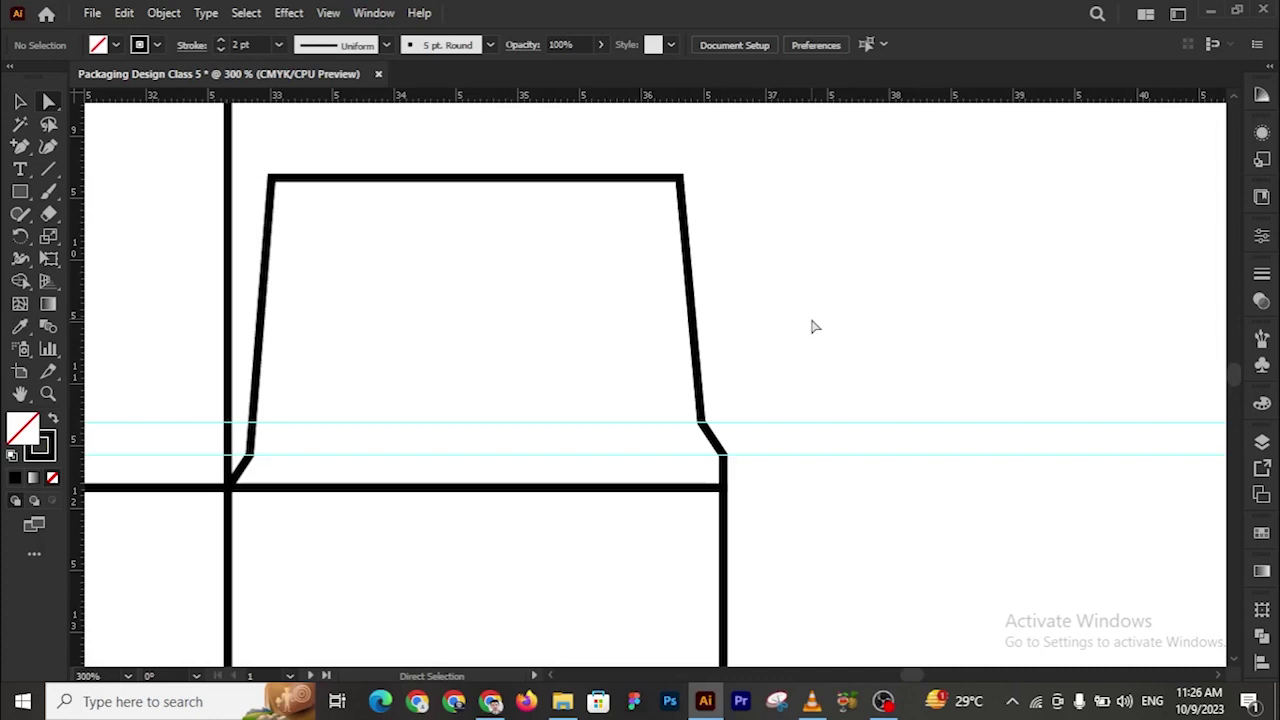
Compare the shaped side flap with the flaps of the reference dieline on the first artboard
key("z")
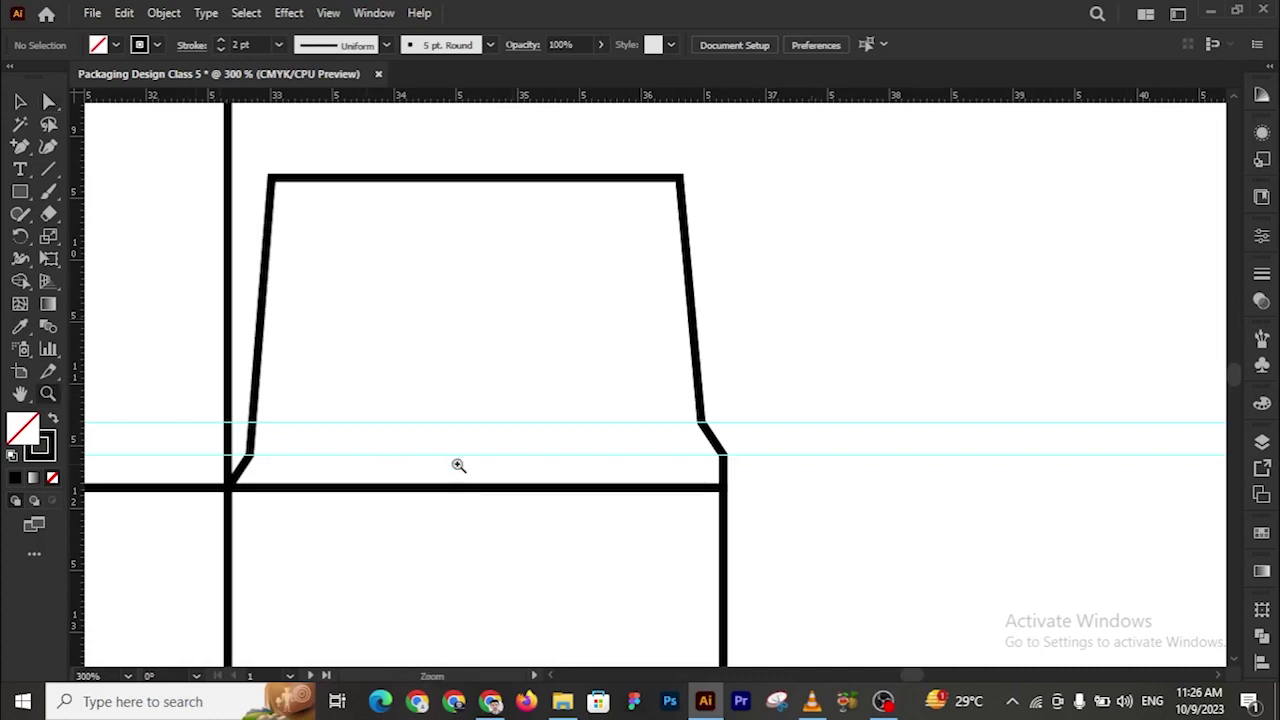
left_click(591, 423, "alt")
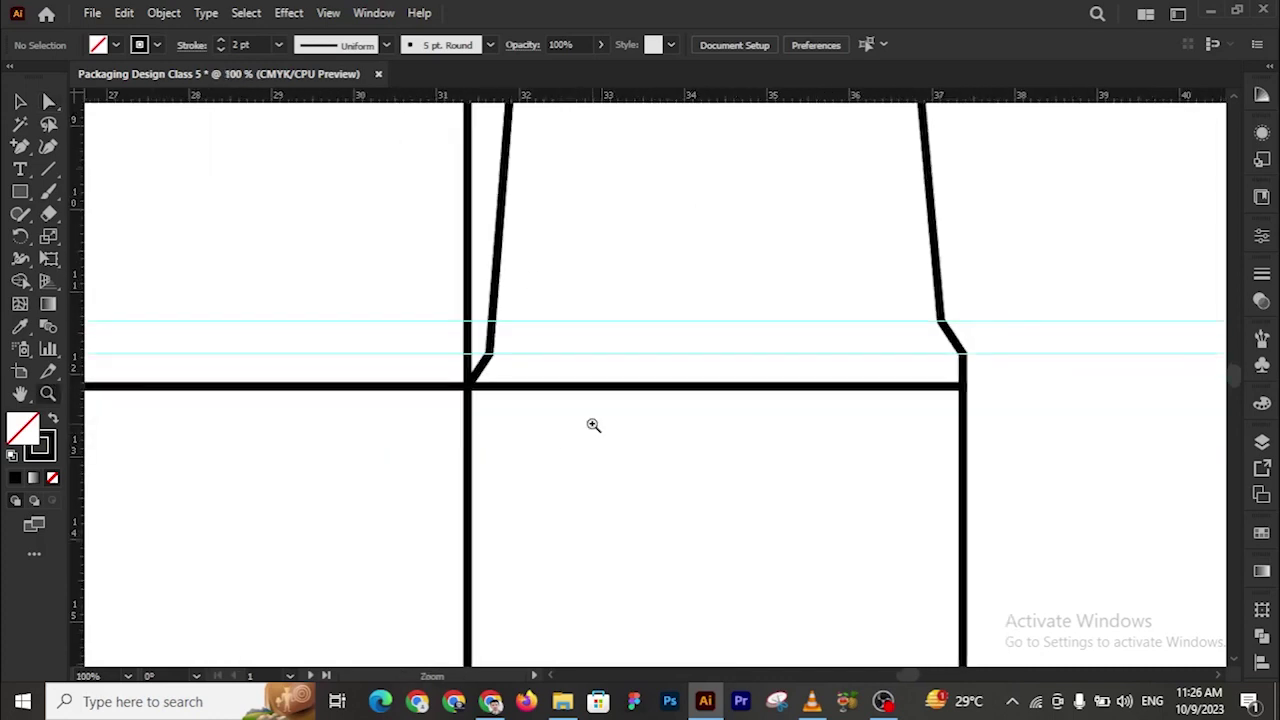
left_click(591, 423, "alt")
left_click(566, 423, "alt")
left_click(550, 392)
scroll(523, 357, "up", 1)
left_click(523, 357, "alt")
left_click(831, 386, "alt")
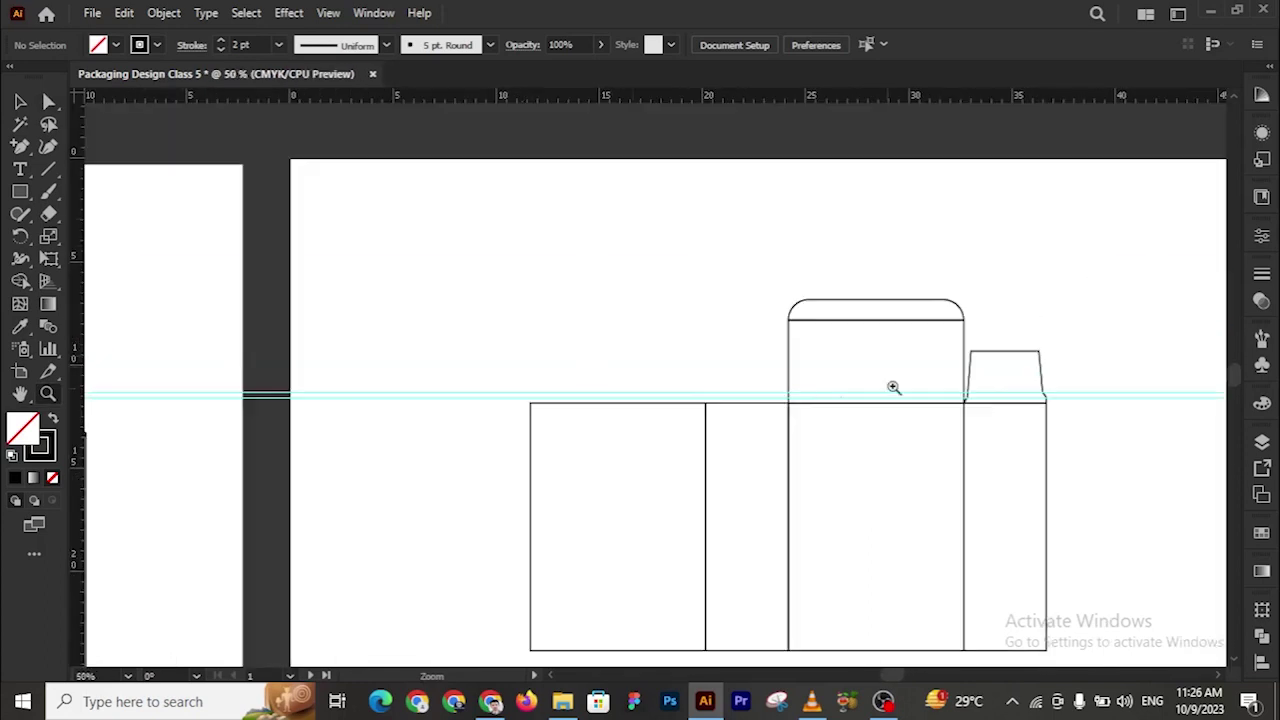
left_click(817, 440, "alt")
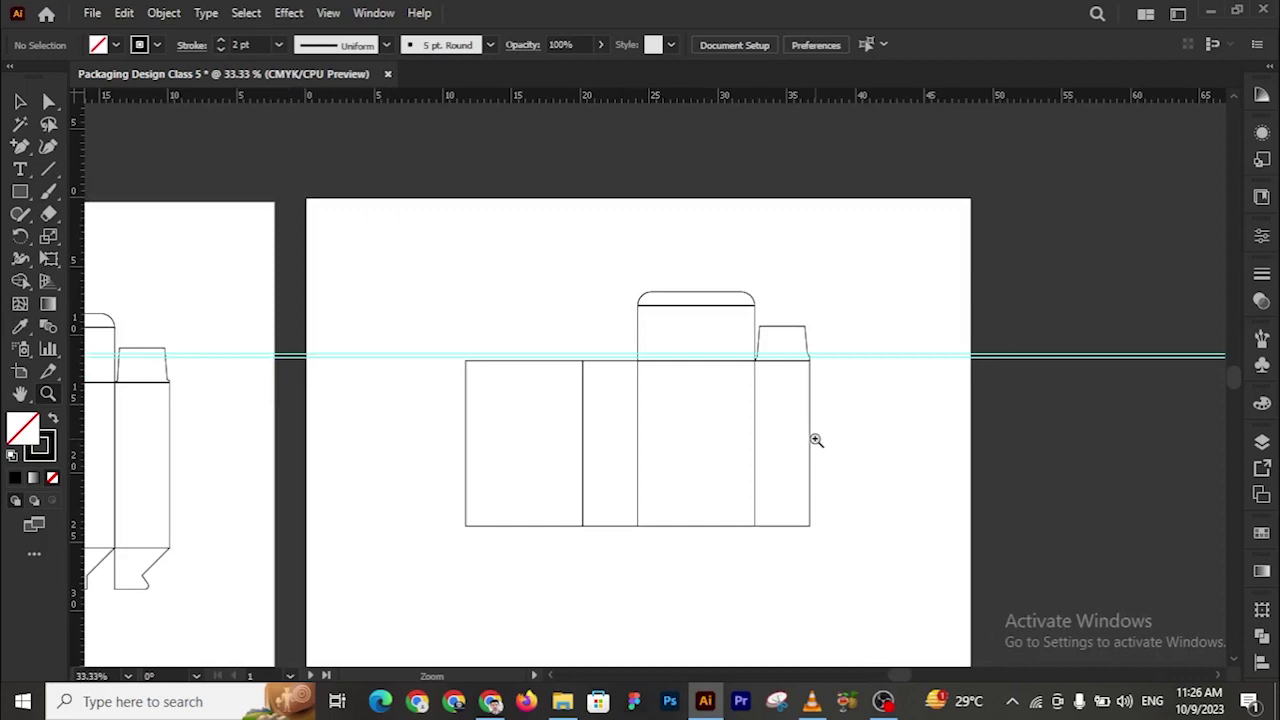
left_click_drag(580, 423, 820, 391)
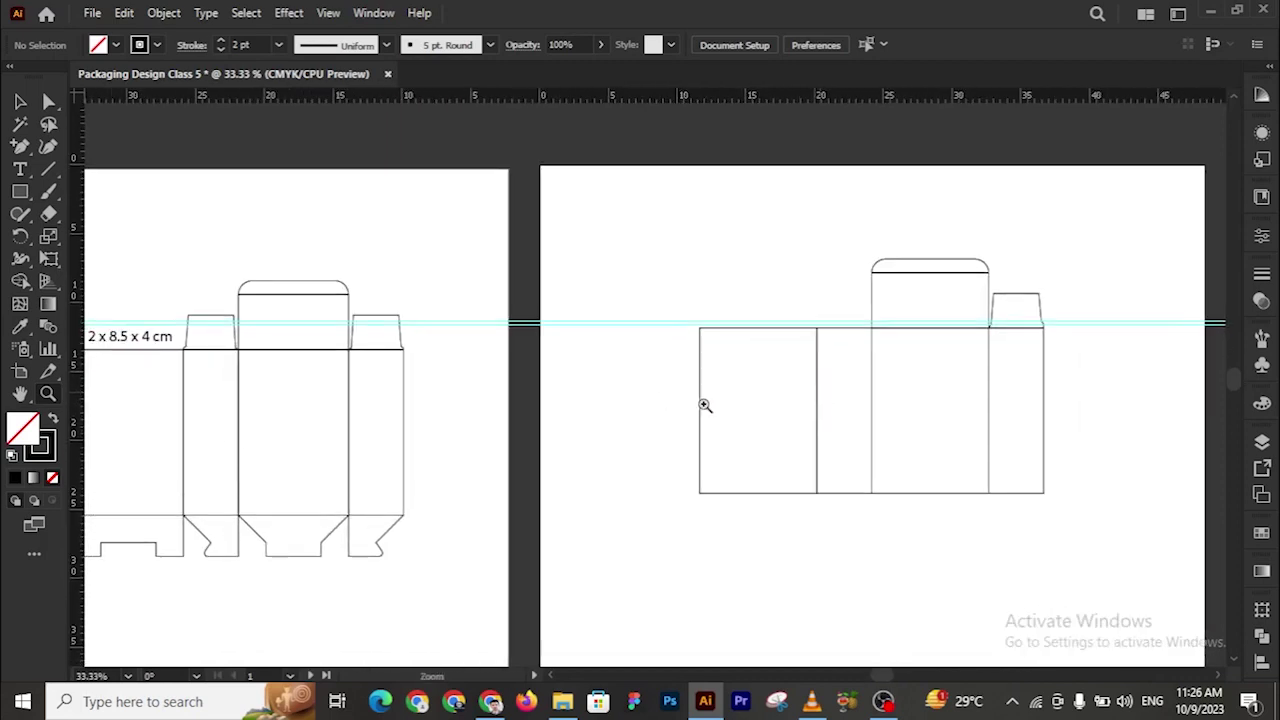
Duplicate the notched side flap 12.5 cm to the left, onto the top edge of the other narrow side panel
left_click(874, 323)
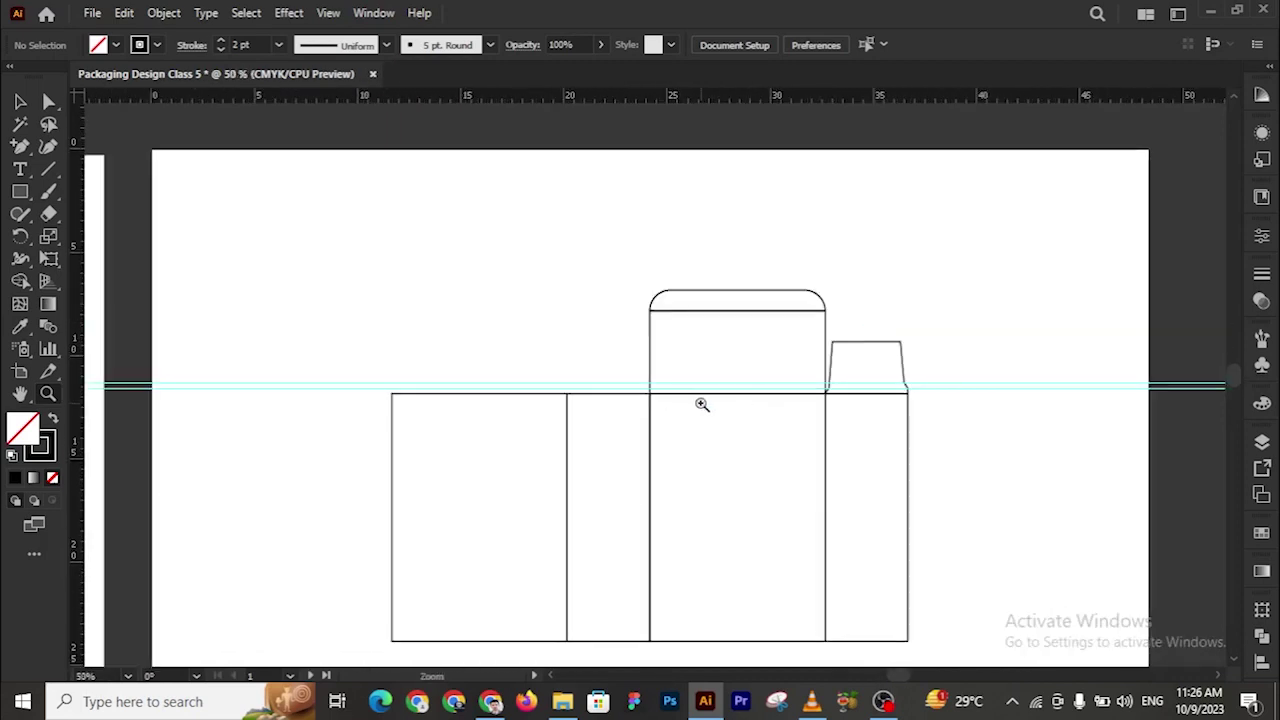
left_click(641, 371)
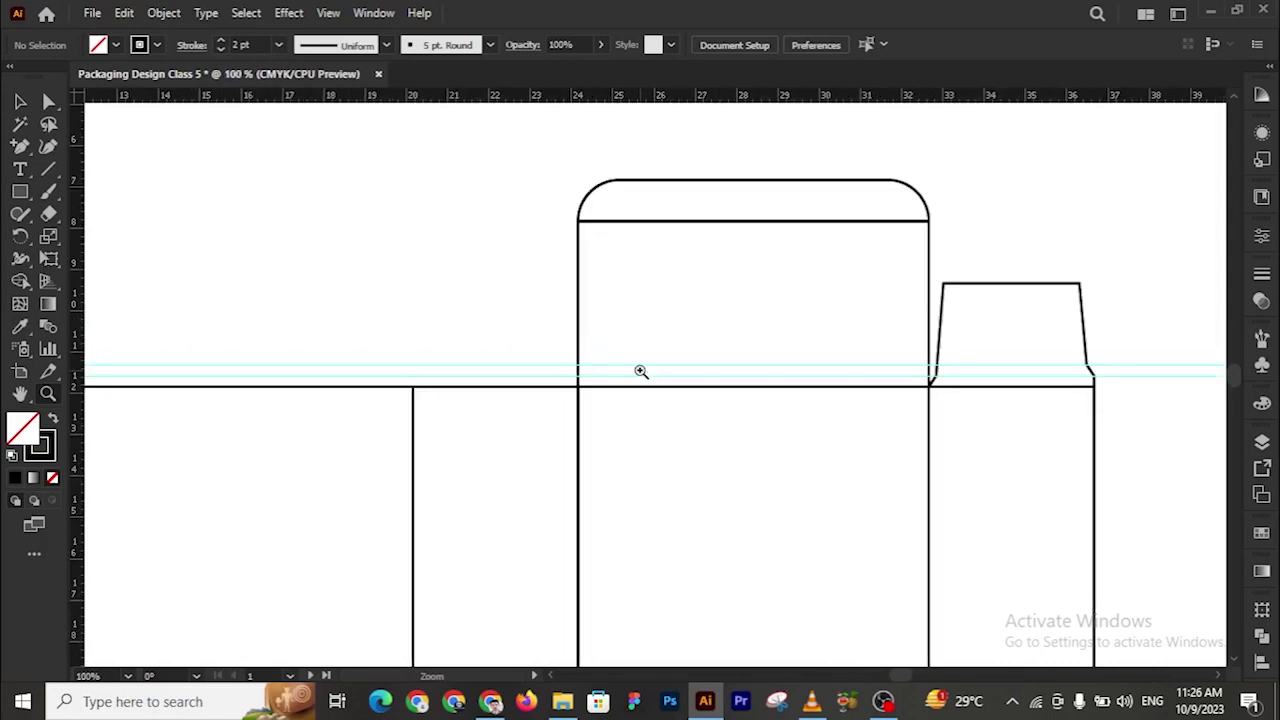
left_click(22, 104)
left_click_drag(1066, 284, 537, 320)
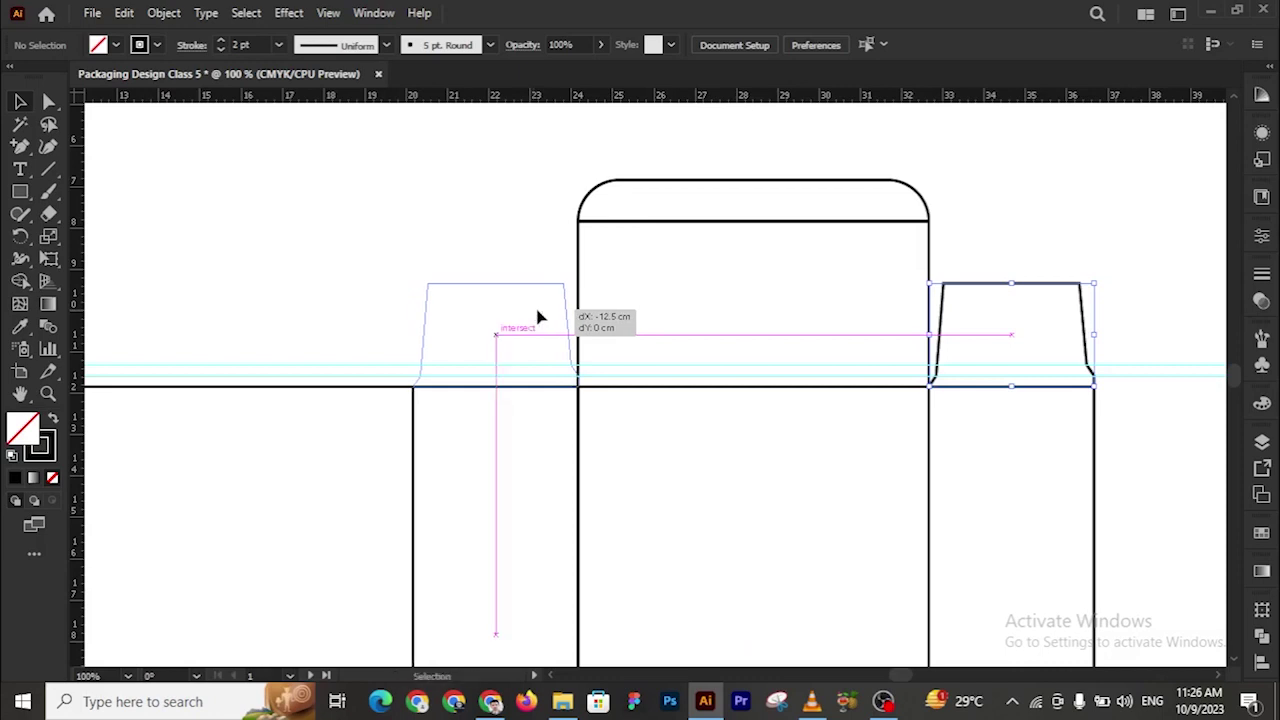
scroll(560, 428, "down", 3)
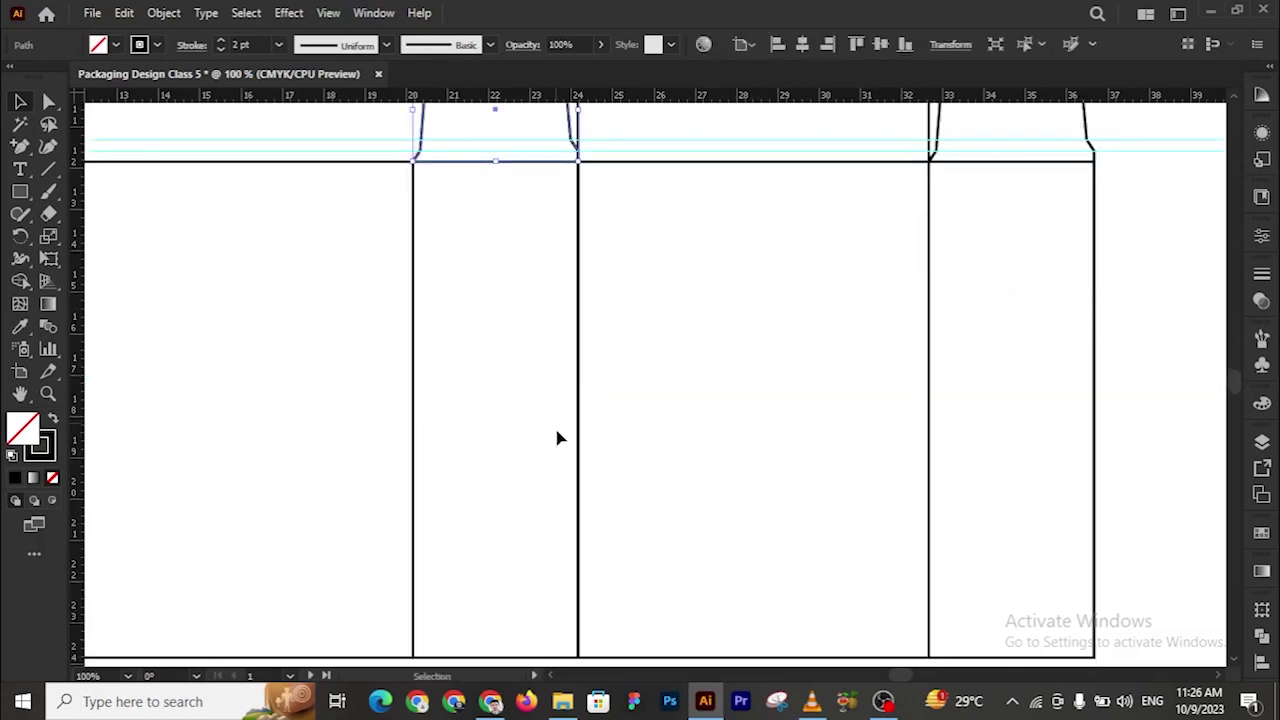
scroll(545, 500, "down", 1)
scroll(473, 467, "up", 2)
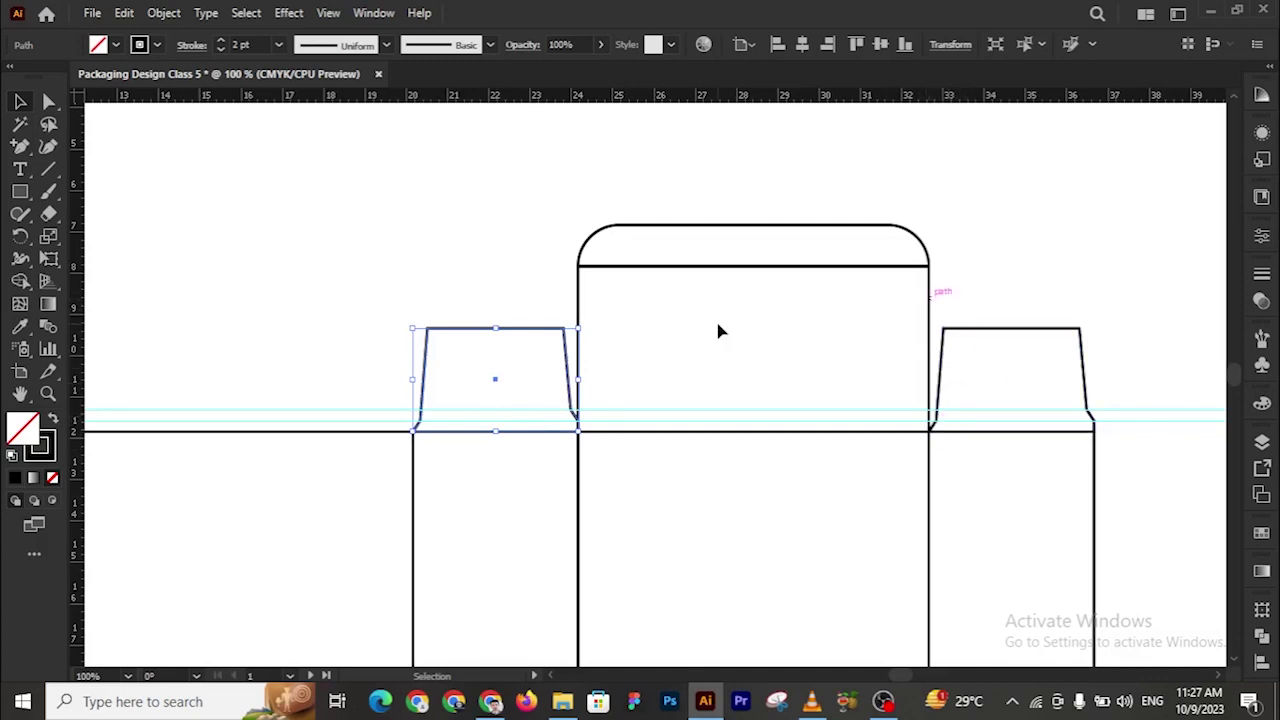
Reflect the duplicated side flap across the vertical axis so its notches mirror those of the original flap
right_click(506, 366)
mouse_move(584, 566)
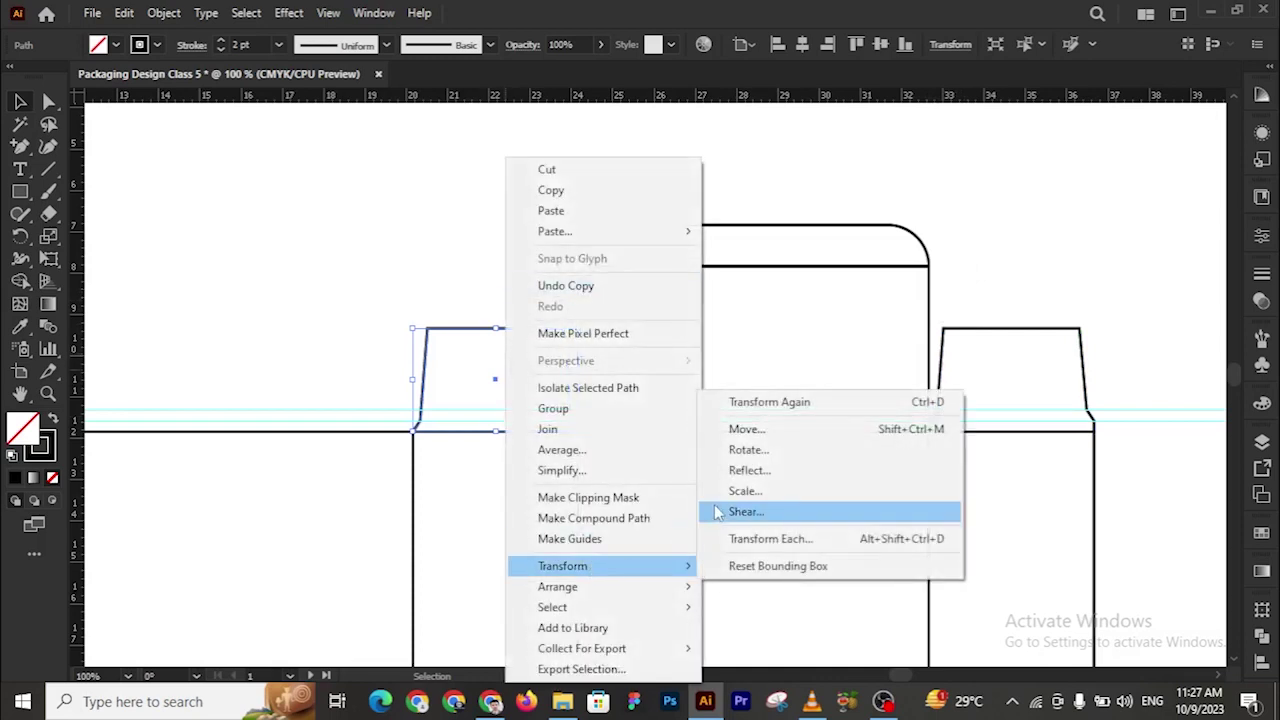
left_click(740, 471)
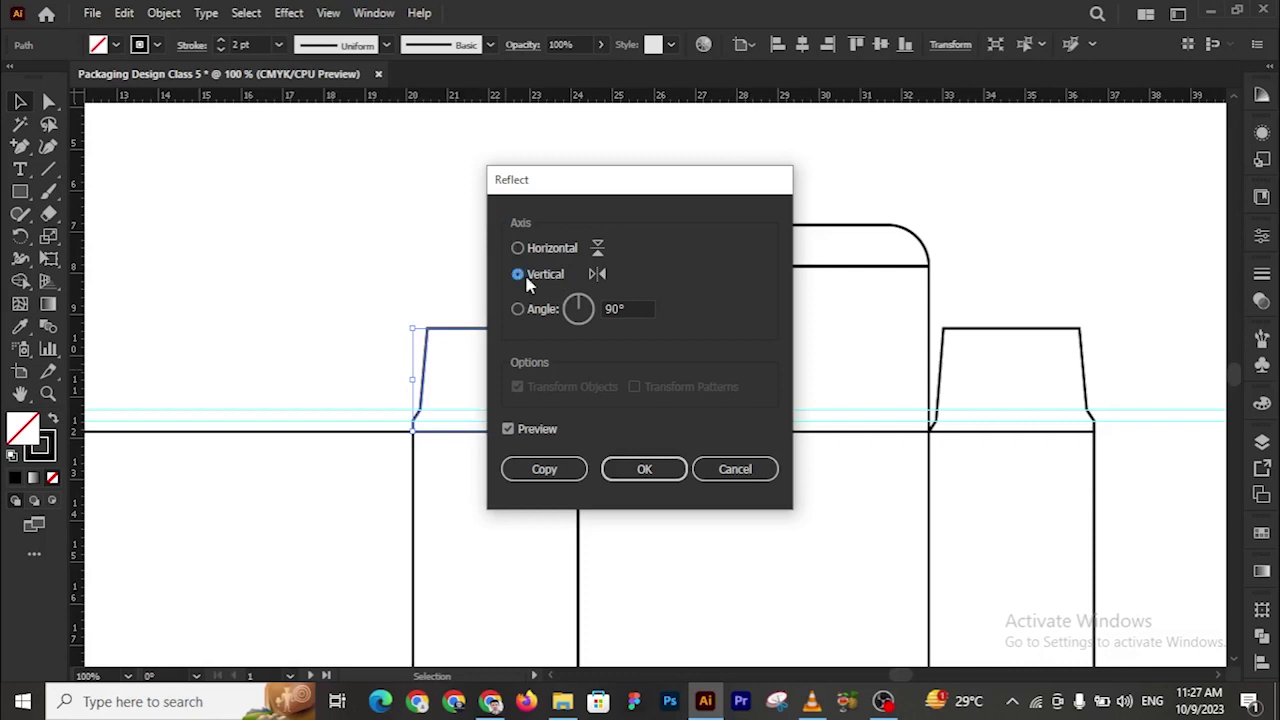
left_click(663, 478)
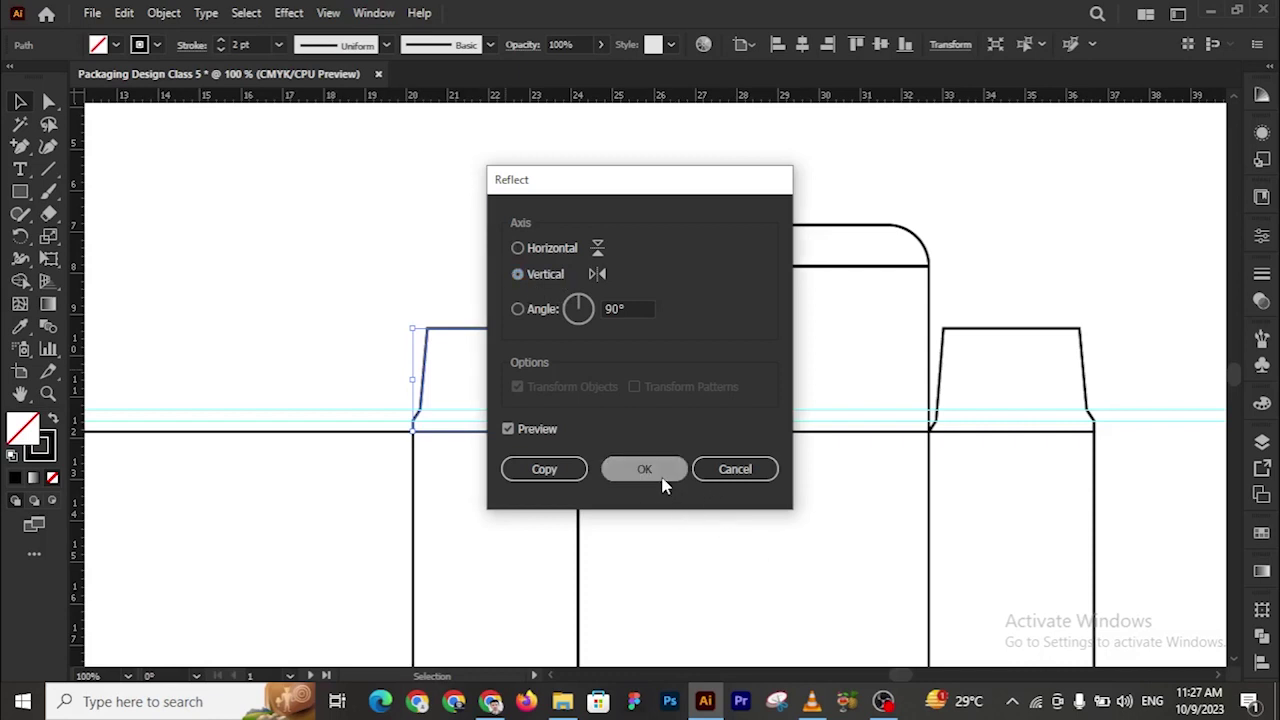
left_click(483, 265)
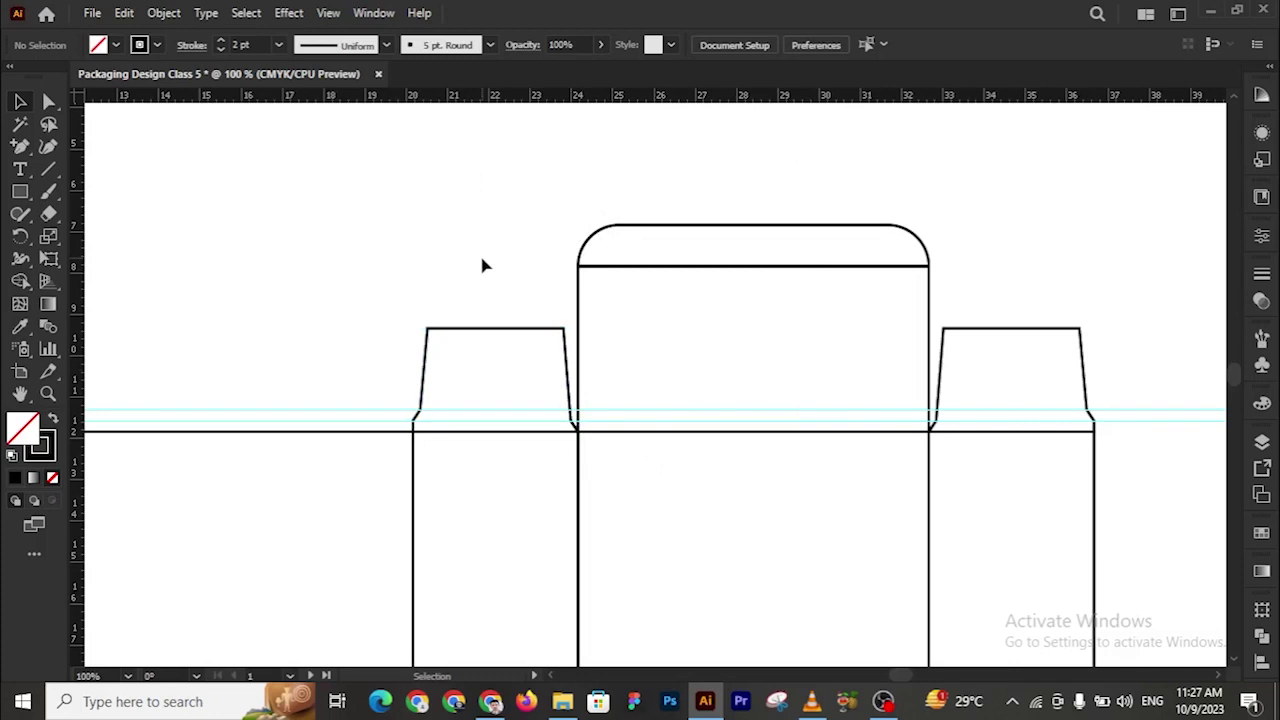
key("z")
left_click(636, 477, "alt")
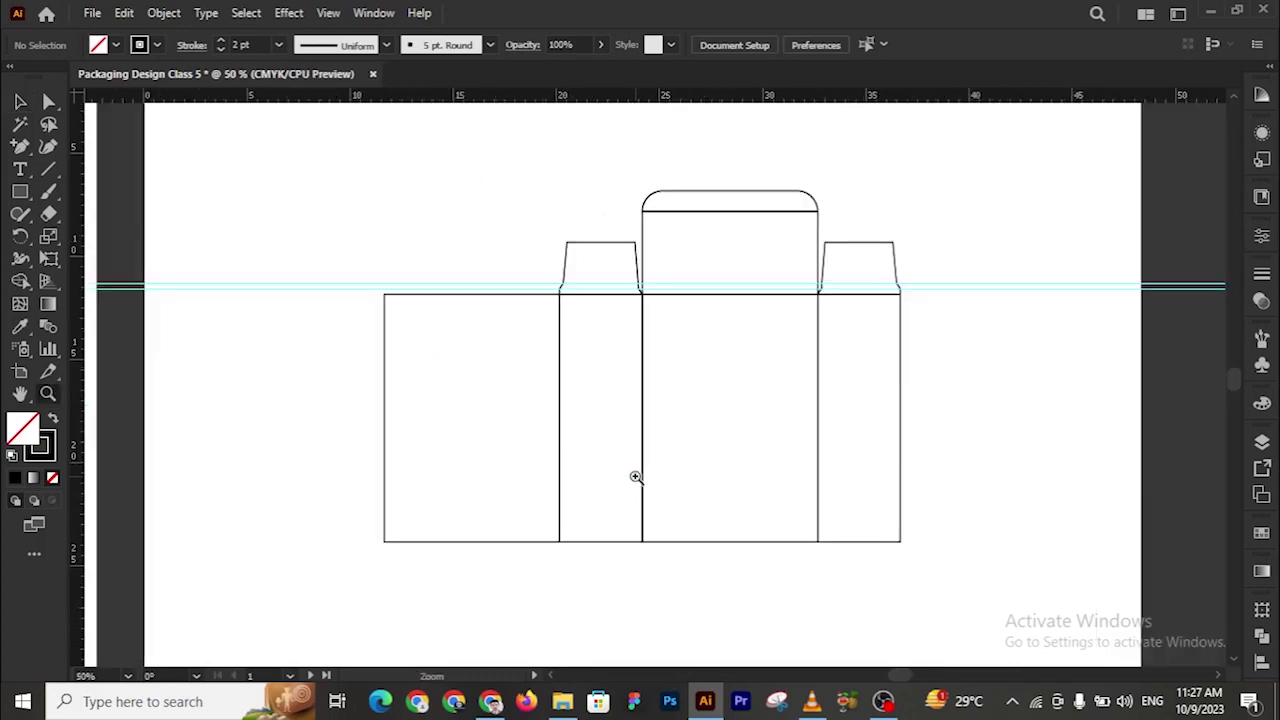
left_click(636, 477, "alt")
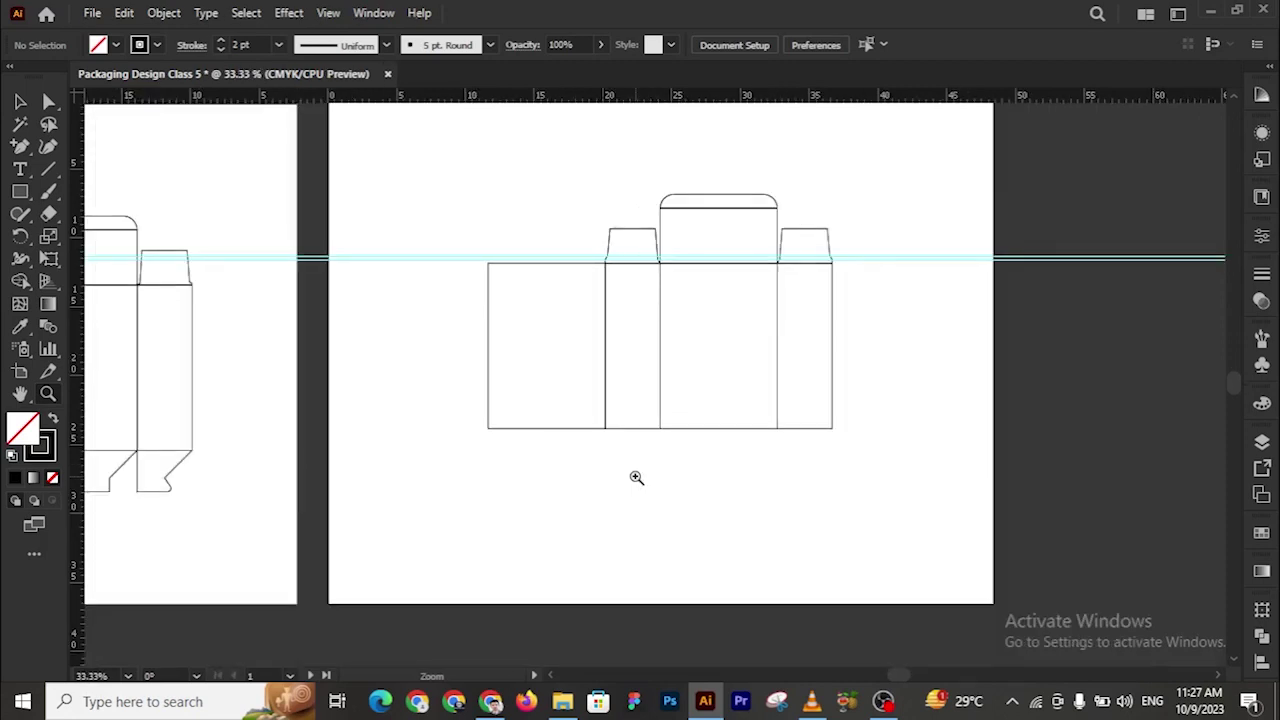
left_click_drag(426, 489, 663, 452)
left_click(883, 325)
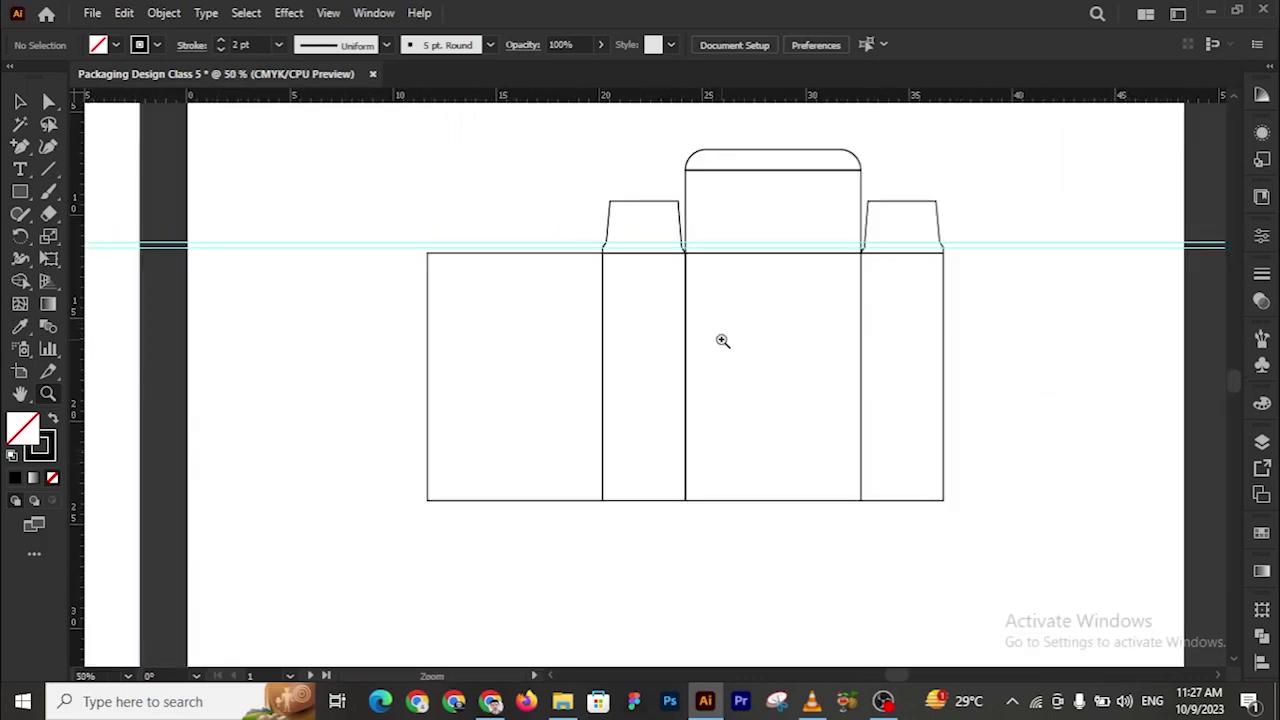
left_click(20, 101)
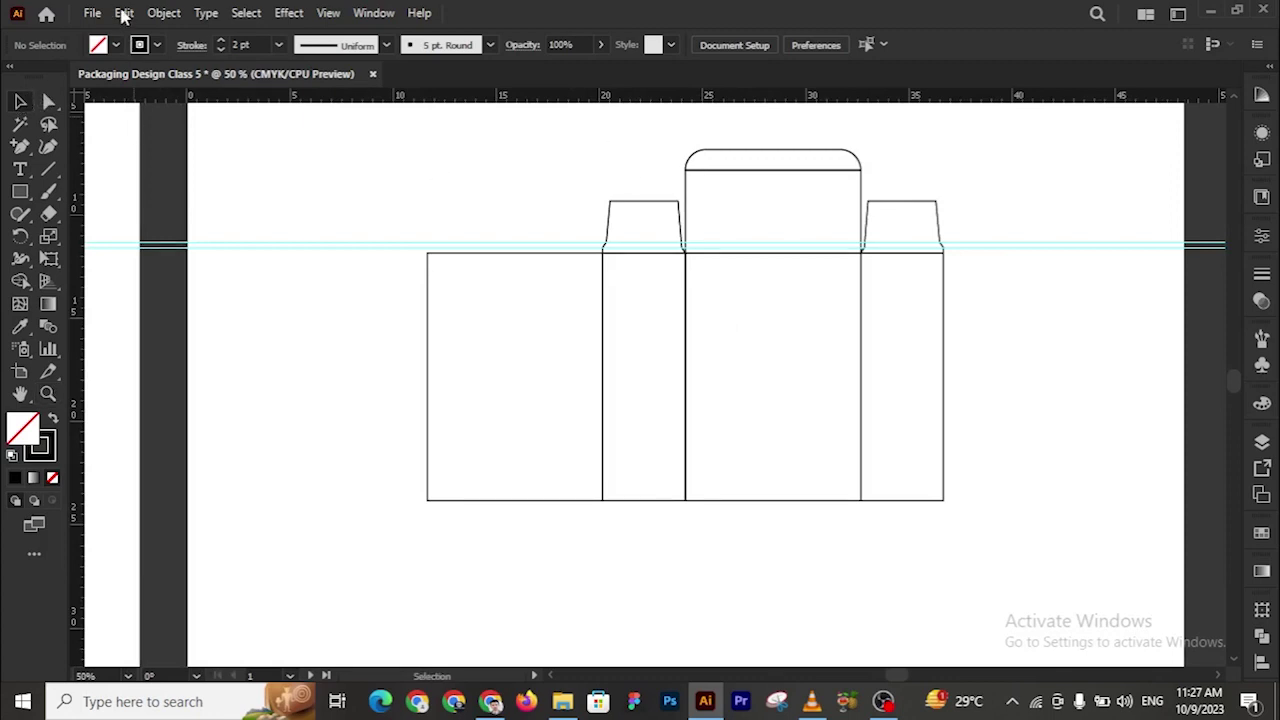
left_click_drag(757, 136, 800, 223)
key("ctrl")
left_click(756, 185)
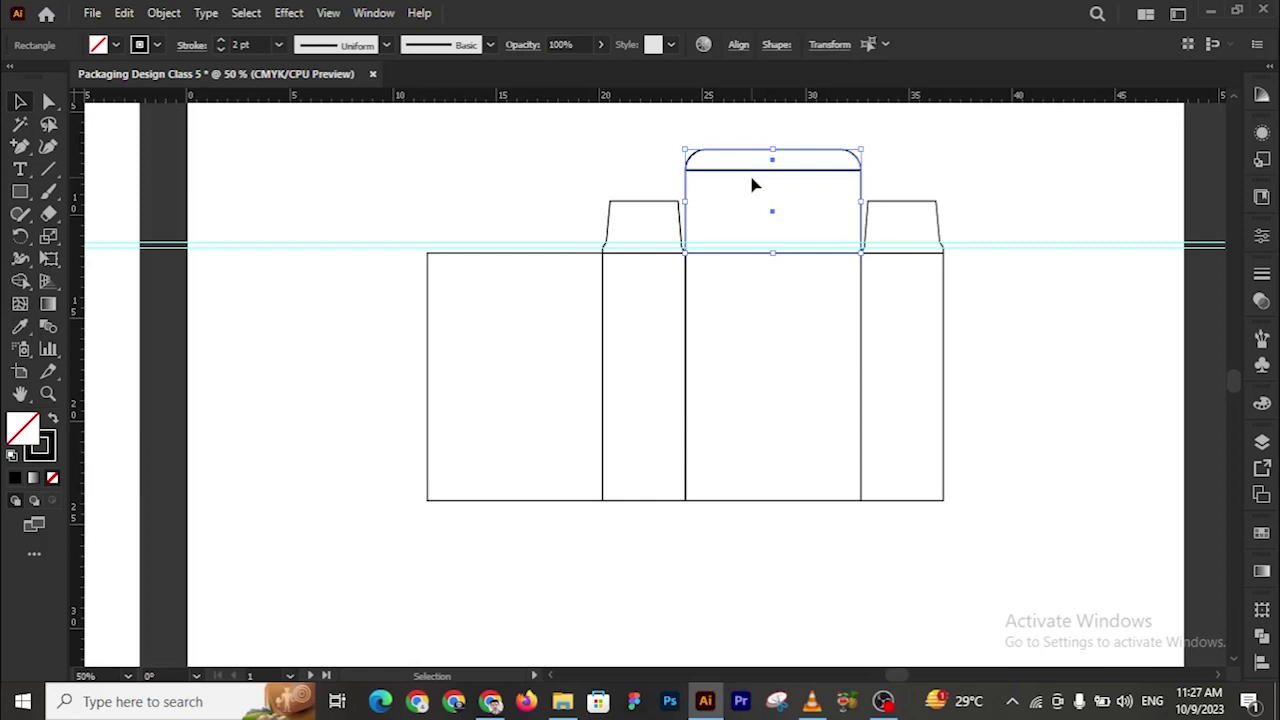
left_click(1035, 355)
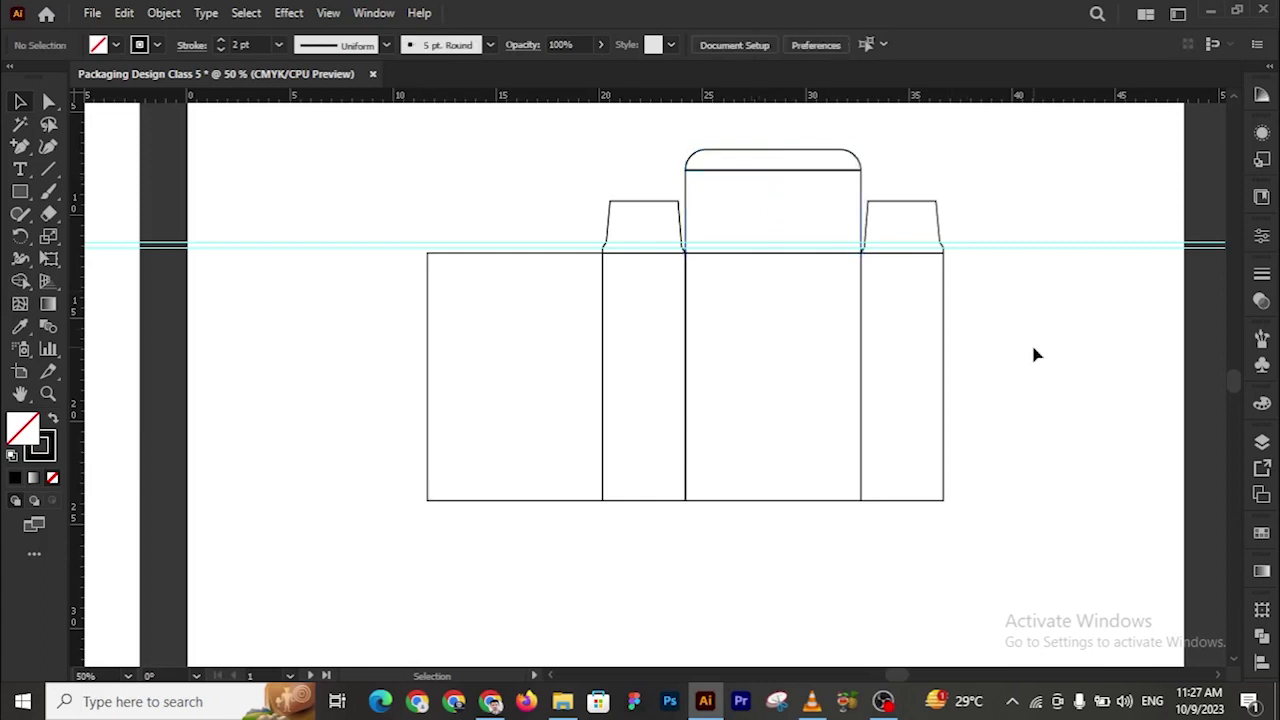
Examine the glue tab and bottom flaps of the reference dieline on the first artboard
key("z")
left_click(493, 453)
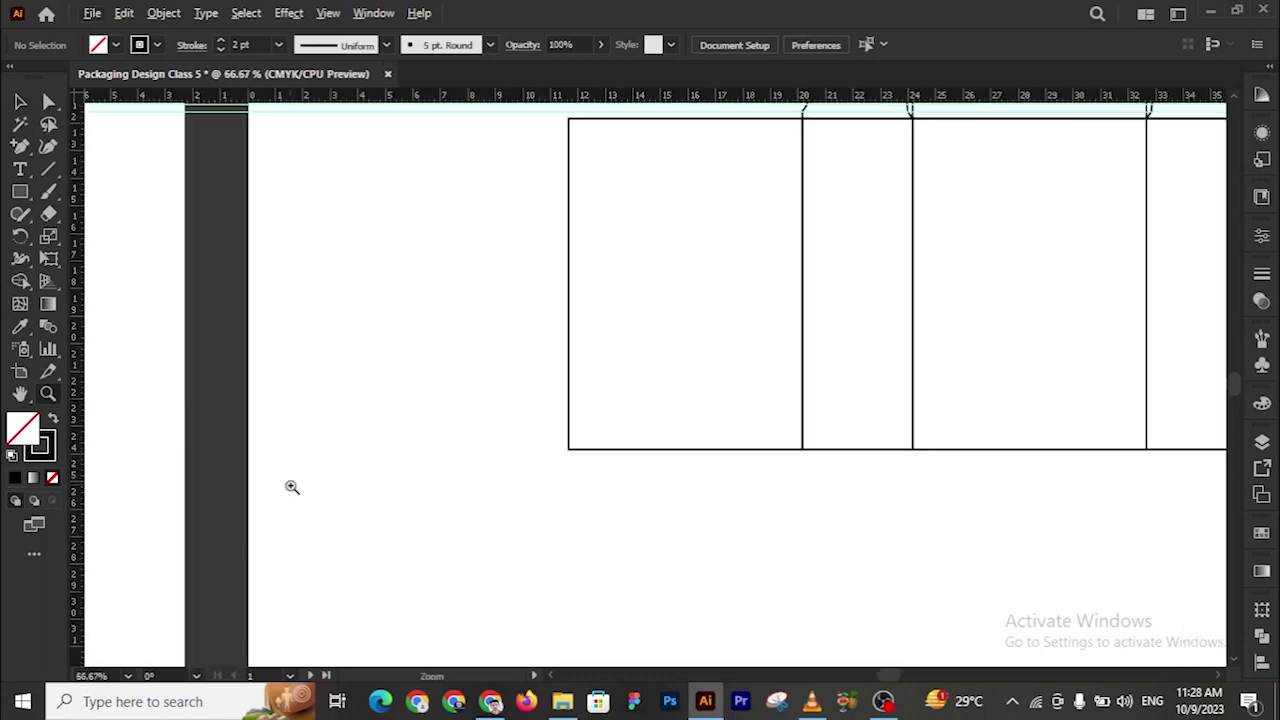
left_click(306, 487, "alt")
left_click(306, 487, "alt")
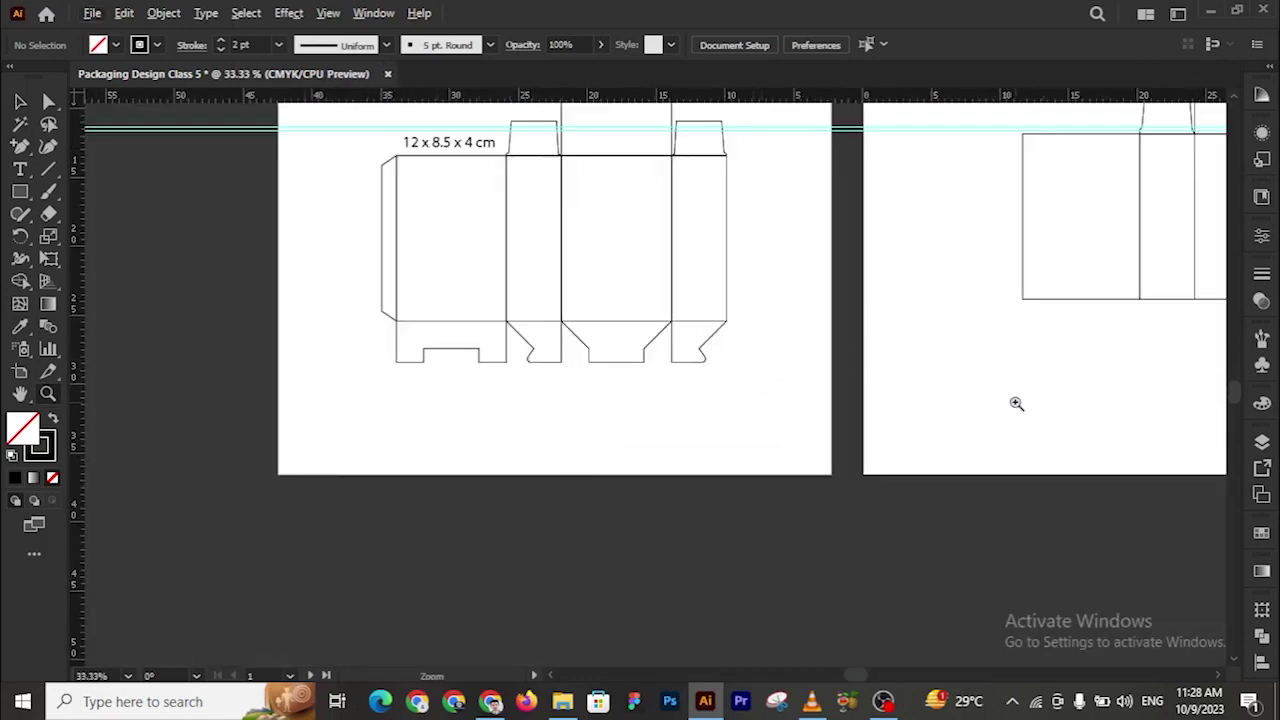
Duplicate the rectangular panel above the wide right-hand face and place the copy below the leftmost panel of the second box template
scroll(1014, 403, "up", 3)
left_click_drag(1106, 366, 760, 393)
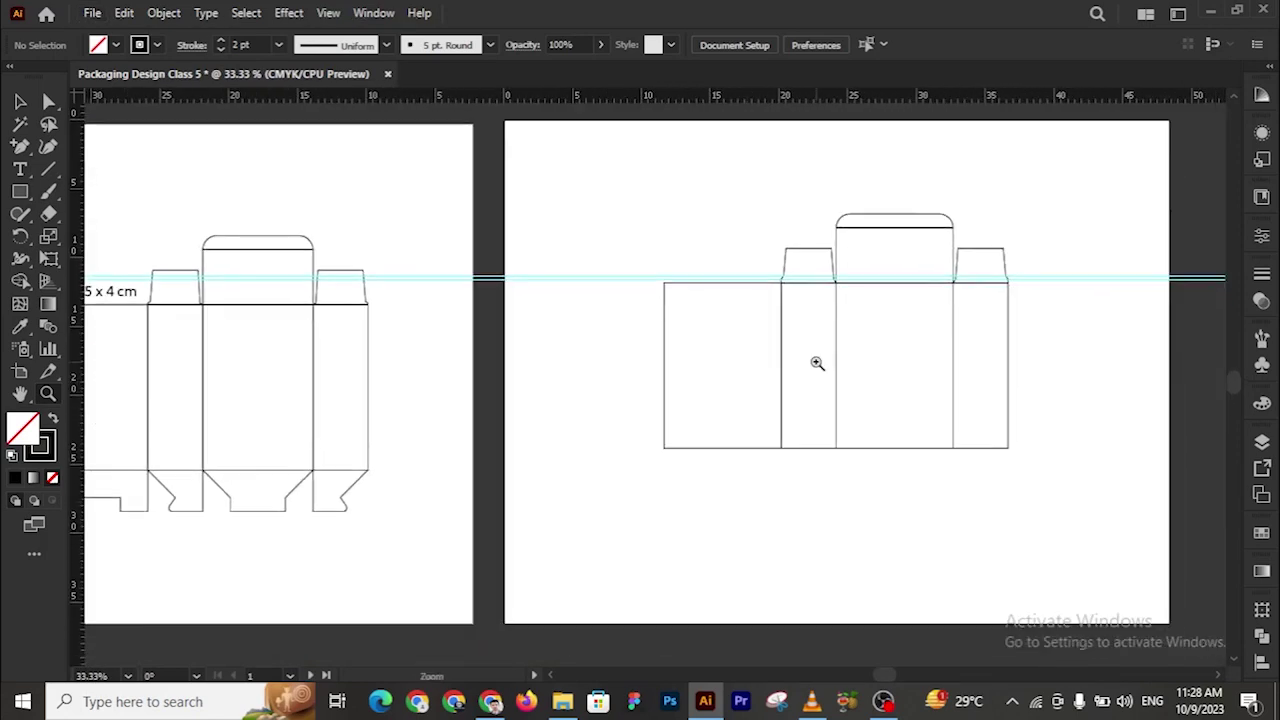
left_click(814, 363)
left_click(18, 101)
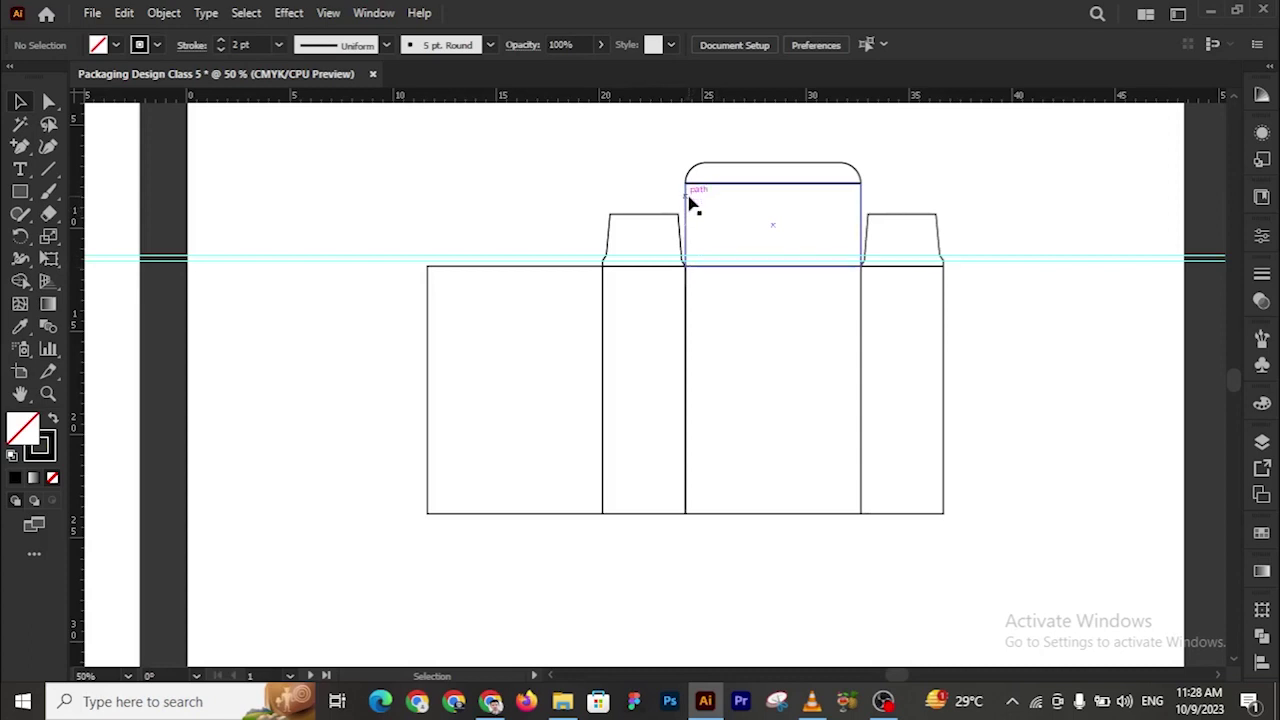
left_click_drag(690, 203, 445, 557)
Centre the copied rectangle horizontally on the leftmost panel and move it up against that panel's bottom edge
key("z")
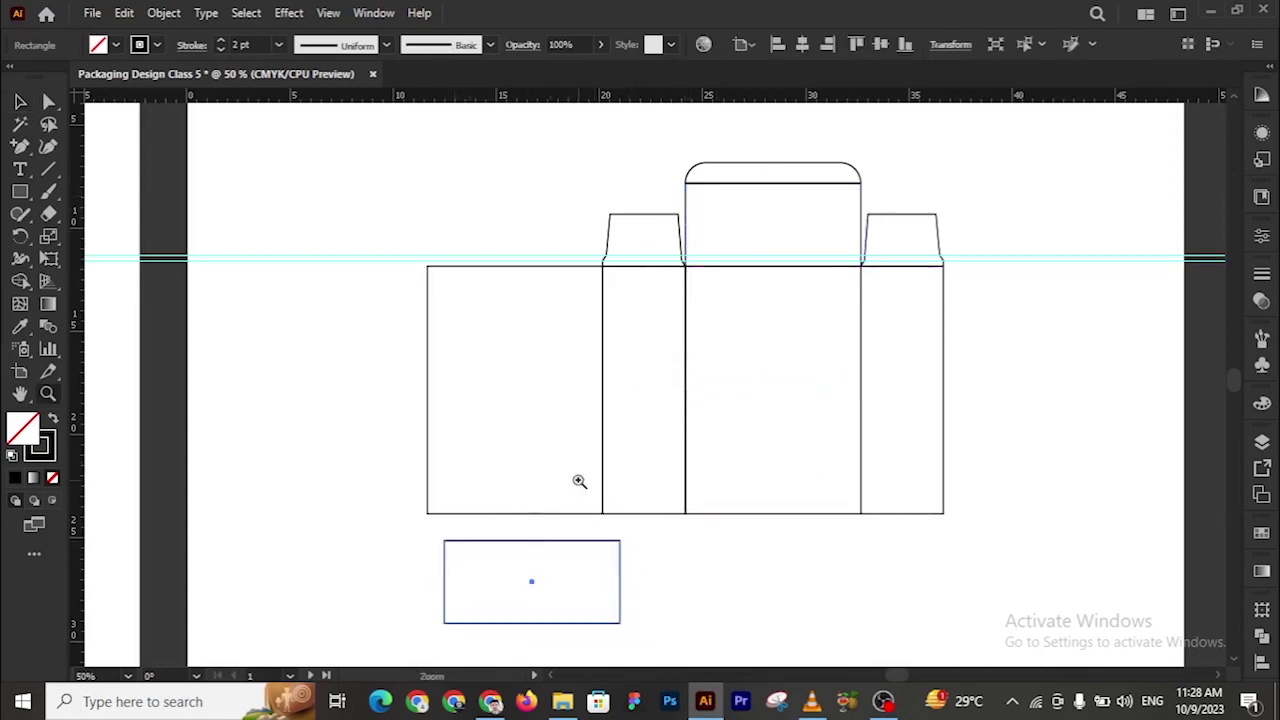
left_click(613, 430)
left_click(20, 103)
left_click(316, 369)
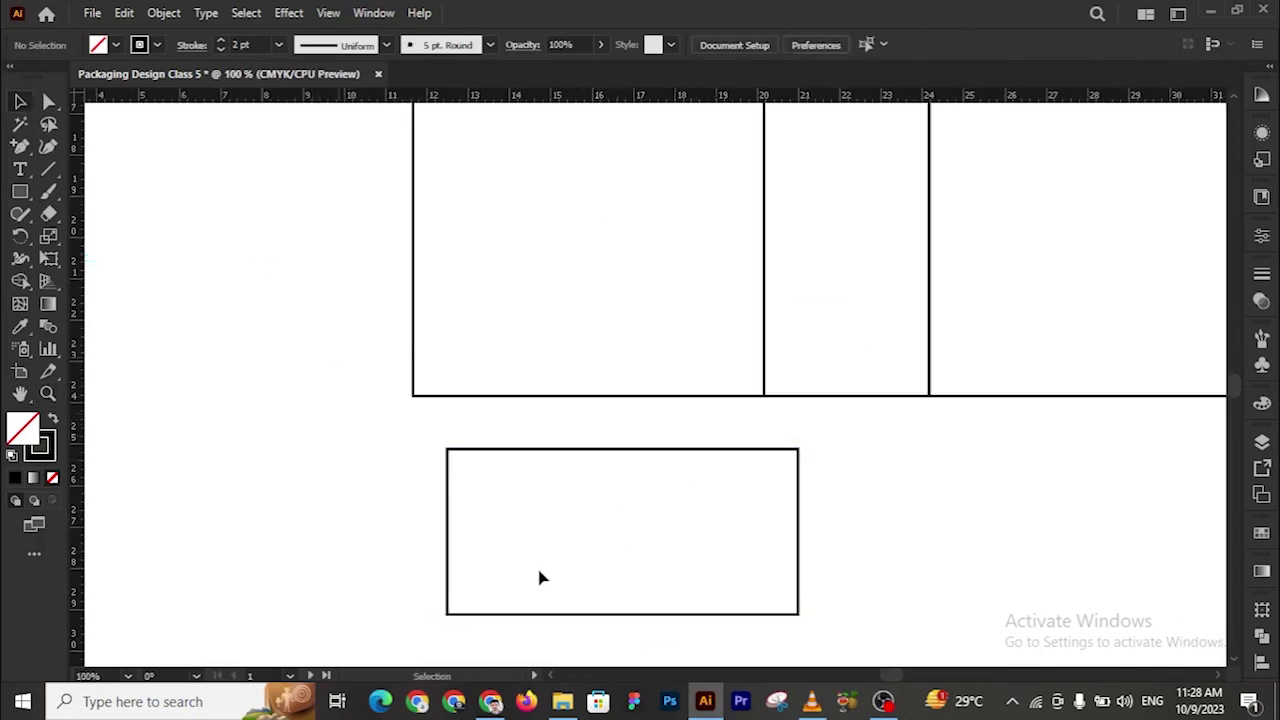
left_click_drag(366, 346, 651, 671)
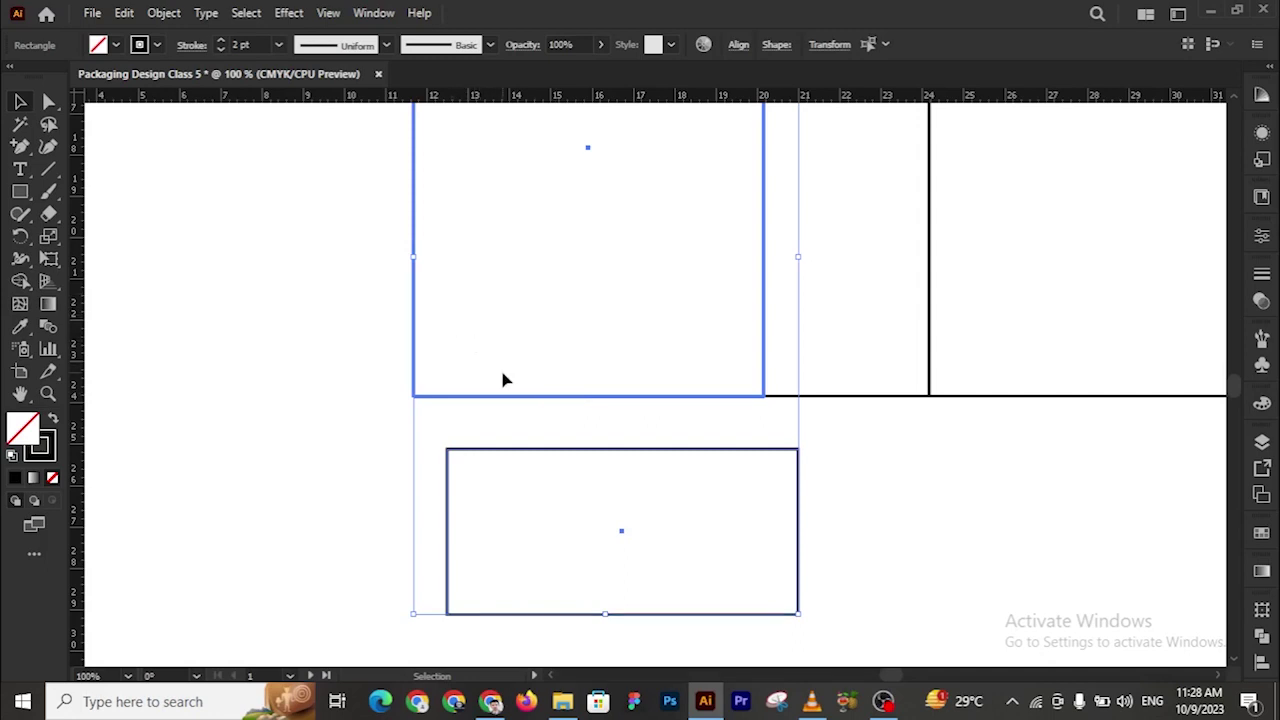
left_click(1261, 662)
left_click(1068, 546)
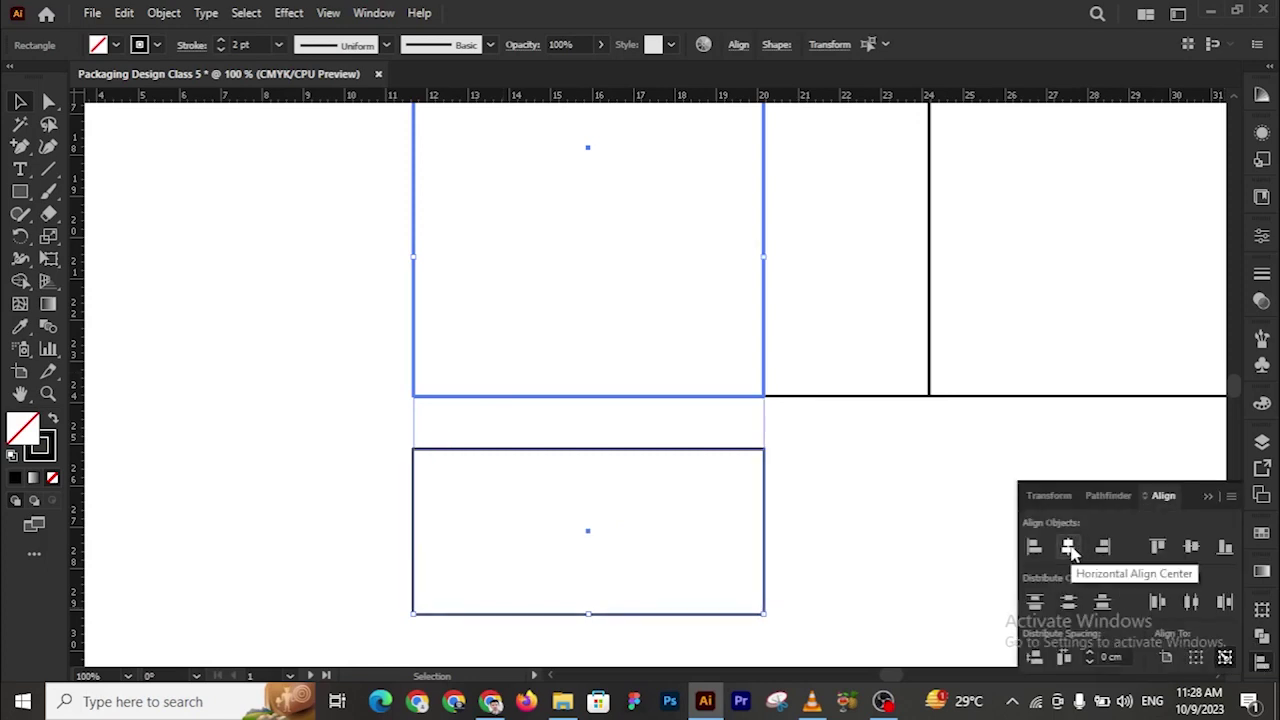
left_click(1208, 505)
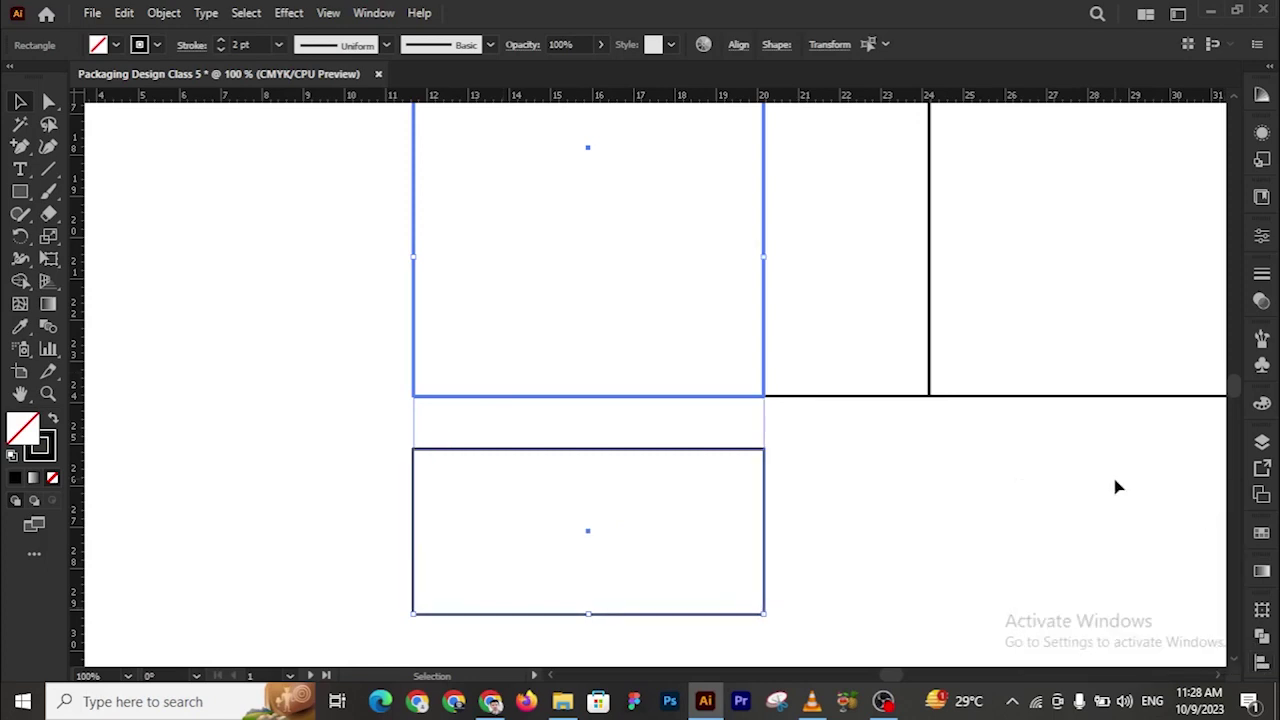
left_click(1114, 486)
left_click_drag(767, 546, 848, 465)
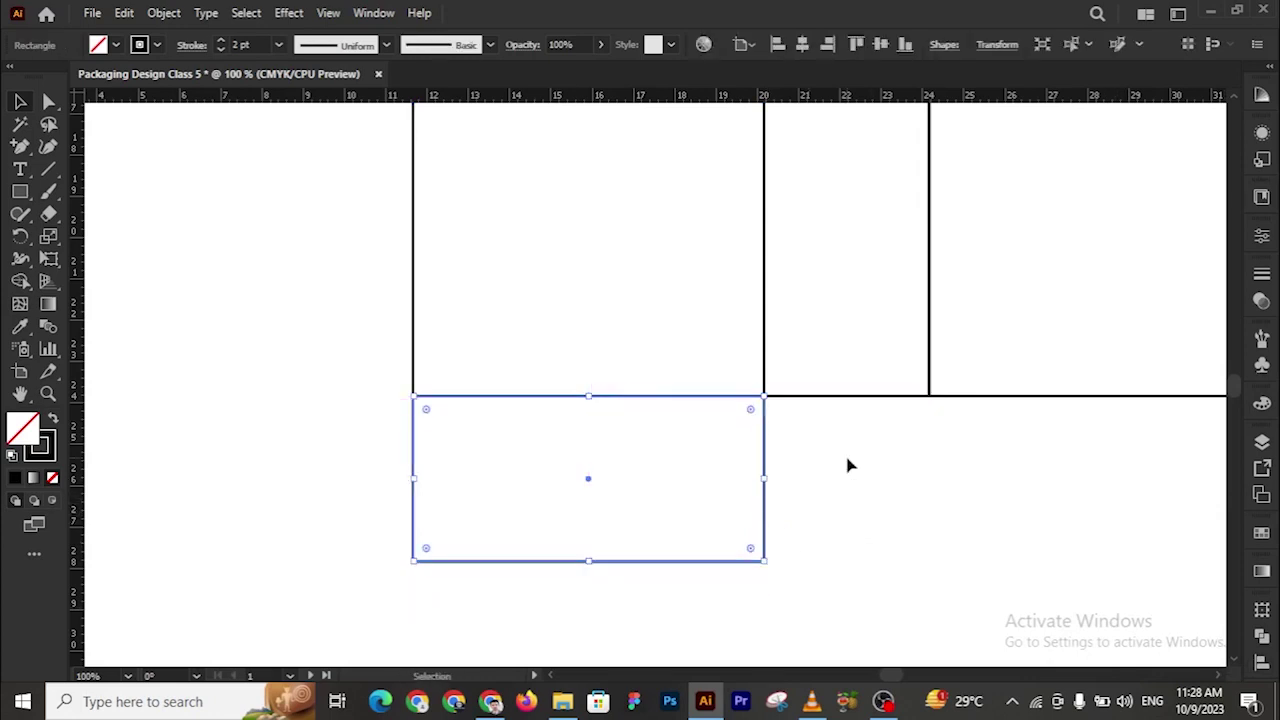
key("z")
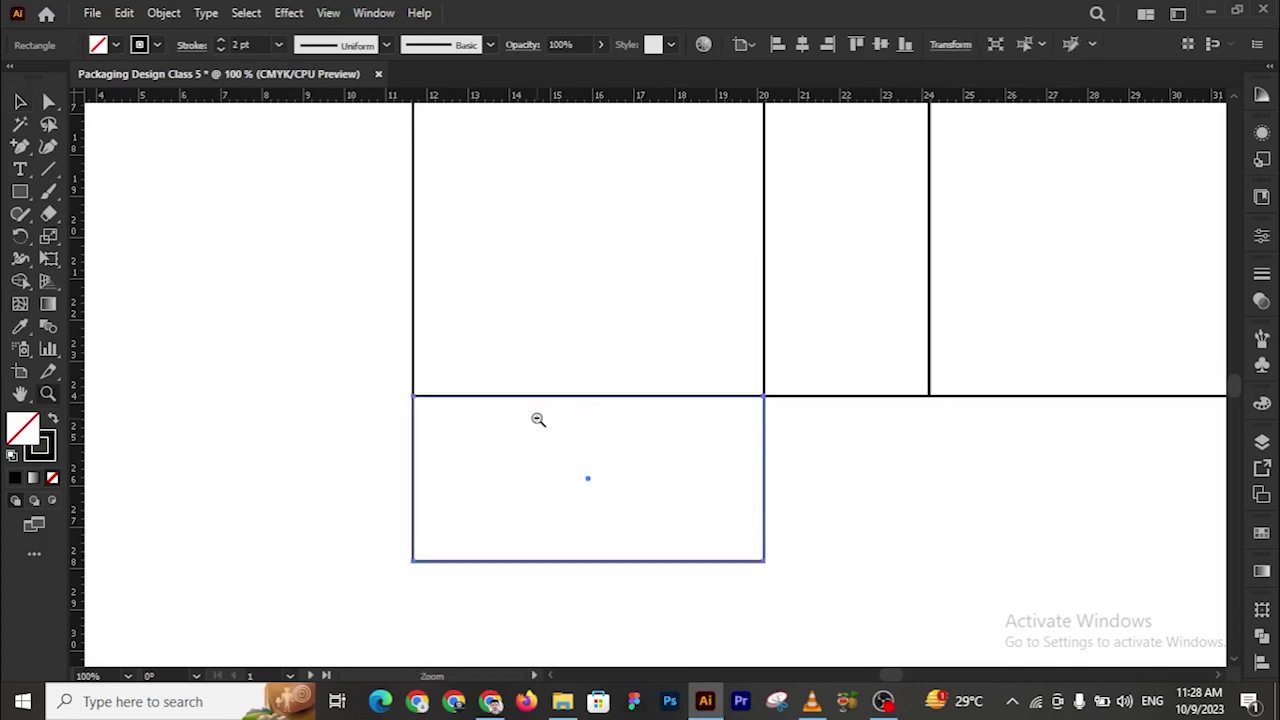
left_click(537, 420, "alt")
left_click(849, 349, "alt")
left_click(852, 334, "alt")
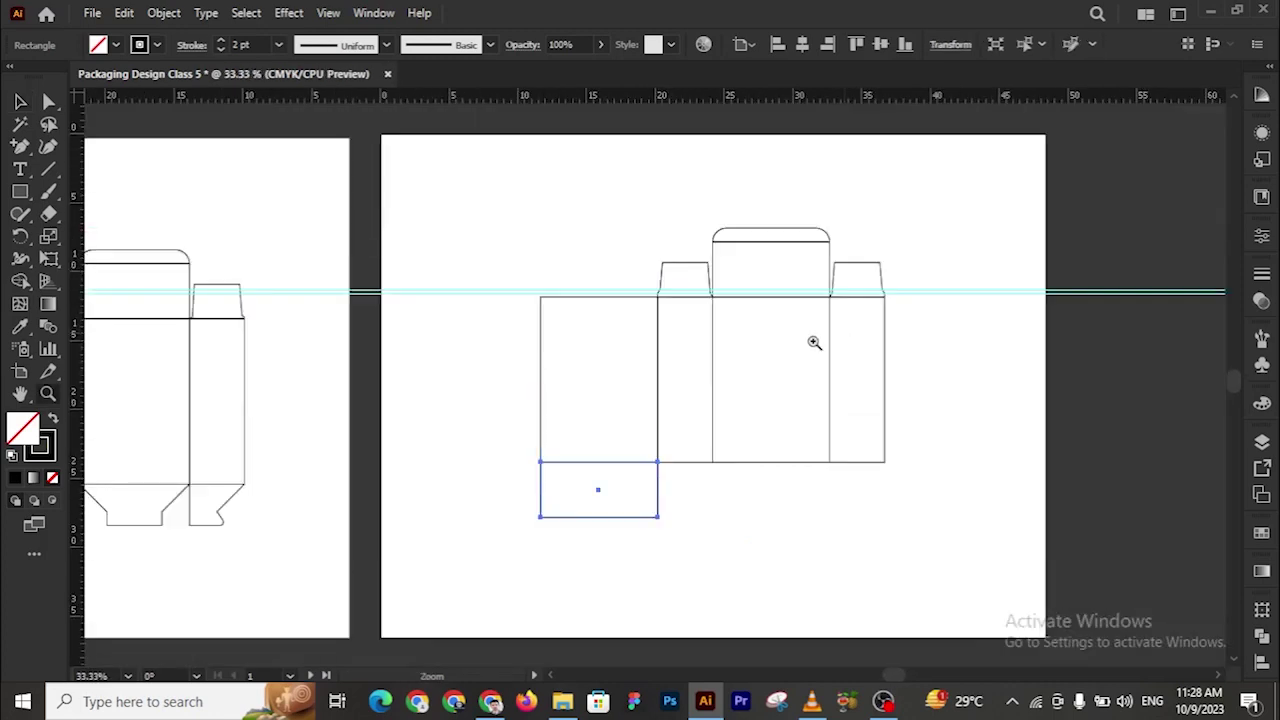
left_click(586, 406)
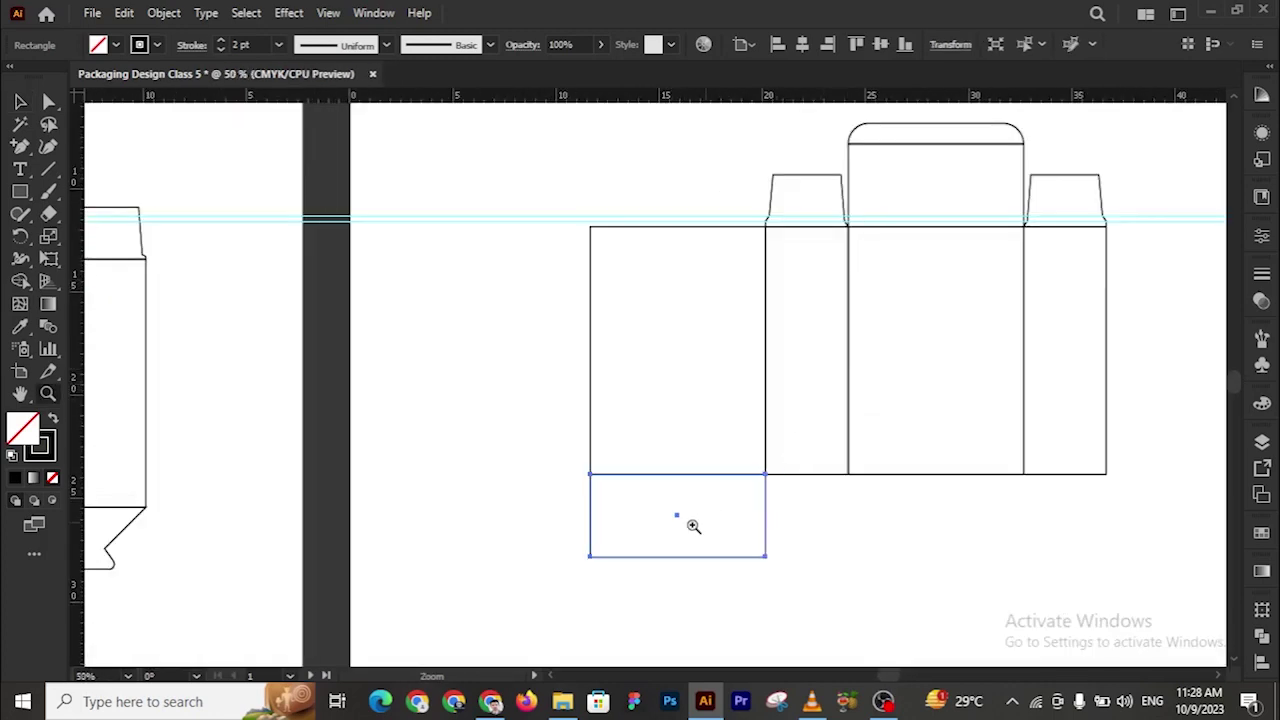
left_click(18, 103)
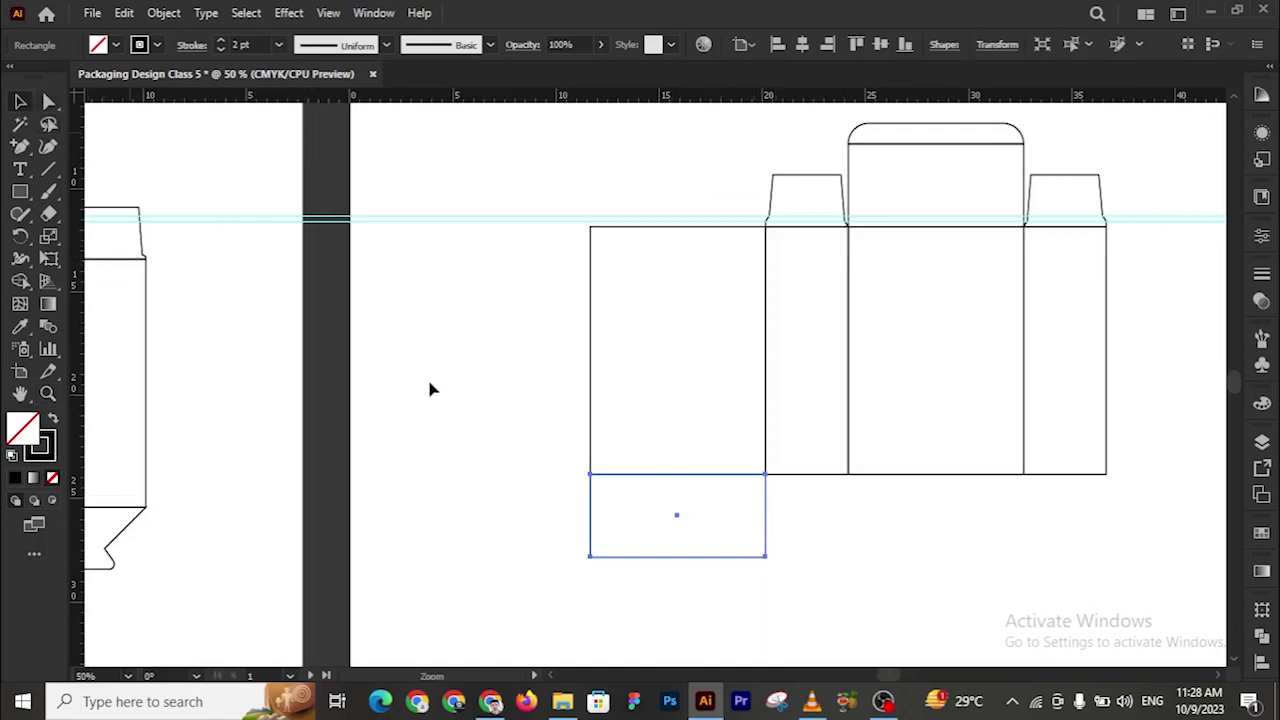
left_click(541, 531)
left_click_drag(551, 500, 840, 589)
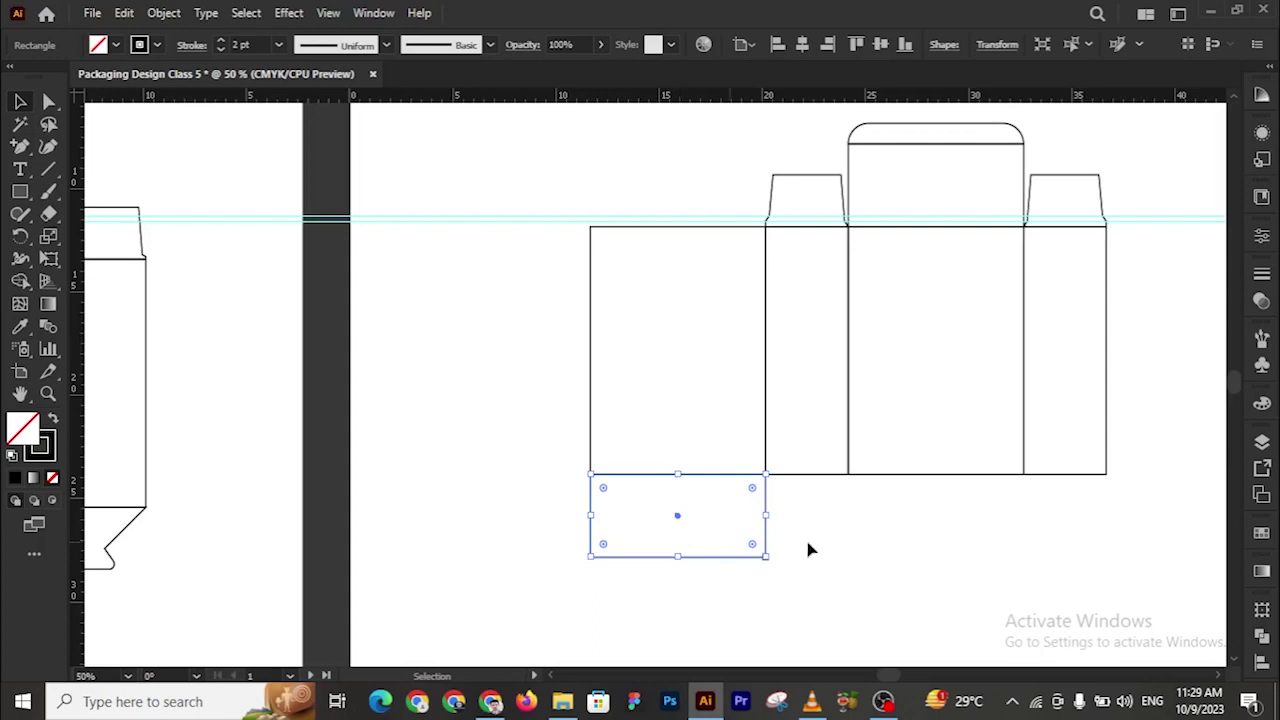
left_click(837, 549)
Halve the bottom flap rectangle's height to 2 cm, using the top-centre reference point so its top edge stays fixed
key("z")
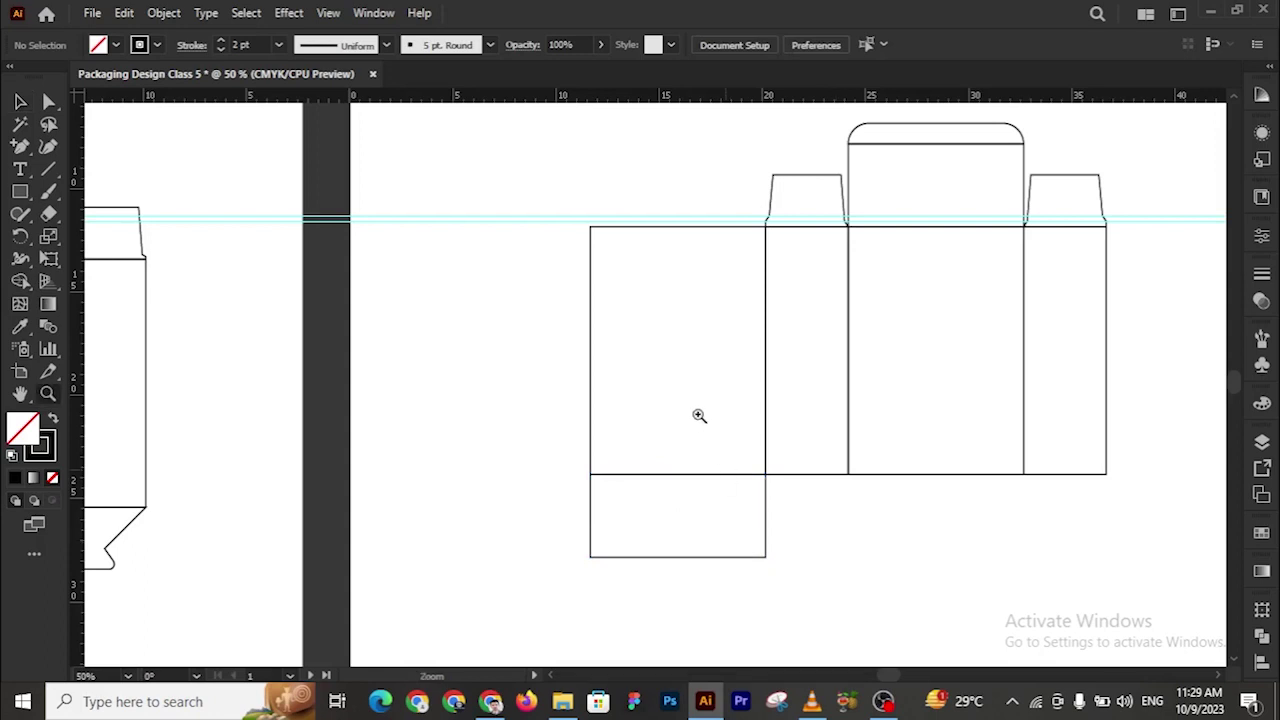
left_click(700, 417)
left_click(697, 417)
left_click(651, 374)
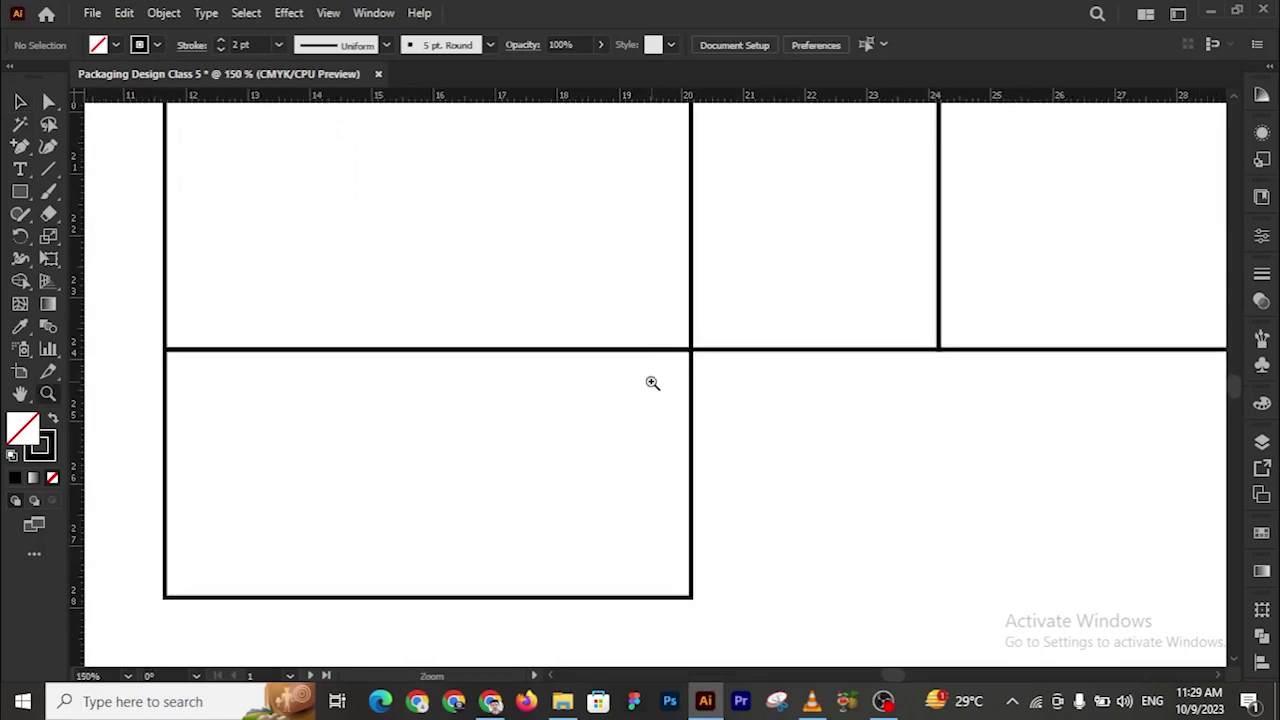
left_click(651, 379, "alt")
left_click(20, 101)
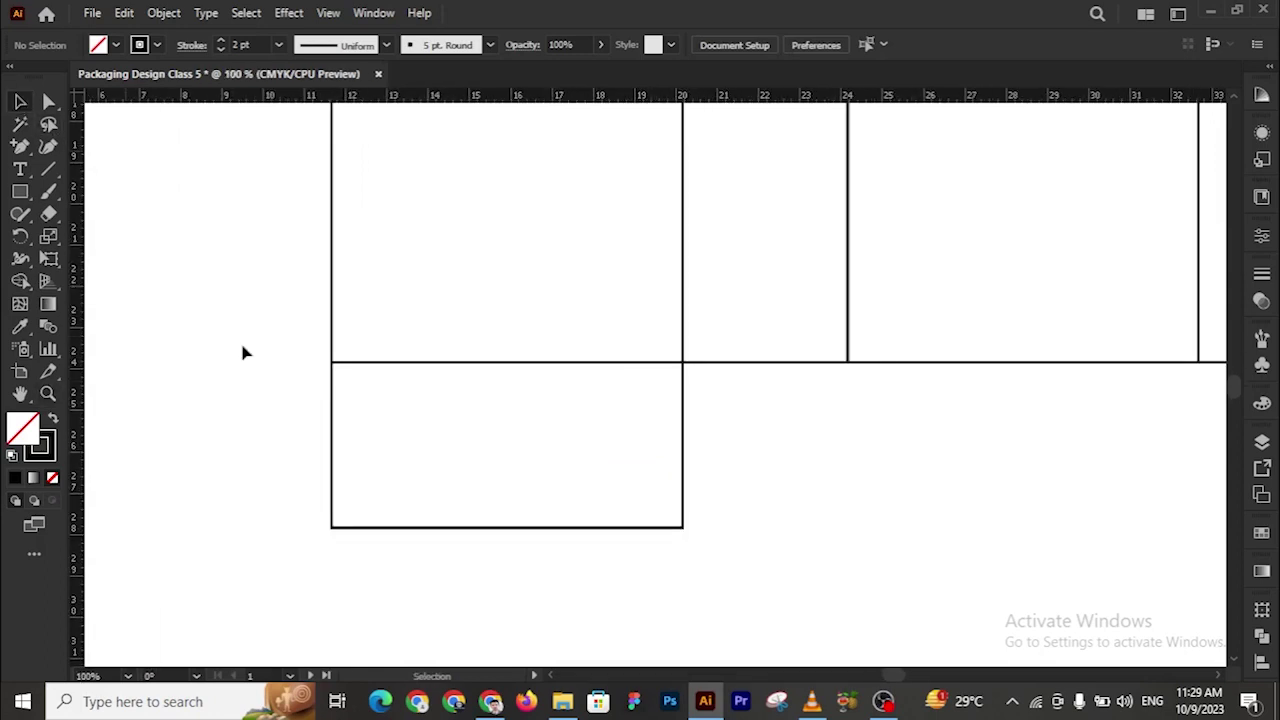
left_click_drag(279, 442, 783, 630)
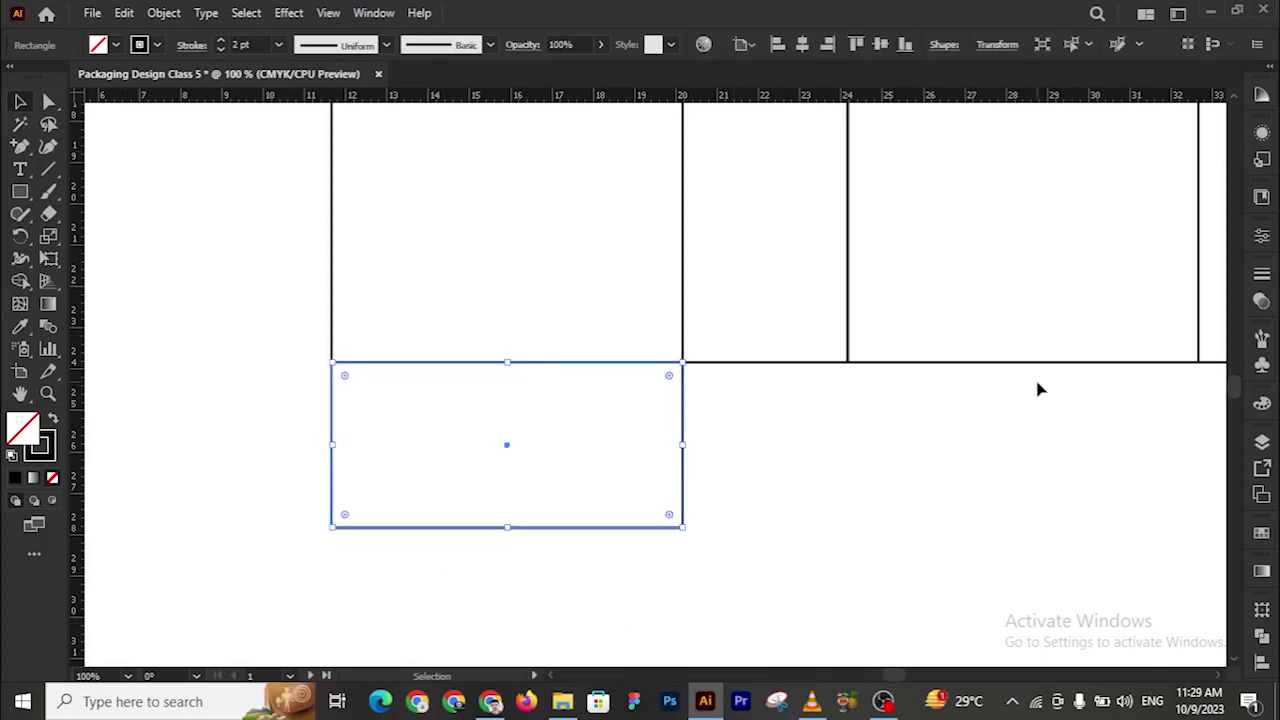
left_click(1000, 50)
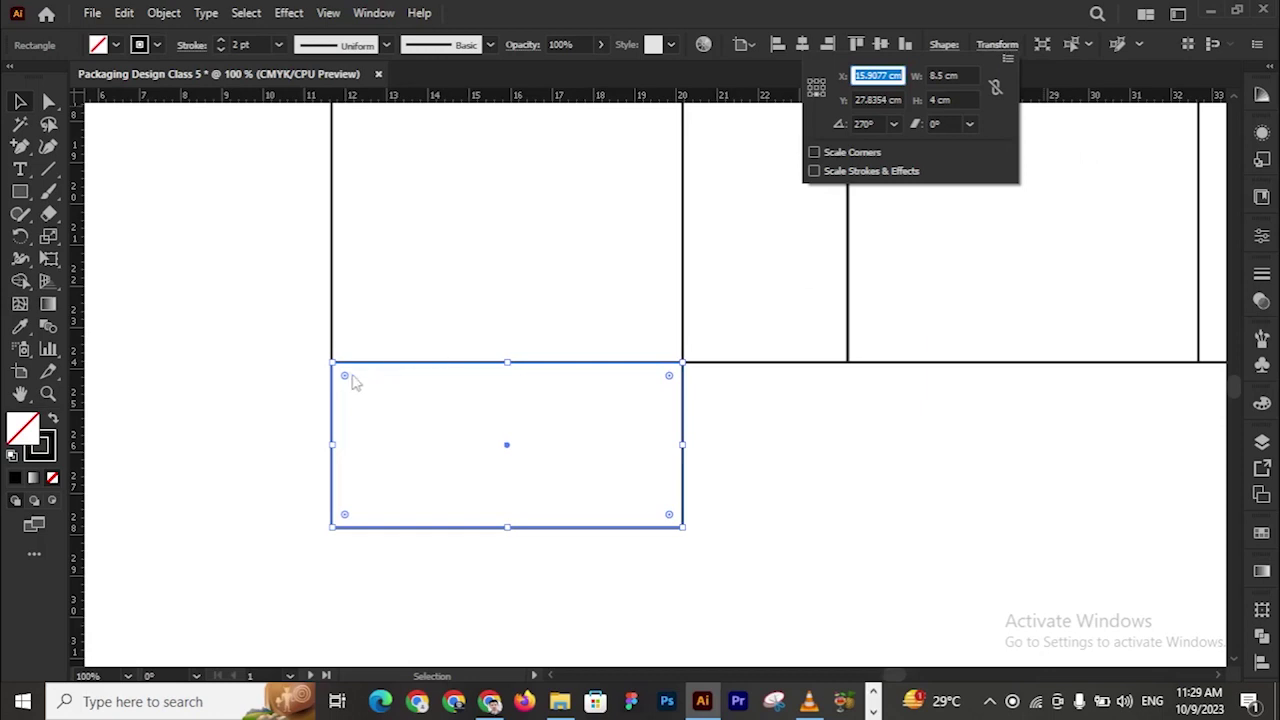
left_click(816, 81)
left_click(967, 99)
type("/2")
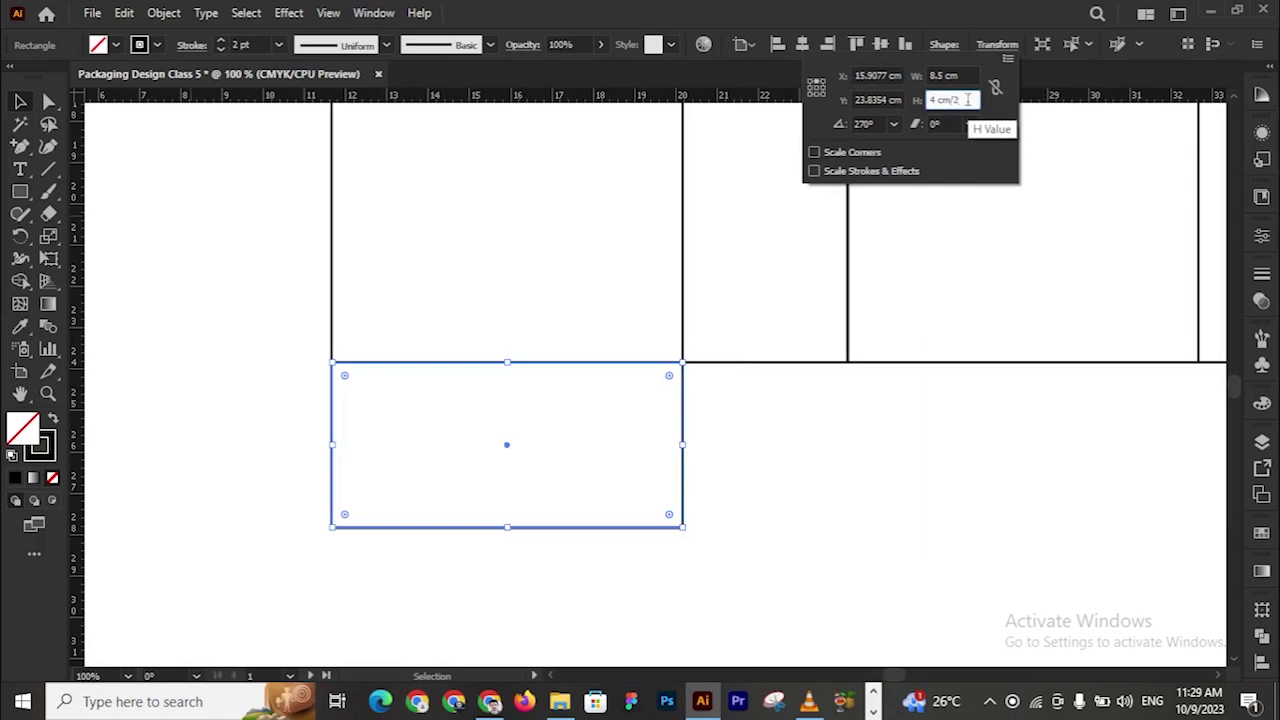
key("Return")
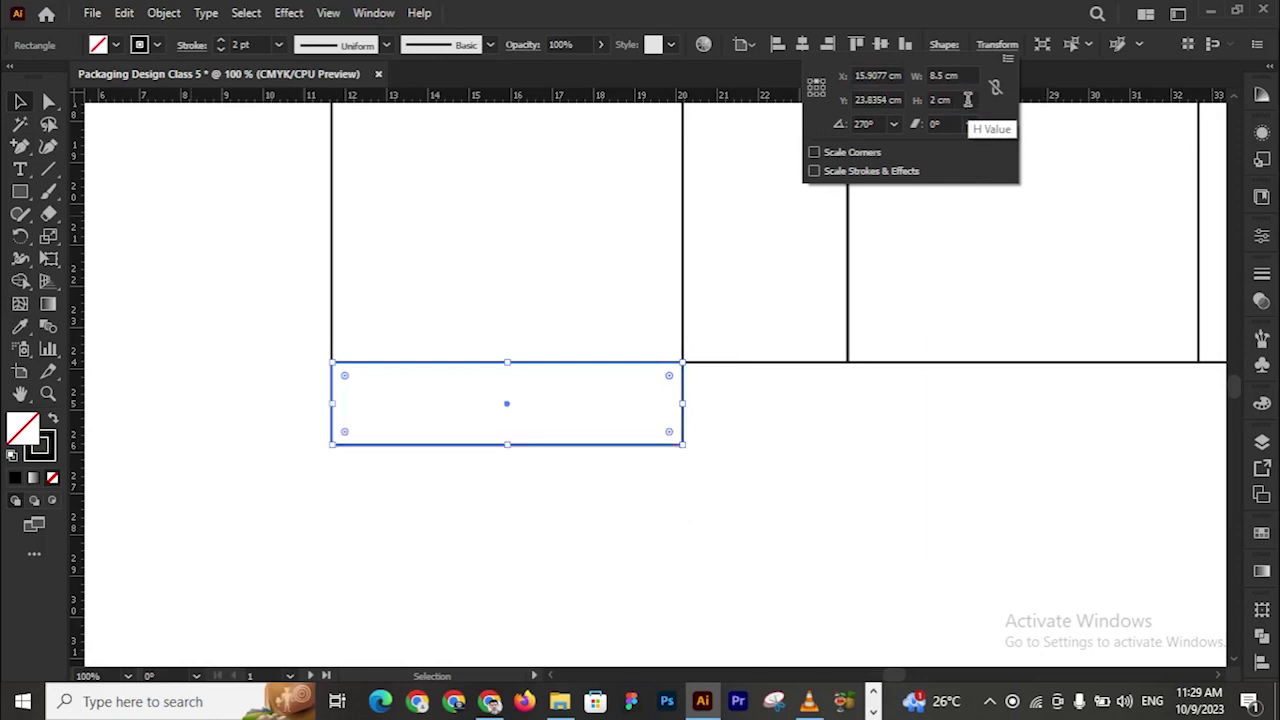
left_click(815, 445)
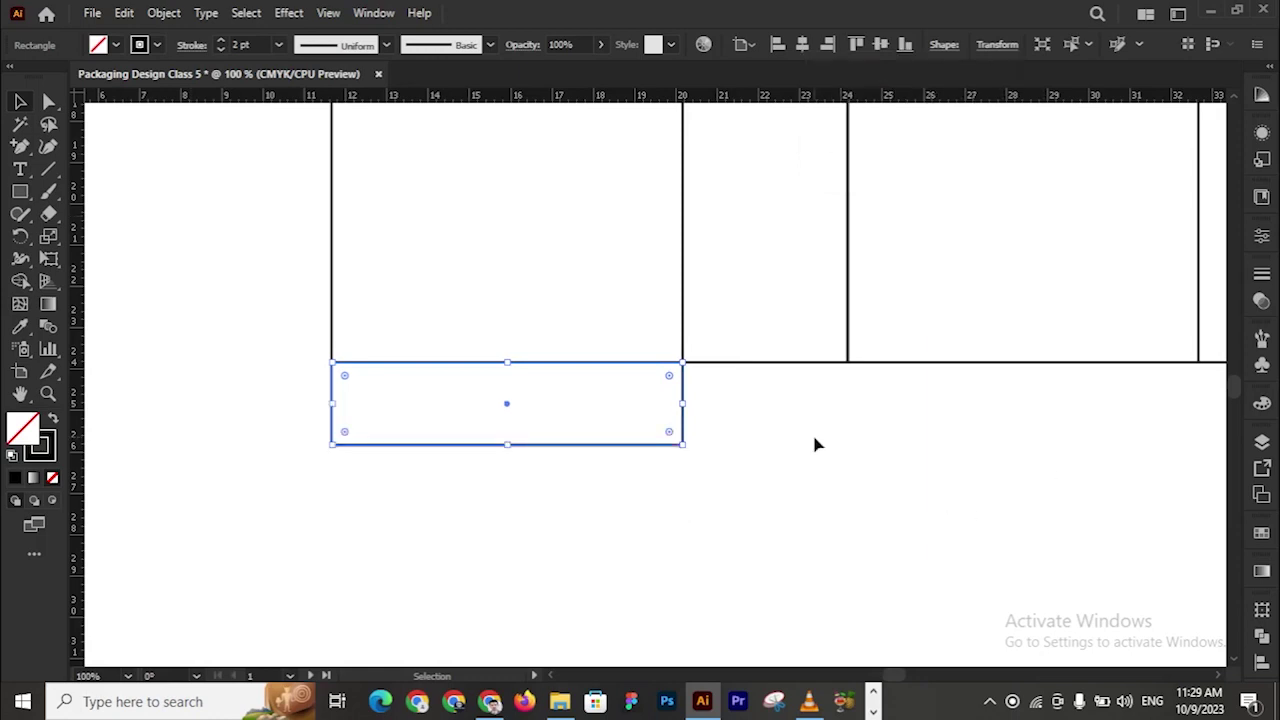
left_click(815, 444)
Duplicate the 2 cm bottom flap rectangle and place the copy directly beneath it, edge to edge
key("z")
left_click(630, 380)
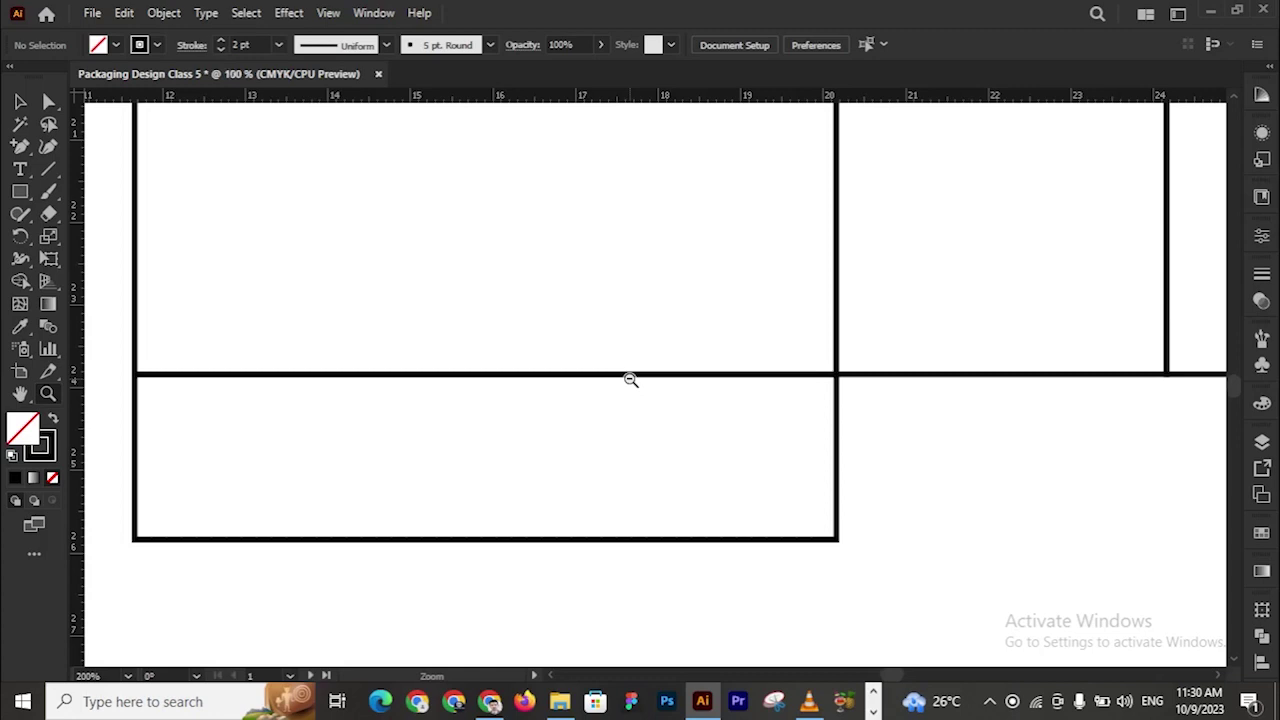
key("ctrl+minus")
key("ctrl+minus")
key("ctrl+minus")
left_click_drag(833, 311, 760, 384)
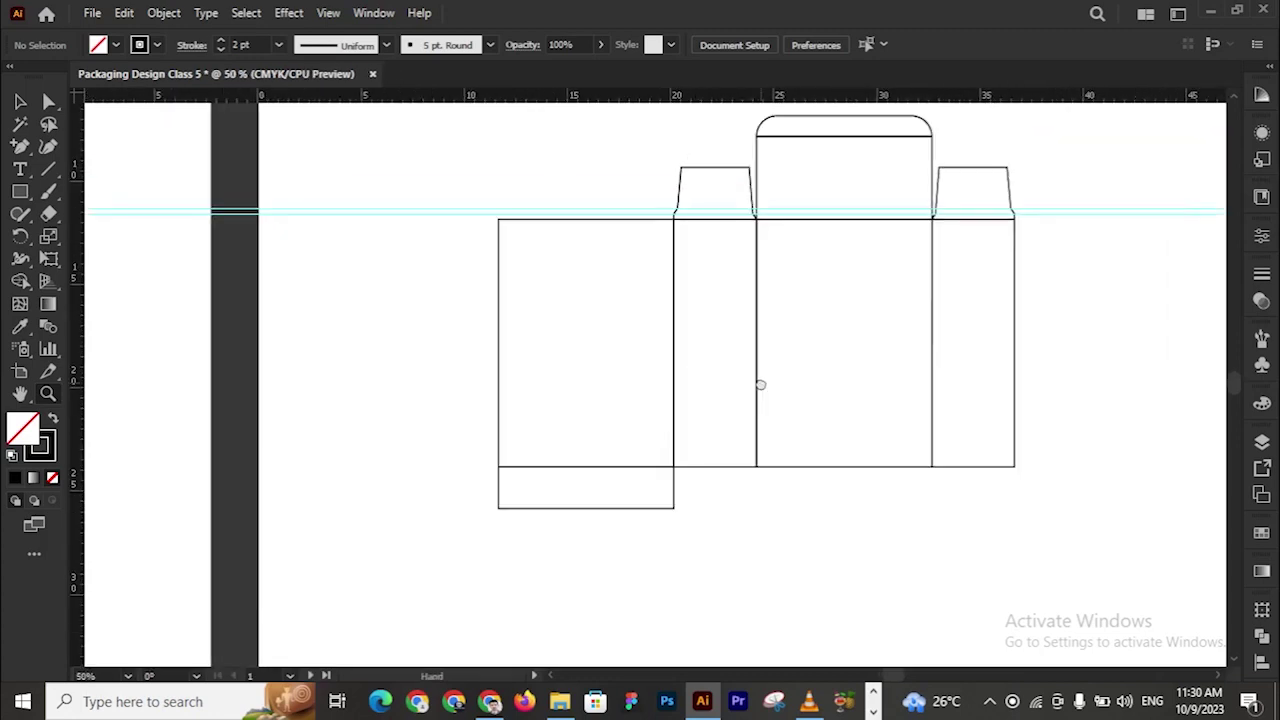
key("v")
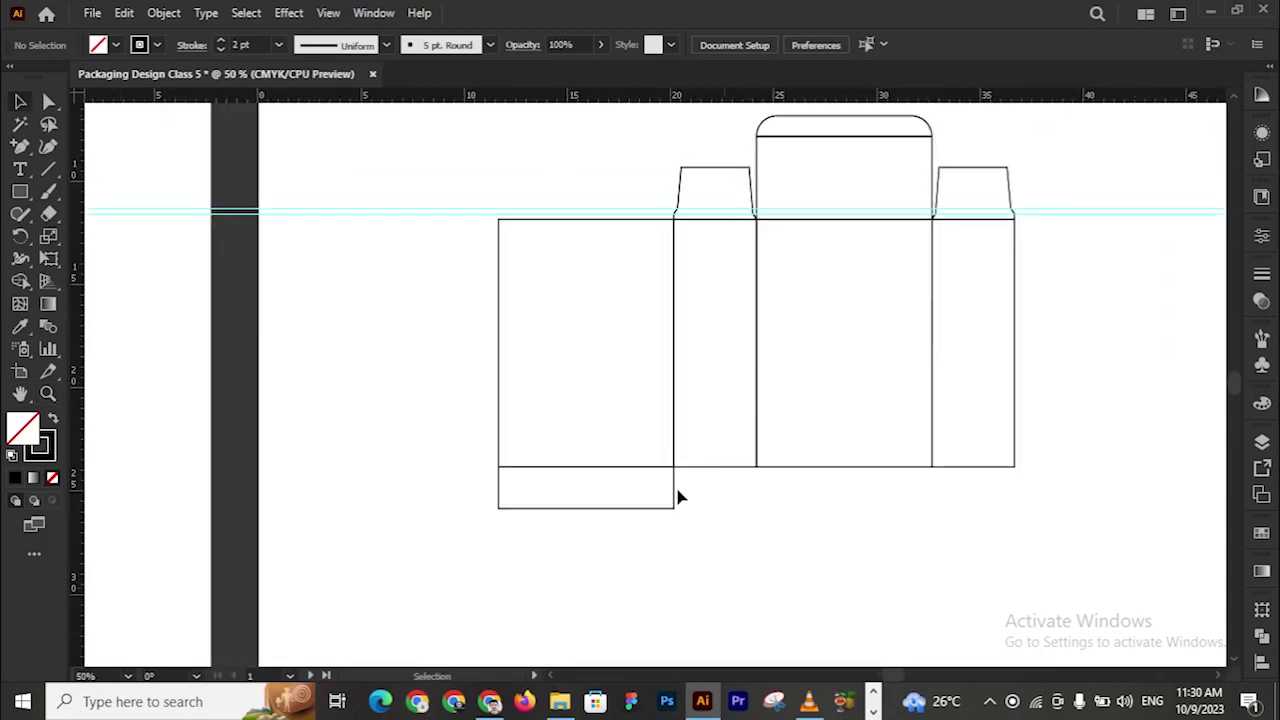
left_click_drag(676, 492, 673, 535)
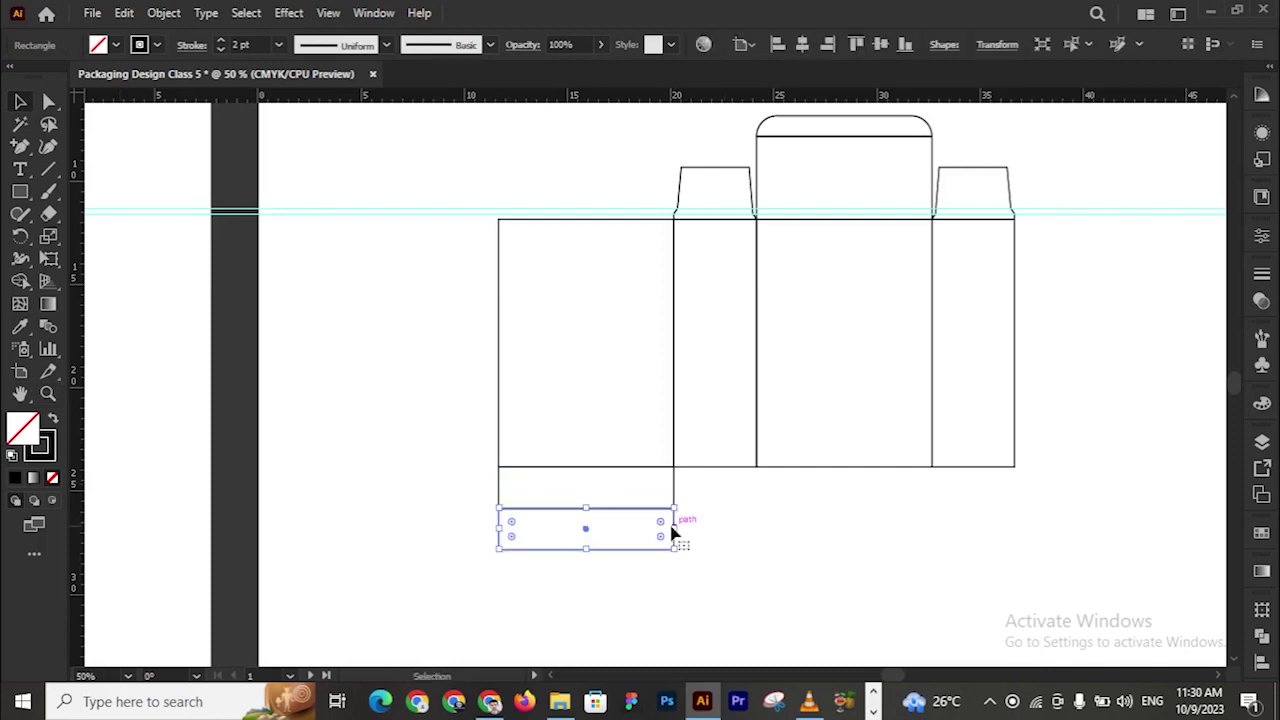
Halve the height of the lower copied rectangle to 1 cm, measured from its top edge
key("z")
left_click(662, 460)
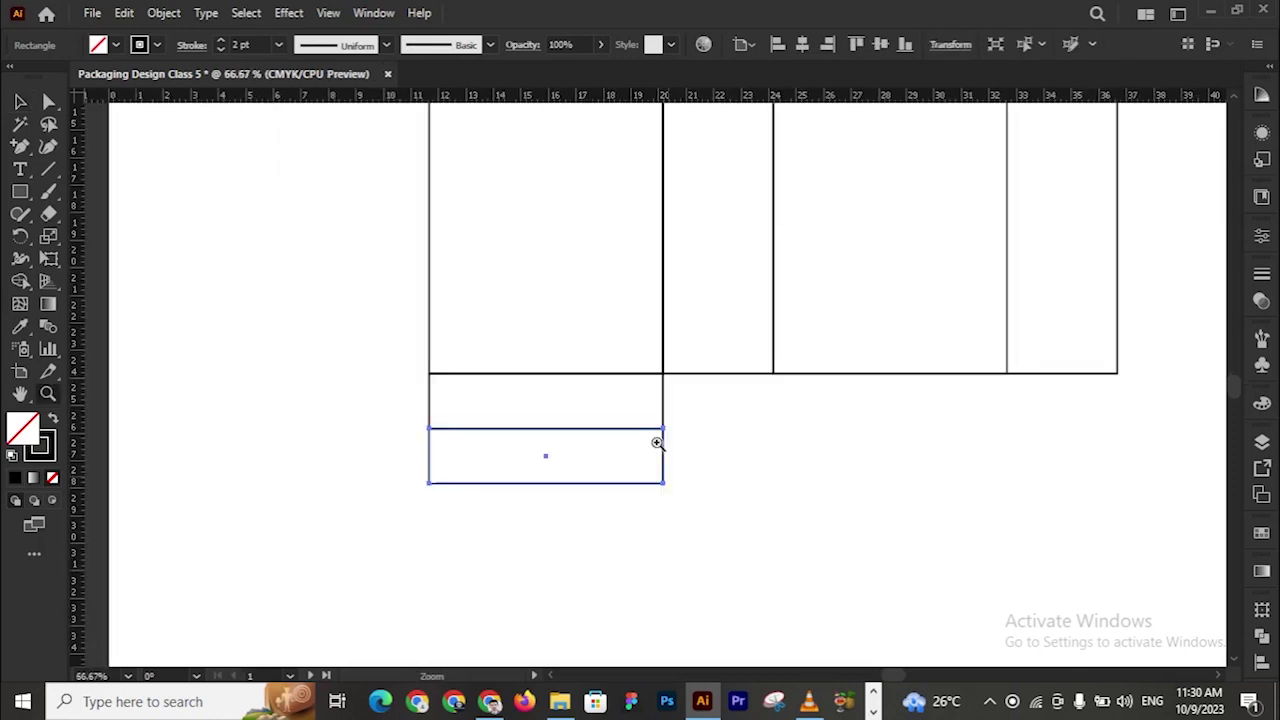
left_click(618, 380)
left_click(621, 376)
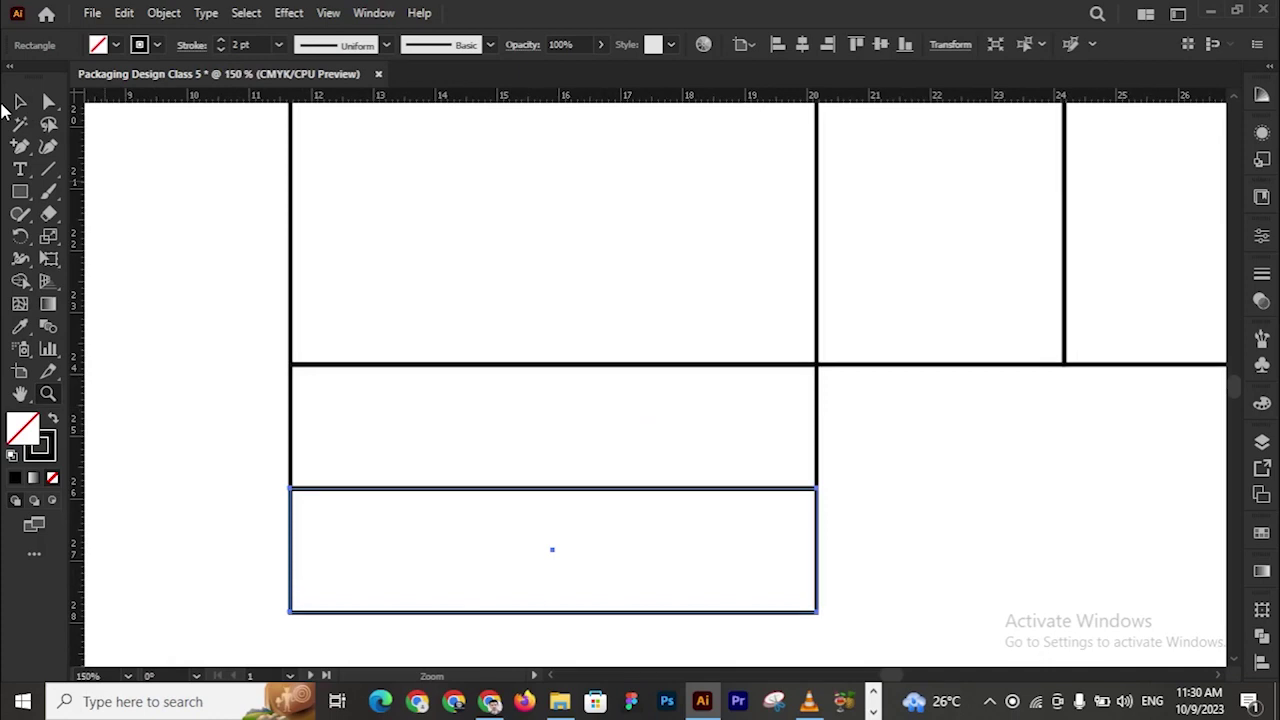
key("v")
left_click(511, 625)
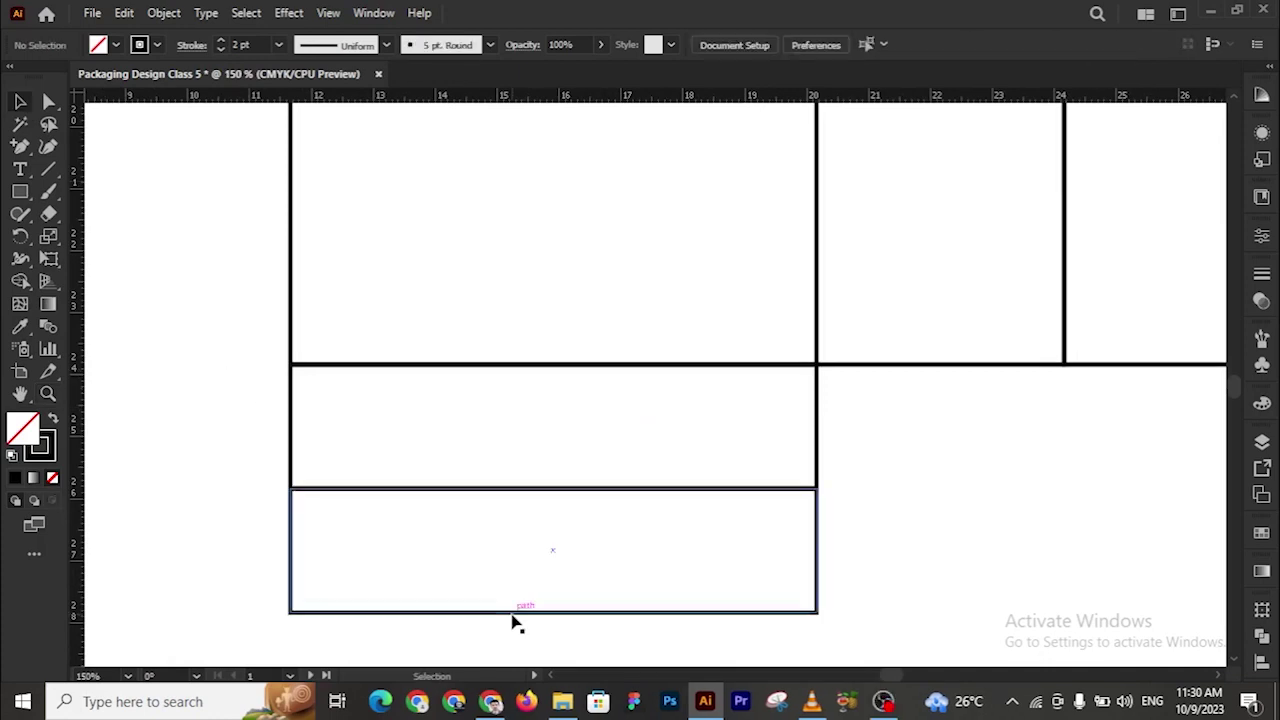
left_click(522, 610)
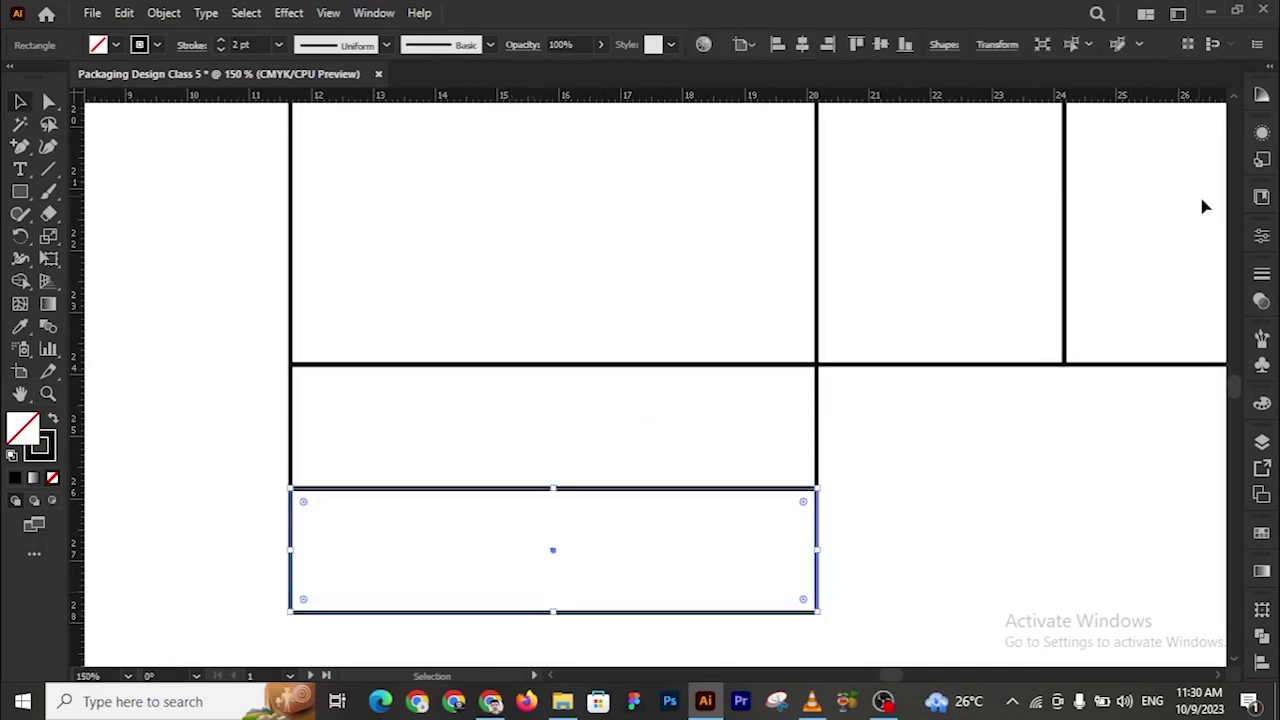
left_click(1005, 45)
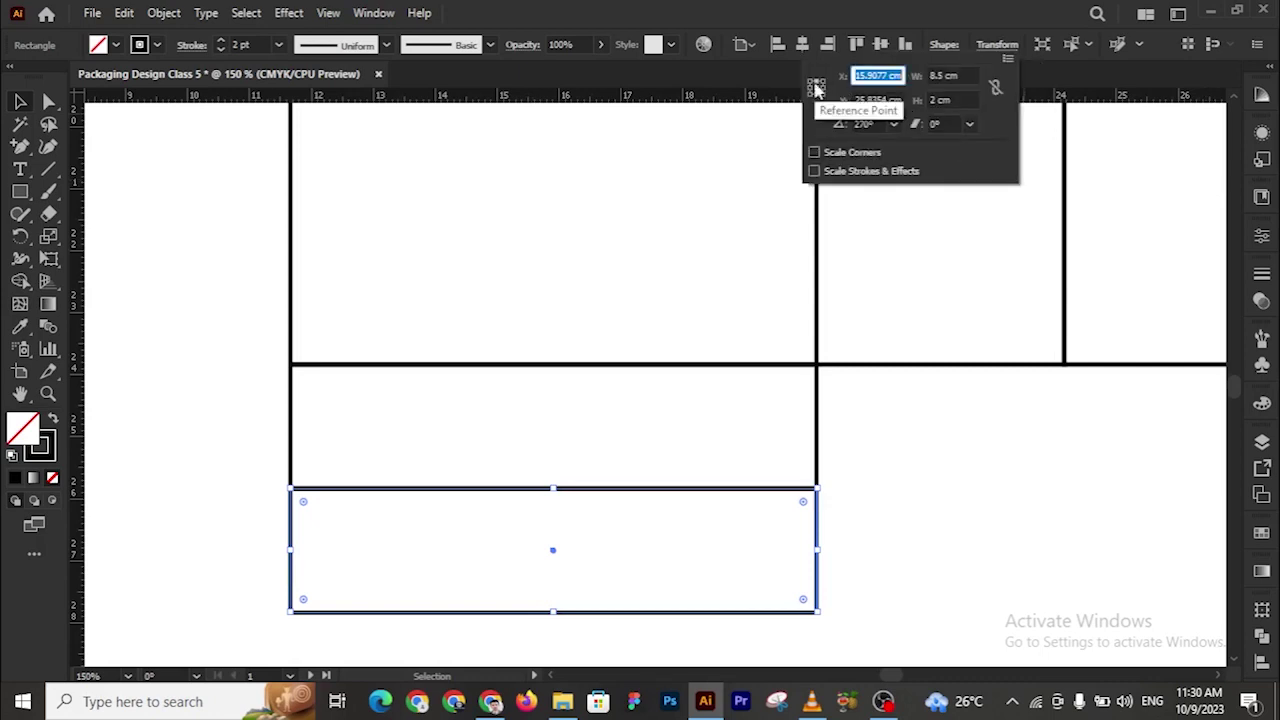
left_click(970, 100)
type("/2")
key("Return")
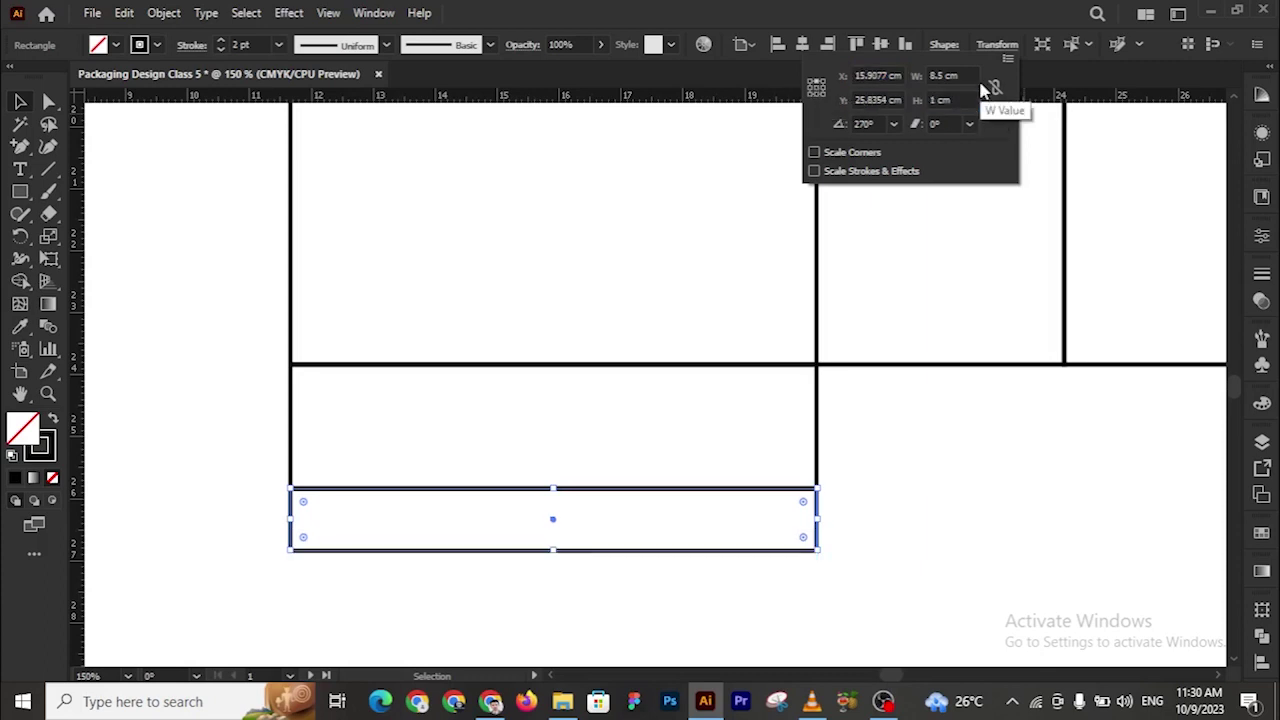
left_click(1008, 432)
Divide the width of the 1 cm high lower rectangle by 4, using the middle-left reference point so its left edge stays fixed
key("z")
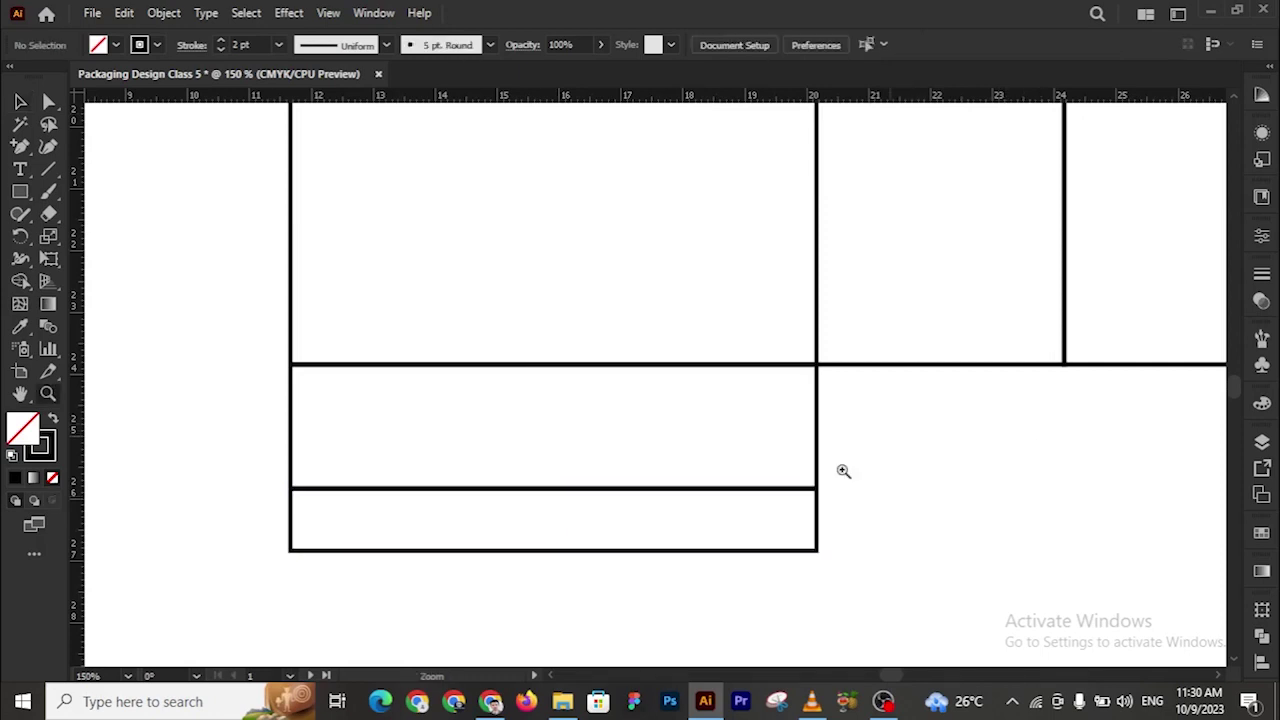
left_click(709, 420, "alt")
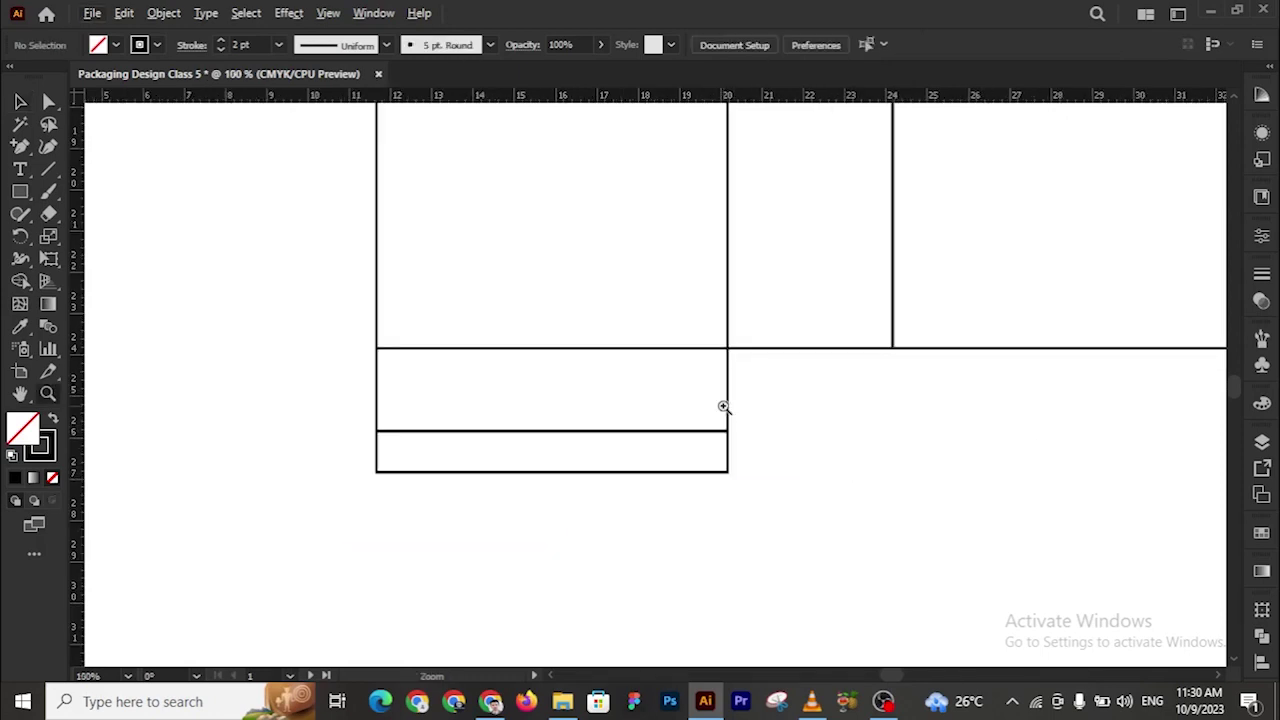
left_click(690, 406)
left_click(538, 426)
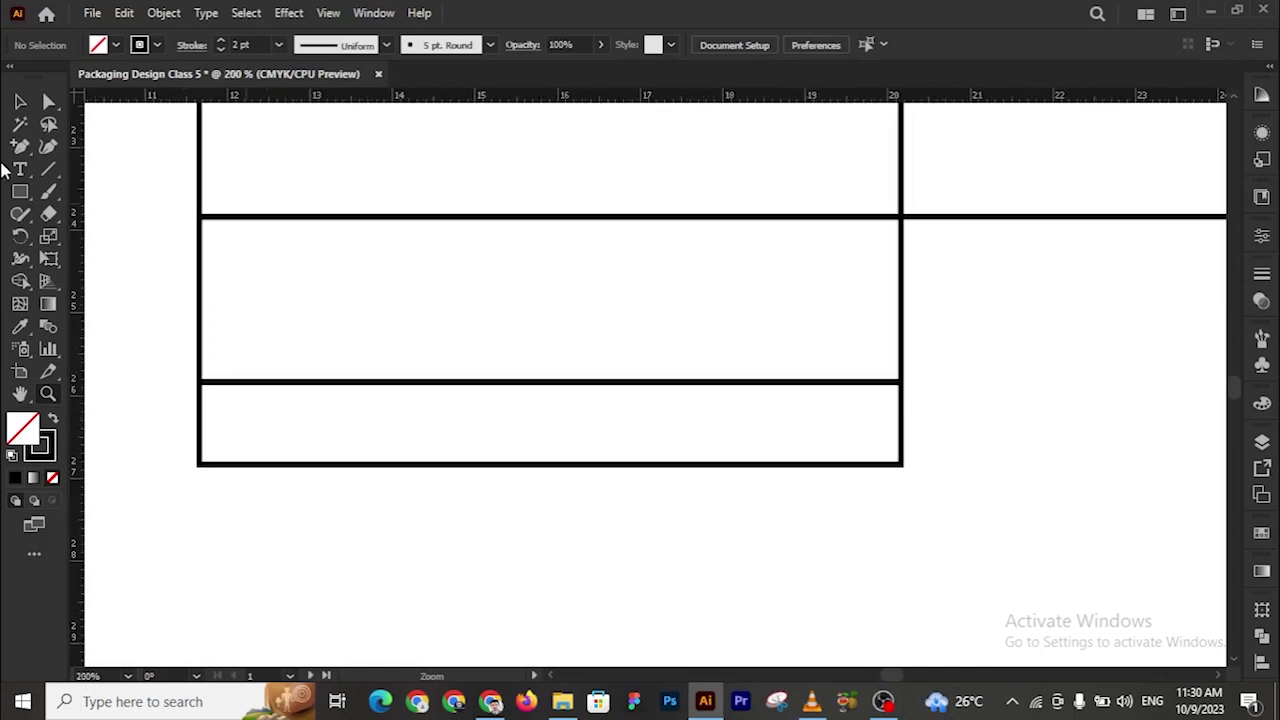
left_click(20, 101)
left_click(260, 464)
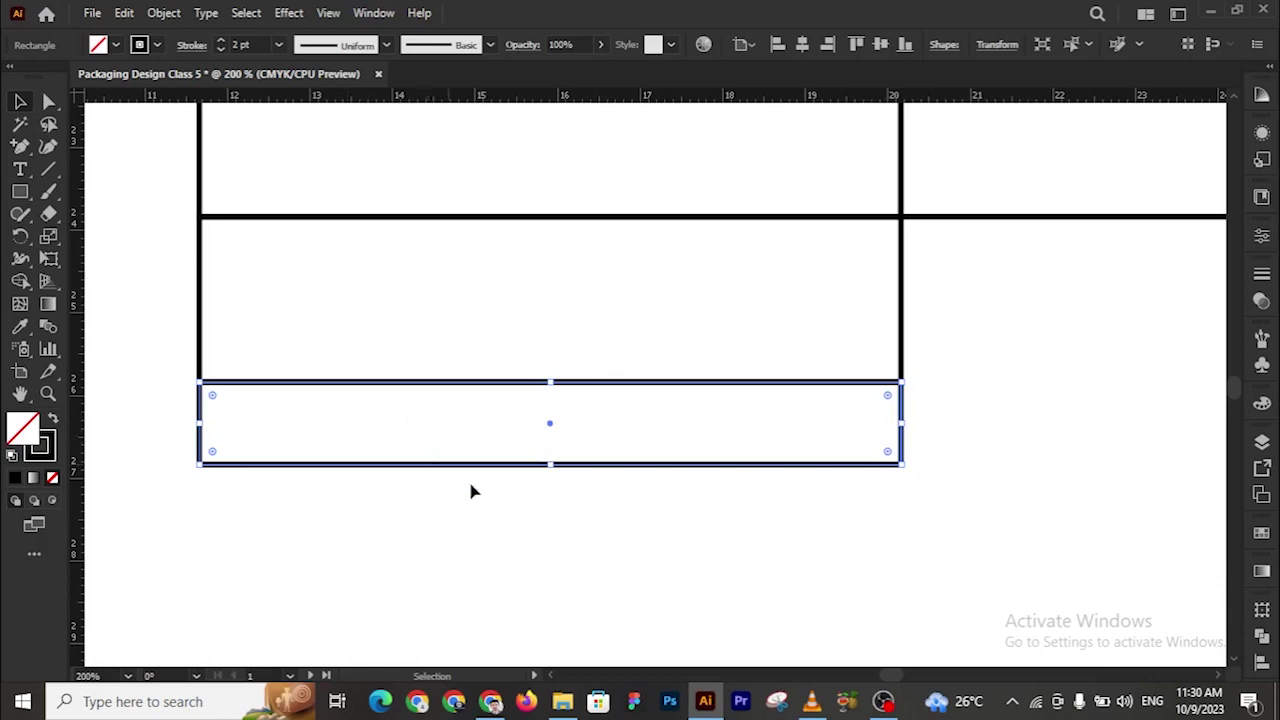
left_click(508, 529)
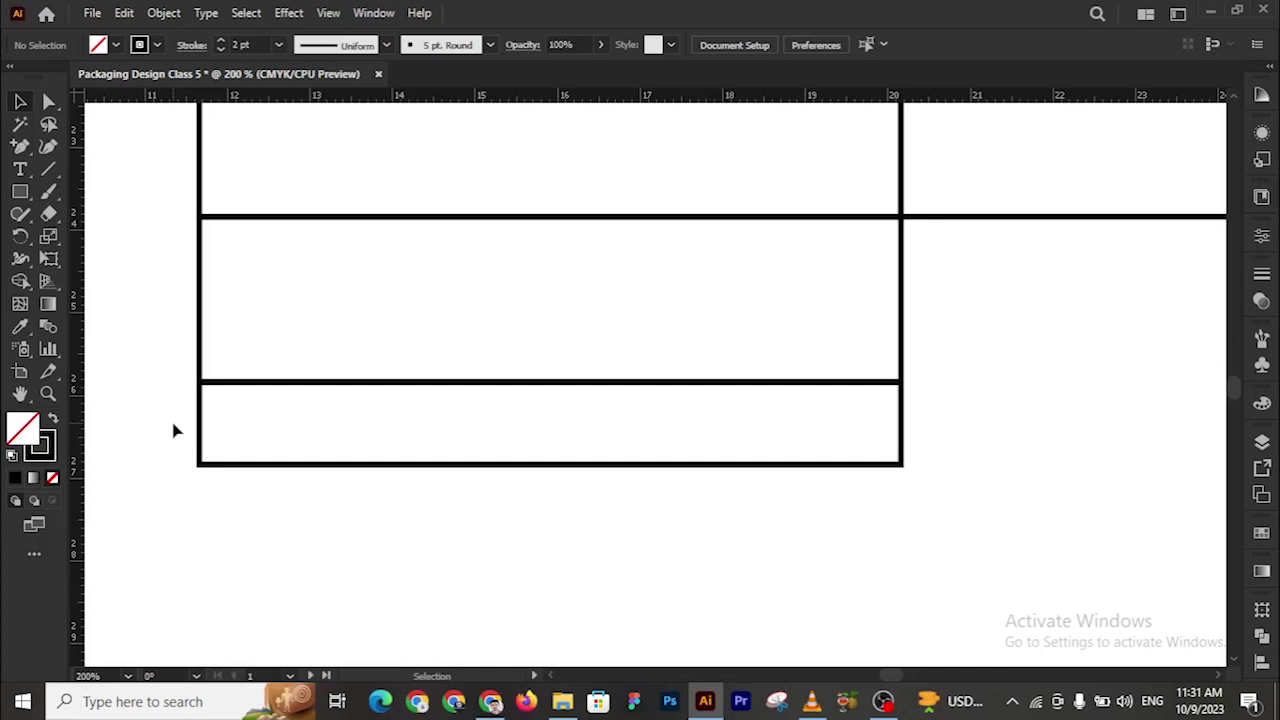
left_click_drag(168, 424, 277, 535)
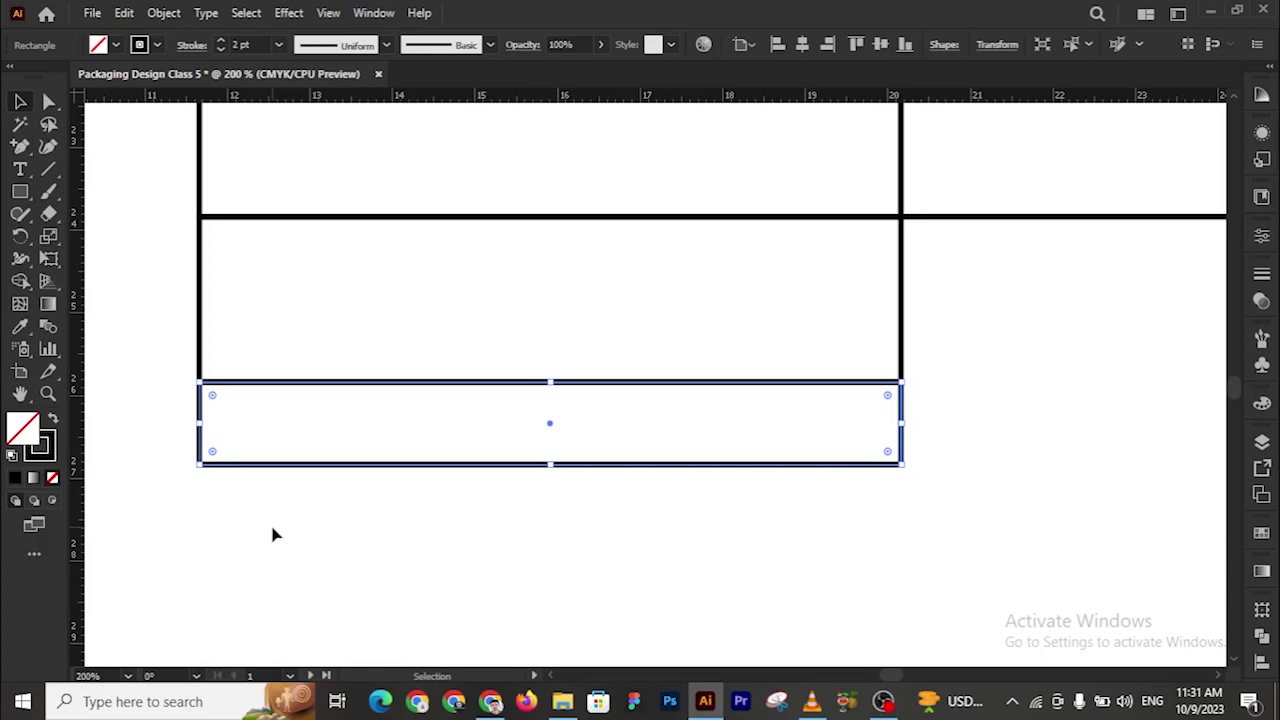
left_click(998, 47)
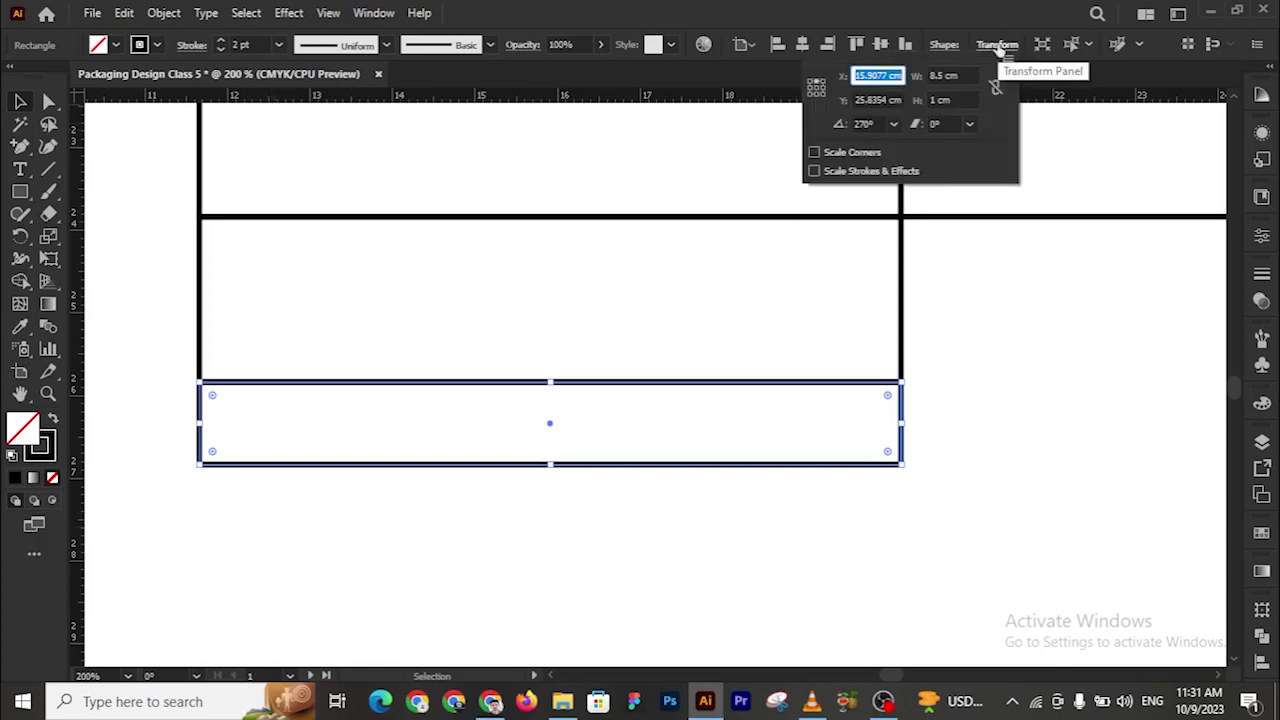
left_click(811, 91)
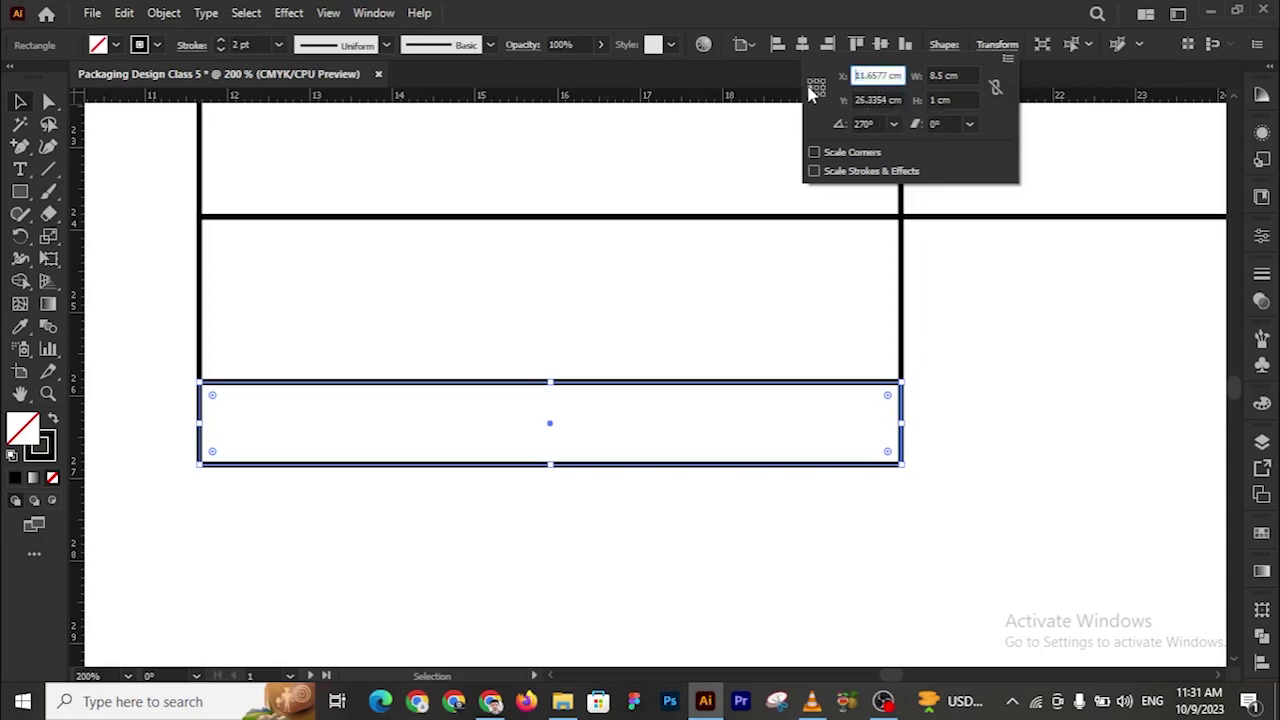
left_click(966, 75)
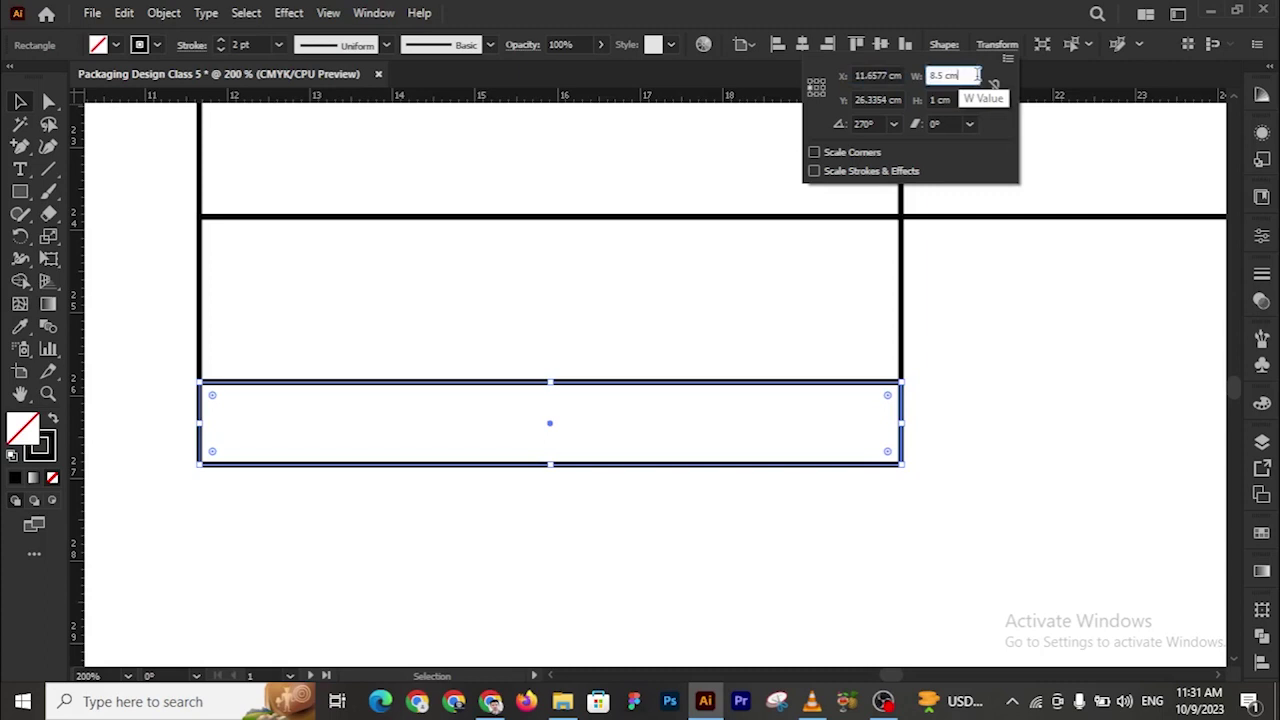
type("/4")
key("Return")
left_click(602, 474)
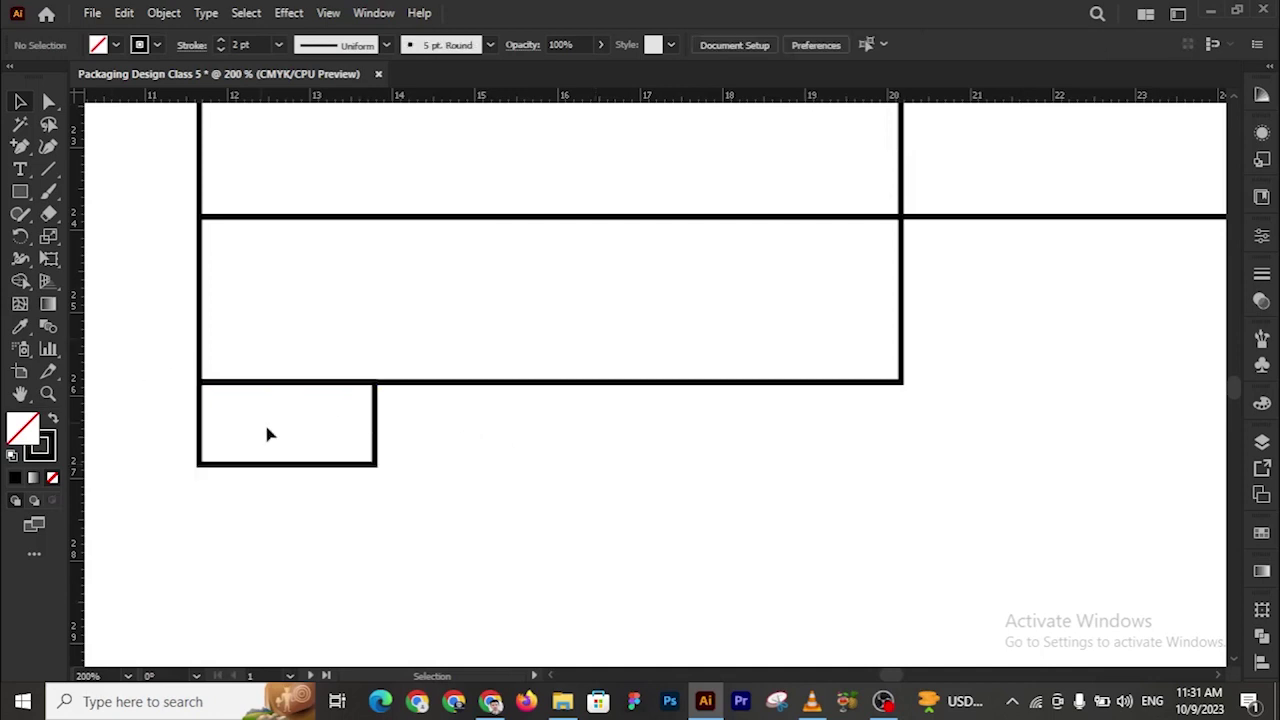
Duplicate the small tab to the other end of the bottom flap and align its right edge with the flap's right edge
left_click_drag(292, 474, 865, 456)
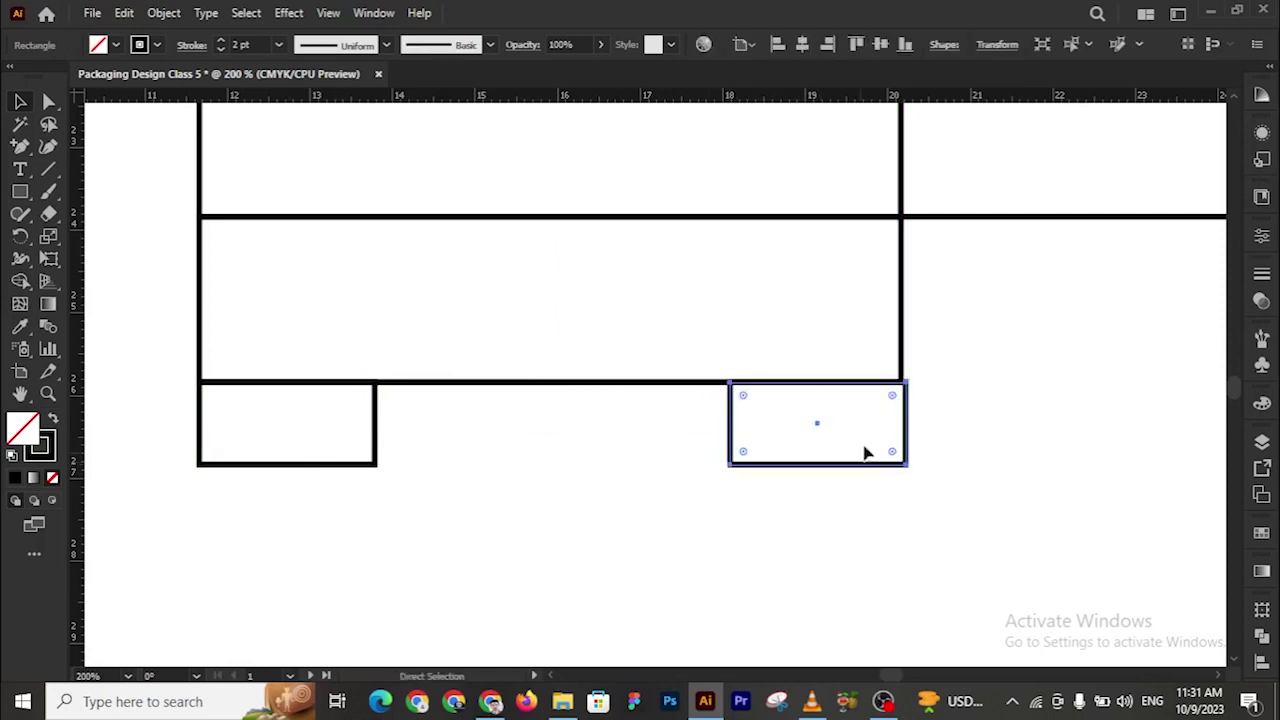
left_click(900, 318, "shift")
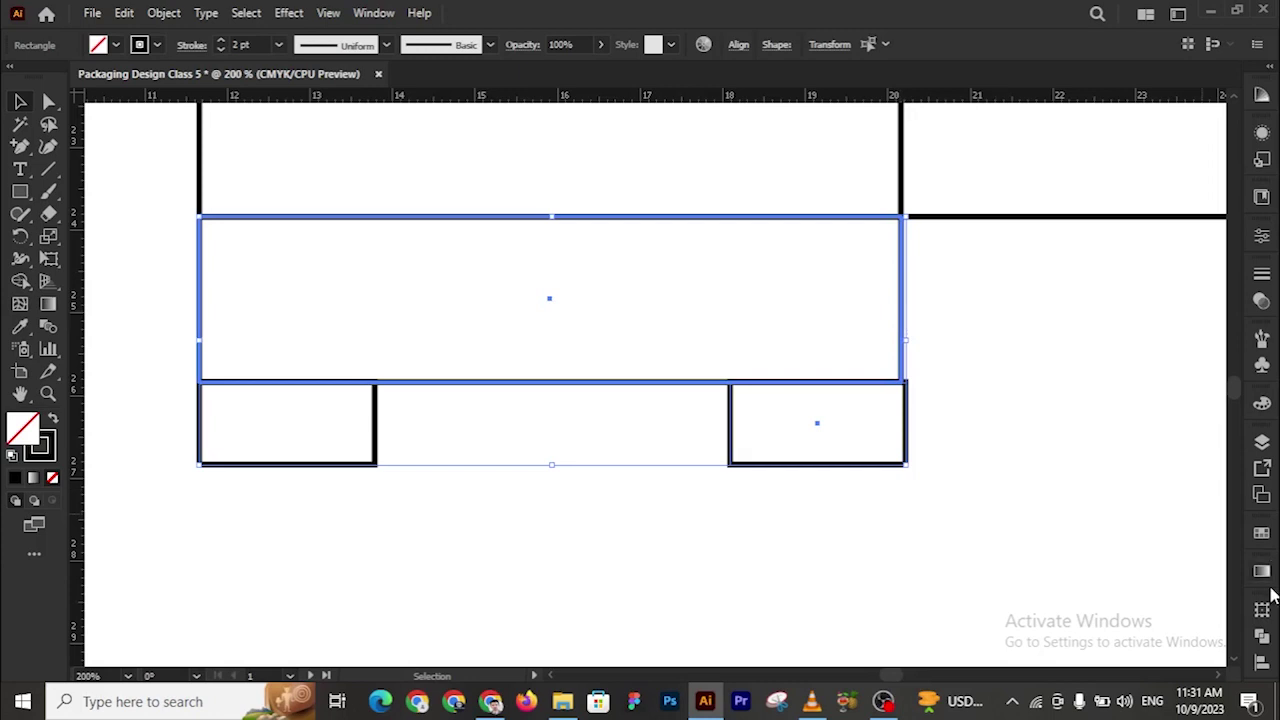
left_click(1262, 659)
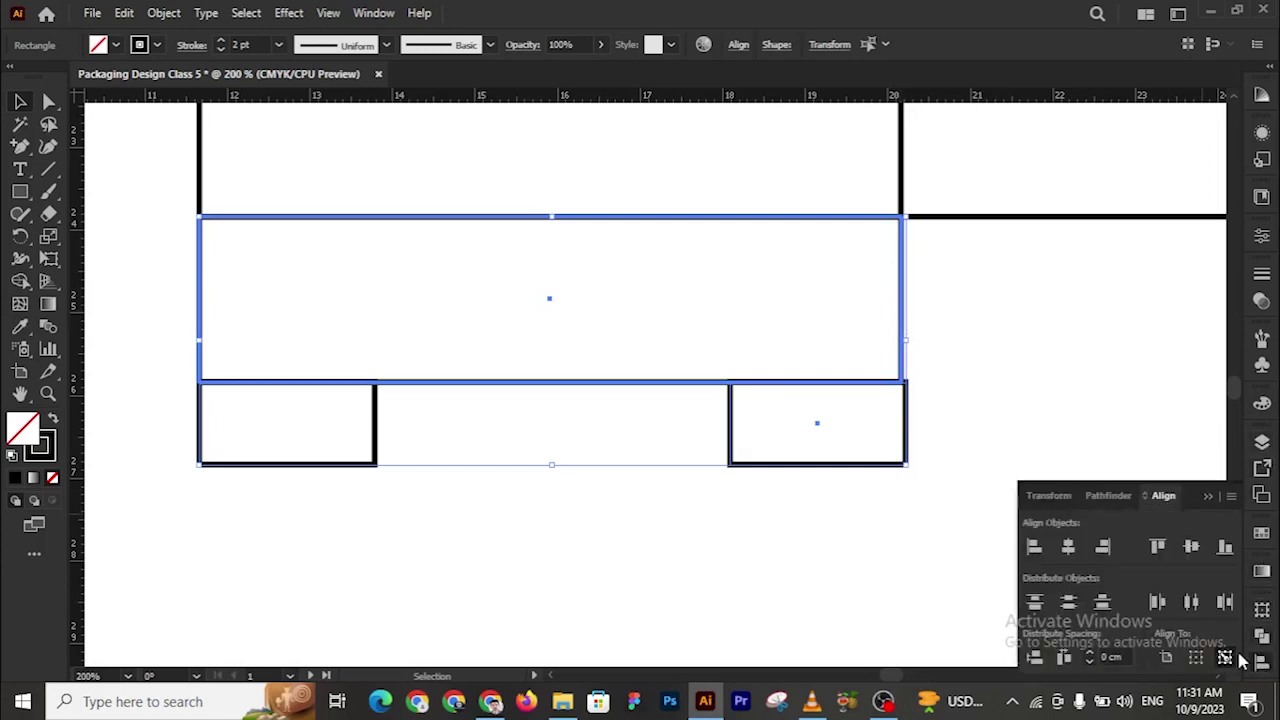
left_click(1103, 547)
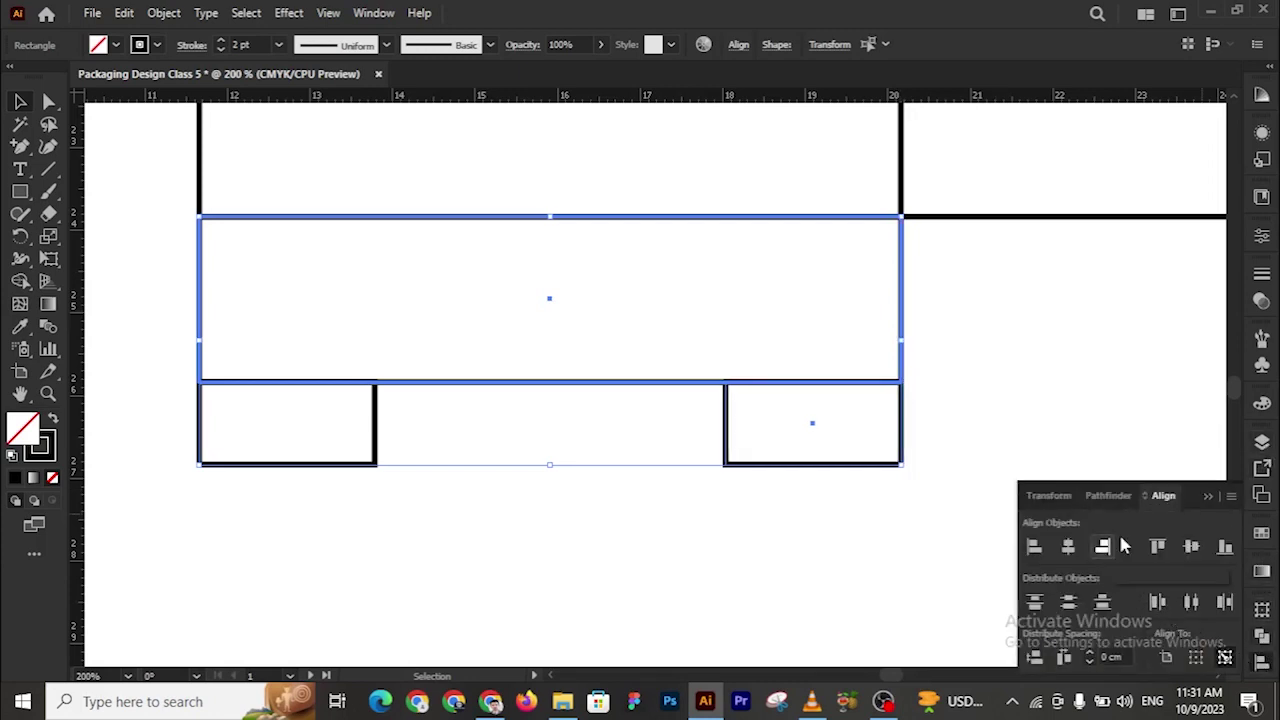
left_click(1208, 497)
left_click(1066, 477)
Duplicate the bottom flap with both tabs 12.5 cm to the right, directly beneath the third panel
key("z")
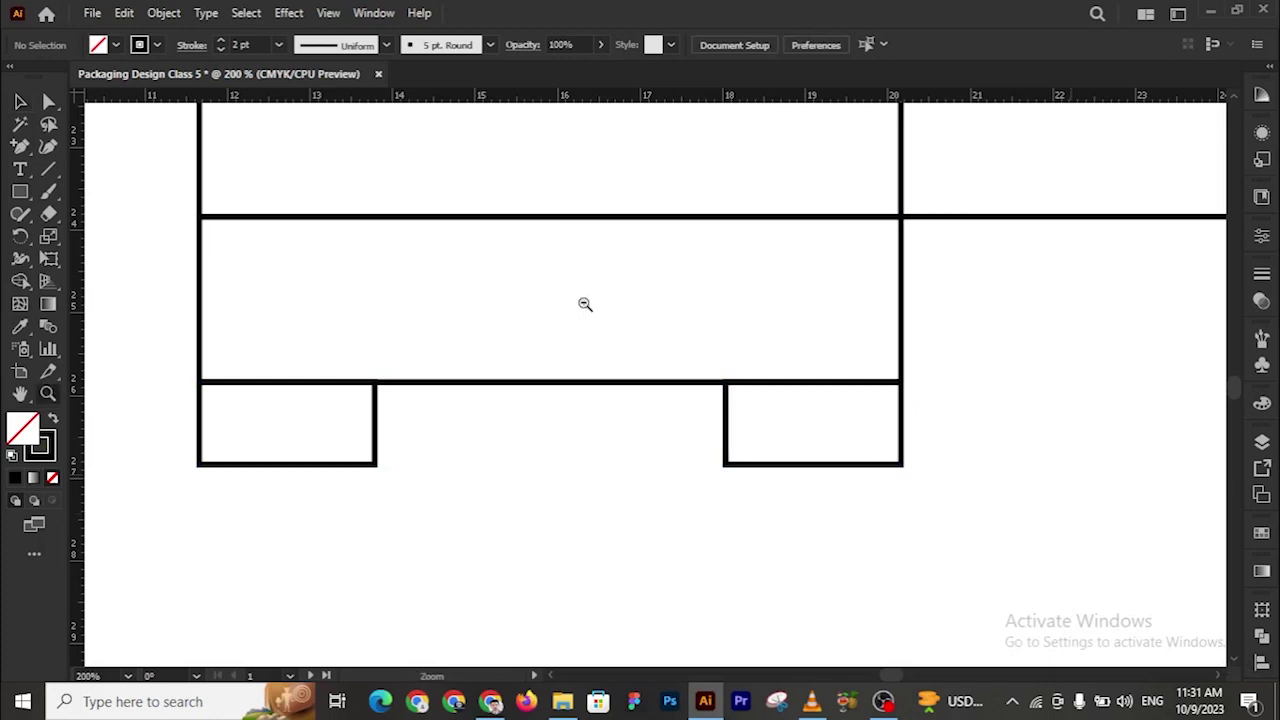
left_click(694, 423, "alt")
left_click(694, 423, "alt")
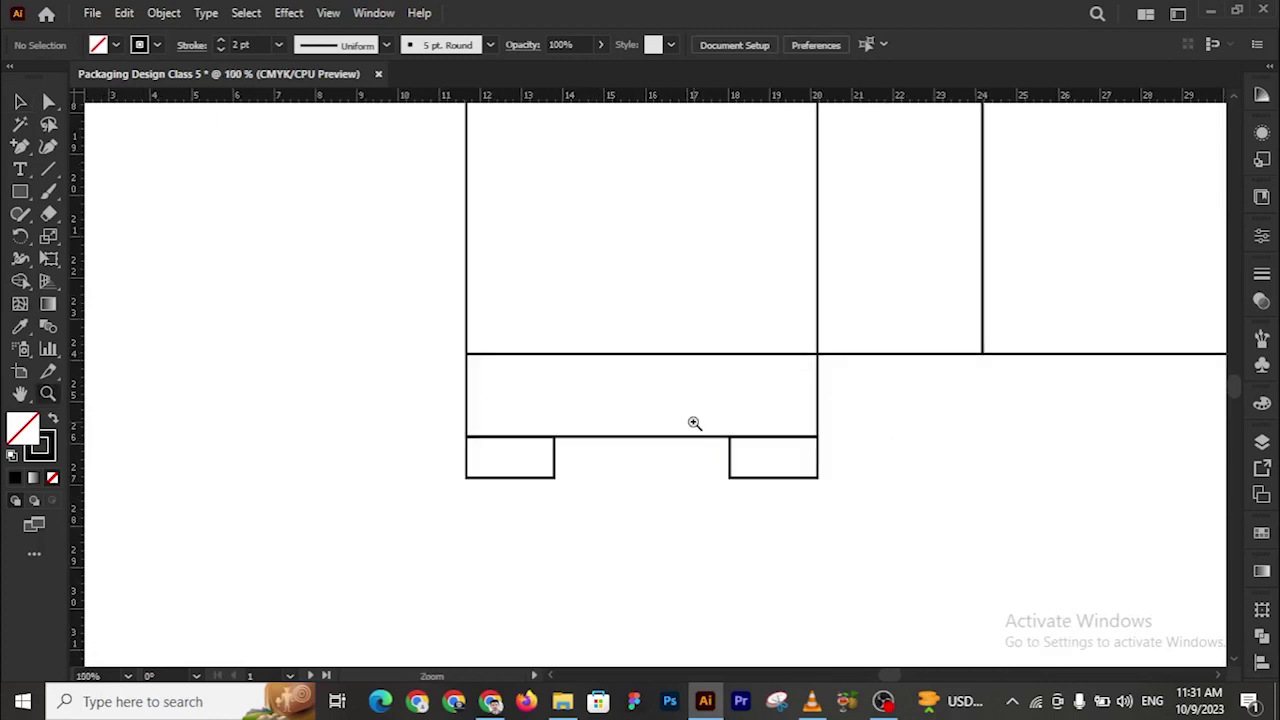
left_click(694, 423, "alt")
left_click_drag(763, 394, 607, 401)
left_click(17, 103)
left_click_drag(302, 392, 697, 548)
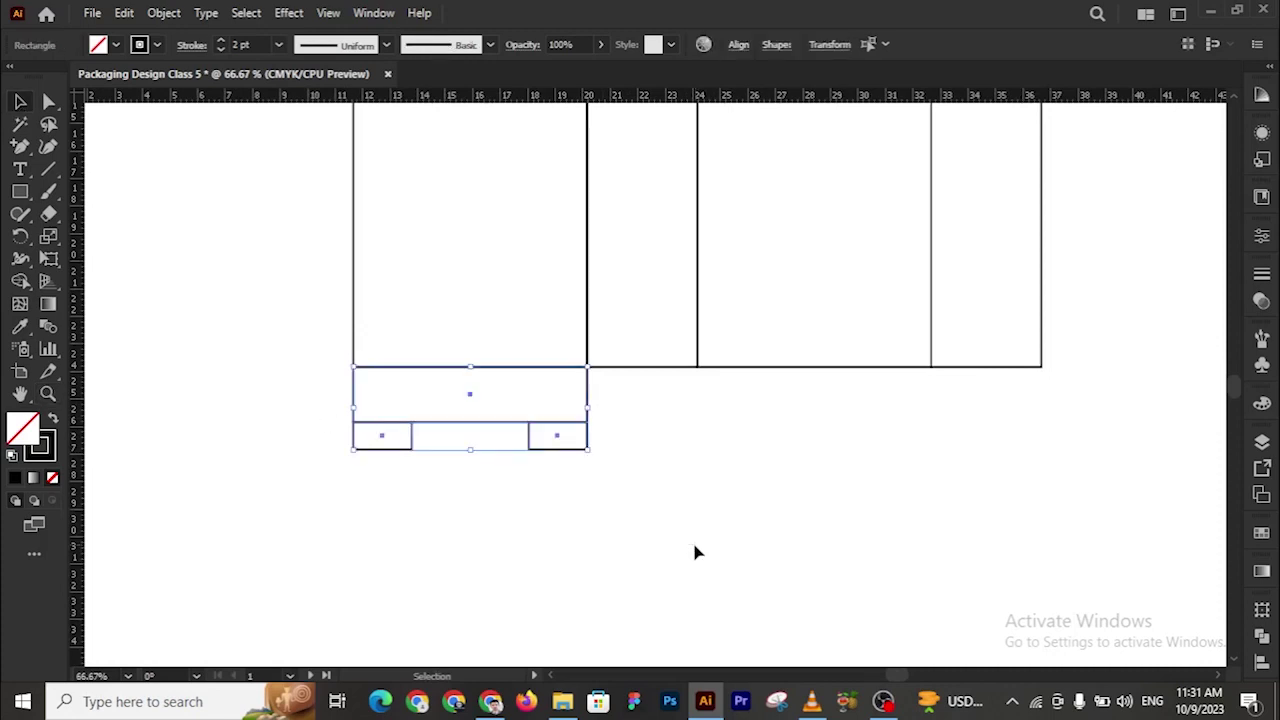
left_click_drag(472, 386, 816, 424)
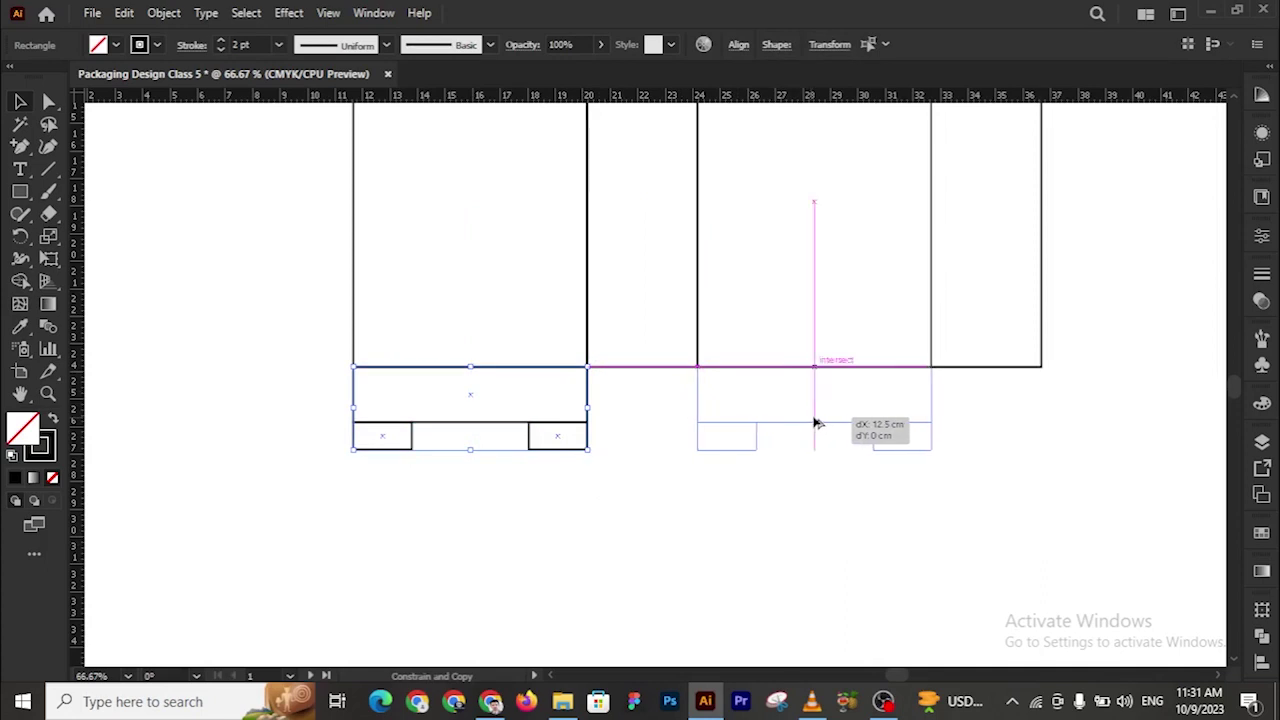
left_click_drag(779, 487, 777, 486)
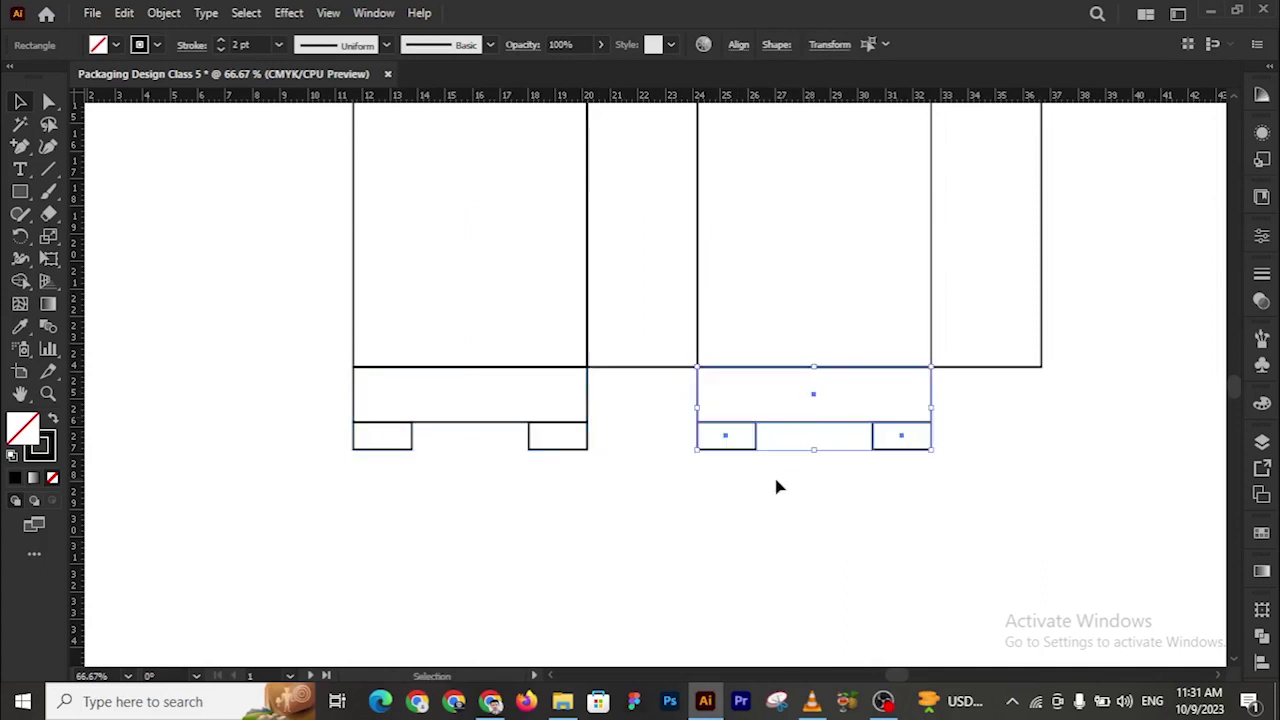
left_click(777, 486)
Draw a rectangle about 4.25 x 1 cm filling the gap between the two tabs under the third panel's flap
key("z")
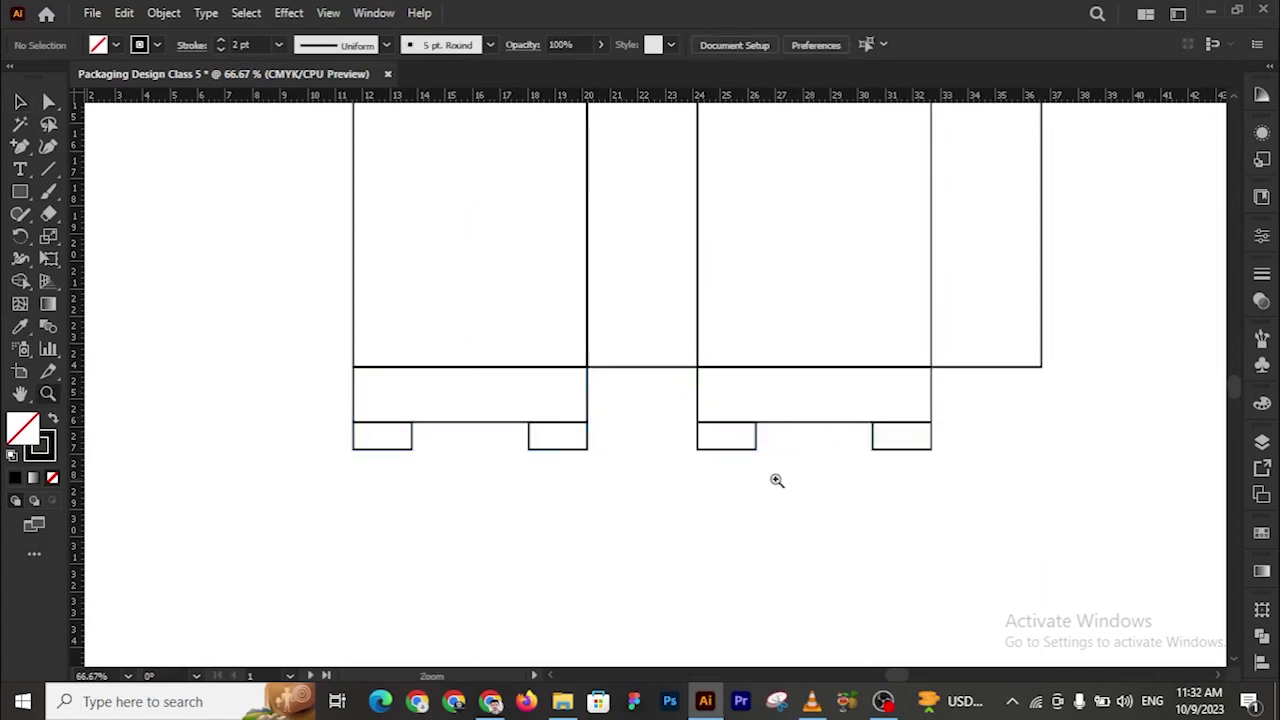
left_click(780, 414)
left_click(706, 411)
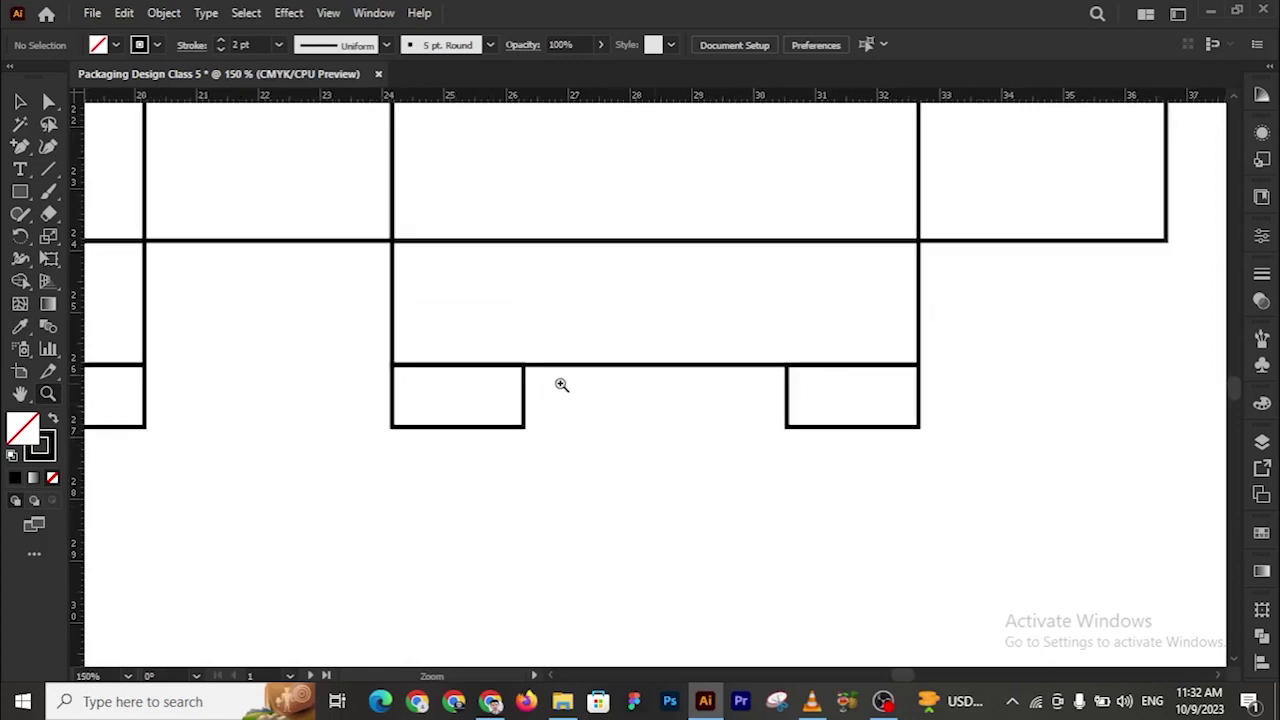
left_click(666, 370)
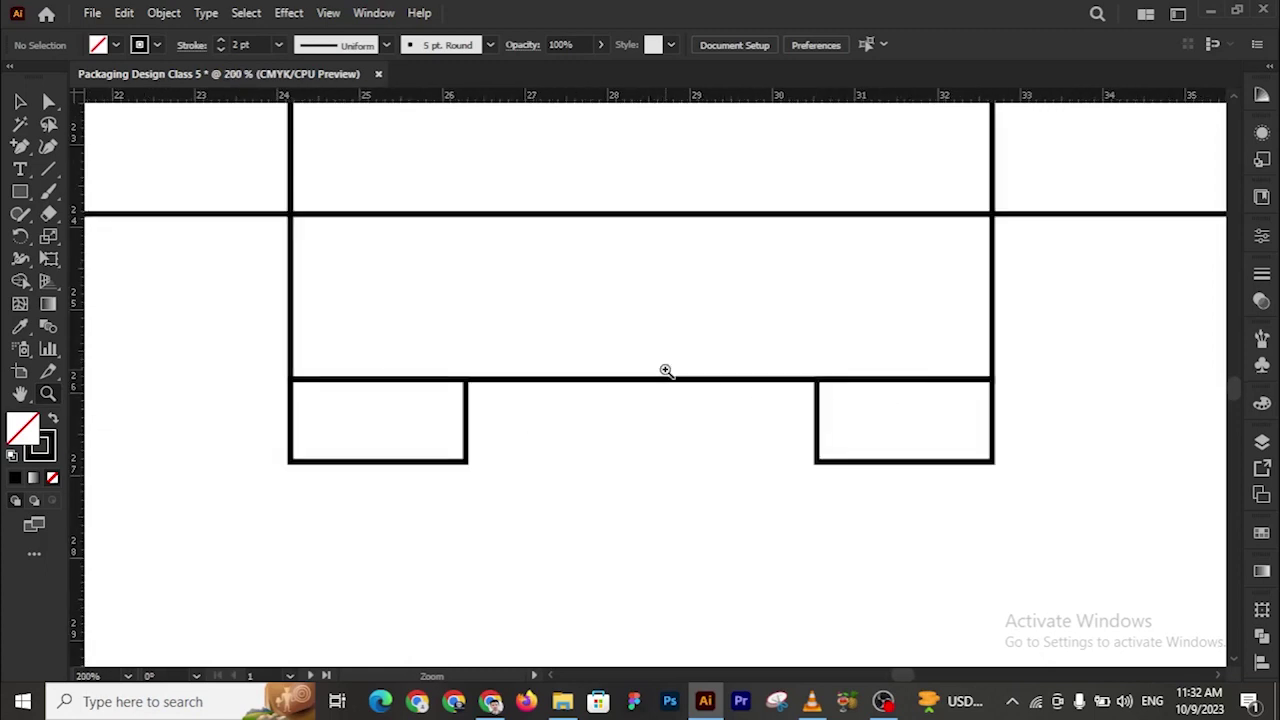
left_click(20, 191)
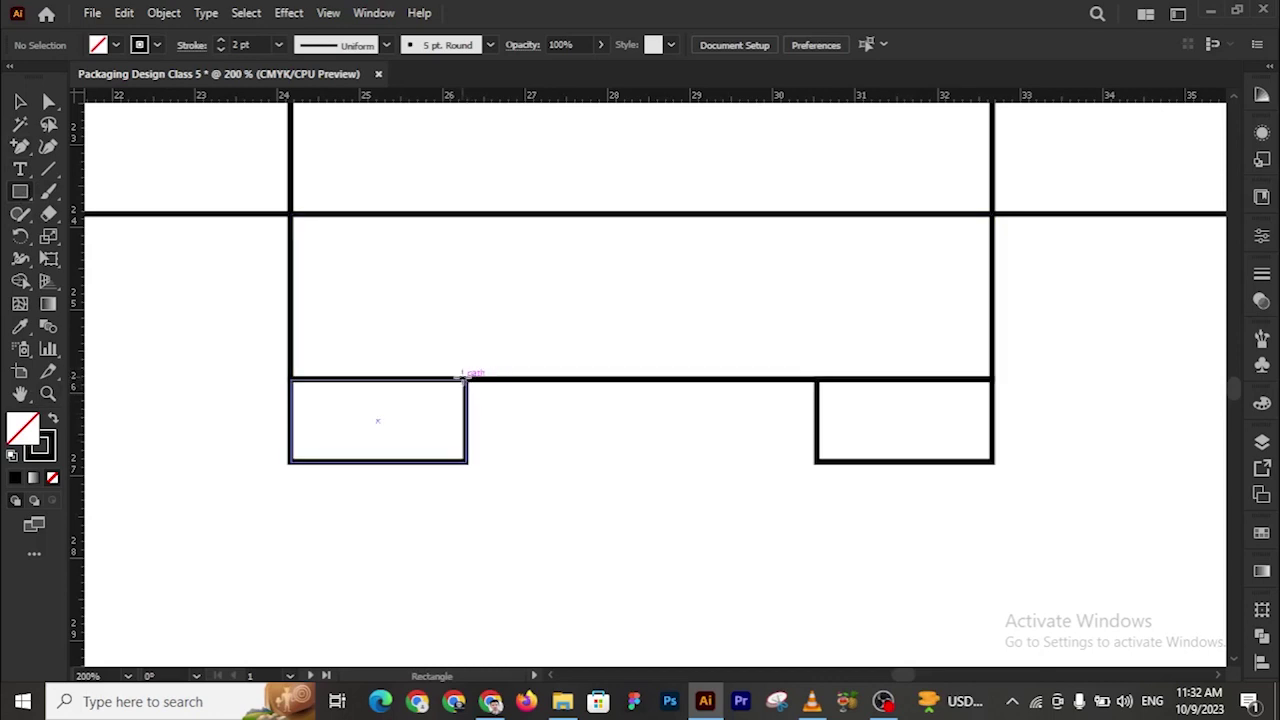
left_click_drag(465, 378, 816, 462)
Delete the two small side tabs under the third panel's flap, keeping the middle rectangle
left_click(20, 101)
left_click_drag(245, 420, 355, 535)
left_click_drag(910, 492, 1003, 457)
key("Delete")
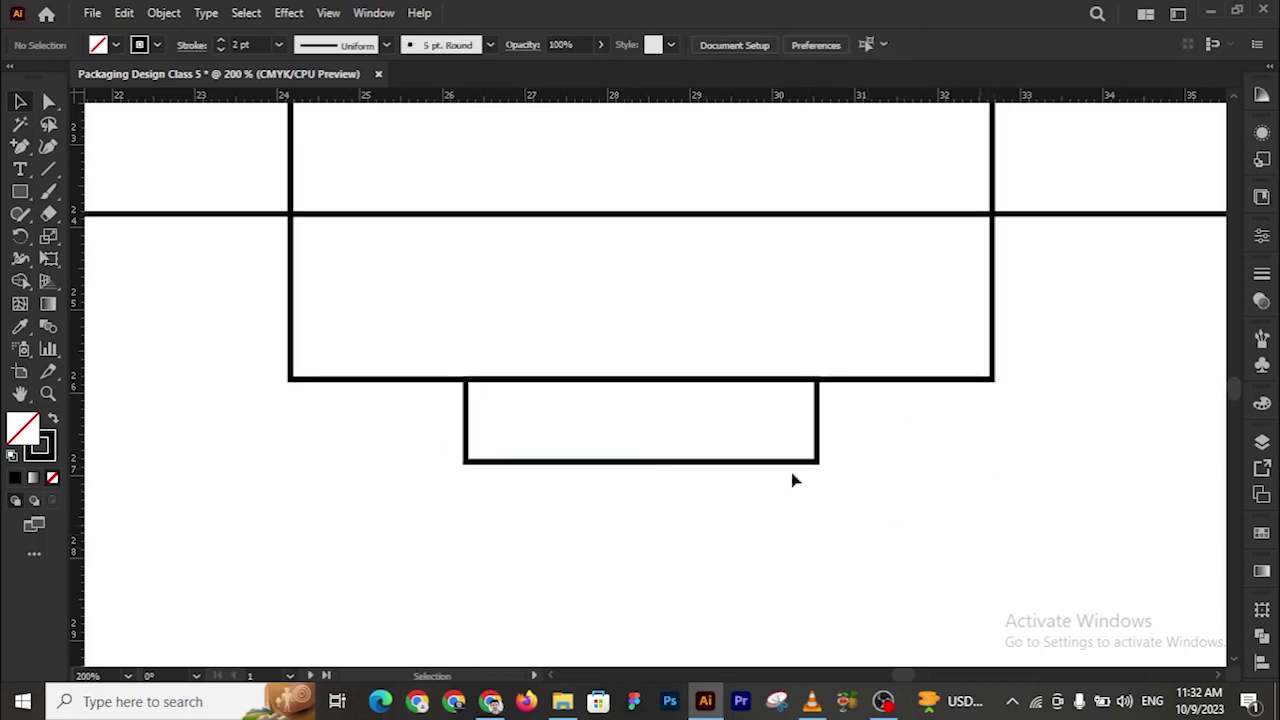
Reduce the middle tab's width by 0.01 cm, using the centre reference point so both sides shrink equally
left_click(700, 467)
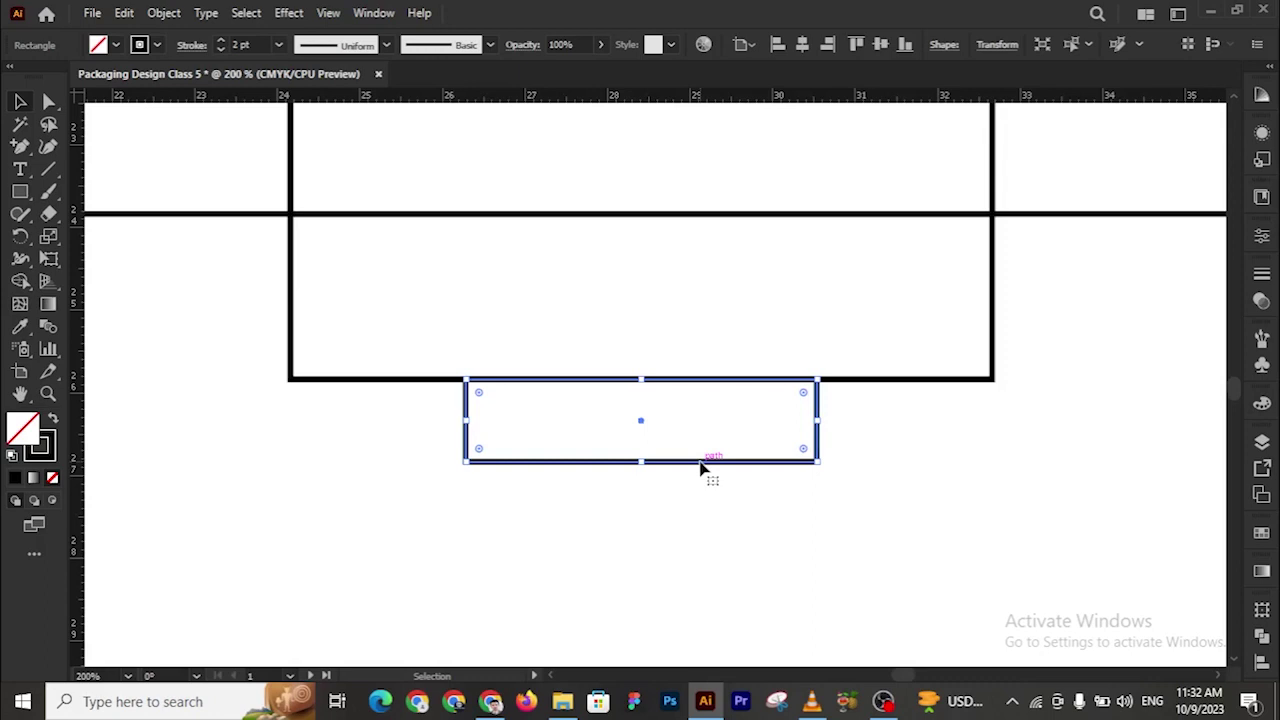
key("z")
left_click(669, 432, "alt")
left_click(625, 328, "alt")
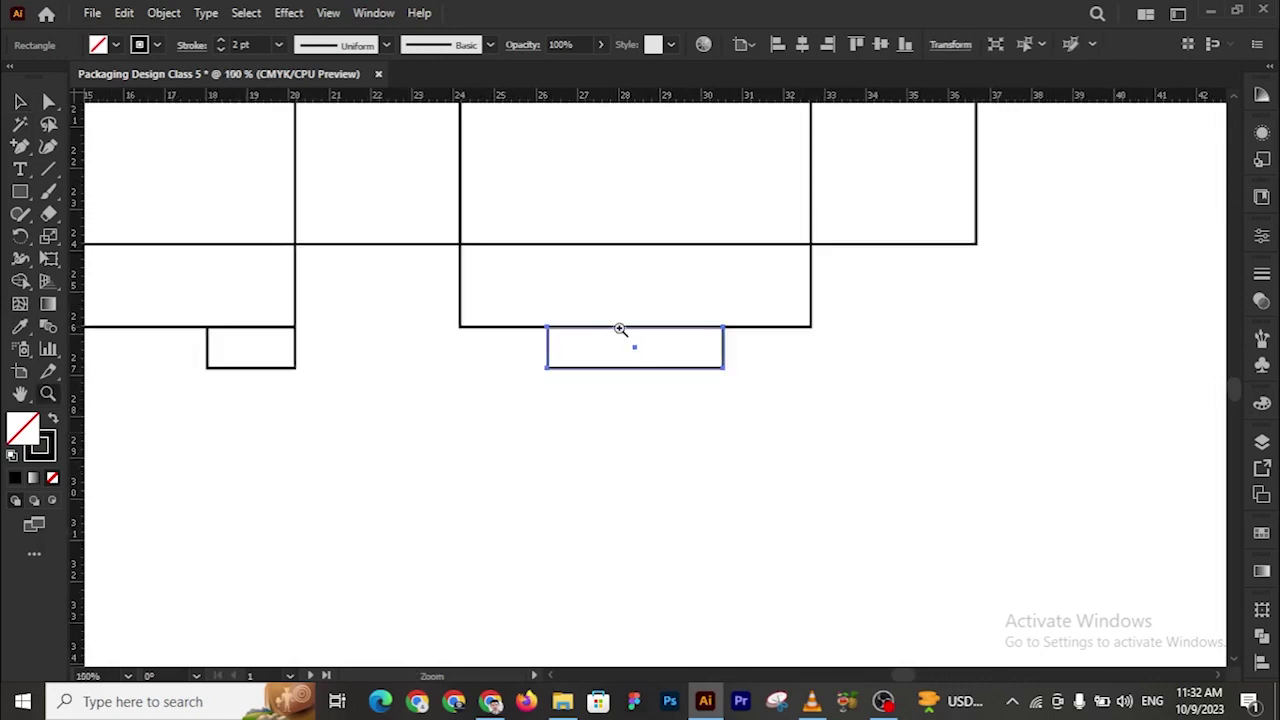
left_click_drag(443, 400, 587, 401)
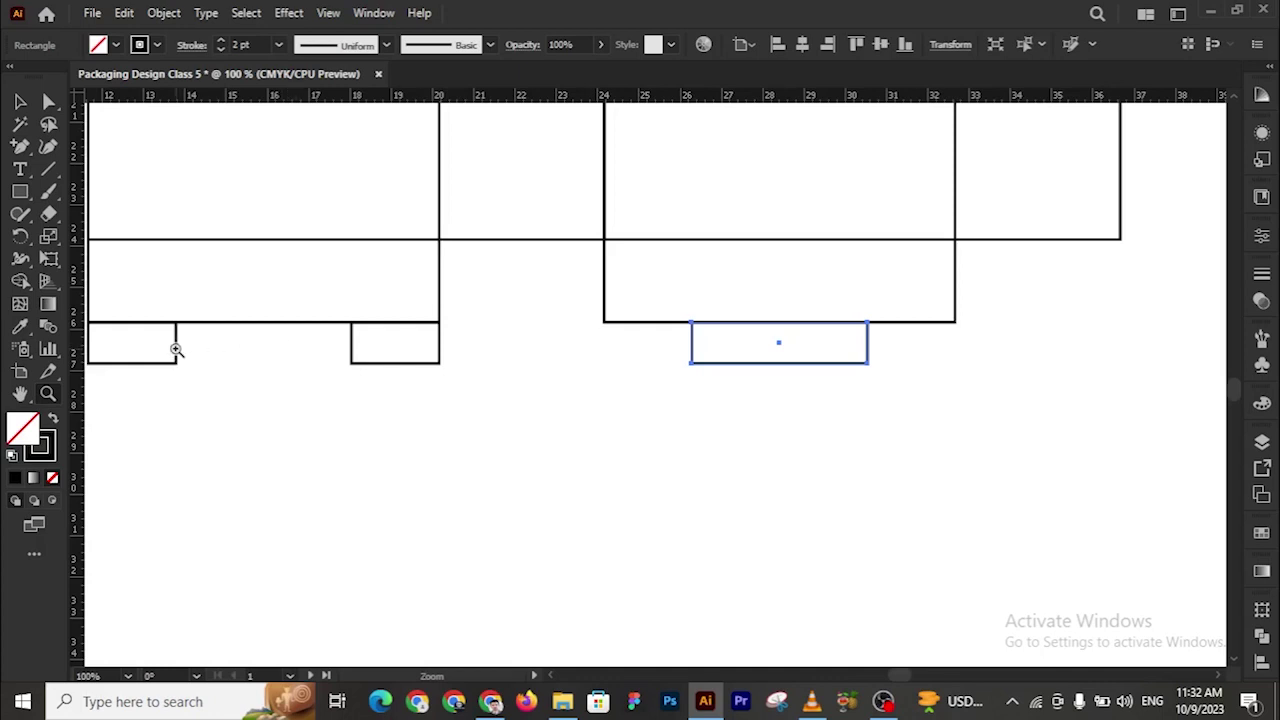
left_click(694, 357)
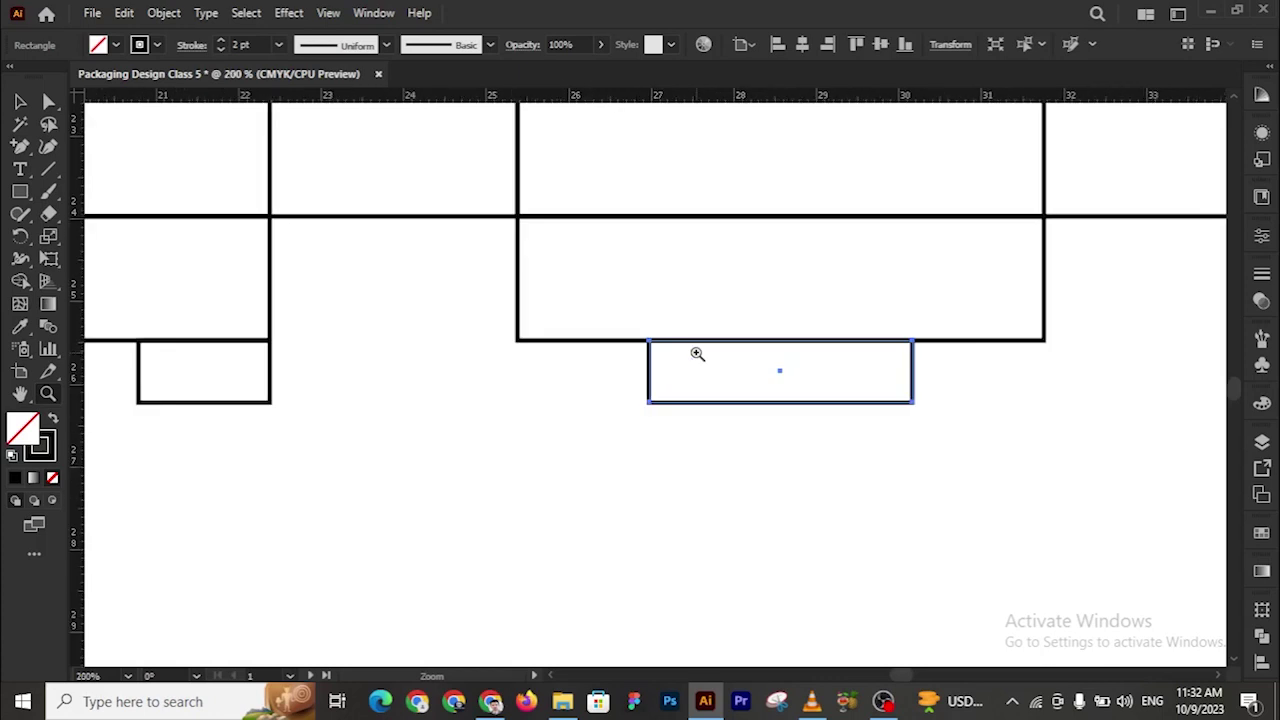
left_click(736, 411)
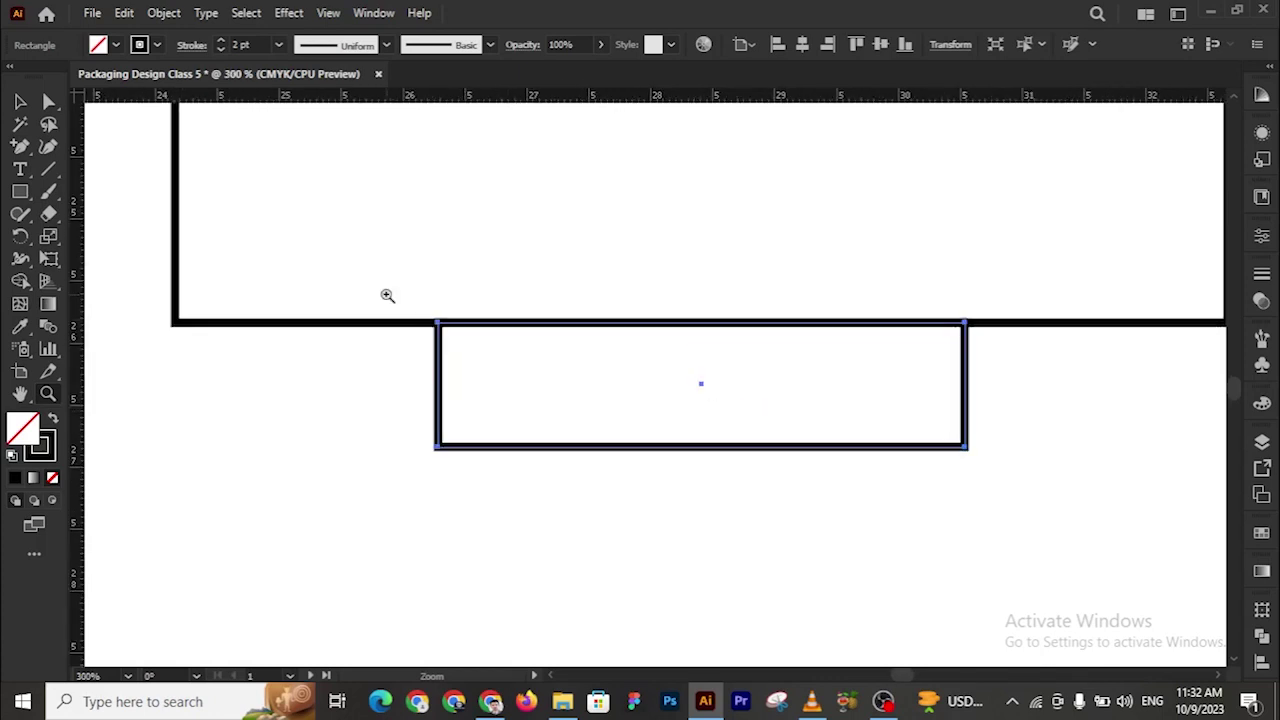
left_click(19, 103)
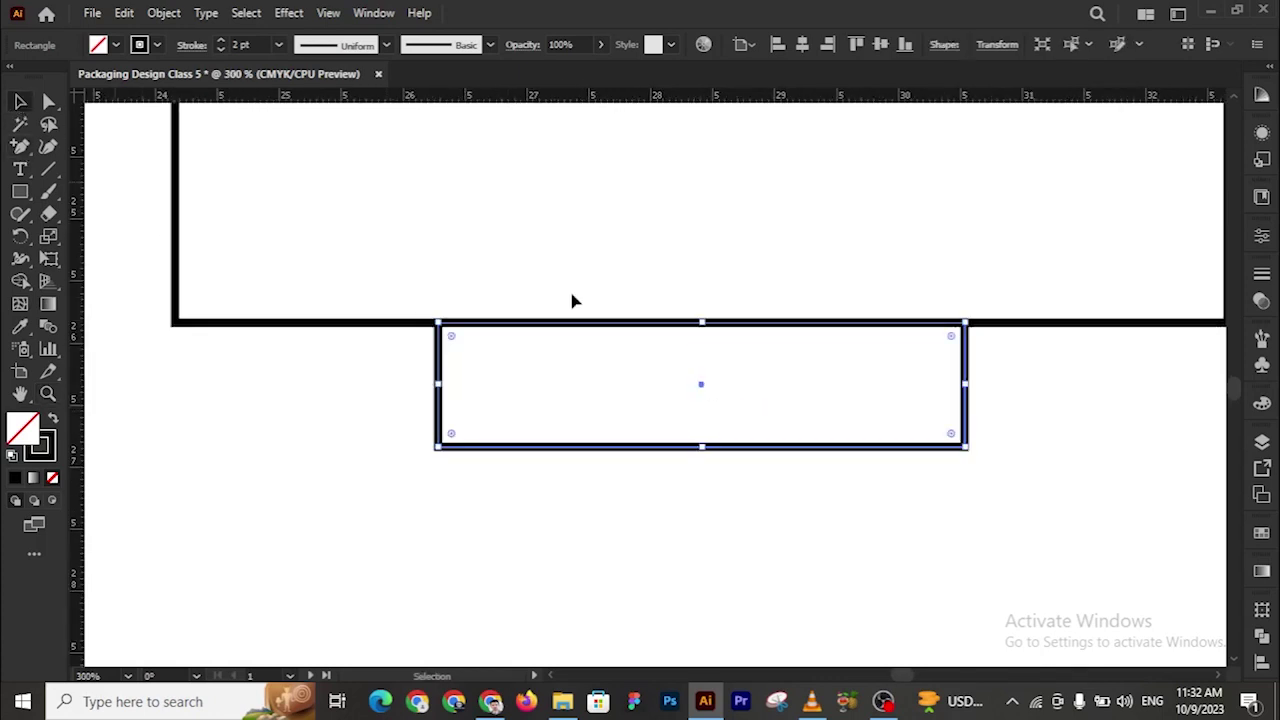
left_click(994, 48)
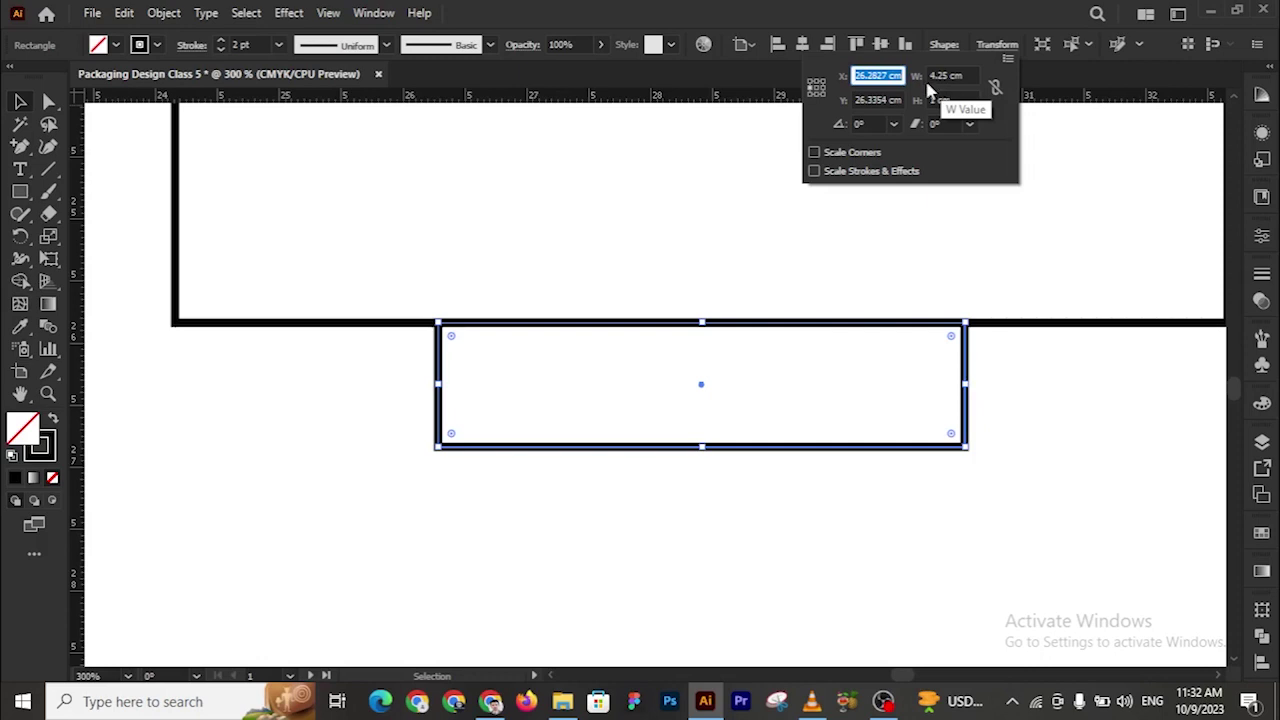
left_click(817, 88)
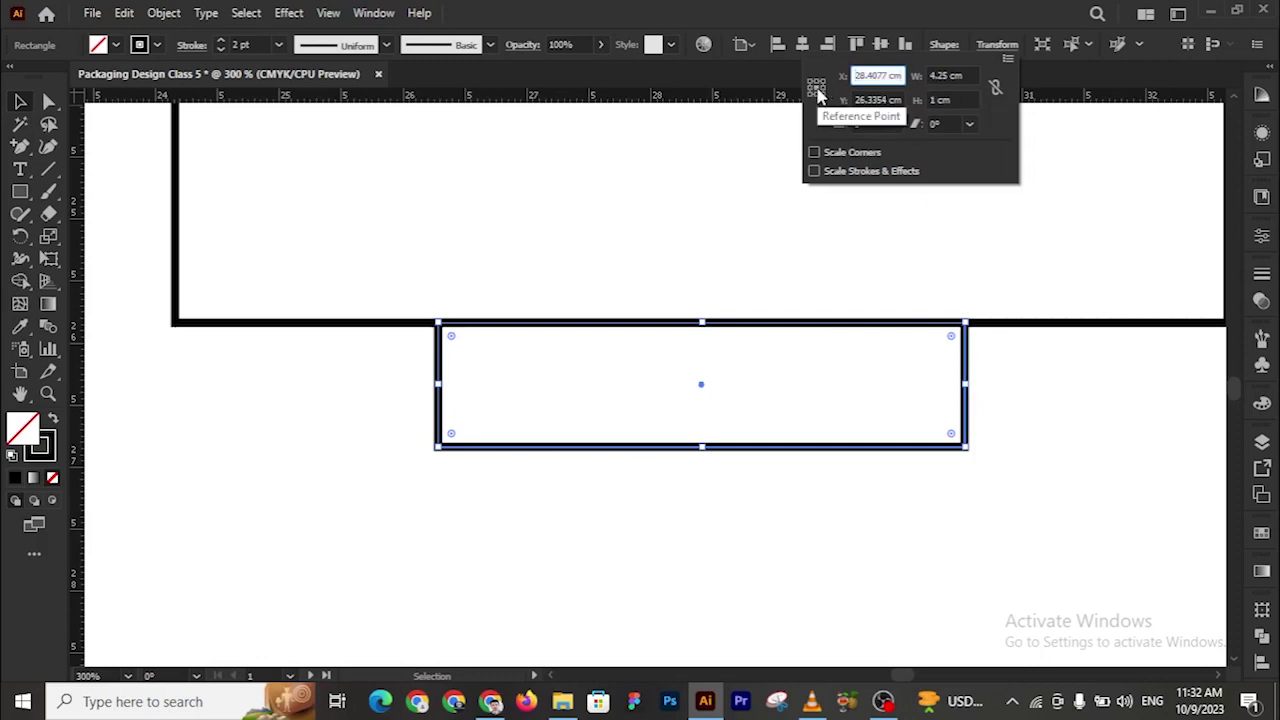
left_click(963, 76)
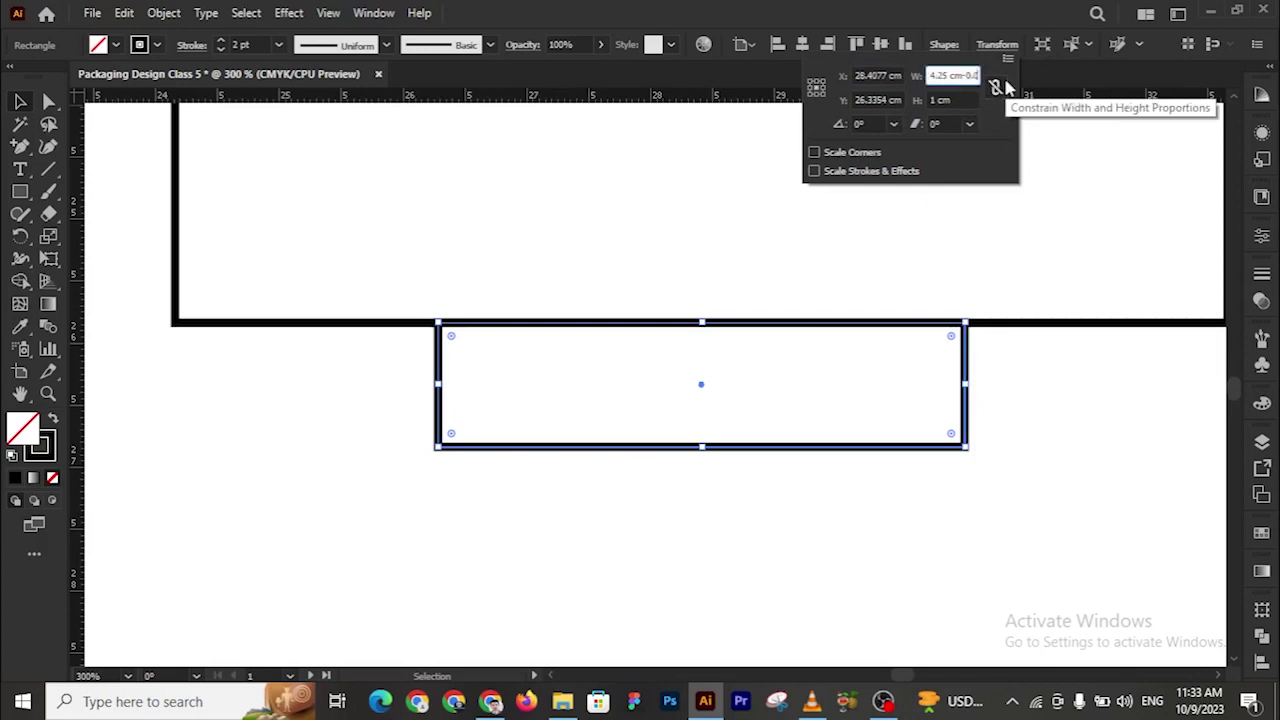
left_click(1006, 88)
type("-0.01")
key("Return")
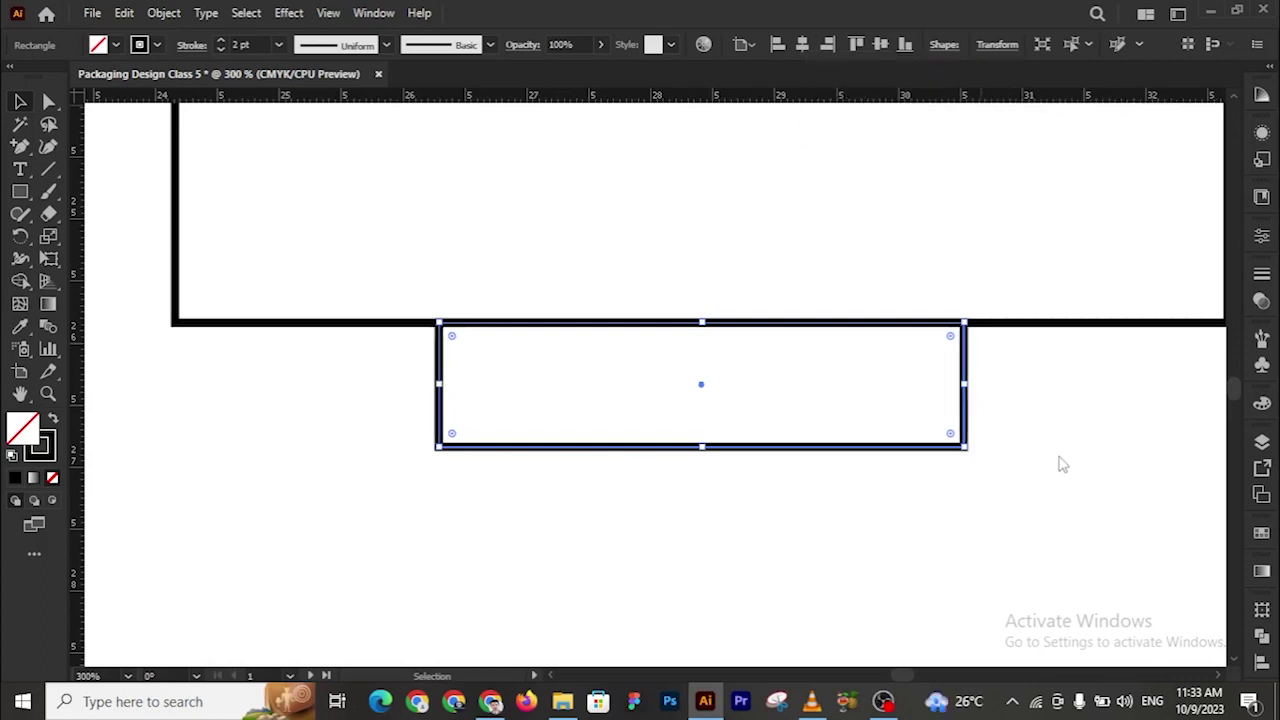
left_click(1017, 455)
key("z")
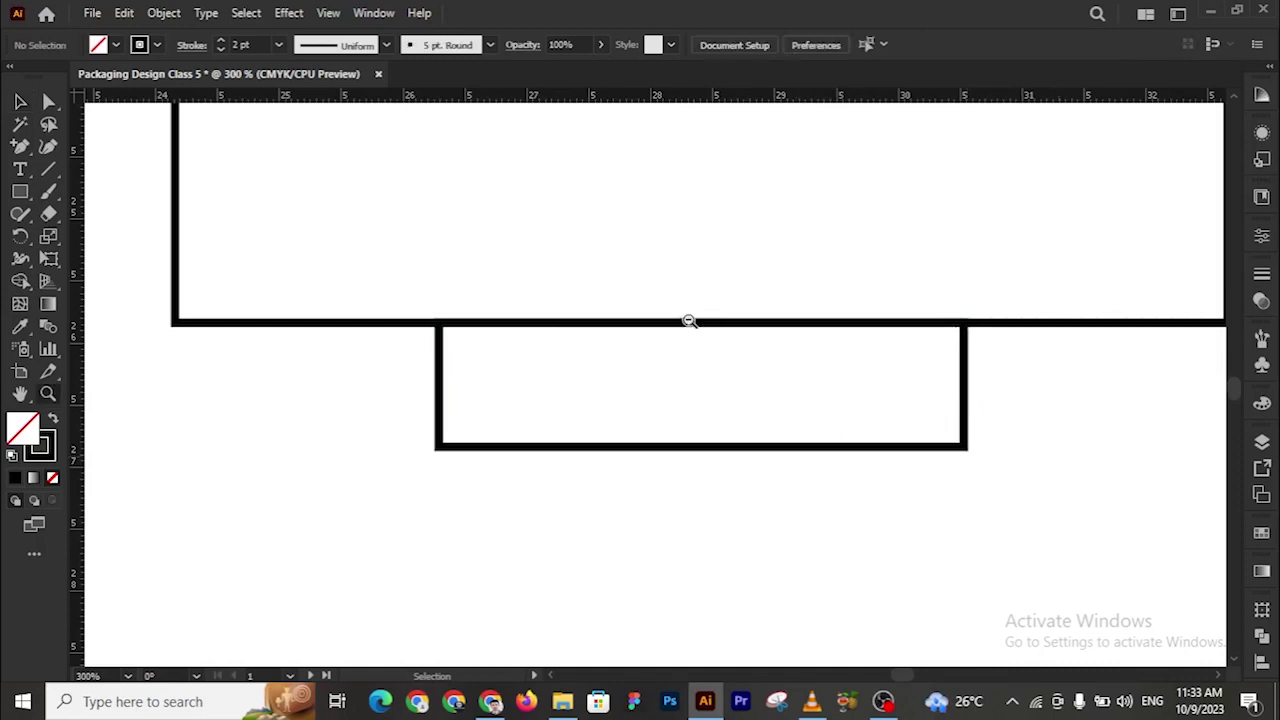
Select the first panel's bottom flap together with its two small tabs
left_click(689, 321)
scroll(703, 355, "up", 3)
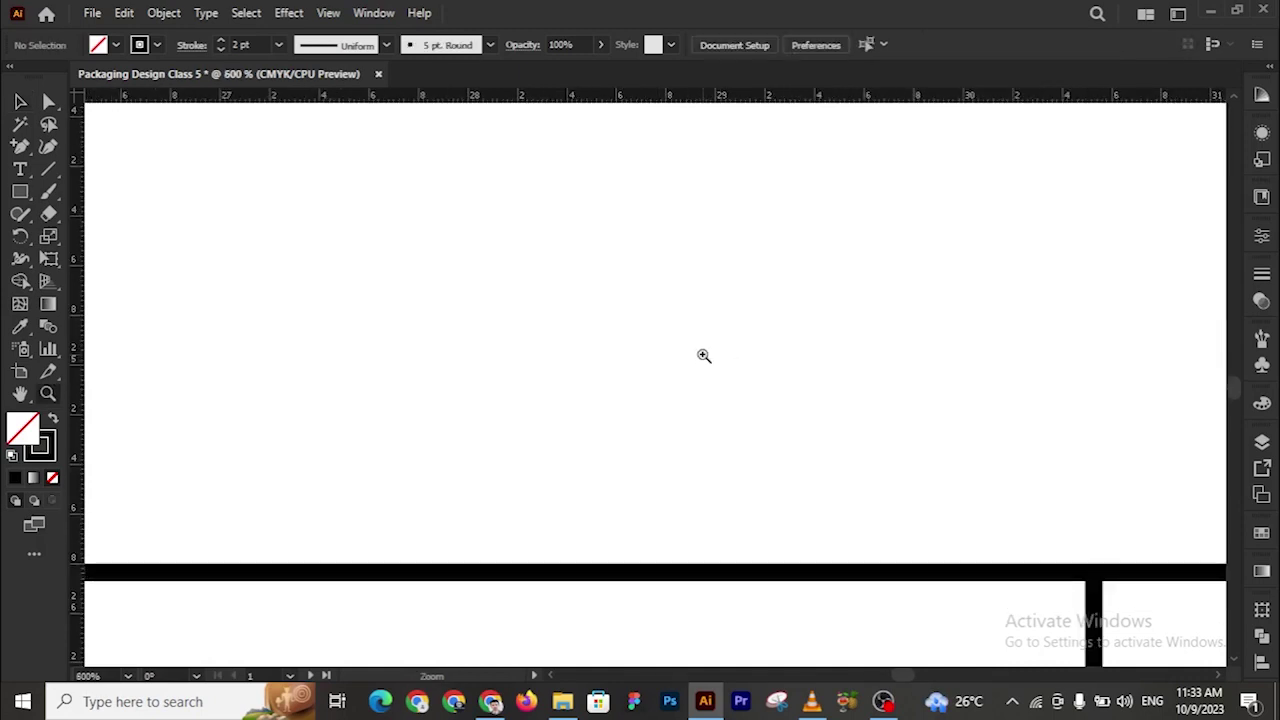
left_click(703, 355, "alt")
left_click(703, 355, "alt")
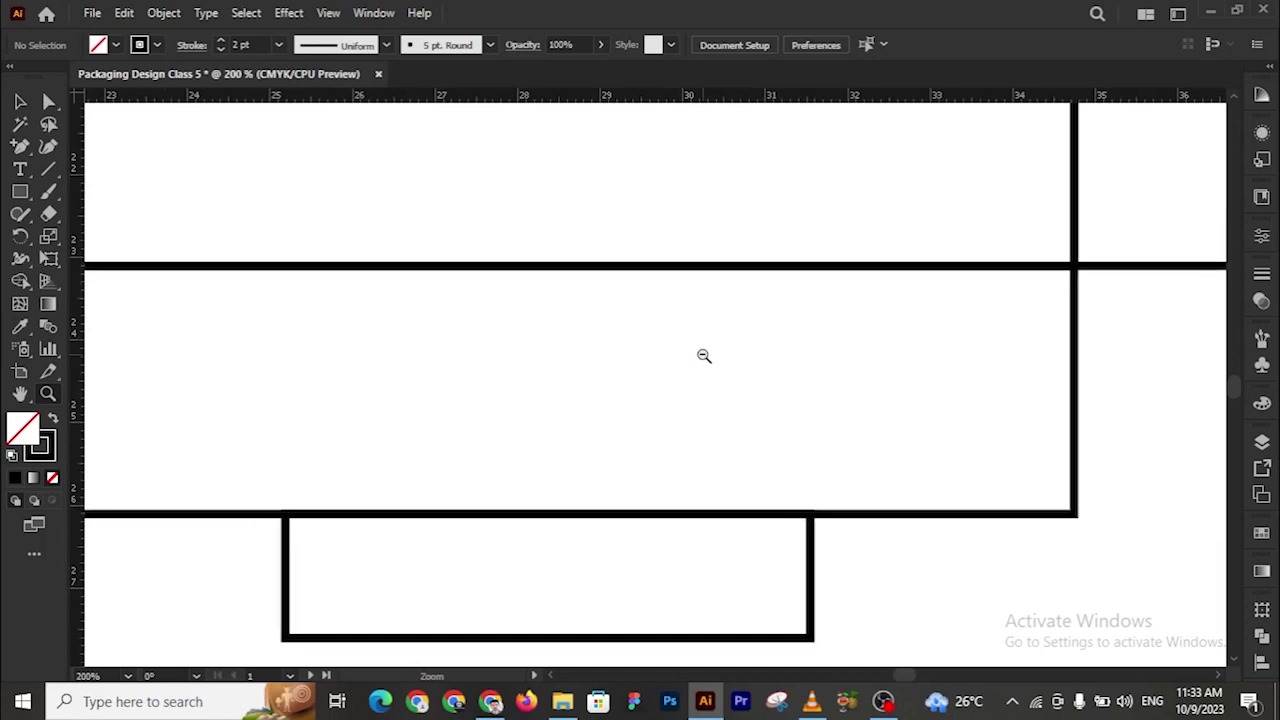
left_click(703, 355, "alt")
left_click(703, 355, "alt")
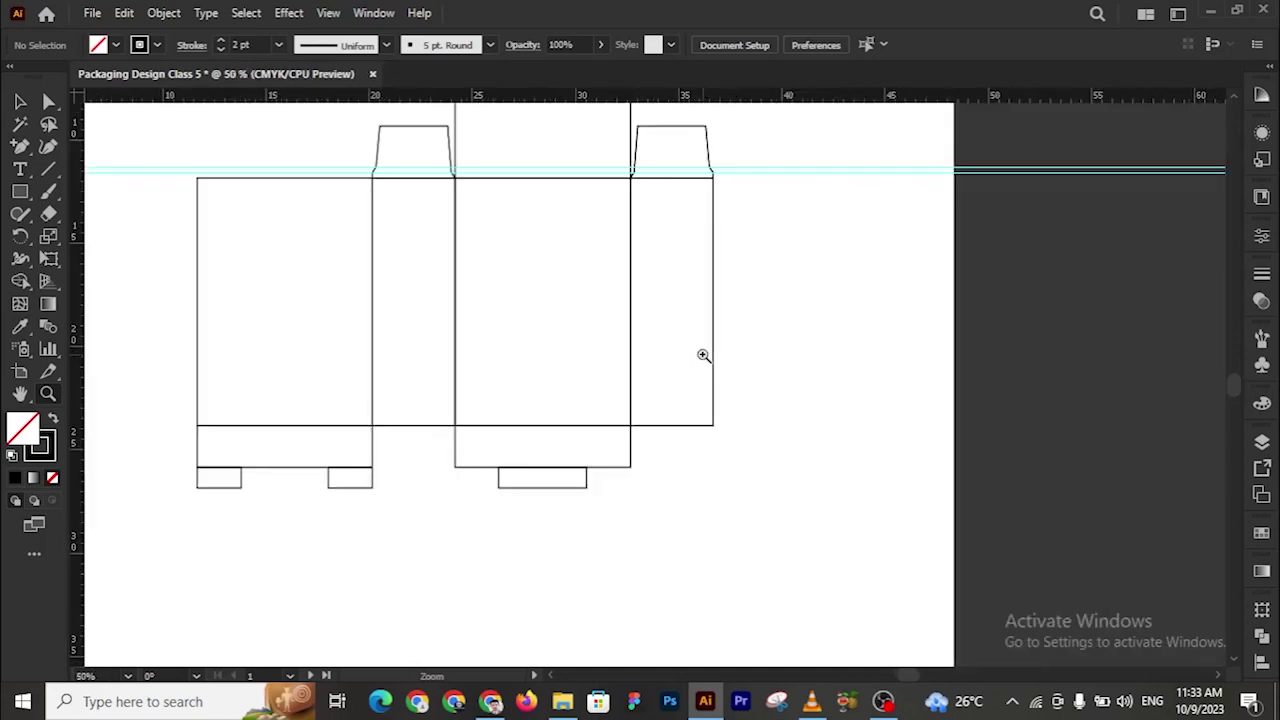
left_click(586, 367)
left_click_drag(586, 367, 718, 454)
left_click(19, 101)
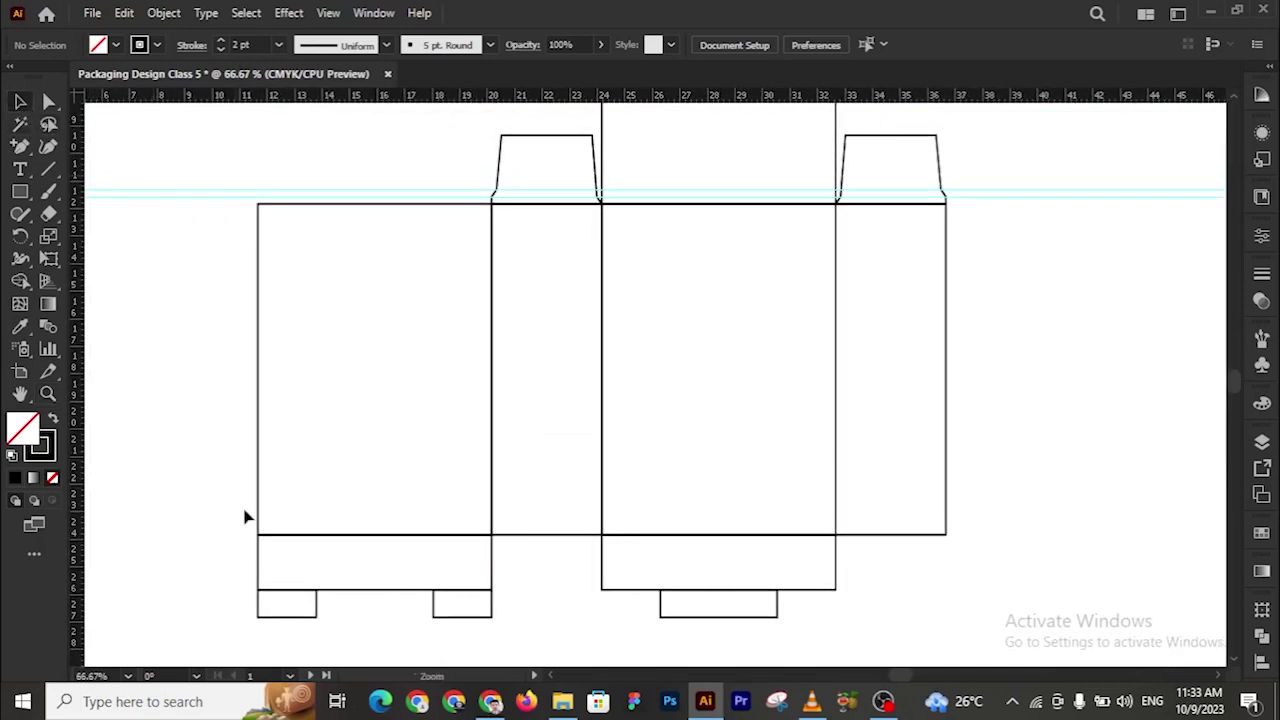
left_click_drag(193, 556, 536, 648)
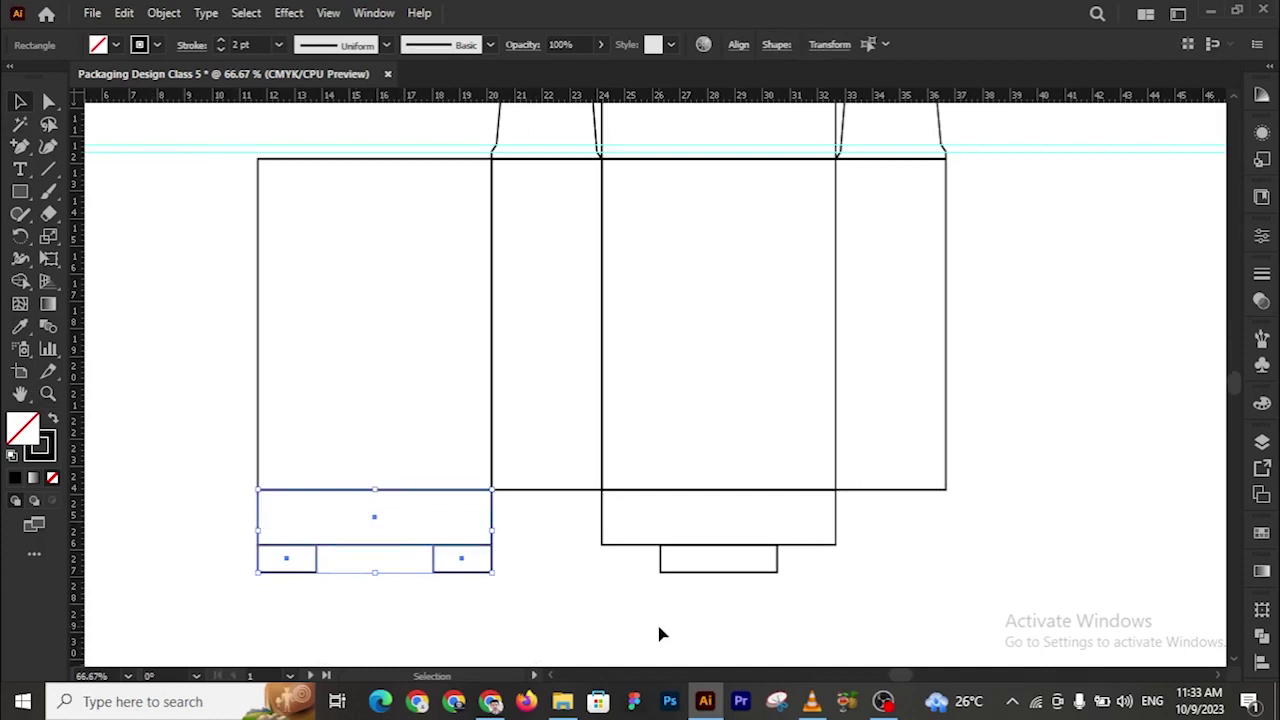
left_click(337, 585)
left_click_drag(213, 507, 543, 608)
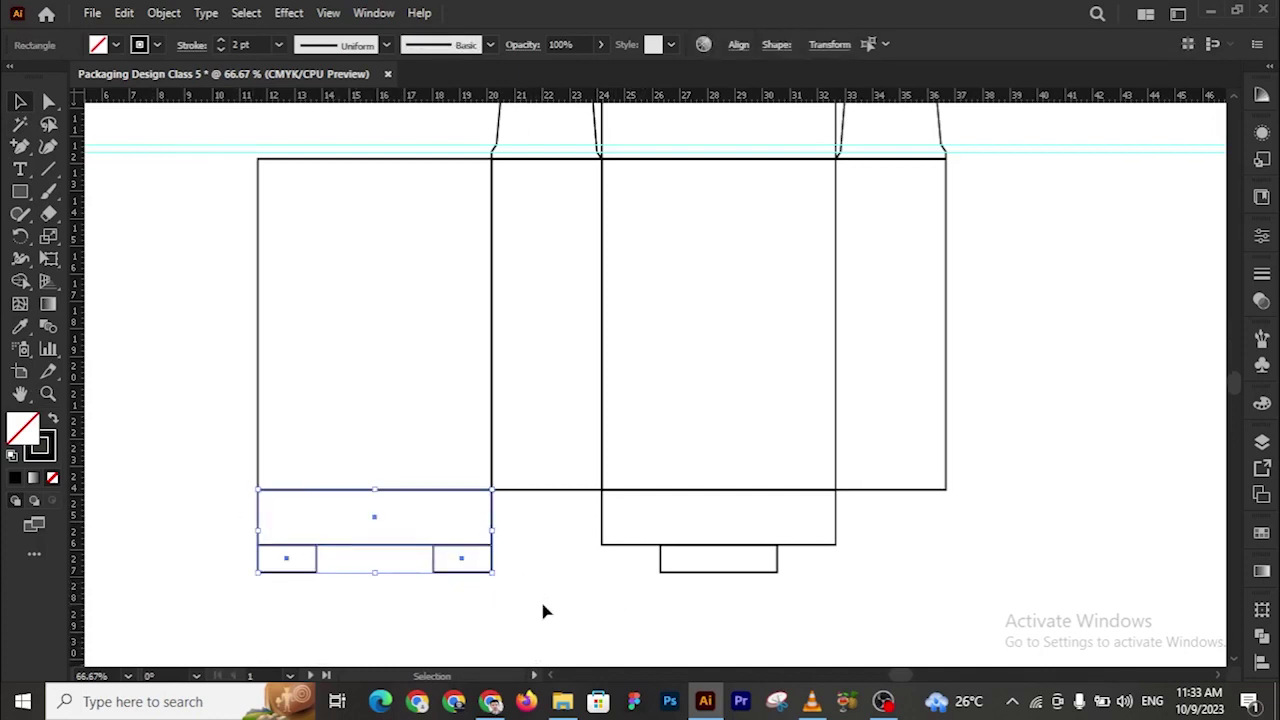
Try merging the first panel's bottom flap with its two tabs using Shape Builder
left_click(20, 283)
mouse_move(283, 515)
left_mouse_down()
mouse_move(275, 557)
mouse_move(341, 527)
mouse_move(425, 531)
mouse_move(457, 542)
mouse_move(463, 574)
left_mouse_up()
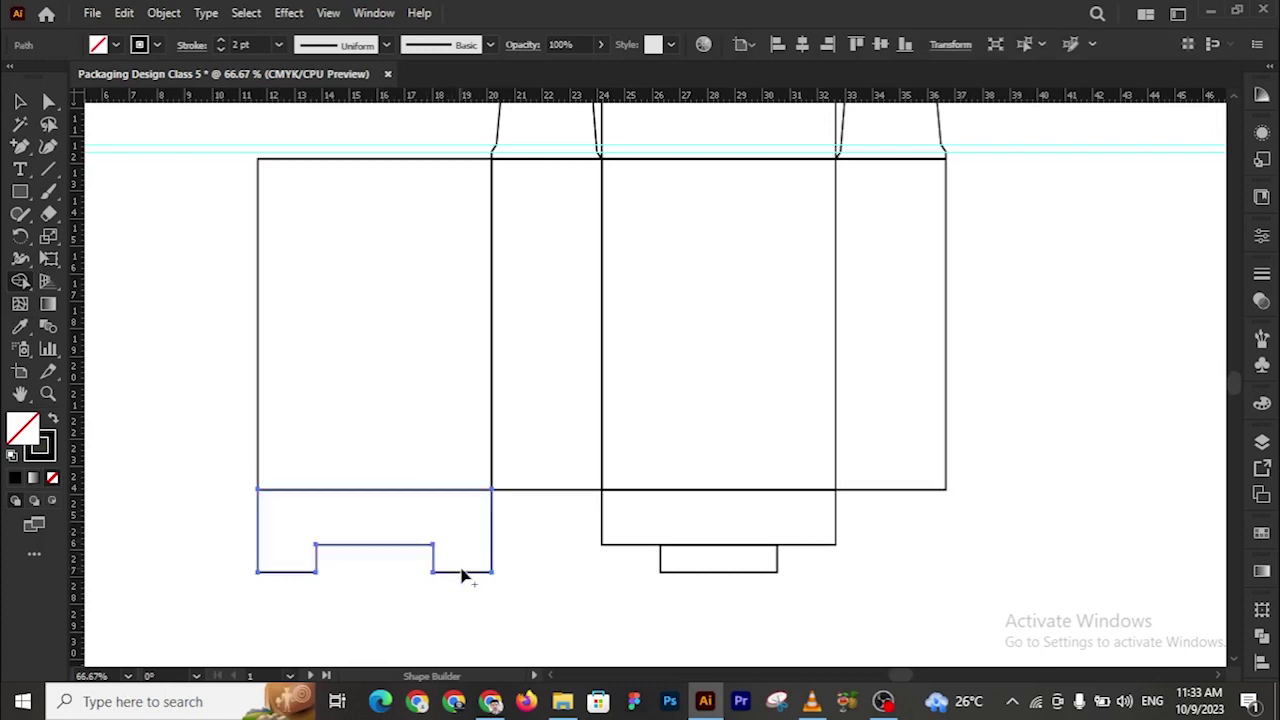
key("v")
left_click(560, 537)
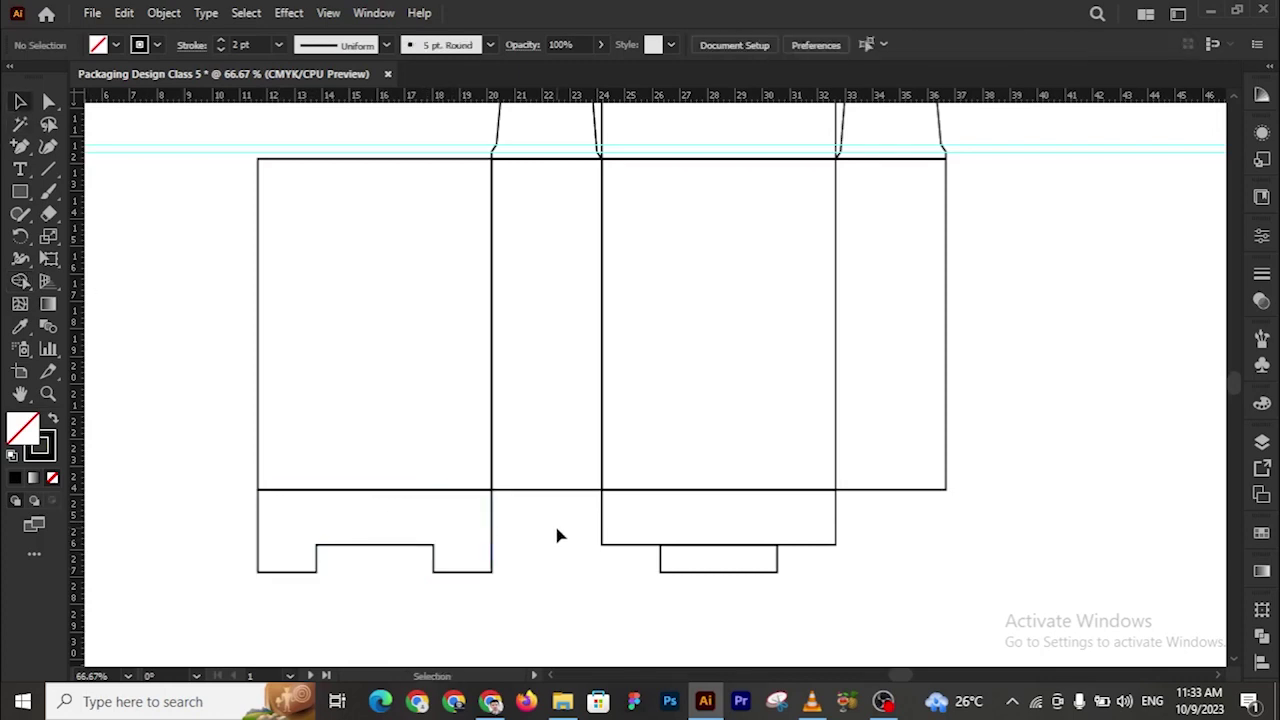
key("ctrl+z")
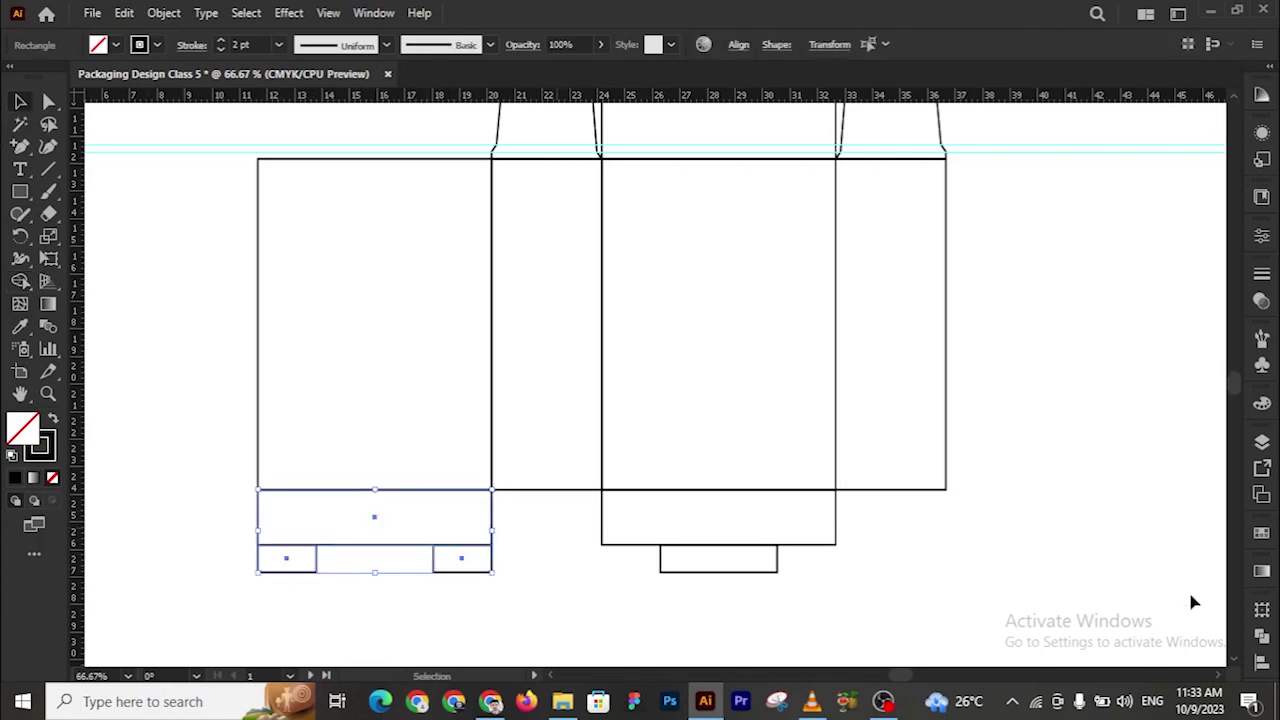
Unite the first panel's bottom flap with its two tabs, and the third panel's flap with its middle tab, using Pathfinder
left_click(1262, 636)
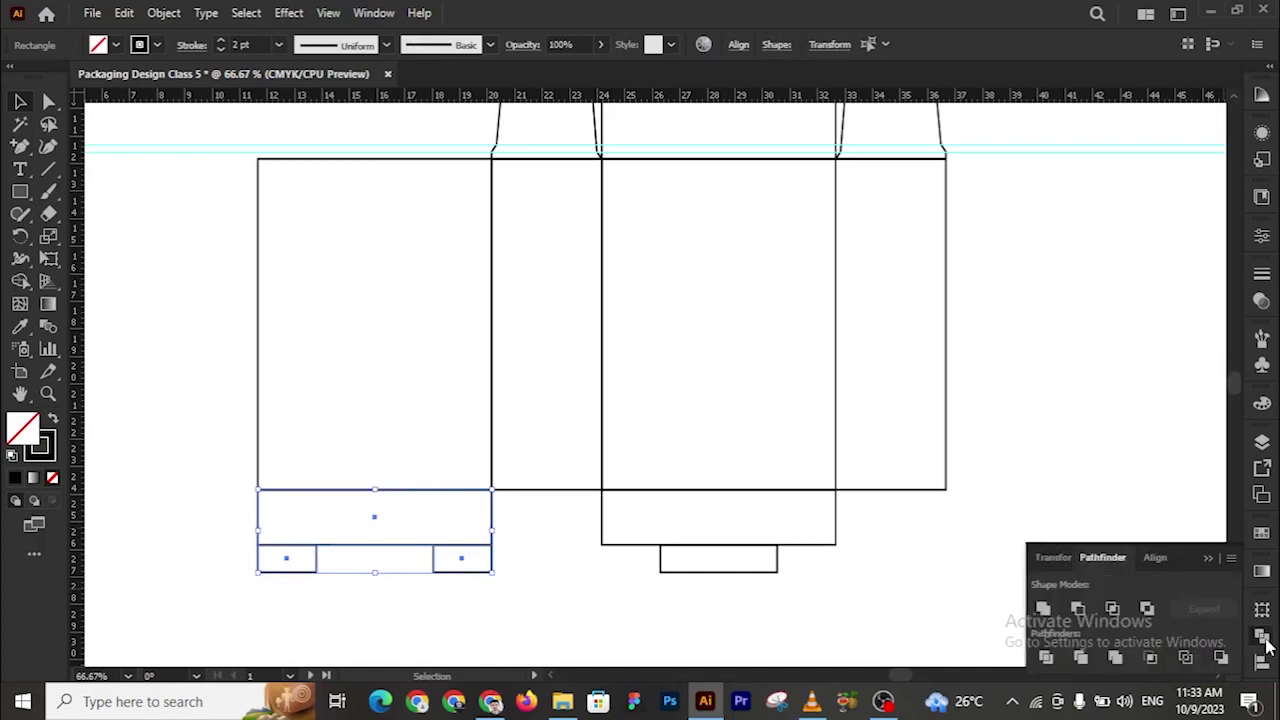
left_click(1043, 610)
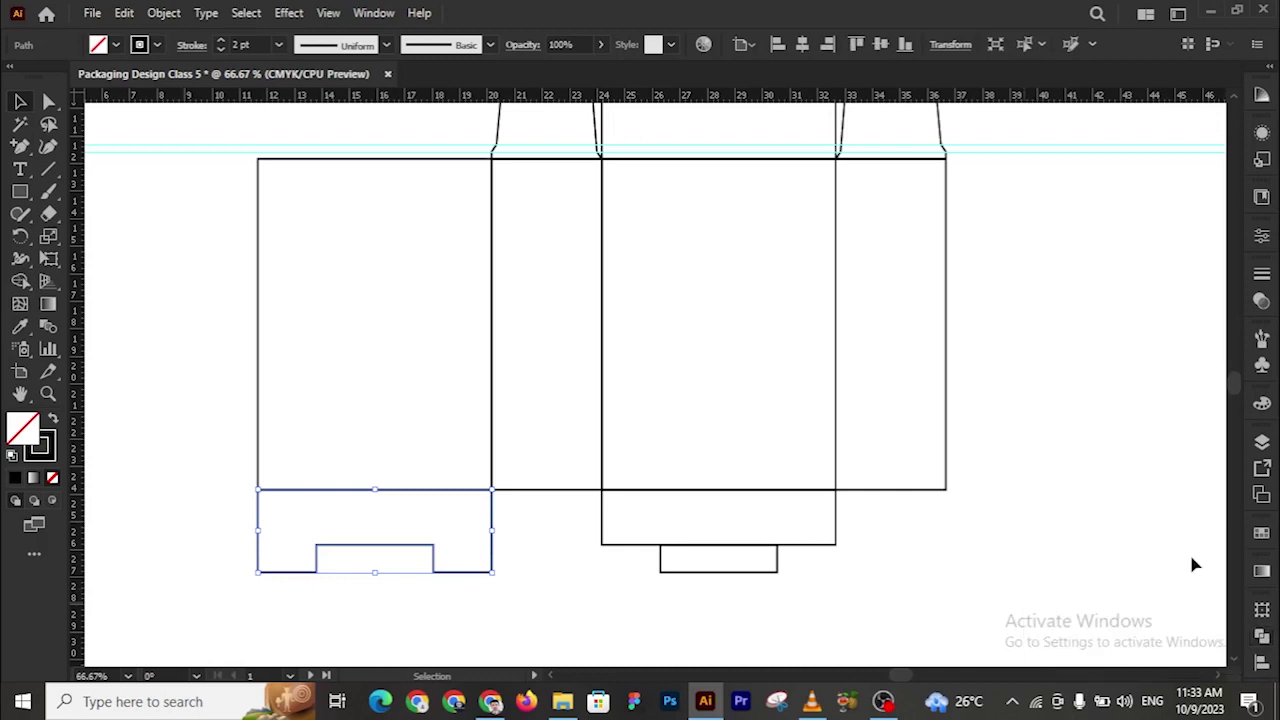
left_click(680, 560)
left_click_drag(580, 504, 868, 603)
left_click(1262, 636)
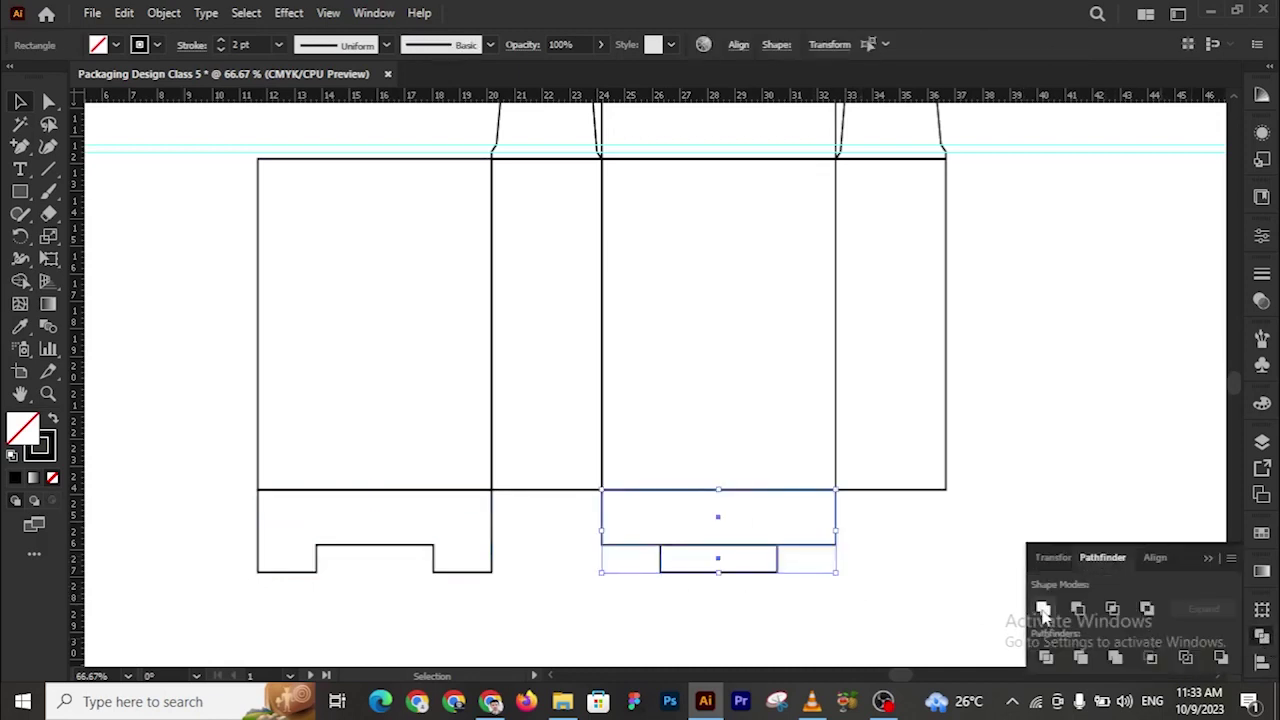
left_click(1043, 611)
left_click(1220, 556)
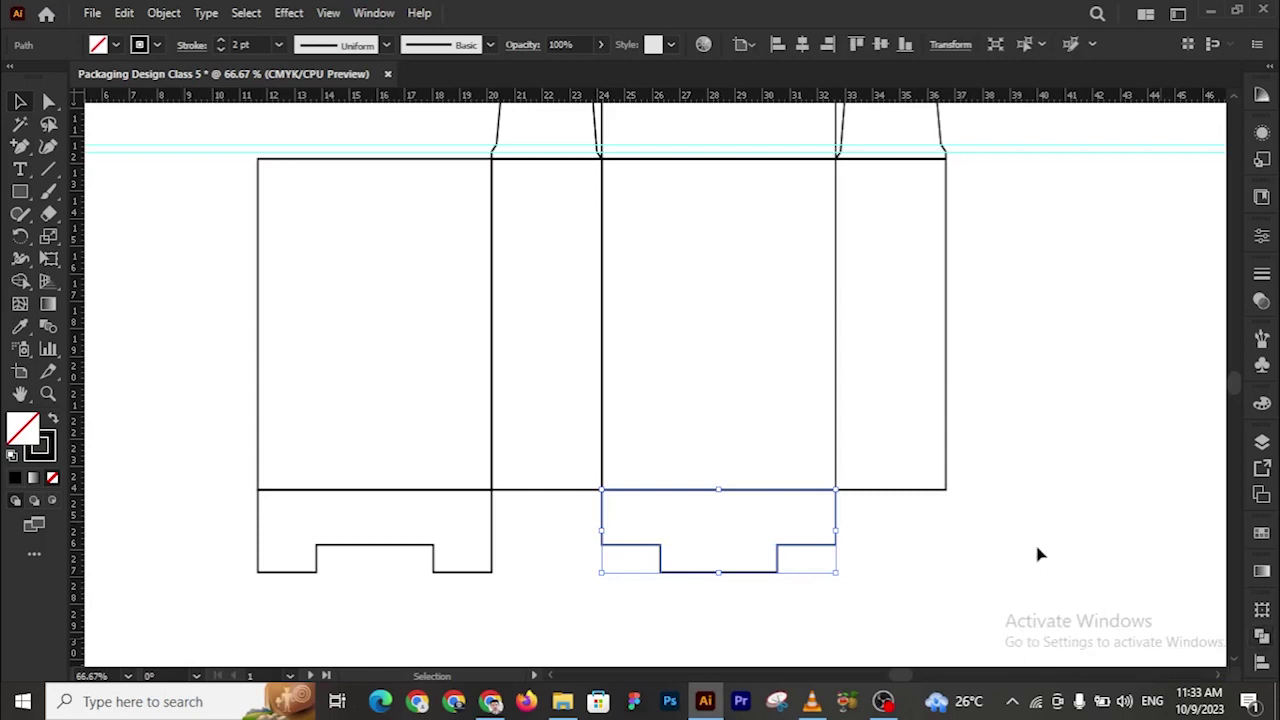
left_click(1040, 554)
Compare the bottom flaps with the finished reference template on the neighbouring artboard
key("z")
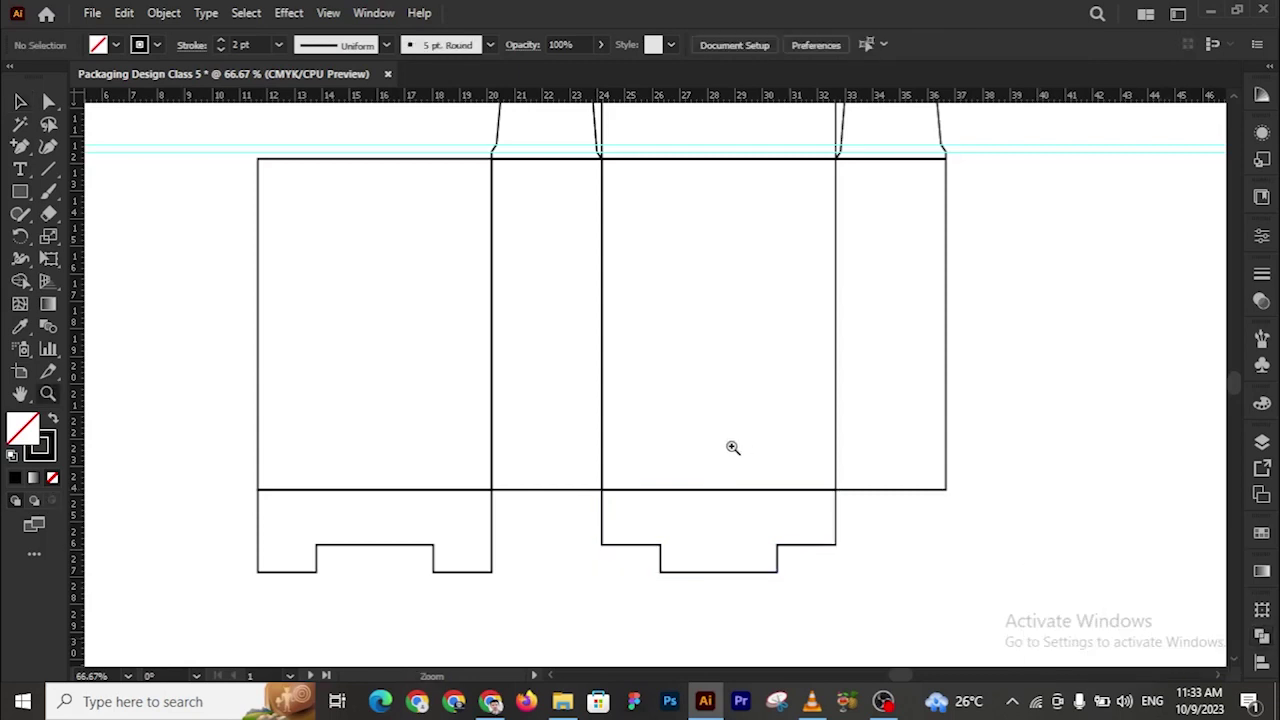
left_click(469, 506, "alt")
left_click(469, 506, "alt")
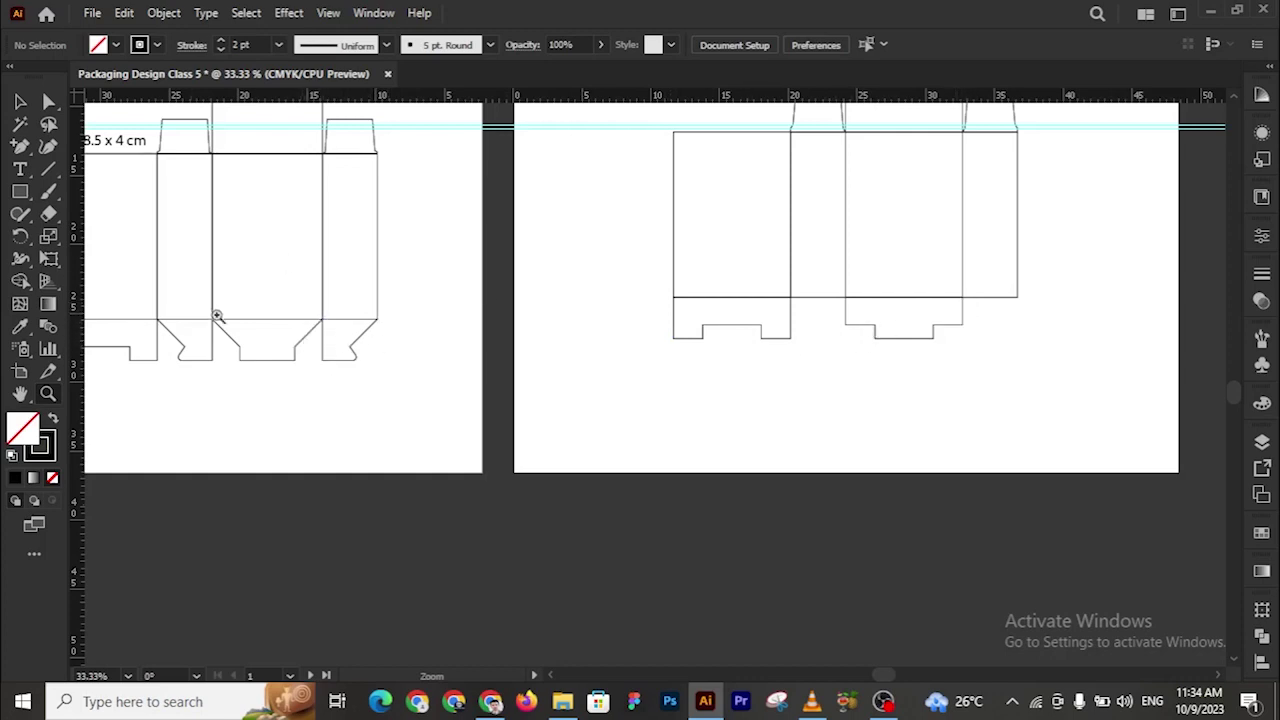
left_click(717, 294)
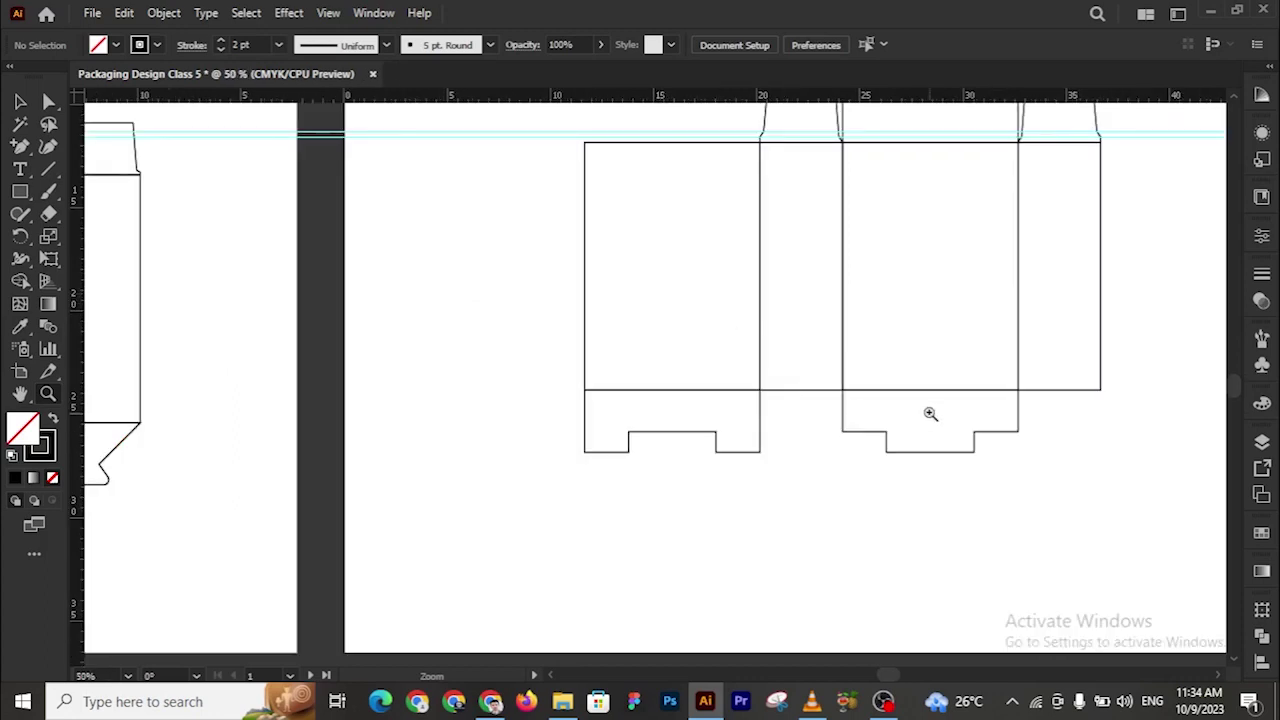
left_click(757, 363)
left_click(697, 330)
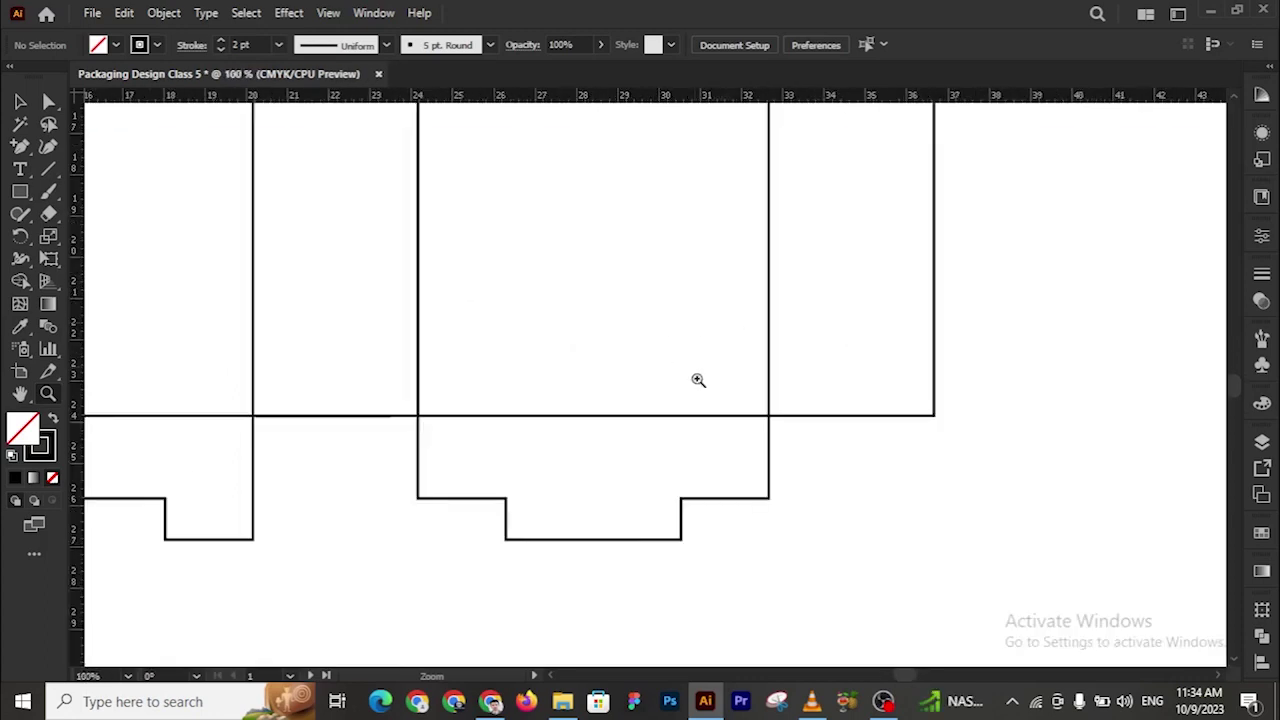
left_click(673, 370)
Try to slope the third panel's flap by moving its two outer lower anchor points onto the inner corners beside the tab
left_click(48, 102)
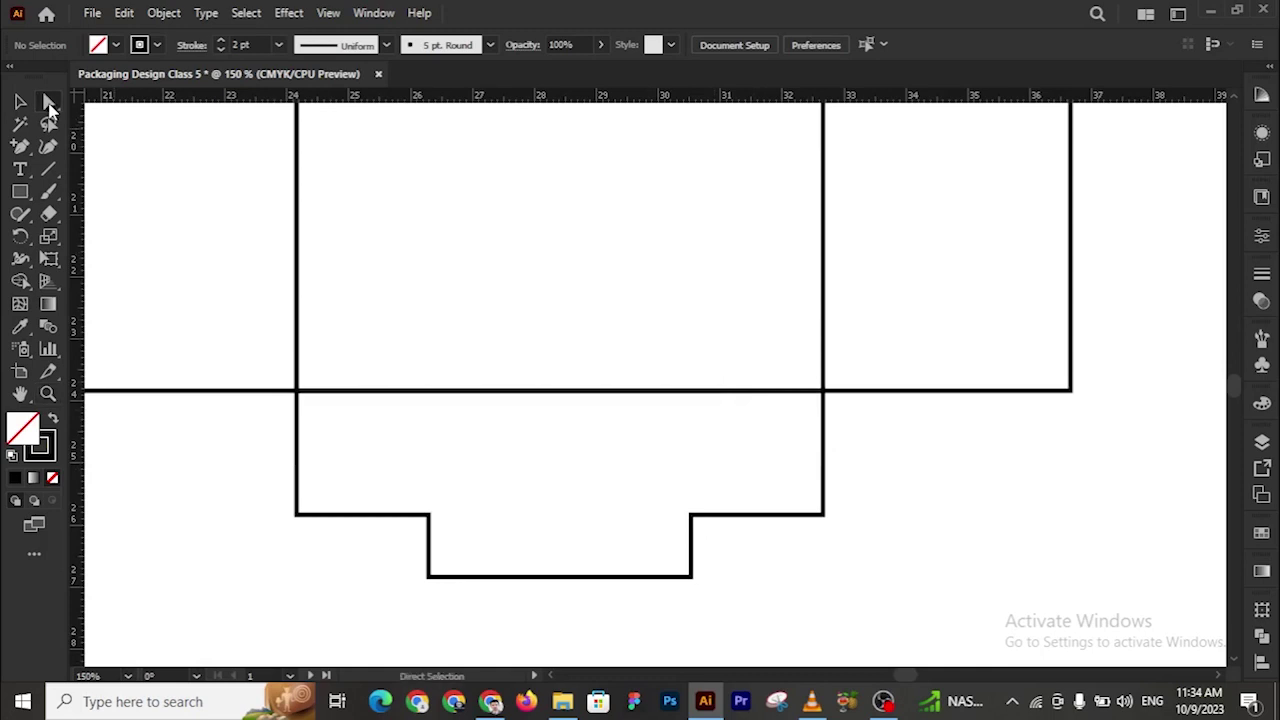
left_click(824, 516)
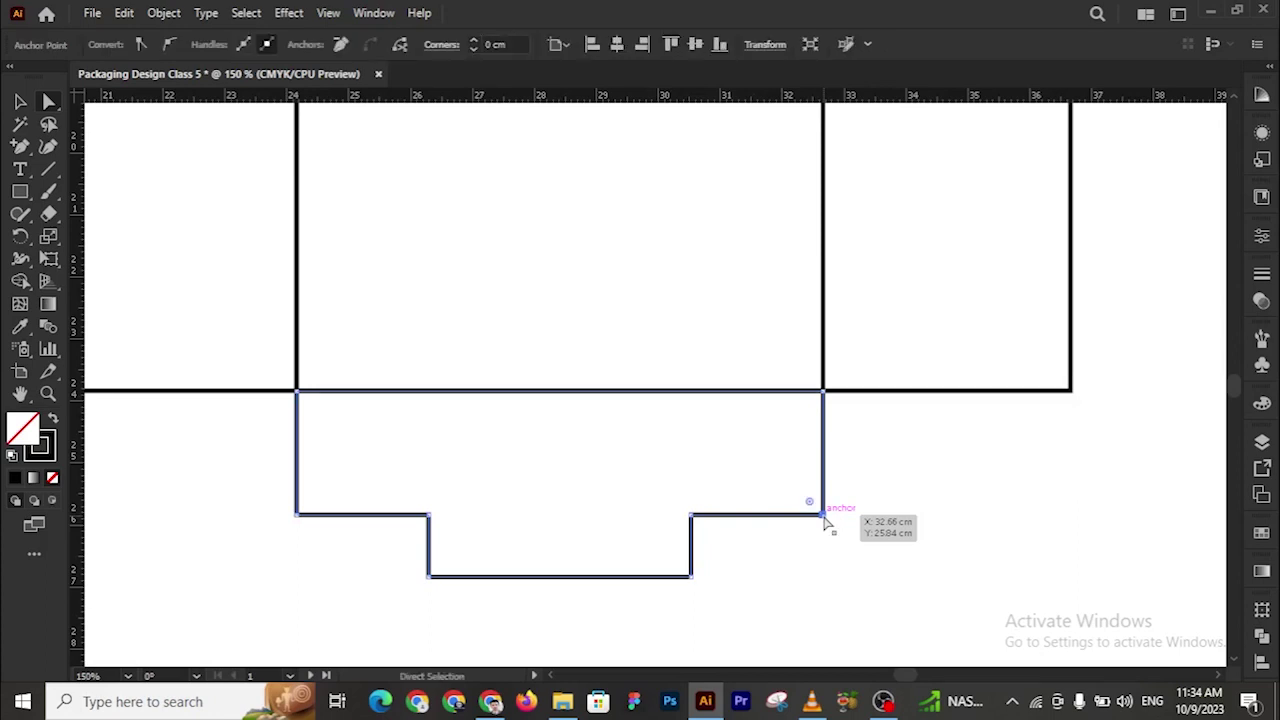
left_click(789, 526)
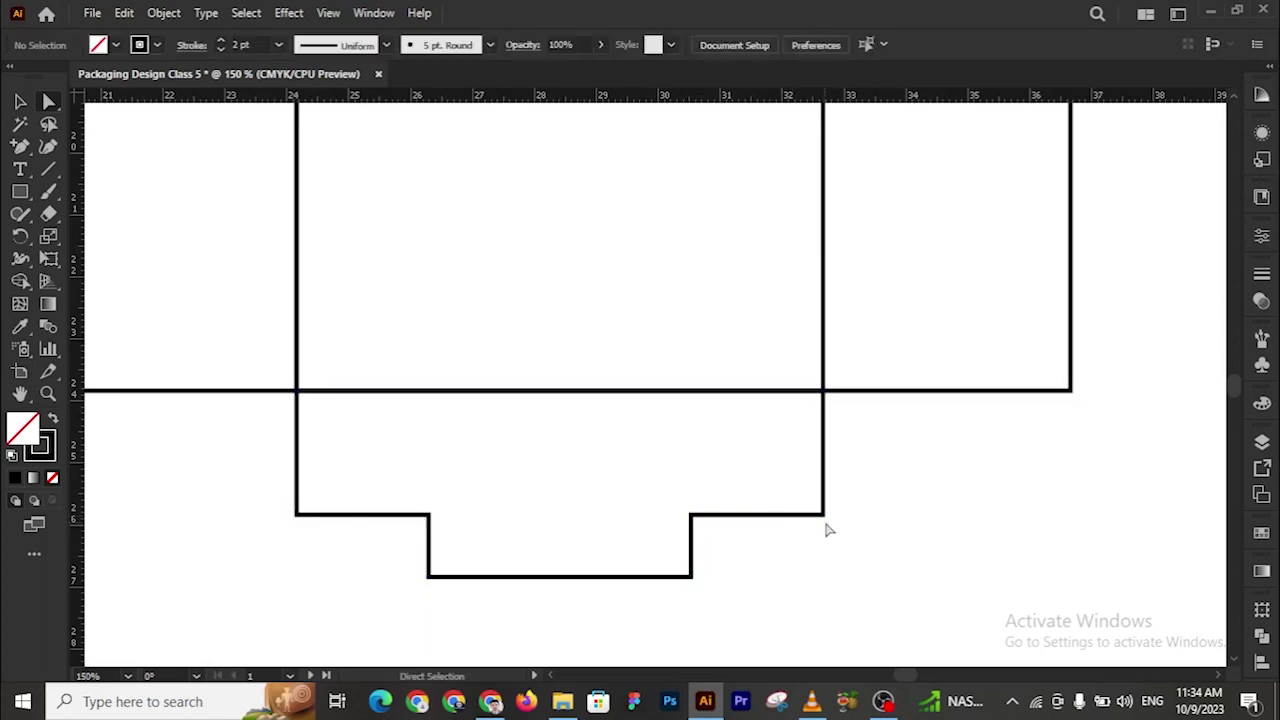
left_click_drag(826, 520, 692, 516)
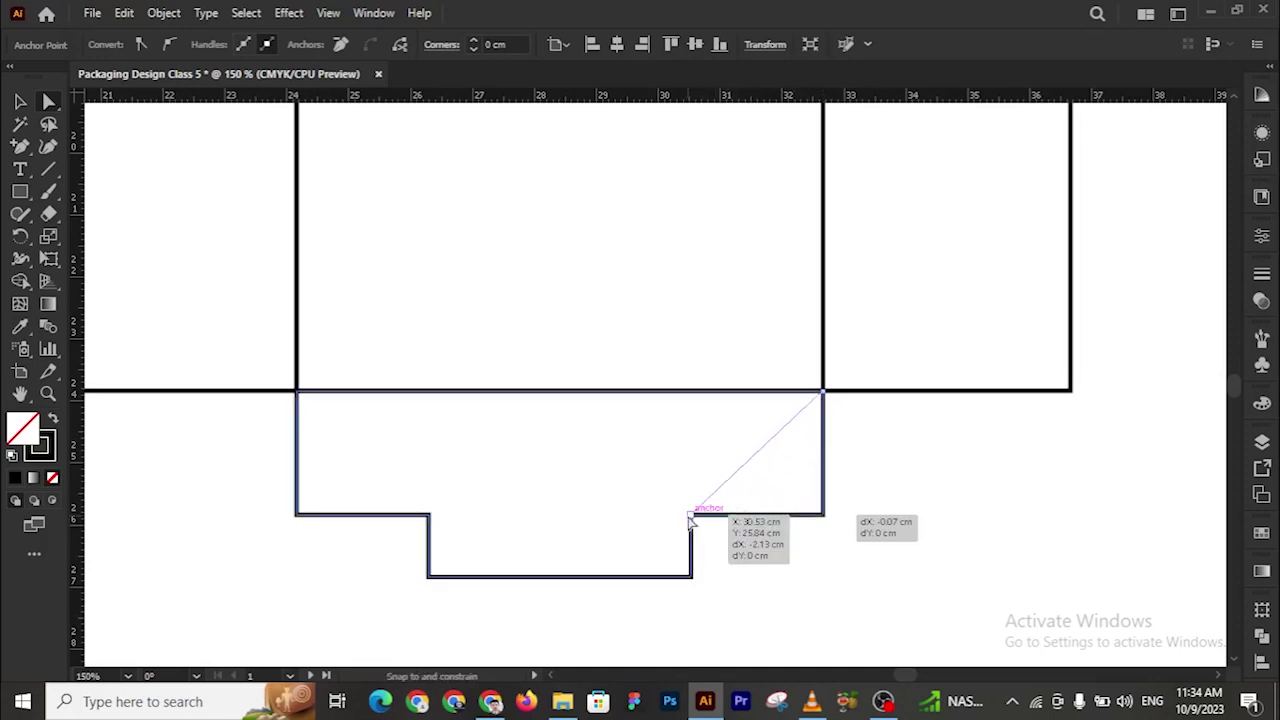
left_click_drag(296, 514, 429, 518)
left_click(868, 550)
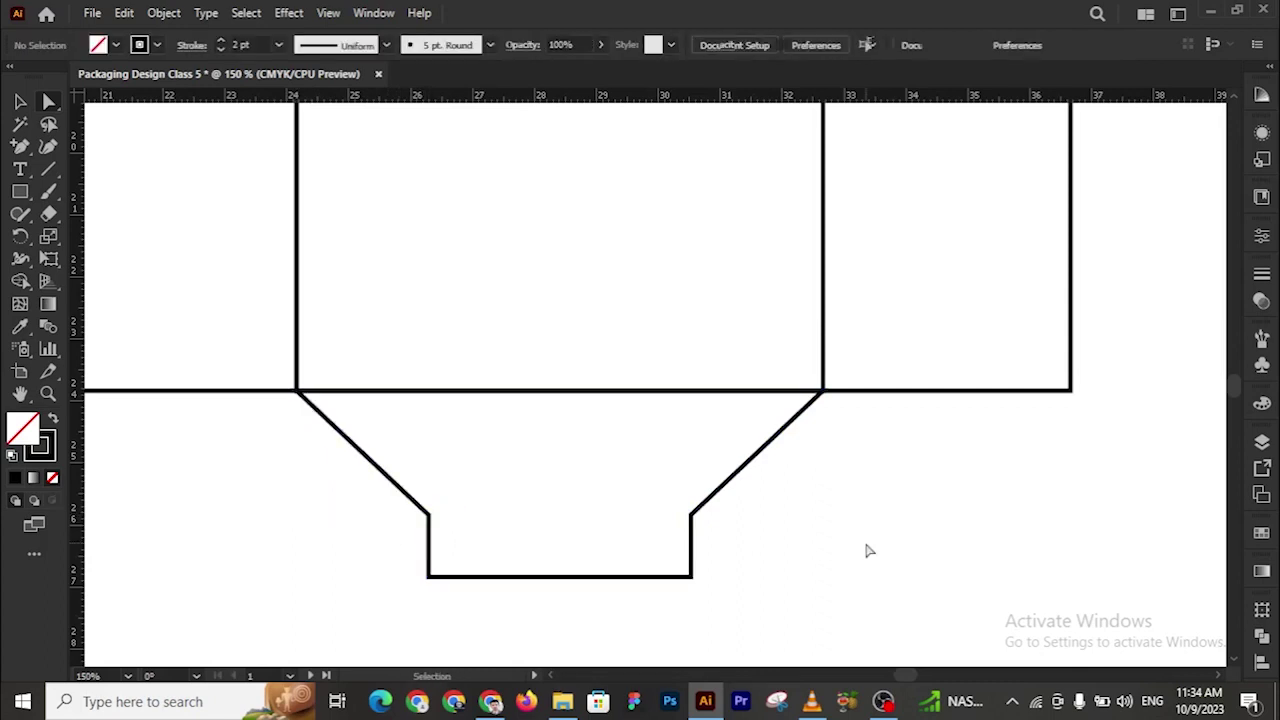
key("ctrl+z")
key("ctrl+z")
left_click(868, 550)
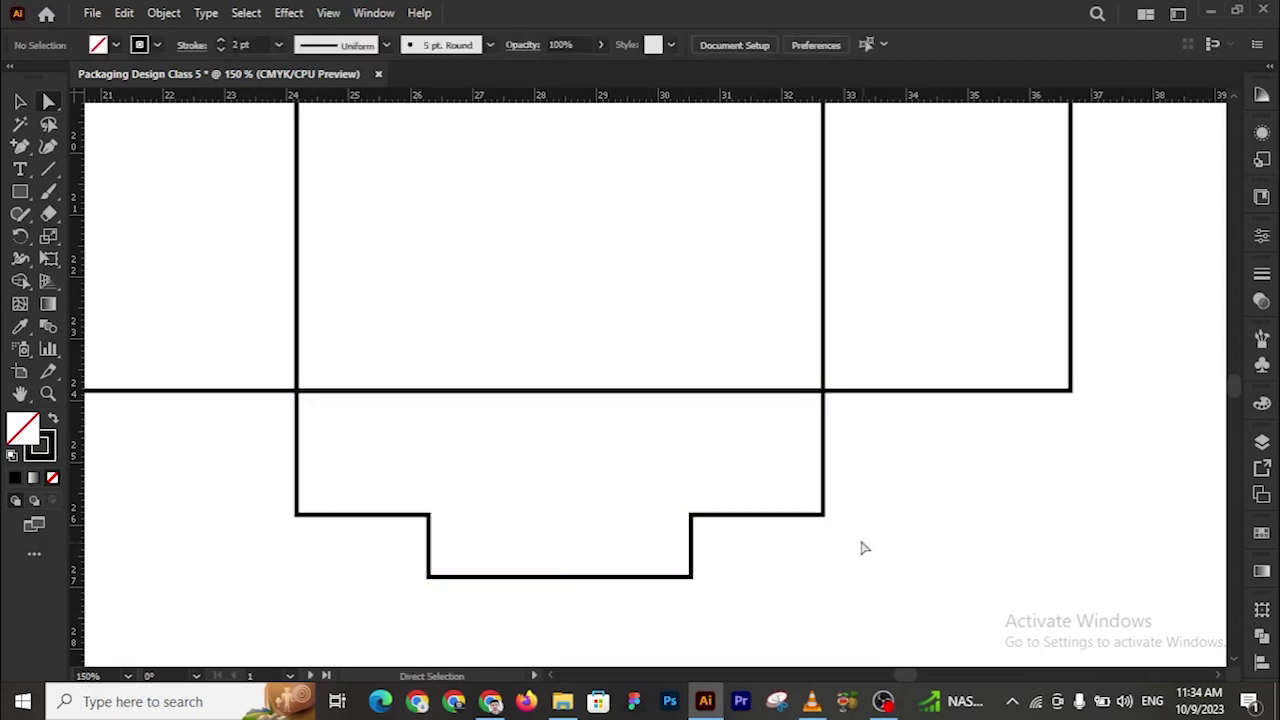
Delete the two outer lower anchor points of the third panel's flap so its sides slope to the tab
left_click(20, 147)
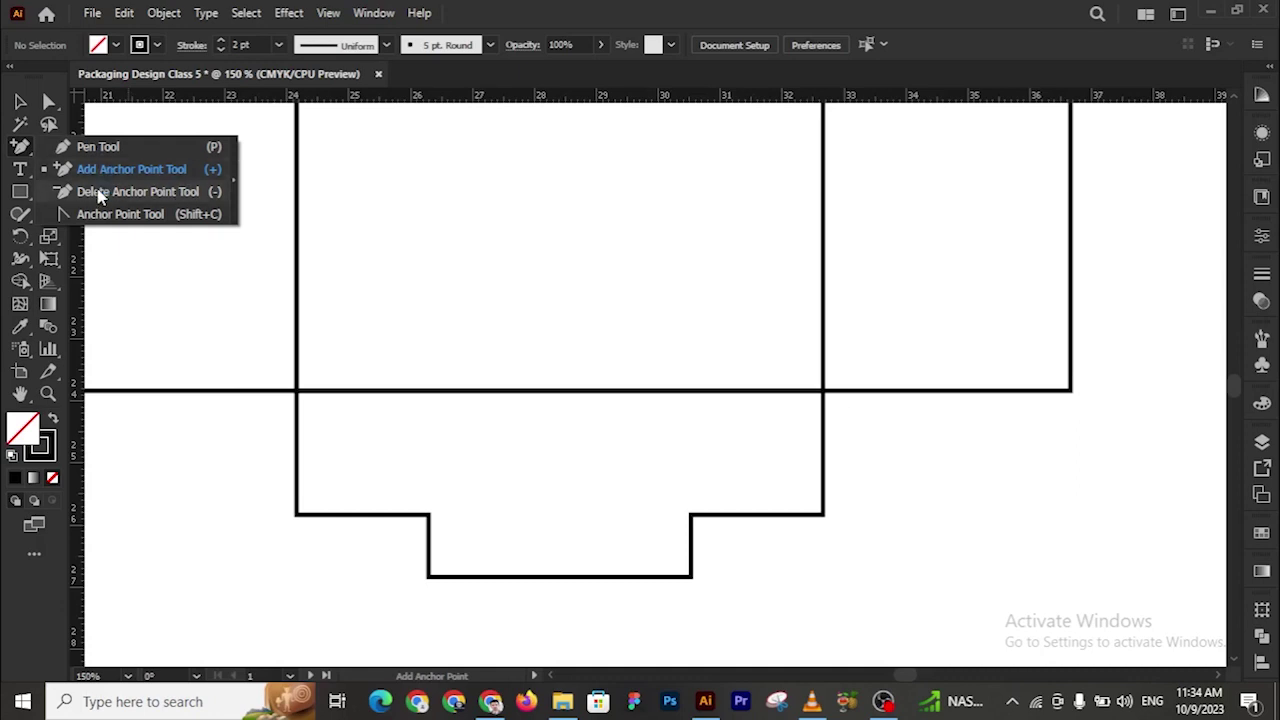
left_click(100, 196)
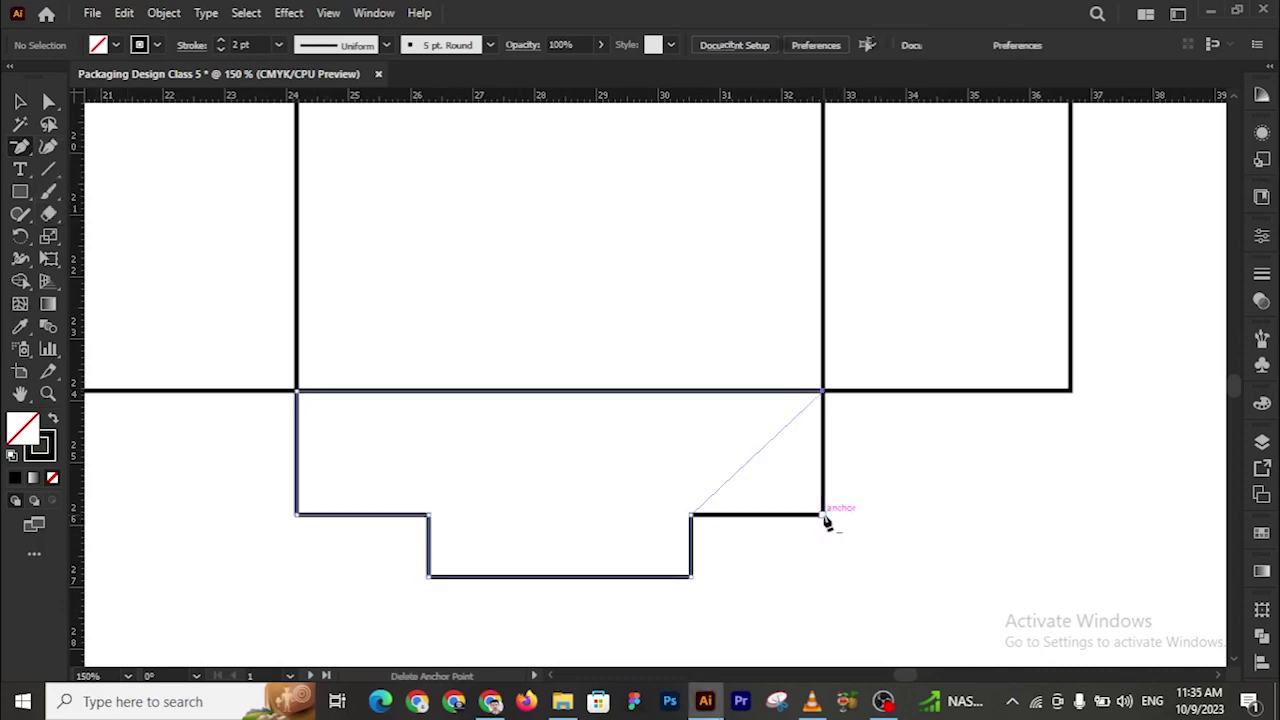
left_click(824, 516)
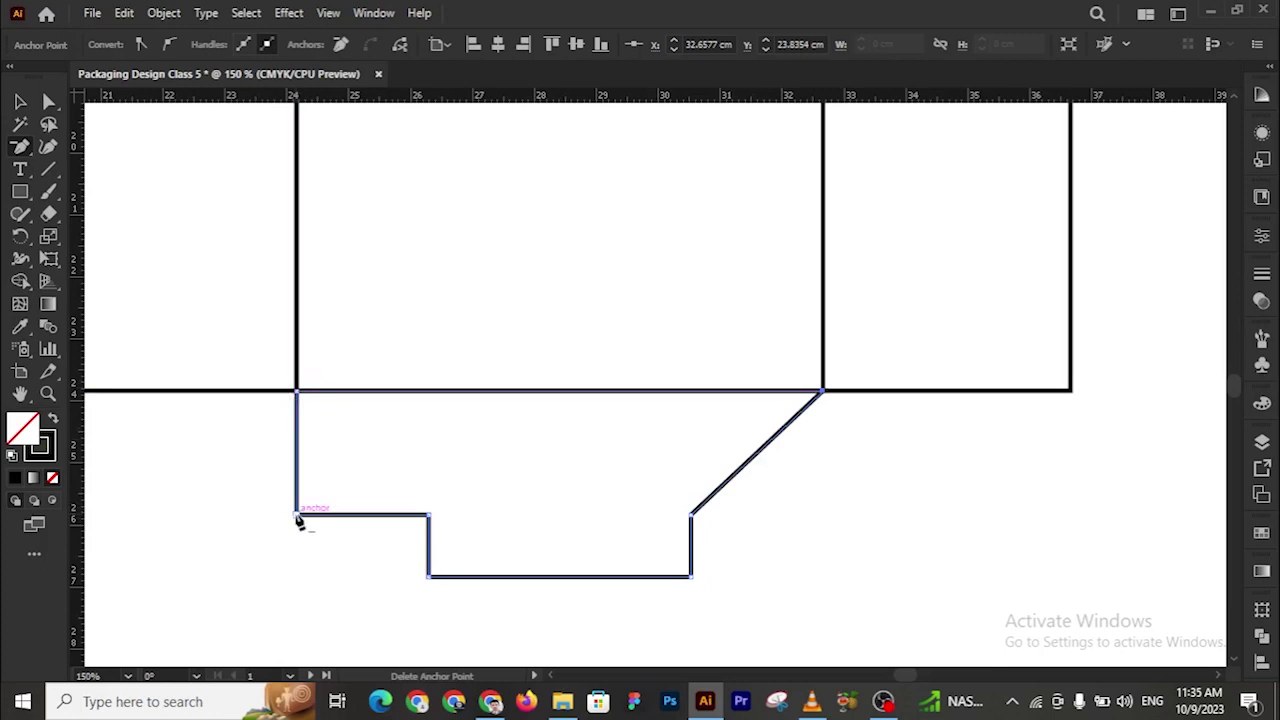
left_click(298, 516)
key("v")
left_click(480, 531)
Examine the bottom flaps beneath the narrow side panels of the finished 12 x 8.5 x 4 cm reference template
key("z")
key("ctrl+minus")
key("ctrl+minus")
key("ctrl+minus")
key("ctrl+minus")
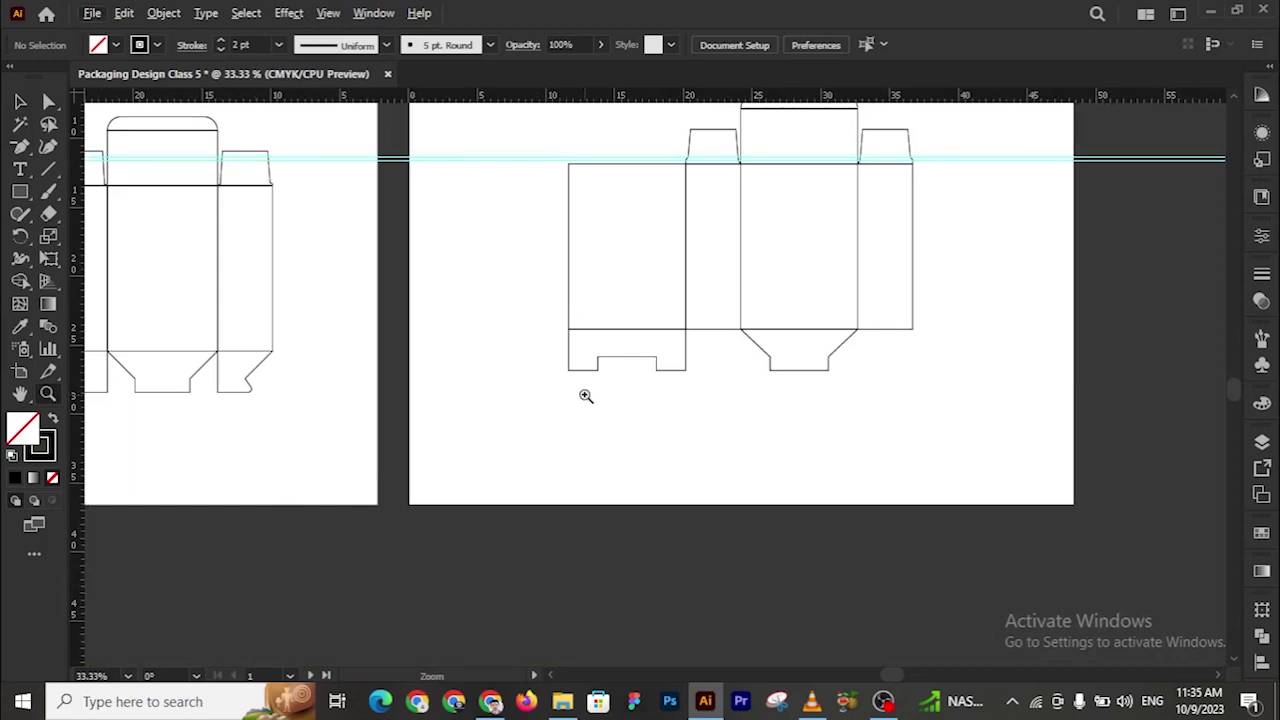
scroll(586, 396, "up", 2)
scroll(586, 396, "up", 1)
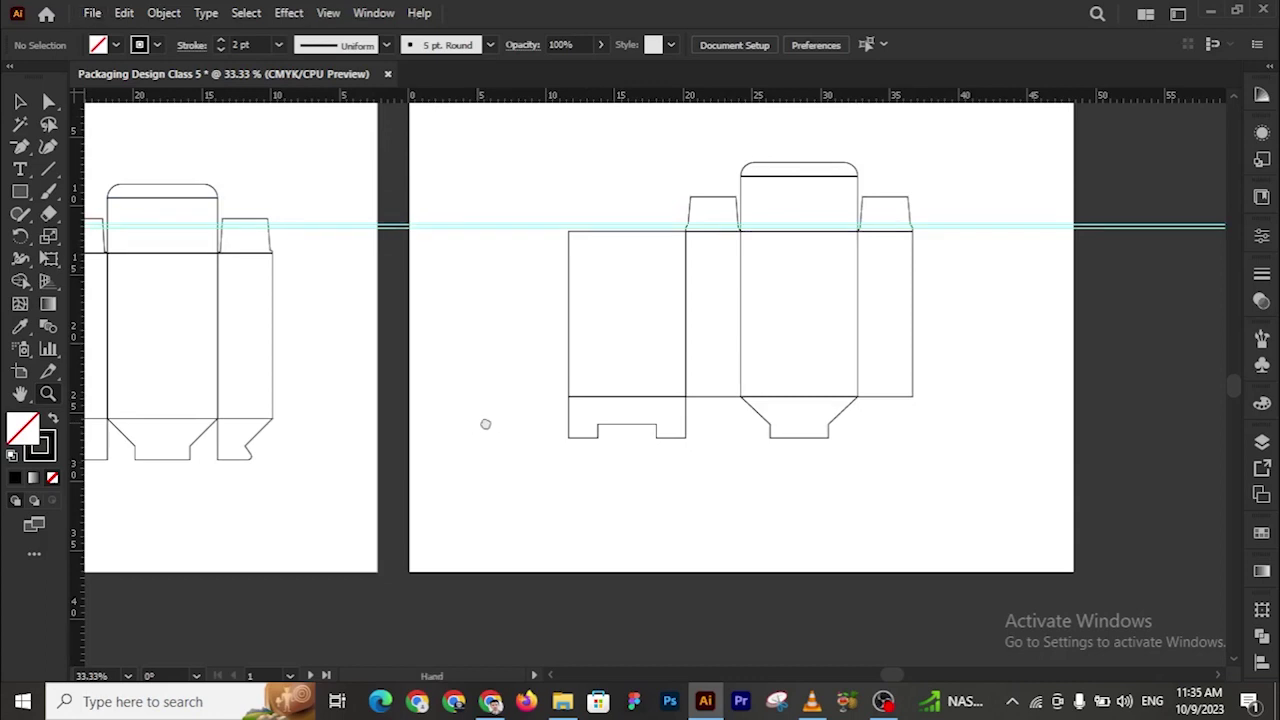
left_click_drag(483, 421, 566, 411)
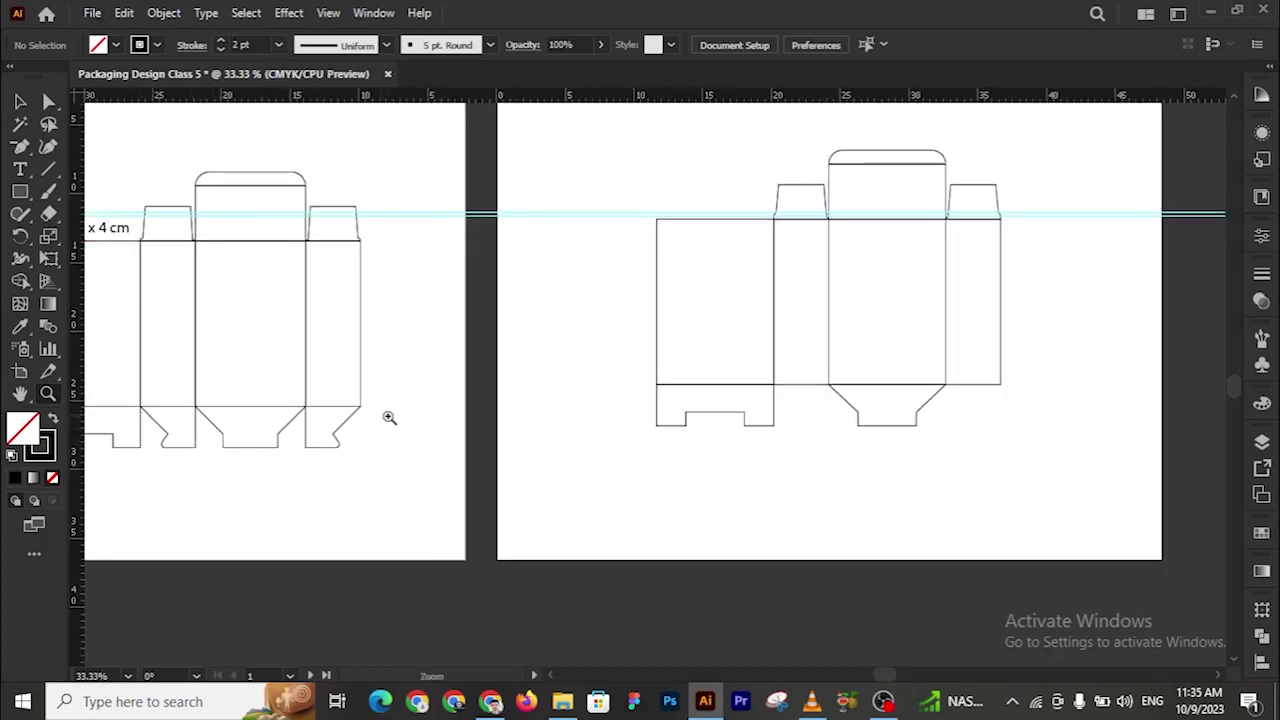
left_click(294, 429)
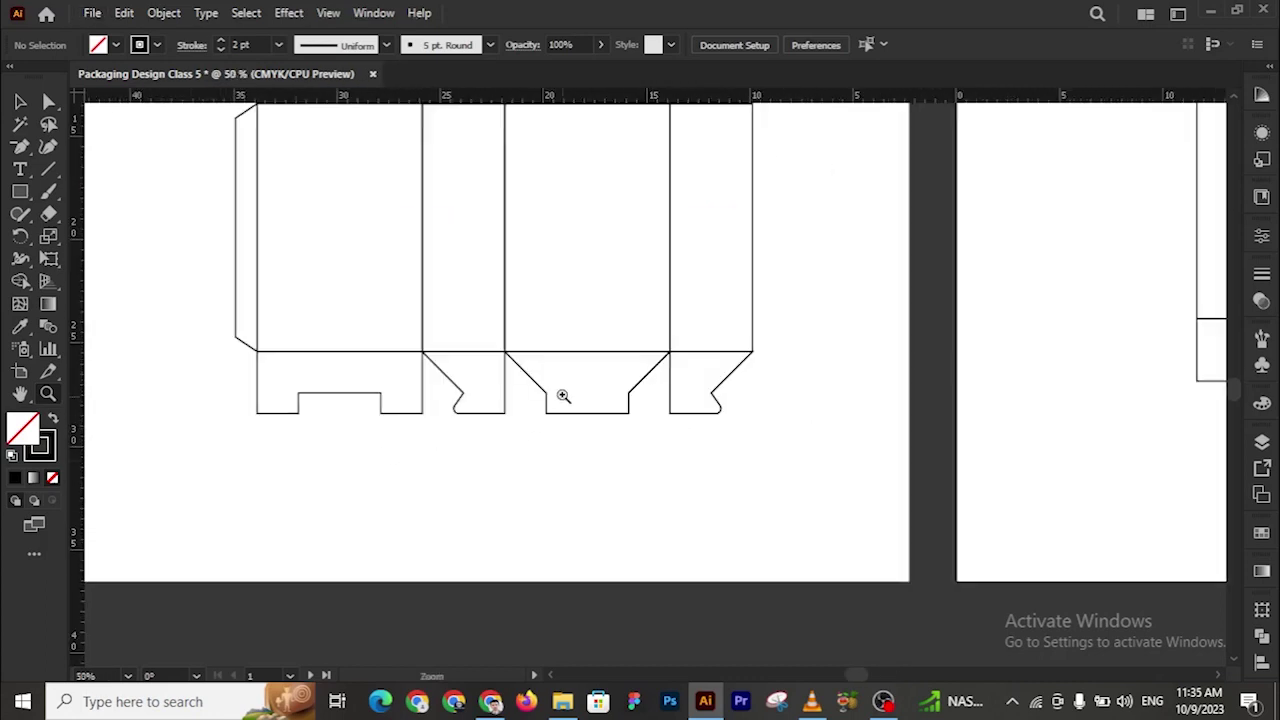
key("ctrl+minus")
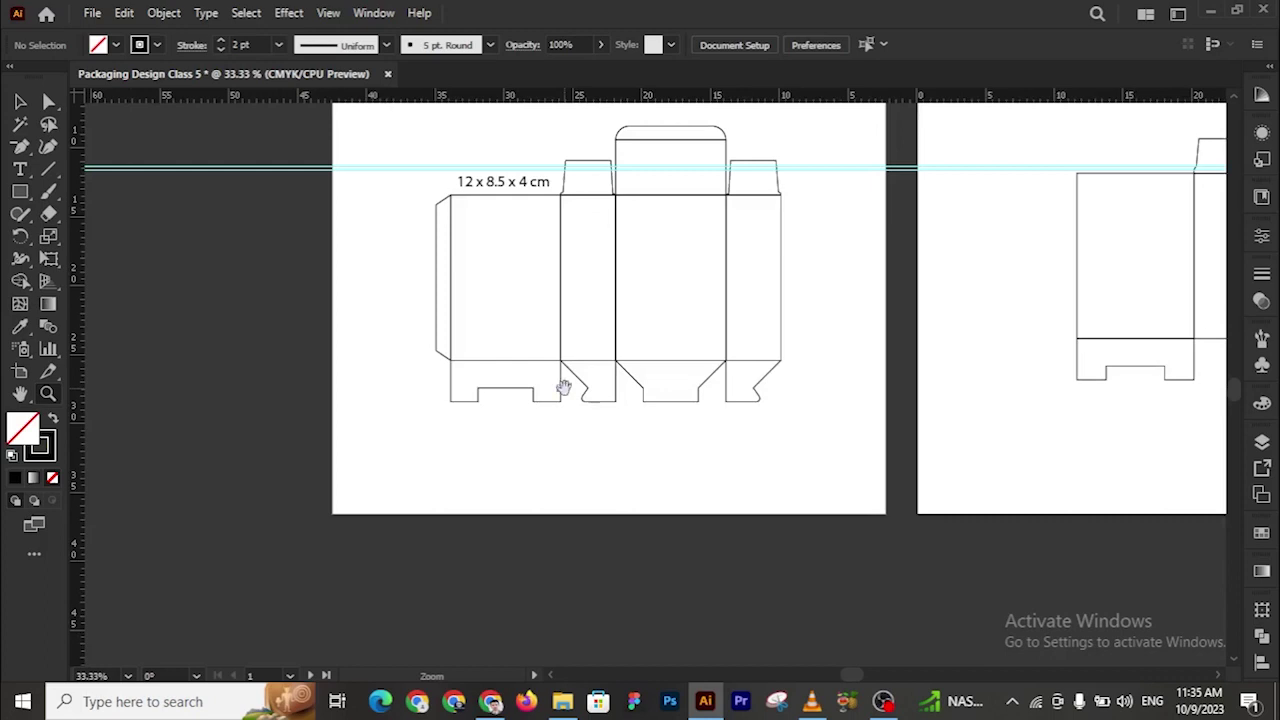
scroll(800, 420, "right", 3)
scroll(800, 420, "up", 1)
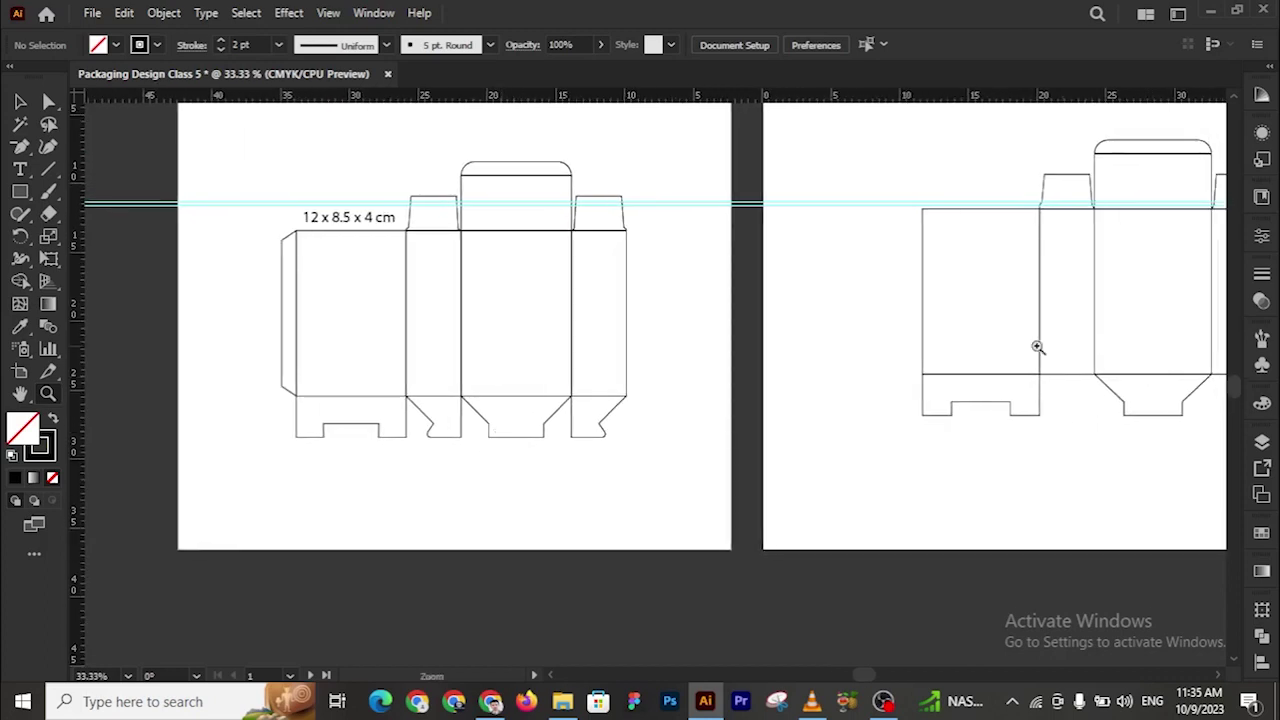
Draw a 4 x 3 cm rectangle beneath the second panel, between the notched flap and the sloped flap
left_click(1037, 346)
left_click(711, 393)
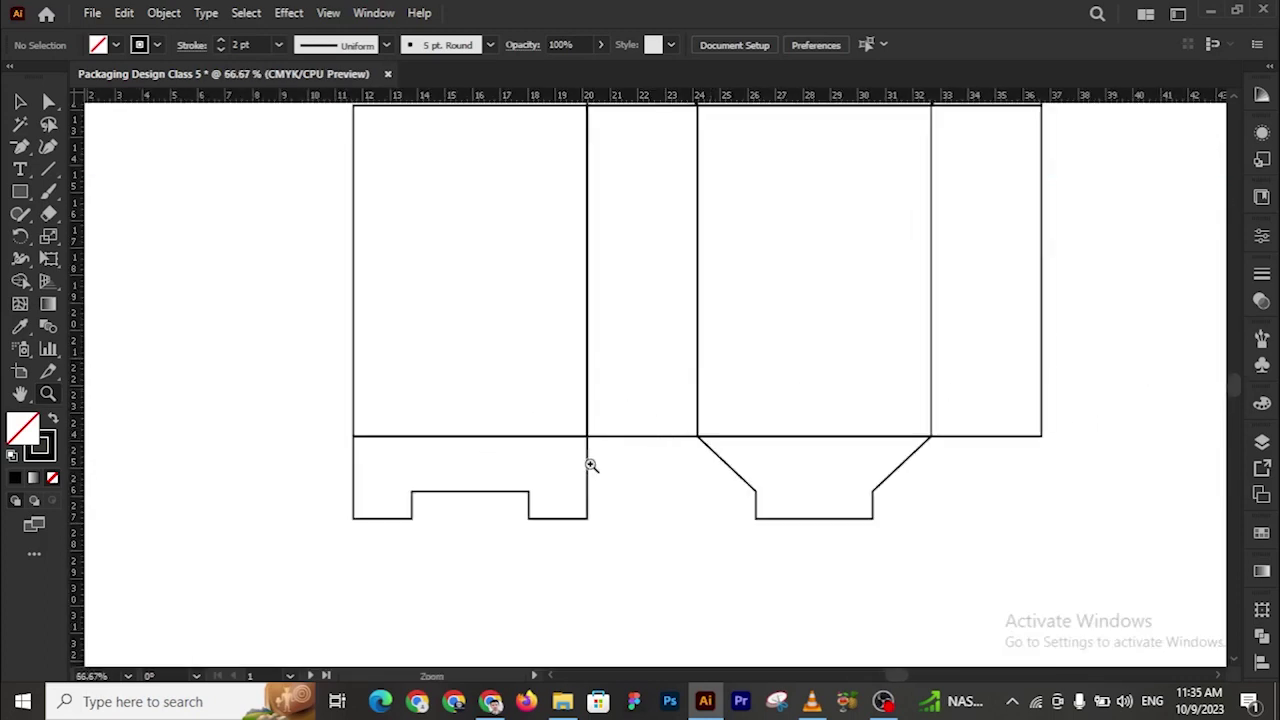
left_click(663, 431)
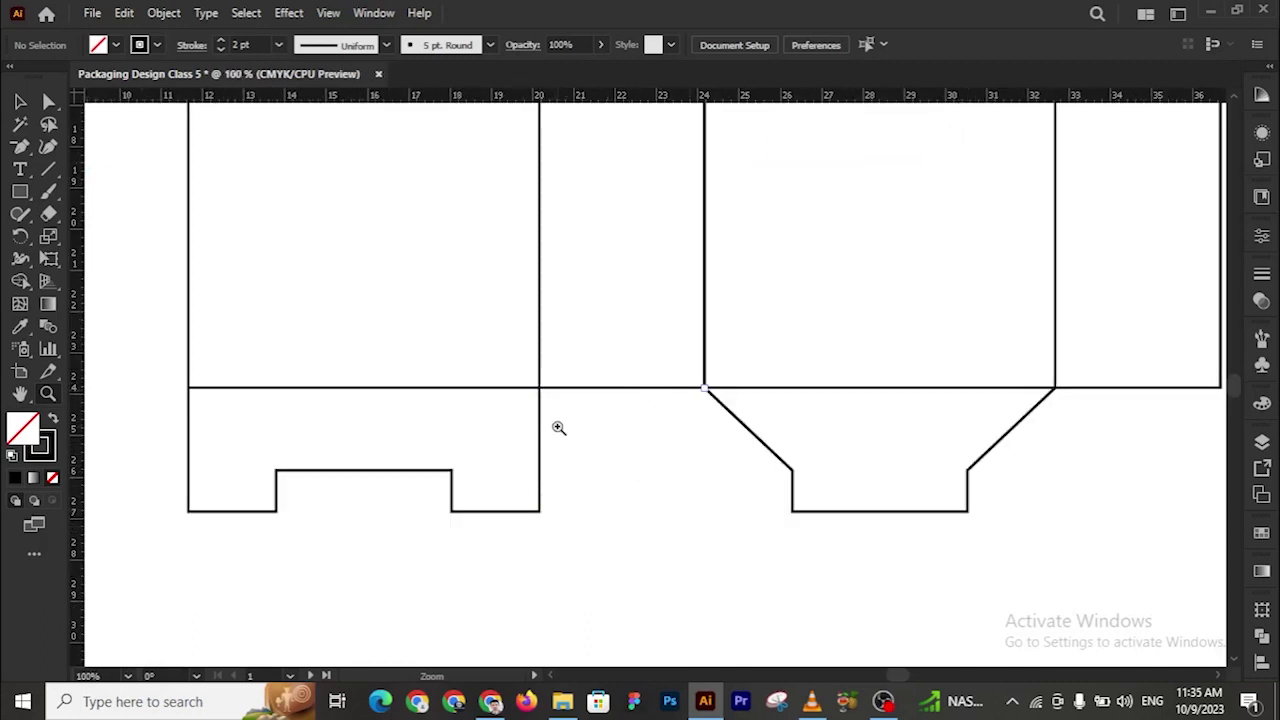
left_click(20, 191)
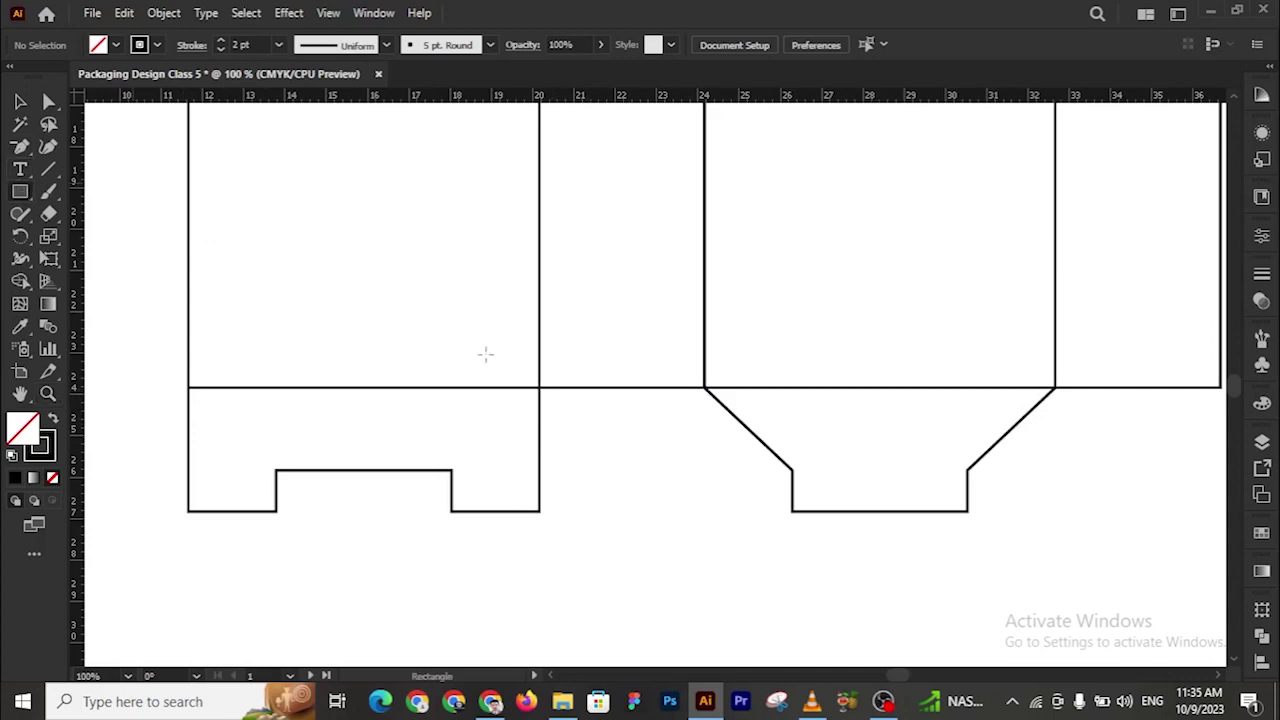
left_click_drag(540, 388, 704, 512)
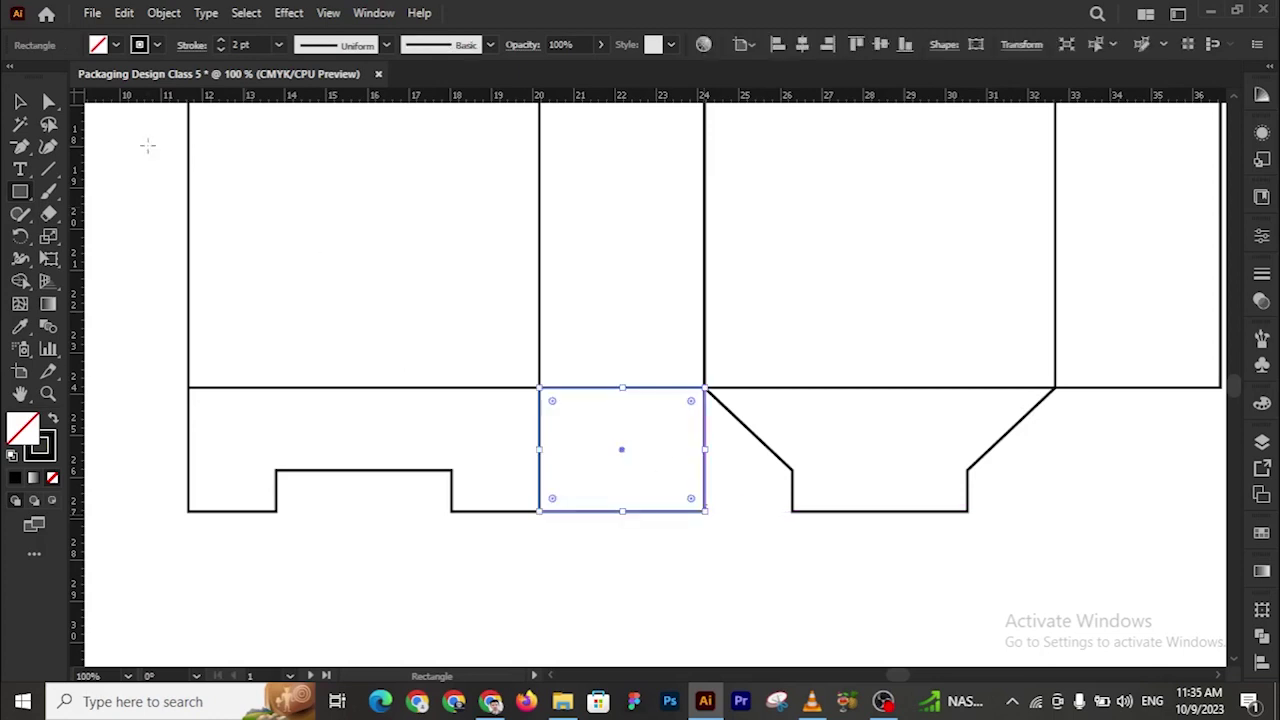
left_click(22, 103)
left_click(640, 537)
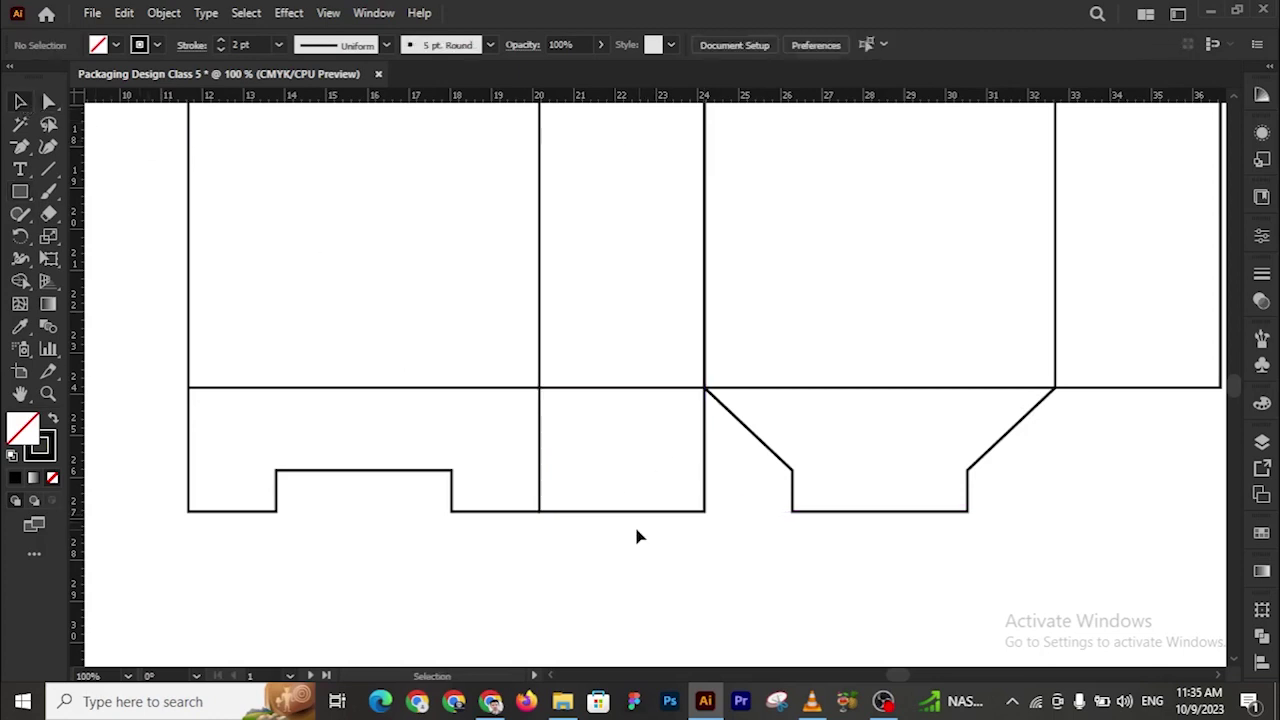
Duplicate the second panel's flap rectangle below itself and halve the copy's dimensions, making it 2 cm wide
scroll(640, 537, "down", 3)
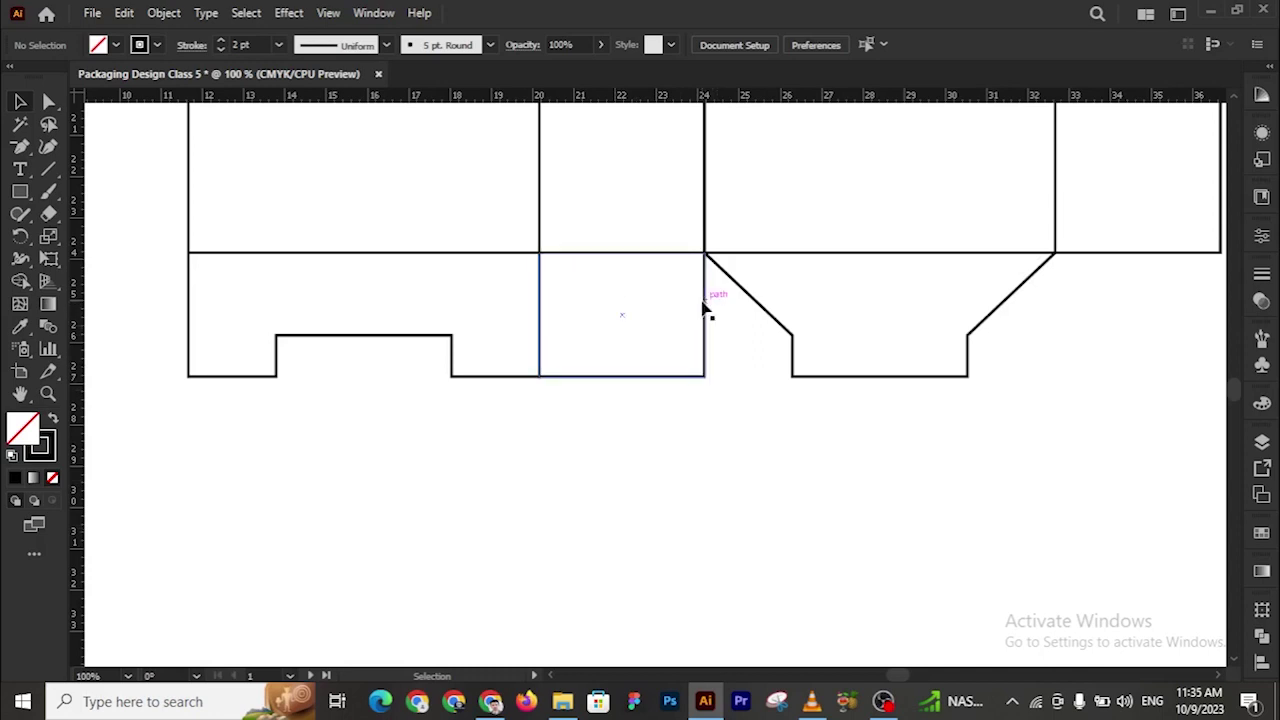
left_click_drag(703, 315, 703, 462)
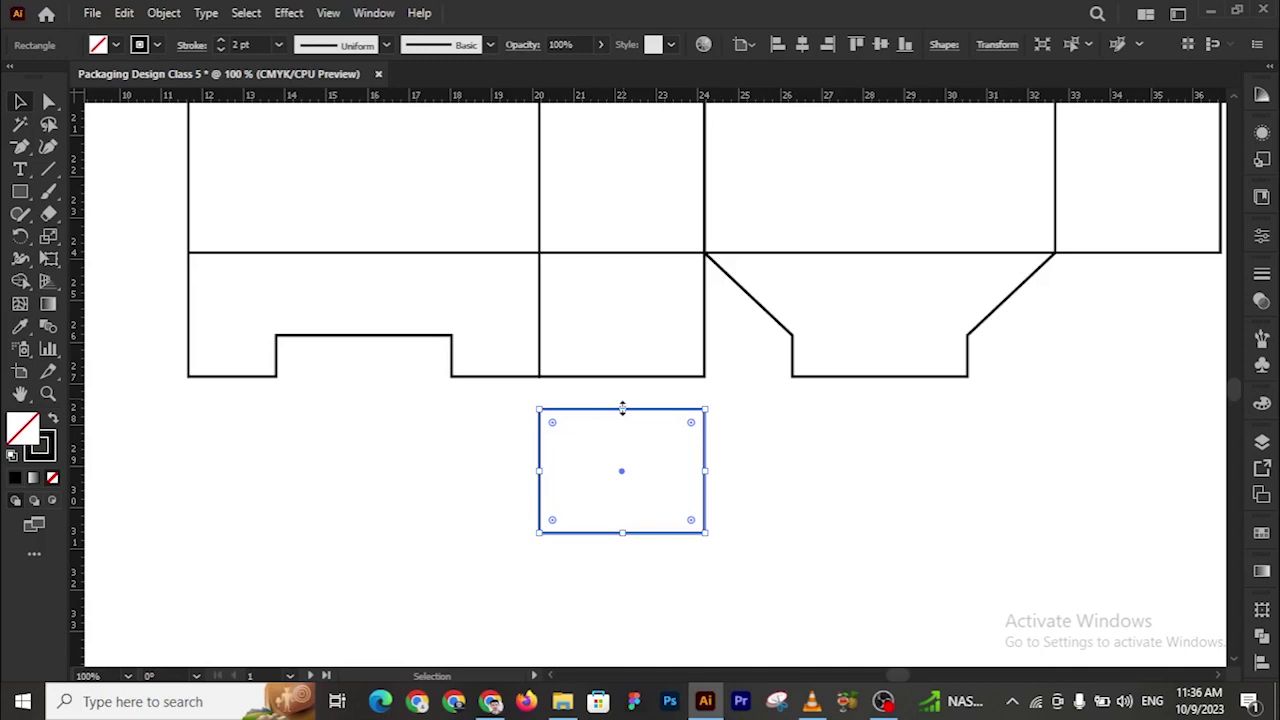
left_click(997, 45)
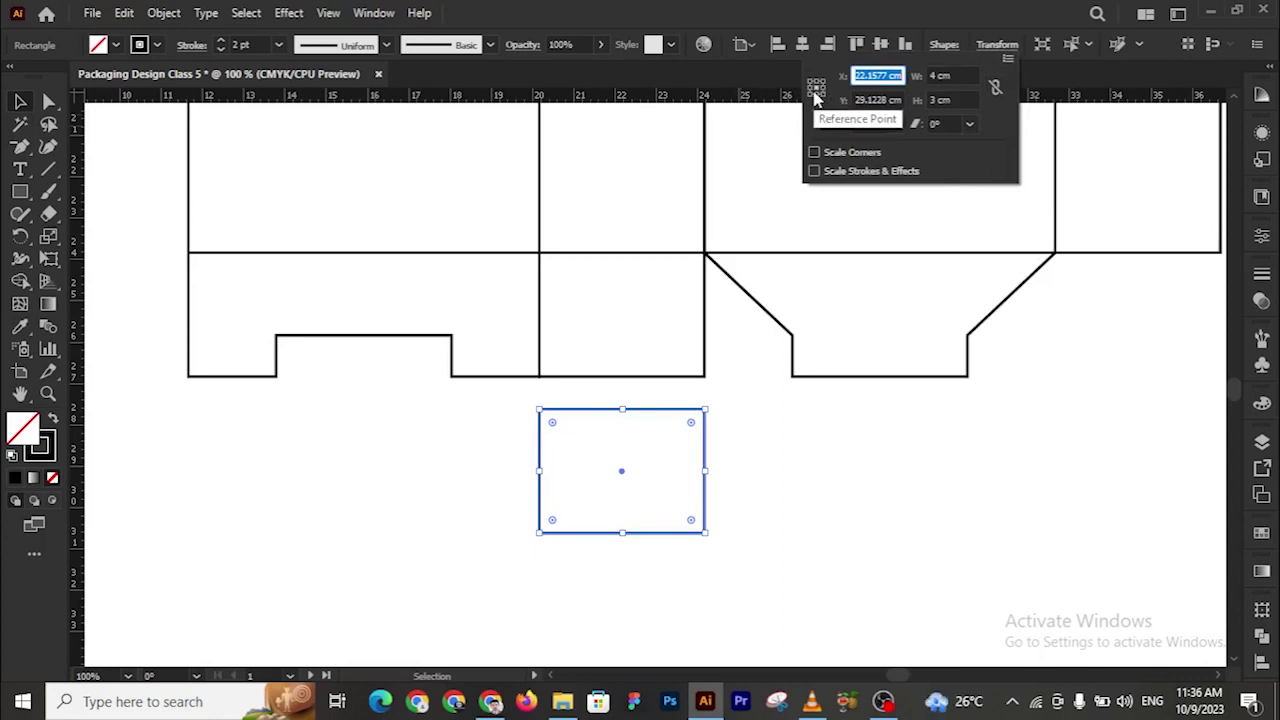
left_click(966, 75)
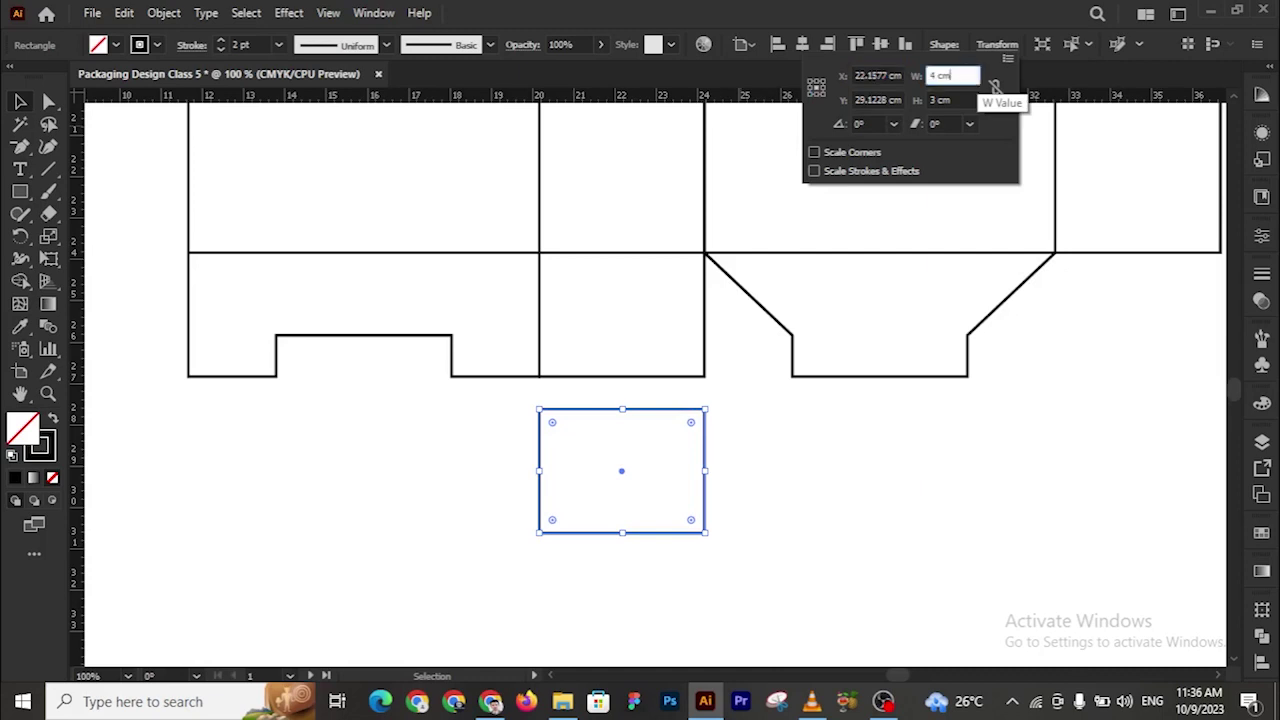
type("/2")
left_click(958, 98)
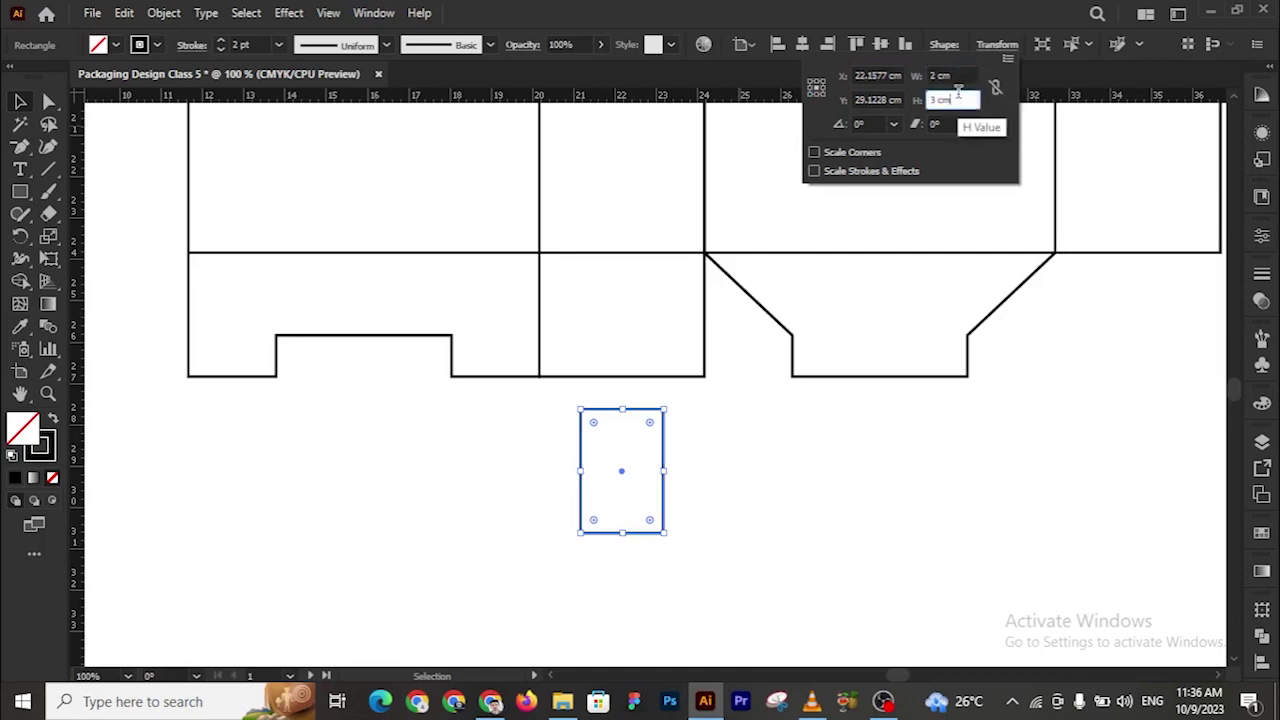
key("Return")
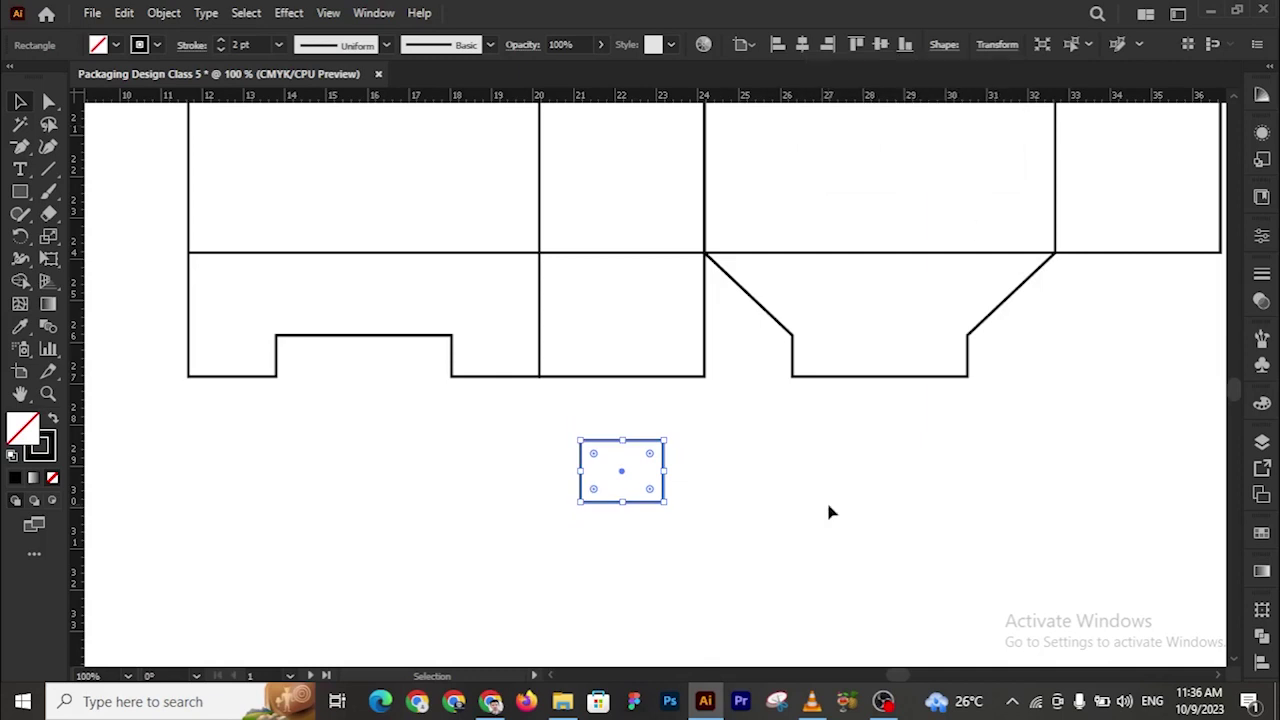
Swap the bottom flaps of the reference template's two wide panels, putting the sloped flap under the first and the notched flap under the third
key("z")
key("ctrl+minus")
key("ctrl+minus")
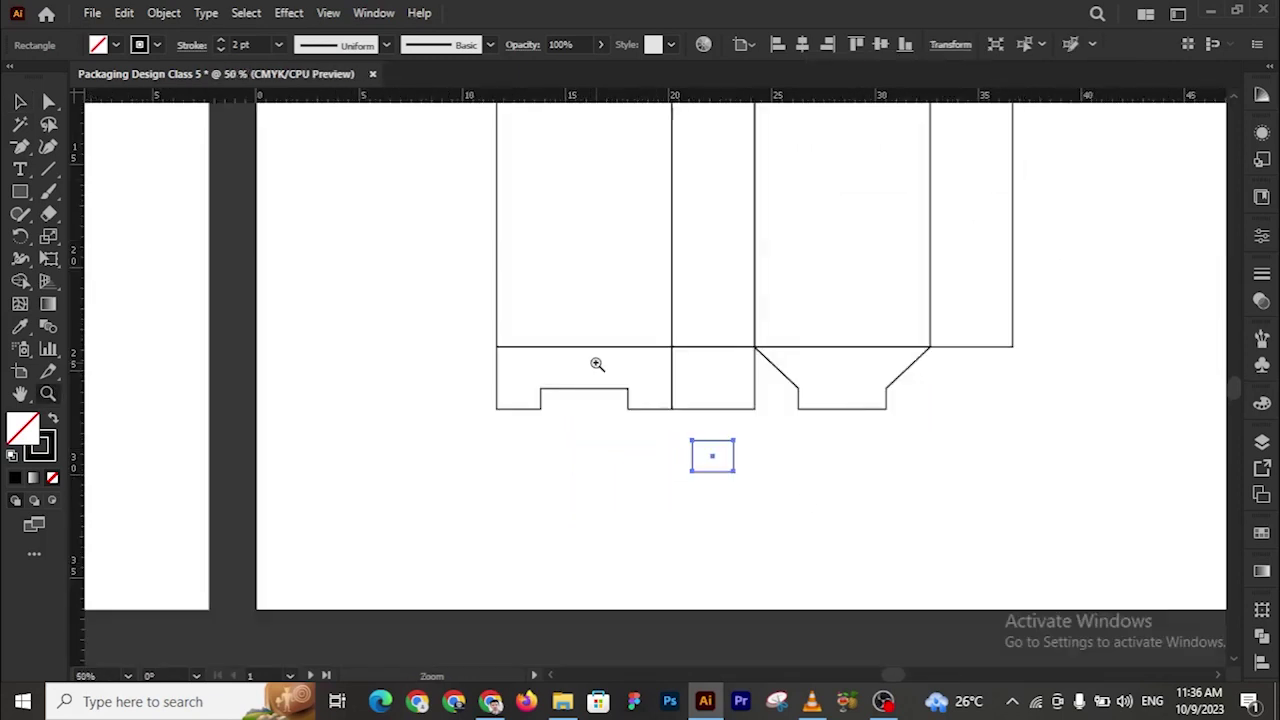
left_click_drag(634, 349, 886, 291)
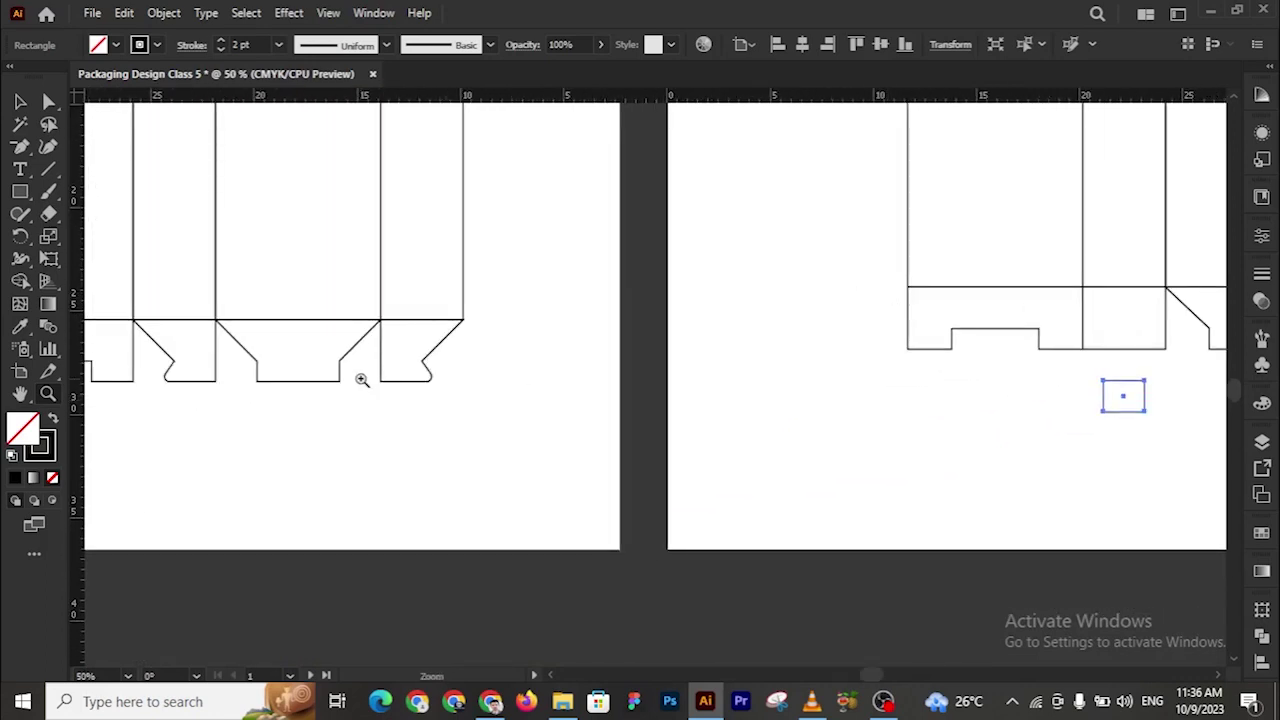
scroll(360, 380, "left", 2)
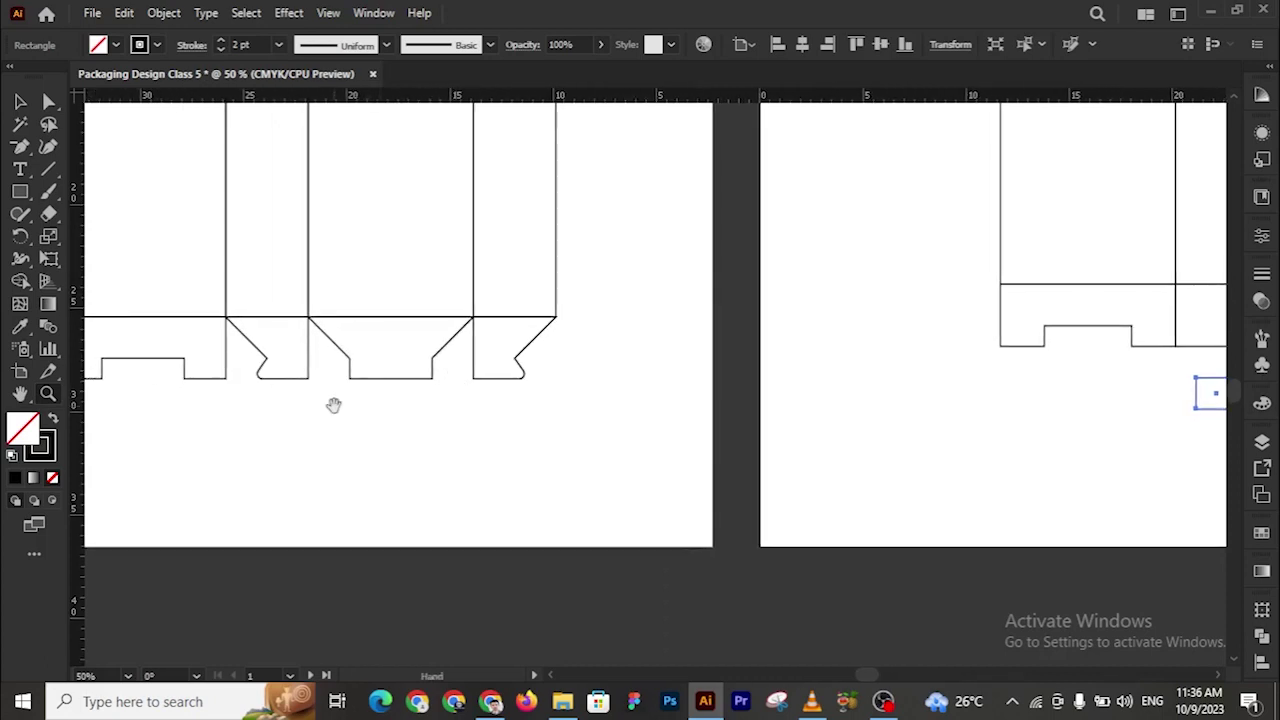
left_click_drag(334, 403, 417, 420)
key("v")
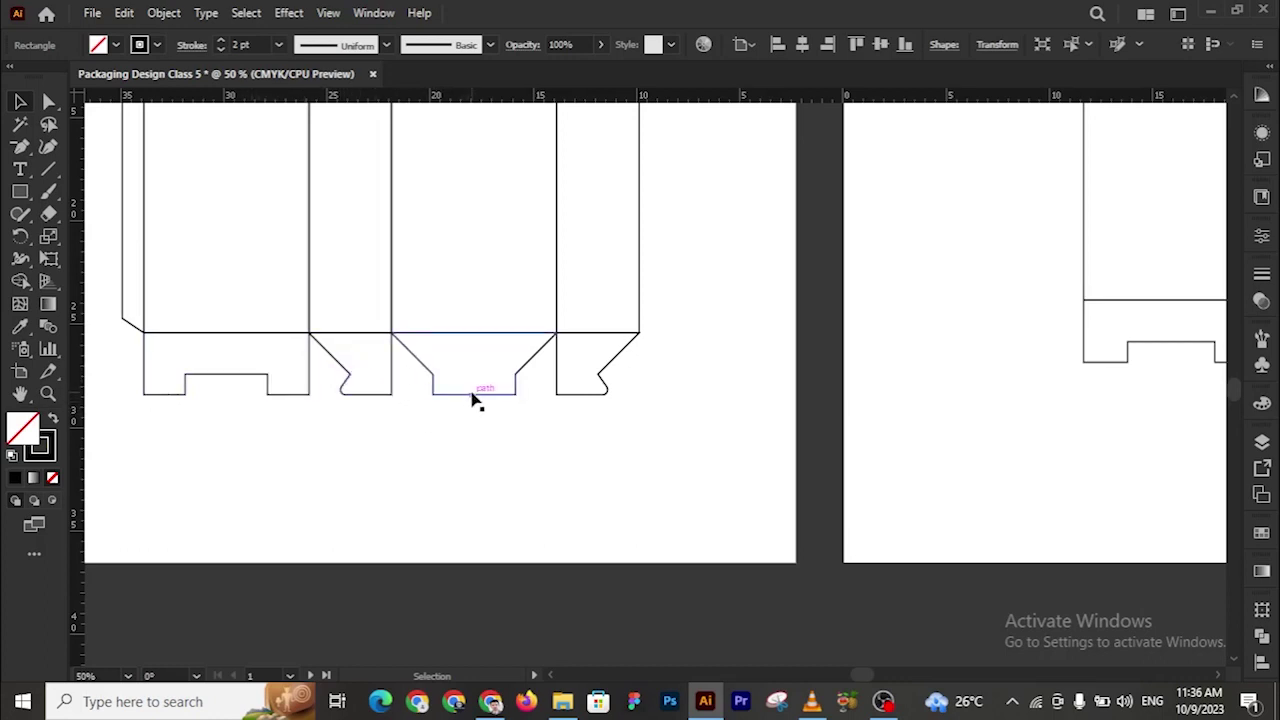
left_click_drag(440, 394, 255, 537)
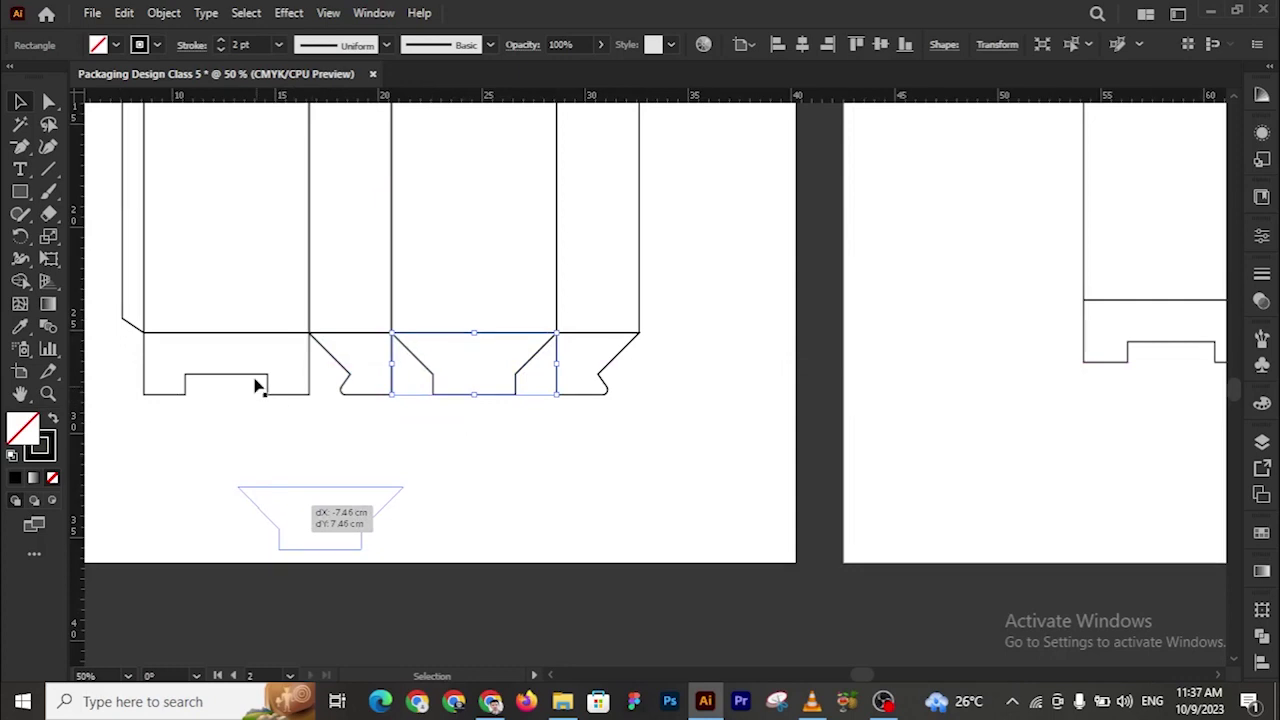
left_click_drag(251, 380, 500, 378)
left_click_drag(334, 491, 238, 341)
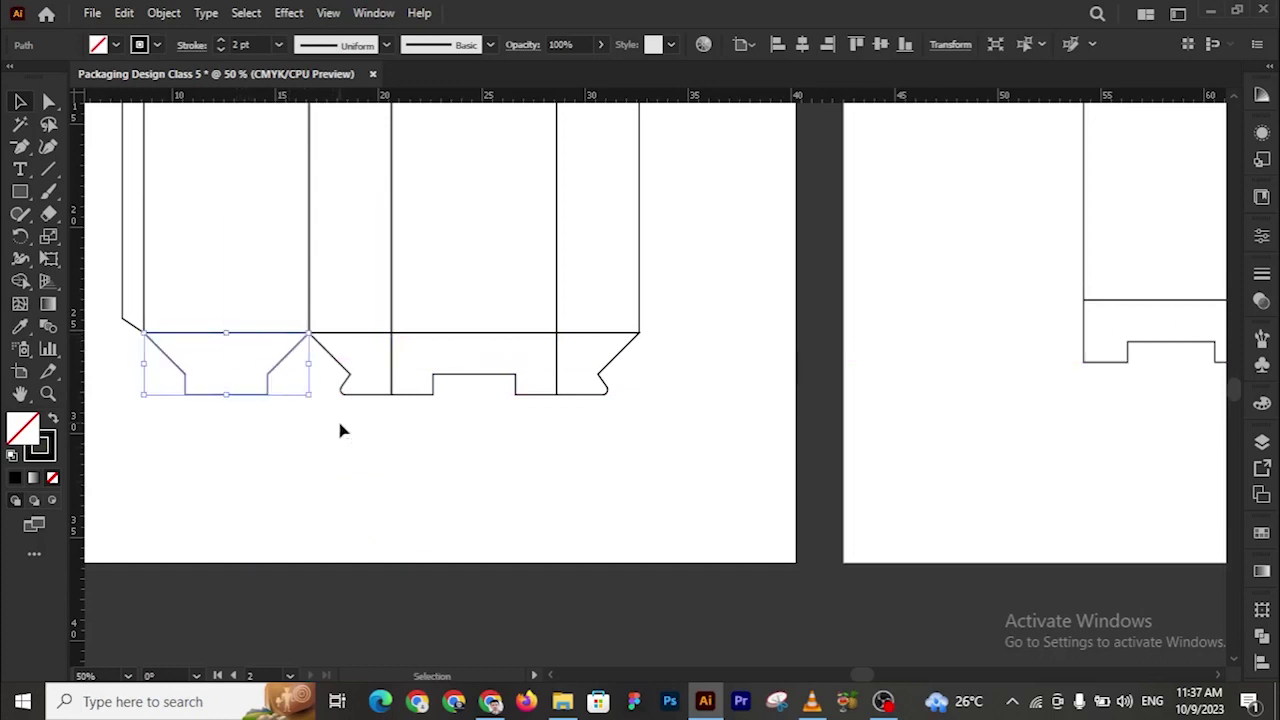
Reflect the flap beneath the reference template's second panel horizontally so its slope faces the notched flap
left_click(339, 372)
left_click(343, 366)
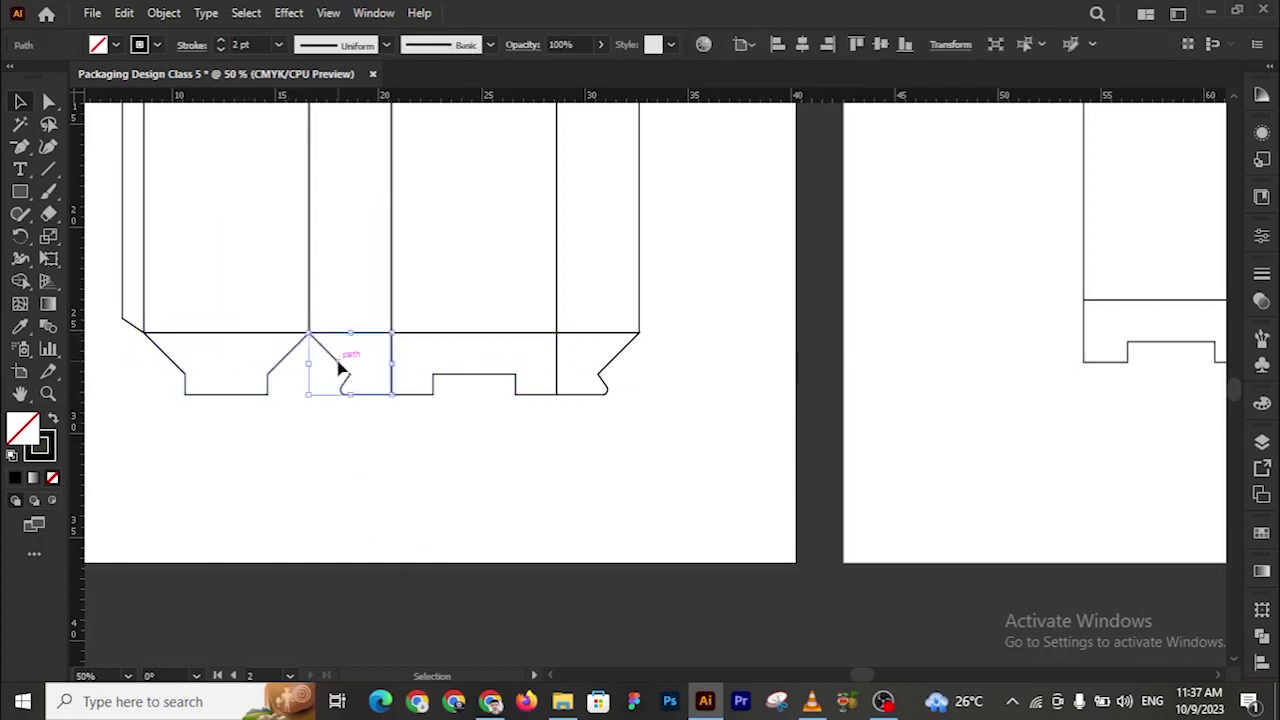
right_click(342, 370)
mouse_move(400, 566)
left_click(594, 474)
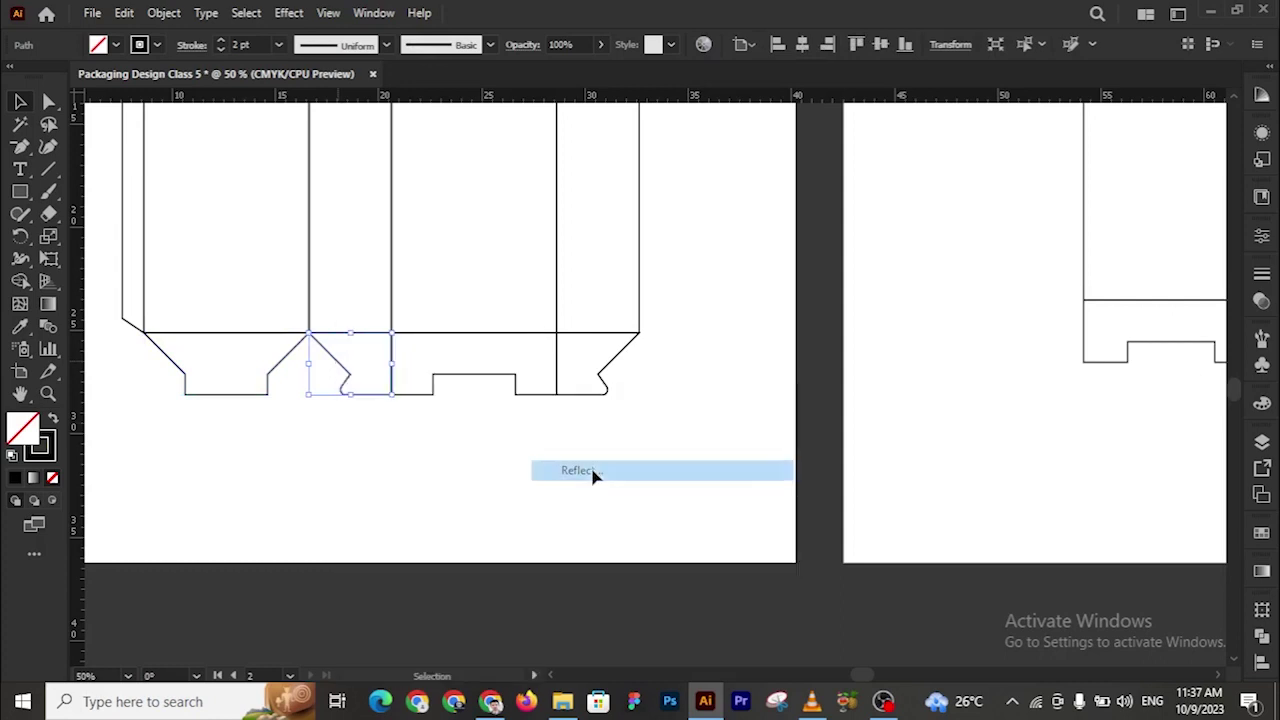
left_click(622, 476)
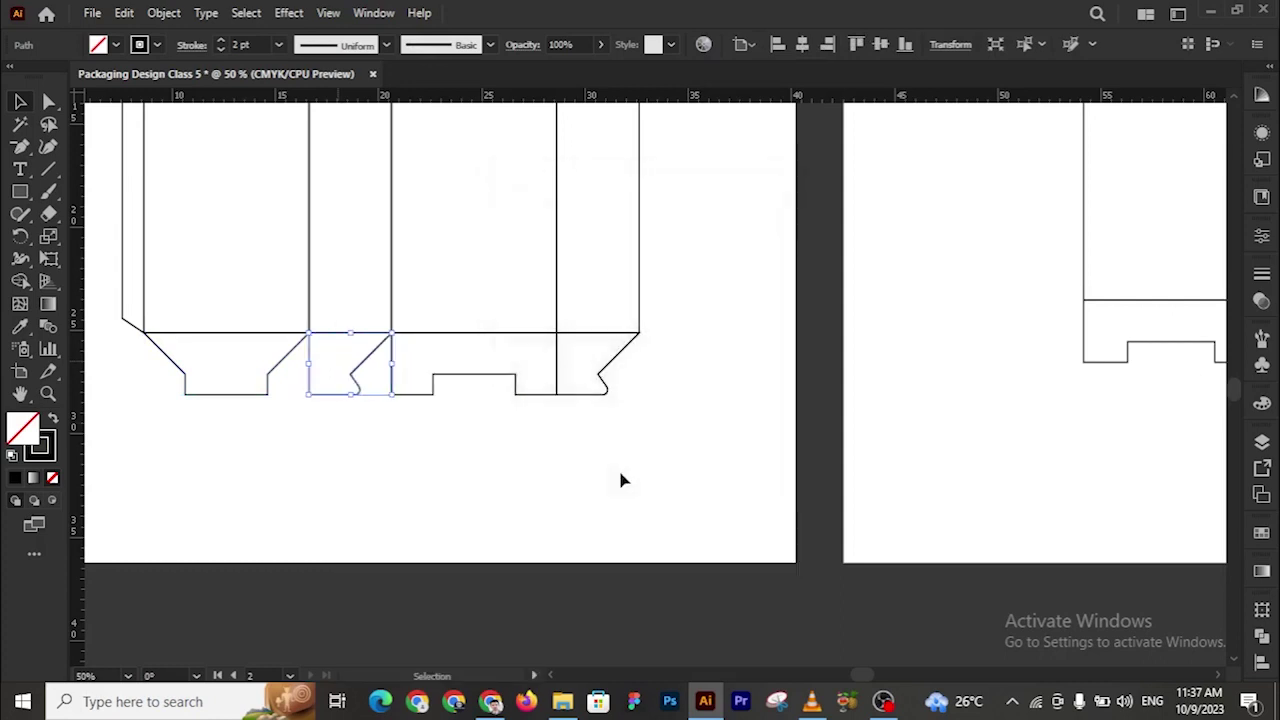
Mirror the reference template's fourth-panel flap horizontally so its slope starts beside the notched flap
left_click(595, 399)
left_click(594, 398)
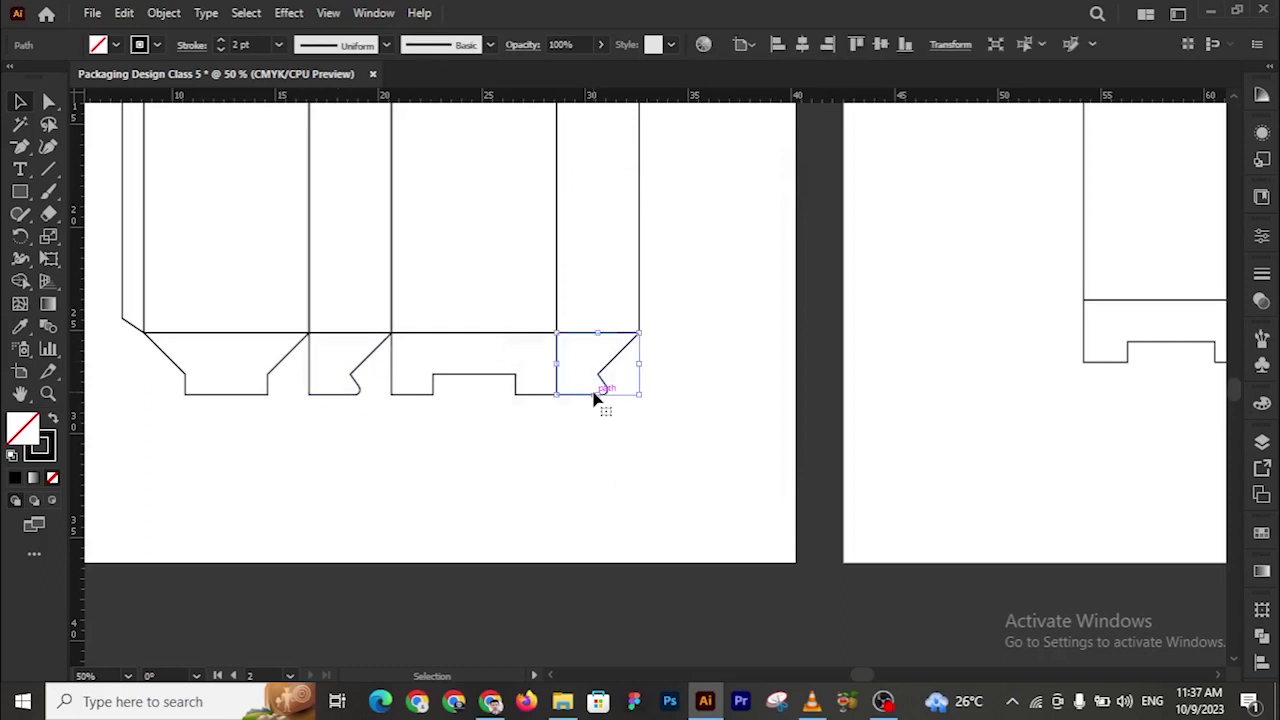
right_click(600, 440)
mouse_move(668, 566)
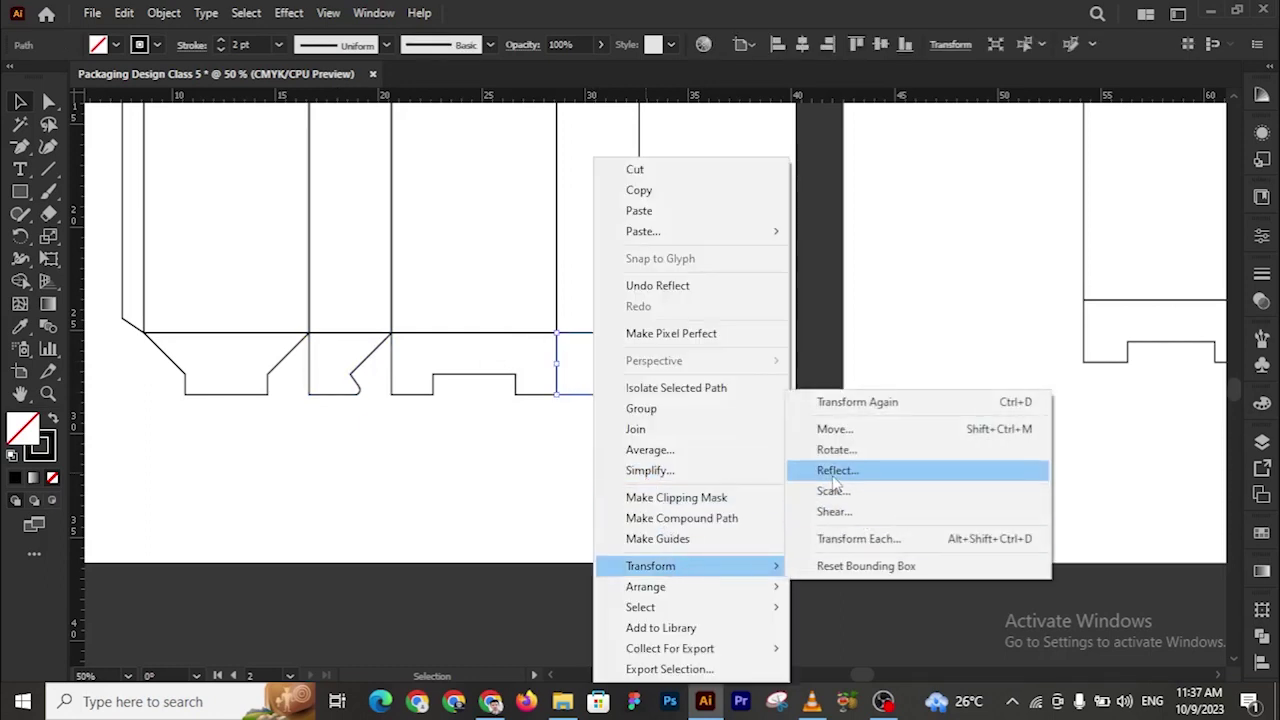
left_click(834, 478)
left_click(652, 468)
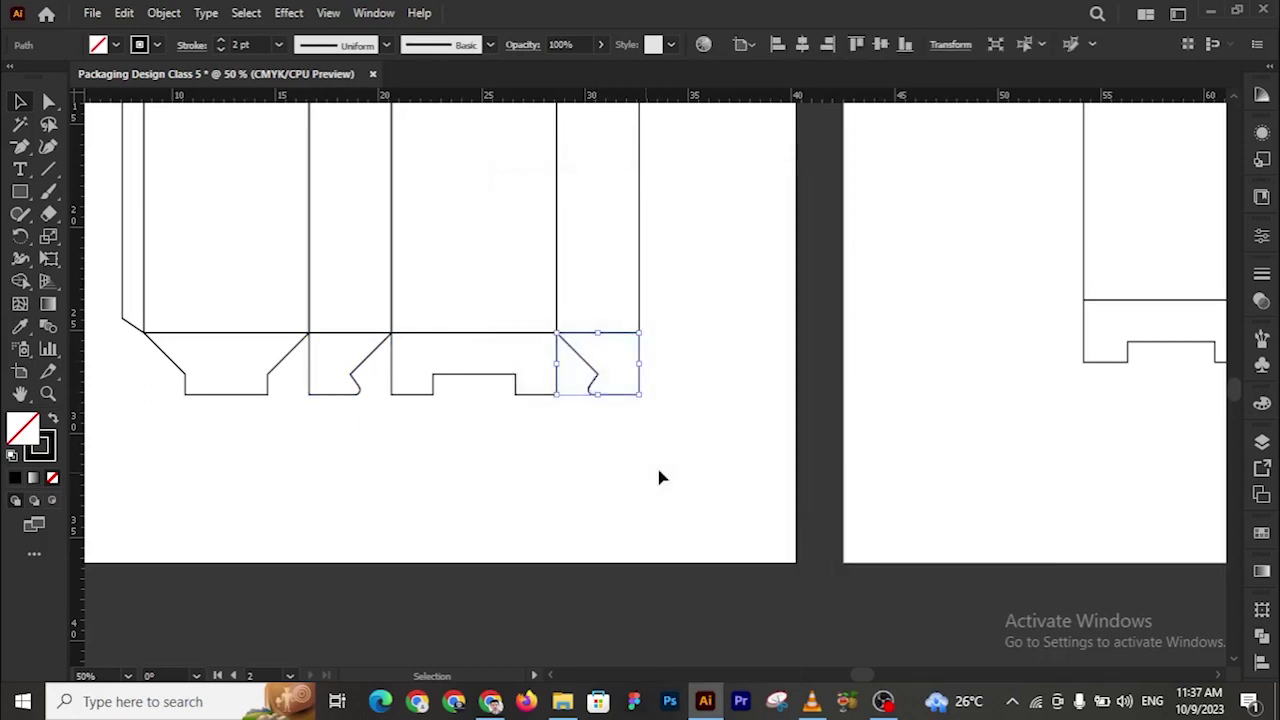
left_click(659, 477)
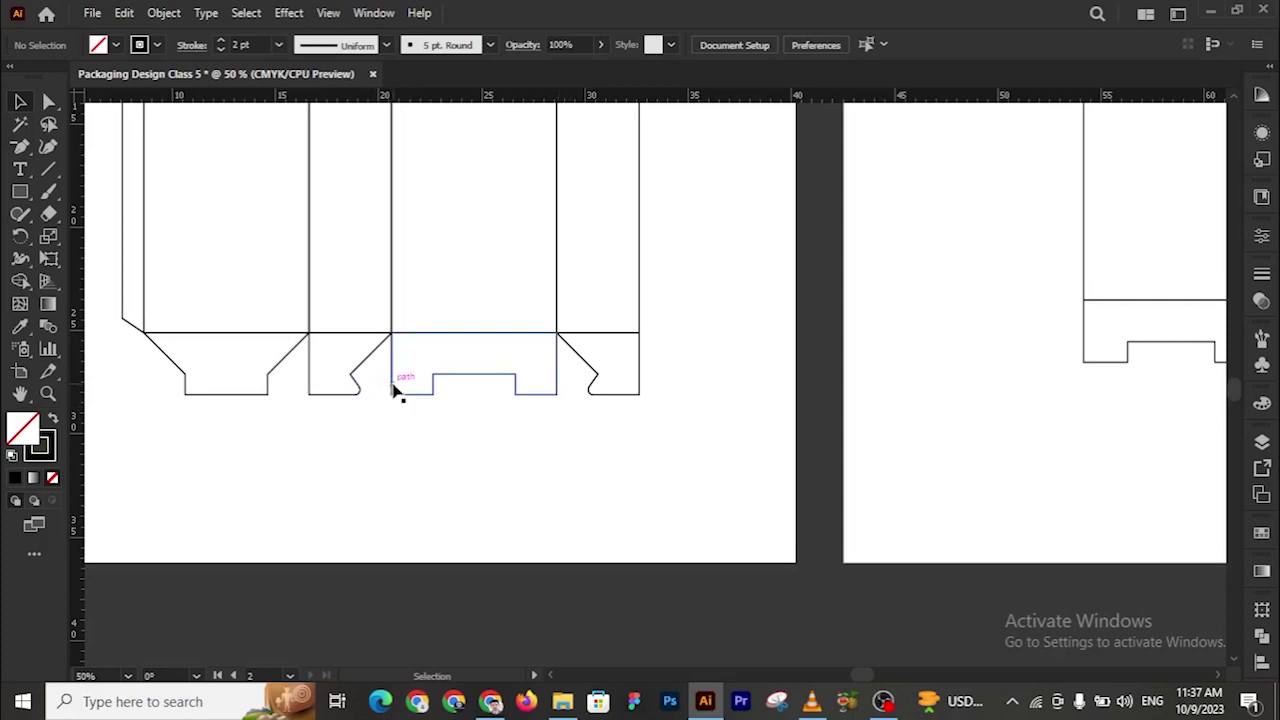
Align the half-size rectangle to the left and bottom edges of the second panel's flap rectangle, using the flap as key object
key("z")
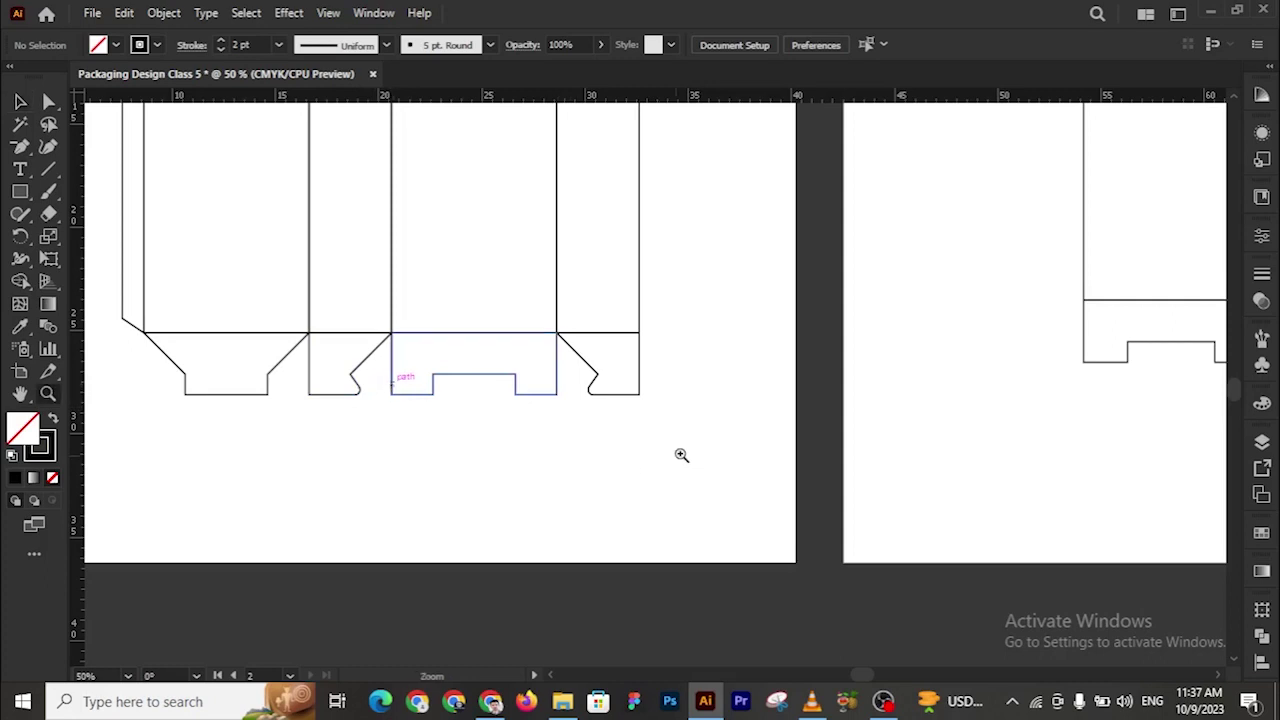
left_click(681, 455)
key("space")
left_click_drag(839, 285, 694, 416)
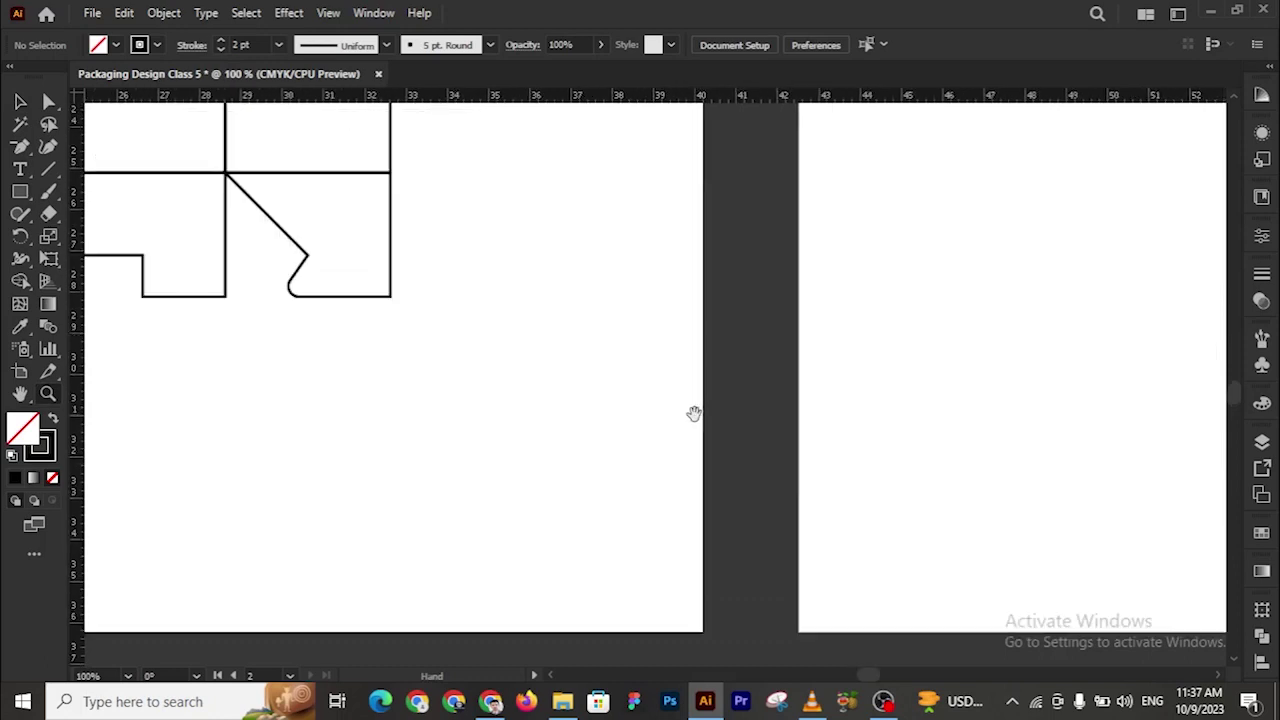
left_click(840, 363, "alt")
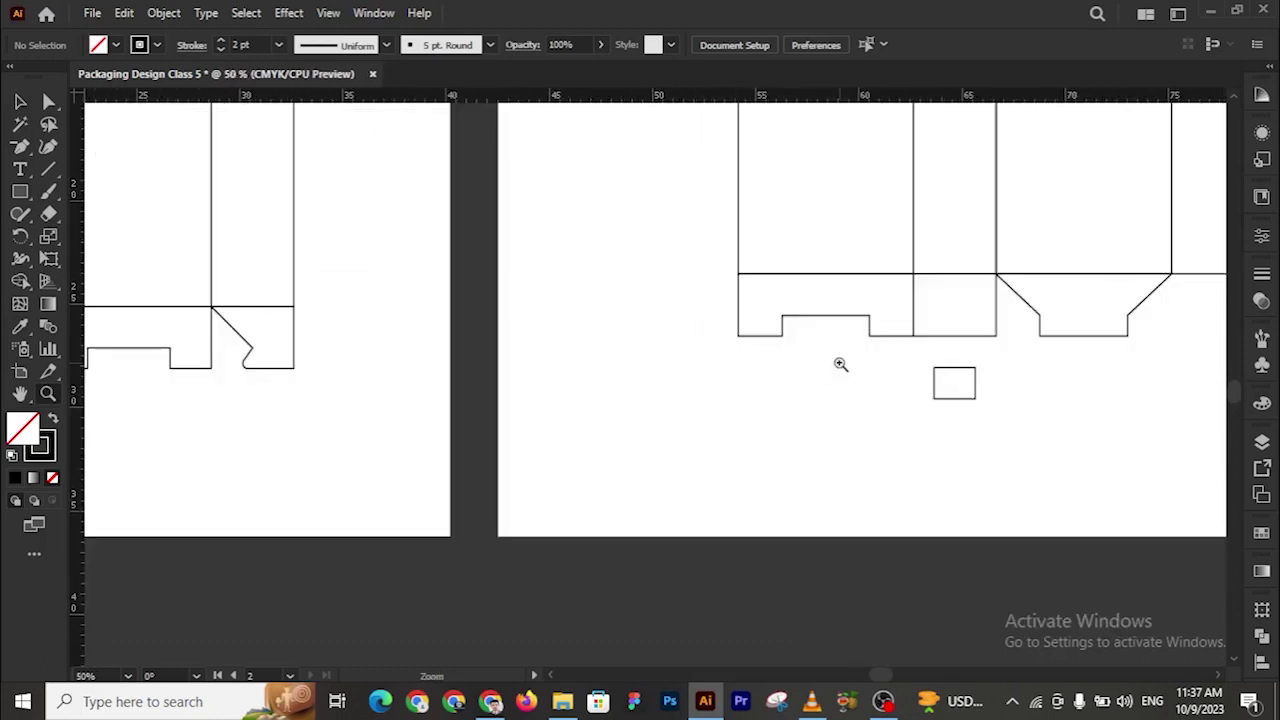
left_click(980, 327)
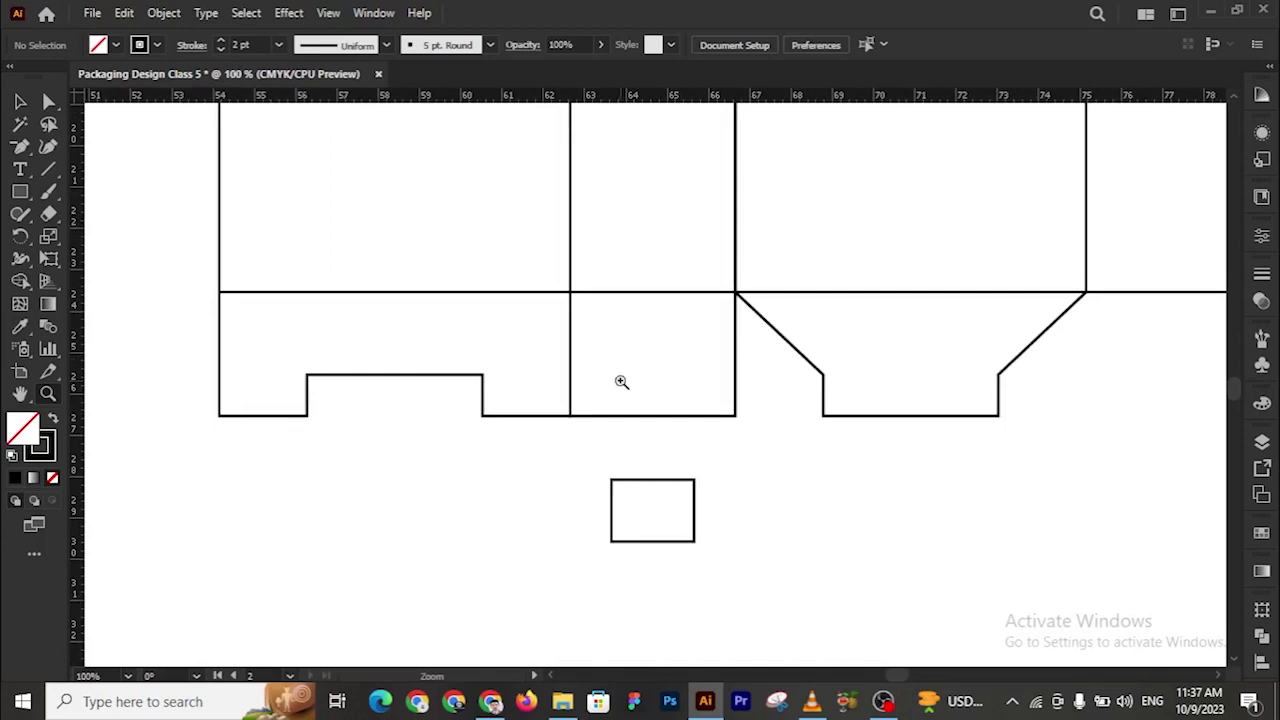
left_click(619, 381)
left_click(13, 105)
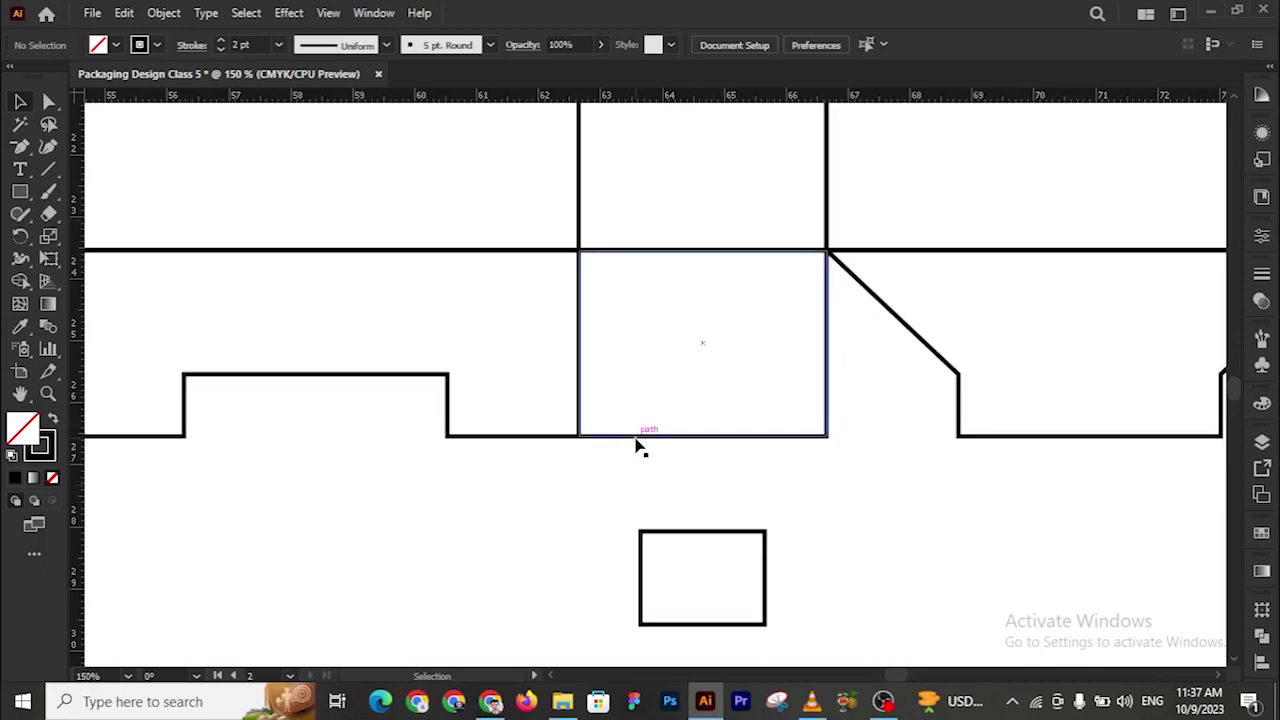
left_click_drag(672, 371, 768, 555)
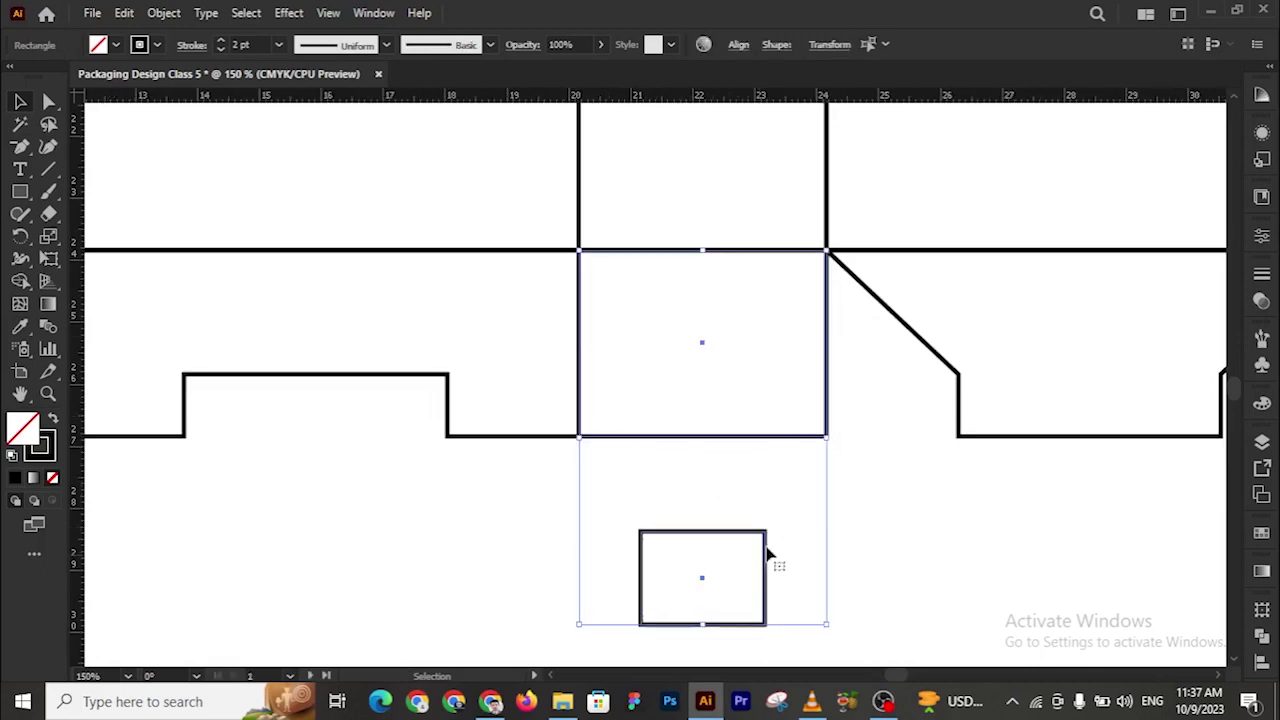
left_click(805, 445)
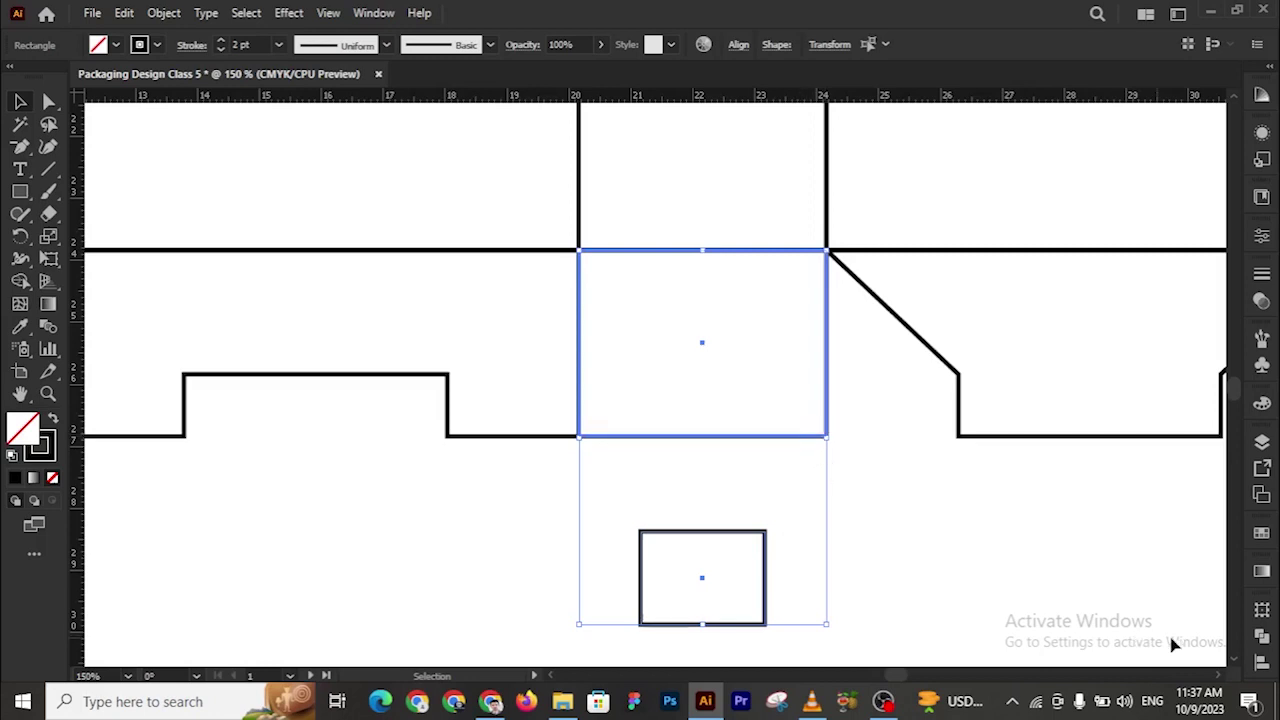
left_click(1261, 660)
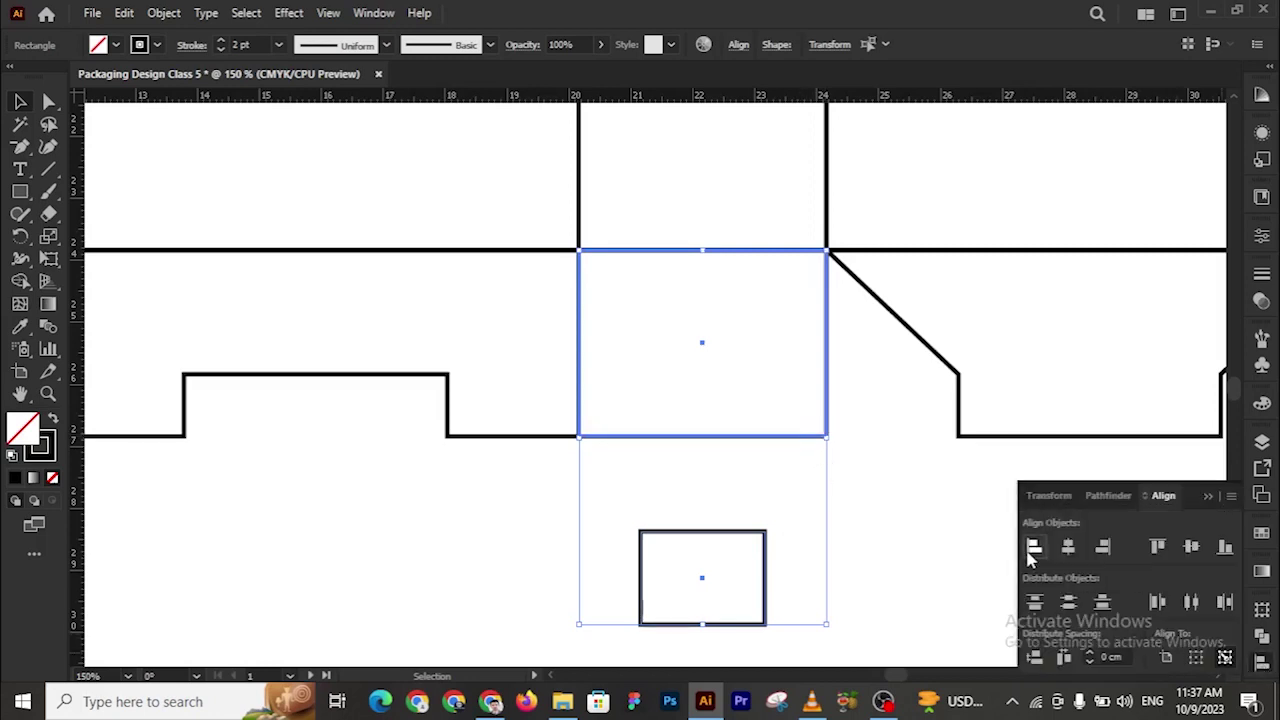
left_click(1031, 553)
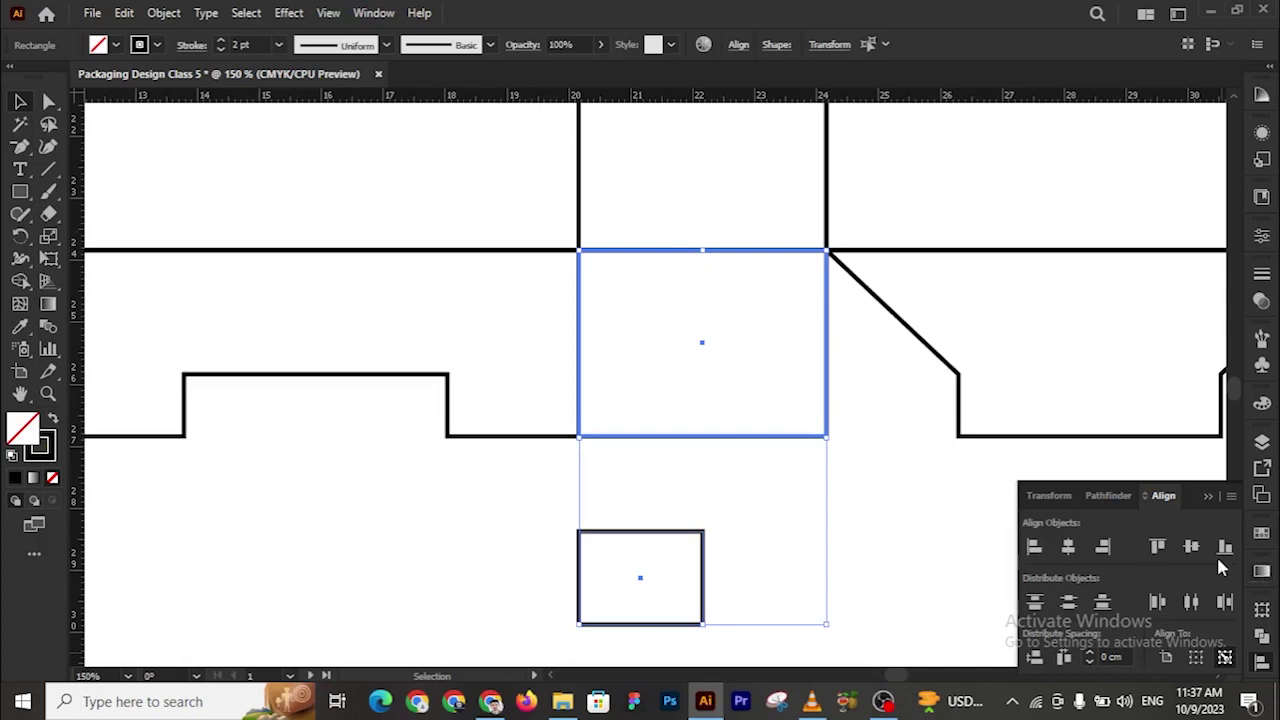
left_click(800, 548)
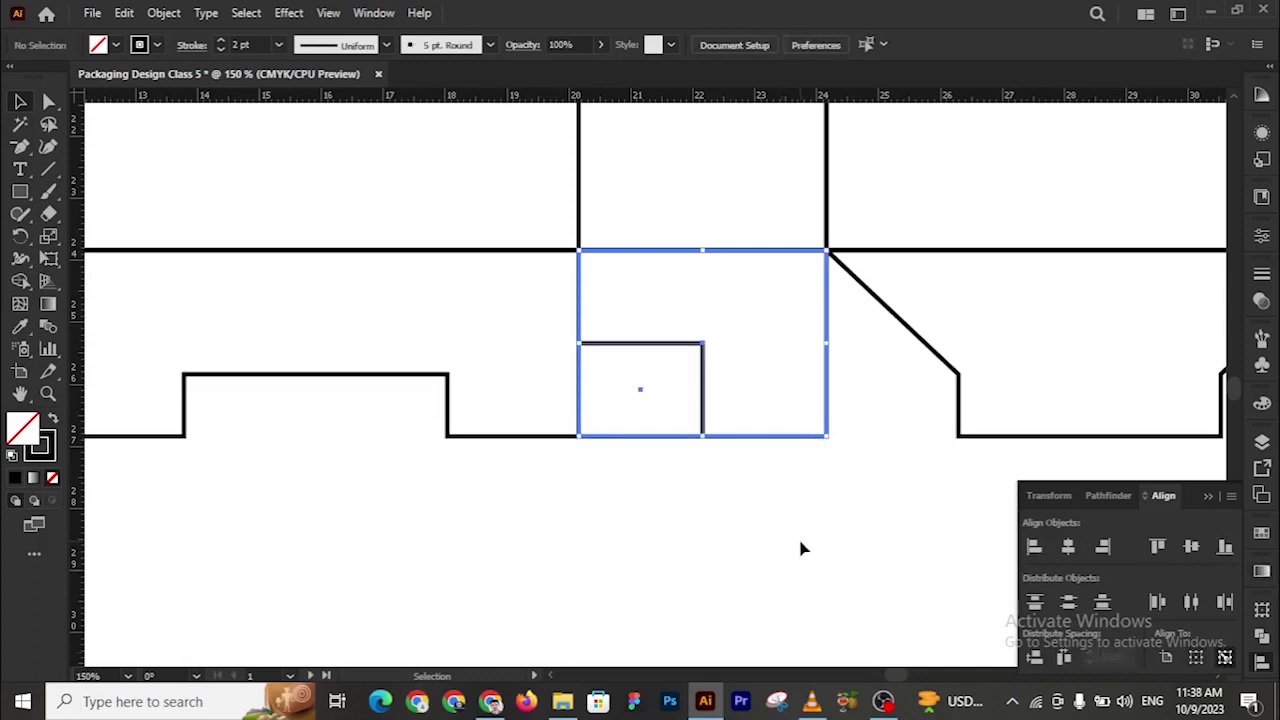
left_click(1208, 497)
Try to cut the small rectangle out of the second panel's flap with Shape Builder
left_click_drag(648, 479, 845, 312)
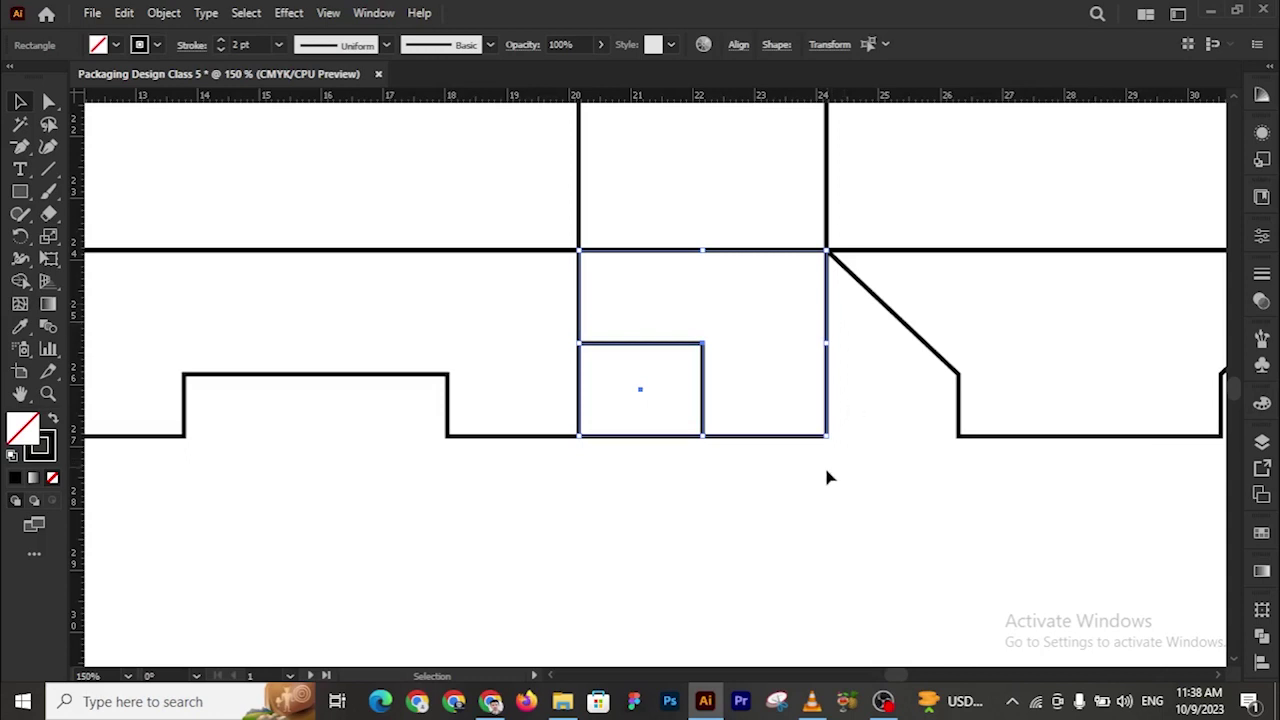
left_click(667, 450)
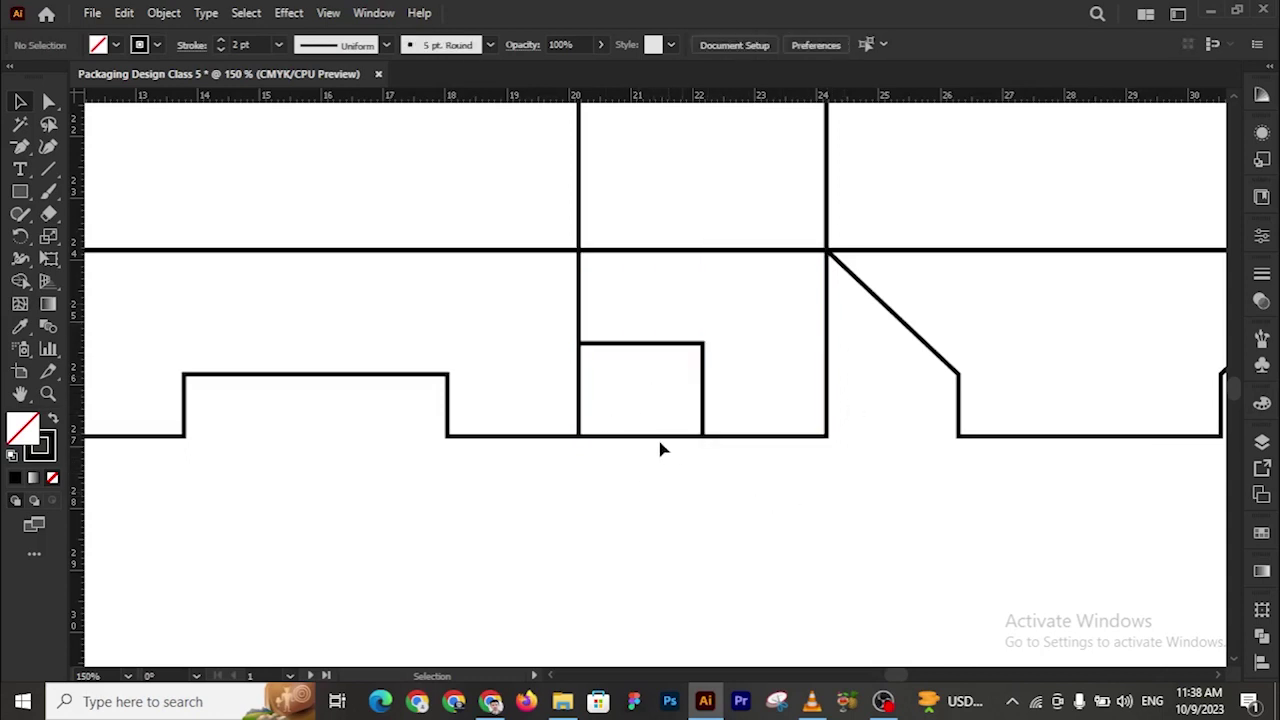
left_click(650, 437)
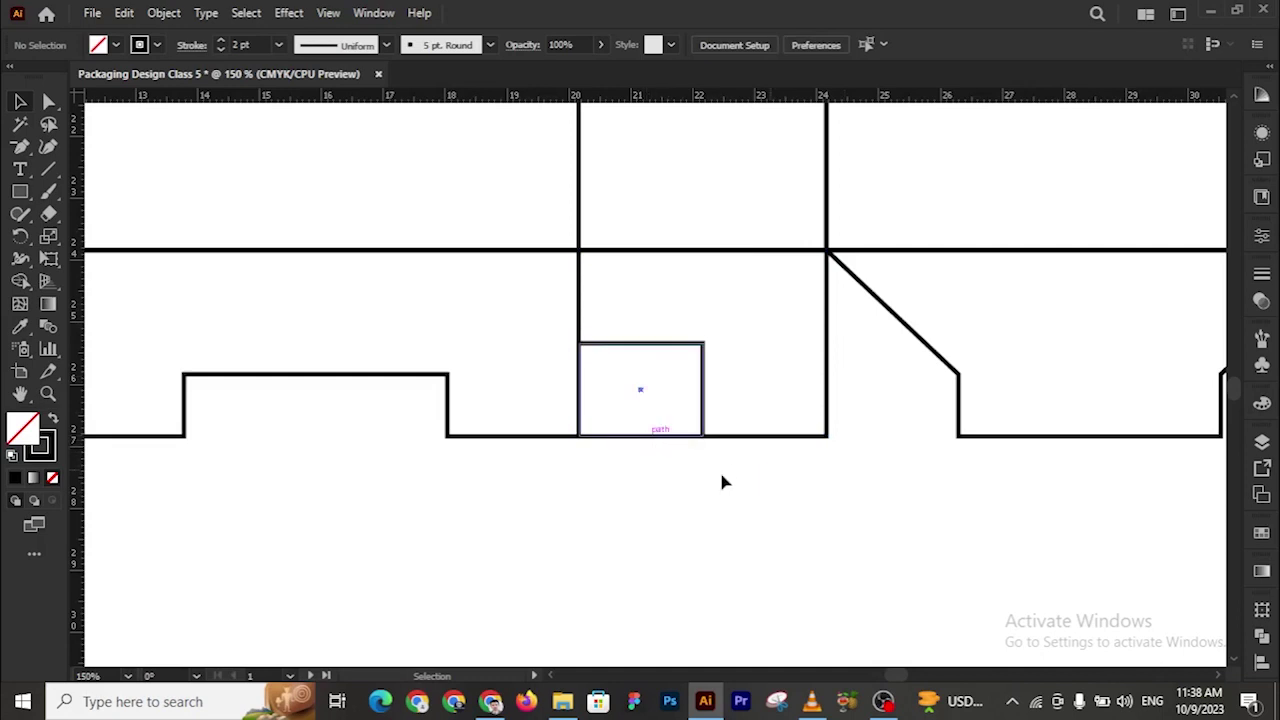
left_click_drag(661, 463, 852, 340)
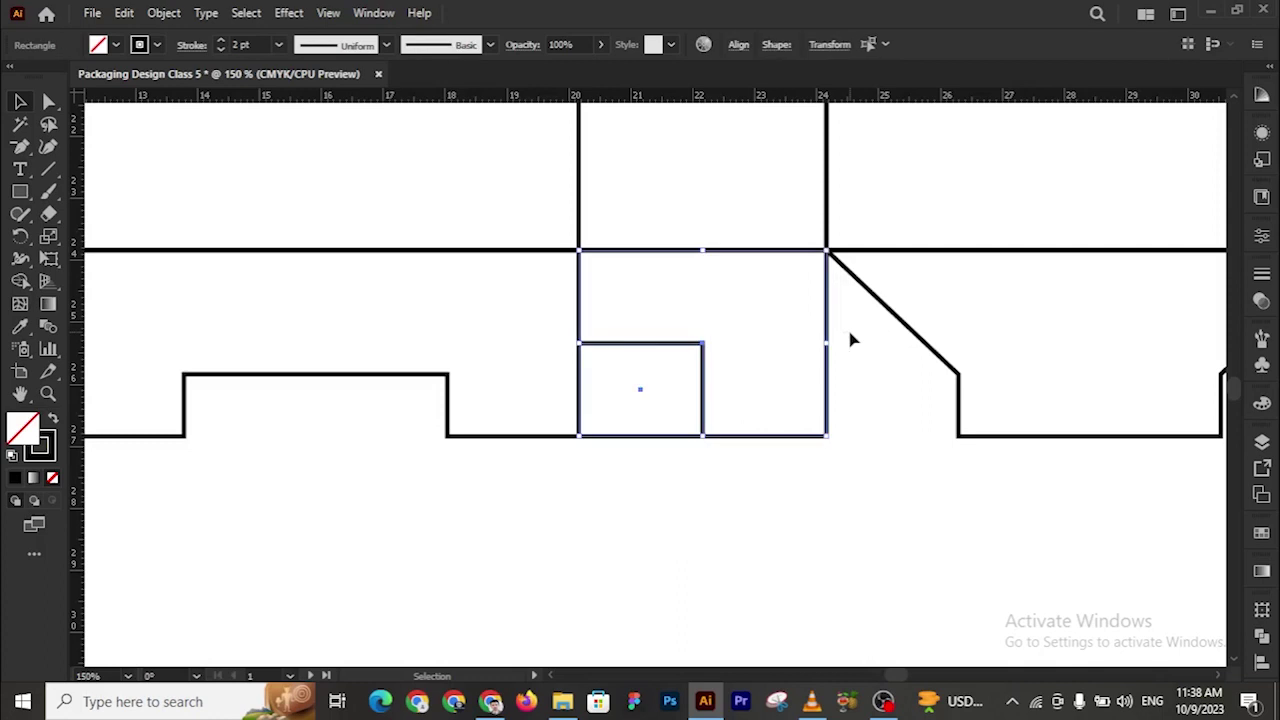
left_click(21, 281)
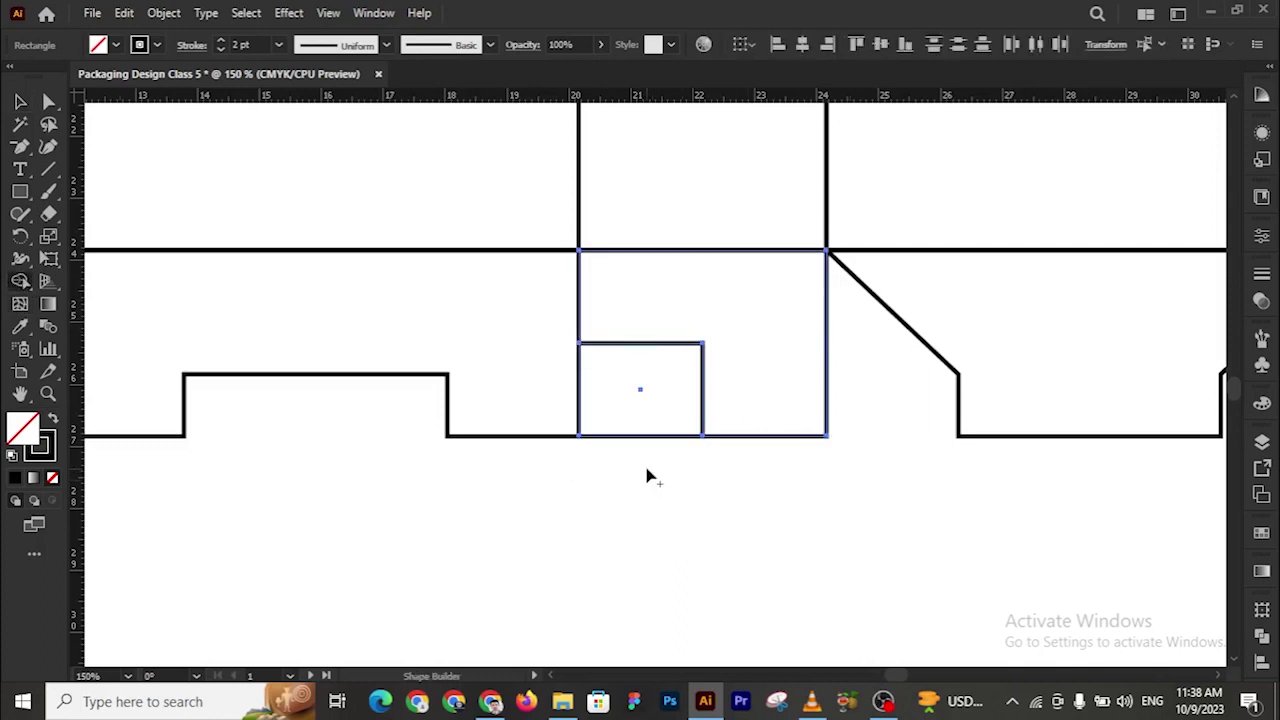
left_click_drag(650, 460, 670, 404)
key("ctrl+z")
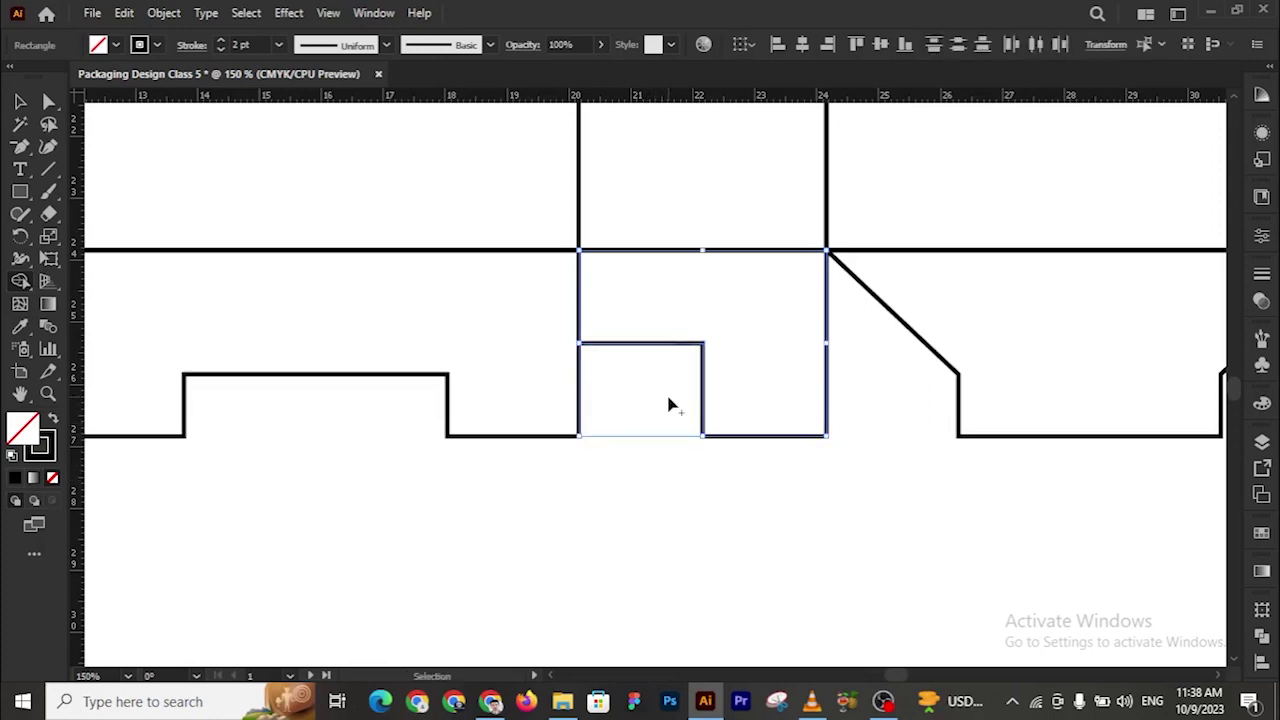
Subtract the small rectangle from the second panel's flap rectangle using Pathfinder's Minus Front, cutting out its lower-left corner
left_click(20, 102)
left_click(655, 472)
left_click_drag(655, 466, 766, 320)
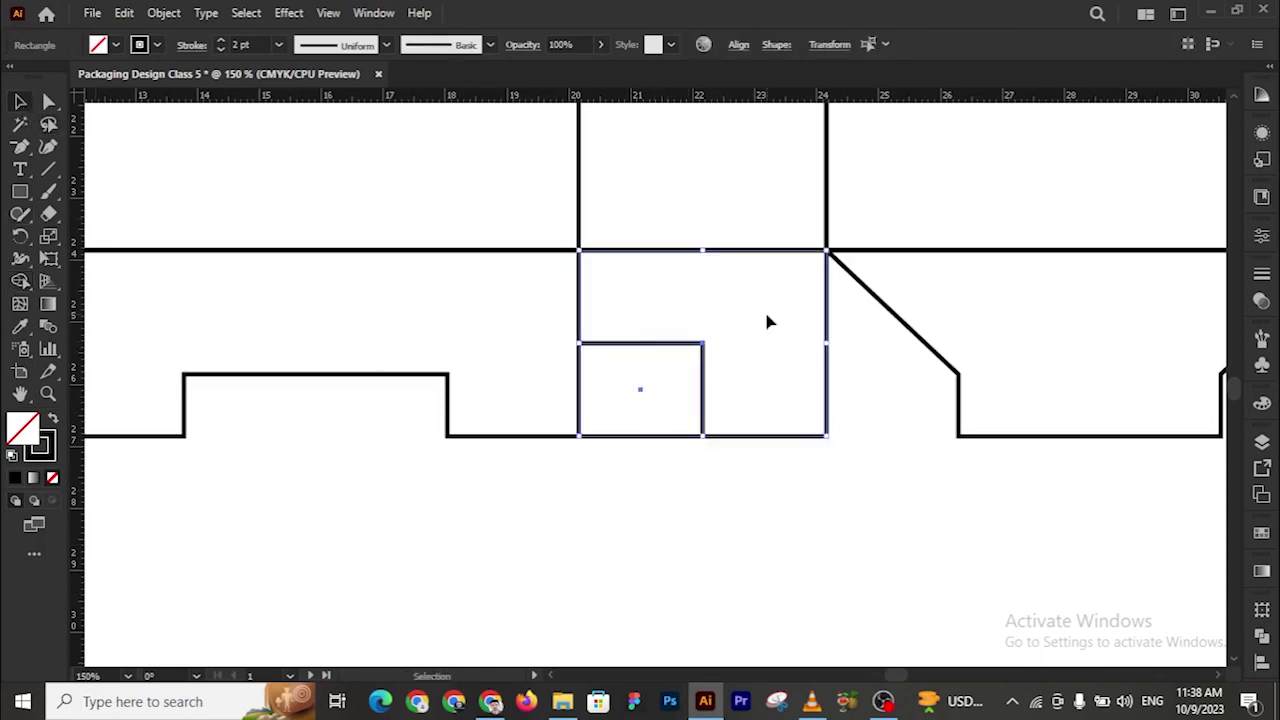
left_click(1263, 644)
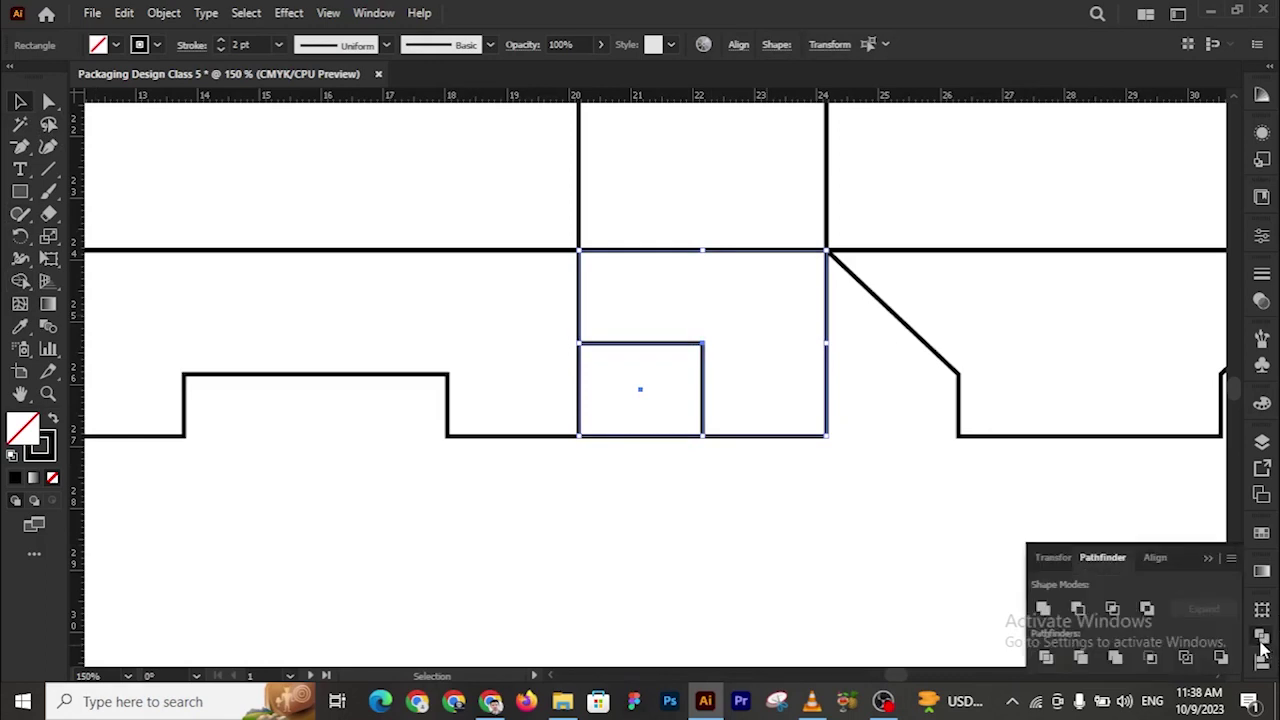
left_click(1078, 609)
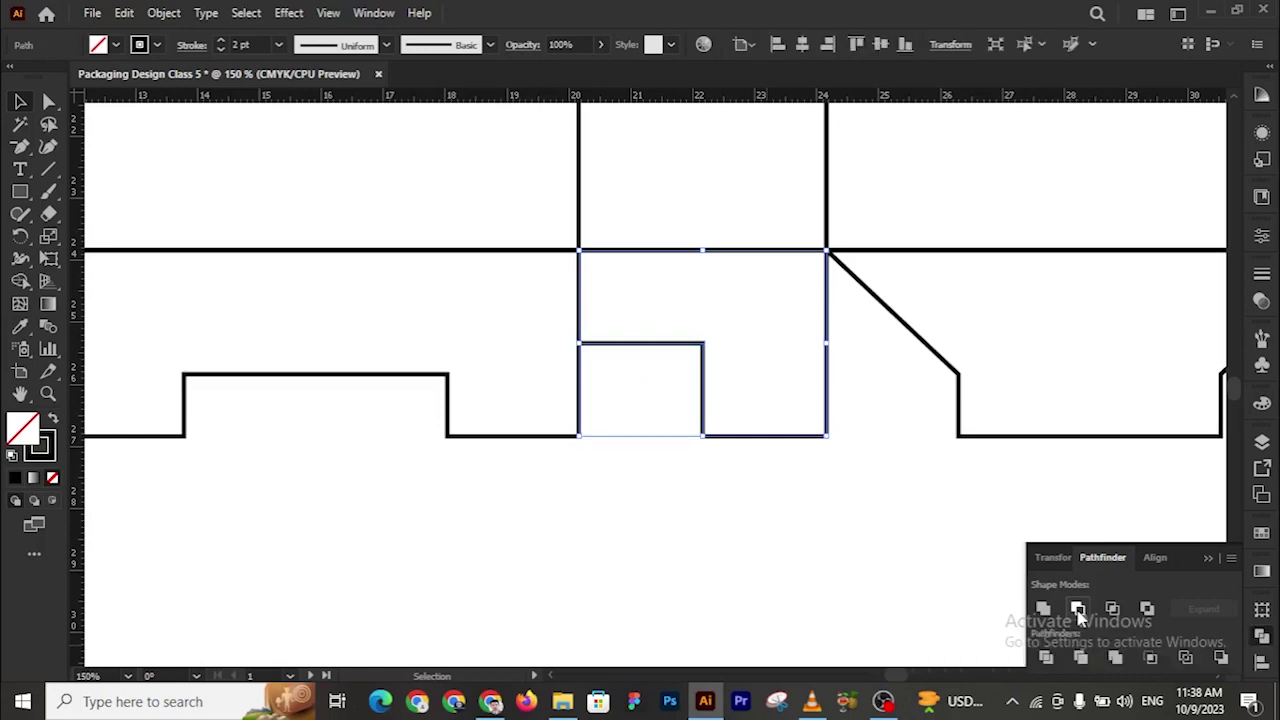
left_click(780, 567)
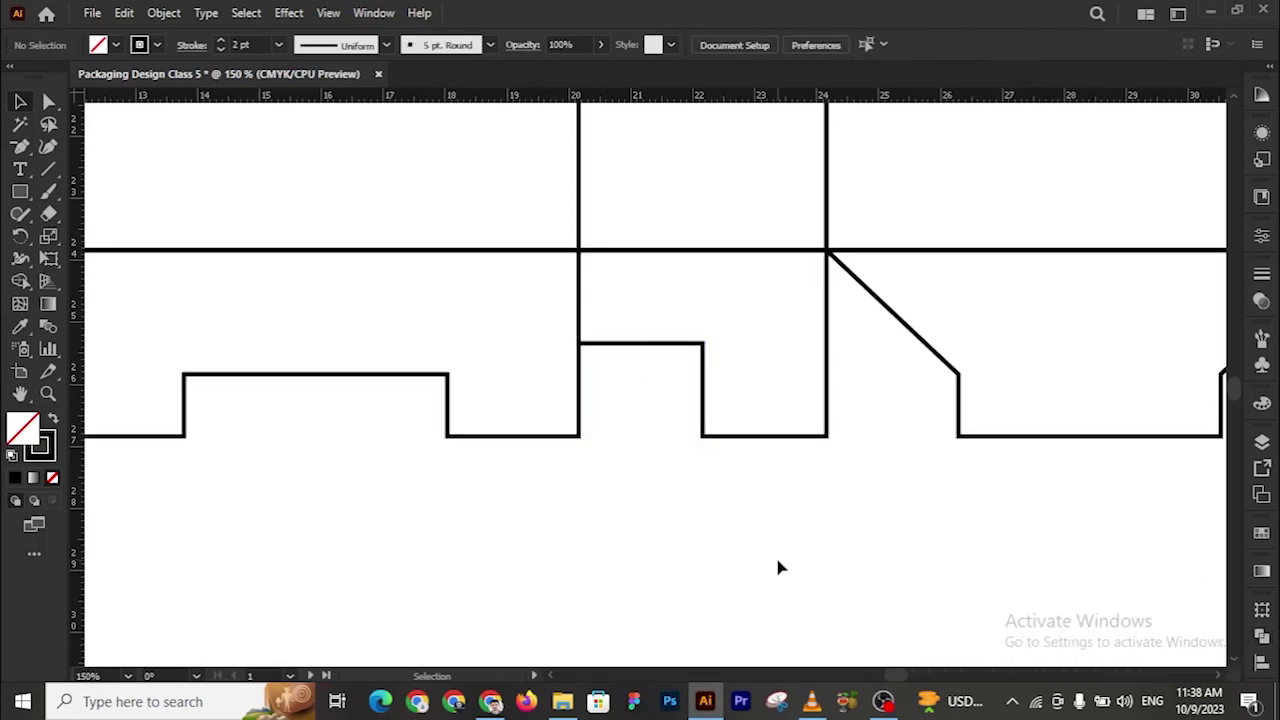
Examine the shape of the narrow side panels' bottom flaps on the reference template
key("z")
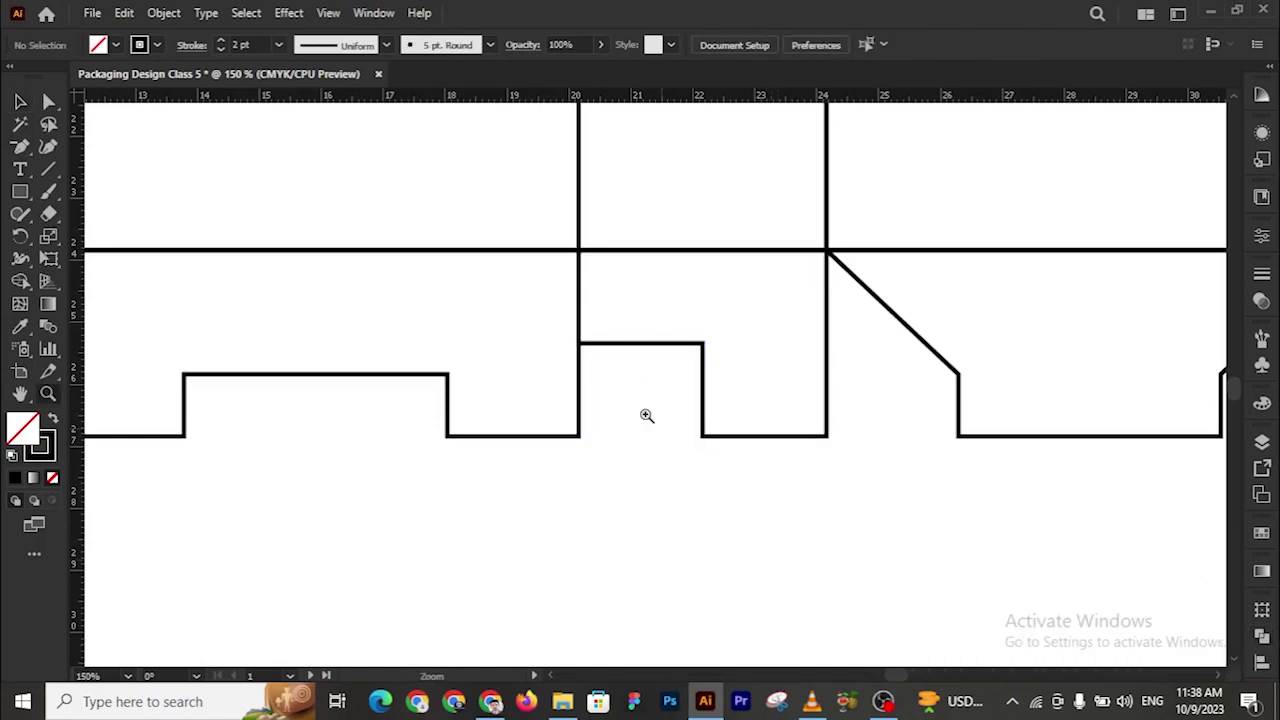
scroll(647, 415, "down", 2)
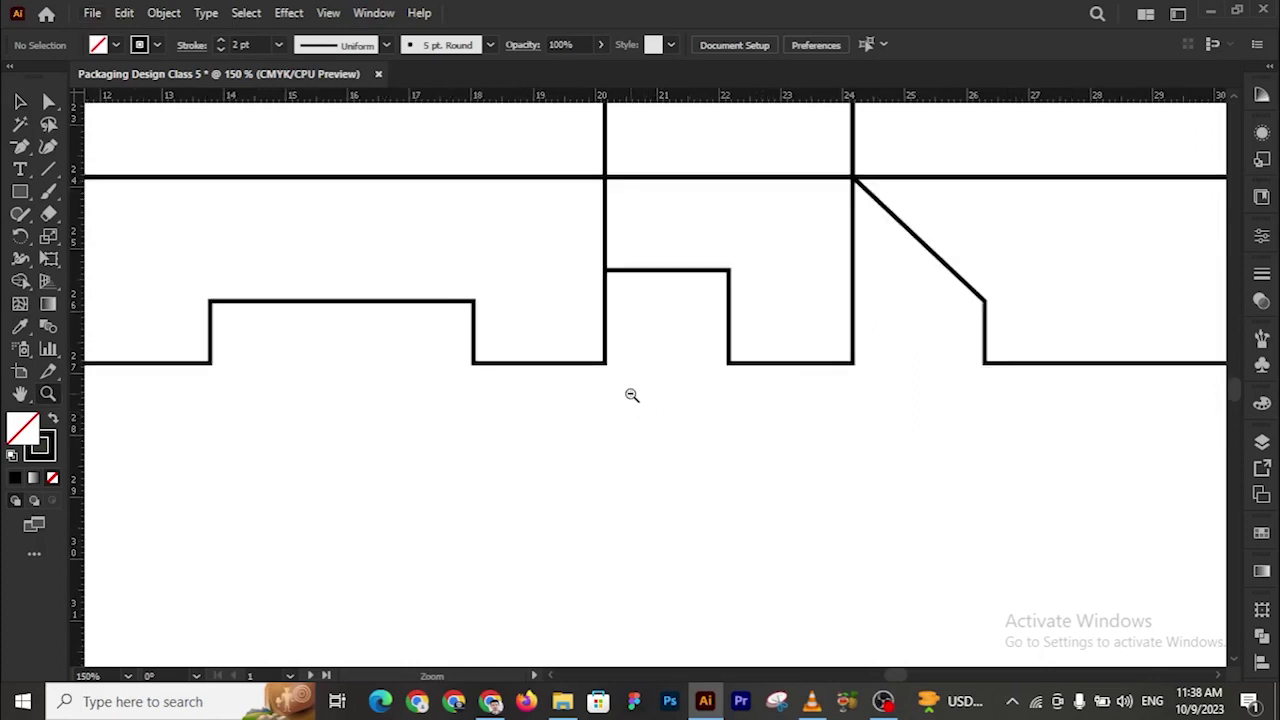
key("ctrl+minus")
key("ctrl+minus")
left_click_drag(439, 343, 857, 380)
left_click_drag(602, 419, 717, 414)
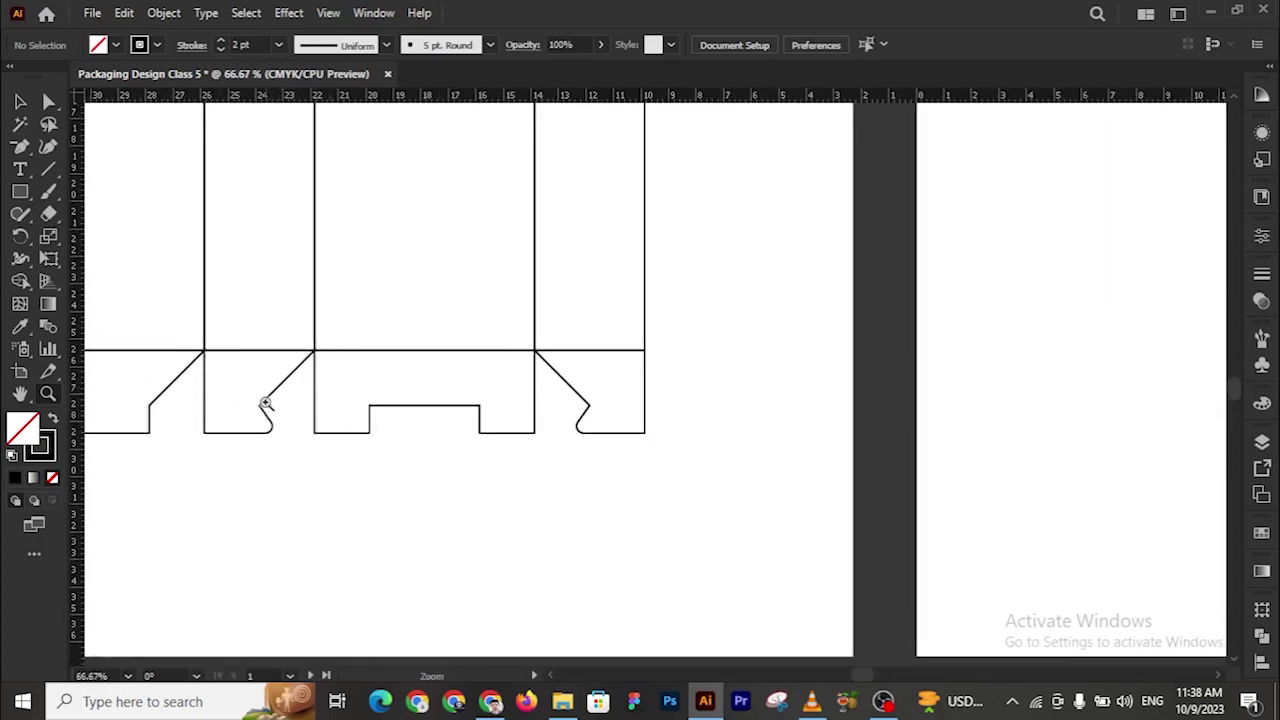
left_click(1000, 417)
left_click(1000, 417)
key("super")
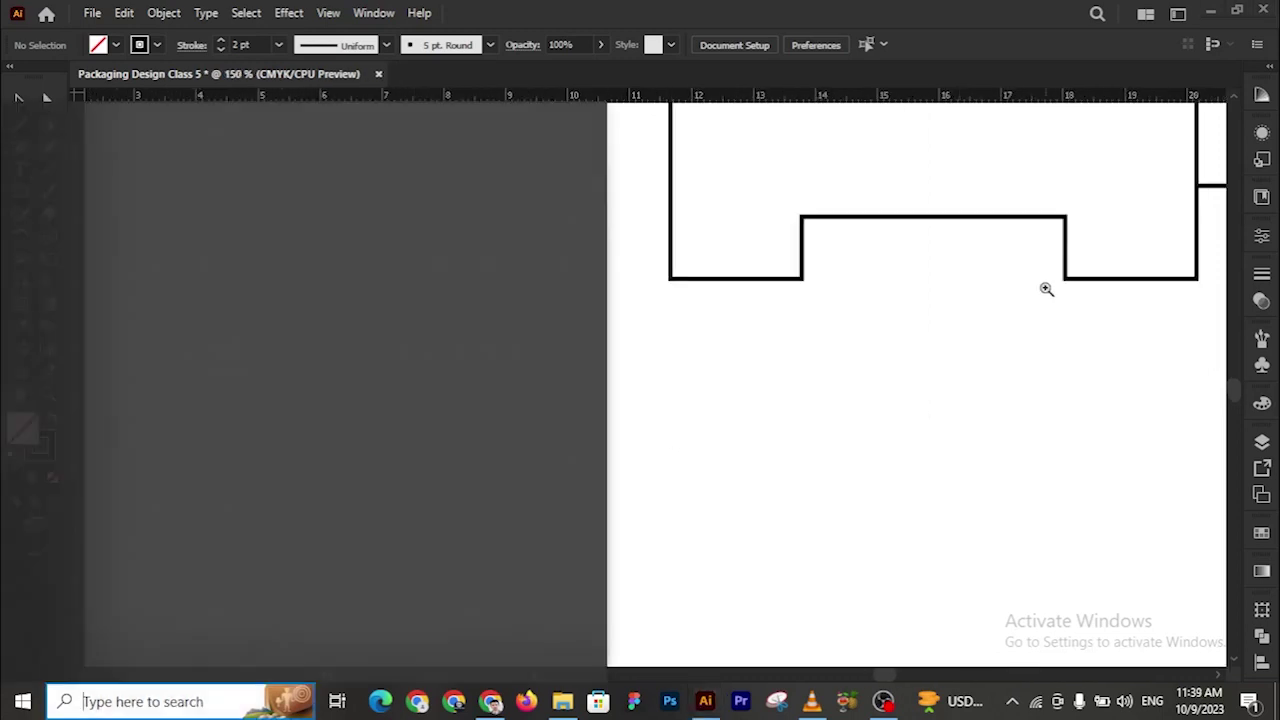
key("super")
left_click(1046, 289)
key("super")
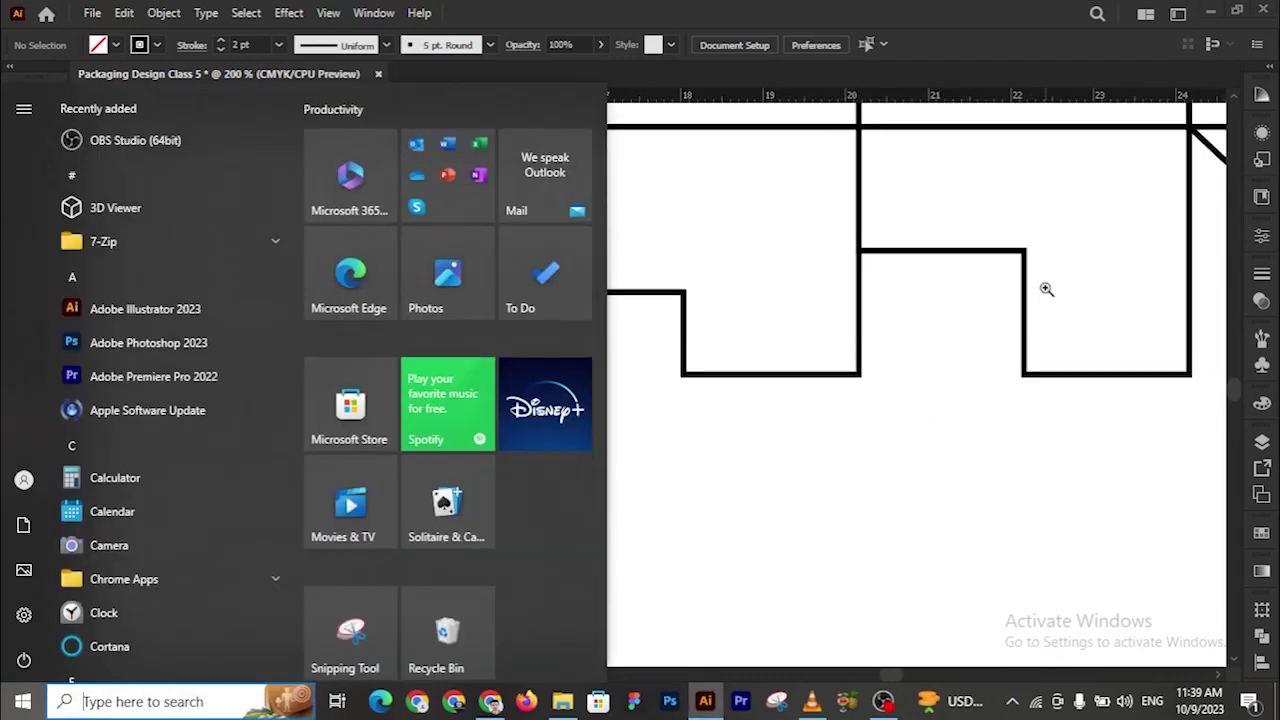
key("super")
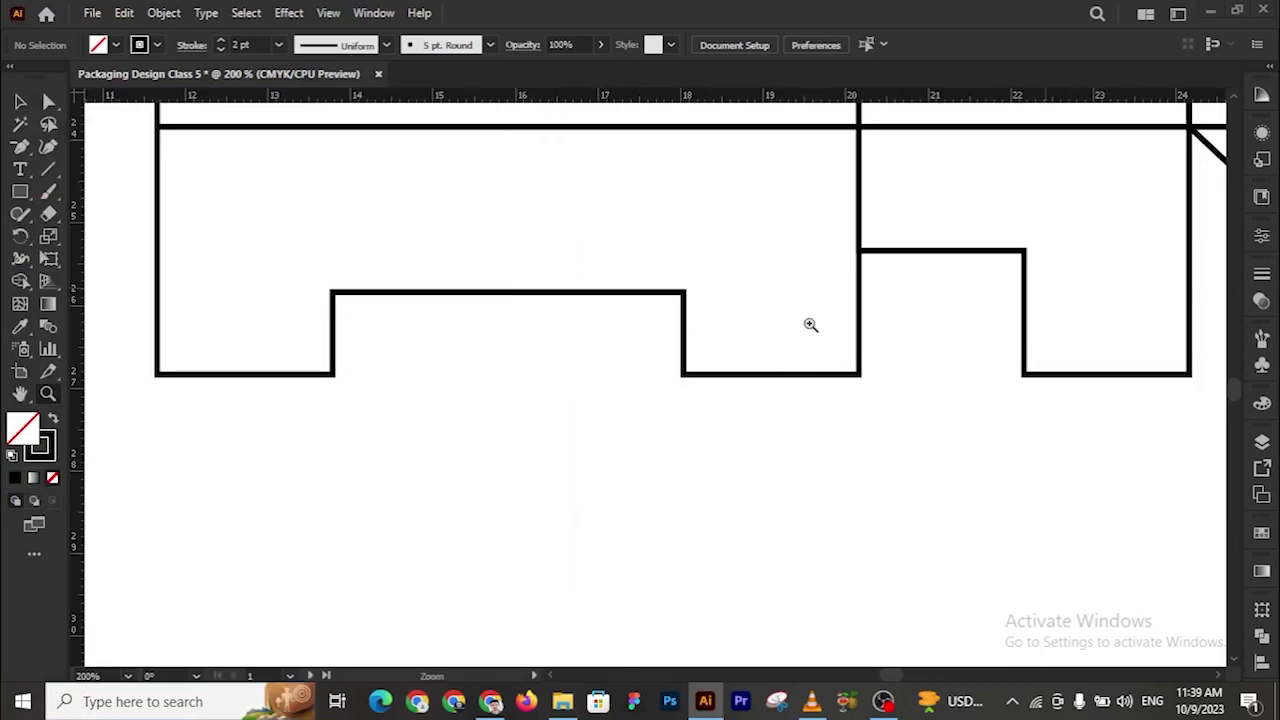
left_click(860, 127)
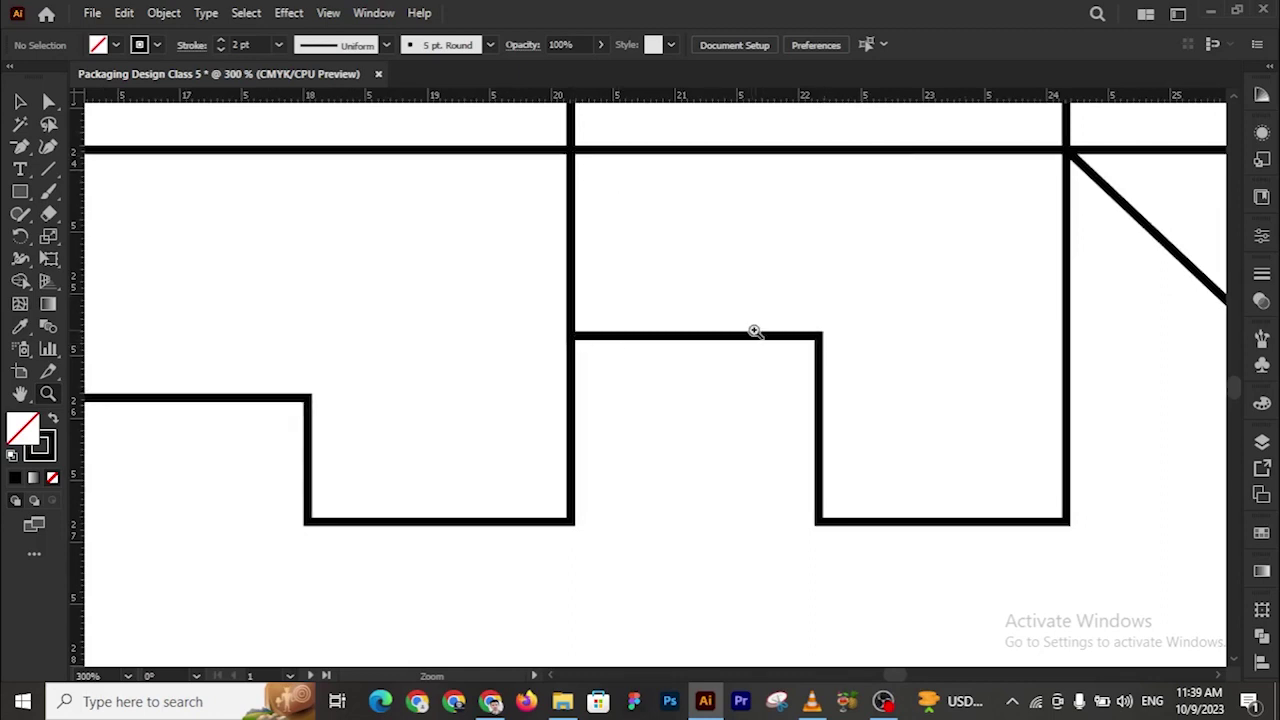
Remove the anchor point where the cutout meets the second flap's left edge, leaving a slope from the fold-line corner to the cutout's inner corner
left_click(50, 103)
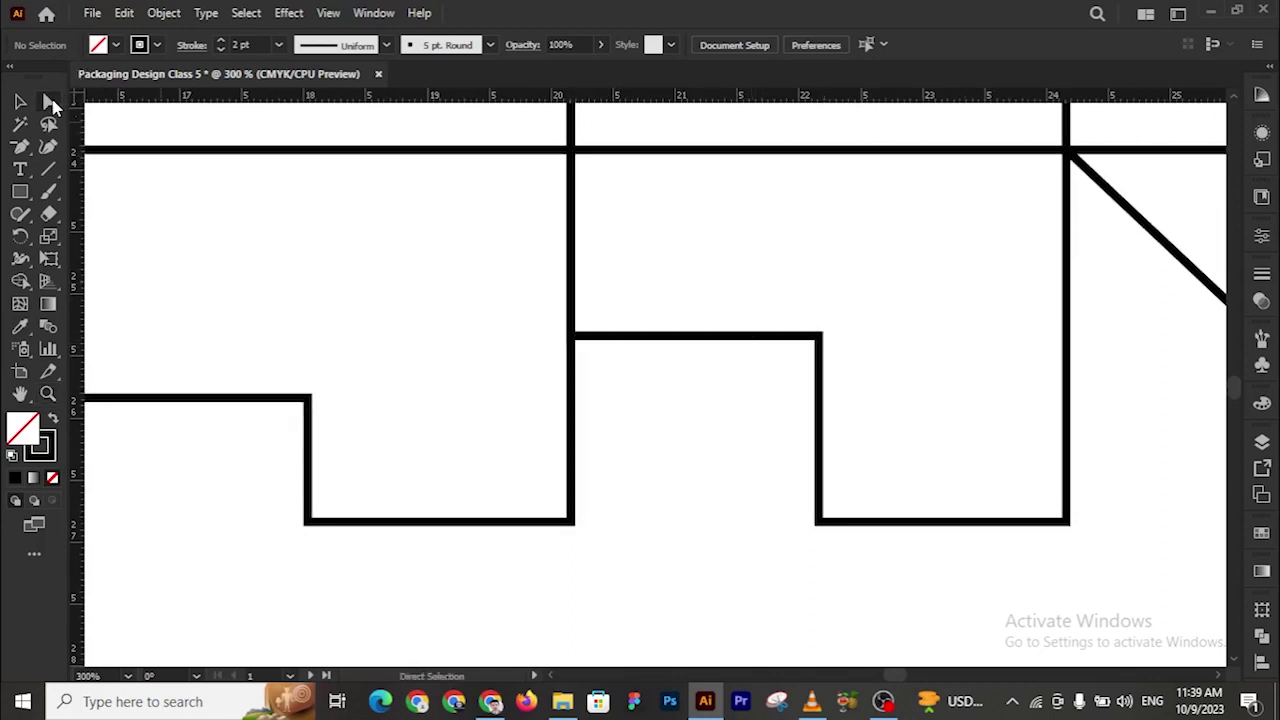
left_click(614, 337)
left_click(572, 337)
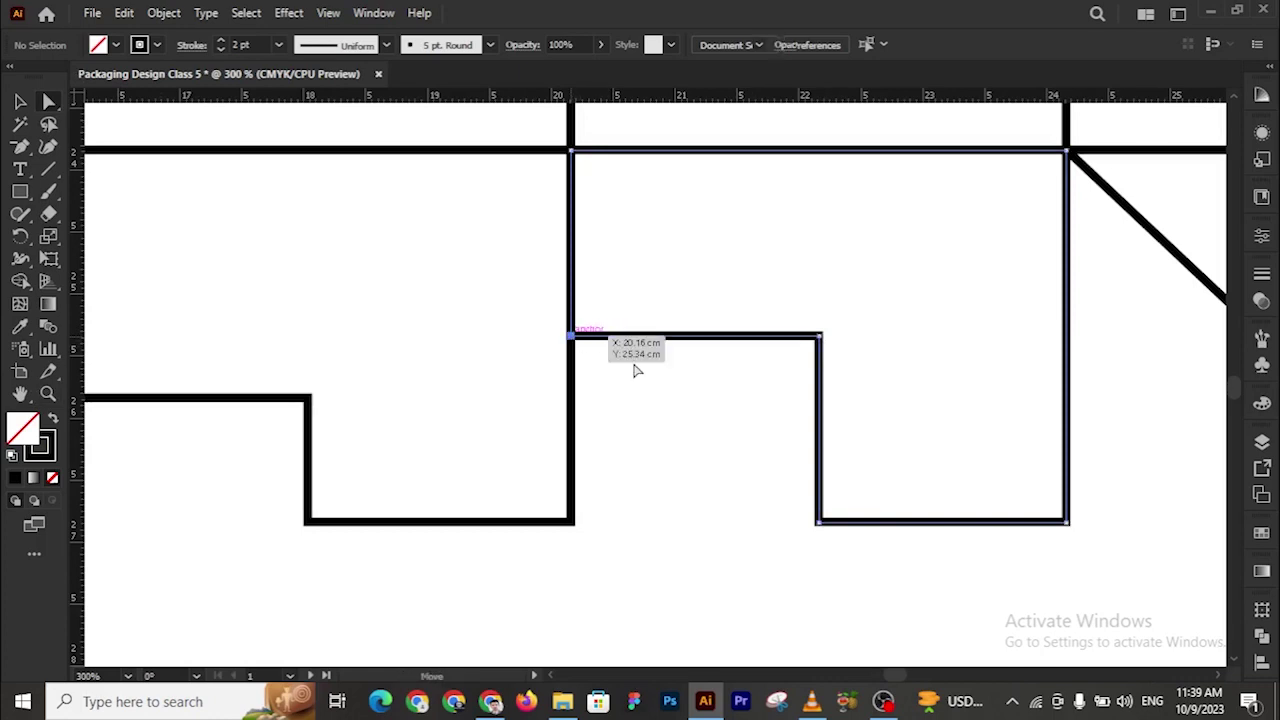
left_click(19, 147)
left_click(572, 337)
key("v")
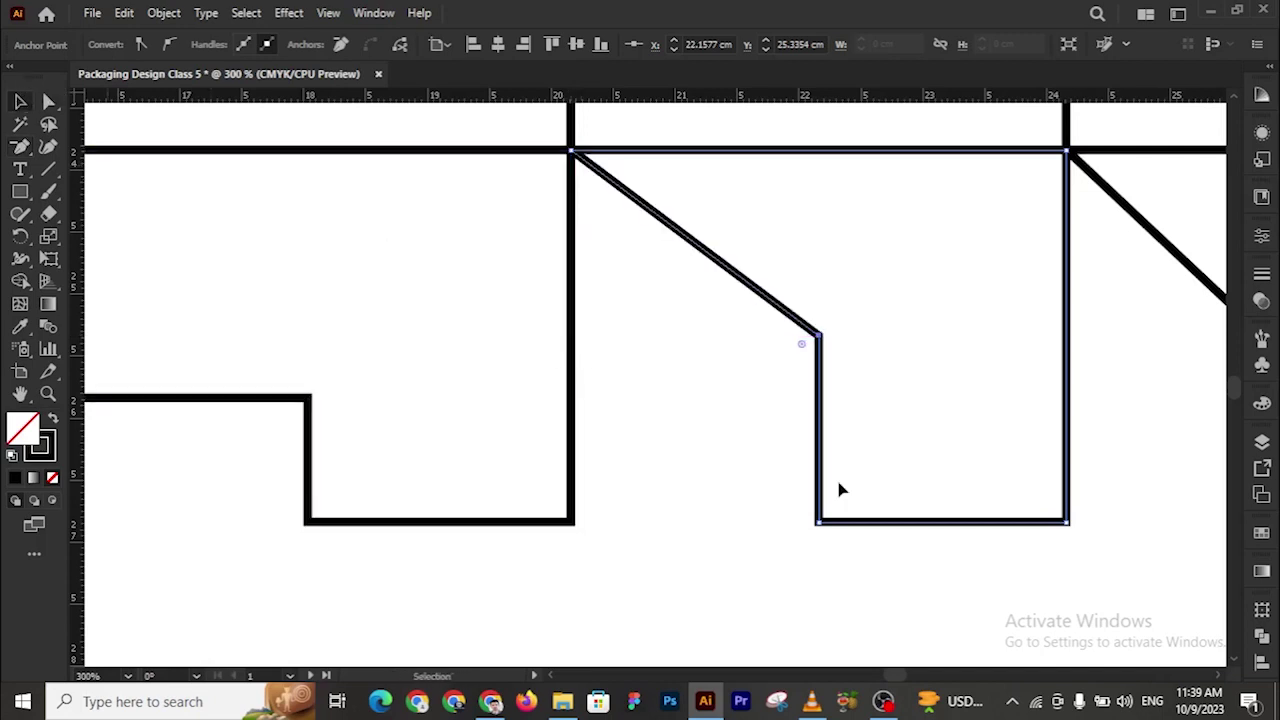
left_click(725, 446)
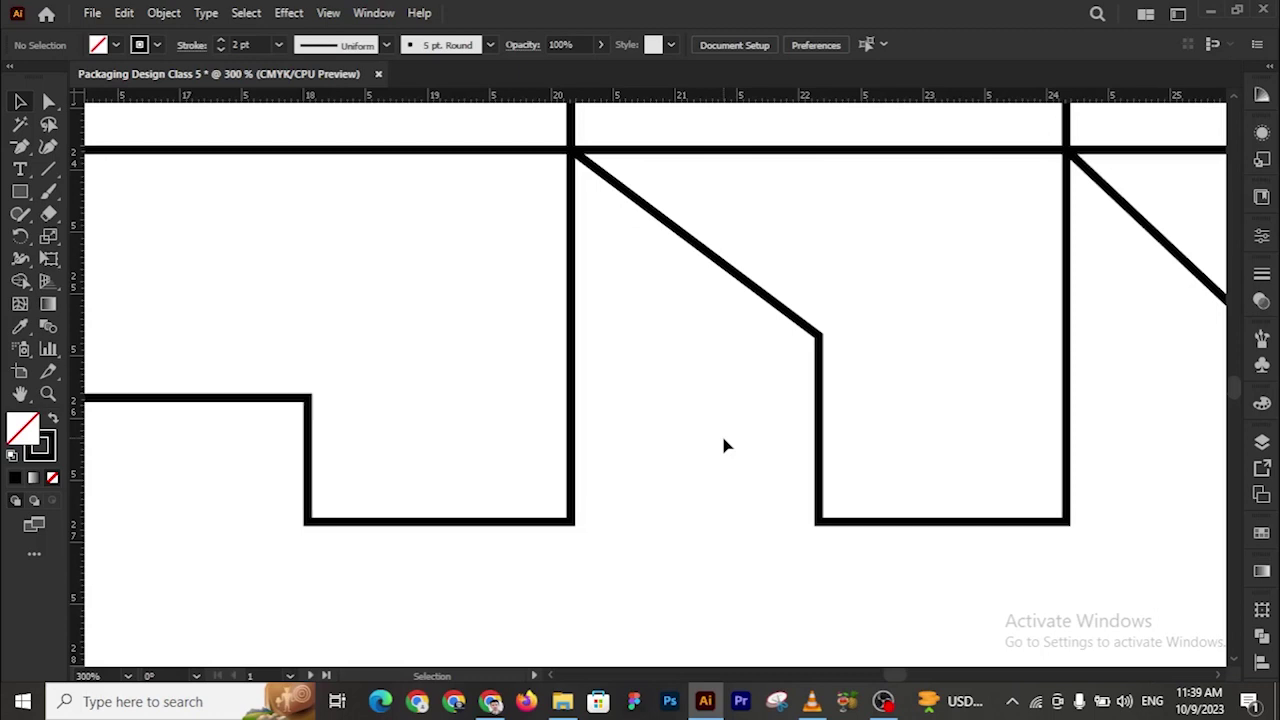
Nudge the second flap's bottom-left anchor point outward to the left so the edge above it slants
key("a")
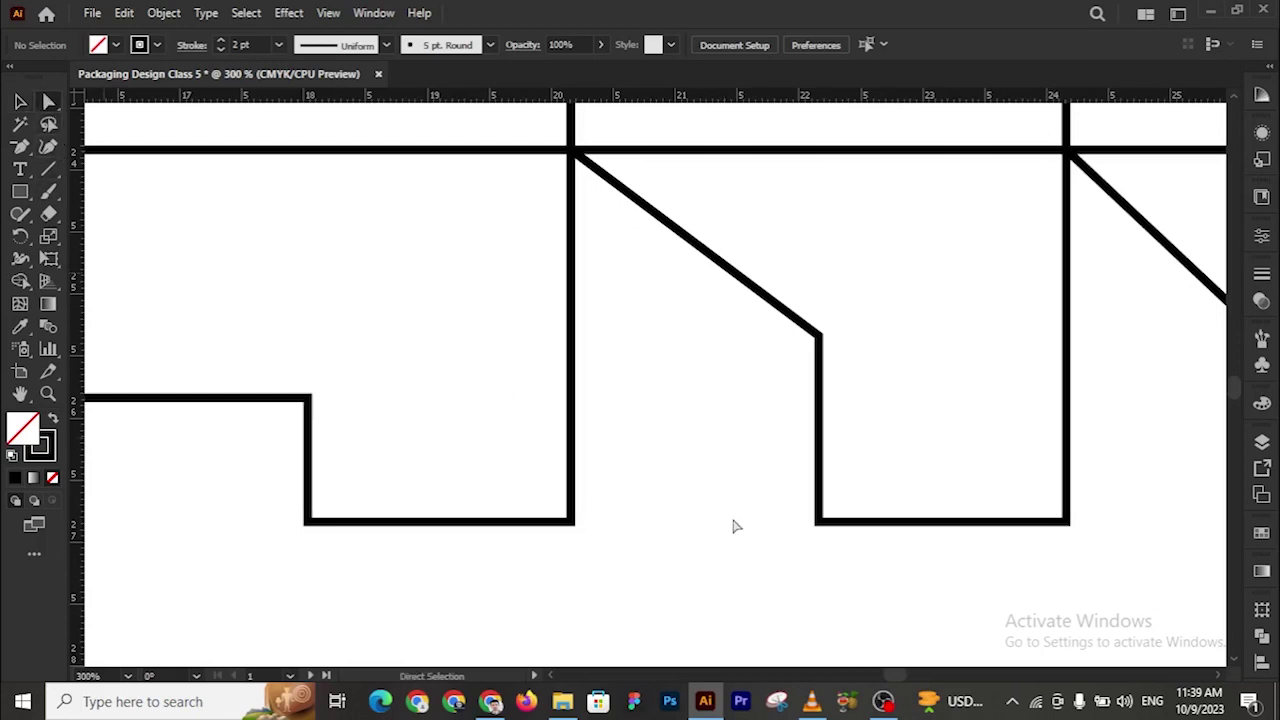
left_click(818, 522)
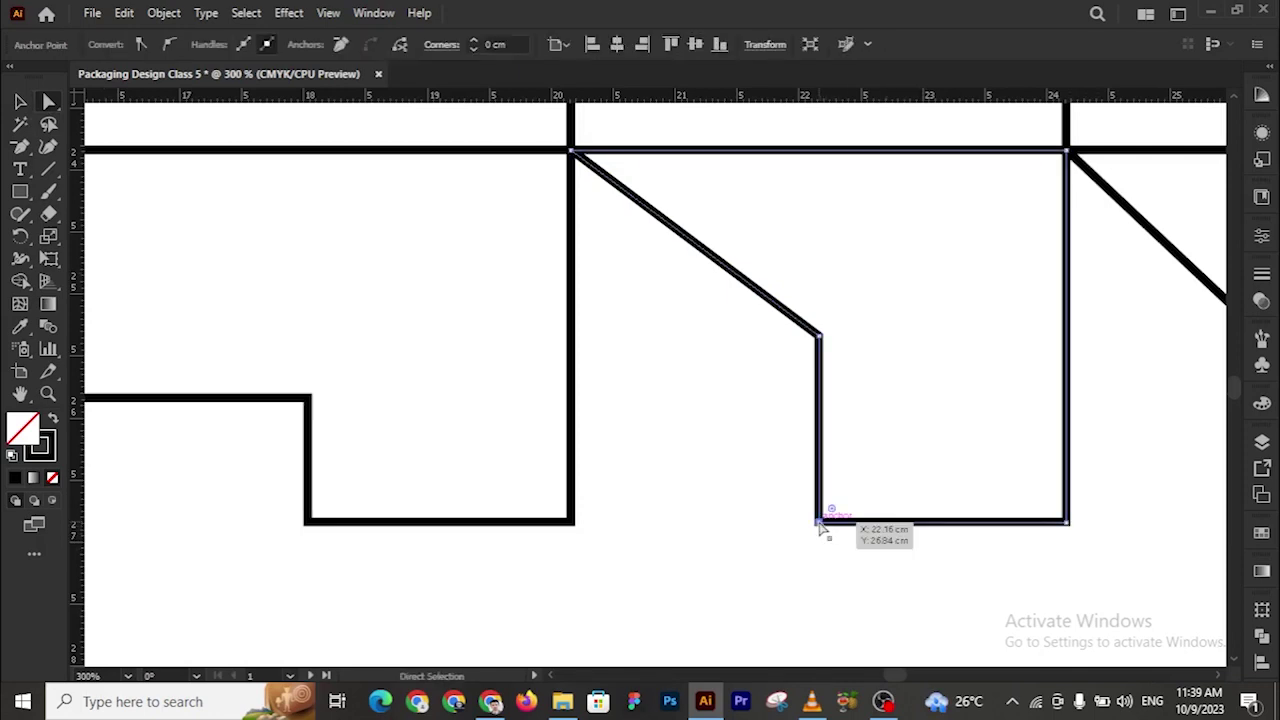
key("ctrl")
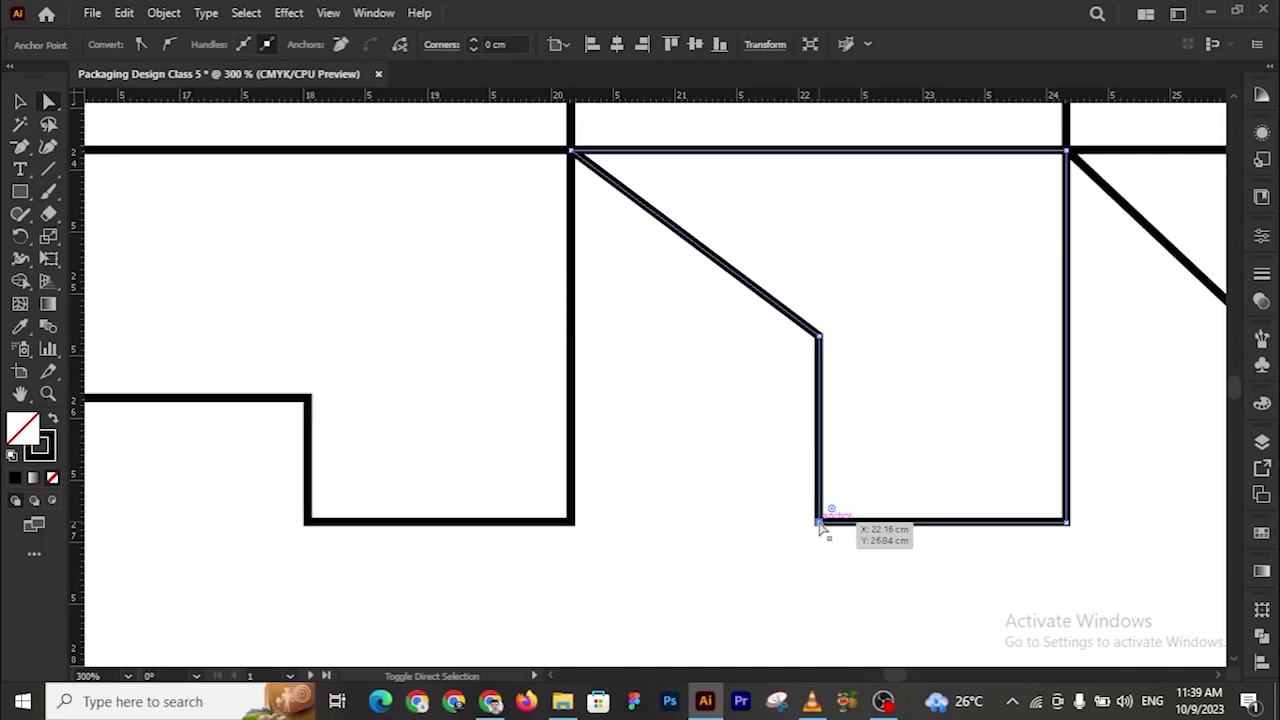
key("shift+Left")
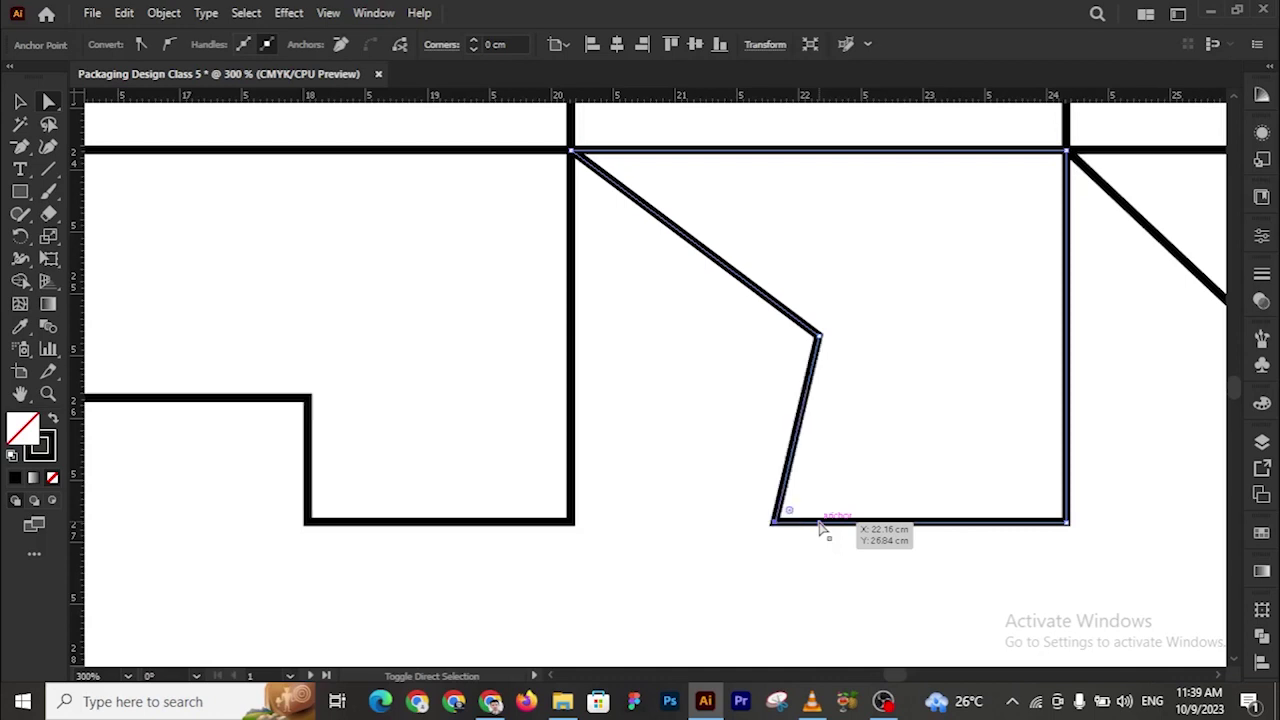
left_click(772, 604)
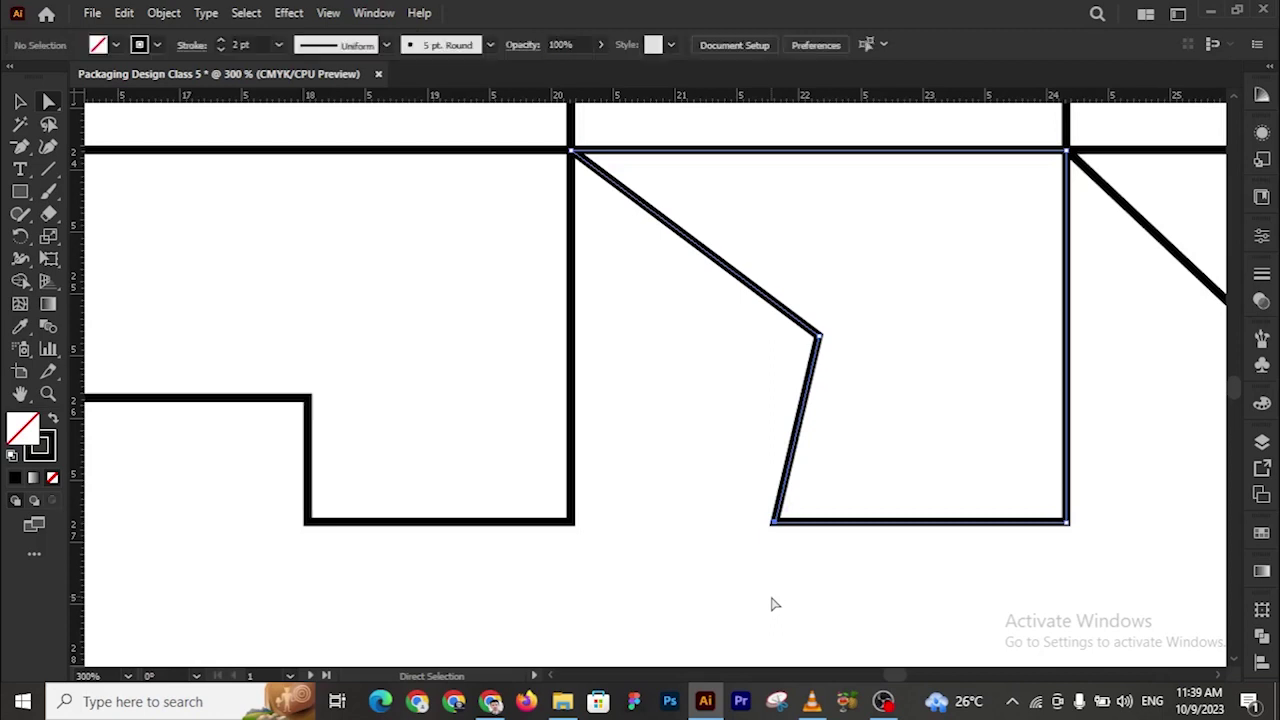
Duplicate the first panel's notched flap and the third panel's tapered flap straight down into the empty area below the template
key("z")
left_click(714, 477, "alt")
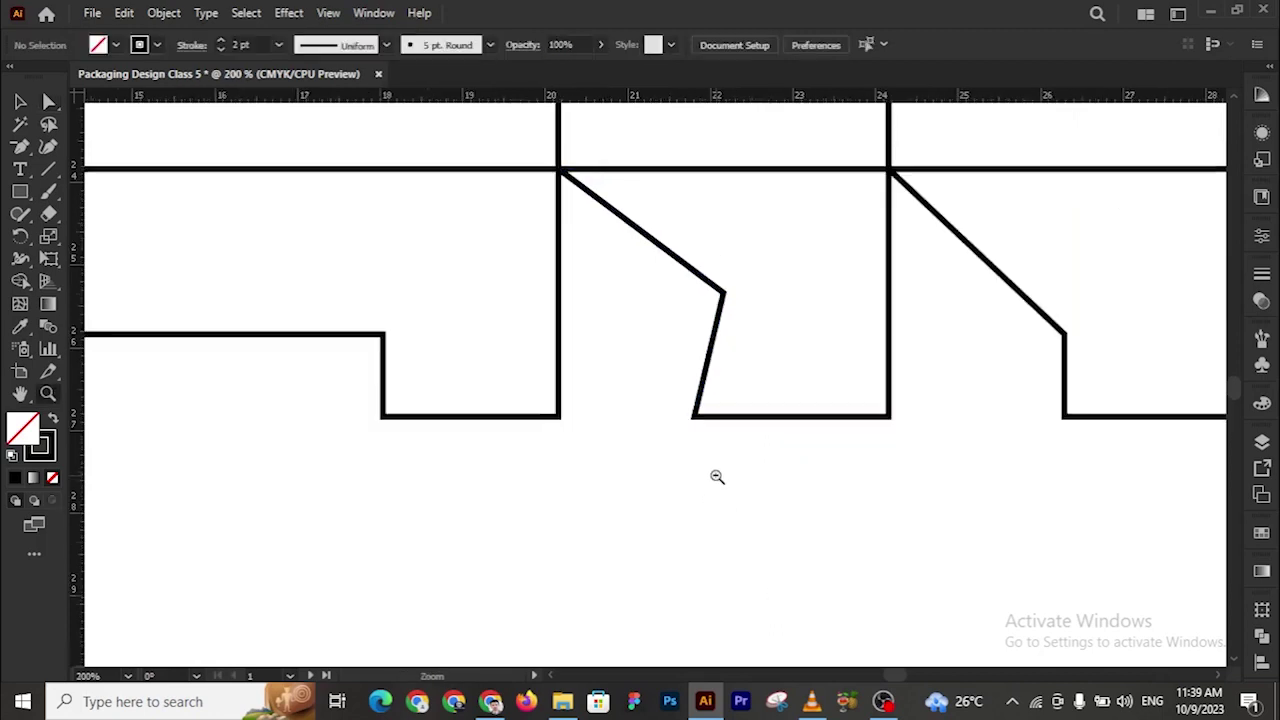
left_click(617, 431, "alt")
left_click(616, 431, "alt")
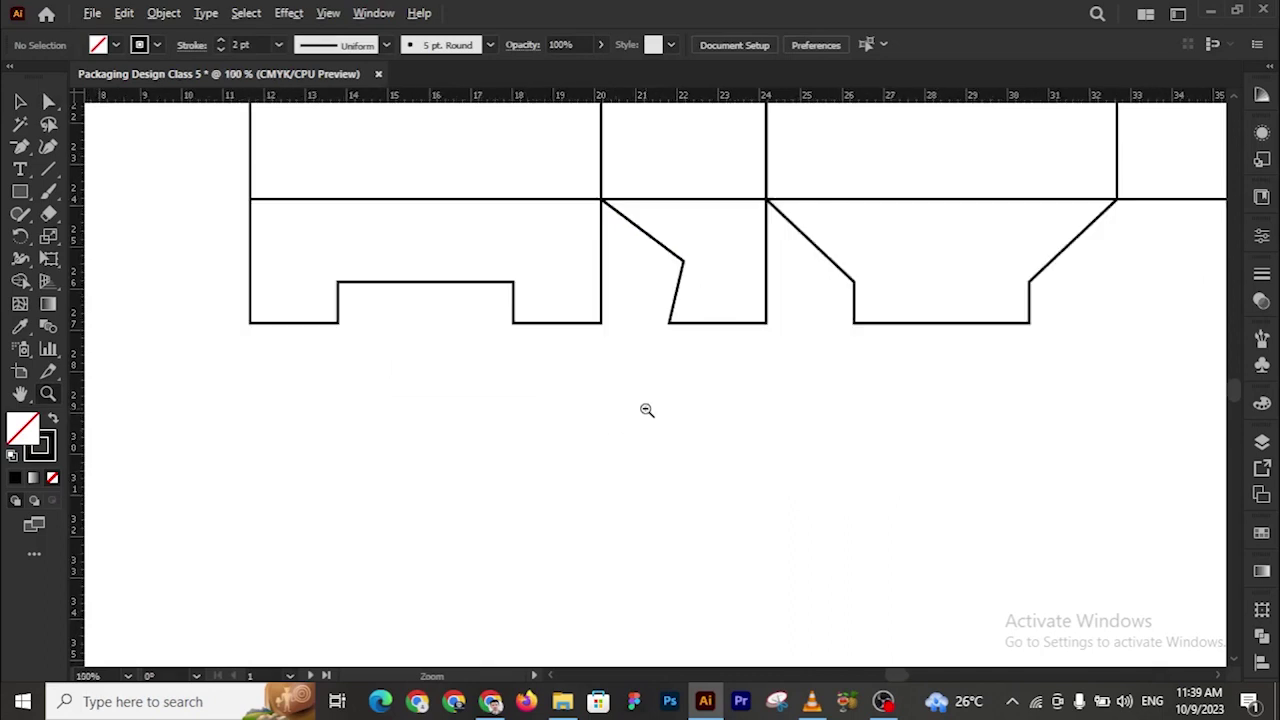
left_click(645, 410, "alt")
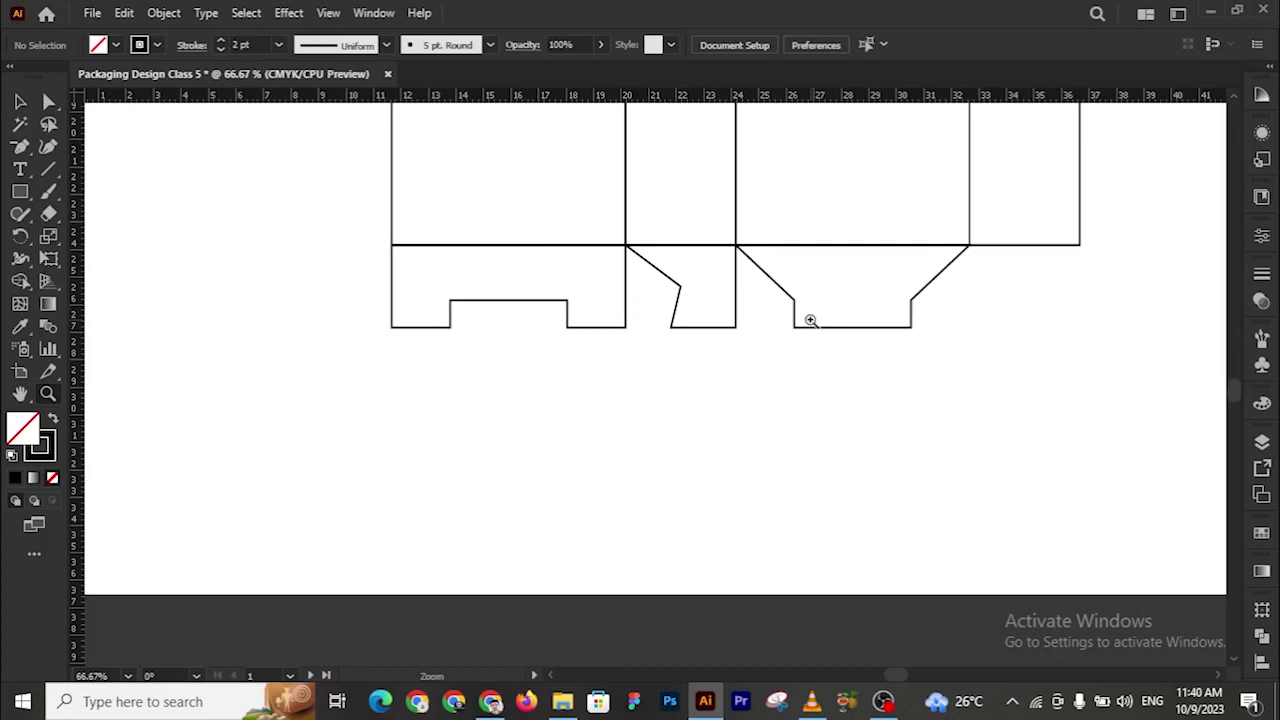
left_click(17, 102)
left_click_drag(558, 308, 558, 507)
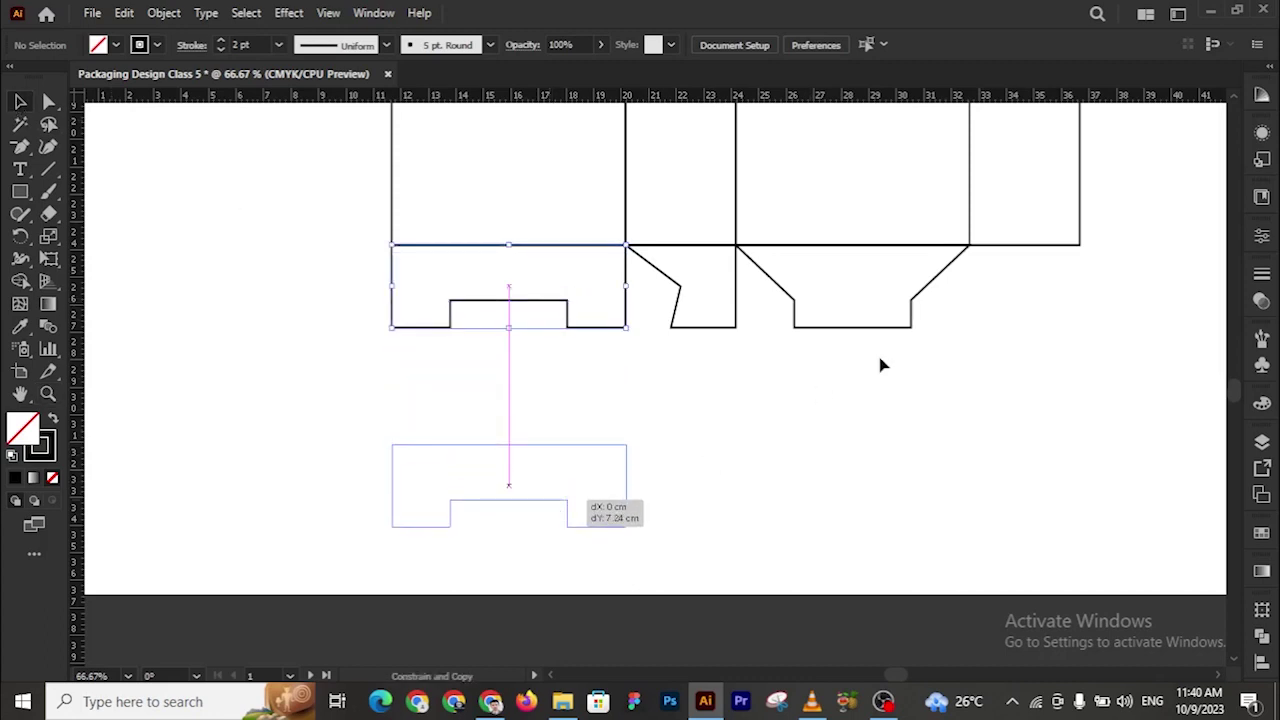
left_click_drag(886, 331, 765, 461)
Reflect the copied notched flap across the horizontal axis so its notch faces up
left_click_drag(509, 417, 646, 545)
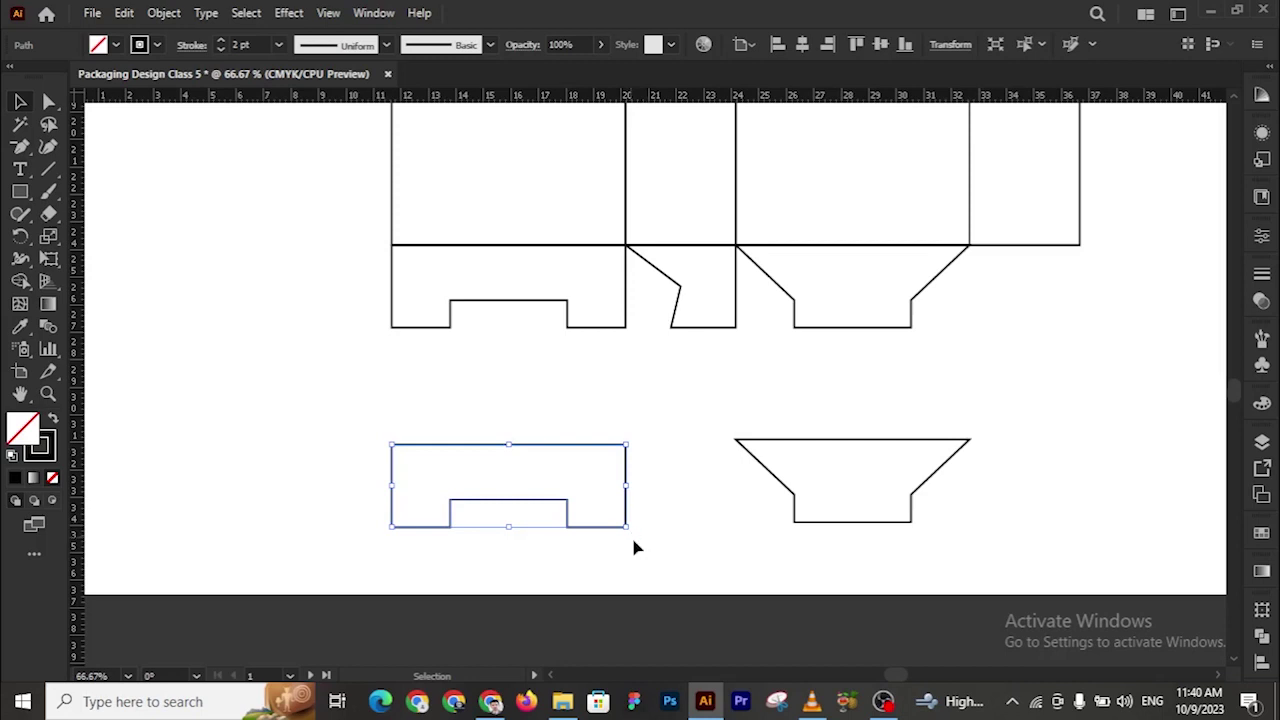
right_click(578, 509)
mouse_move(600, 566)
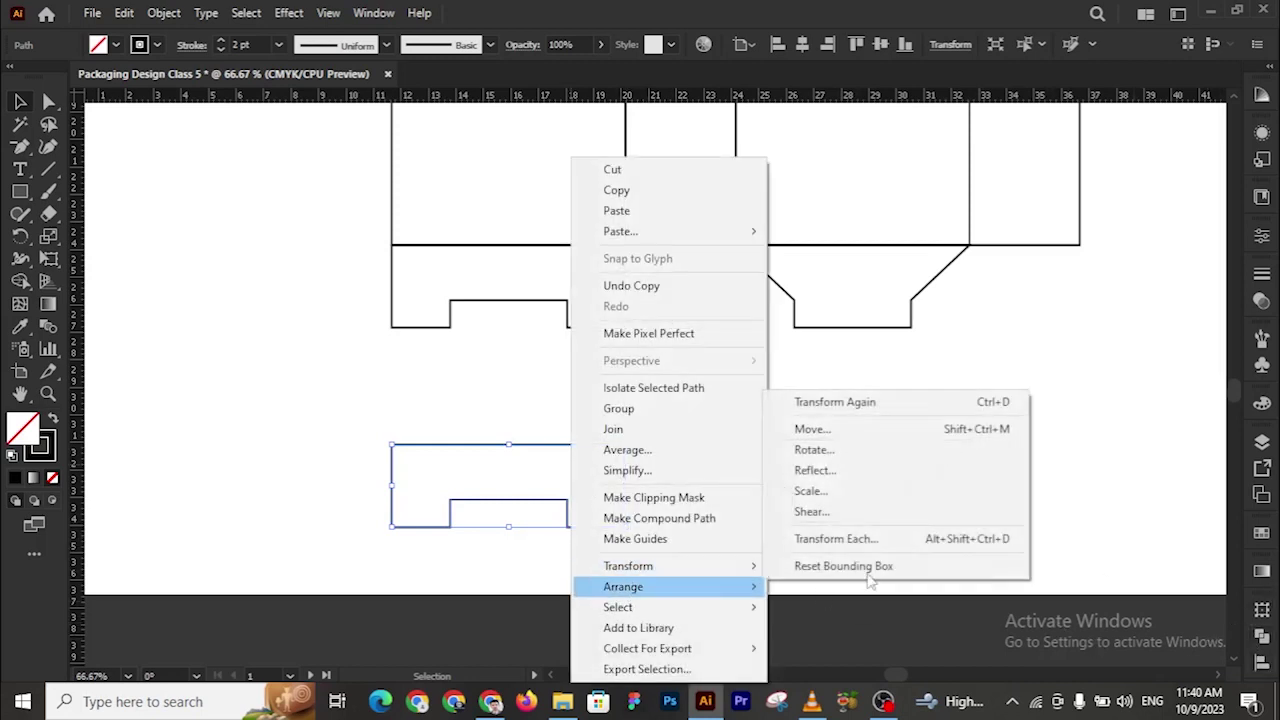
left_click(845, 478)
left_click(562, 249)
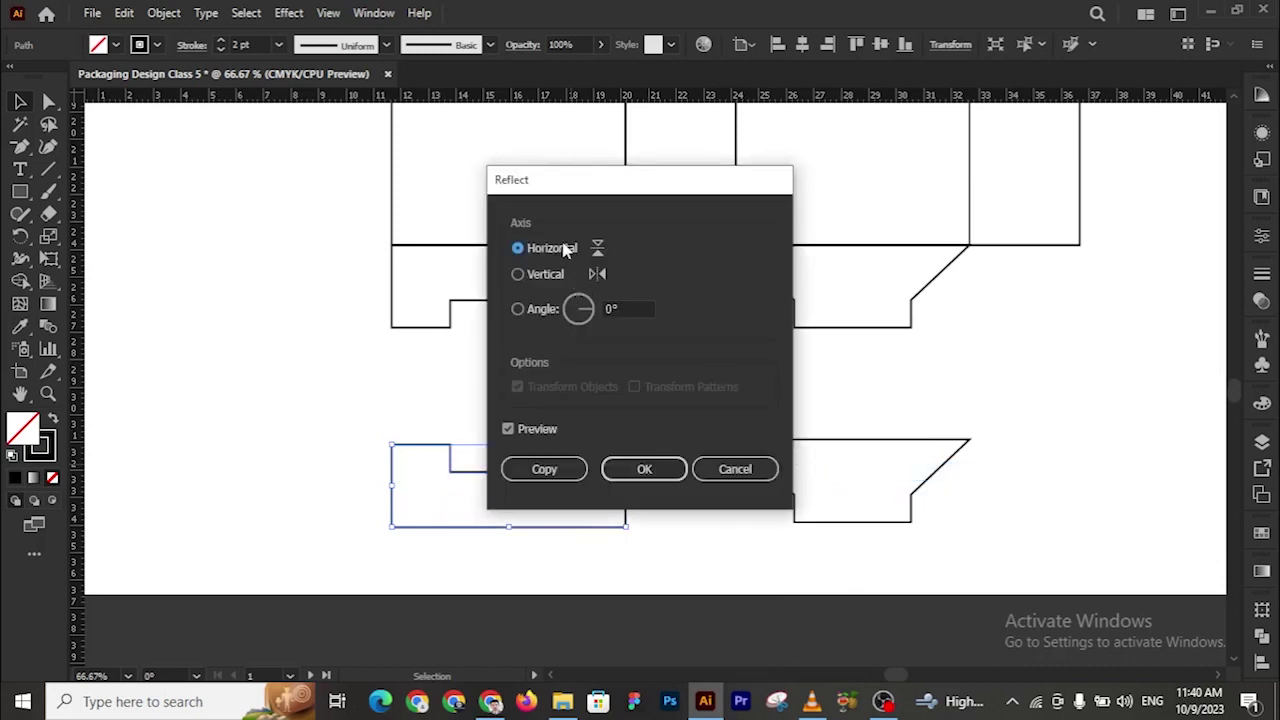
left_click(646, 478)
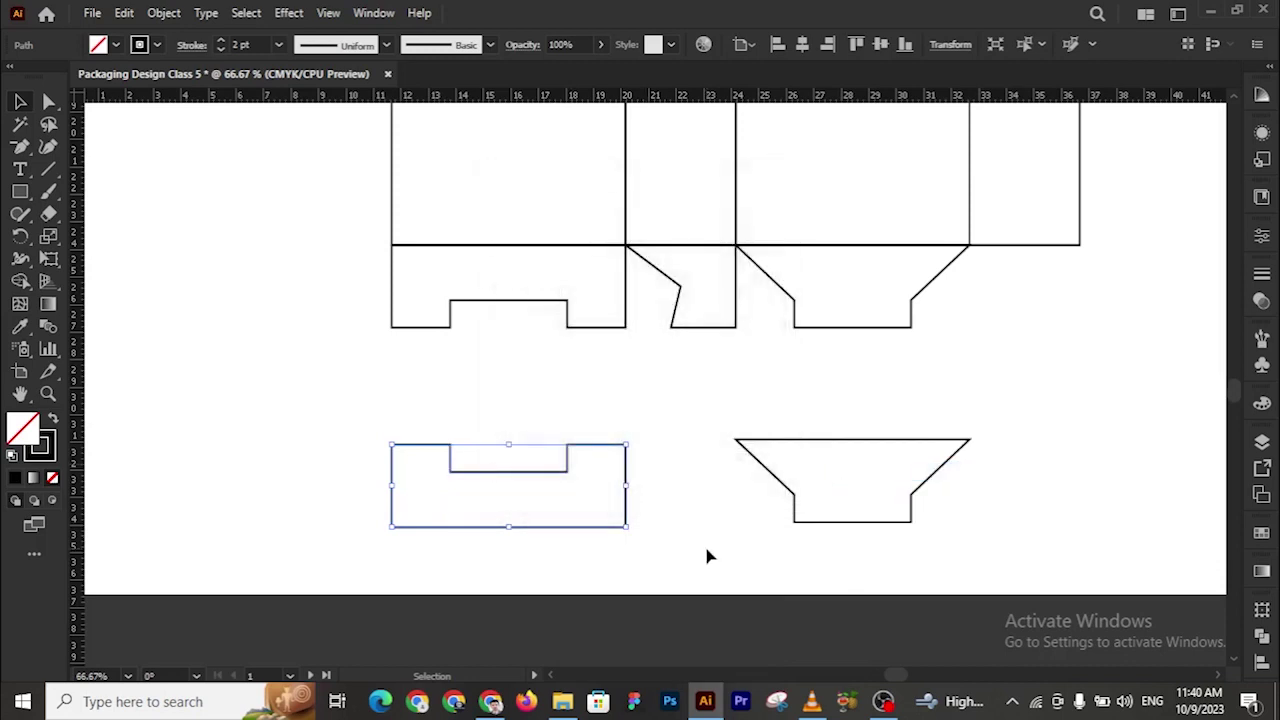
Flip the copied tapered flap across the horizontal axis so its narrow tab points up
left_click(708, 558)
left_click_drag(708, 410, 1028, 577)
left_click_drag(976, 526, 706, 430)
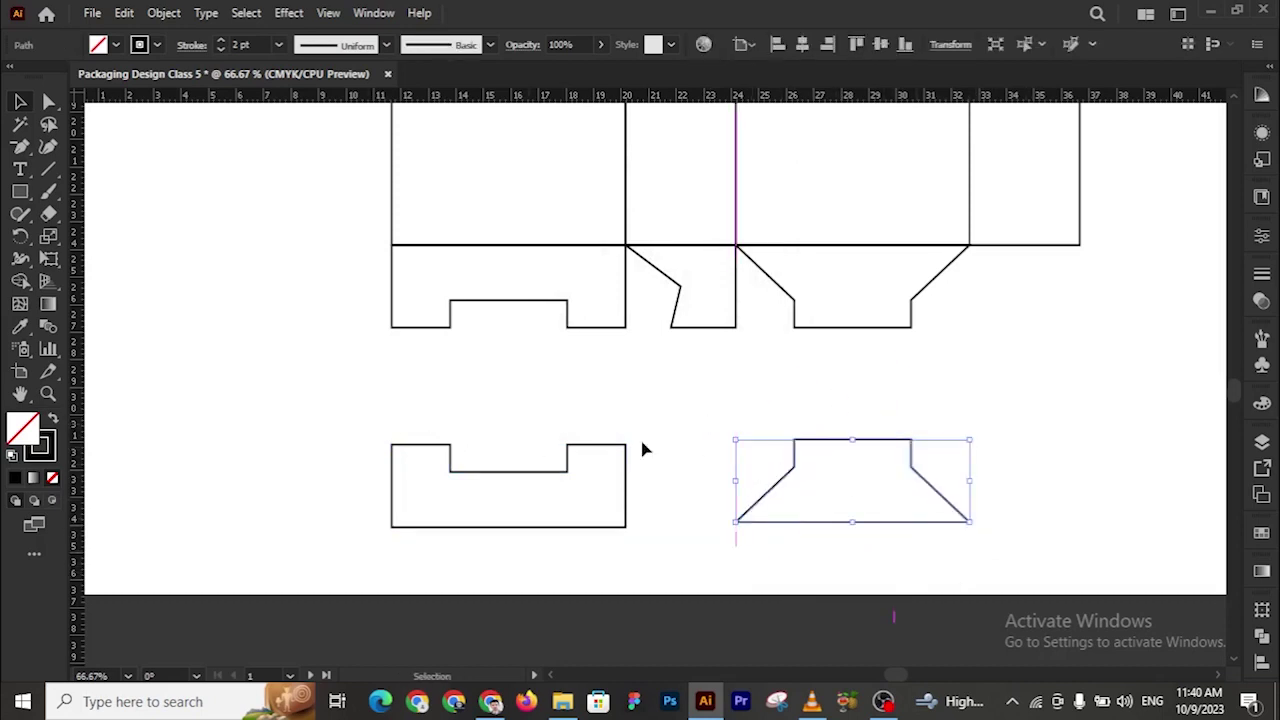
Align the flipped notched and tapered flap copies on their vertical and horizontal centers so they overlap
left_click(746, 457)
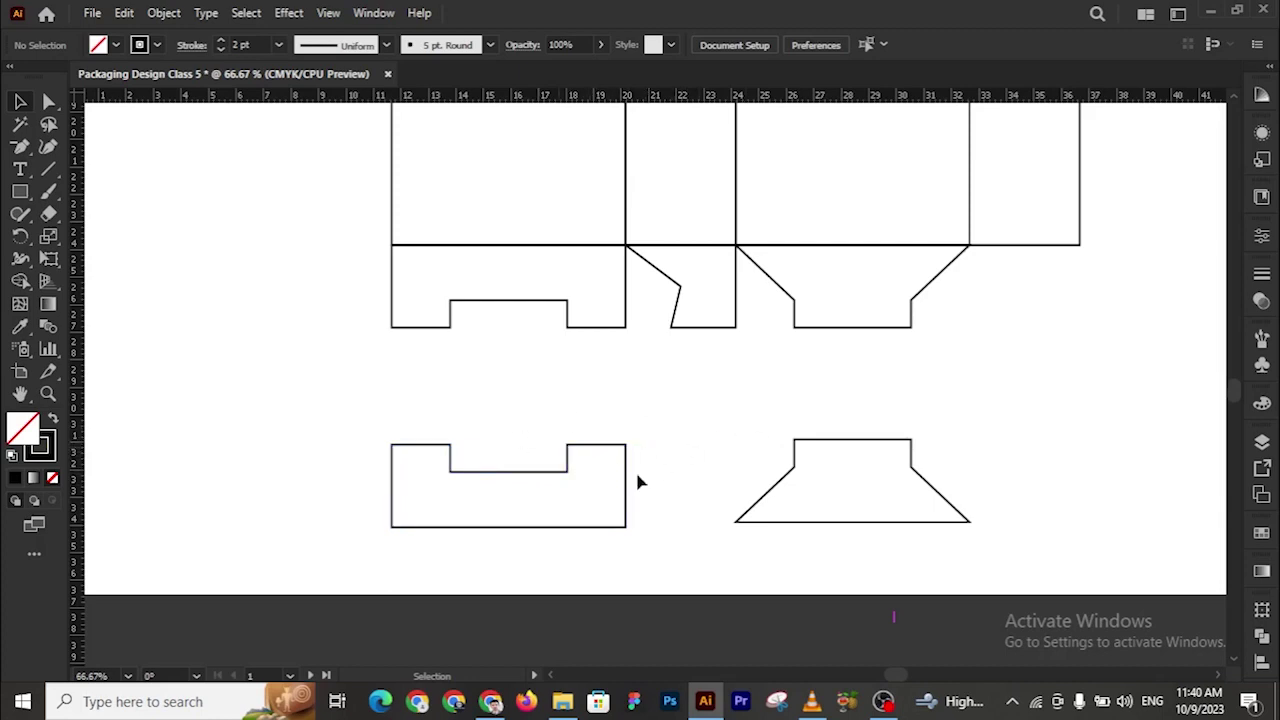
left_click_drag(532, 407, 865, 575)
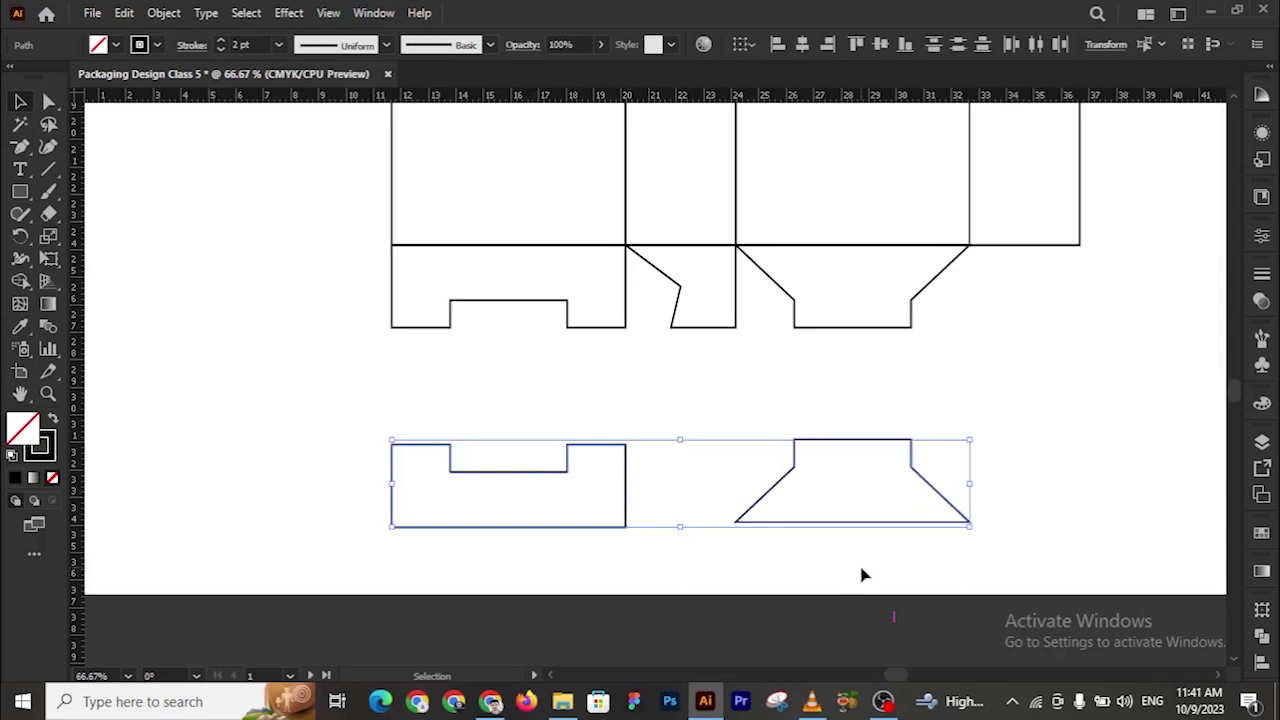
left_click(1262, 661)
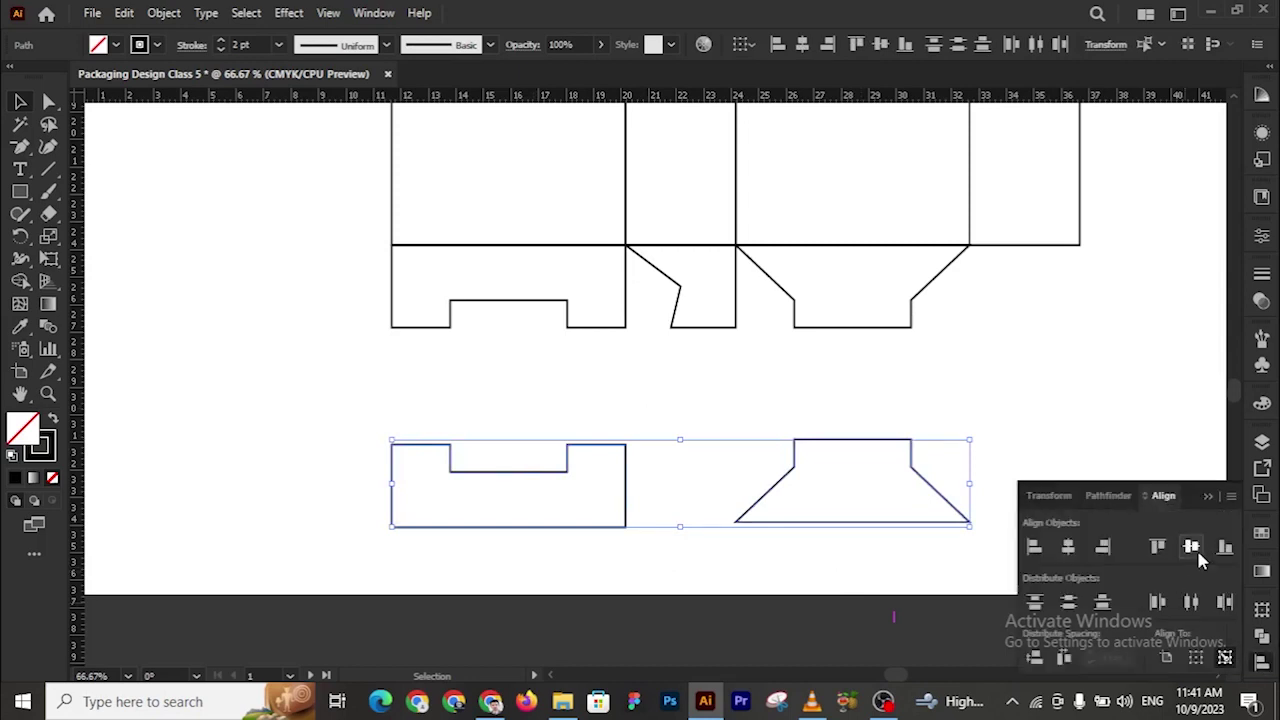
left_click(1193, 548)
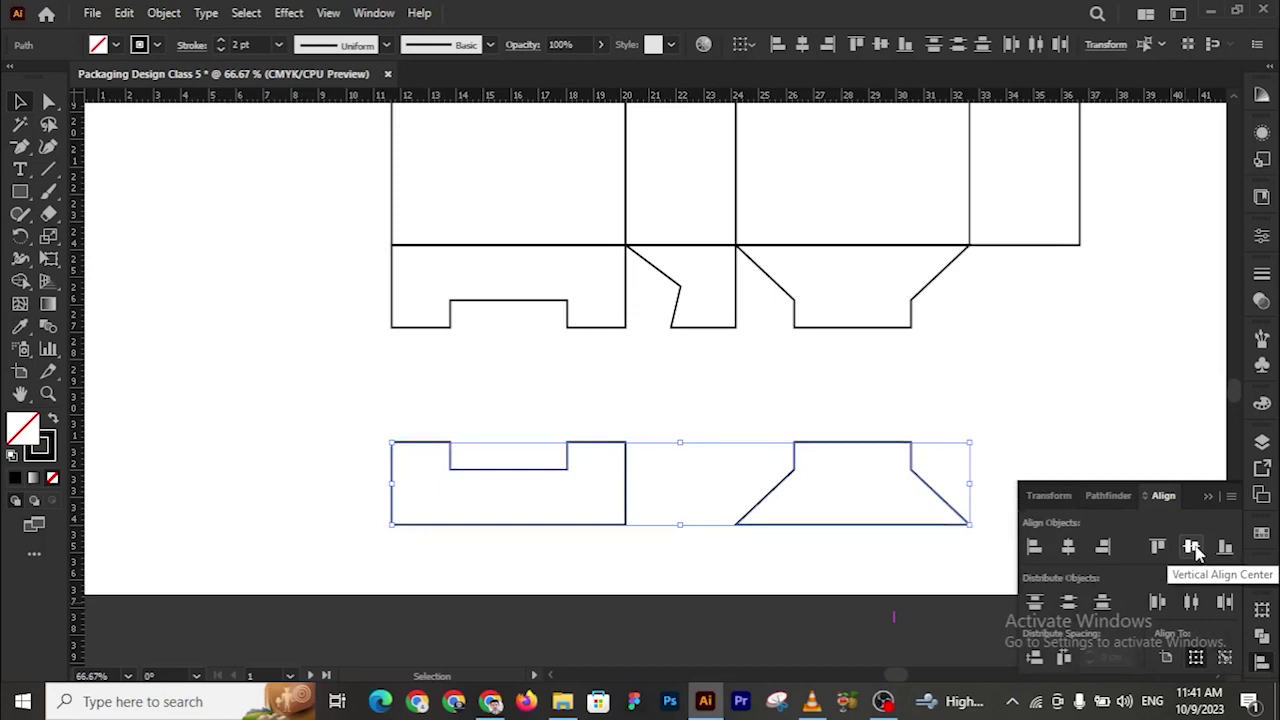
left_click(1068, 549)
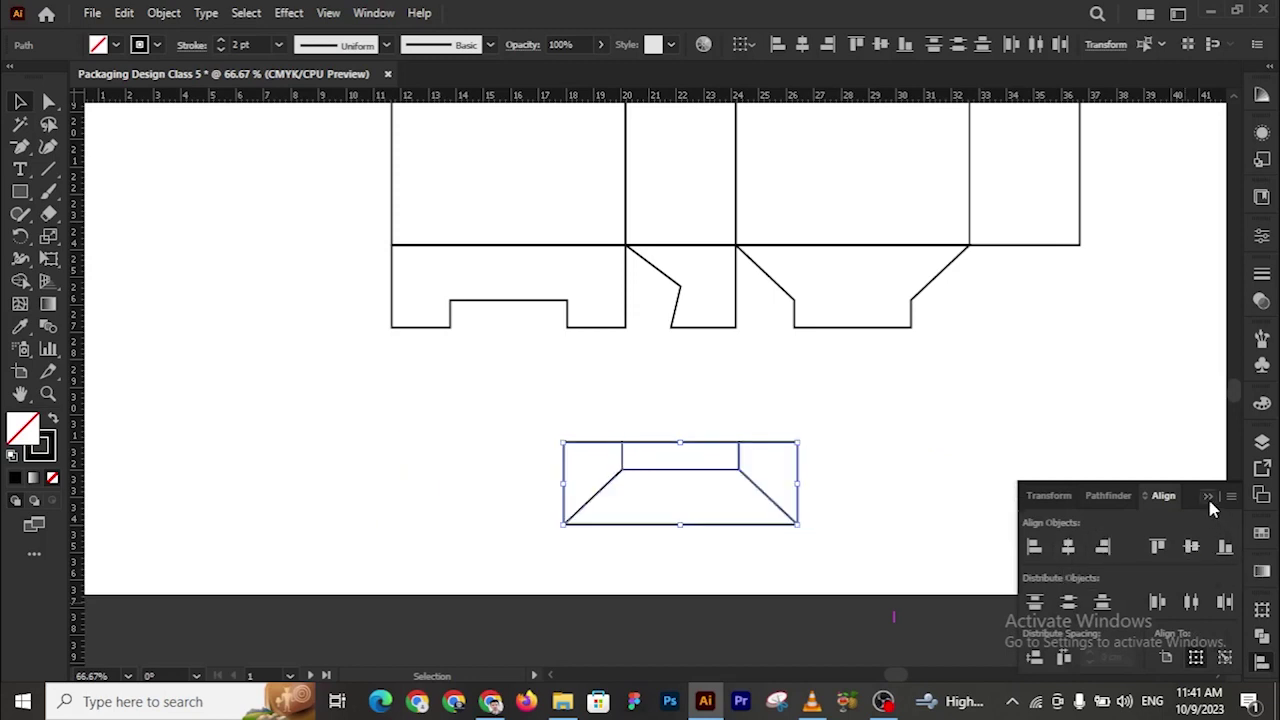
left_click(1209, 497)
left_click(964, 453)
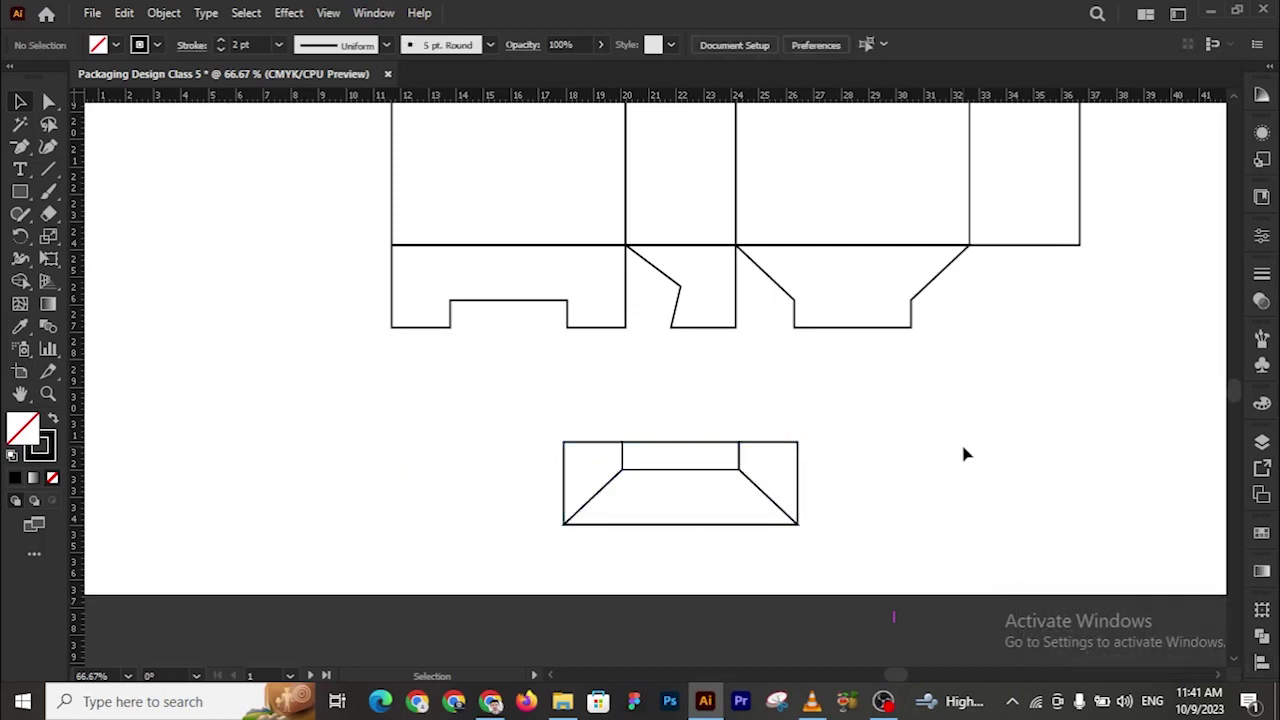
Move the overlapped pair of flap copies left so it sits directly beneath the first panel's notched flap
left_click_drag(485, 417, 843, 561)
left_click_drag(685, 477, 512, 466)
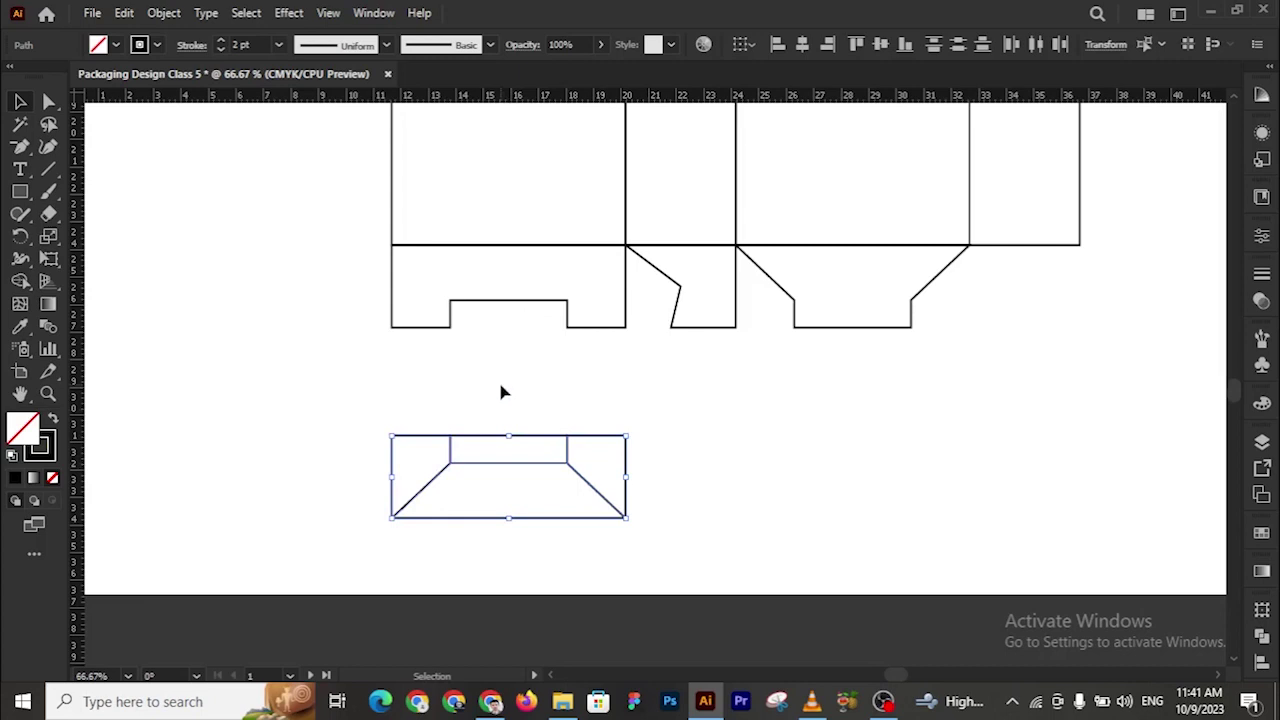
left_click(504, 392)
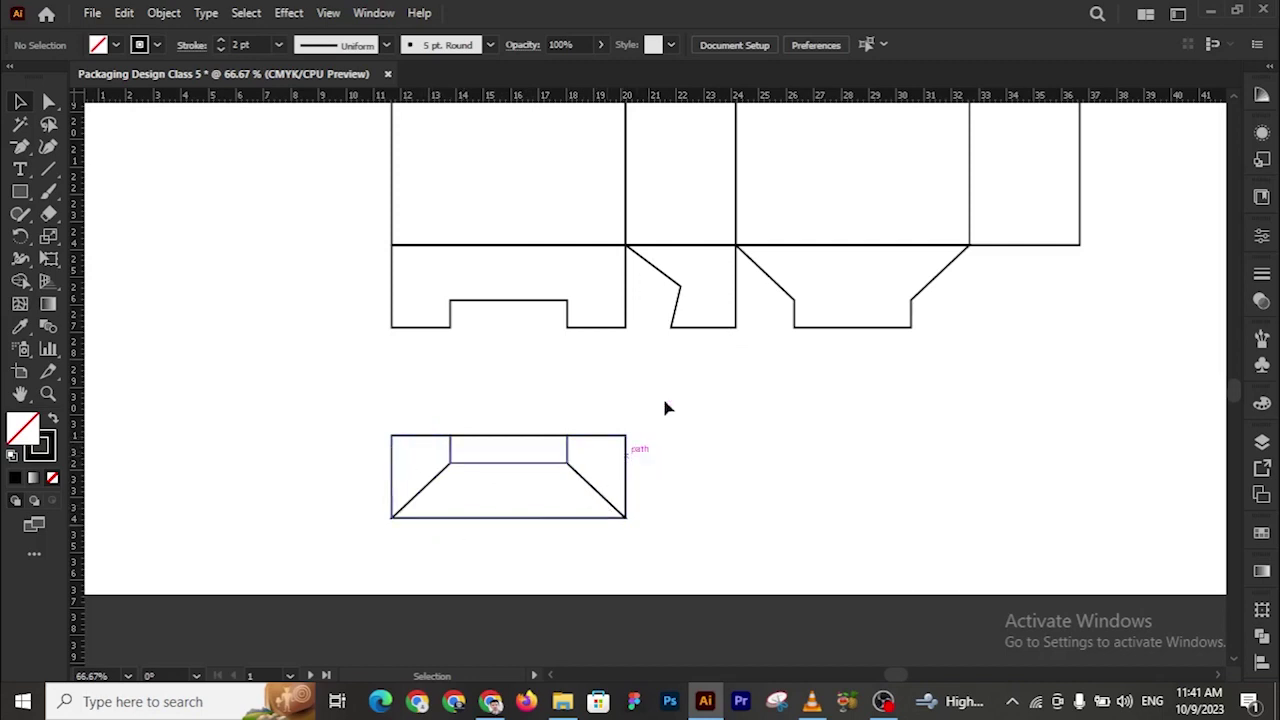
Copy the second panel's narrow flap into the empty area beside the overlapped pair and rotate the copy 90° clockwise
left_click_drag(703, 334, 784, 524)
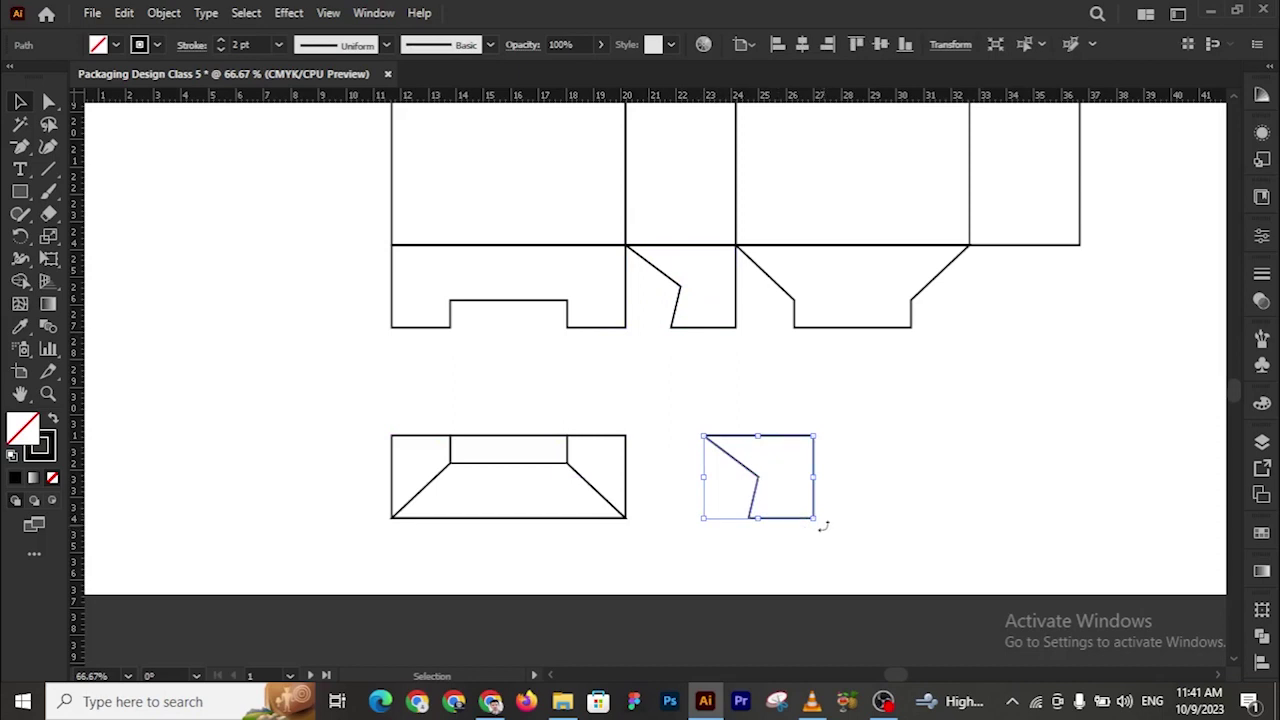
left_click_drag(822, 525, 724, 538)
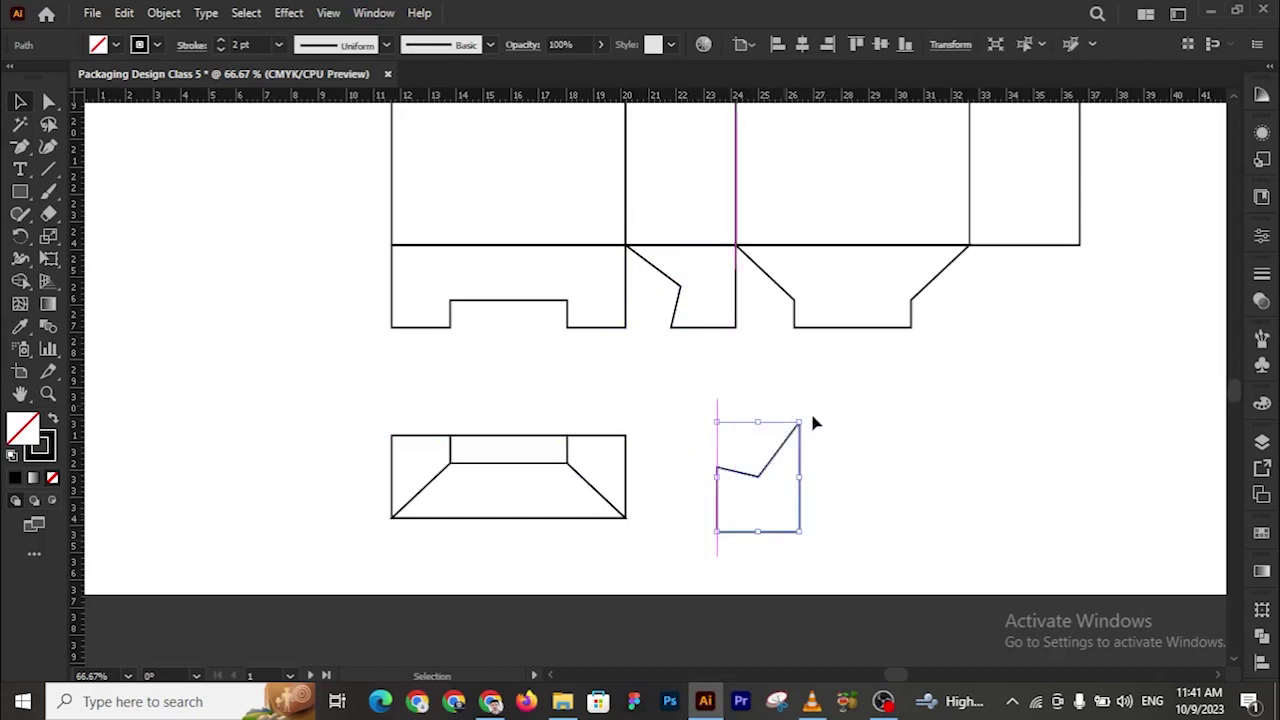
left_click(745, 416)
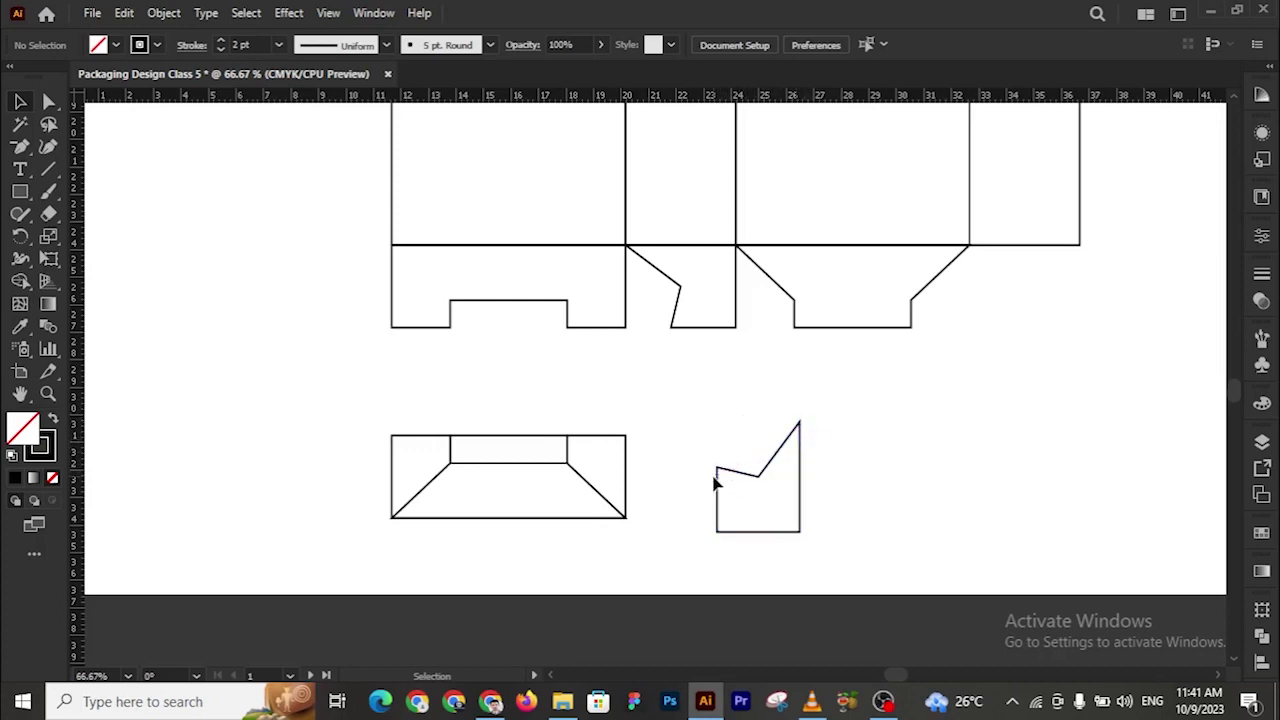
Reflect the rotated narrow flap copy across the vertical axis so its long point is on the left
left_click_drag(689, 381, 893, 567)
right_click(797, 506)
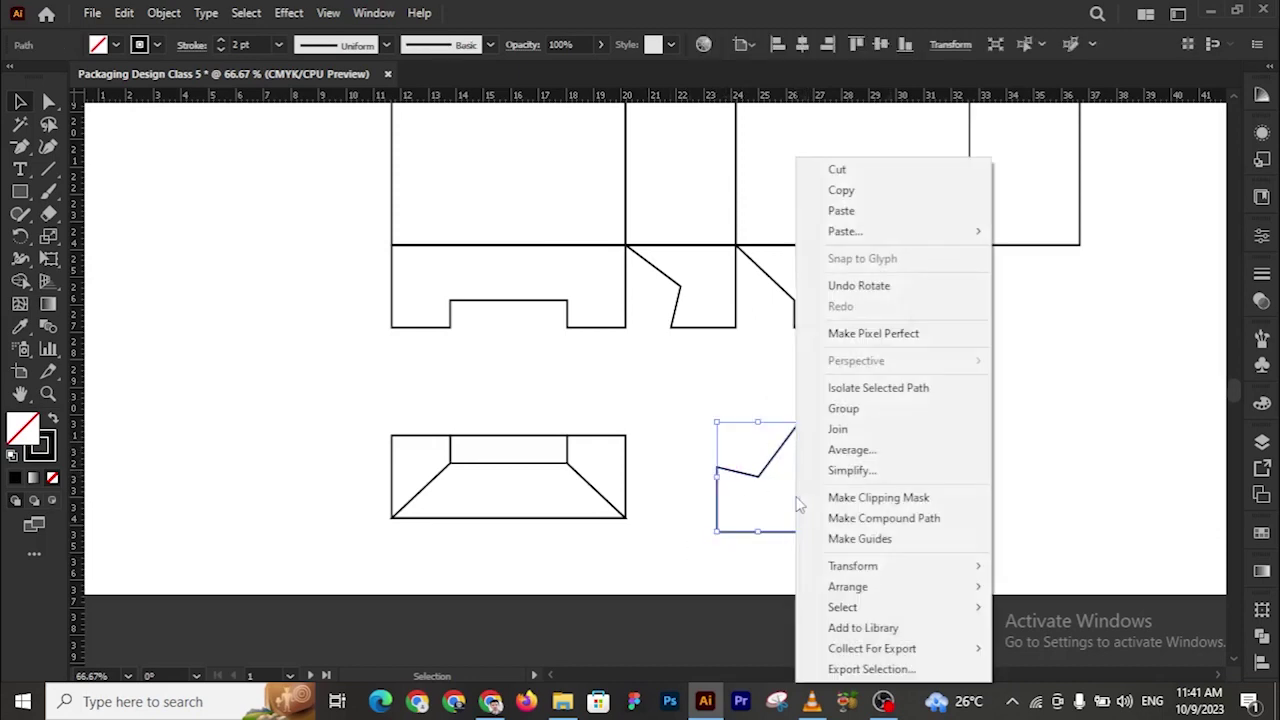
mouse_move(853, 566)
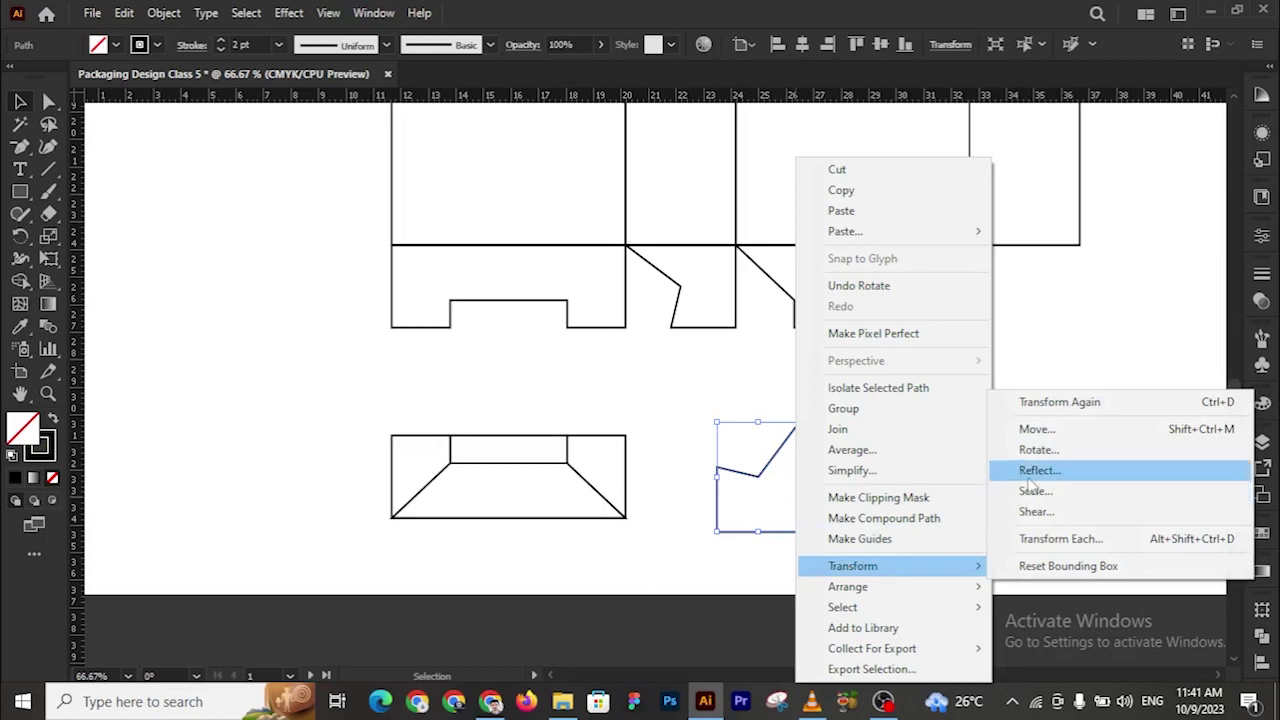
left_click(1035, 472)
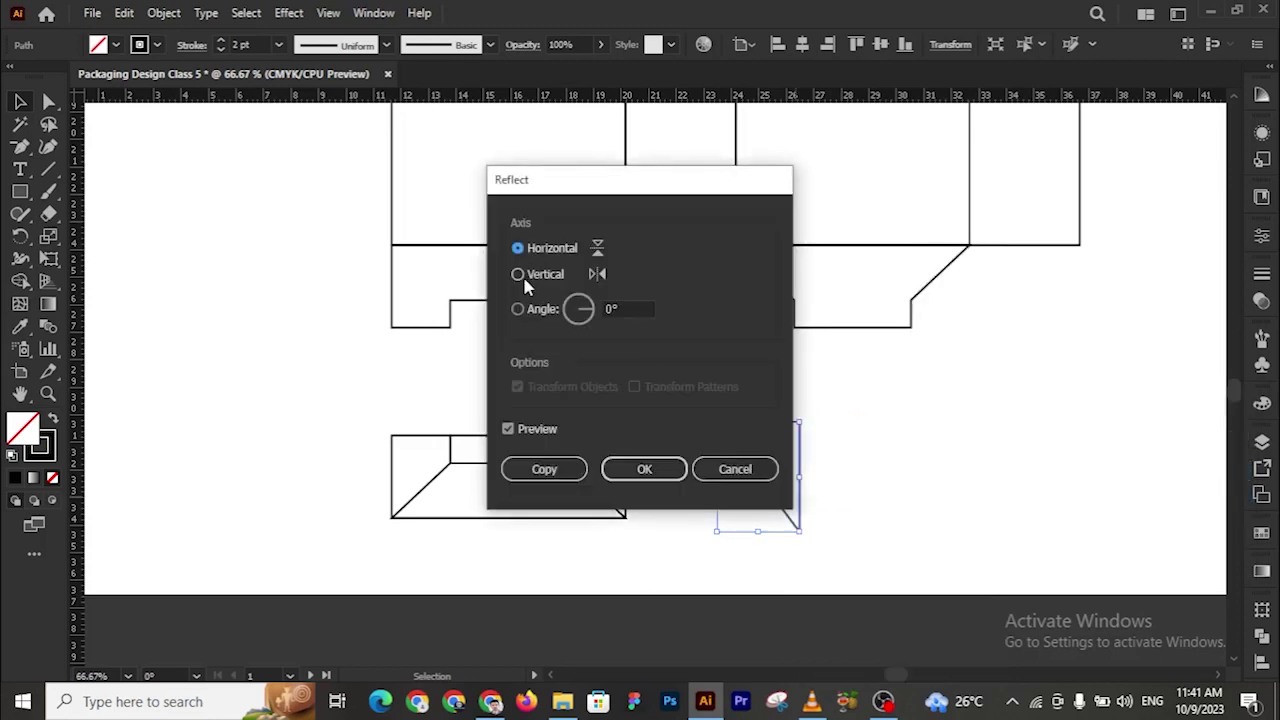
left_click(518, 275)
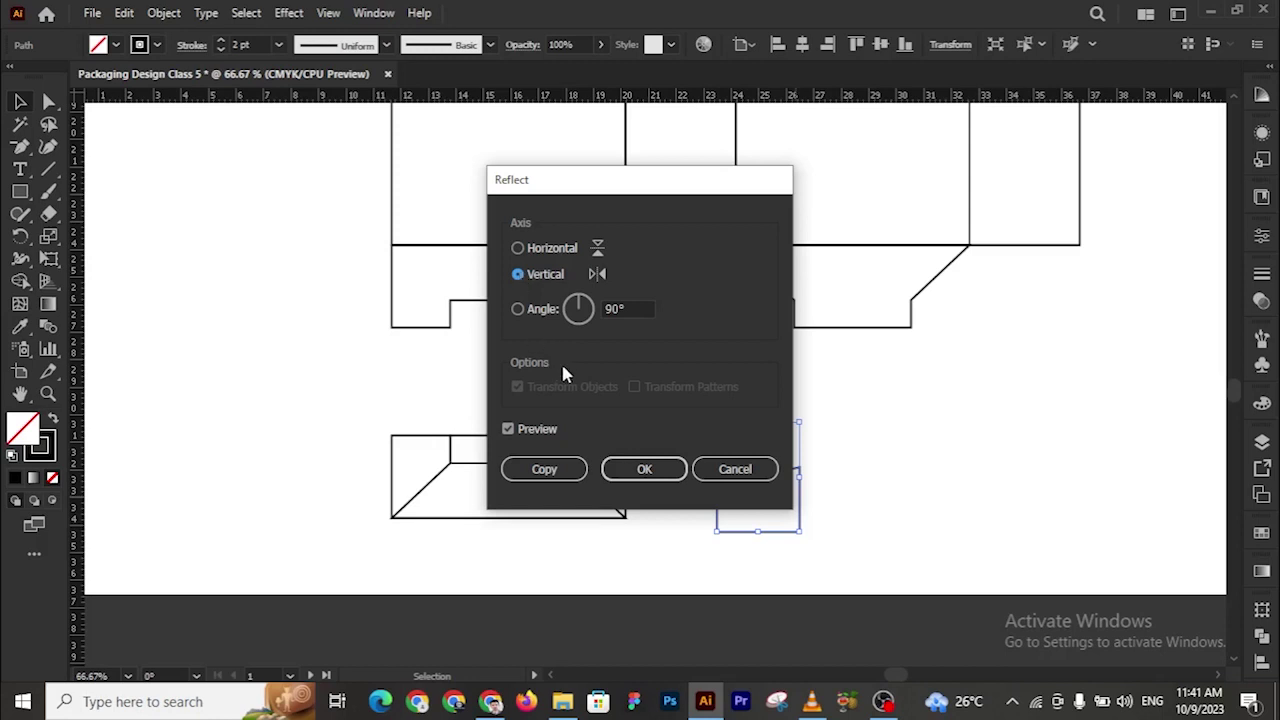
left_click(657, 455)
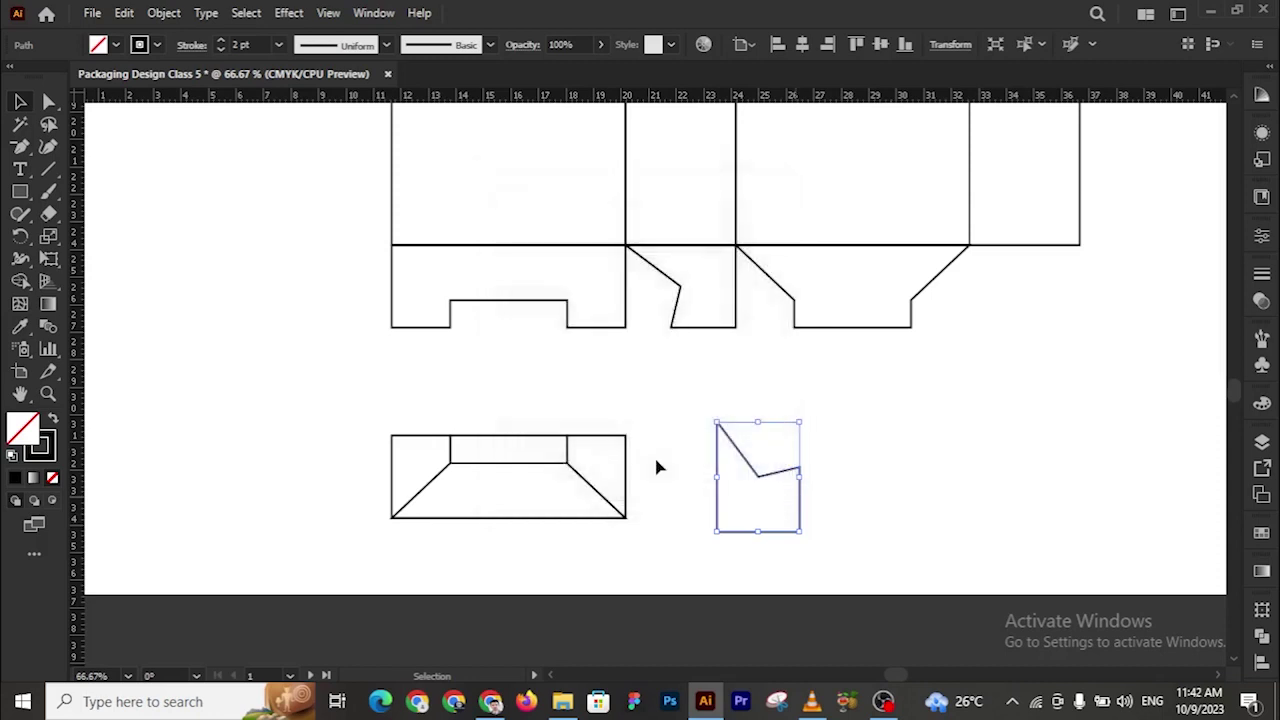
left_click(664, 443)
Align the narrow flap copy to the left and bottom edges of the notched flap copy, using the notched flap as key object
key("z")
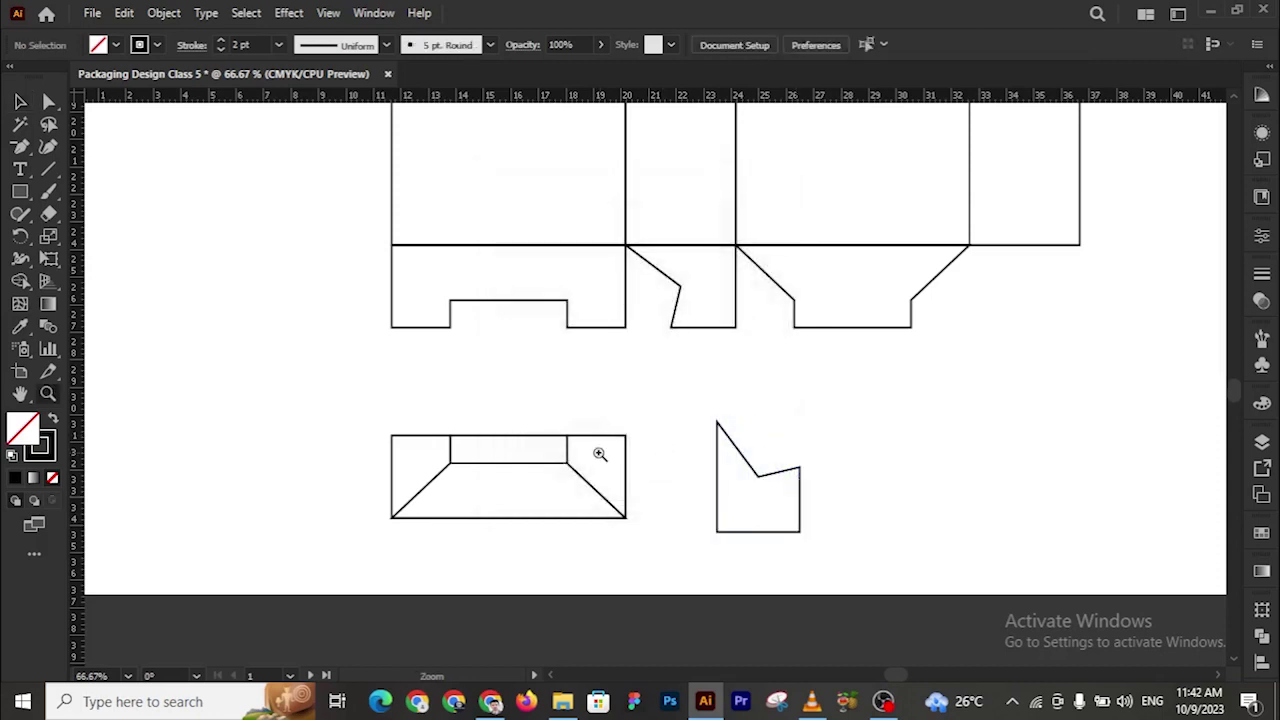
left_click(483, 417)
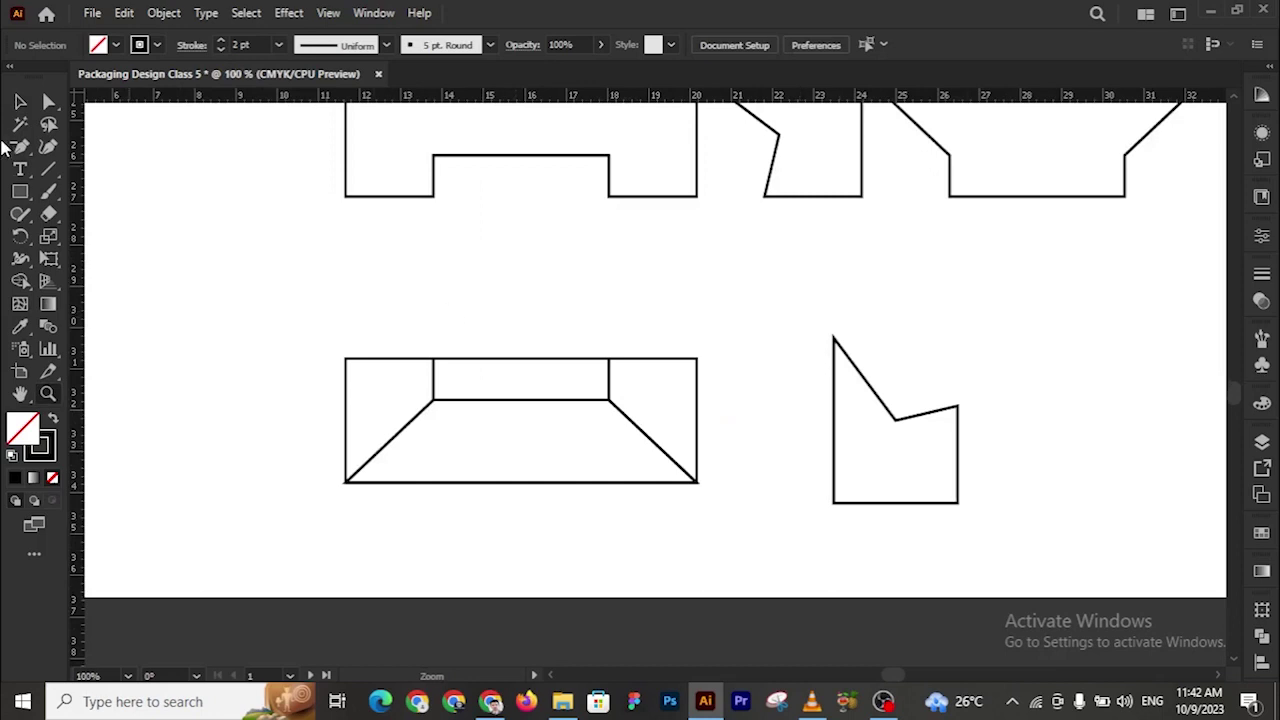
key("v")
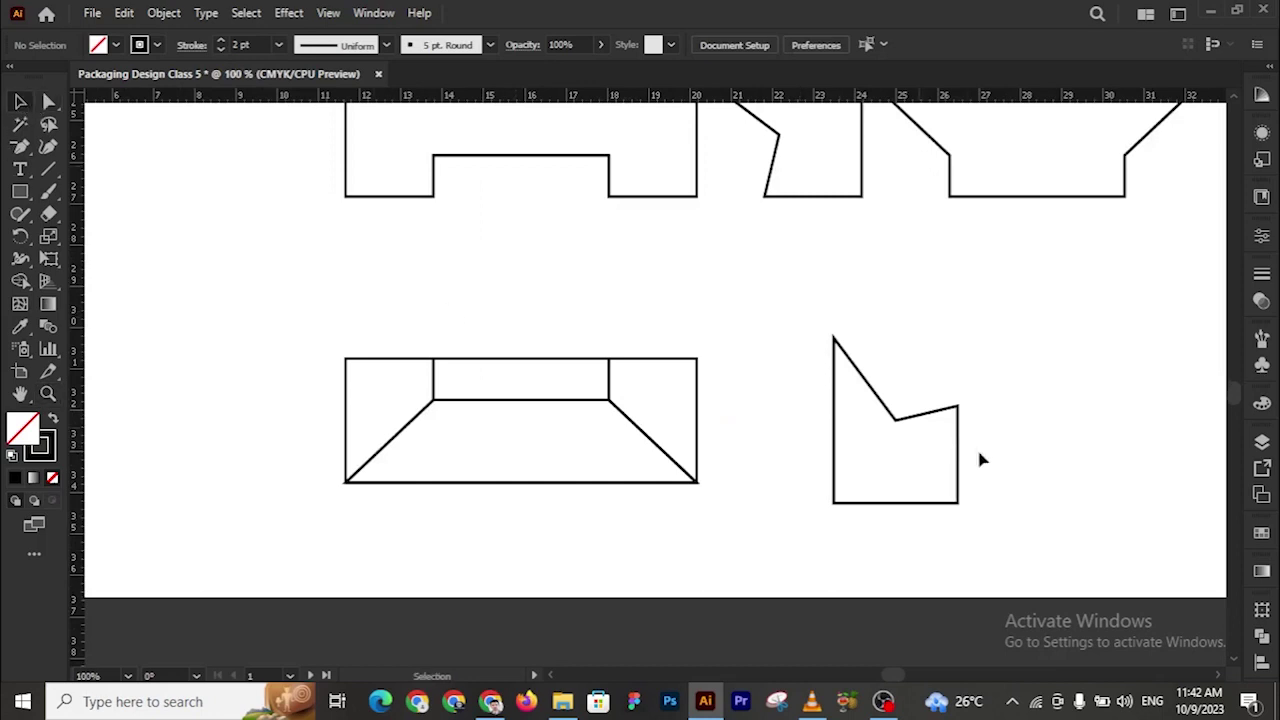
left_click(834, 485)
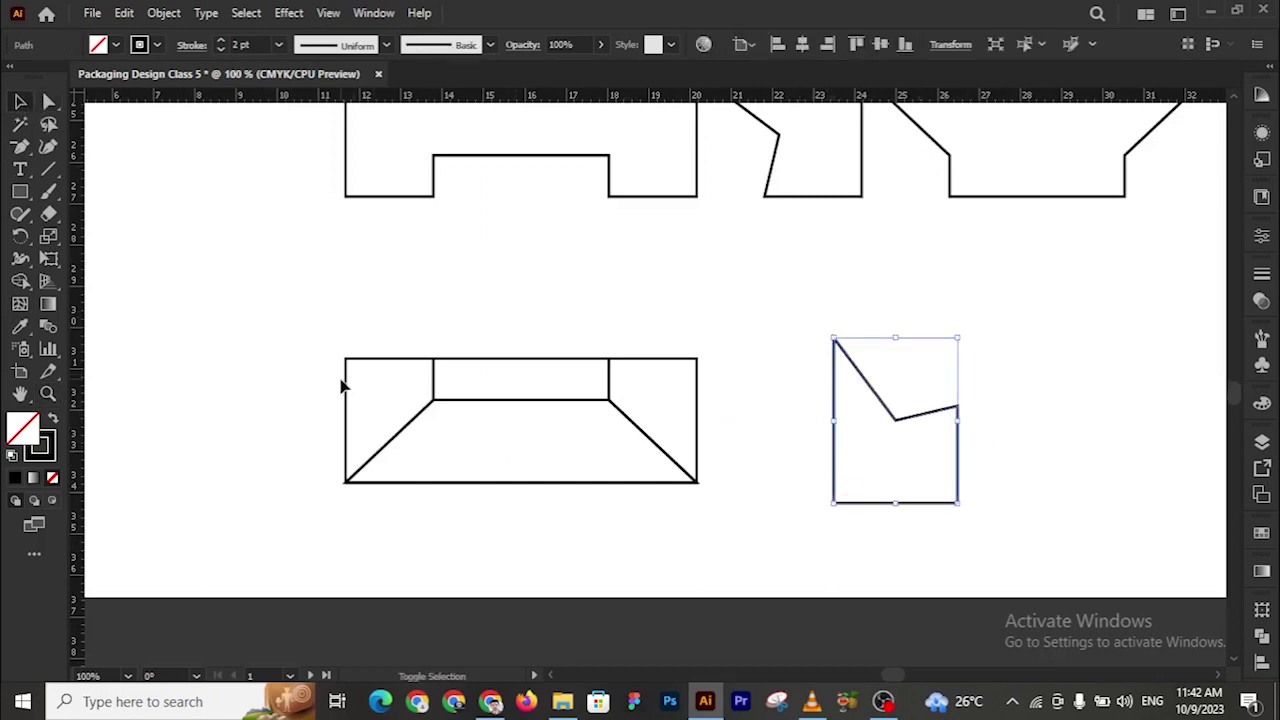
left_click(346, 386, "shift")
left_click(348, 388)
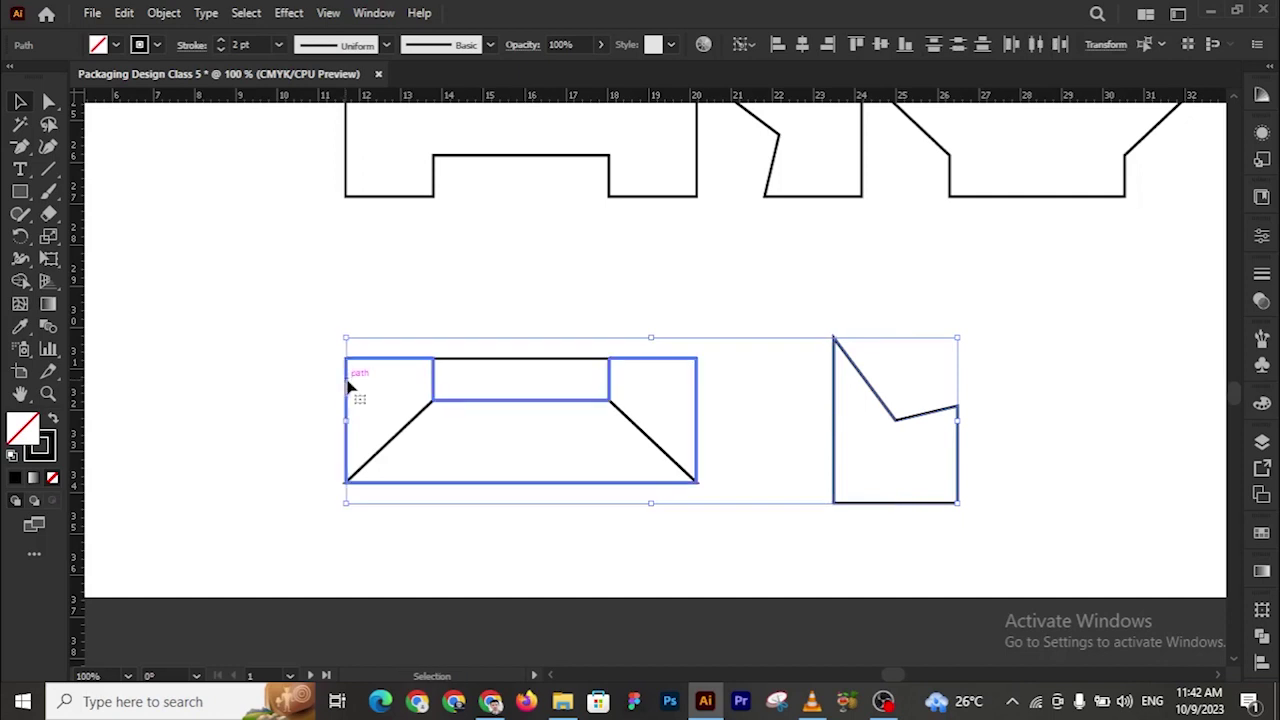
left_click(776, 47)
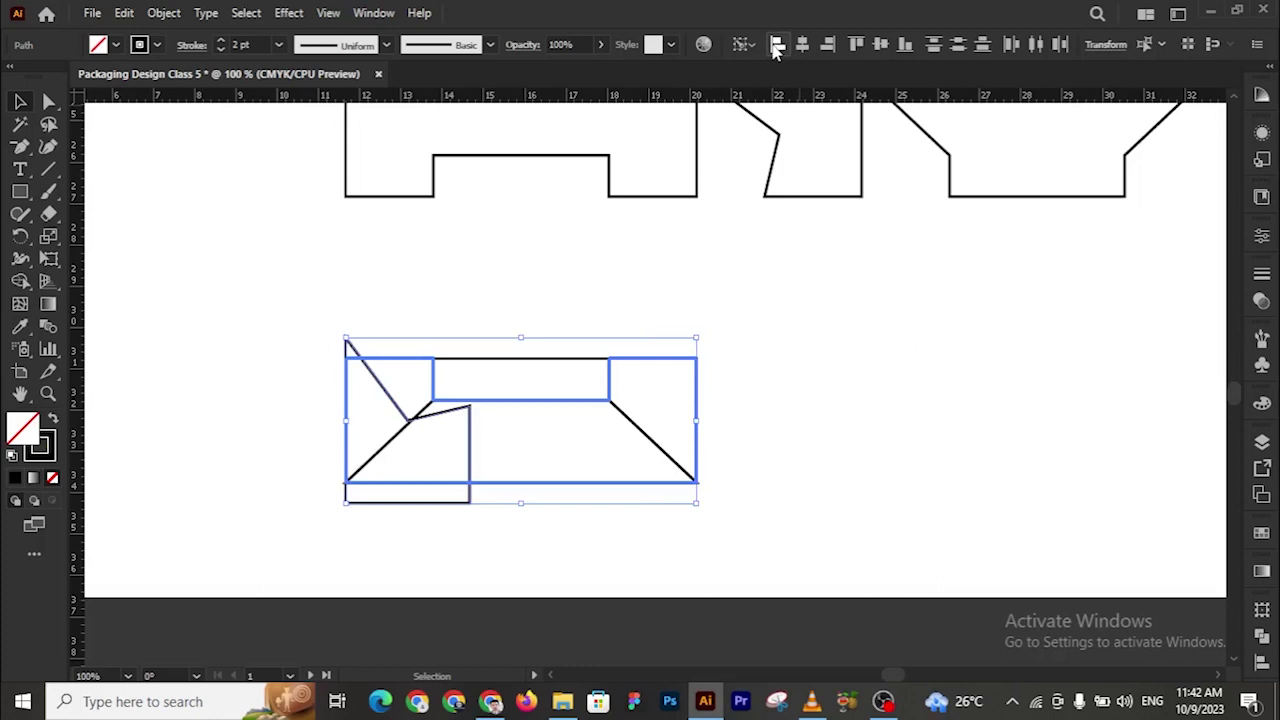
left_click(905, 46)
left_click(921, 250)
Move the narrow flap copy's inner notch anchor 0.63 cm right onto the tapered flap copy's left inner corner
key("z")
left_click(708, 353)
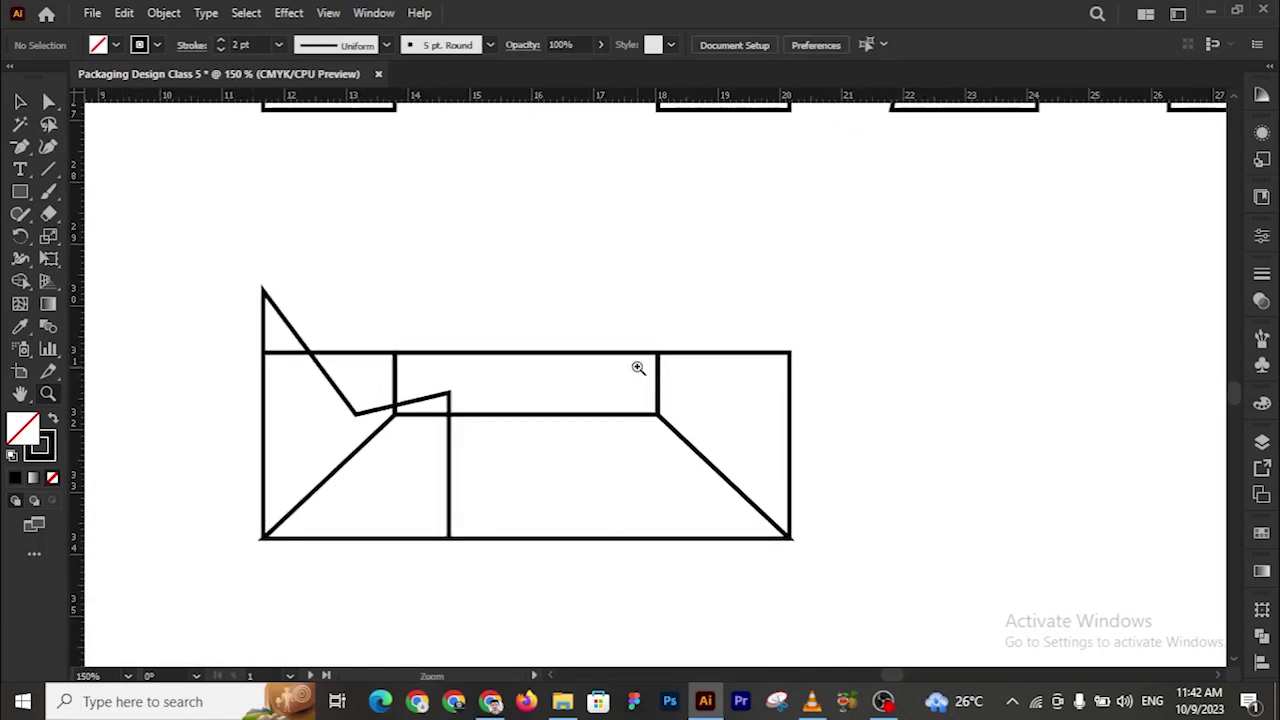
left_click(490, 340)
left_click(49, 101)
left_click(480, 485)
left_click(562, 496)
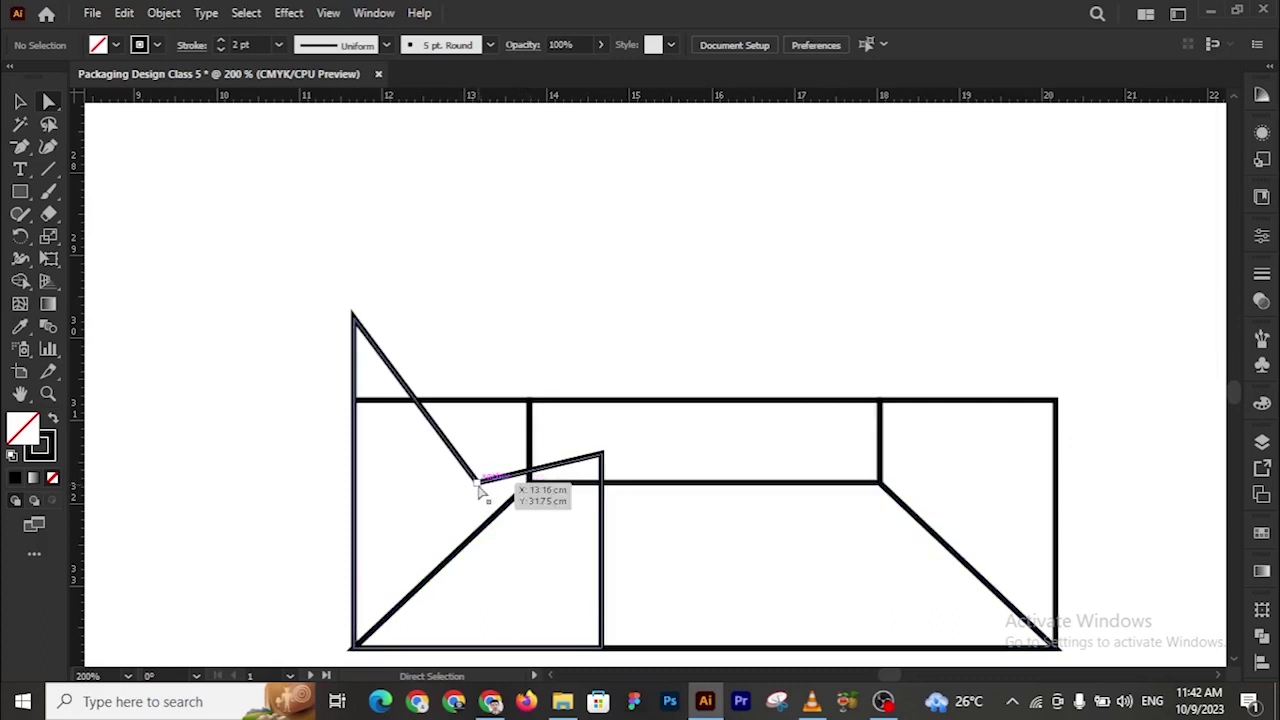
left_click_drag(478, 490, 478, 488)
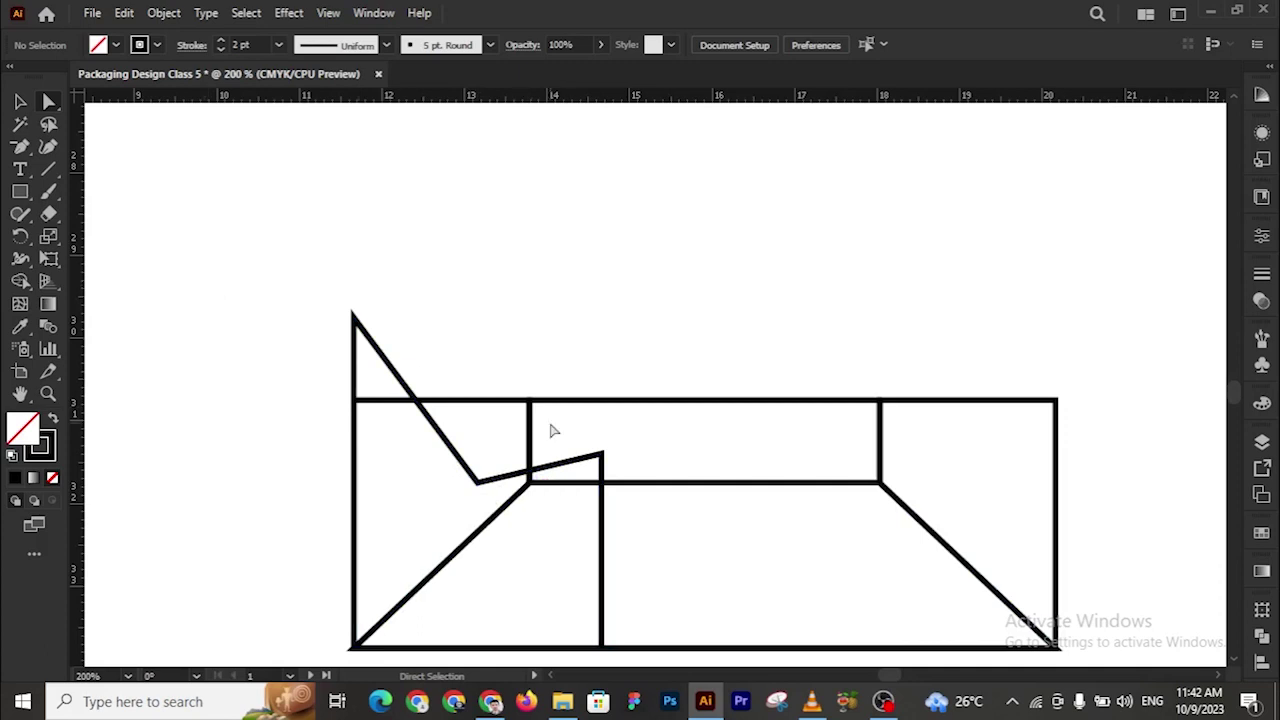
left_click_drag(482, 488, 480, 485)
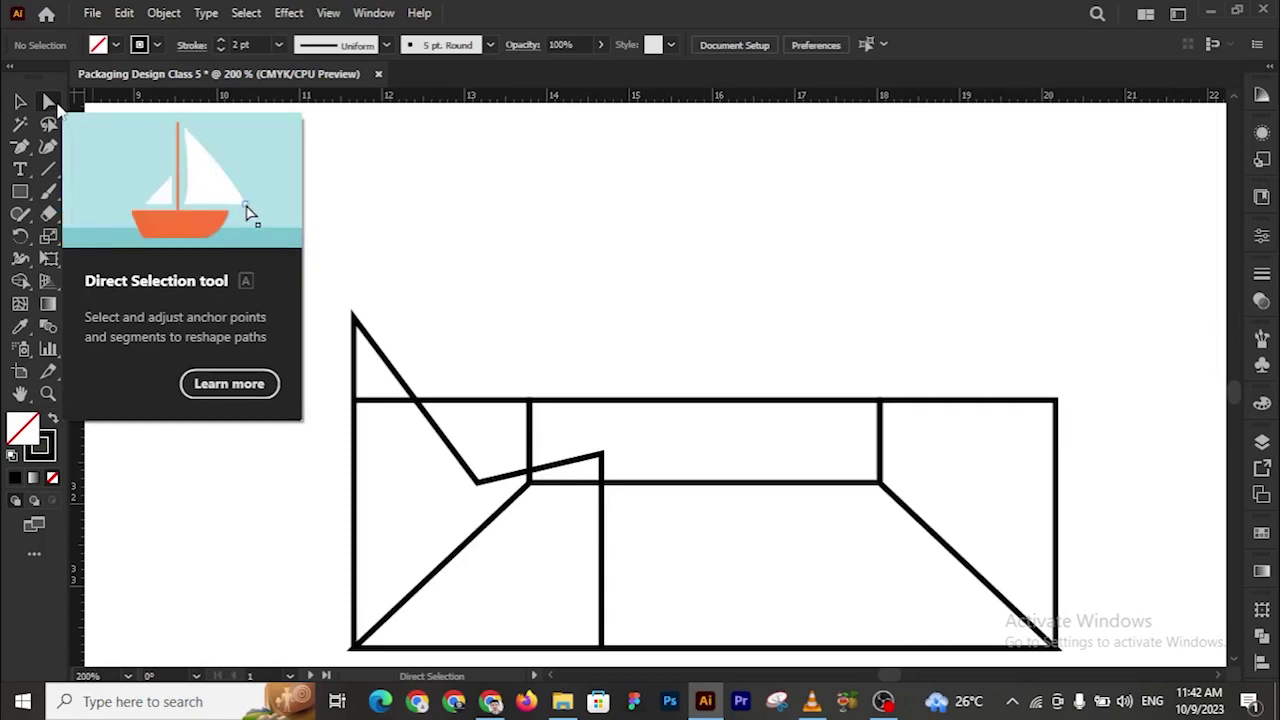
left_click_drag(484, 490, 533, 490)
key("ctrl+shift+a")
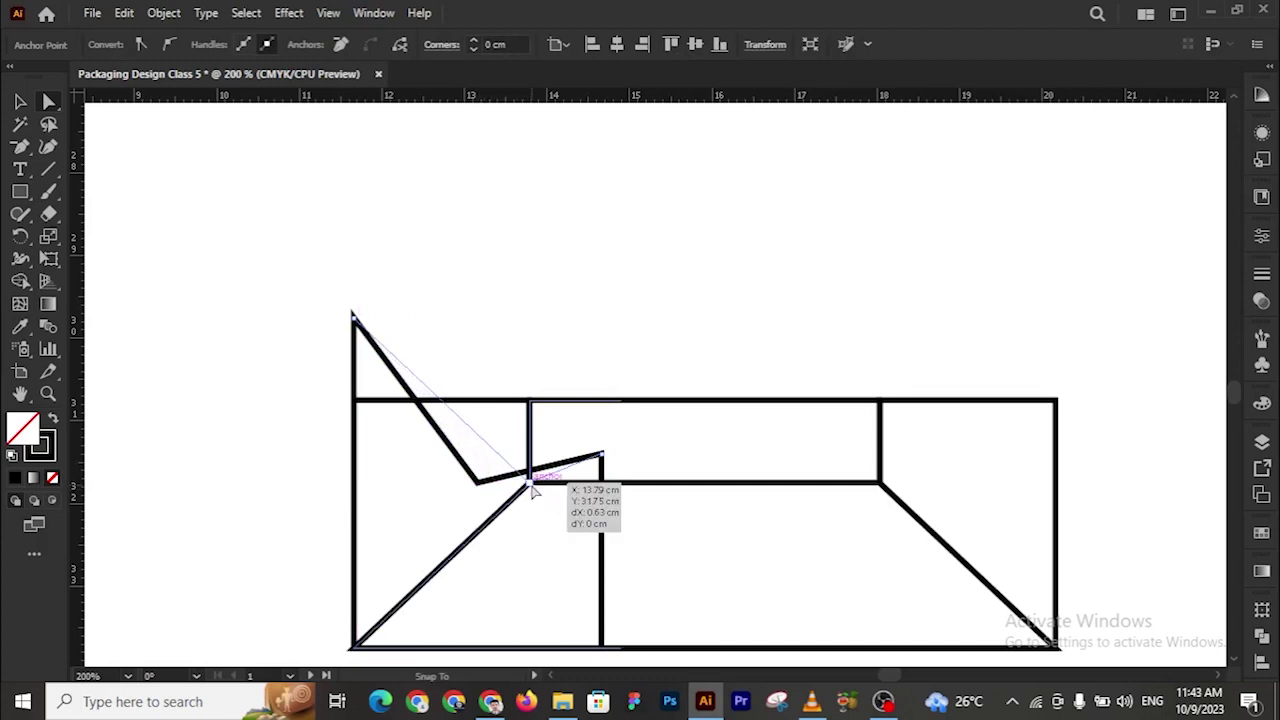
left_click_drag(533, 490, 530, 484)
left_click(592, 330)
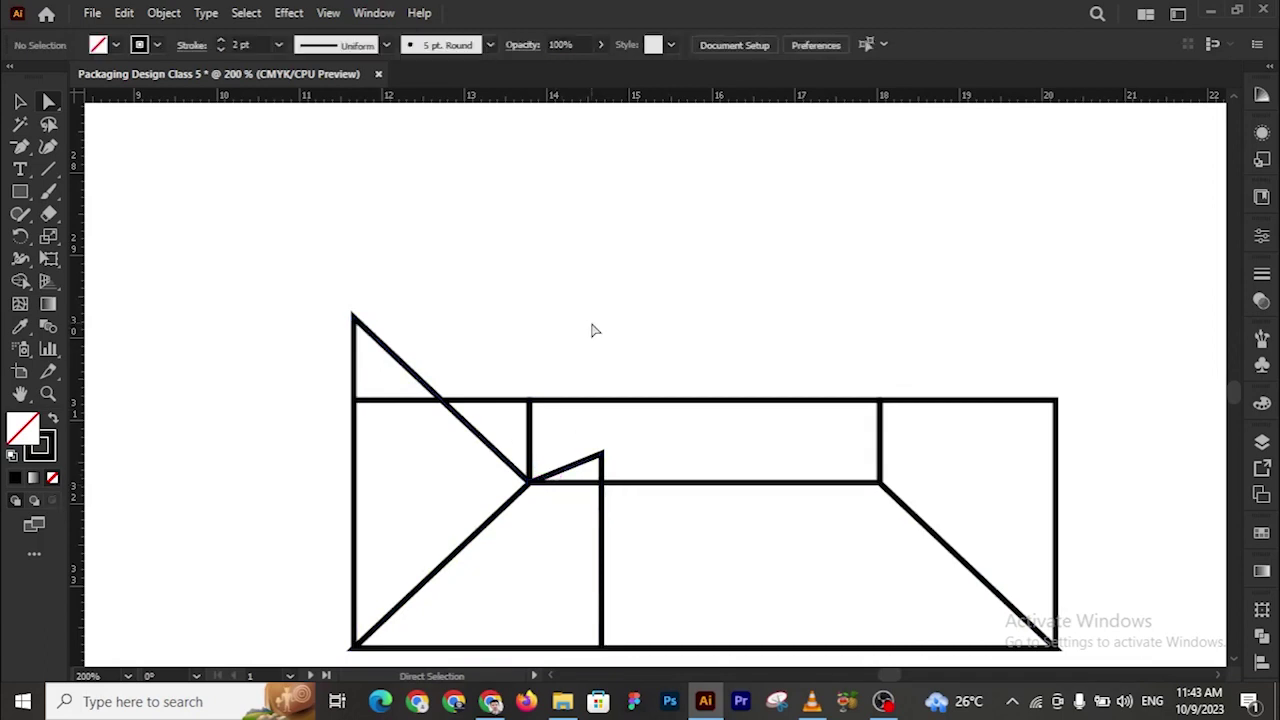
Highlight the narrow, notched and tapered flap outlines one after another to check how they overlap
left_click(603, 548)
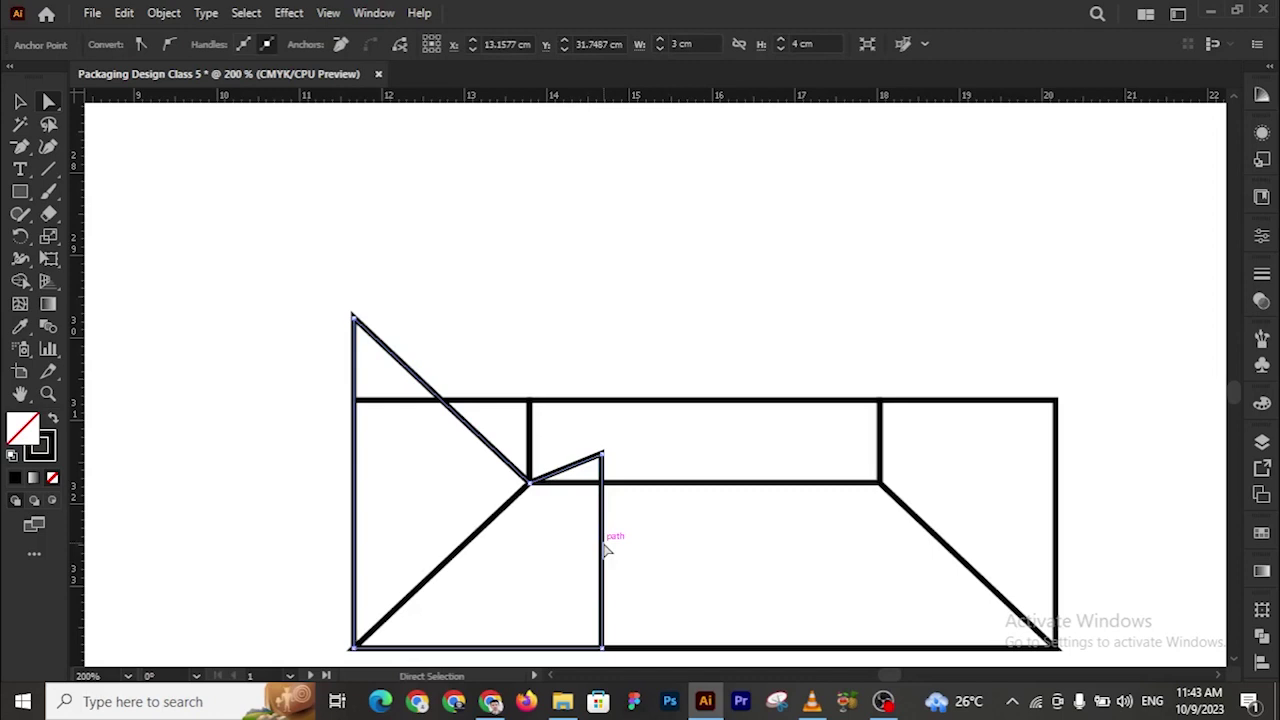
left_click(730, 402)
left_click_drag(697, 343, 740, 457)
left_click(987, 407)
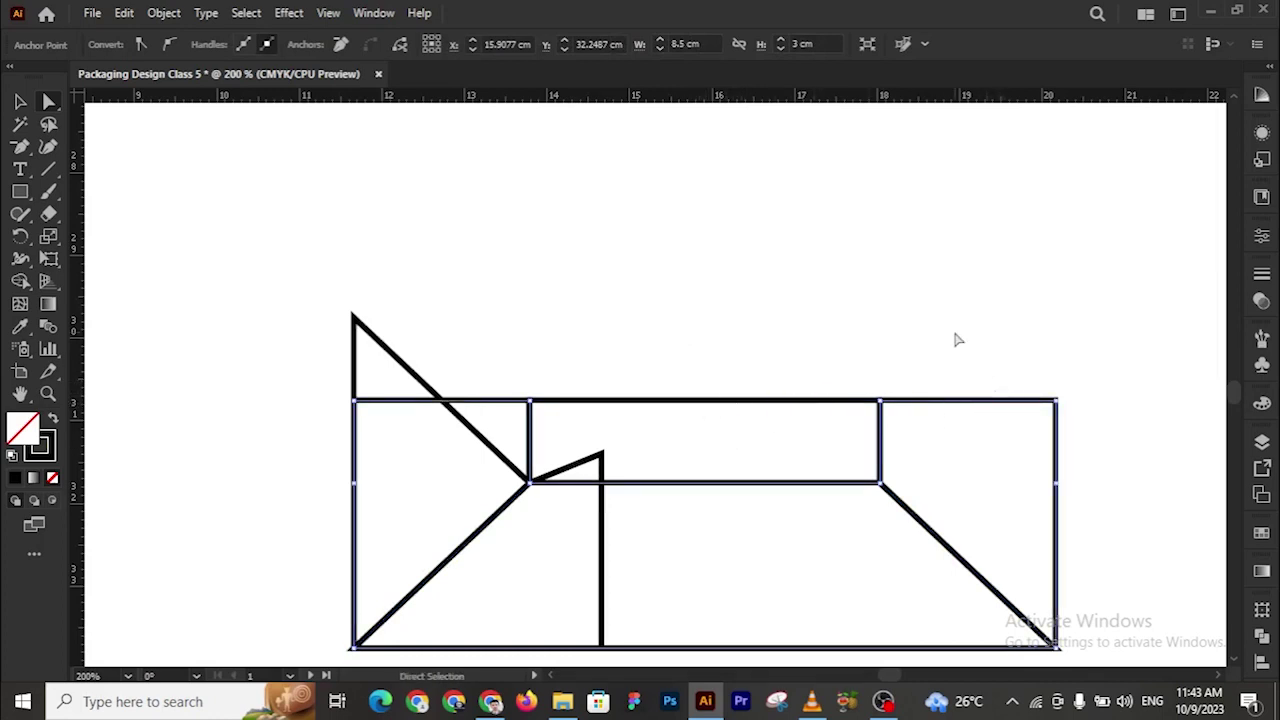
left_click(865, 617)
left_click(707, 403)
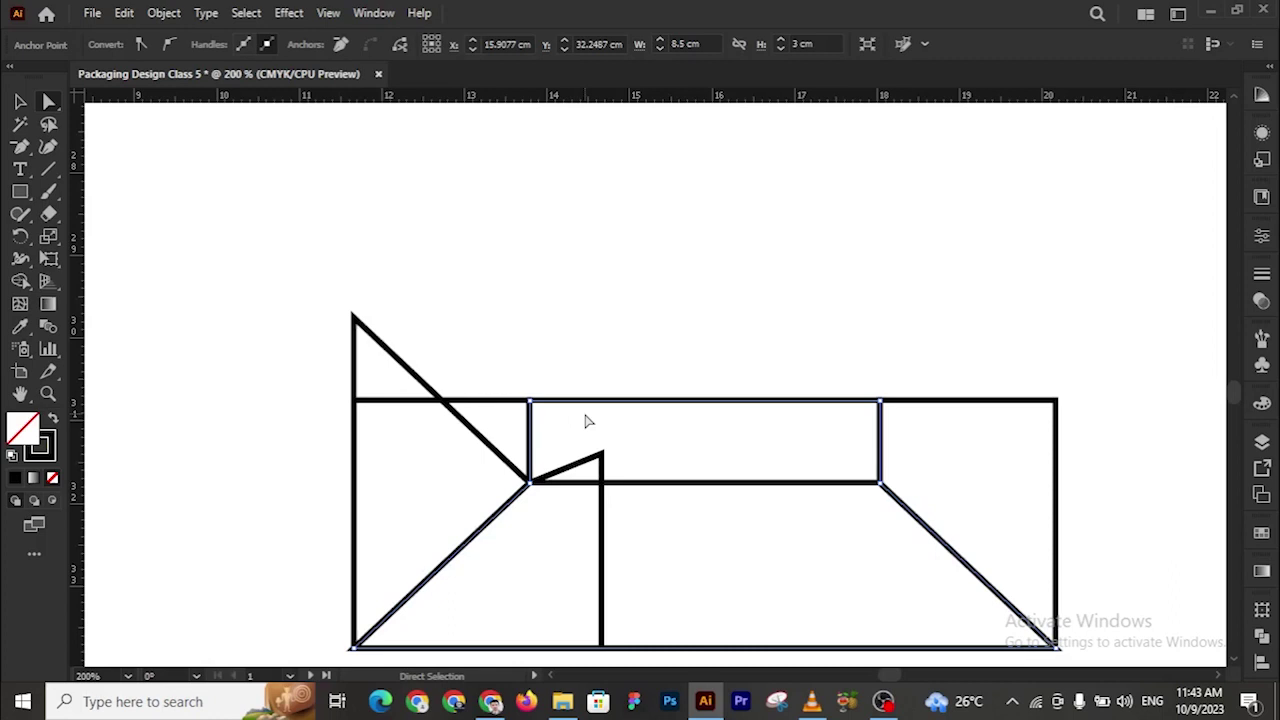
Delete the original narrow flap below the narrow side panel of the box template
key("z")
left_click(712, 422, "alt")
left_click(712, 422, "alt")
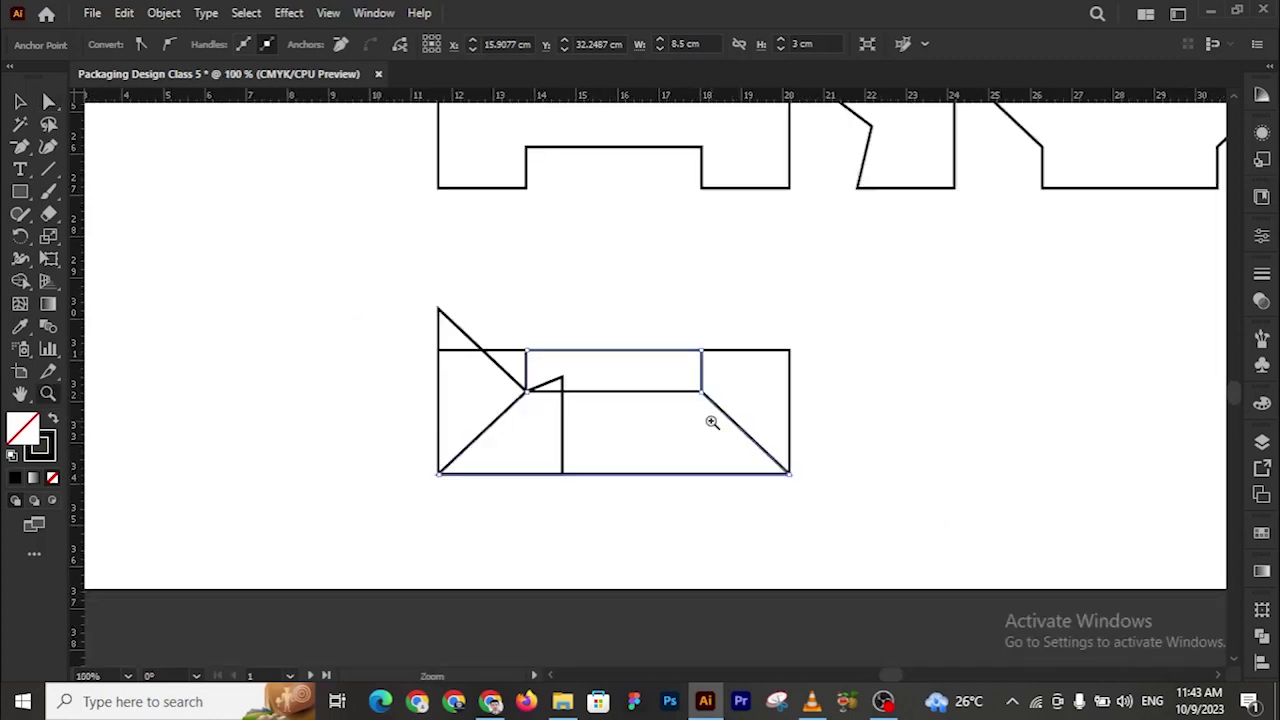
scroll(657, 431, "up", 1)
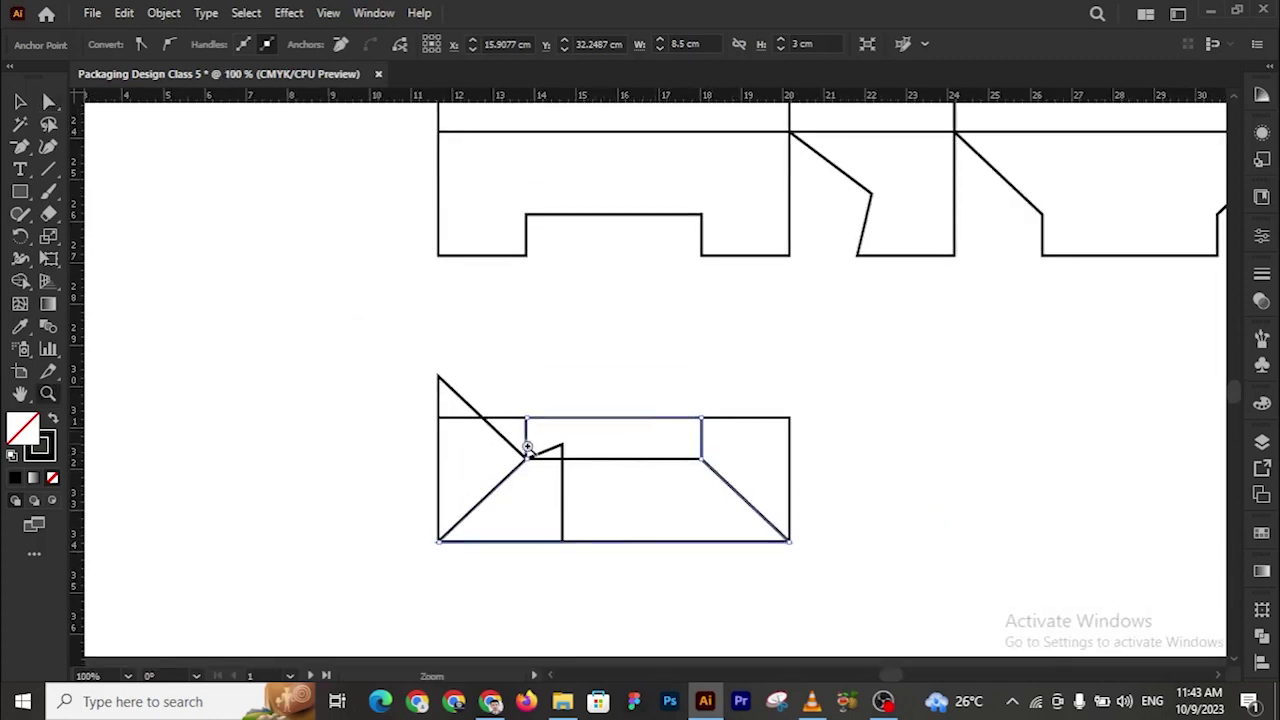
left_click(20, 102)
left_click(463, 390)
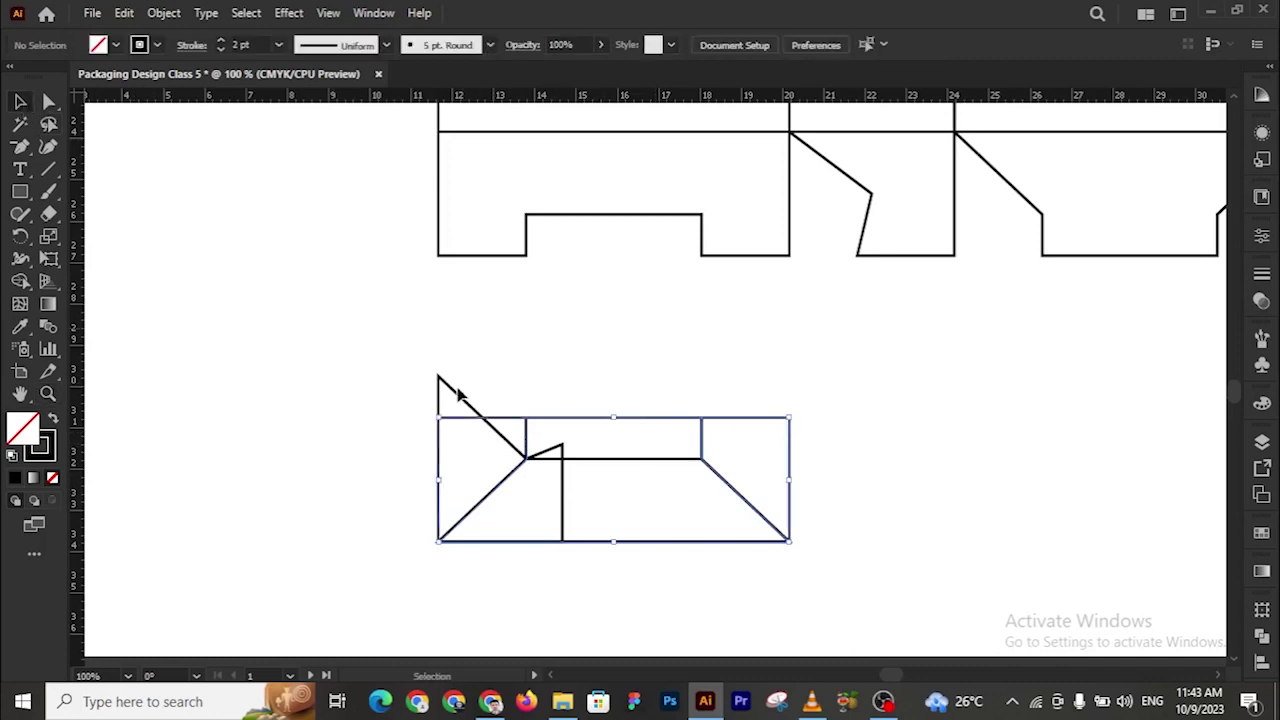
left_click(925, 263)
key("Delete")
Duplicate the reshaped narrow flap into the empty area beside the overlapped copies and rotate the duplicate a quarter turn clockwise
left_click_drag(453, 388, 906, 263)
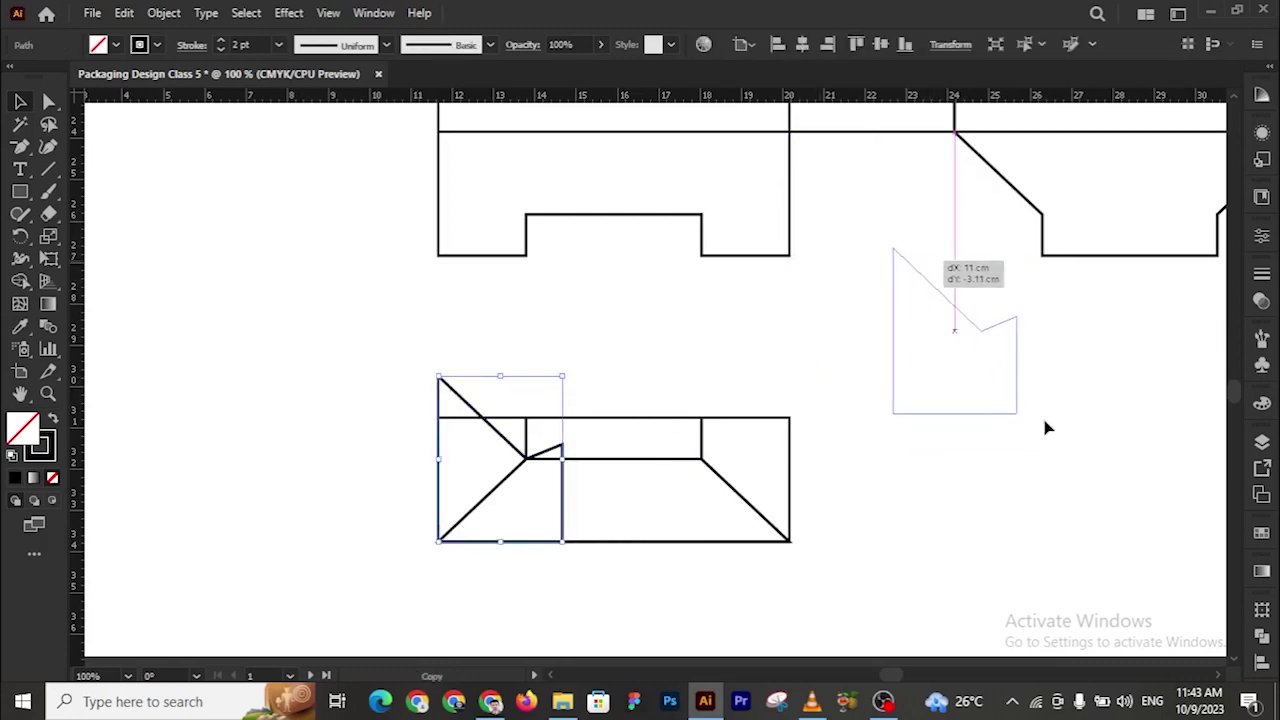
left_click_drag(1019, 419, 867, 459)
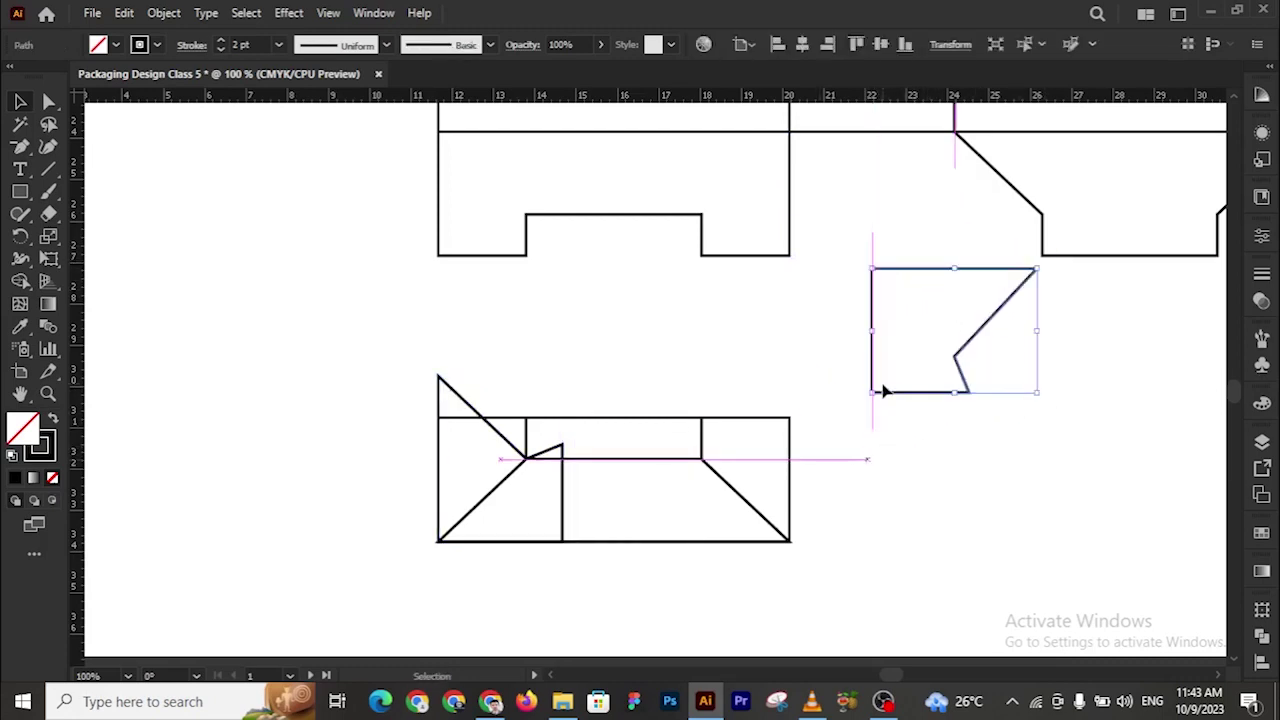
right_click(914, 310)
mouse_move(955, 566)
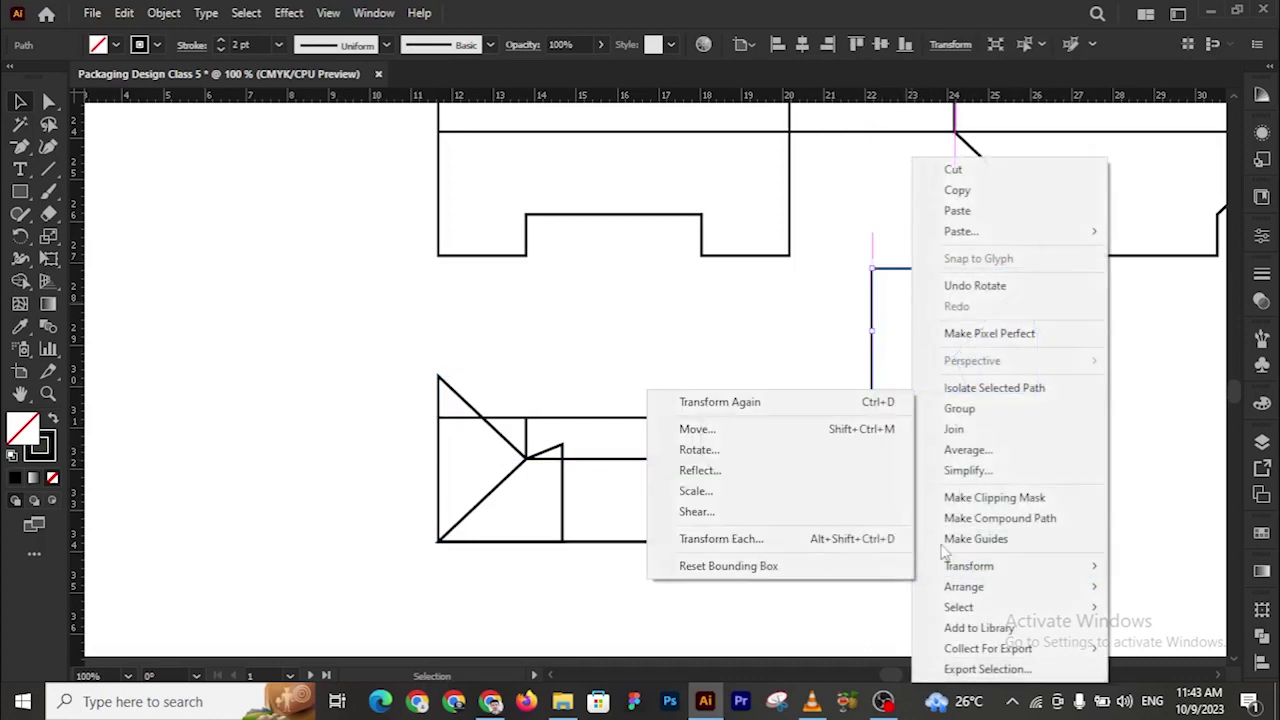
left_click(737, 470)
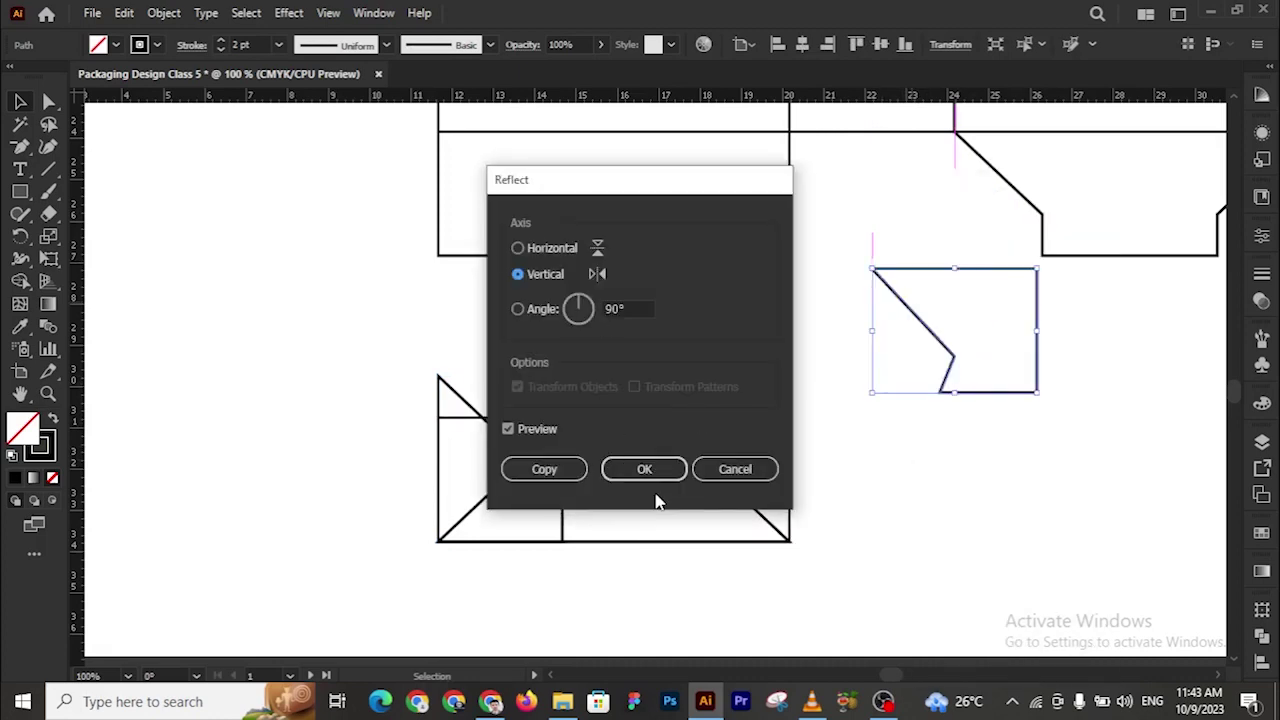
left_click(733, 466)
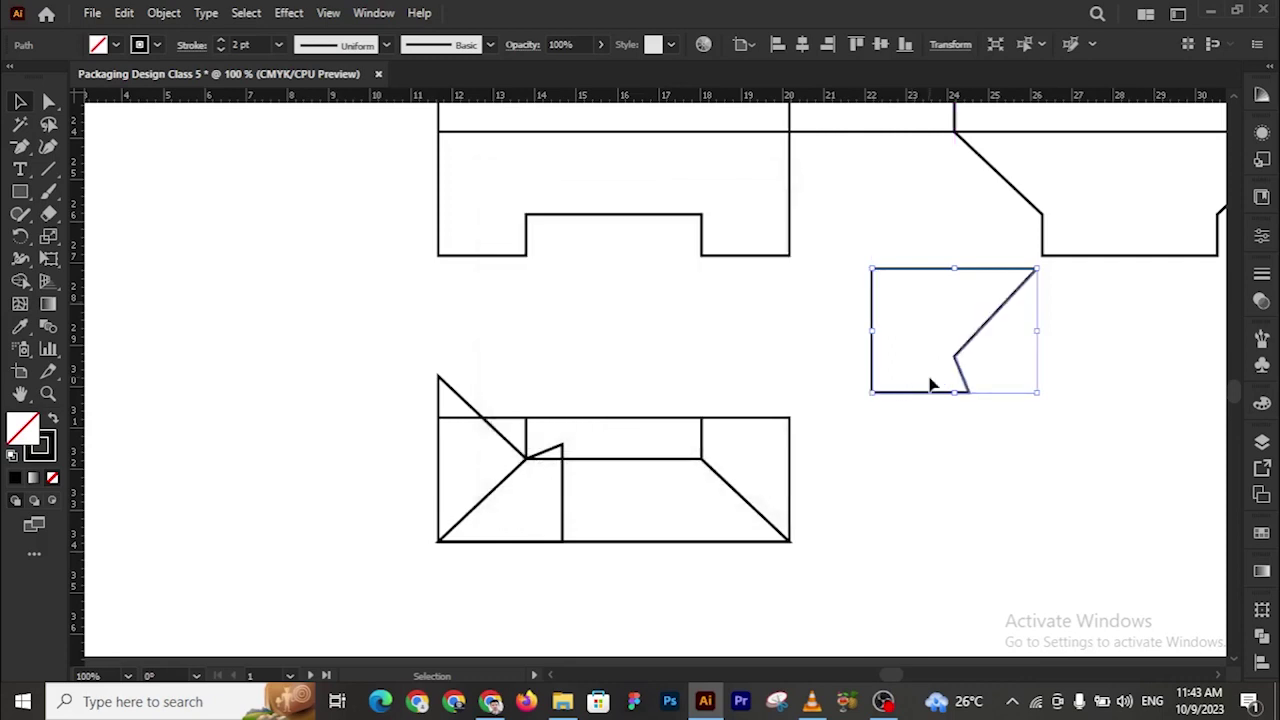
Reflect the rotated narrow flap across the vertical axis and snap it under the narrow side panel between the notched and tapered flaps
right_click(905, 336)
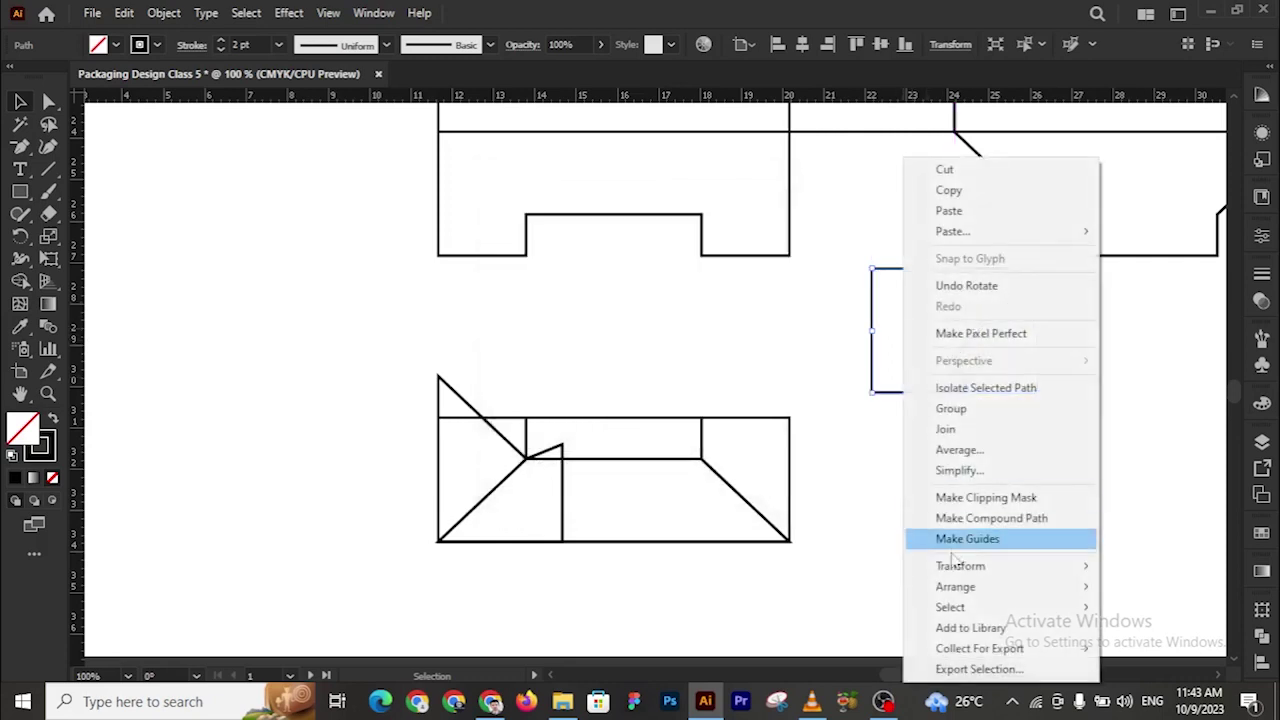
mouse_move(962, 568)
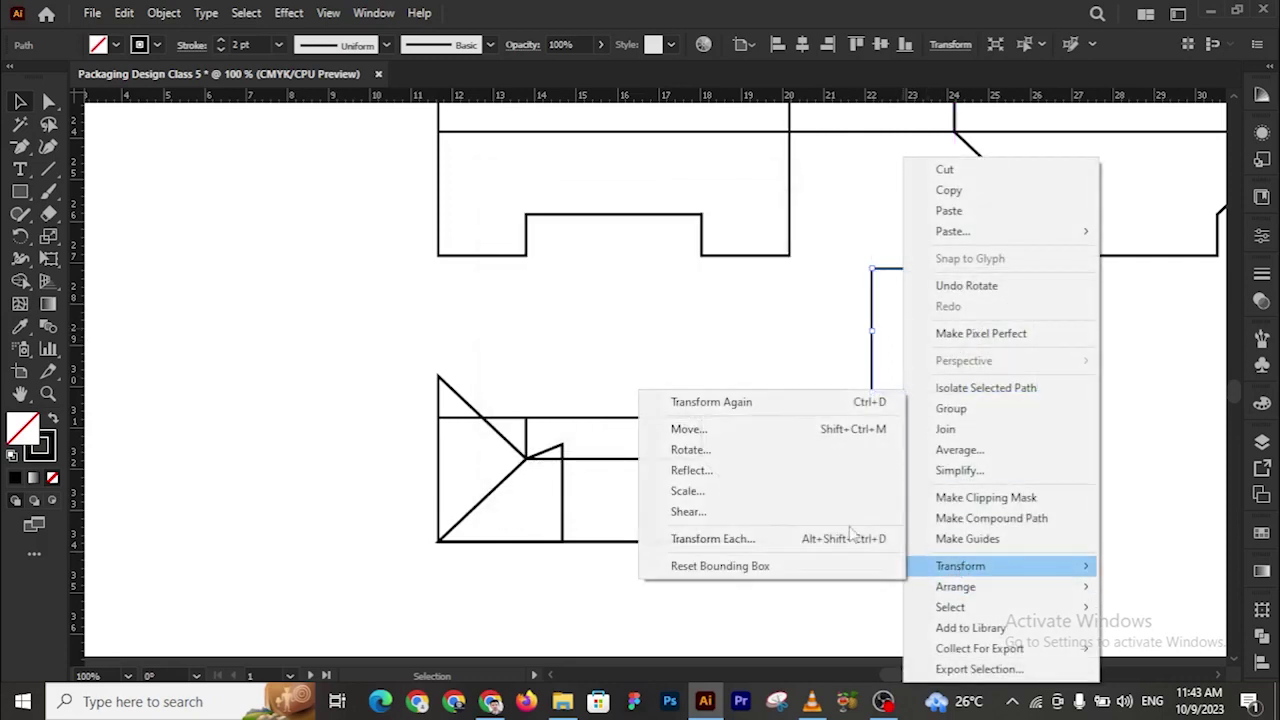
left_click(686, 470)
left_click(640, 471)
scroll(913, 432, "up", 2)
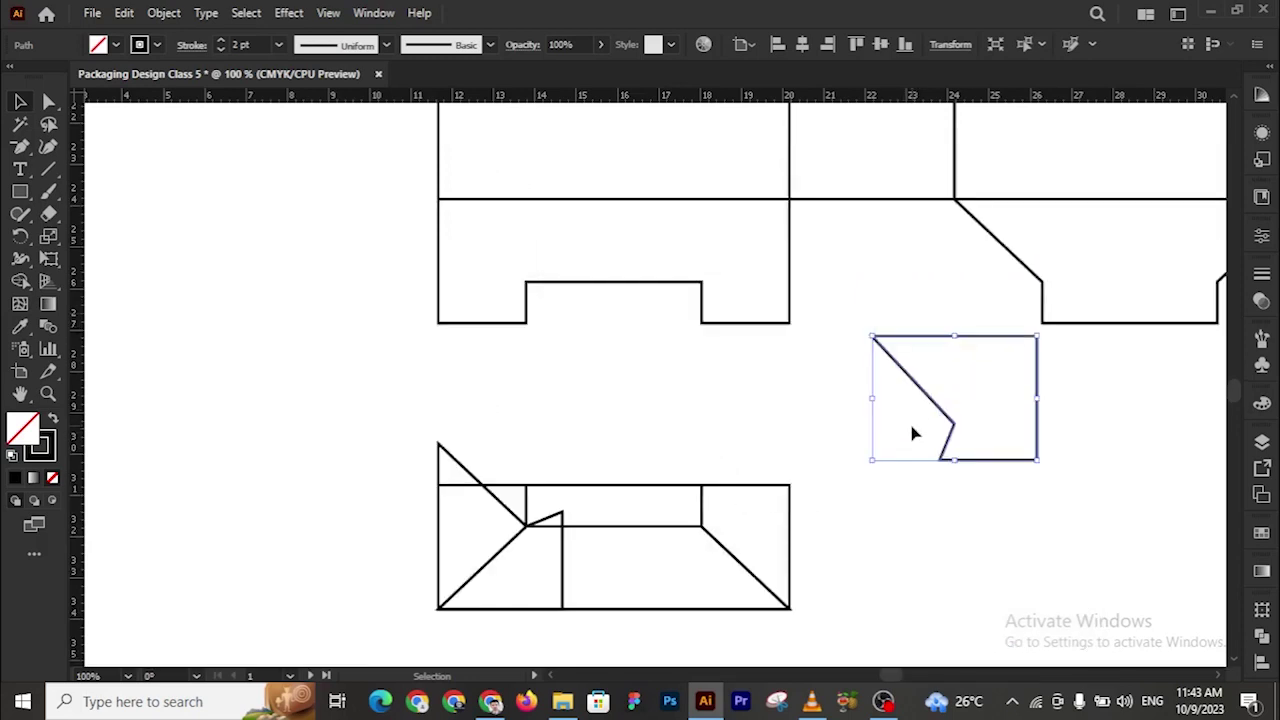
left_click_drag(934, 409, 855, 274)
left_click(828, 381)
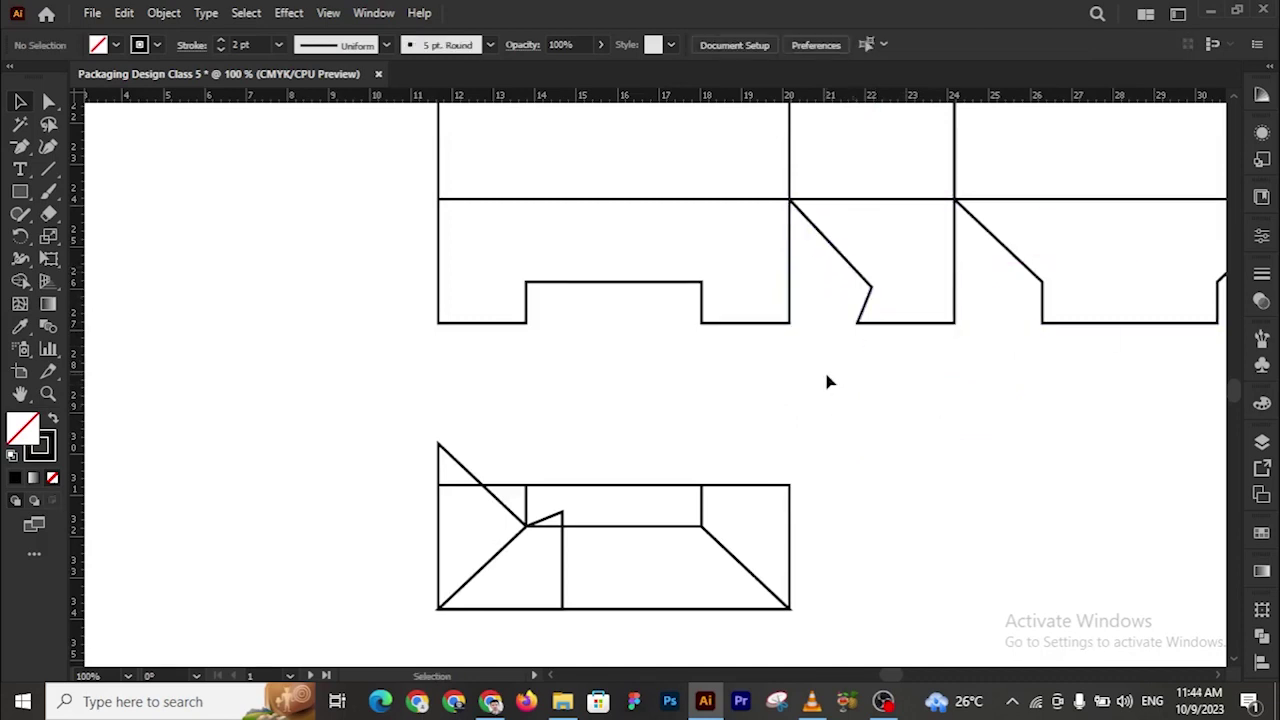
Delete the group of overlapped flap copies below the box template
scroll(799, 389, "down", 1)
left_click_drag(357, 349, 810, 594)
key("Delete")
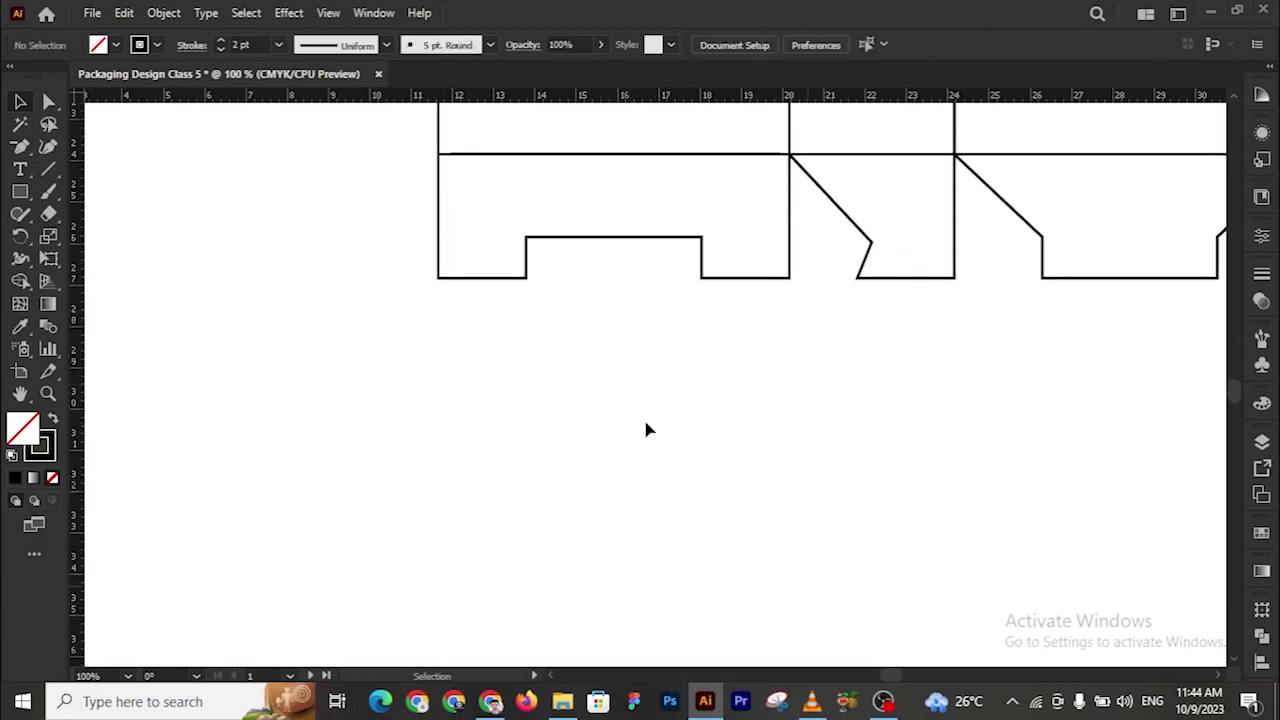
Nudge the narrow flap's lower-left corner anchor slightly outward to the left, to X 21.77 cm
left_click(48, 101)
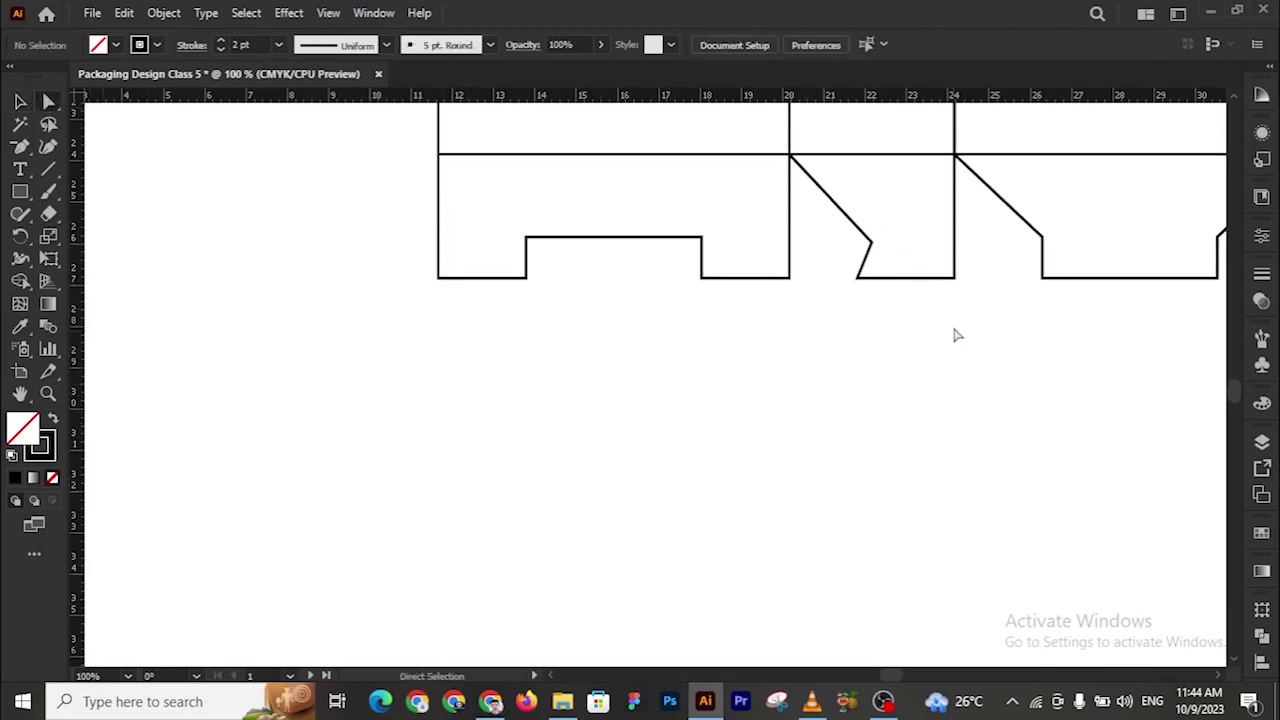
left_click(859, 279)
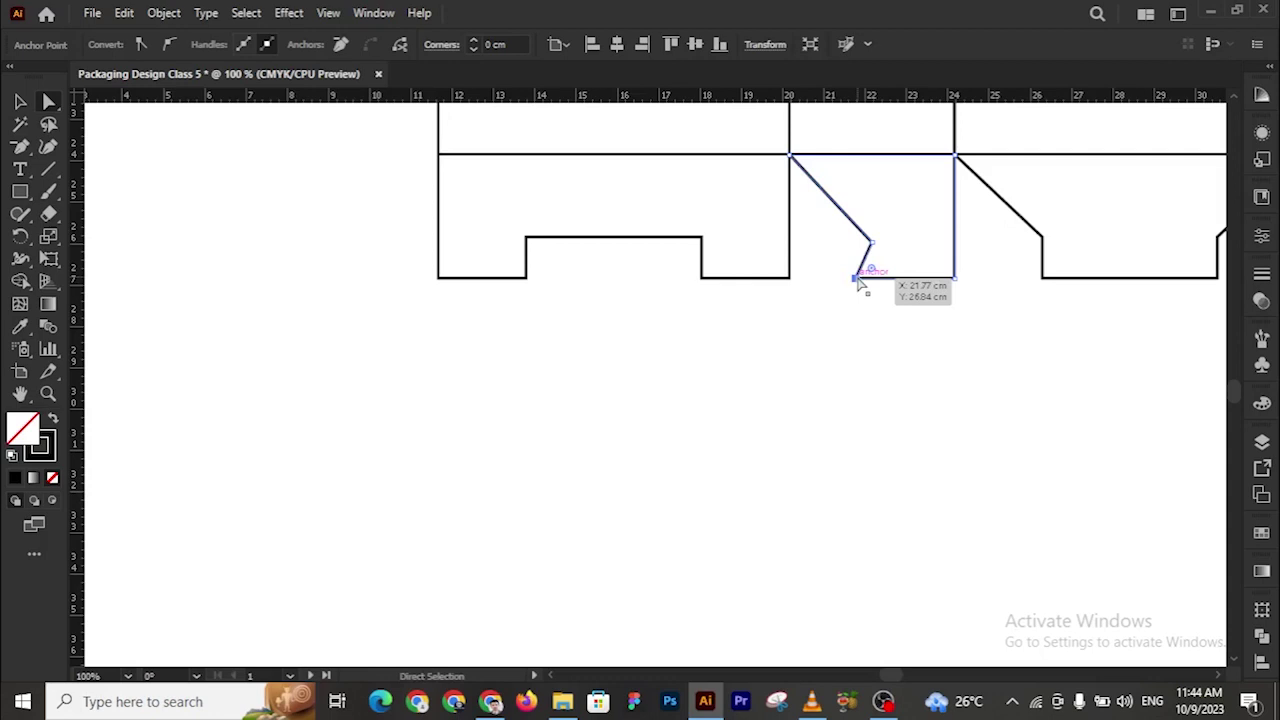
left_click(870, 360)
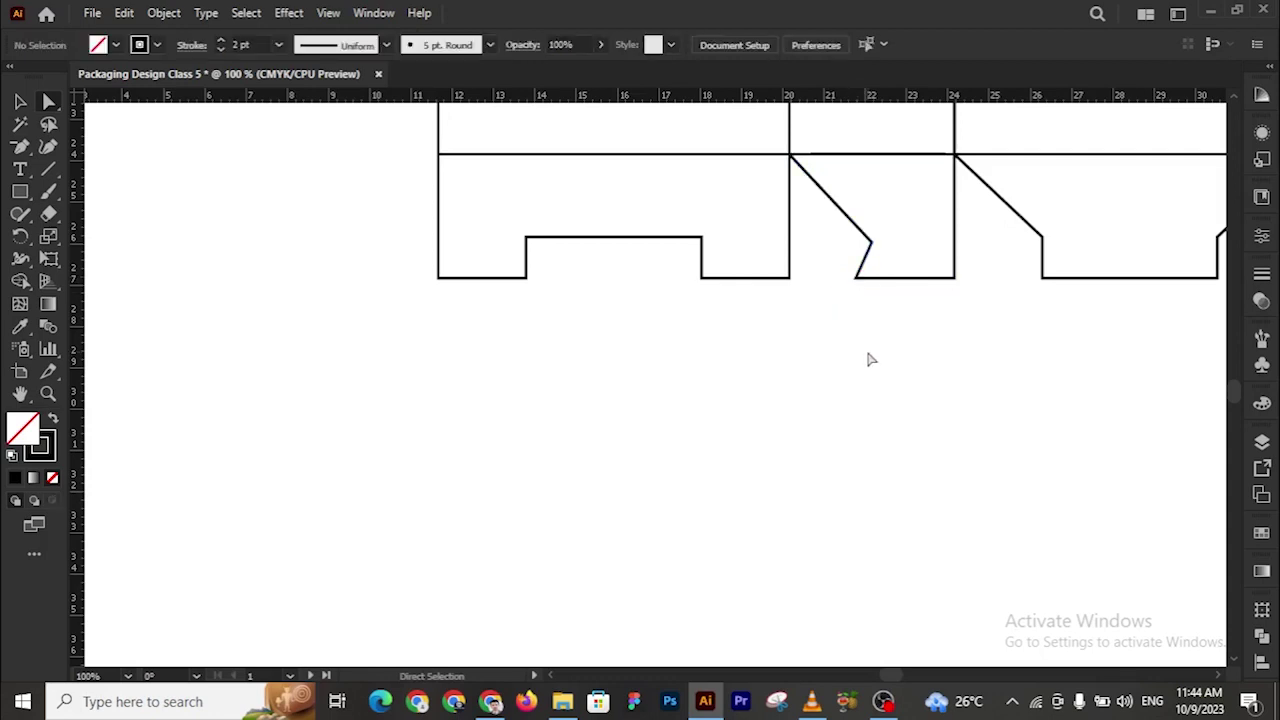
Examine the notched, narrow and tapered bottom flaps along the lower edge of the box panels
key("z")
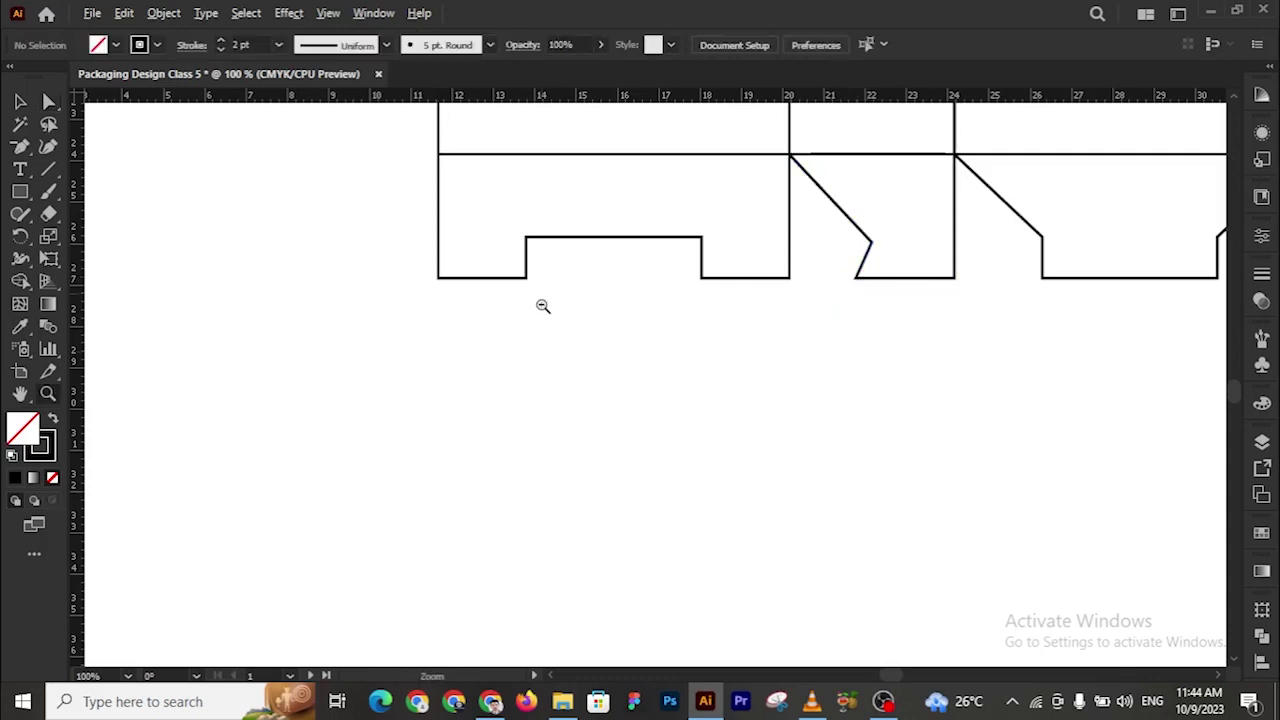
left_click(580, 341, "alt")
left_click_drag(489, 352, 842, 355)
left_click_drag(1043, 443, 673, 499)
left_click_drag(965, 383, 880, 383)
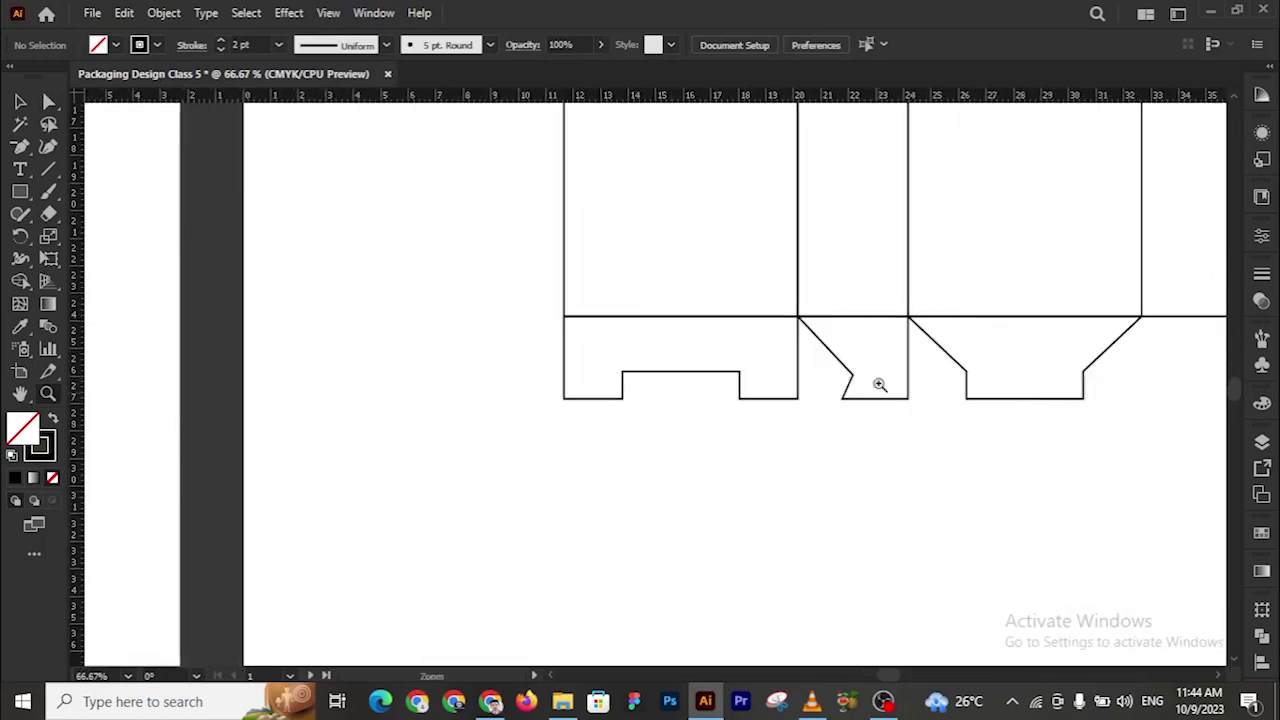
left_click(820, 363)
left_click(737, 408)
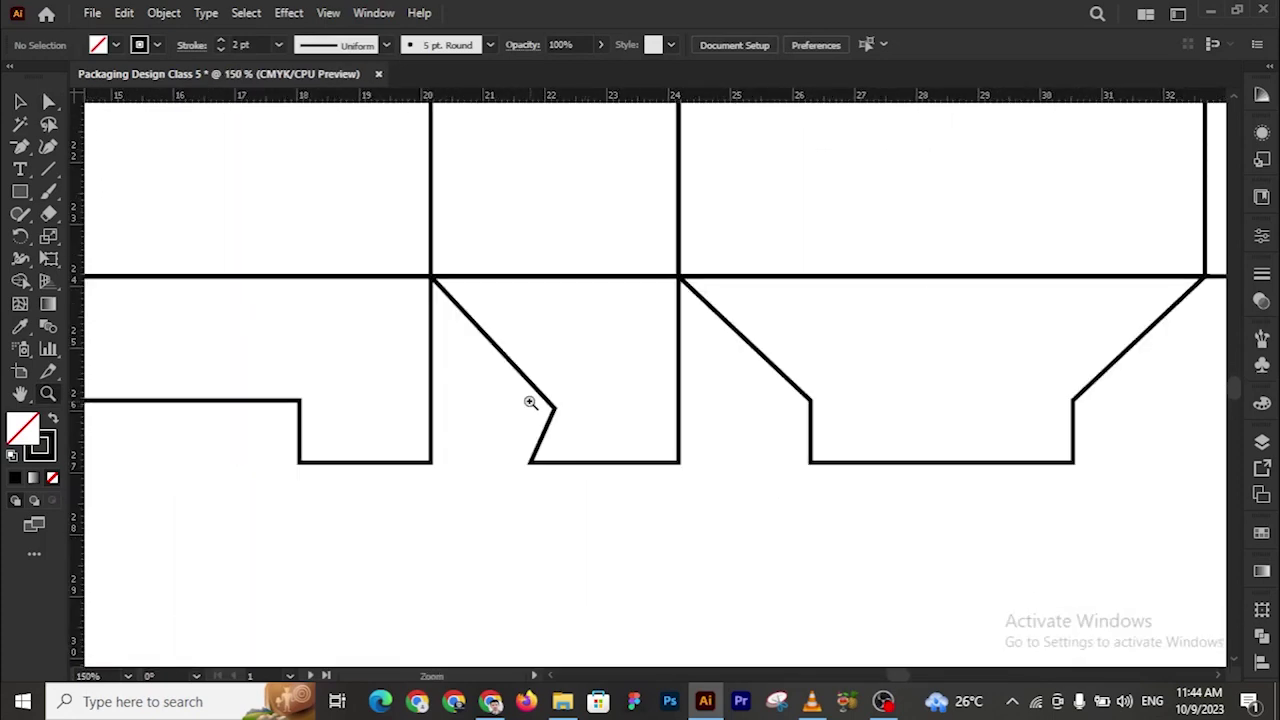
left_click(556, 429, "alt")
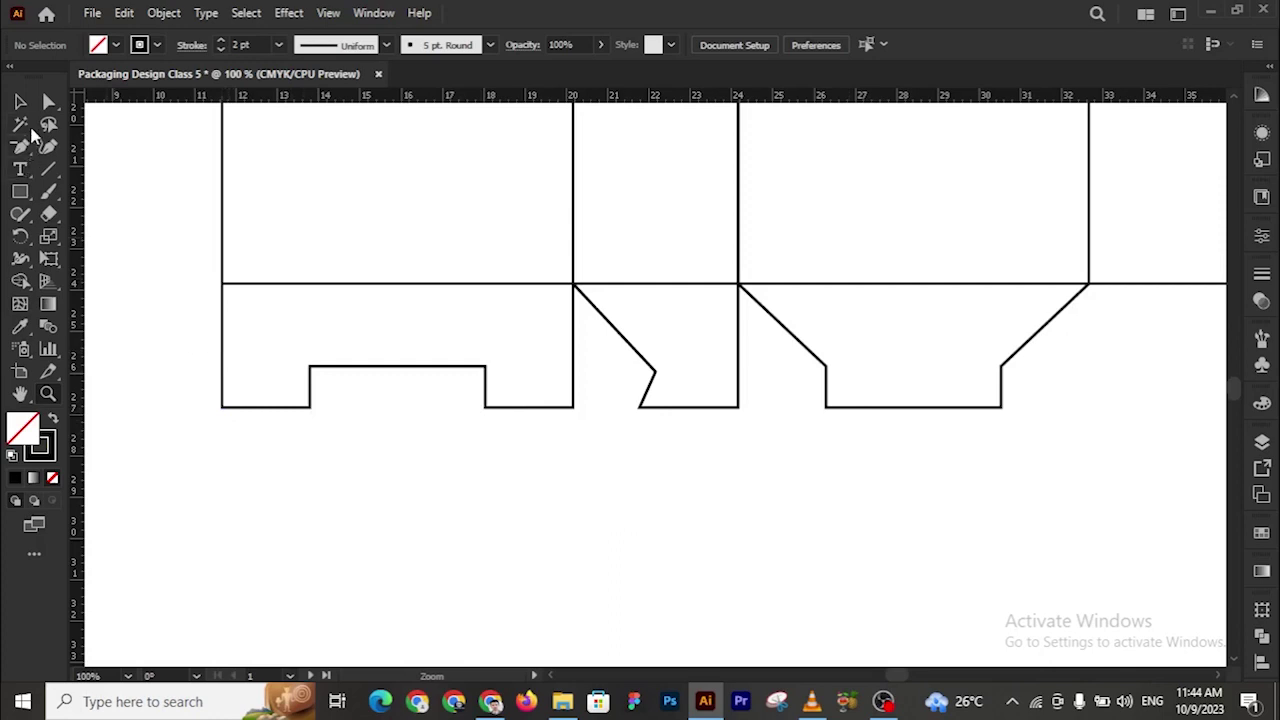
Round the notched flap's two inner bottom corners, the narrow flap's lower-left corner and the tapered flap's two bottom corners to about 0.16 cm radius
left_click(48, 101)
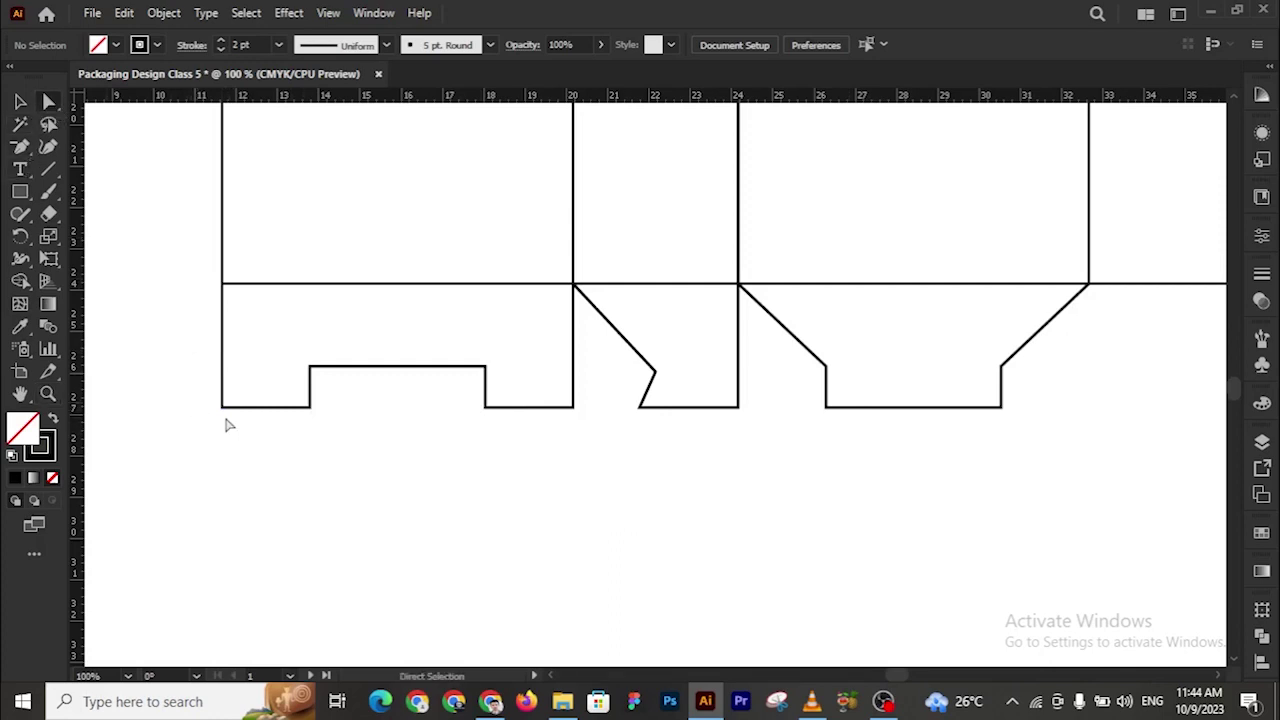
left_click_drag(213, 412, 230, 400)
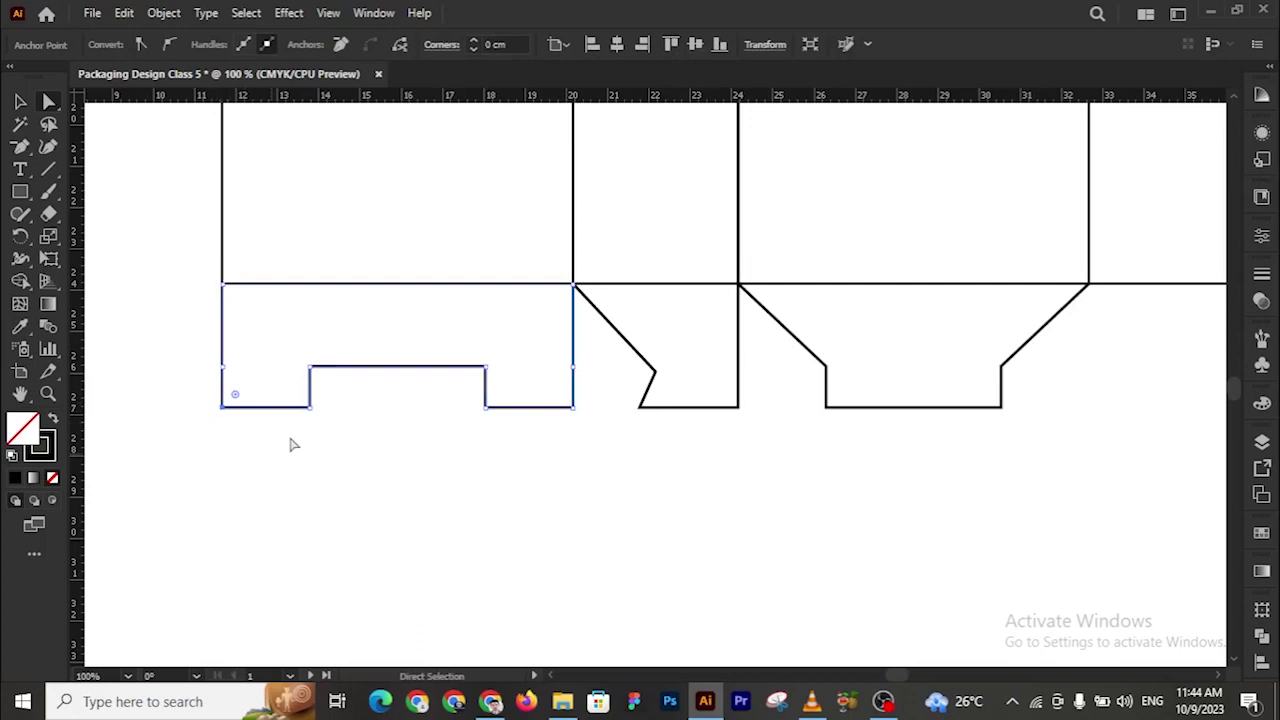
left_click(314, 409)
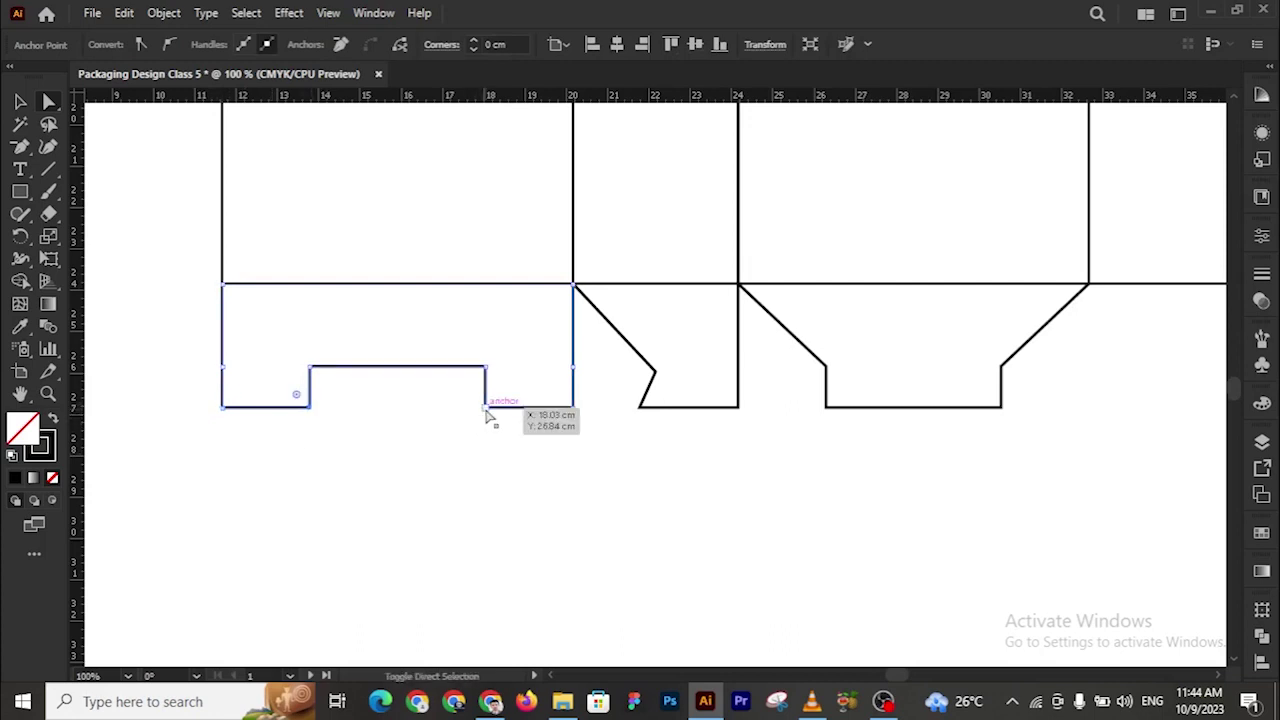
left_click(486, 408, "shift")
left_click(641, 408, "shift")
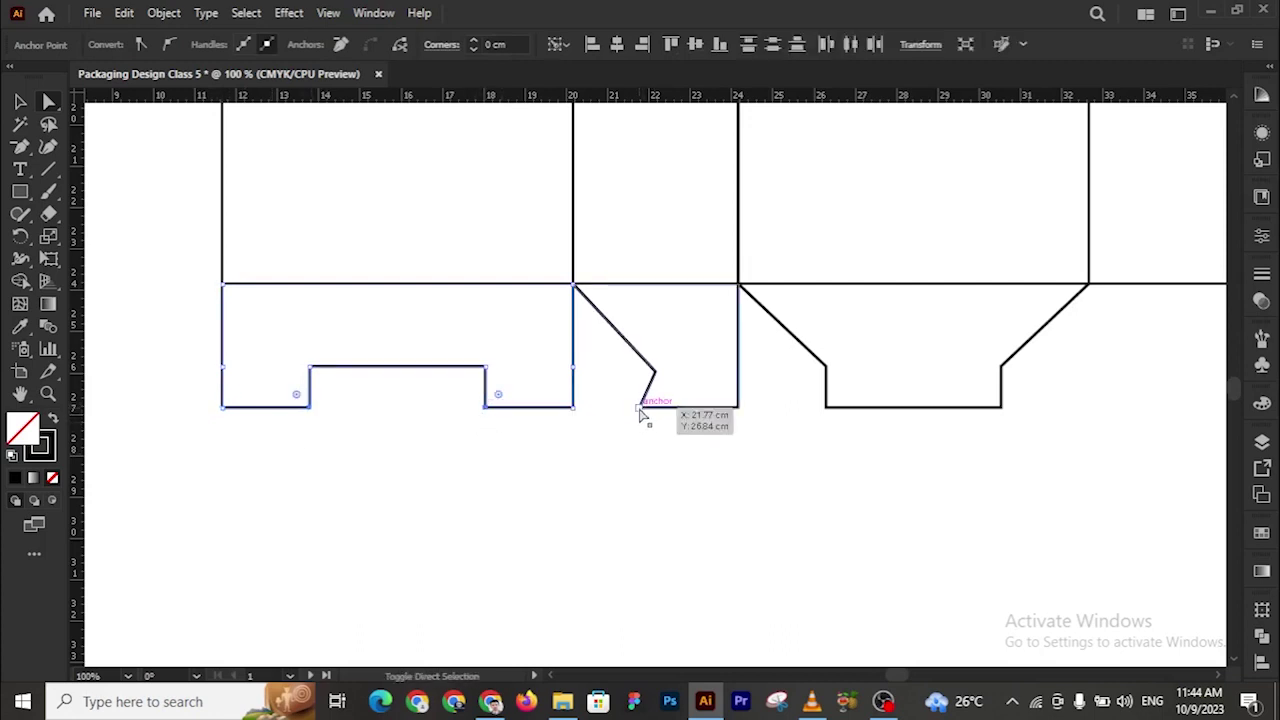
left_click(827, 409, "shift")
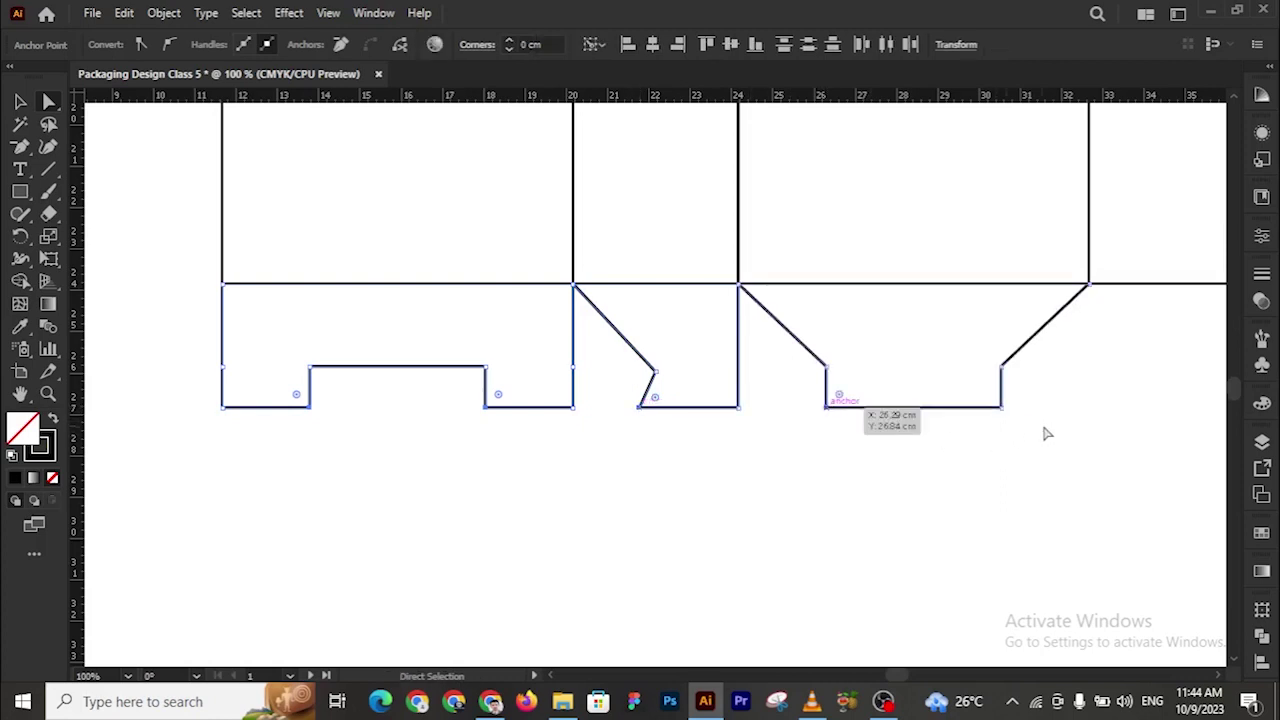
left_click(1001, 408, "shift")
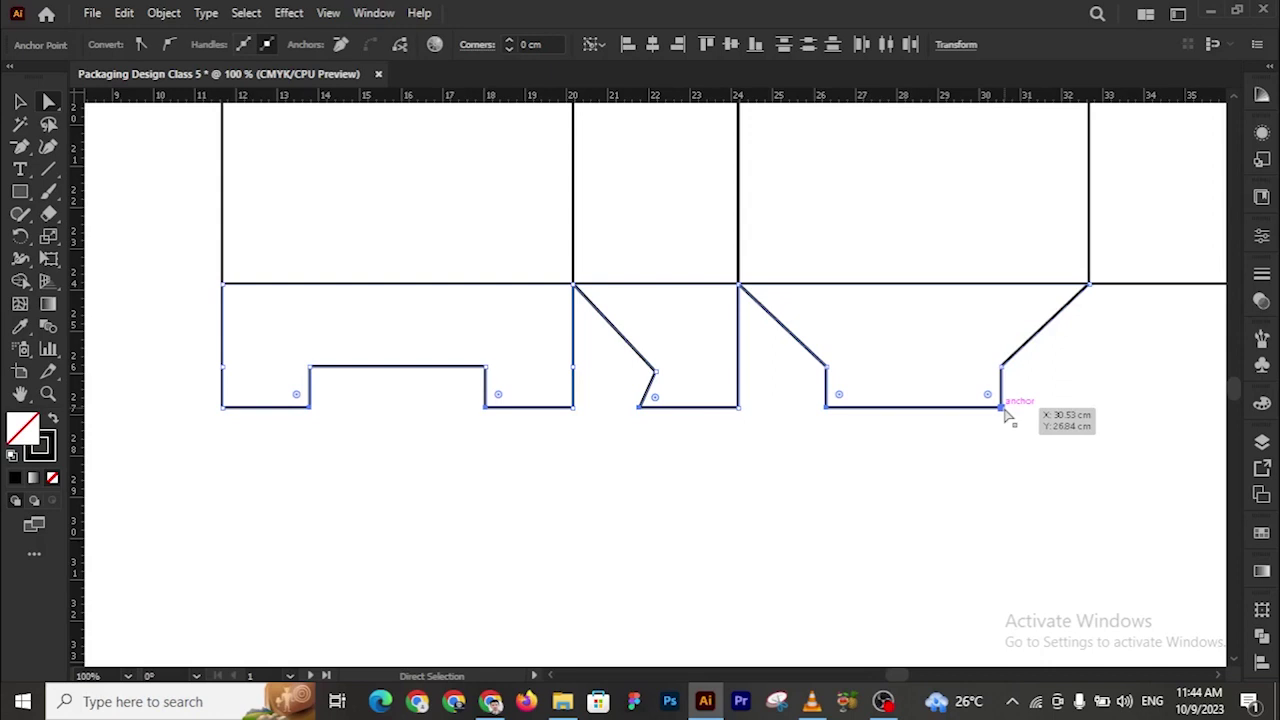
left_click_drag(988, 395, 998, 403)
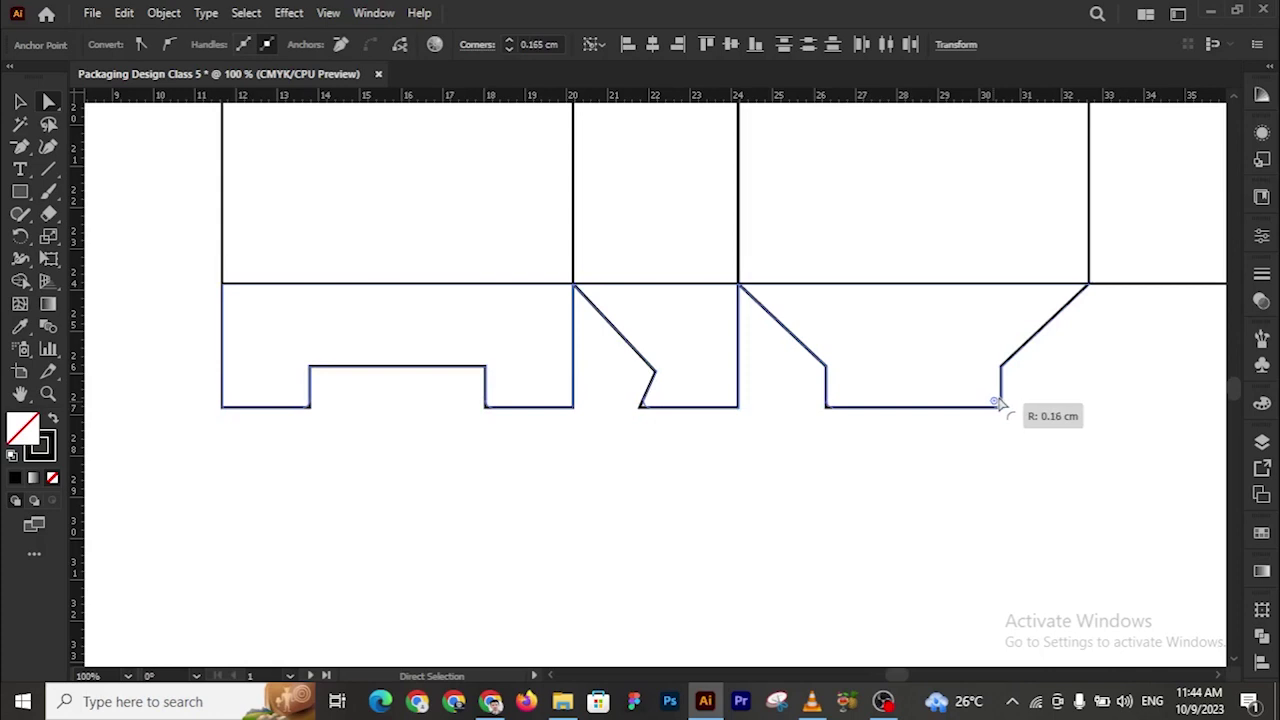
left_click(990, 497)
Duplicate the rounded narrow flap and place the copy under the second narrow side panel, beside the tapered flap
key("z")
left_click(786, 402, "alt")
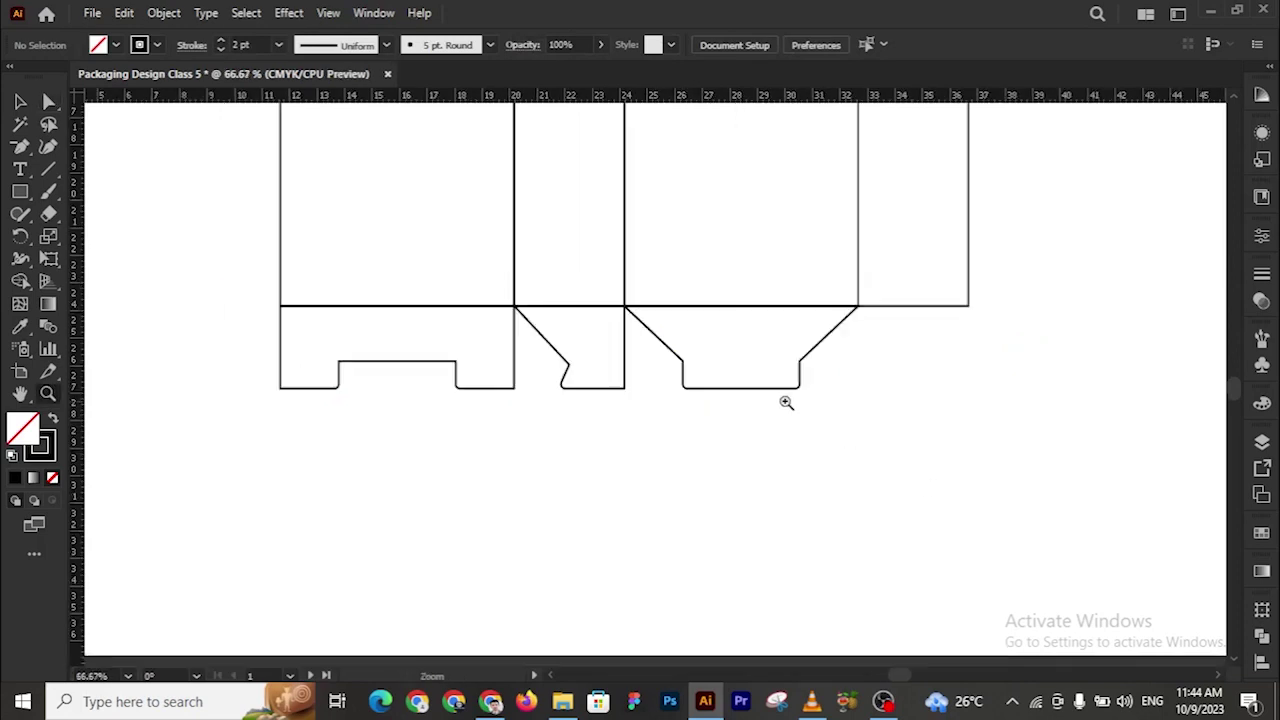
left_click(20, 101)
left_click_drag(545, 347, 892, 362)
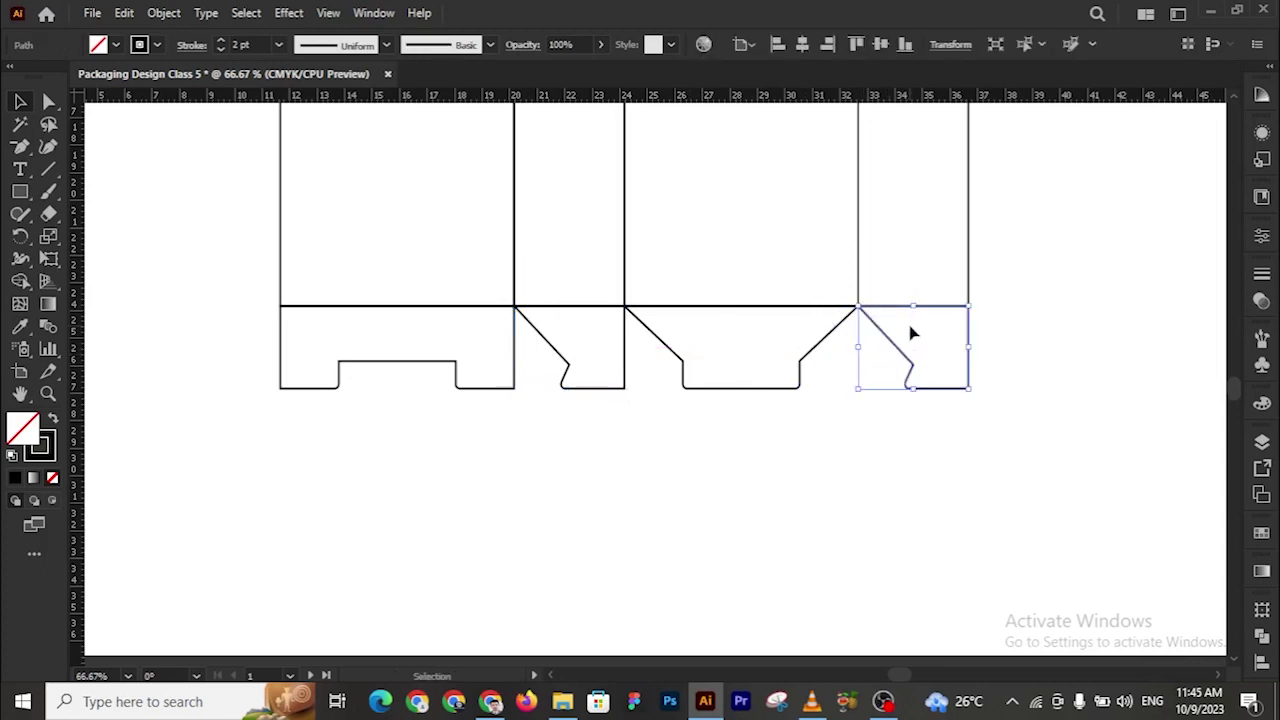
Reflect the second narrow flap across the vertical axis so its slanted side faces away from the tapered flap
right_click(911, 333)
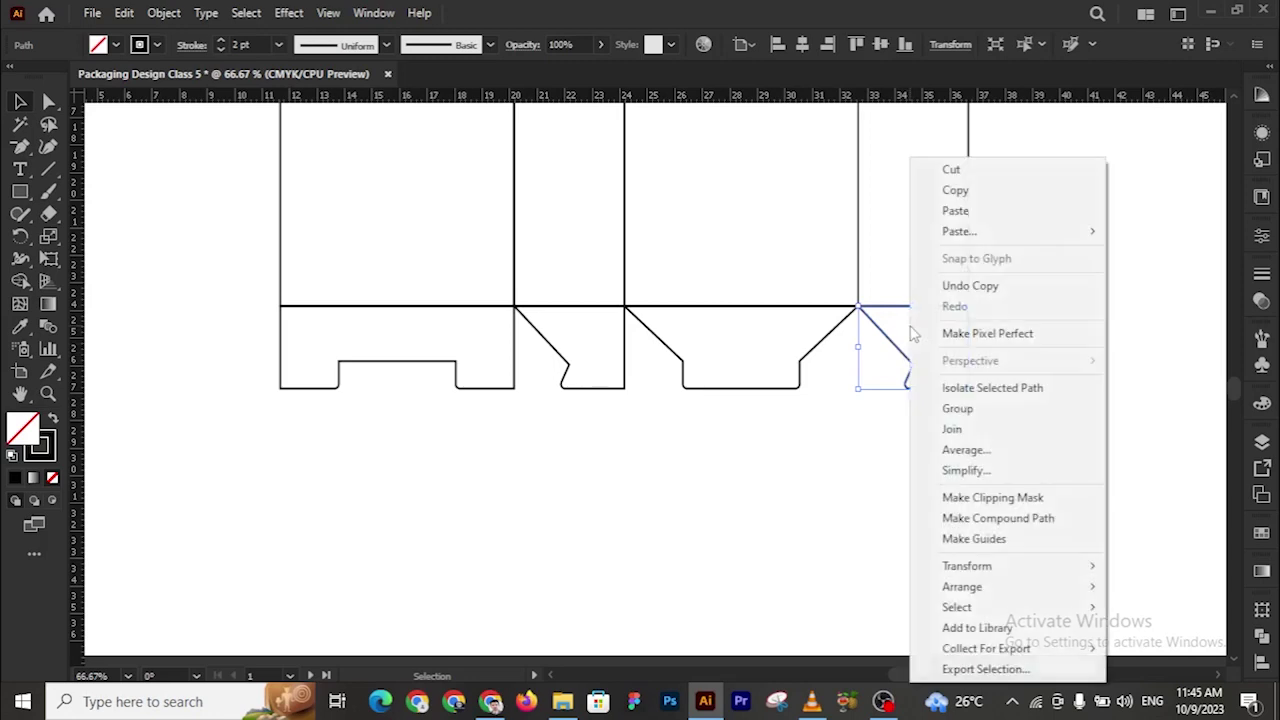
mouse_move(1016, 567)
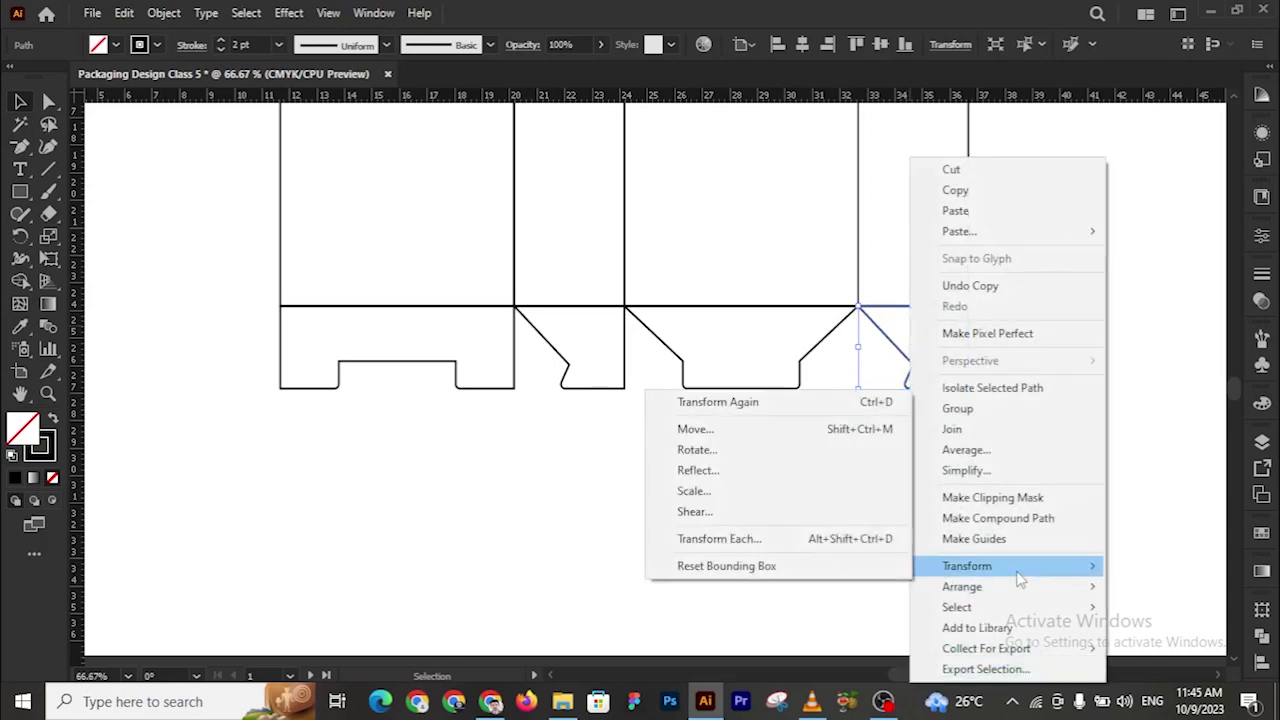
left_click(712, 472)
left_click(651, 471)
left_click(660, 478)
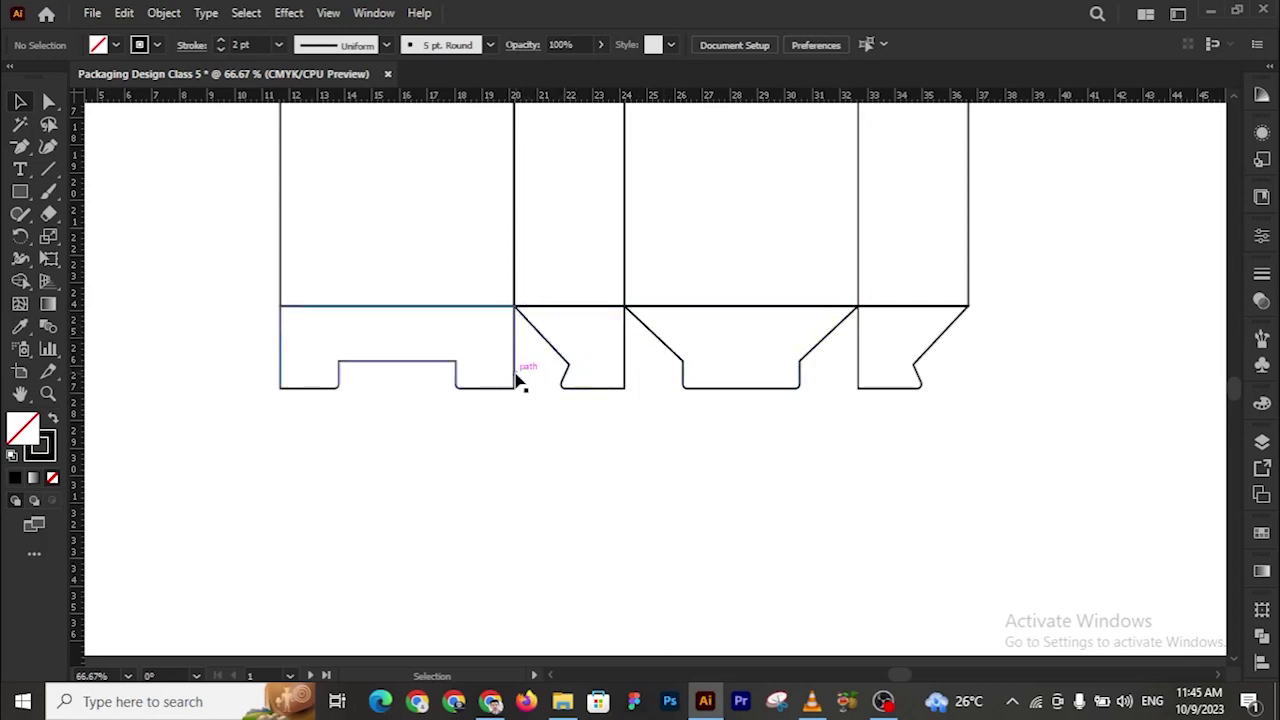
View the whole box template on its artboard
key("z")
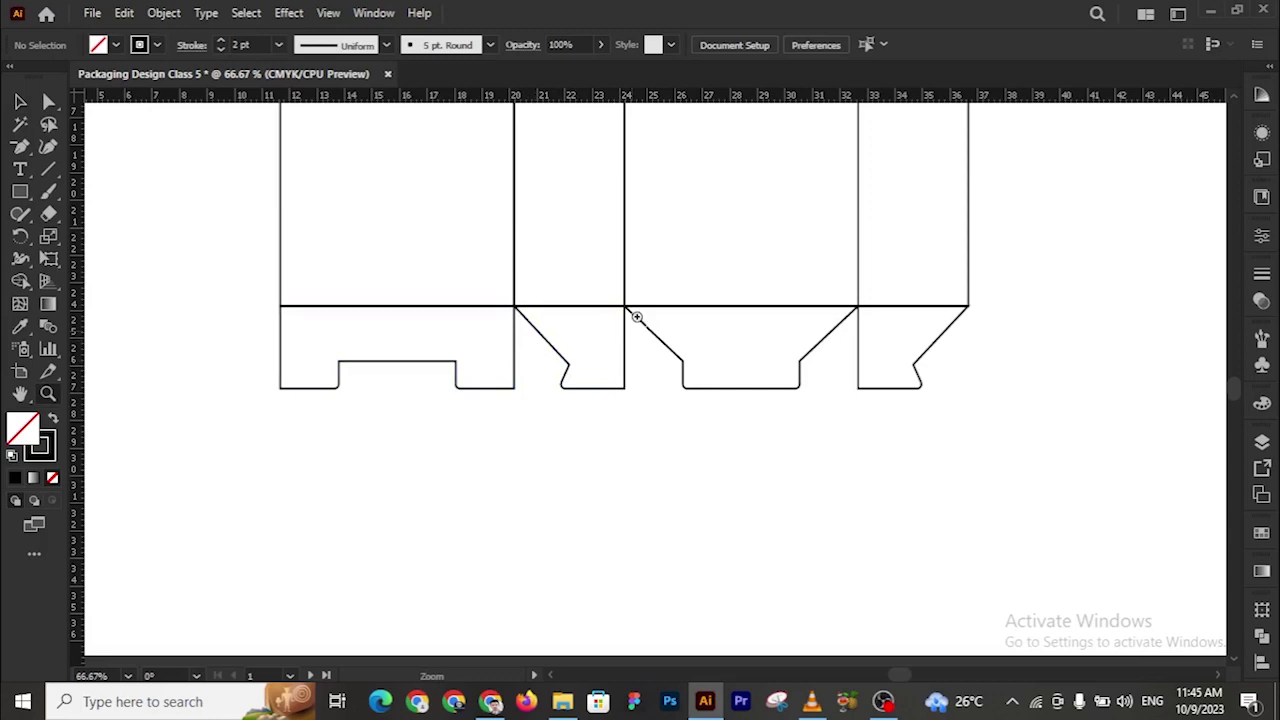
left_click(637, 317, "alt")
left_click(677, 383, "alt")
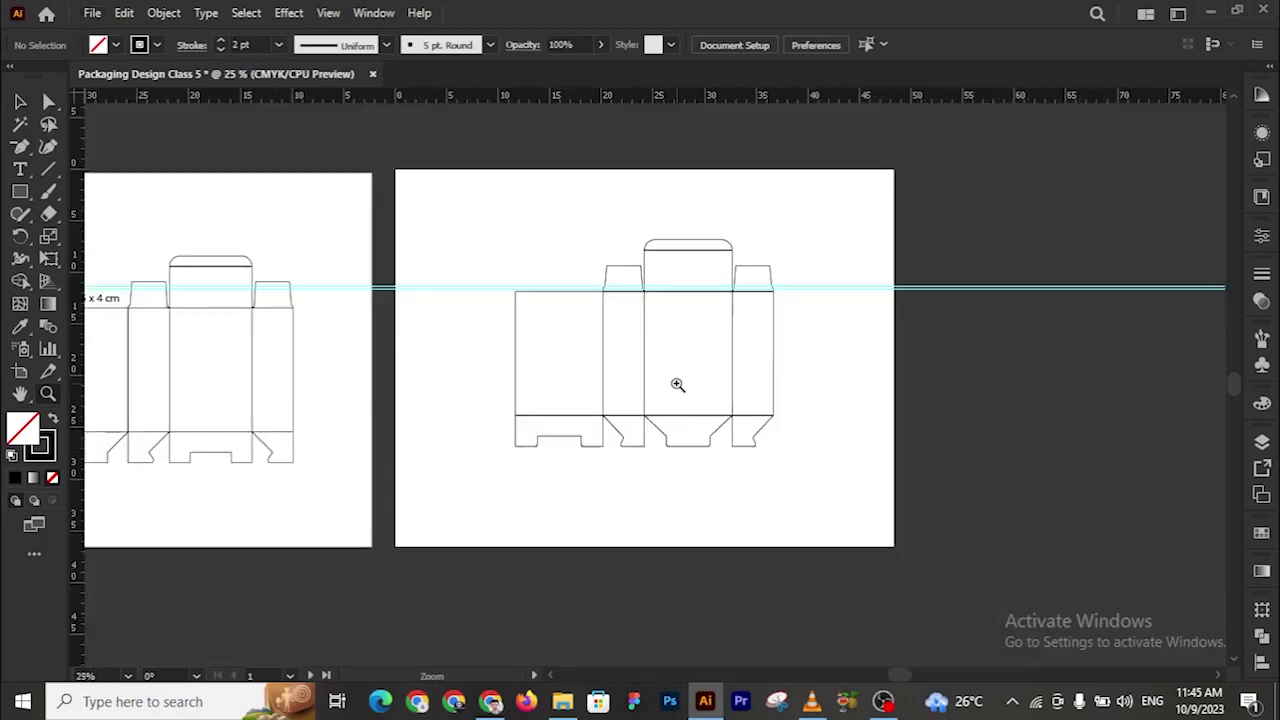
left_click_drag(686, 409, 586, 391)
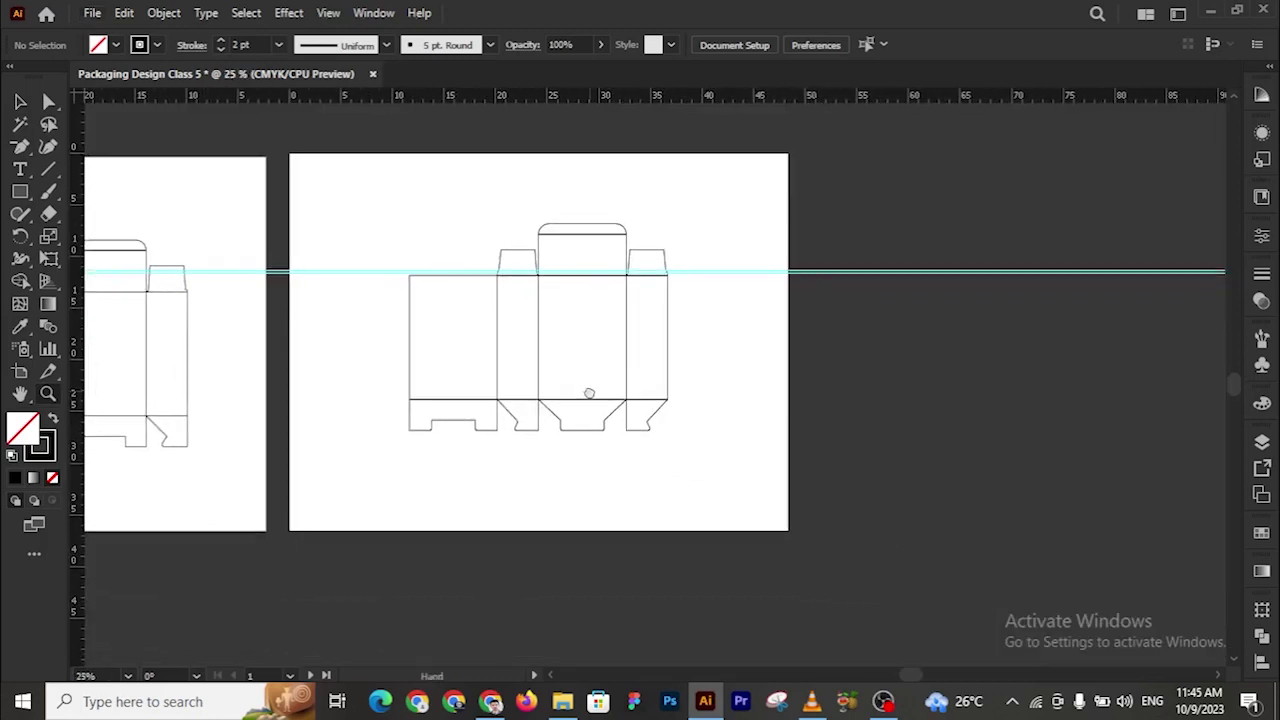
Widen Artboard 1 to the right to about 76.9 cm, keeping its height
left_click(21, 371)
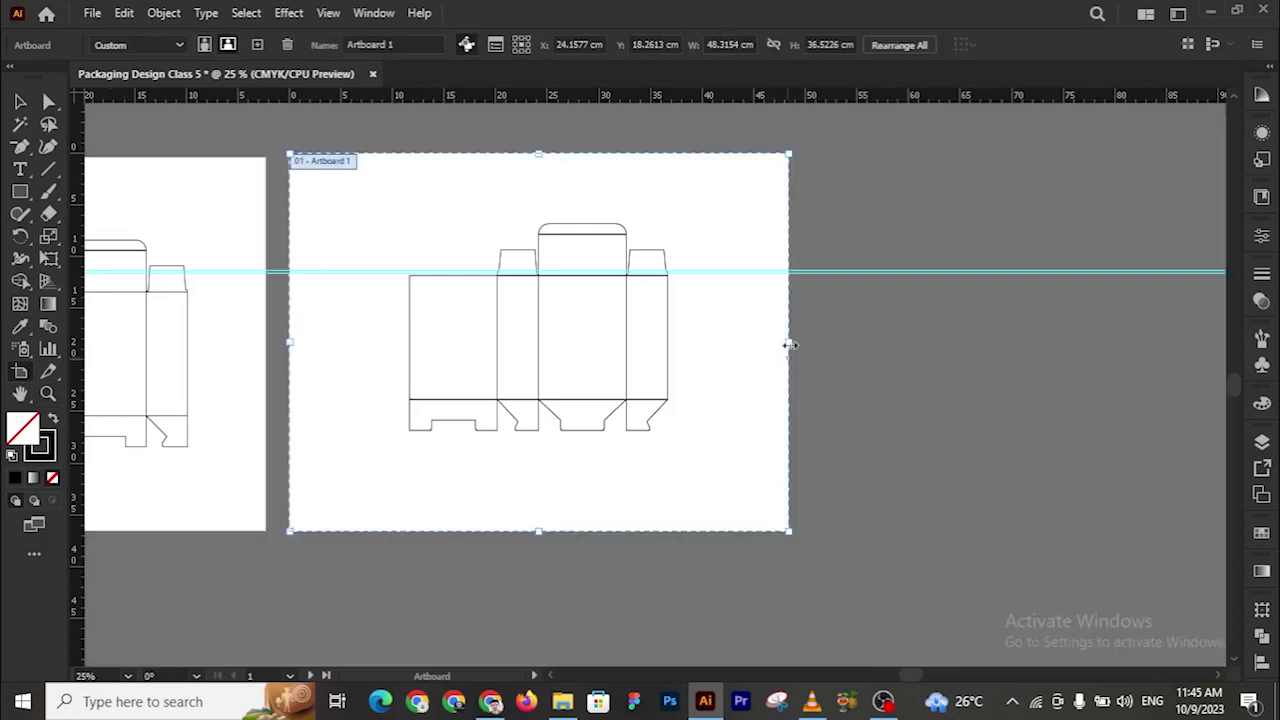
left_click_drag(791, 342, 1083, 342)
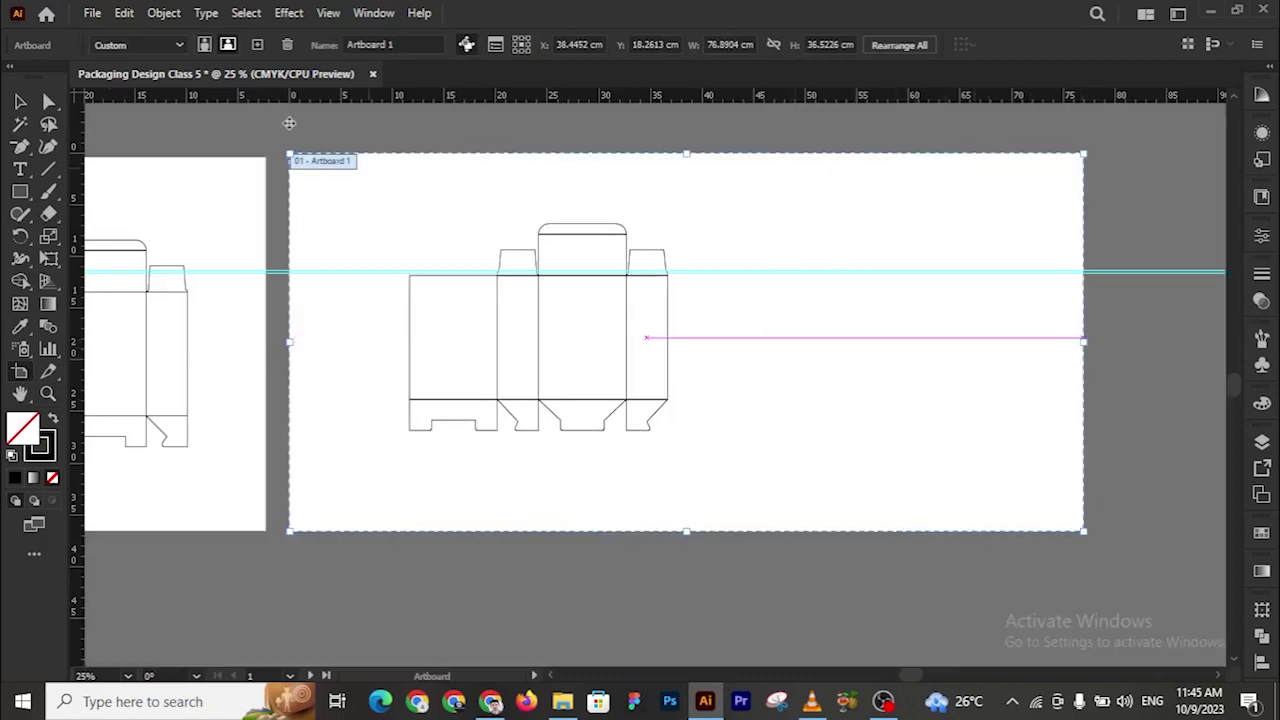
left_click(20, 101)
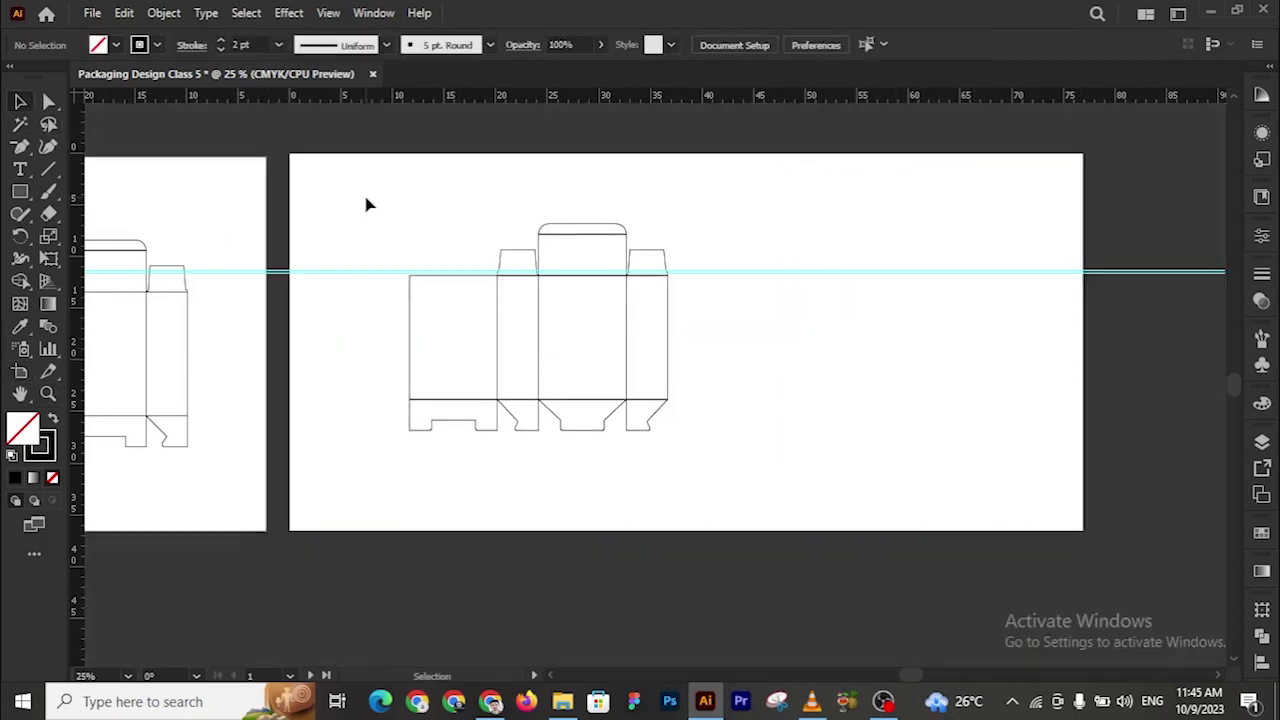
Move the whole box template toward the artboard's left edge and place a duplicate of it in the empty right half
left_click_drag(366, 199, 711, 486)
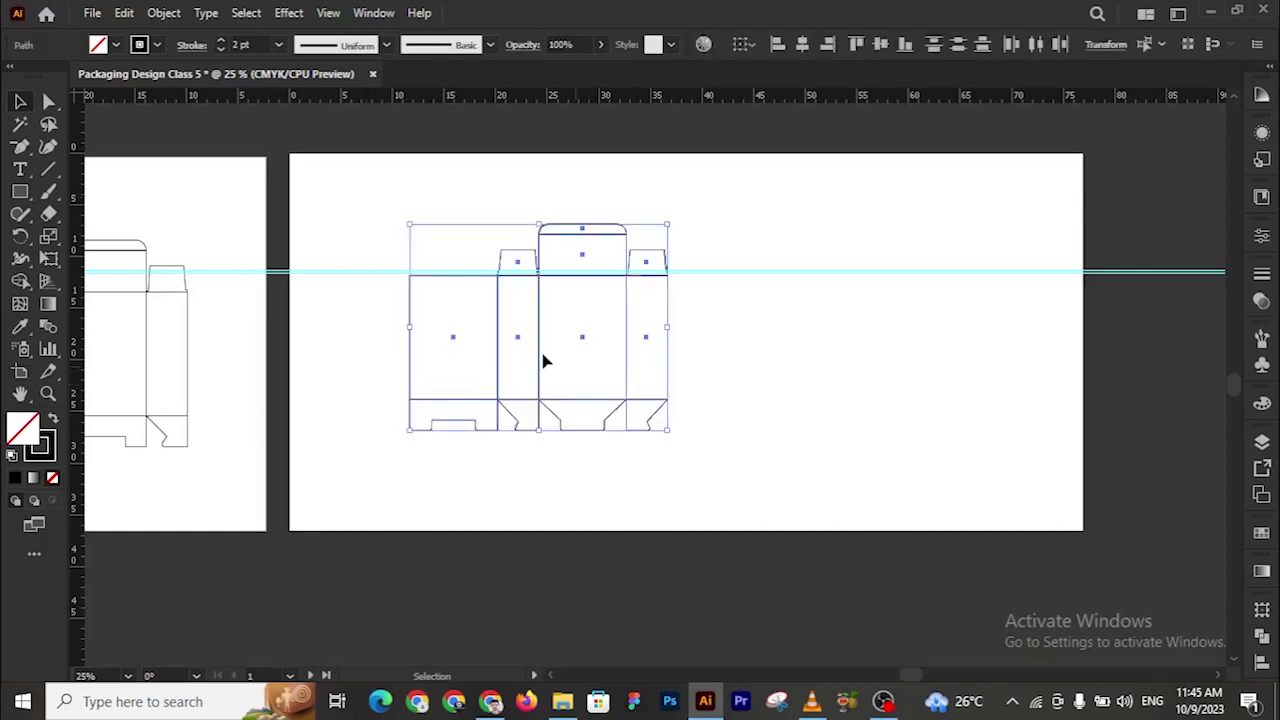
left_click_drag(541, 358, 471, 358)
key("ctrl+z")
left_click_drag(594, 357, 991, 331)
left_click(991, 331)
Swap the notched and tapered bottom flaps on the duplicate template, putting the tapered flap under the first wide panel
key("z")
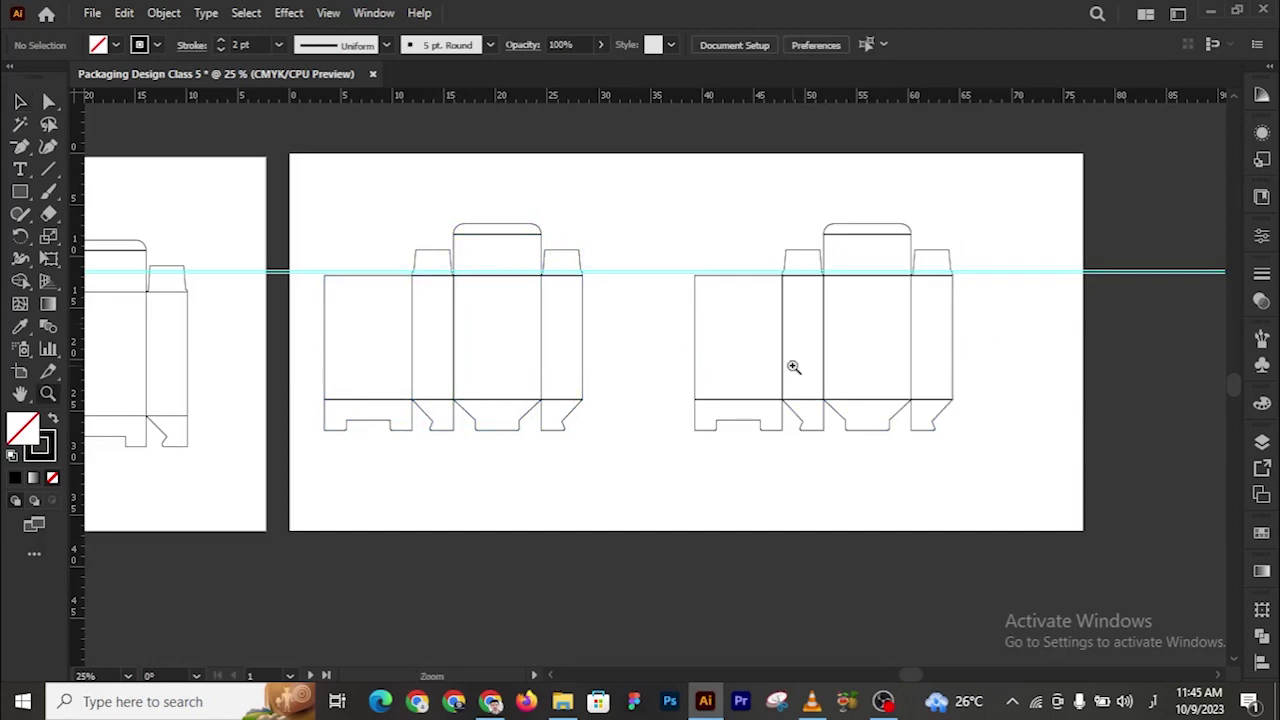
left_click(770, 380)
left_click(724, 390)
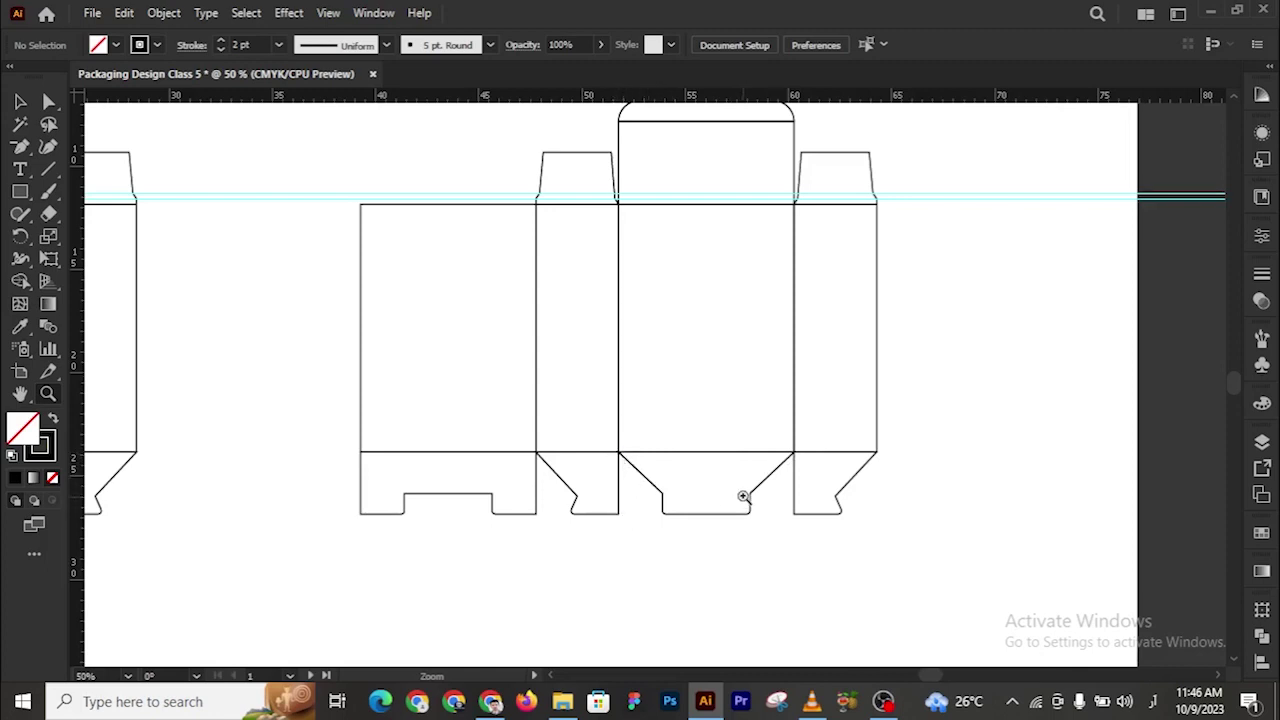
left_click(20, 101)
mouse_move(690, 516)
left_mouse_down()
mouse_move(527, 622)
mouse_move(441, 525)
mouse_move(458, 500)
mouse_move(723, 506)
mouse_move(693, 522)
left_mouse_up()
left_click_drag(597, 583, 507, 486)
left_click(600, 573)
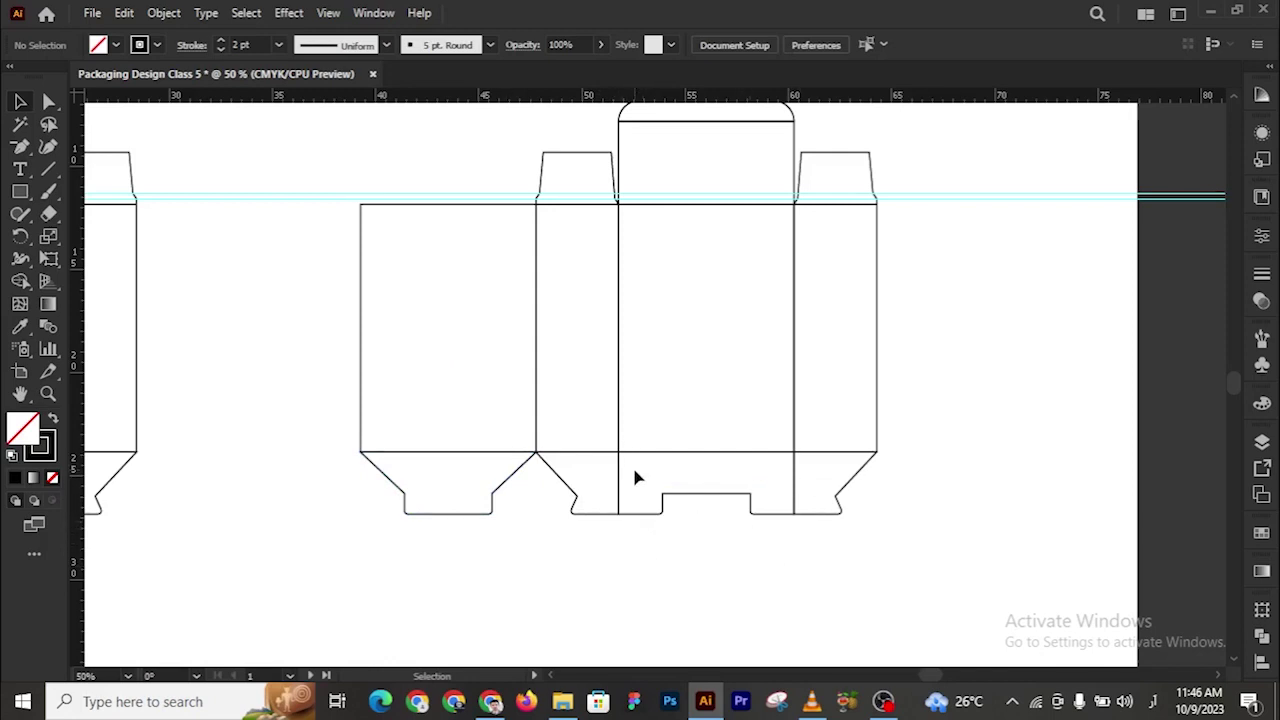
Reflect the duplicate's narrow bottom flap between the tapered and notched flaps across the vertical axis
left_click(573, 499)
right_click(573, 499)
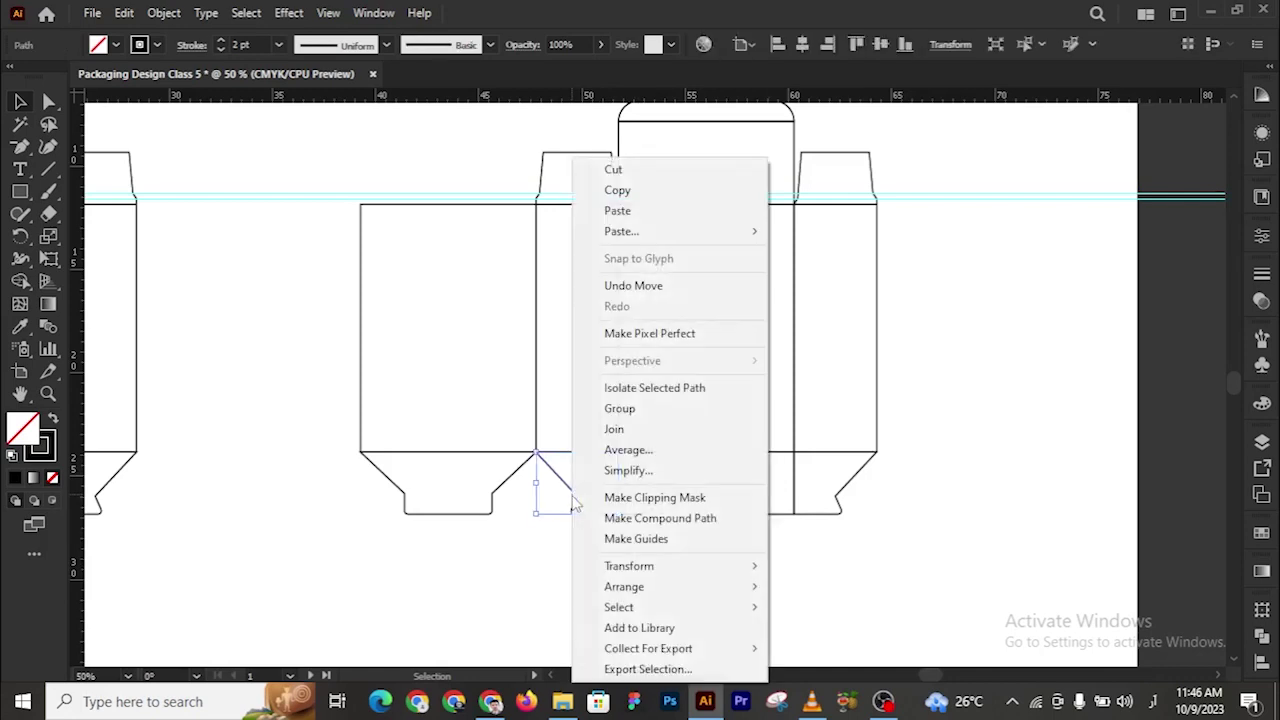
mouse_move(660, 566)
left_click(840, 470)
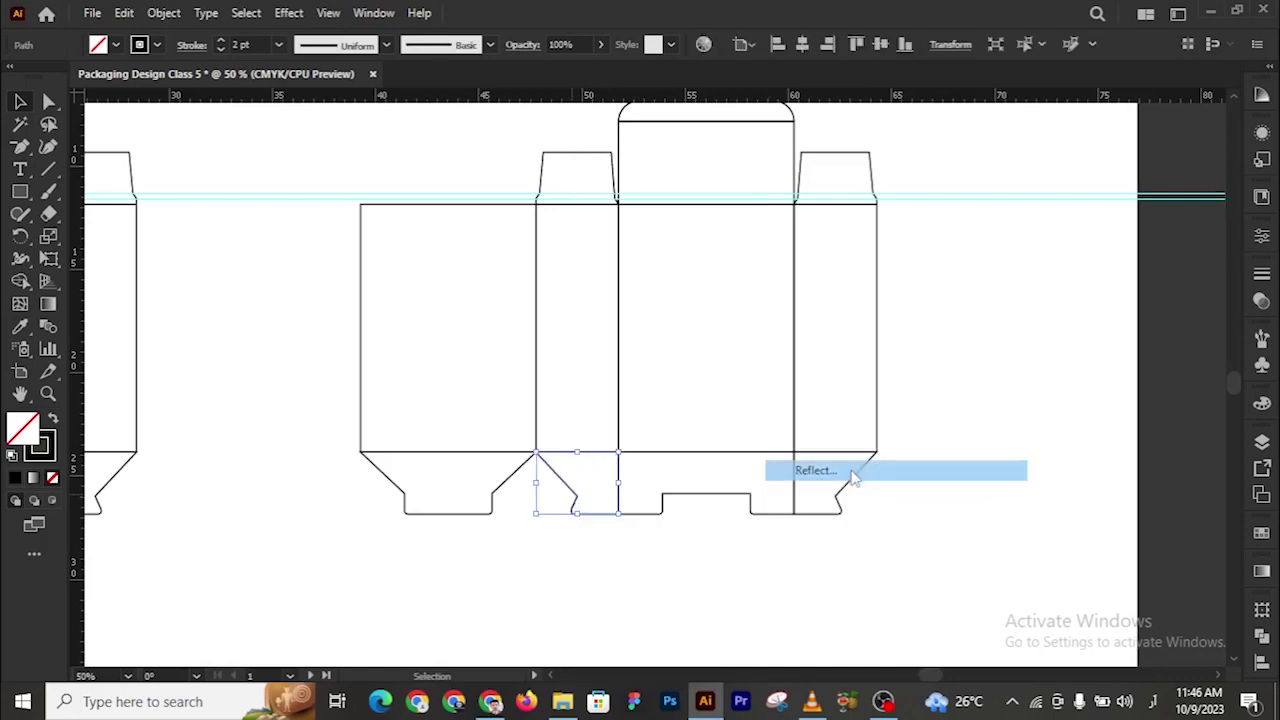
left_click(647, 470)
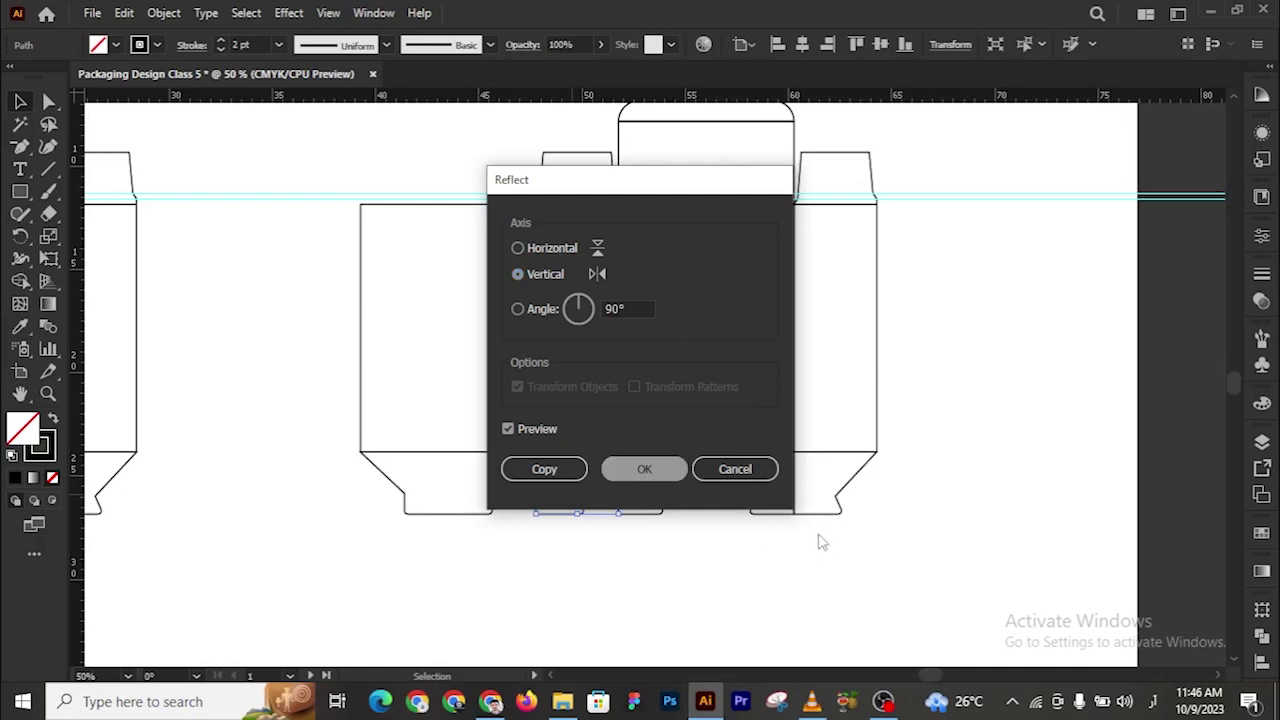
Reflect the duplicate's outermost narrow bottom flap across the vertical axis and deselect it
left_click(821, 516)
right_click(820, 518)
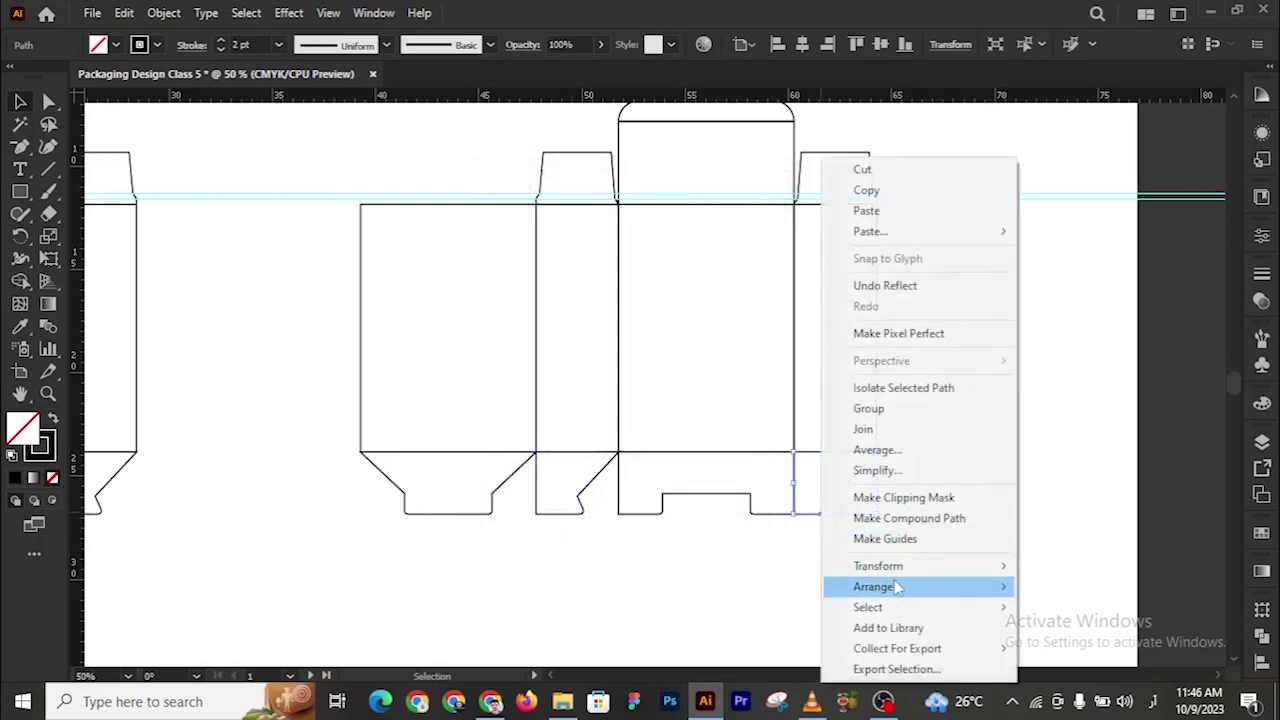
mouse_move(900, 568)
left_click(1066, 474)
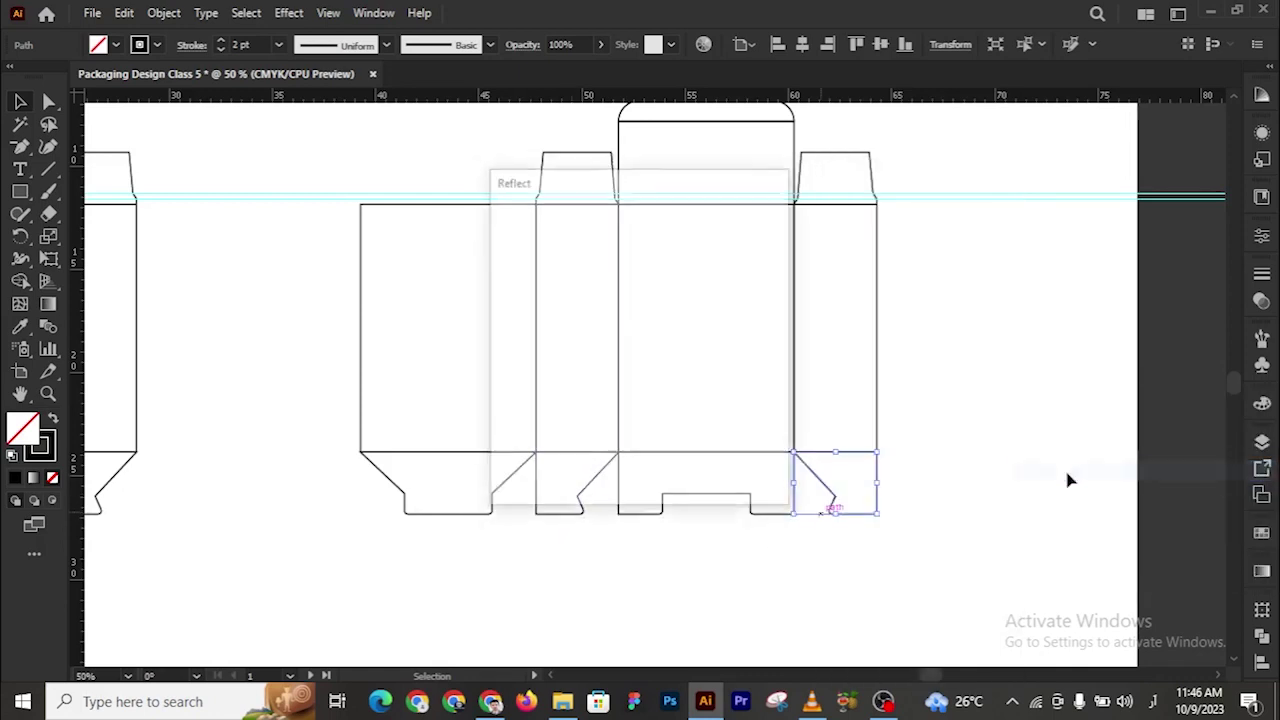
left_click(645, 465)
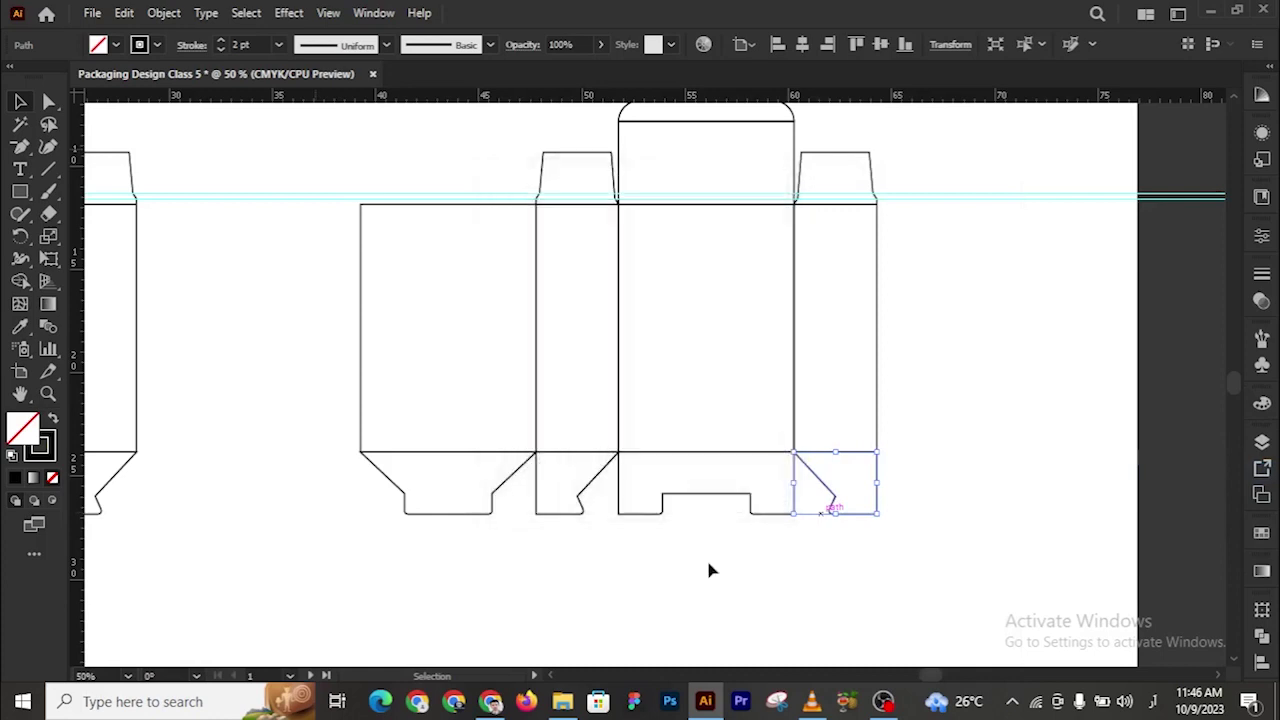
left_click(709, 567)
Examine the duplicate's rearranged bottom flaps and compare both box templates side by side on the artboard
key("z")
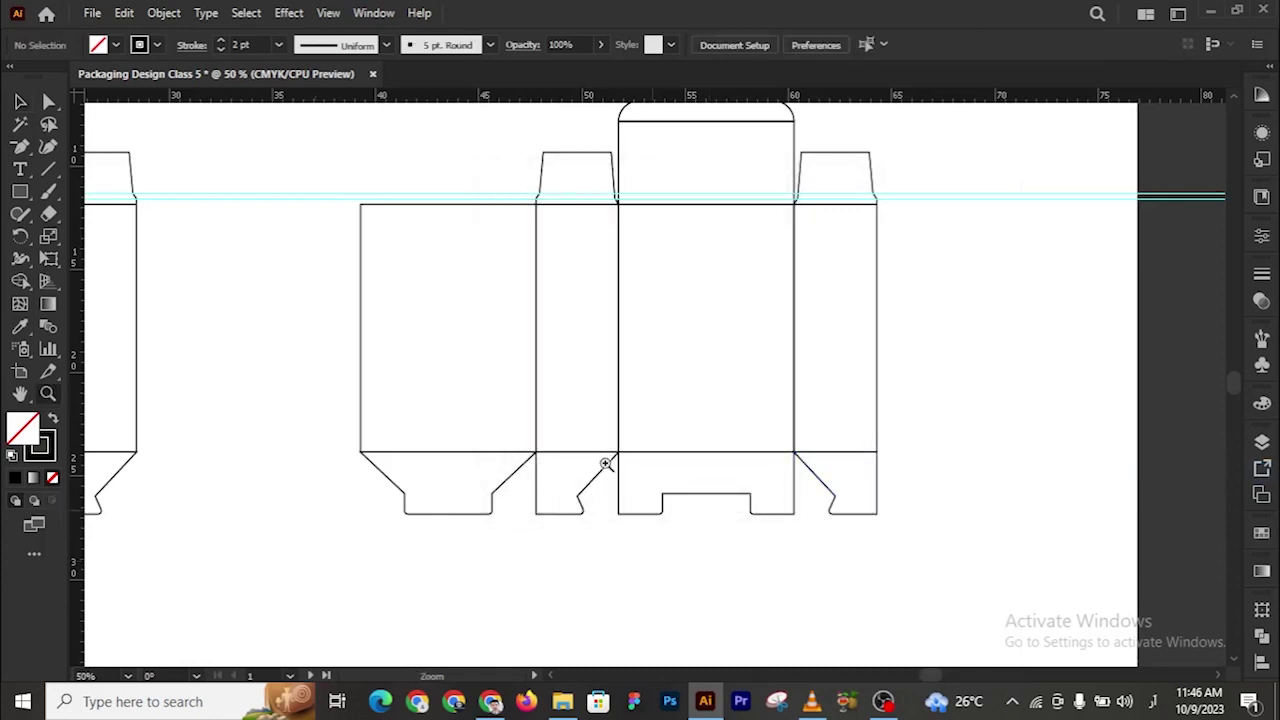
left_click(605, 463)
left_click(616, 437, "alt")
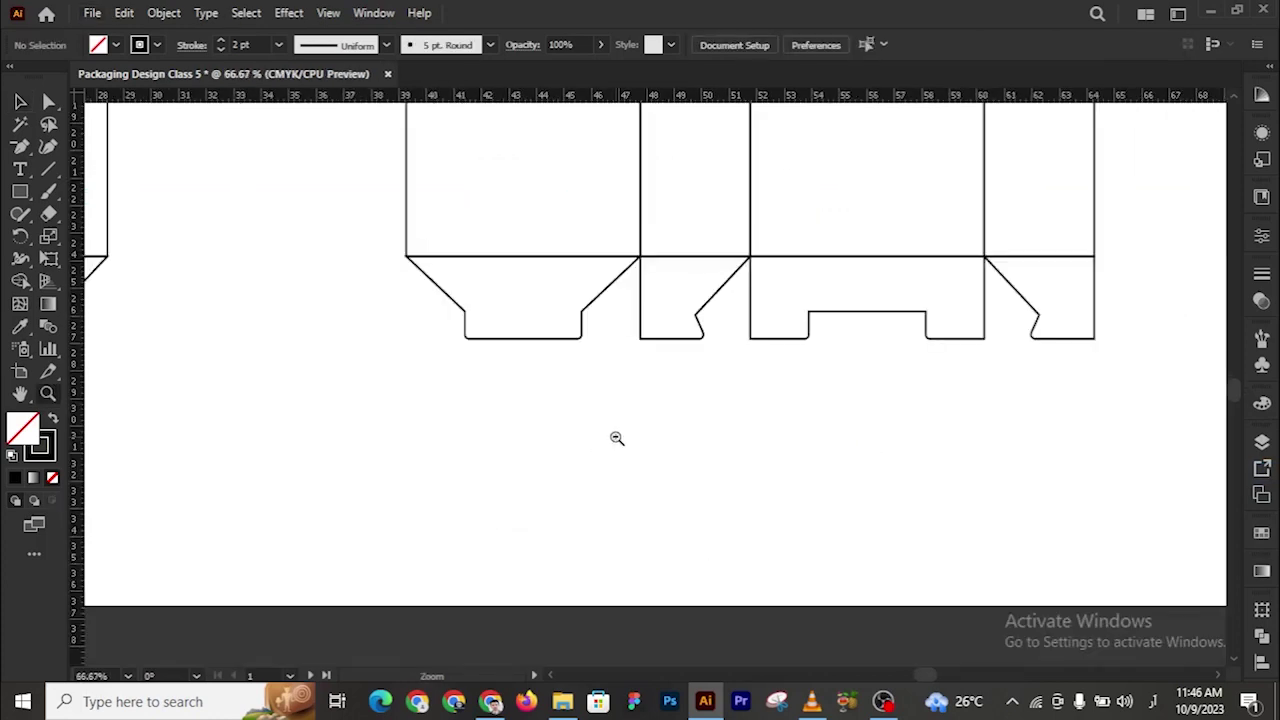
left_click(616, 437, "alt")
left_click(615, 437, "alt")
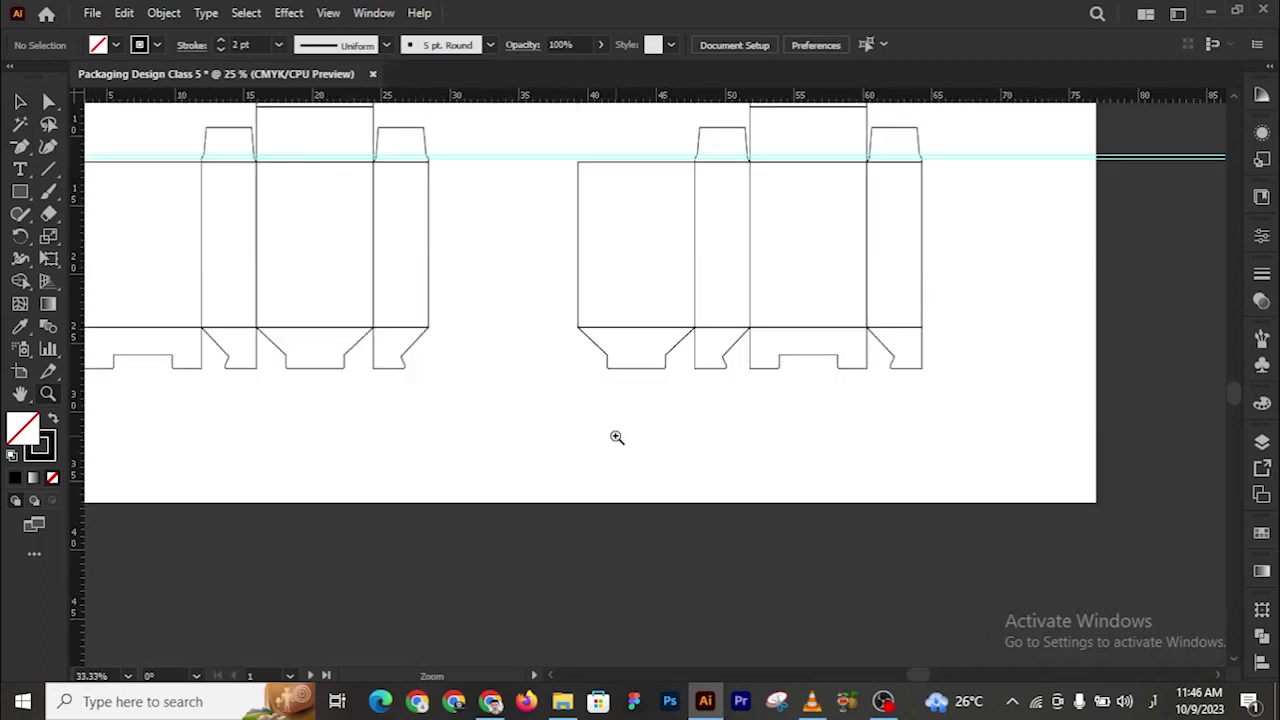
scroll(577, 403, "up", 3)
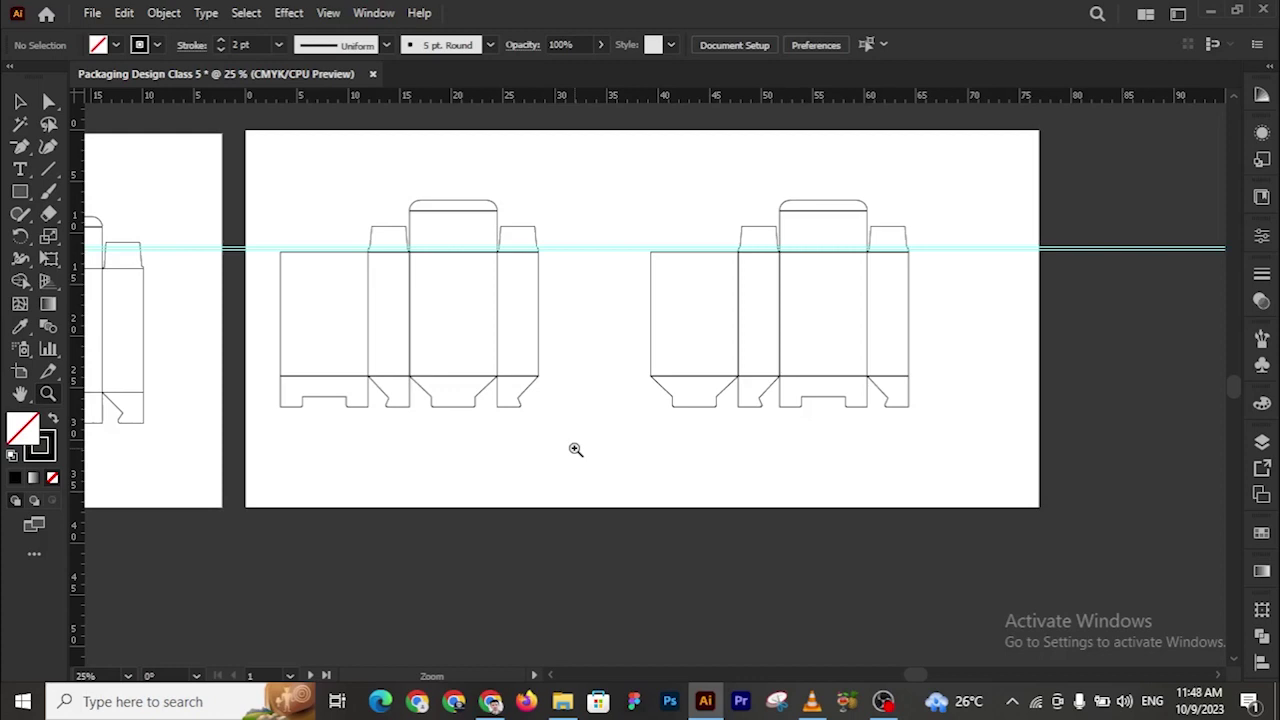
left_click(883, 701)
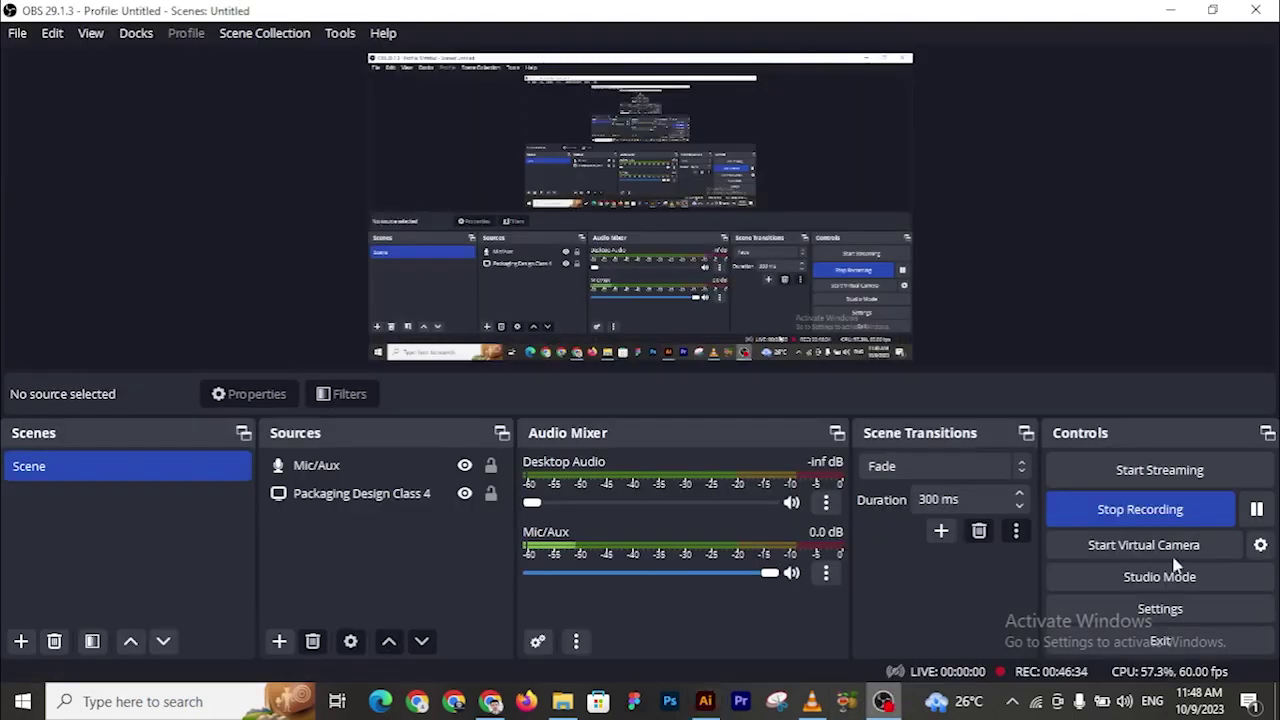